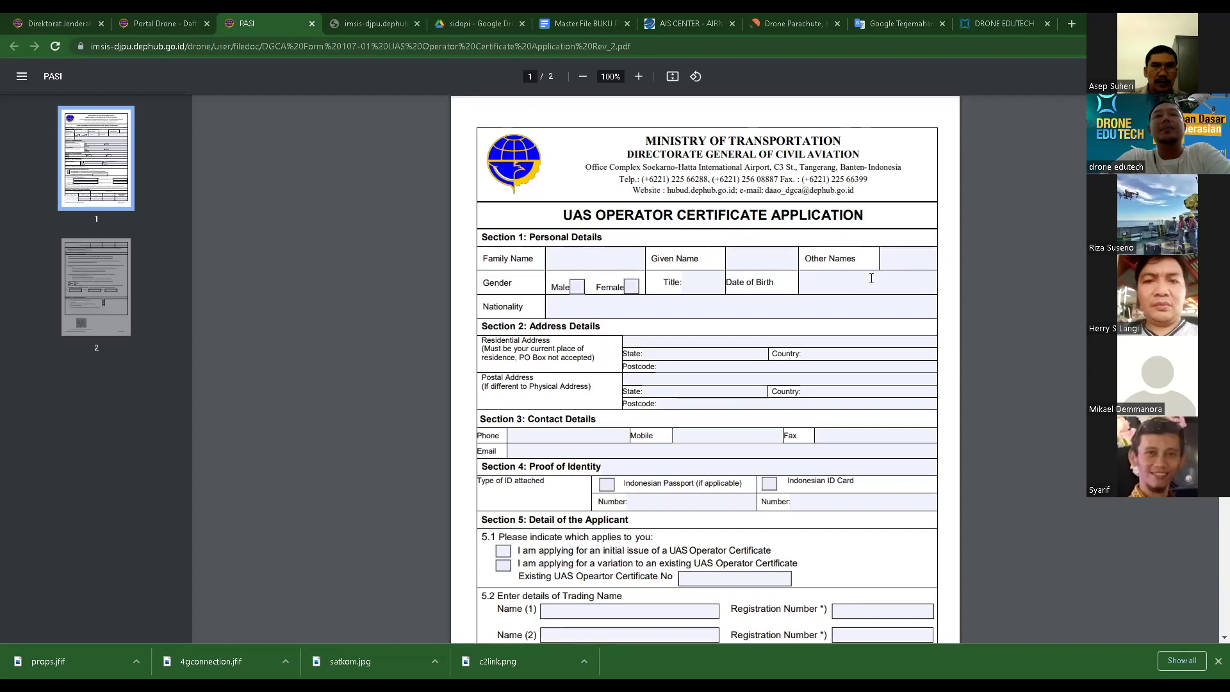
- Close the operator certificate application document and open the Contoh Surat Permohonan RPC sample letter
{"action": "scroll", "coordinate": [822, 280], "scroll_direction": "down", "scroll_amount": 5}
{"action": "scroll", "coordinate": [821, 281], "scroll_direction": "down", "scroll_amount": 12}
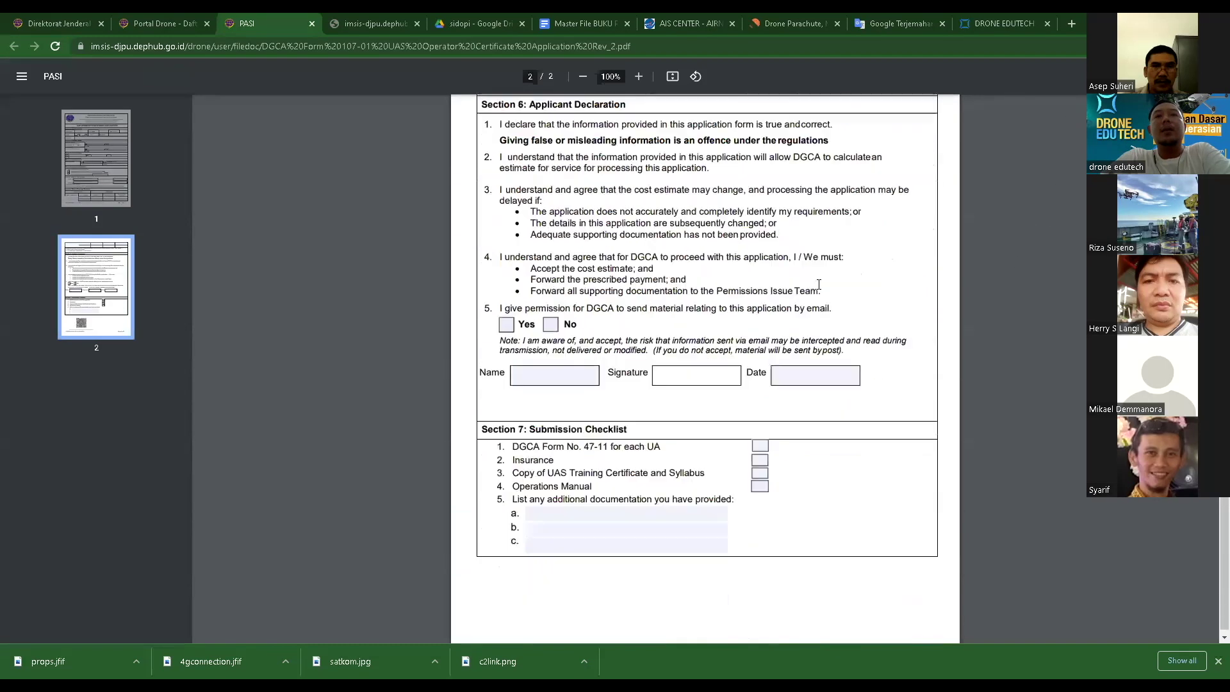
{"action": "scroll", "coordinate": [820, 290], "scroll_direction": "up", "scroll_amount": 9}
{"action": "scroll", "coordinate": [820, 290], "scroll_direction": "up", "scroll_amount": 8}
{"action": "scroll", "coordinate": [818, 288], "scroll_direction": "down", "scroll_amount": 7}
{"action": "scroll", "coordinate": [816, 287], "scroll_direction": "down", "scroll_amount": 7}
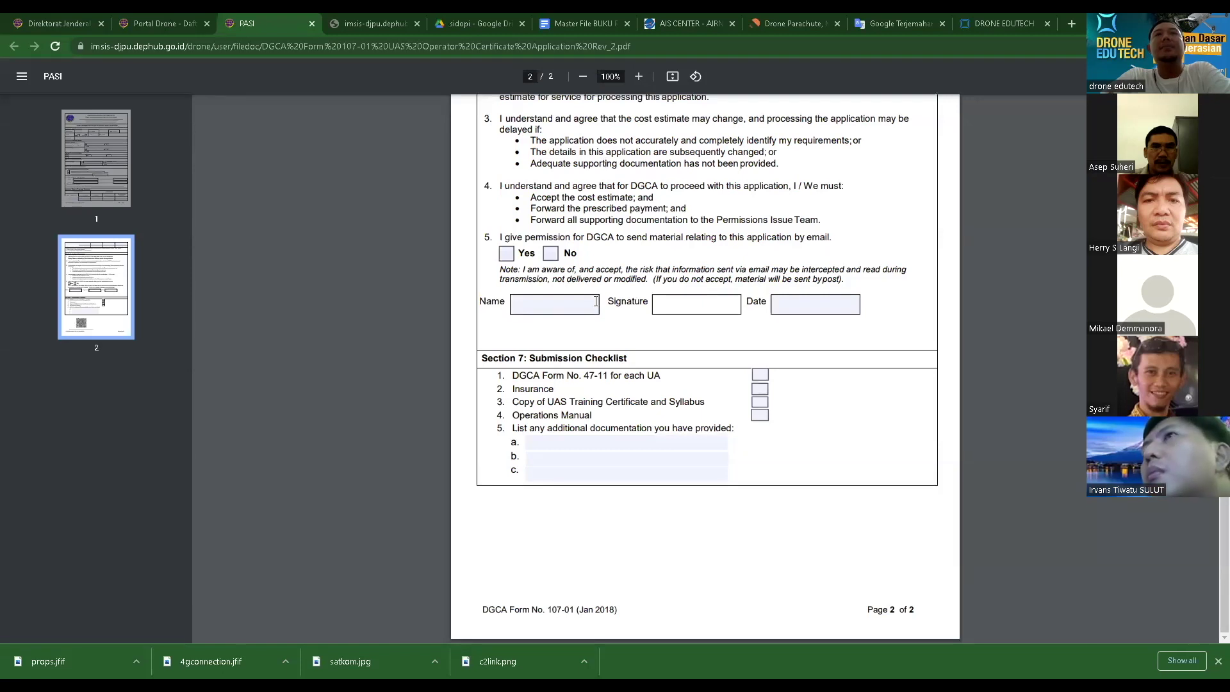
{"action": "scroll", "coordinate": [603, 163], "scroll_direction": "up", "scroll_amount": 15}
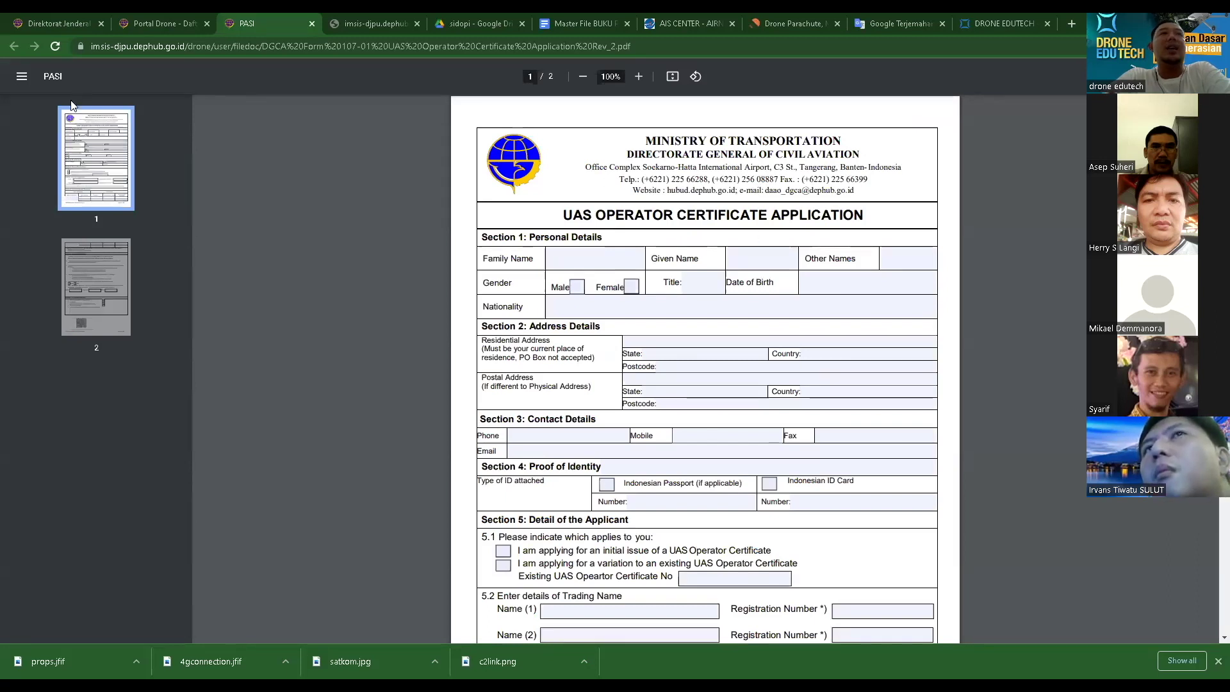
{"action": "left_click", "coordinate": [312, 26]}
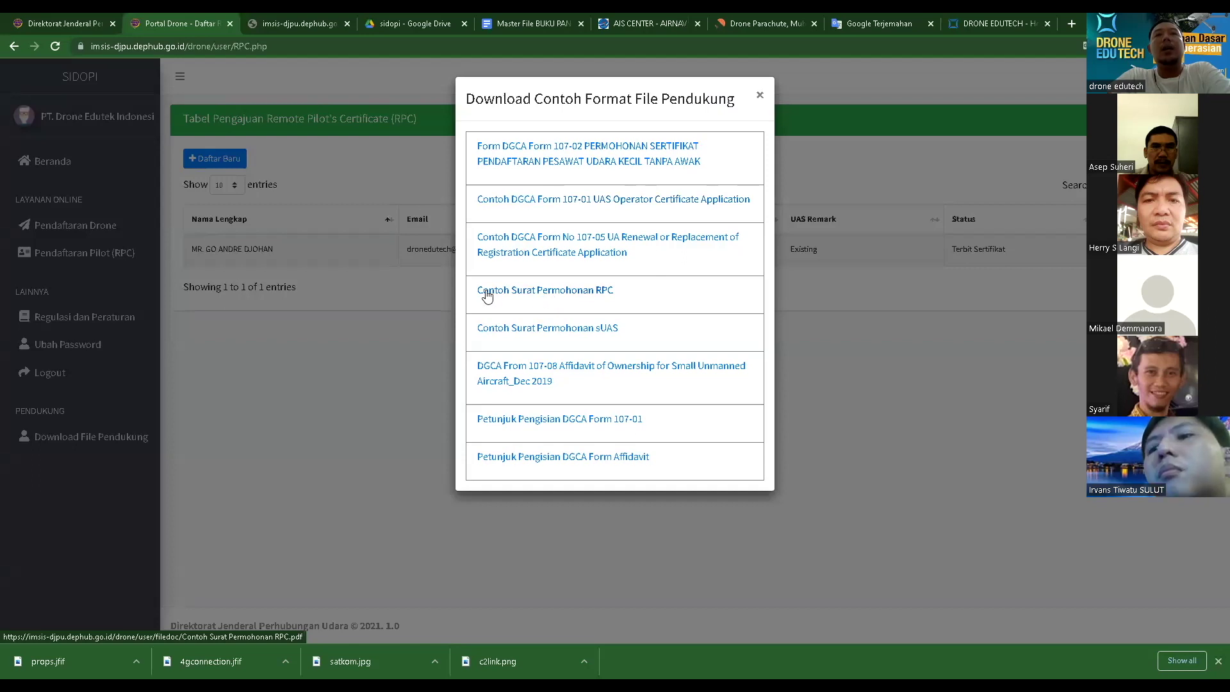
{"action": "left_click", "coordinate": [577, 293]}
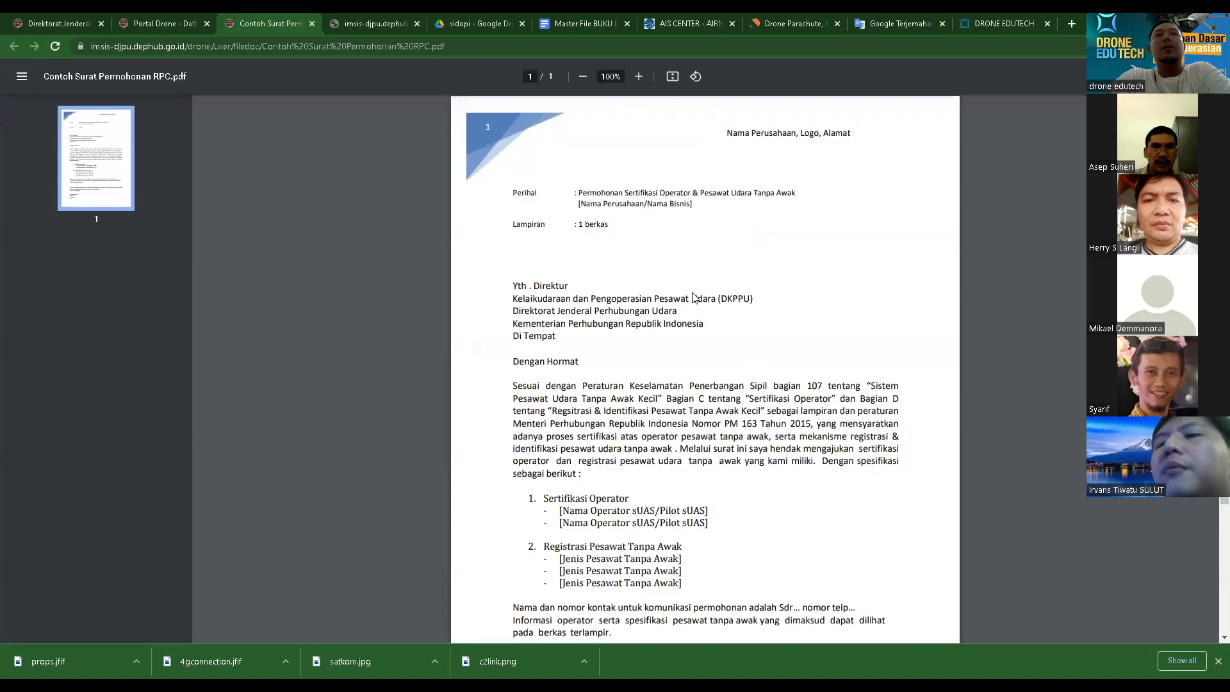
- Read through the one-page sample RPC letter addressed to the DKPPU director
{"action": "scroll", "coordinate": [705, 369], "scroll_direction": "down", "scroll_amount": 1}
{"action": "scroll", "coordinate": [1084, 292], "scroll_direction": "down", "scroll_amount": 2}
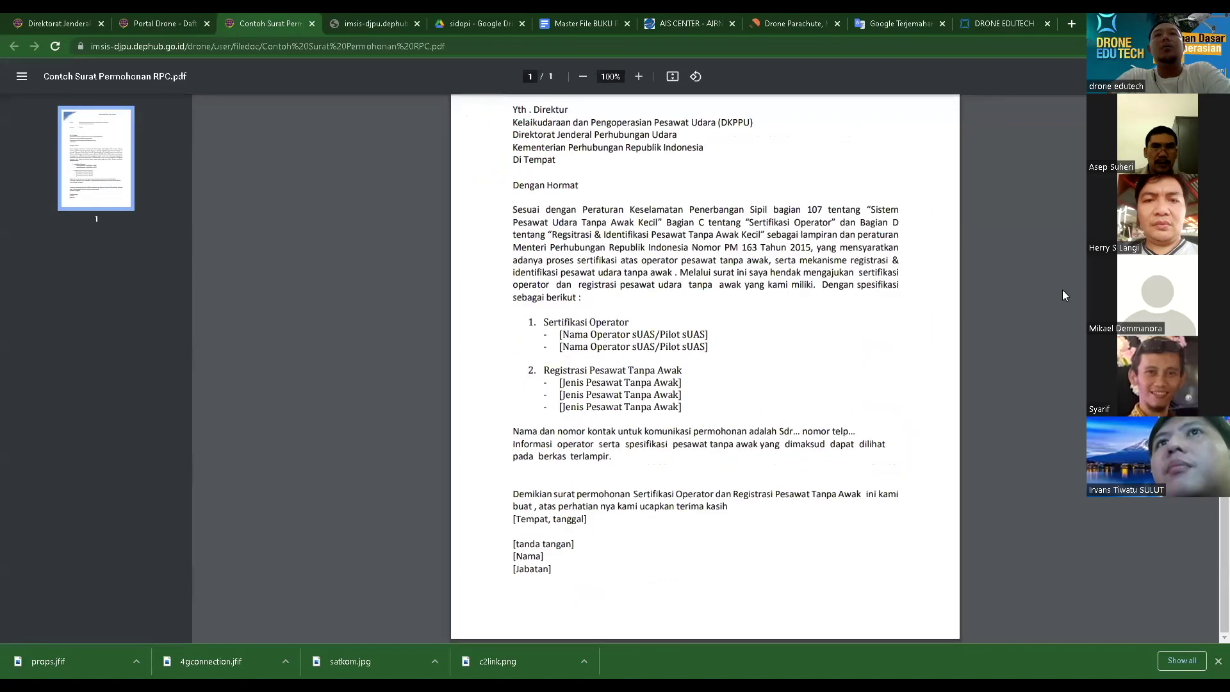
{"action": "scroll", "coordinate": [1062, 289], "scroll_direction": "up", "scroll_amount": 3}
{"action": "scroll", "coordinate": [732, 306], "scroll_direction": "down", "scroll_amount": 1}
{"action": "scroll", "coordinate": [732, 306], "scroll_direction": "up", "scroll_amount": 1}
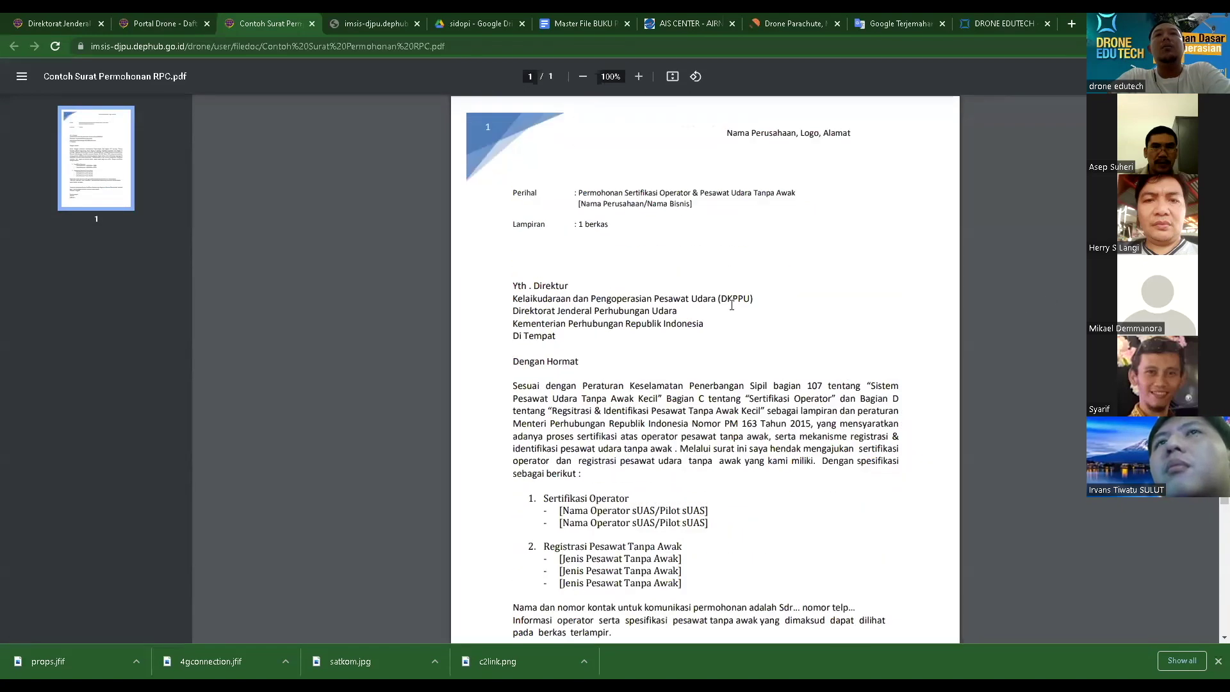
{"action": "scroll", "coordinate": [731, 306], "scroll_direction": "down", "scroll_amount": 2}
{"action": "scroll", "coordinate": [704, 305], "scroll_direction": "up", "scroll_amount": 2}
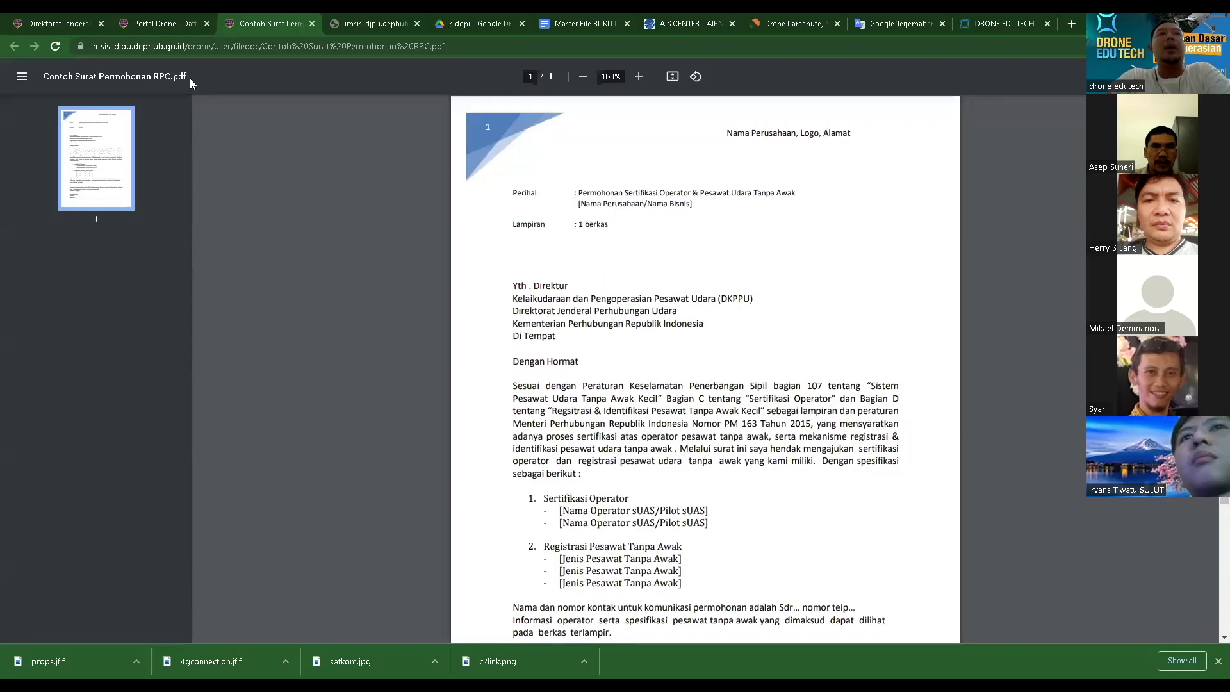
{"action": "scroll", "coordinate": [636, 305], "scroll_direction": "down", "scroll_amount": 2}
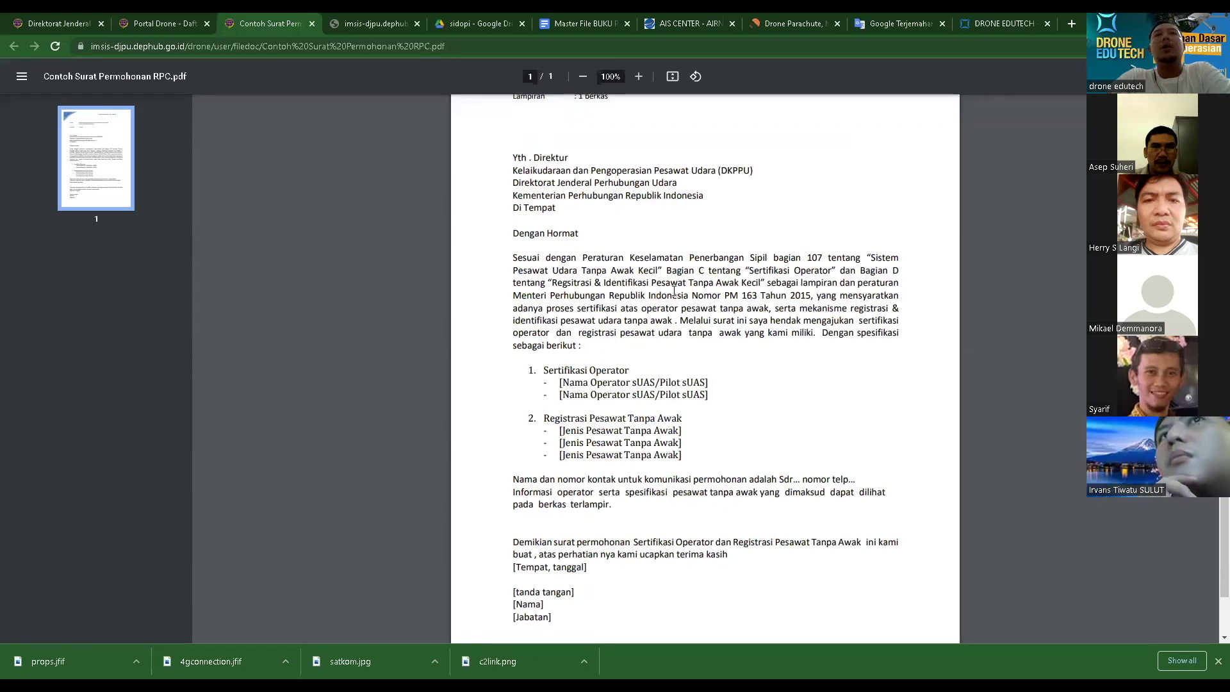
{"action": "scroll", "coordinate": [779, 411], "scroll_direction": "up", "scroll_amount": 2}
{"action": "scroll", "coordinate": [675, 350], "scroll_direction": "down", "scroll_amount": 2}
{"action": "scroll", "coordinate": [724, 243], "scroll_direction": "up", "scroll_amount": 2}
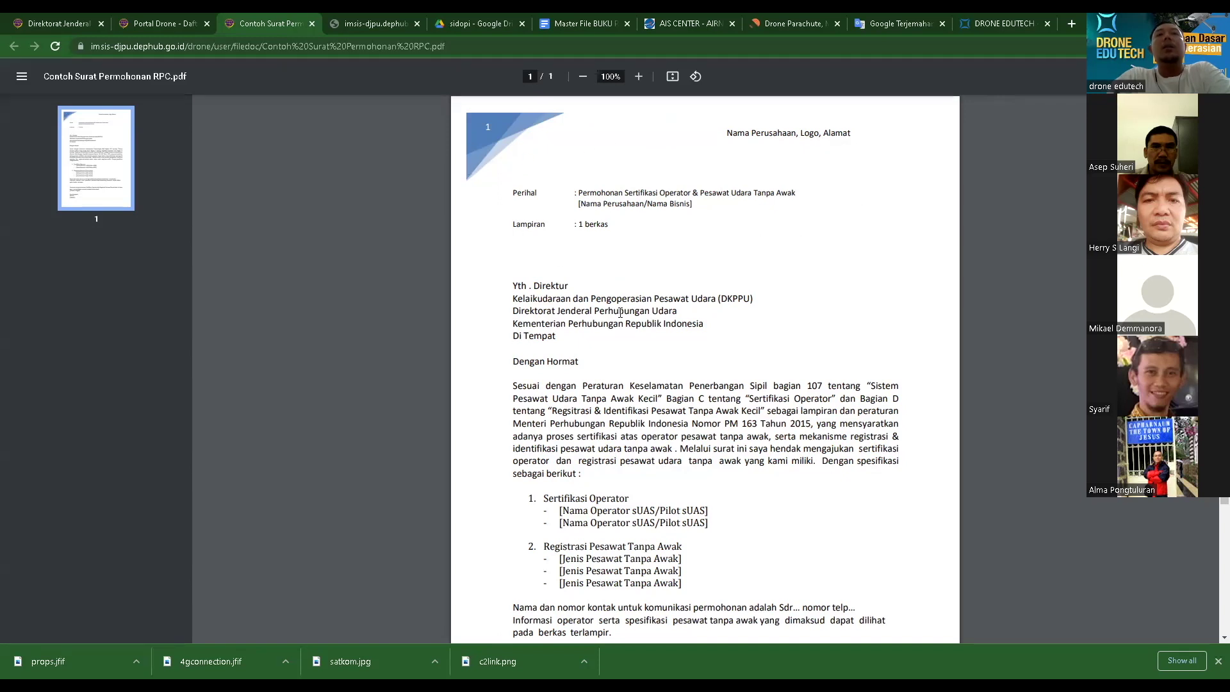
{"action": "scroll", "coordinate": [683, 335], "scroll_direction": "down", "scroll_amount": 1}
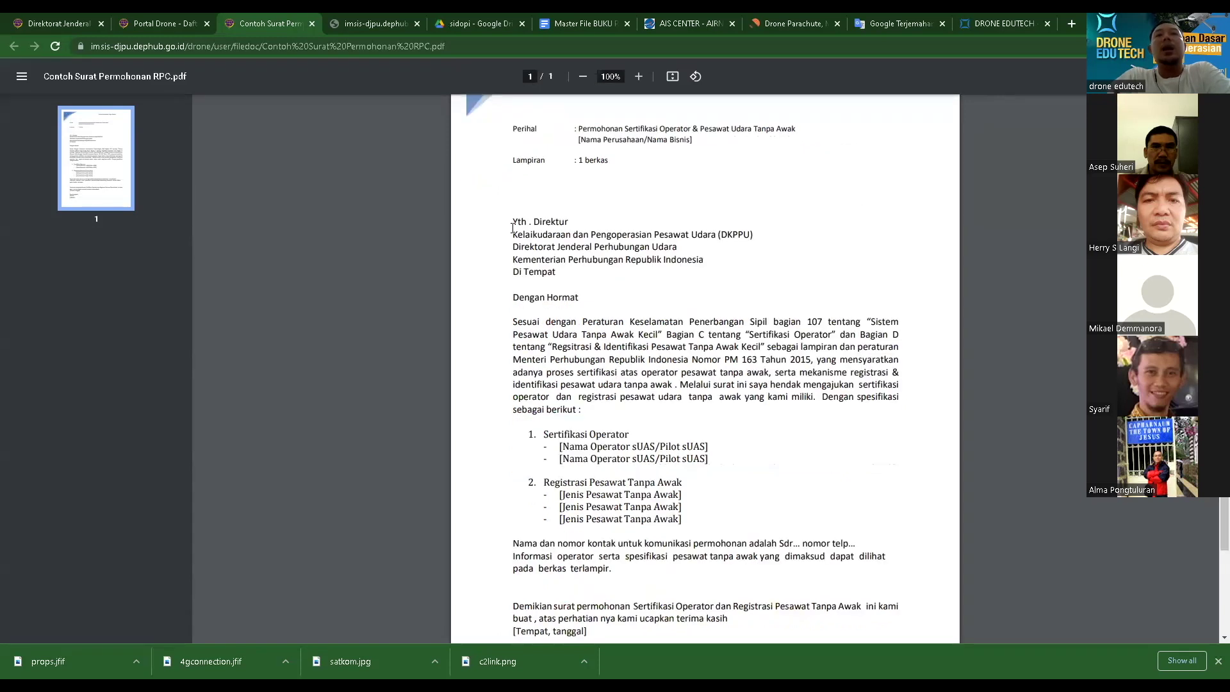
{"action": "left_click_drag", "start_coordinate": [513, 235], "coordinate": [735, 282]}
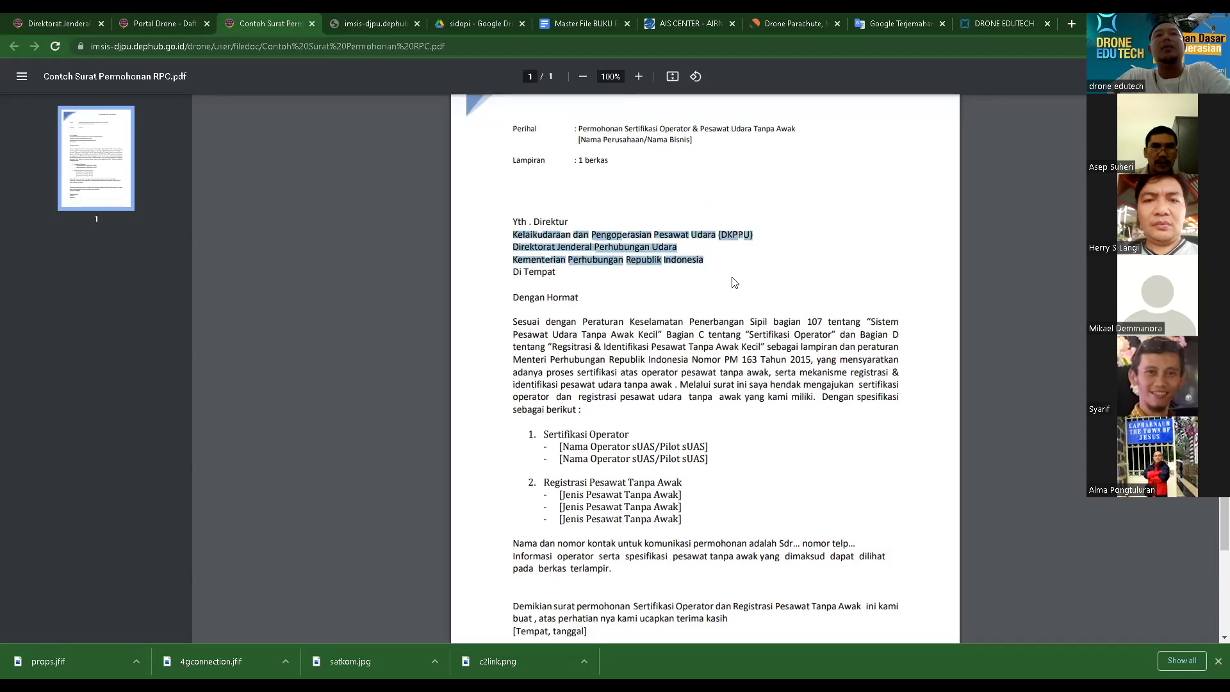
{"action": "left_click", "coordinate": [659, 322]}
{"action": "scroll", "coordinate": [658, 322], "scroll_direction": "down", "scroll_amount": 2}
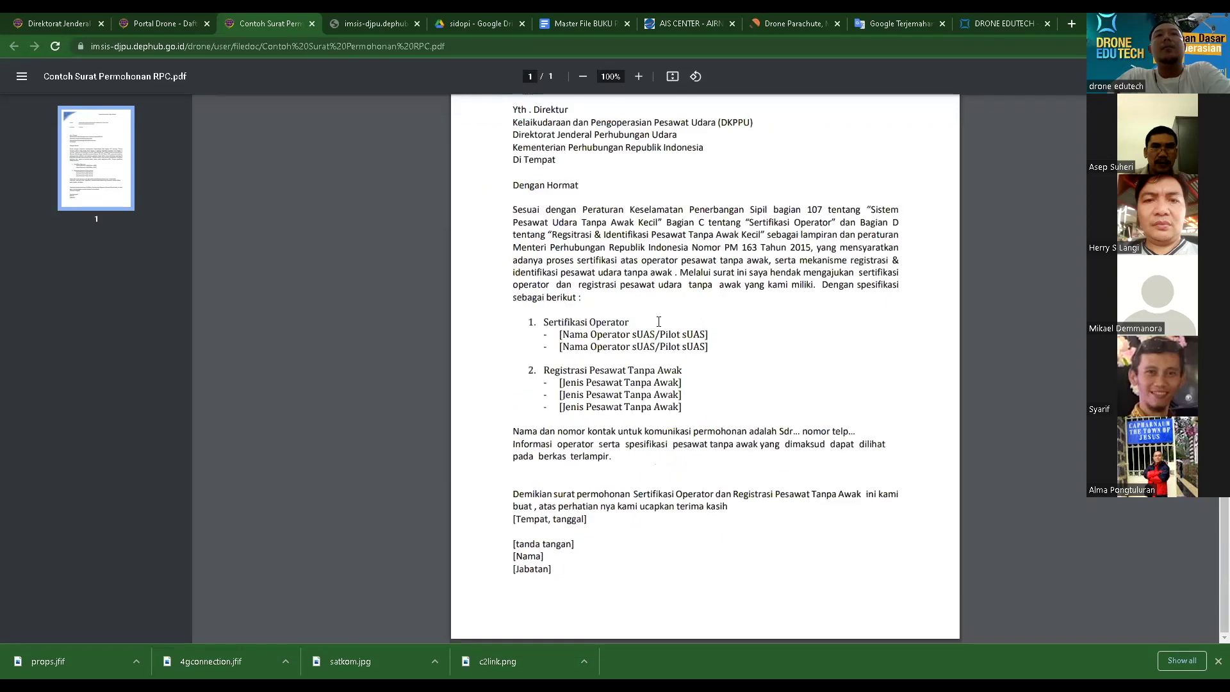
{"action": "scroll", "coordinate": [659, 323], "scroll_direction": "up", "scroll_amount": 1}
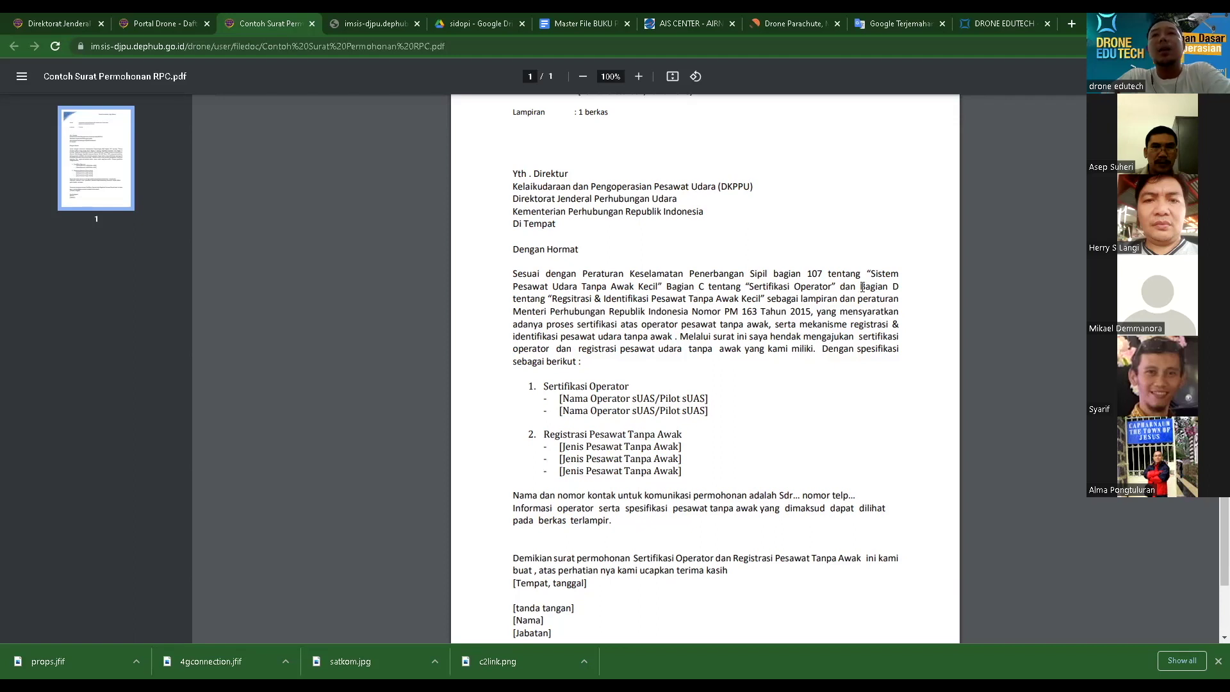
{"action": "left_click_drag", "start_coordinate": [862, 287], "coordinate": [770, 301]}
{"action": "left_click_drag", "start_coordinate": [668, 285], "coordinate": [838, 289]}
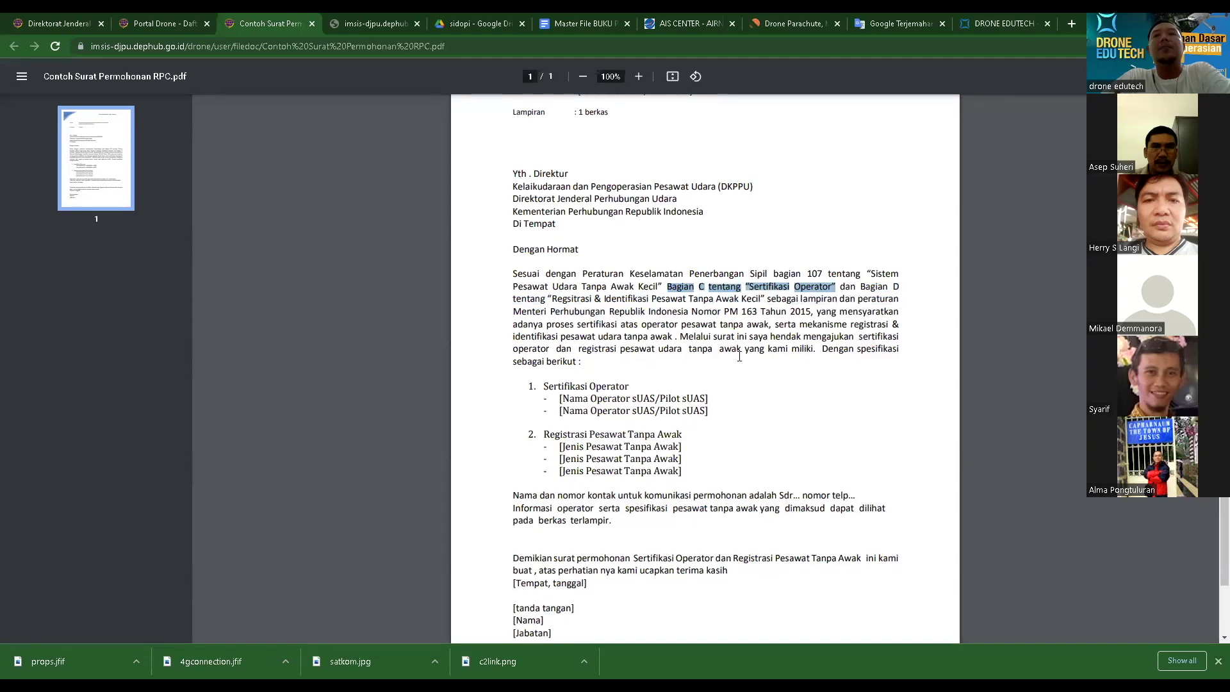
{"action": "scroll", "coordinate": [769, 400], "scroll_direction": "down", "scroll_amount": 1}
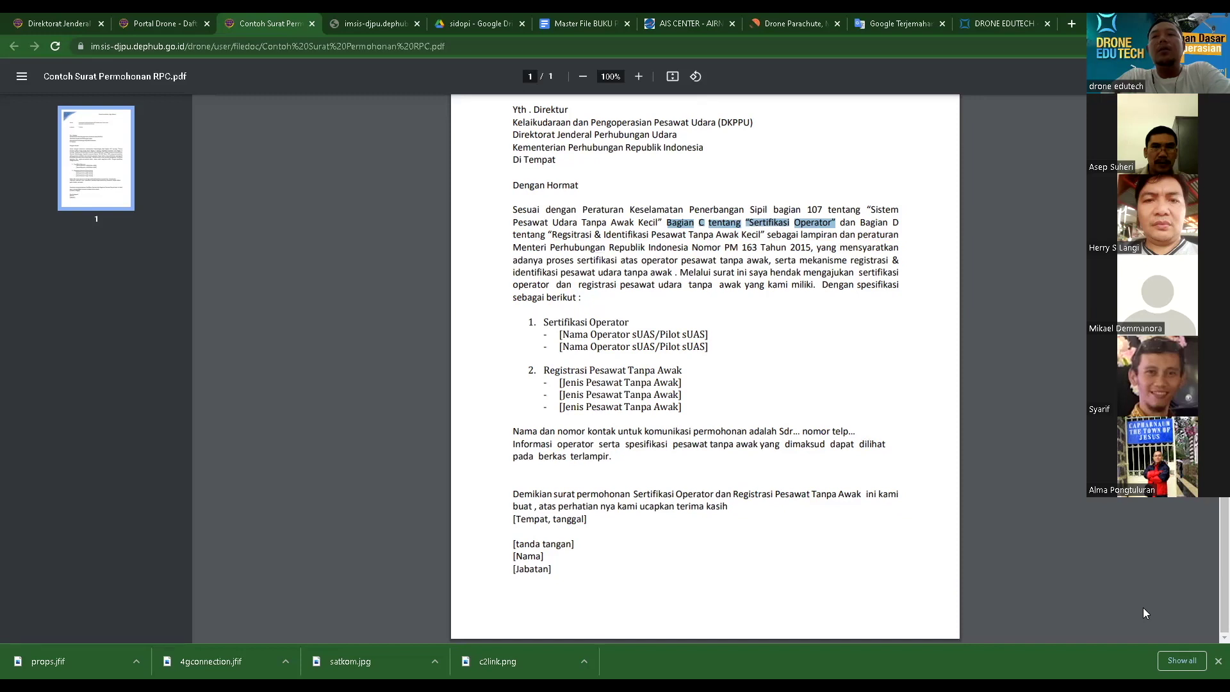
{"action": "left_click", "coordinate": [766, 319]}
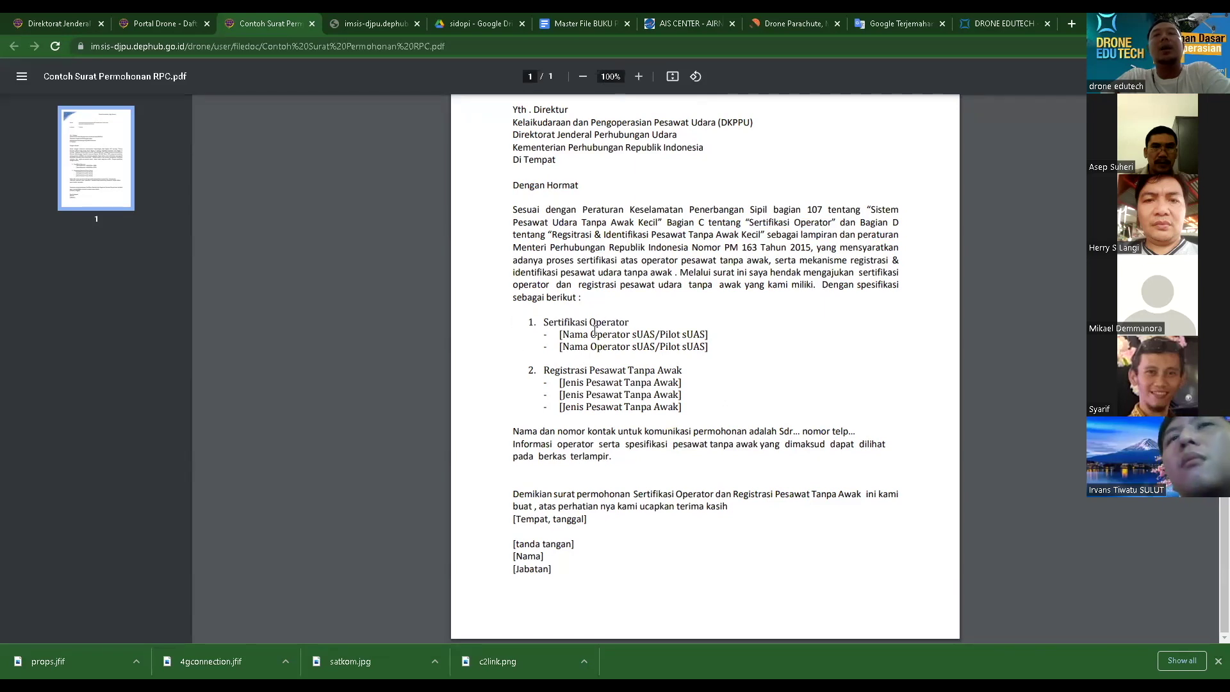
{"action": "left_click_drag", "start_coordinate": [560, 334], "coordinate": [709, 338]}
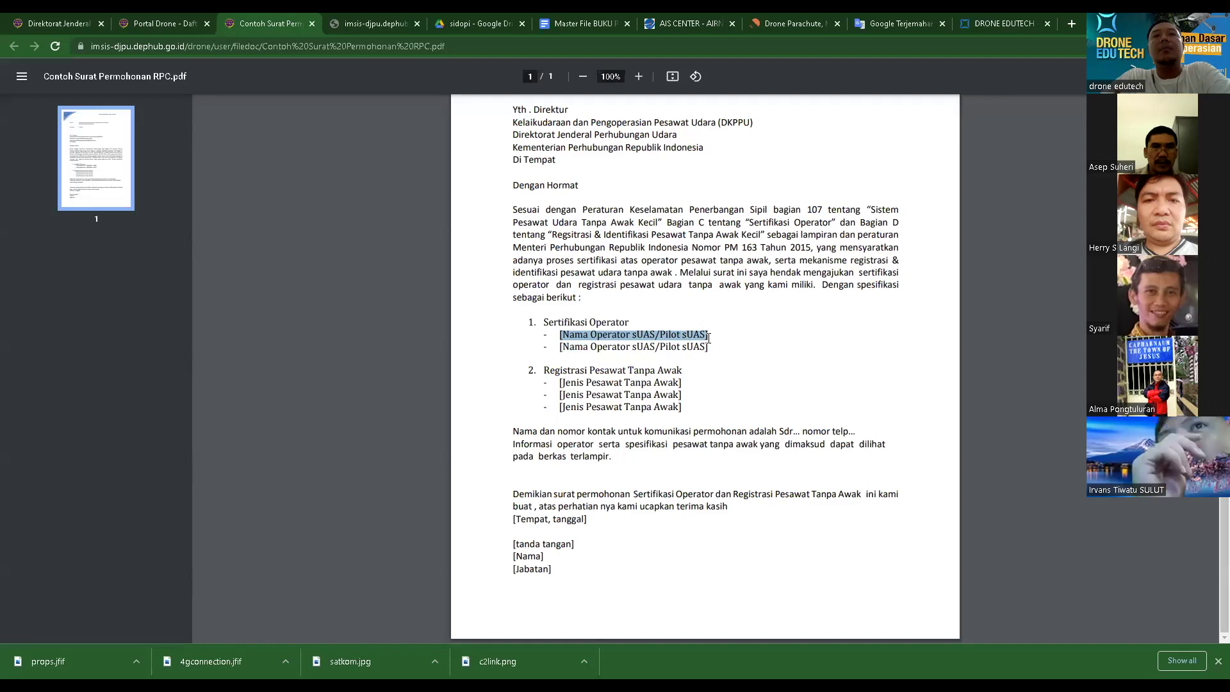
{"action": "left_click_drag", "start_coordinate": [561, 347], "coordinate": [725, 359]}
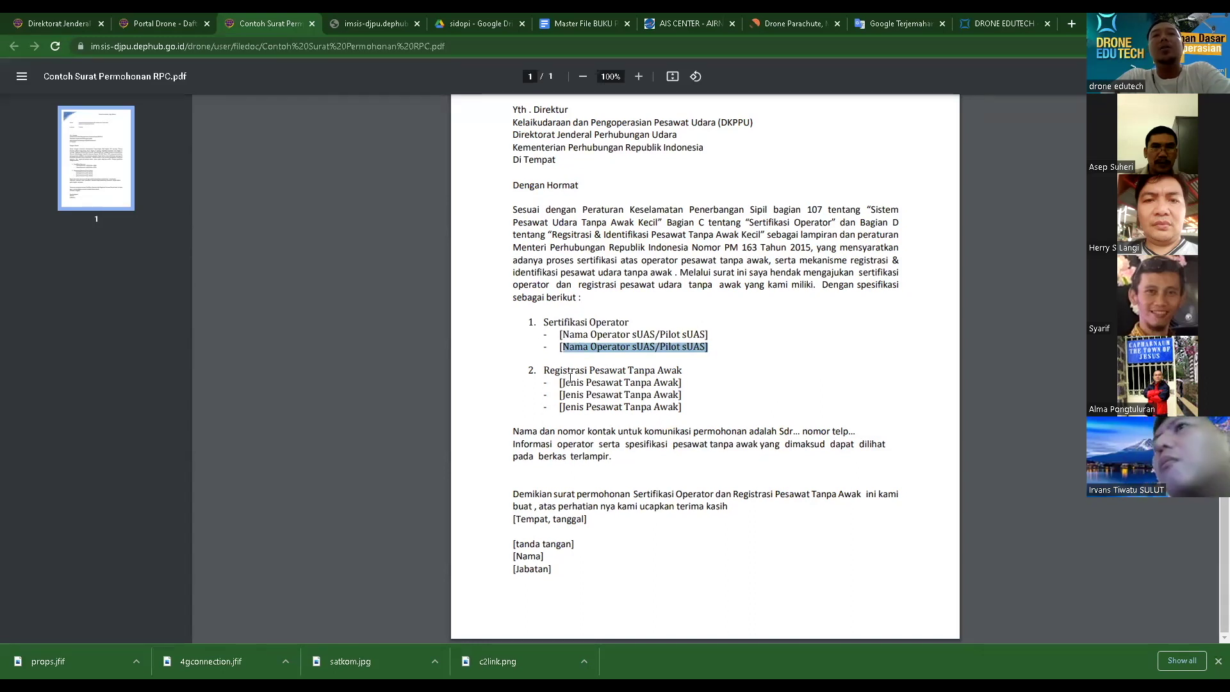
{"action": "left_click_drag", "start_coordinate": [558, 383], "coordinate": [686, 386]}
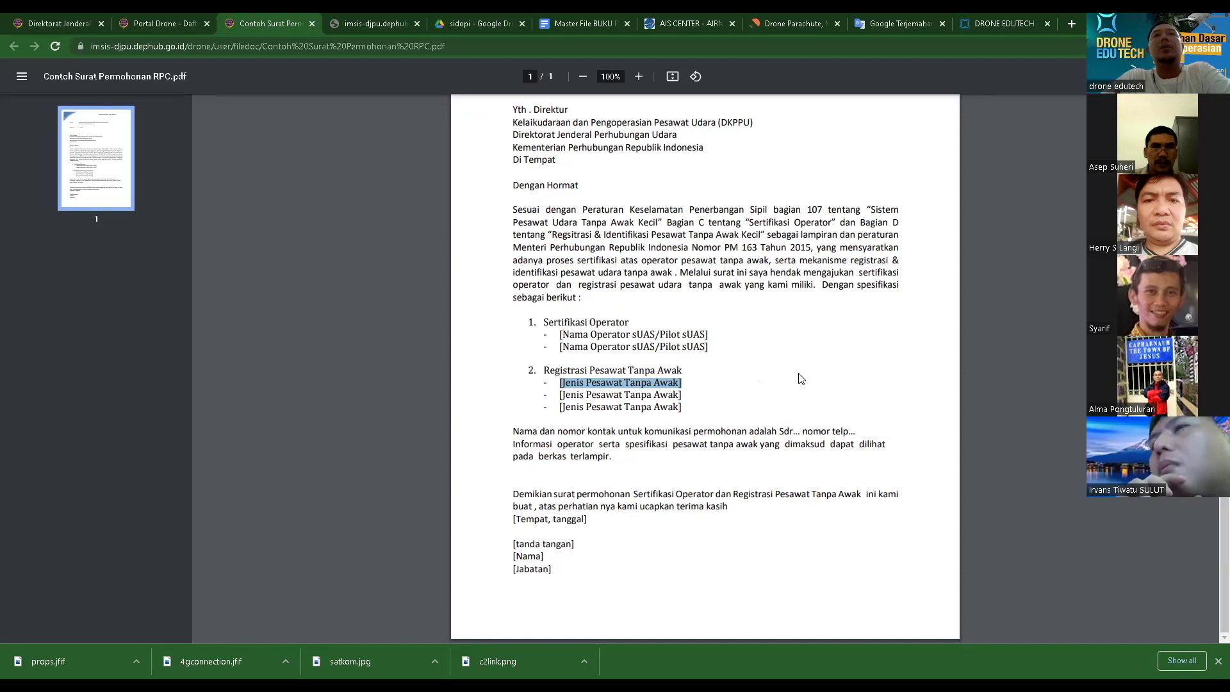
{"action": "scroll", "coordinate": [802, 379], "scroll_direction": "up", "scroll_amount": 3}
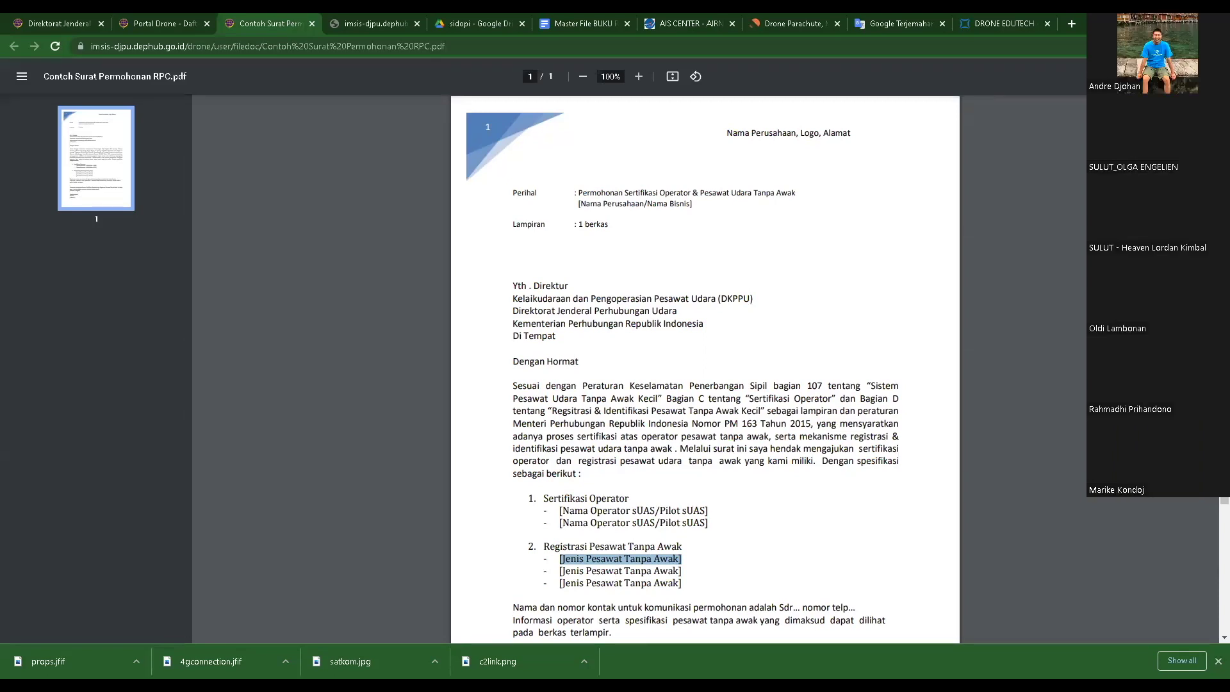
{"action": "left_click", "coordinate": [856, 491]}
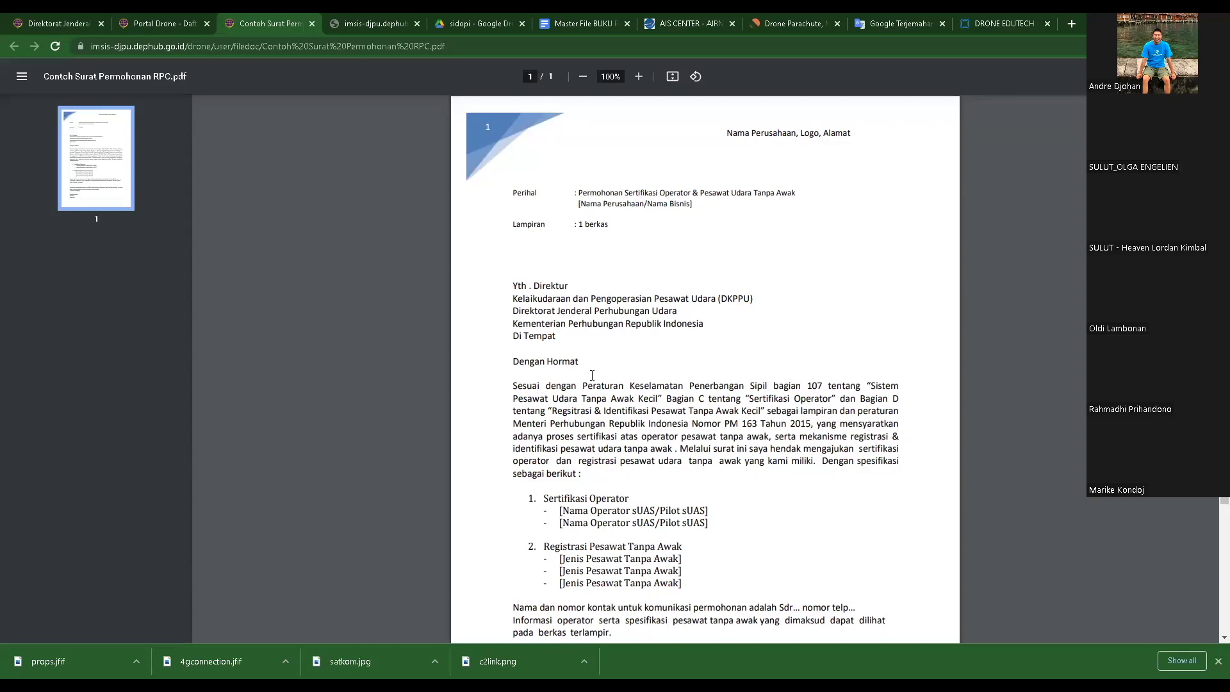
{"action": "scroll", "coordinate": [593, 375], "scroll_direction": "down", "scroll_amount": 3}
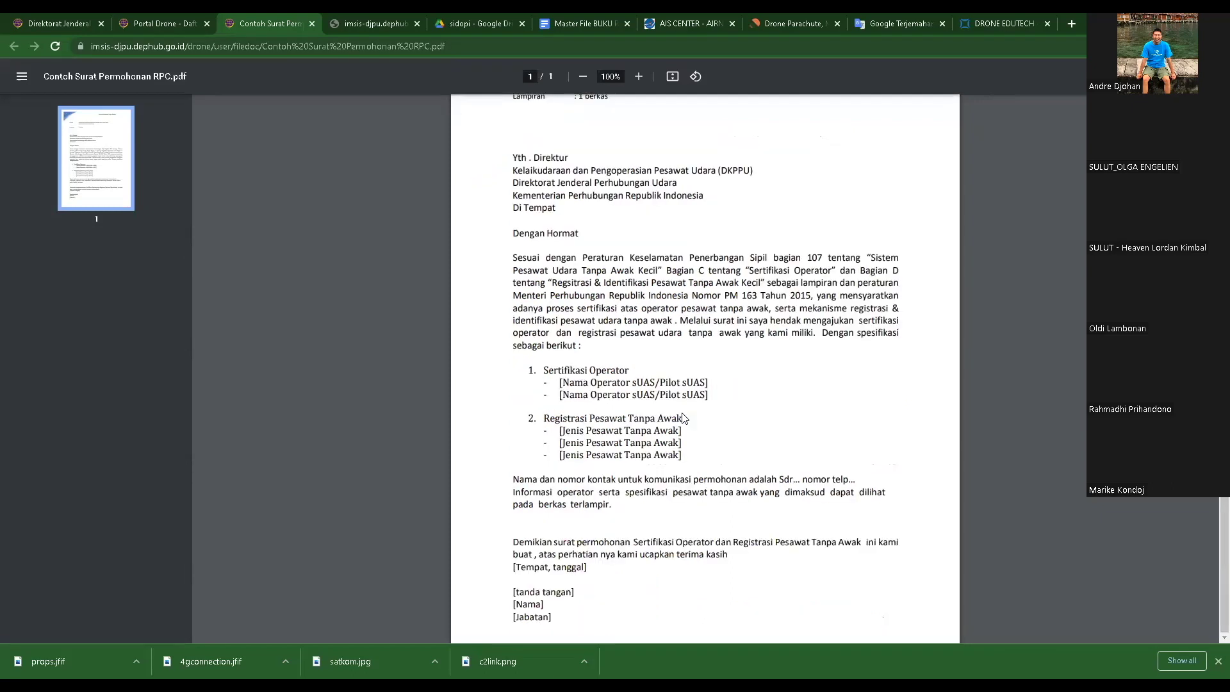
{"action": "scroll", "coordinate": [728, 385], "scroll_direction": "up", "scroll_amount": 3}
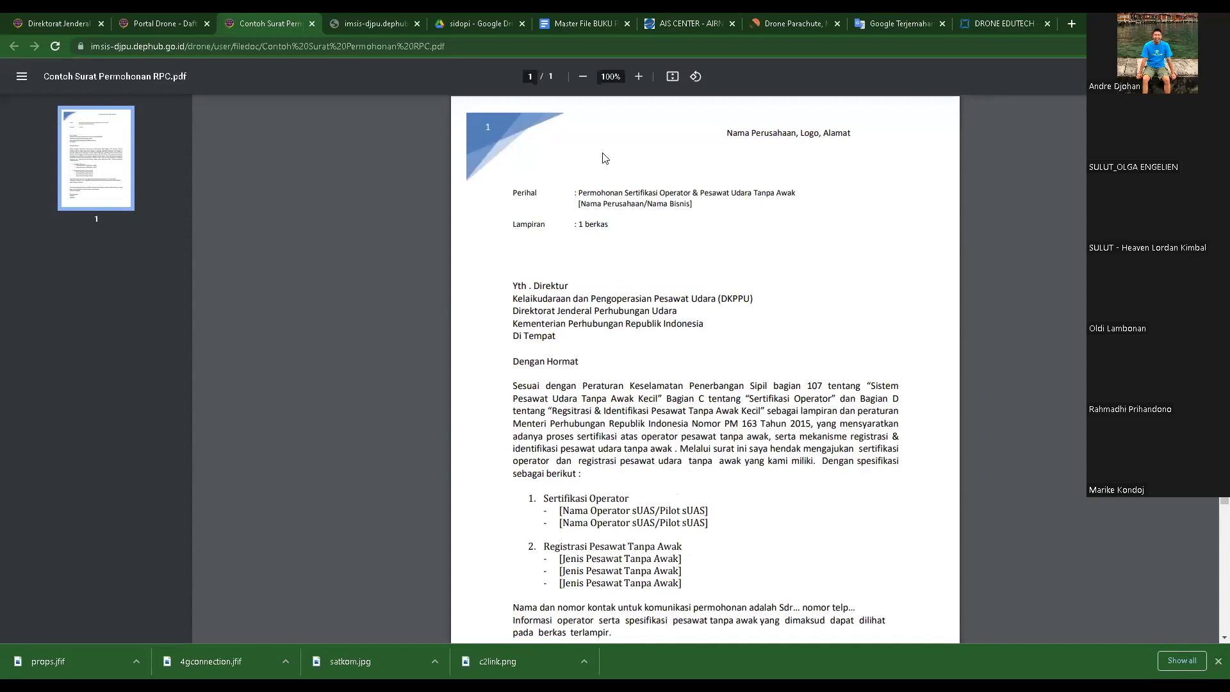
{"action": "scroll", "coordinate": [753, 335], "scroll_direction": "down", "scroll_amount": 3}
{"action": "left_click_drag", "start_coordinate": [513, 209], "coordinate": [824, 314]}
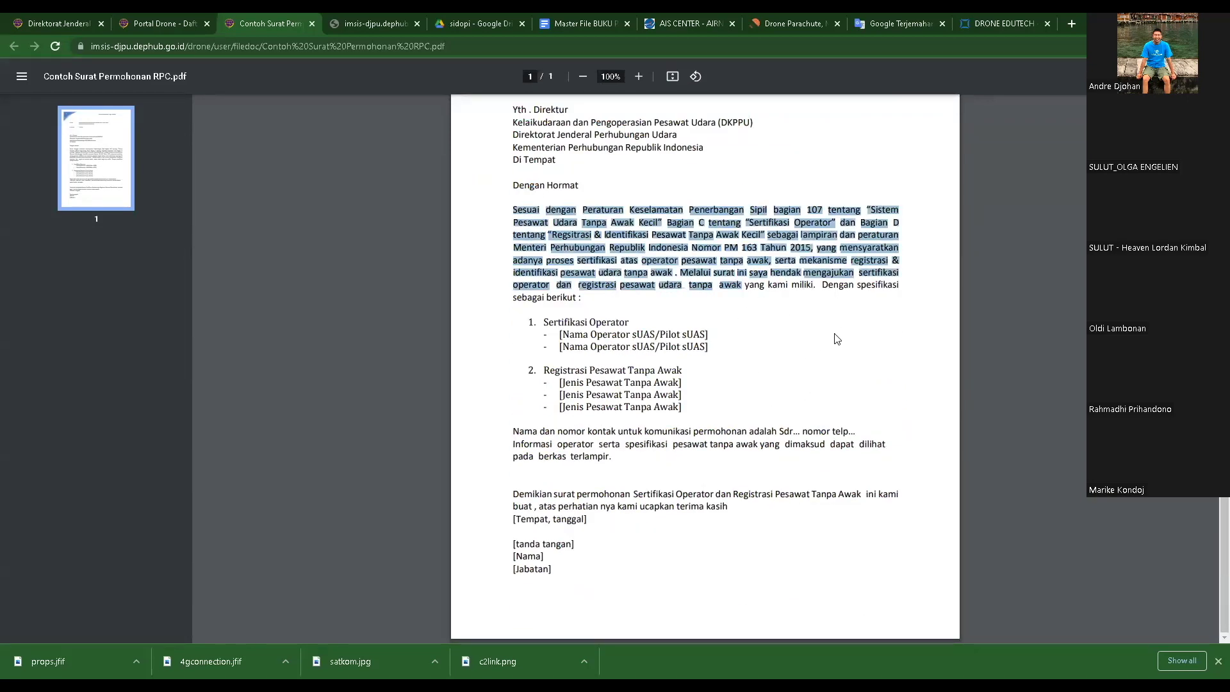
{"action": "left_click", "coordinate": [835, 338]}
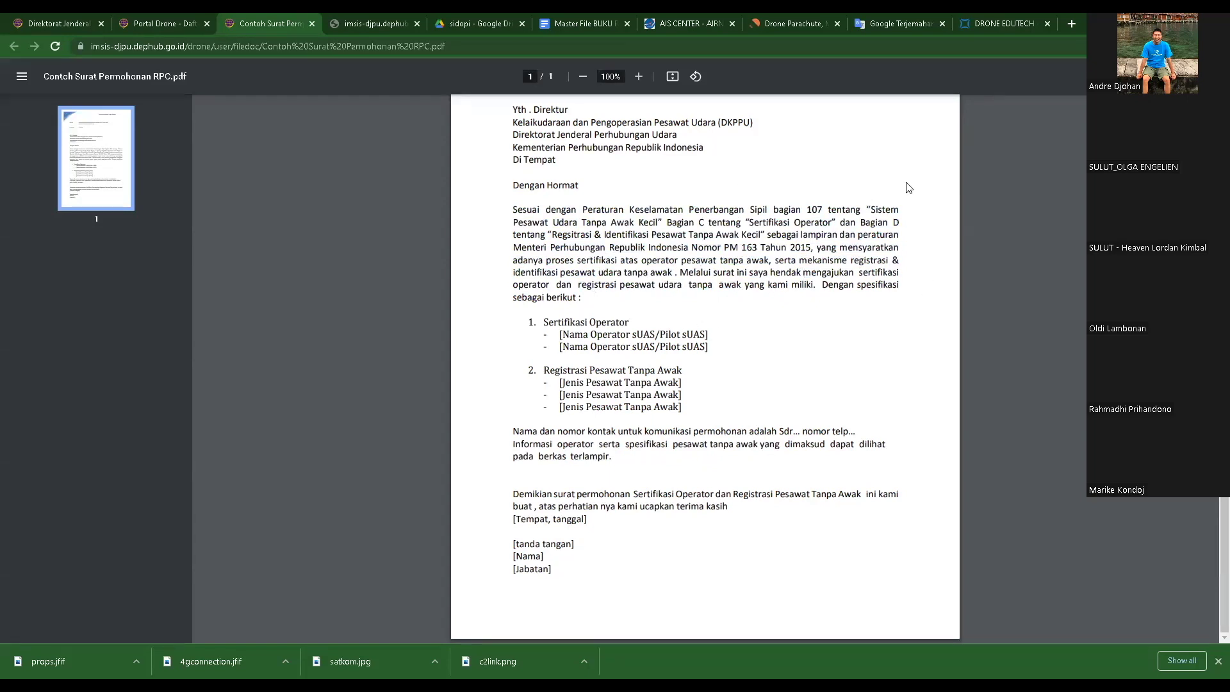
{"action": "left_click_drag", "start_coordinate": [860, 223], "coordinate": [889, 298]}
{"action": "left_click_drag", "start_coordinate": [808, 305], "coordinate": [762, 312]}
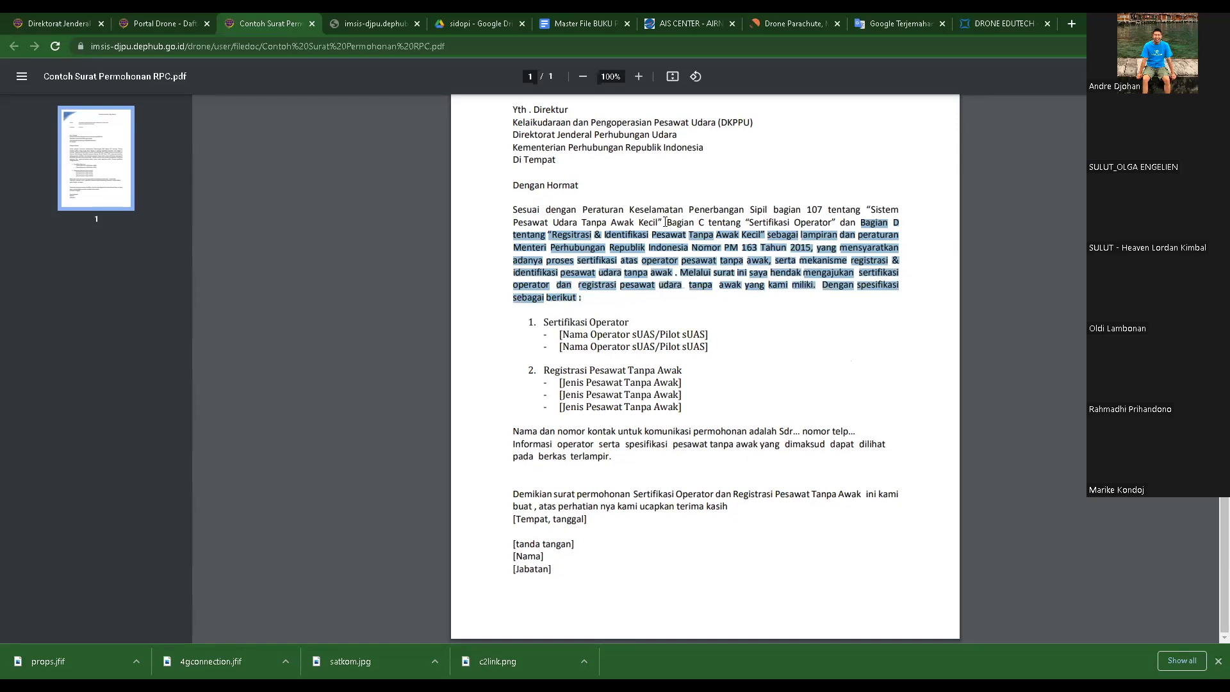
{"action": "left_click_drag", "start_coordinate": [667, 223], "coordinate": [836, 224]}
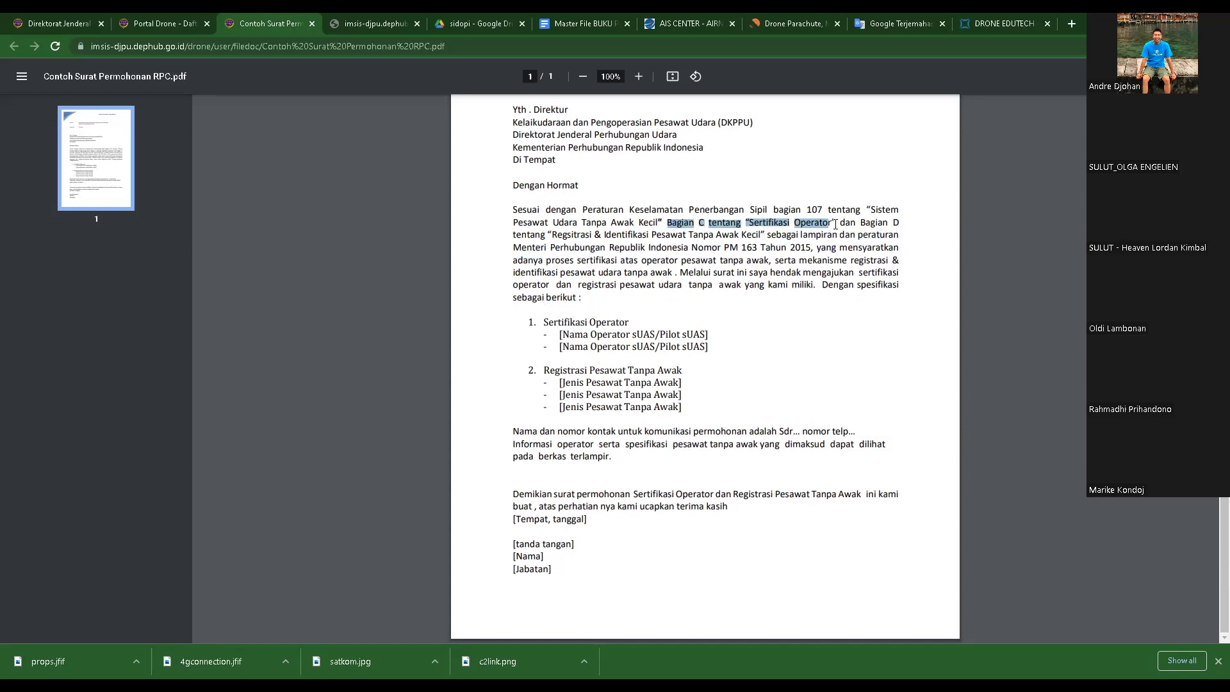
{"action": "left_click", "coordinate": [865, 338]}
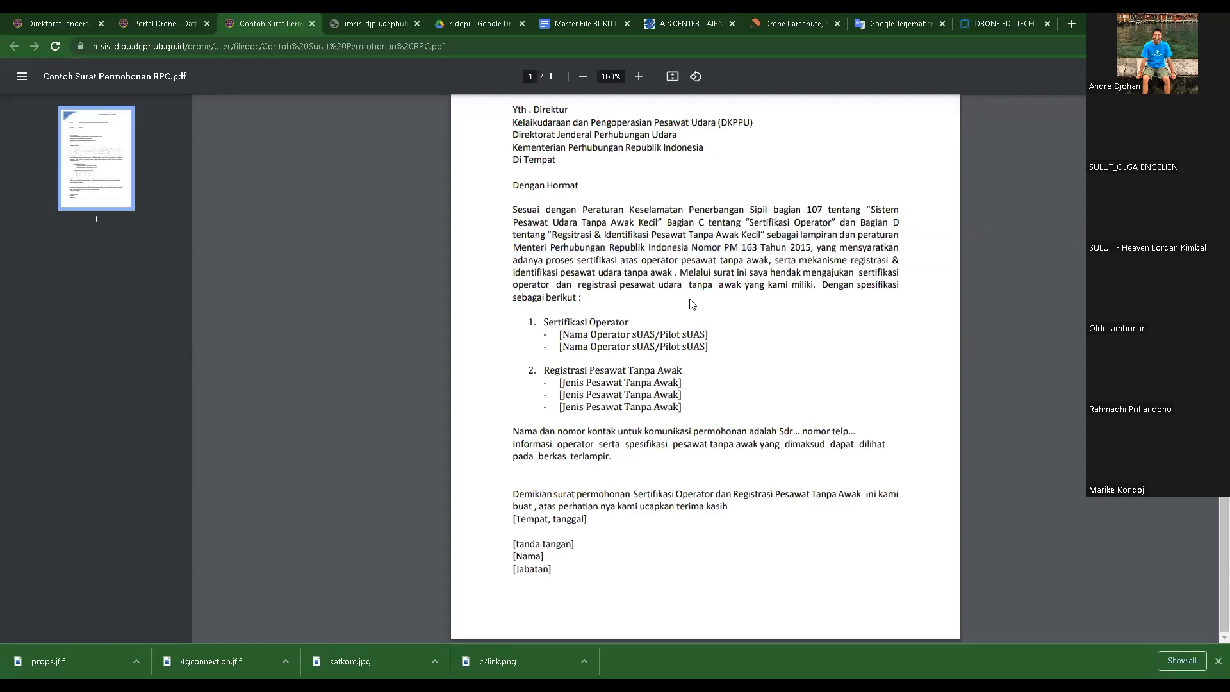
{"action": "left_click_drag", "start_coordinate": [546, 322], "coordinate": [687, 340]}
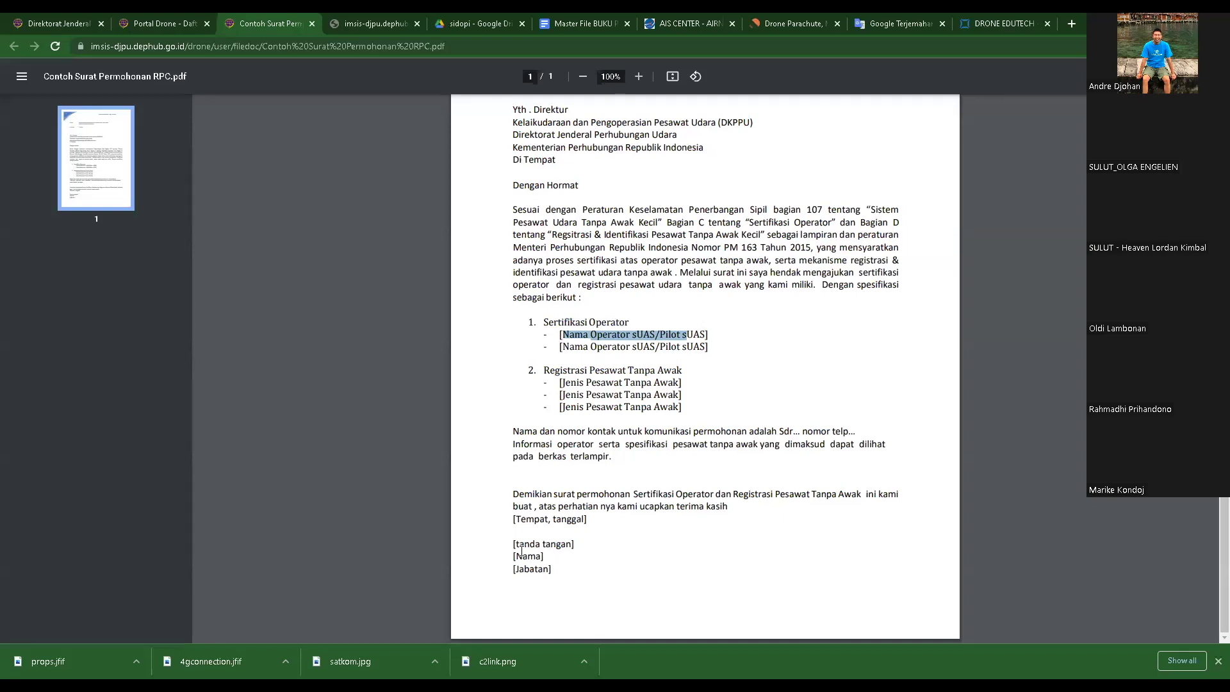
{"action": "left_click_drag", "start_coordinate": [522, 556], "coordinate": [572, 544]}
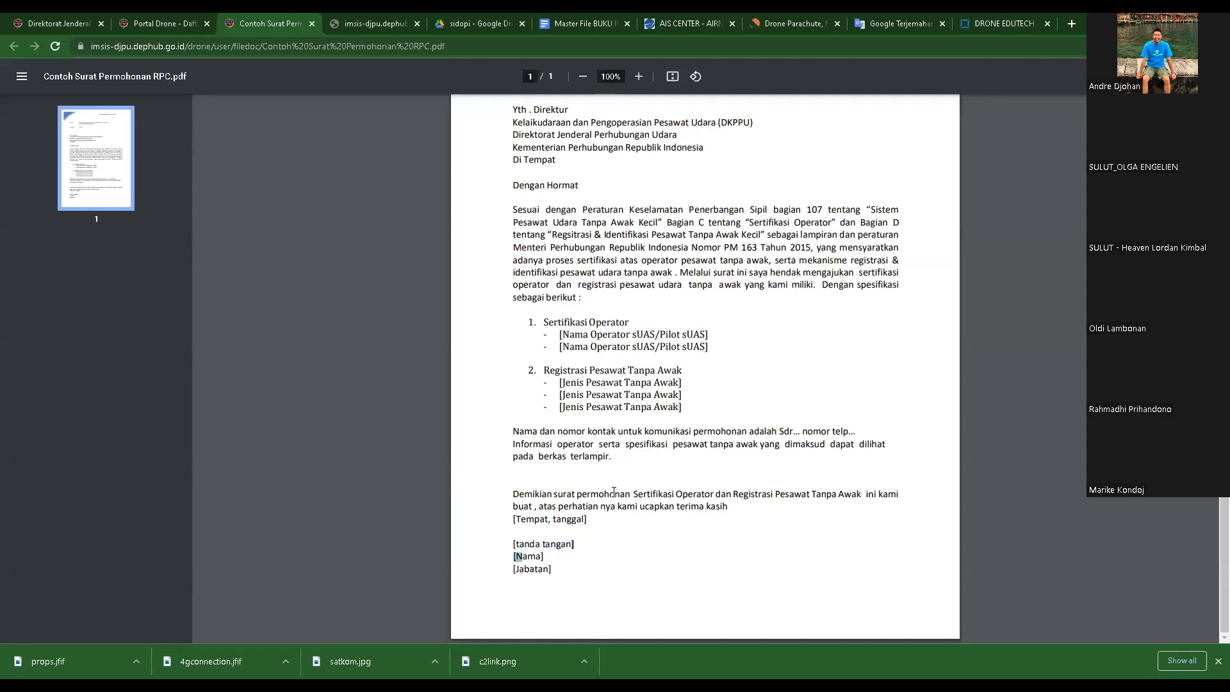
{"action": "left_click_drag", "start_coordinate": [556, 570], "coordinate": [499, 575]}
{"action": "left_click", "coordinate": [570, 573]}
{"action": "left_click_drag", "start_coordinate": [552, 569], "coordinate": [503, 559]}
{"action": "left_click", "coordinate": [566, 575]}
{"action": "double_click", "coordinate": [523, 571]}
- Finish reviewing Contoh Surat Permohonan RPC.pdf and close its tab to return to the portal
{"action": "scroll", "coordinate": [674, 424], "scroll_direction": "up", "scroll_amount": 3}
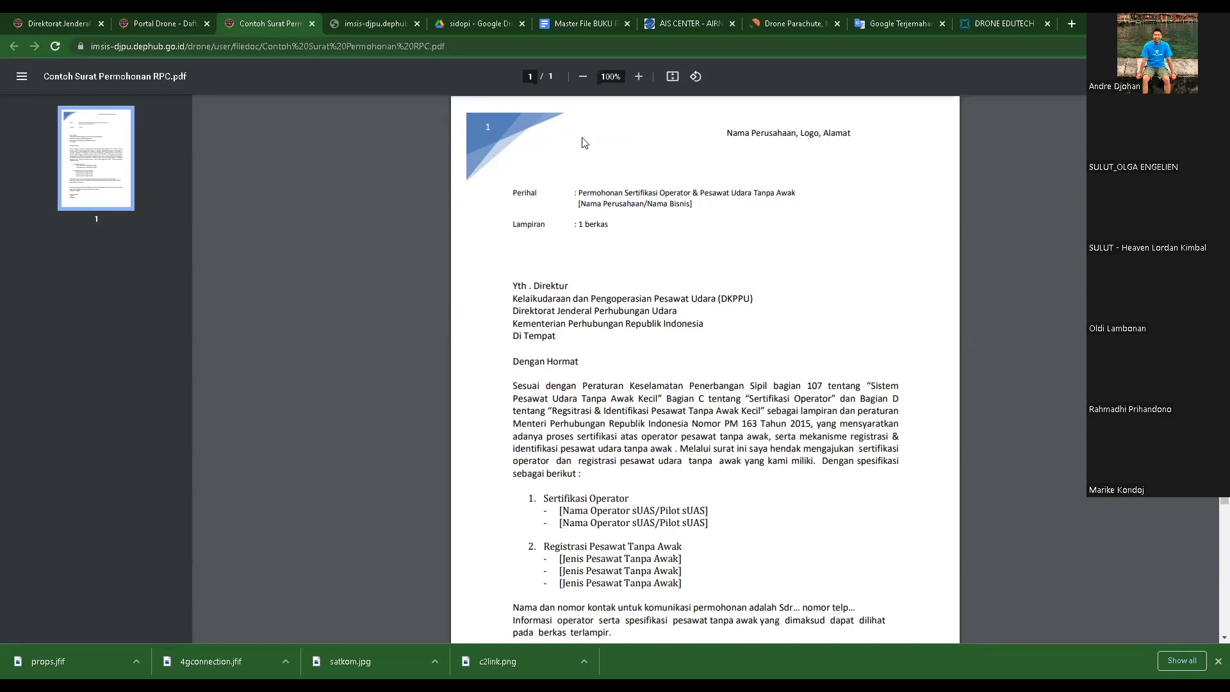
{"action": "scroll", "coordinate": [655, 324], "scroll_direction": "down", "scroll_amount": 3}
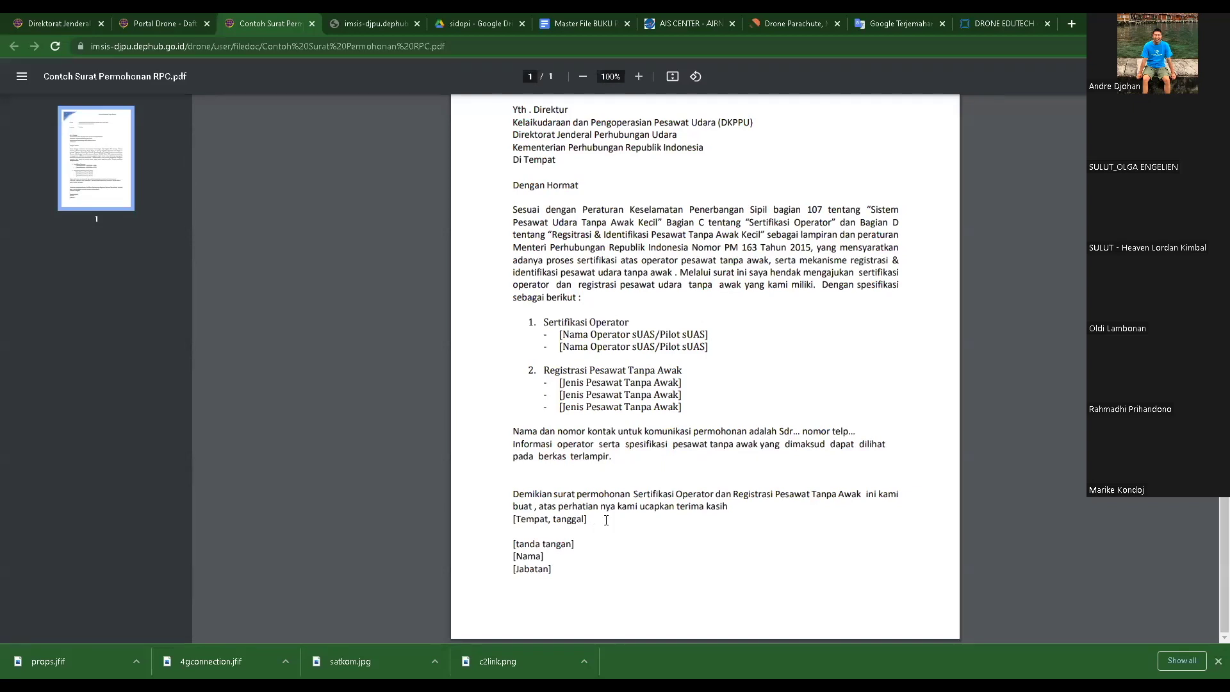
{"action": "scroll", "coordinate": [595, 529], "scroll_direction": "up", "scroll_amount": 3}
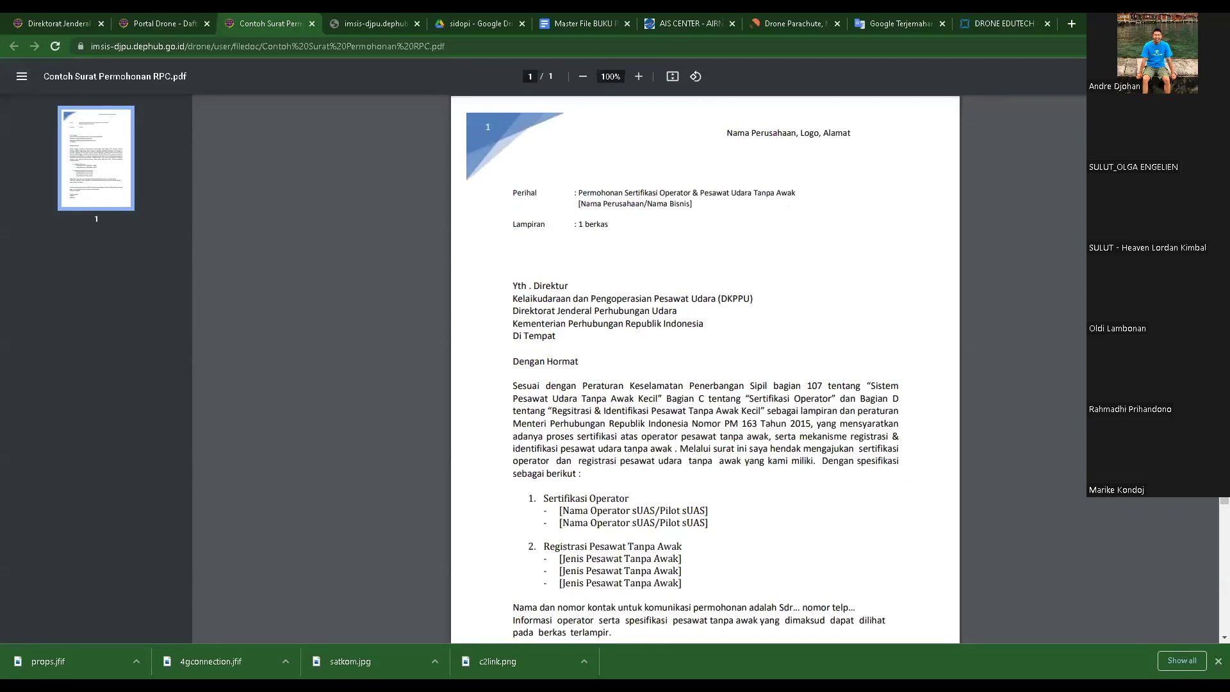
{"action": "key", "text": "ctrl+w"}
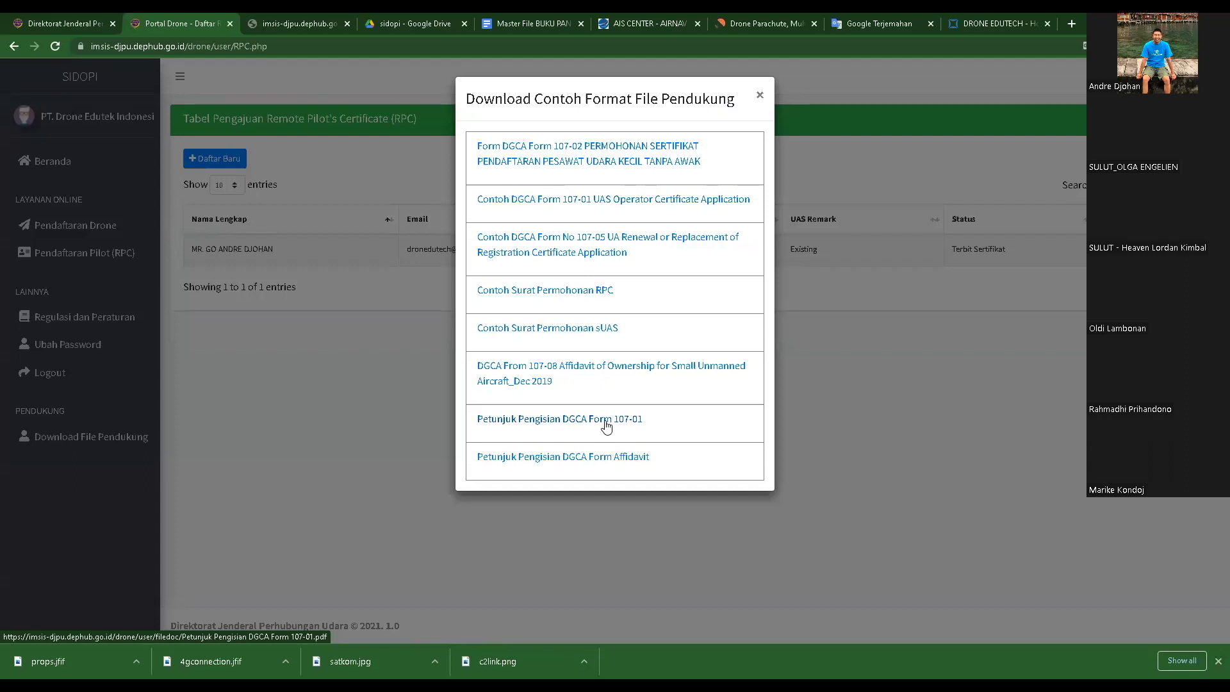
- Open the Petunjuk Pengisian DGCA Form 107-01 filling guide from the sample-documents list
{"action": "left_click", "coordinate": [606, 423]}
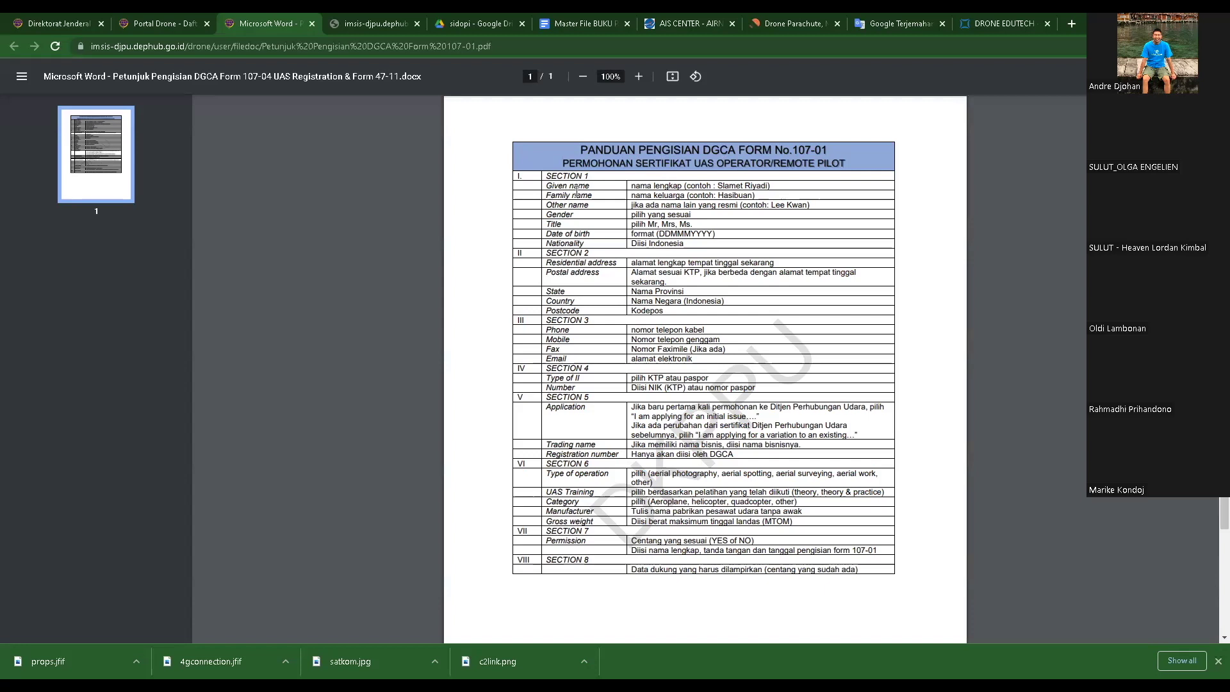
- Review the Form 107-01 guide's name guidance, close the guide, and dismiss the downloads list
{"action": "left_click_drag", "start_coordinate": [631, 186], "coordinate": [719, 196]}
{"action": "left_click", "coordinate": [703, 255]}
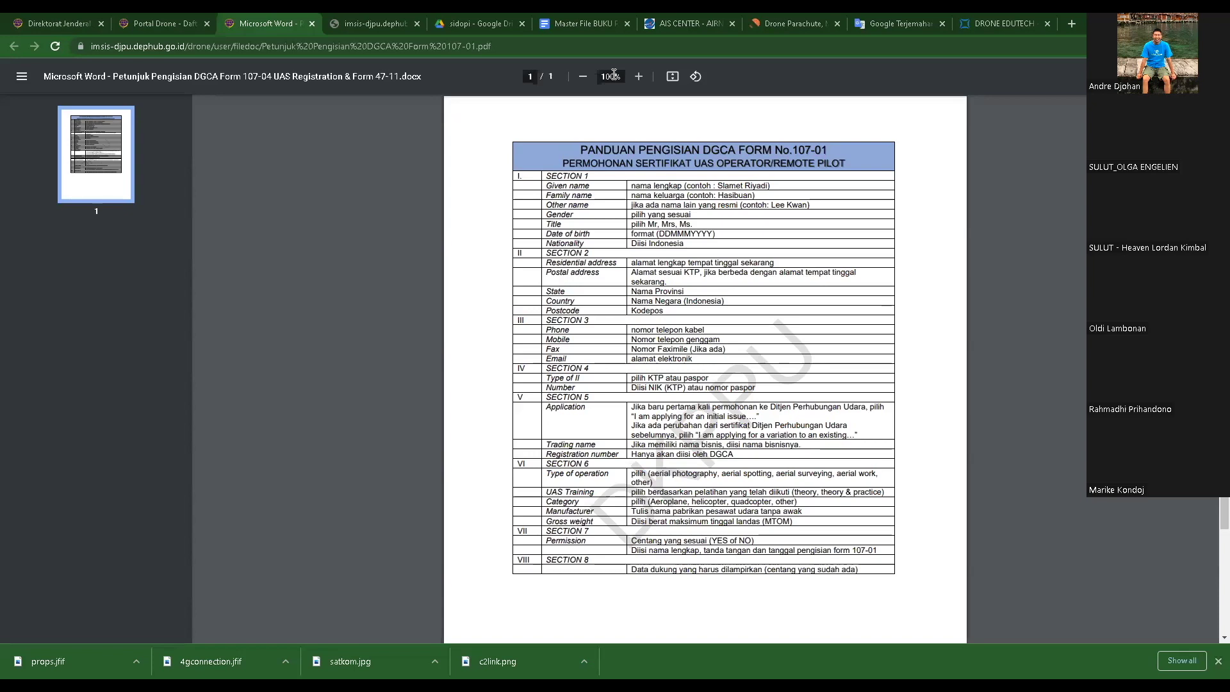
{"action": "scroll", "coordinate": [762, 421], "scroll_direction": "down", "scroll_amount": 1}
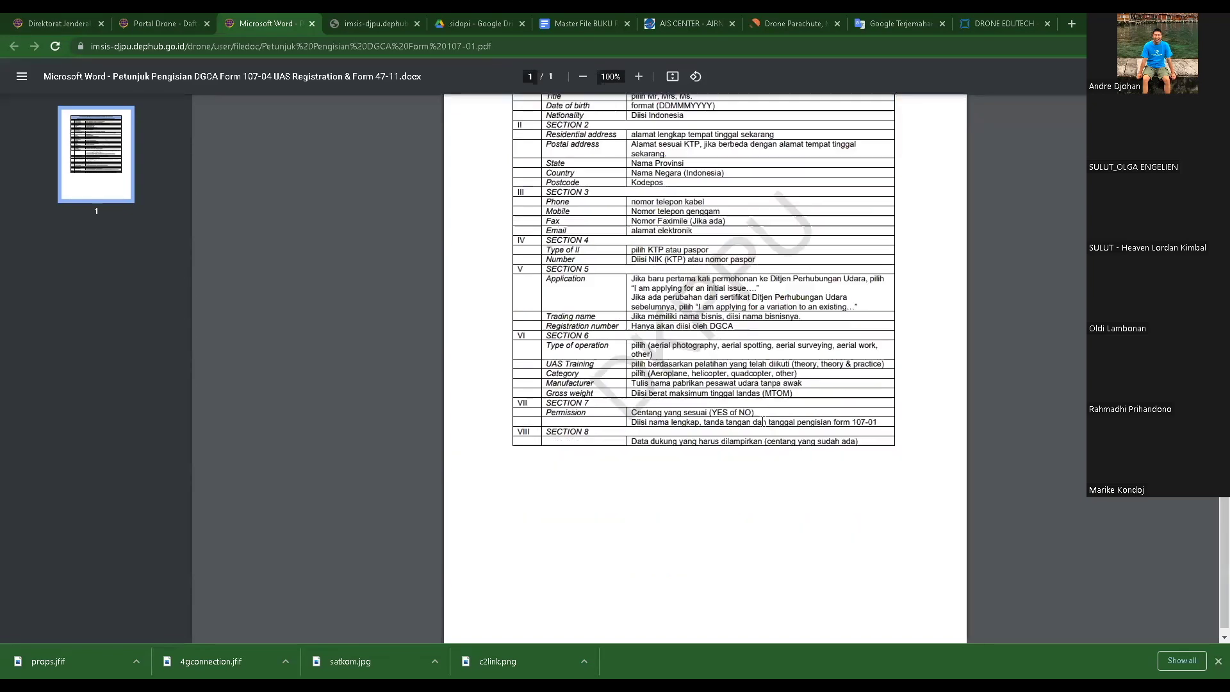
{"action": "scroll", "coordinate": [763, 421], "scroll_direction": "up", "scroll_amount": 1}
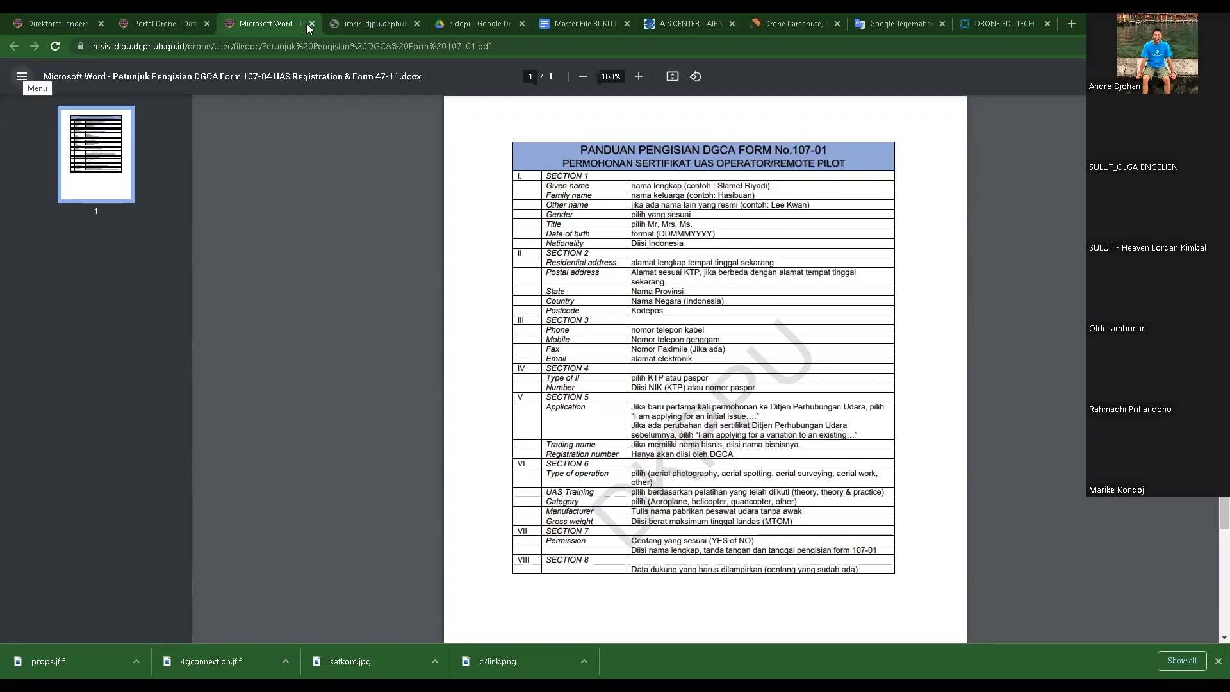
{"action": "key", "text": "ctrl+w"}
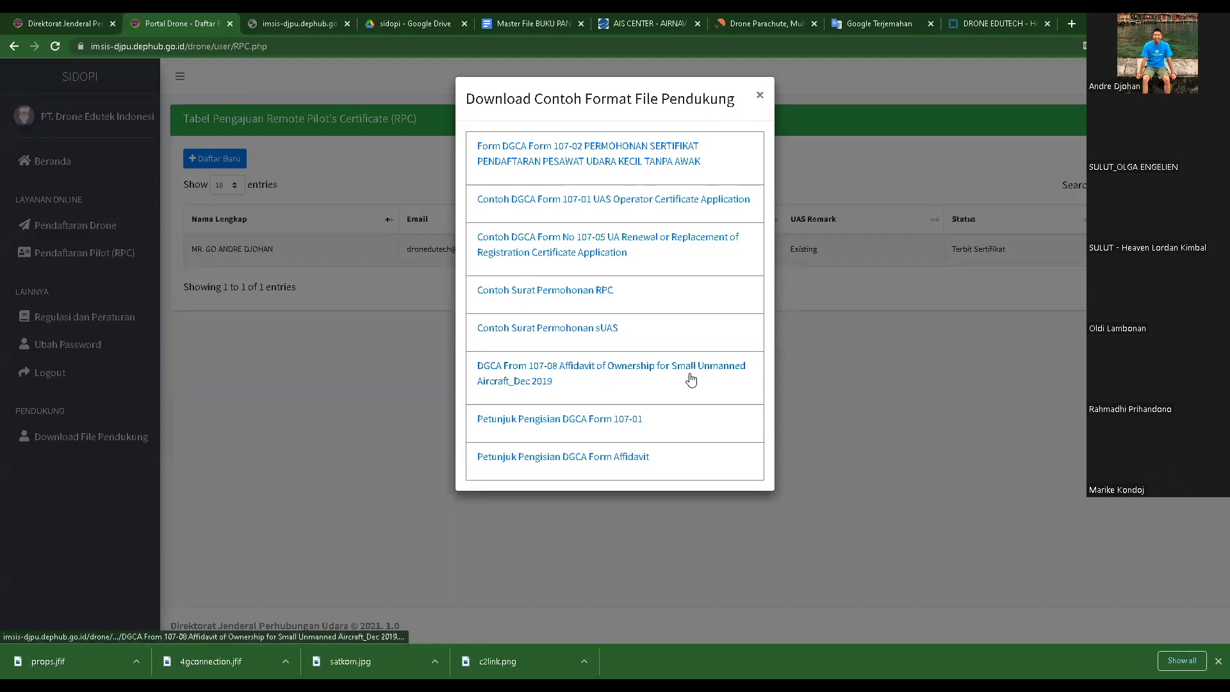
{"action": "left_click", "coordinate": [760, 96]}
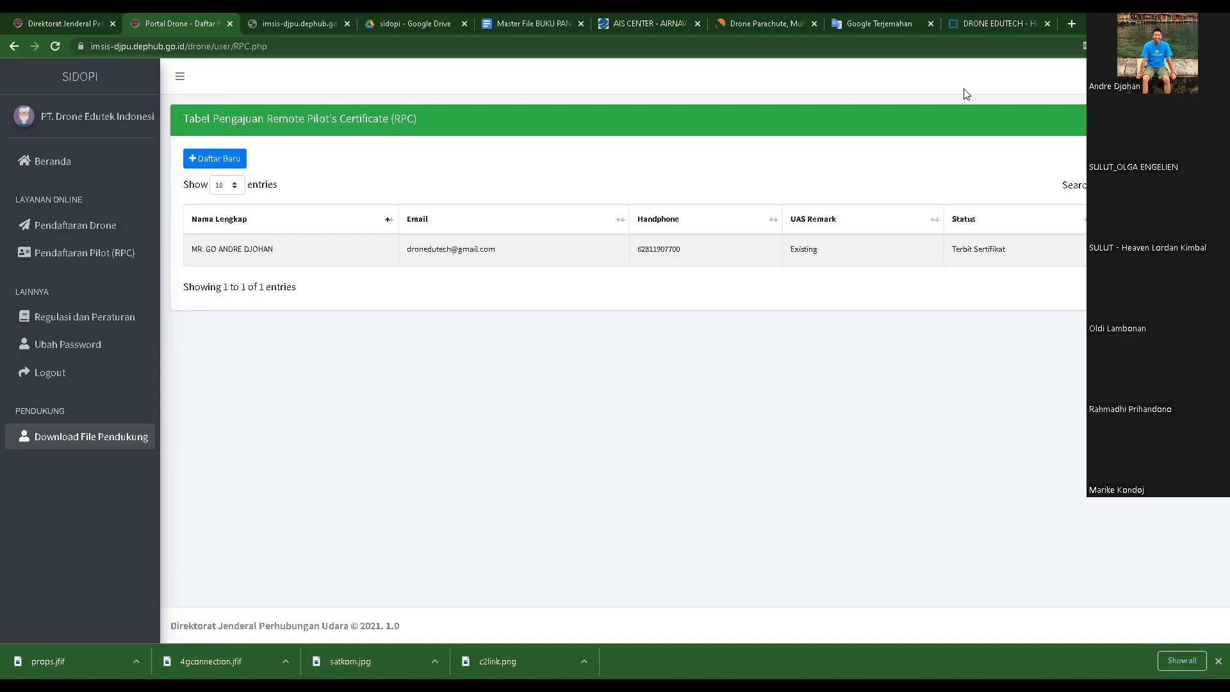
- In the sidopi Google Drive, preview Contoh Surat Permohonan Remot Pilot.pdf from REGISTRASI PILOT
{"action": "left_click", "coordinate": [426, 21]}
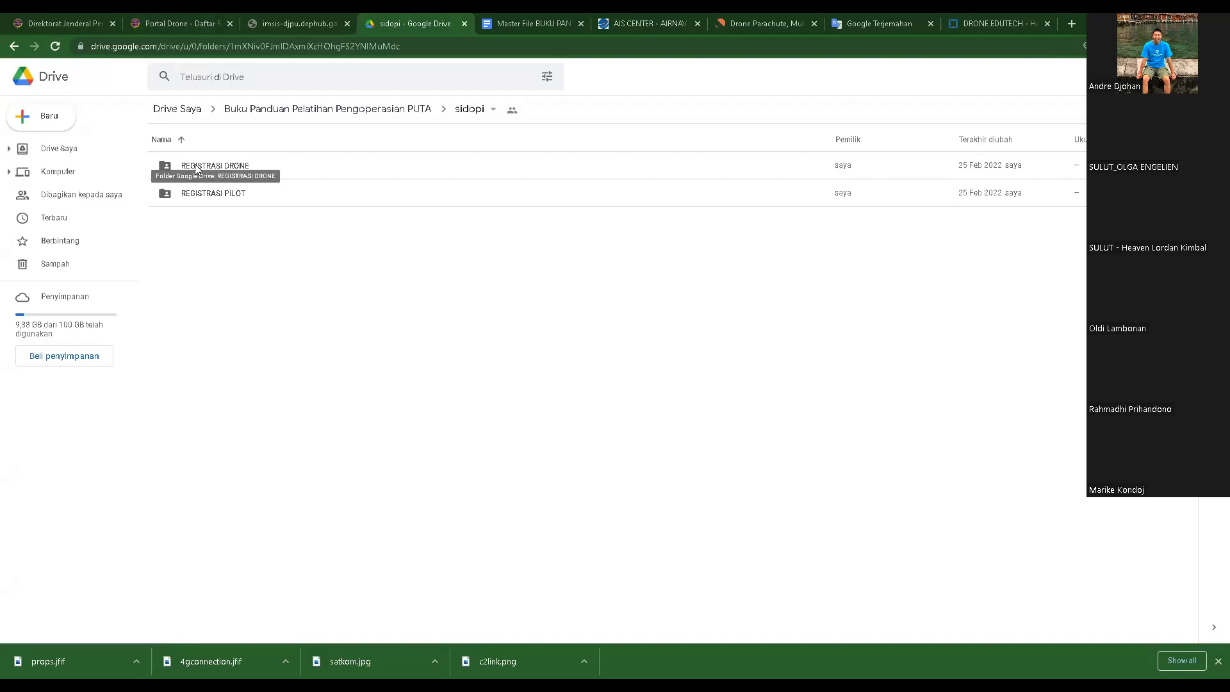
{"action": "double_click", "coordinate": [218, 196]}
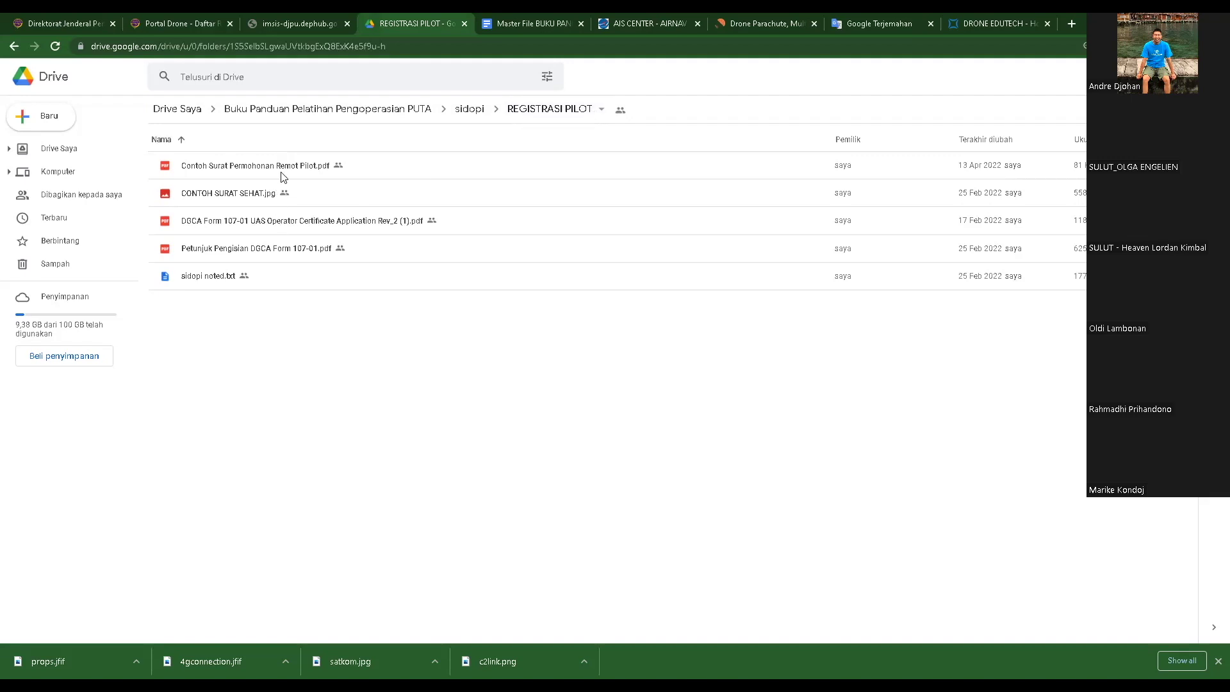
{"action": "double_click", "coordinate": [255, 168]}
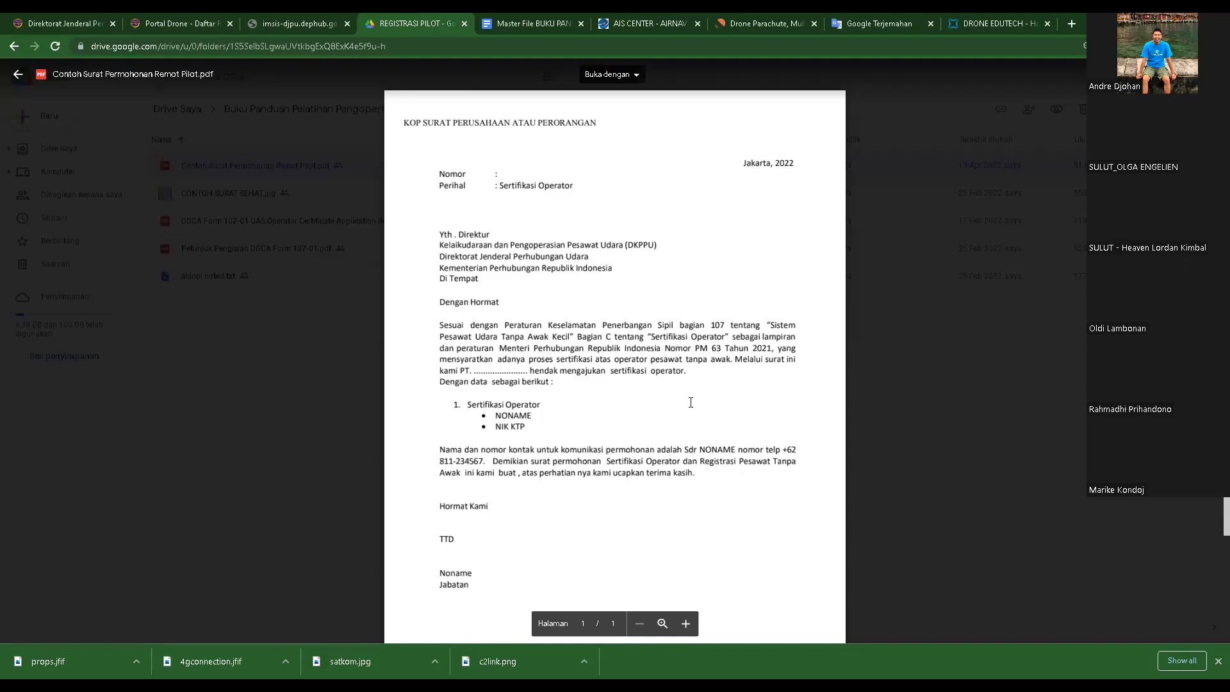
- Close the remote-pilot letter preview and preview CONTOH SURAT SEHAT.jpg instead
{"action": "scroll", "coordinate": [641, 375], "scroll_direction": "down", "scroll_amount": 1}
{"action": "scroll", "coordinate": [701, 379], "scroll_direction": "up", "scroll_amount": 1}
{"action": "scroll", "coordinate": [192, 154], "scroll_direction": "down", "scroll_amount": 1}
{"action": "scroll", "coordinate": [64, 116], "scroll_direction": "up", "scroll_amount": 1}
{"action": "left_click", "coordinate": [18, 75]}
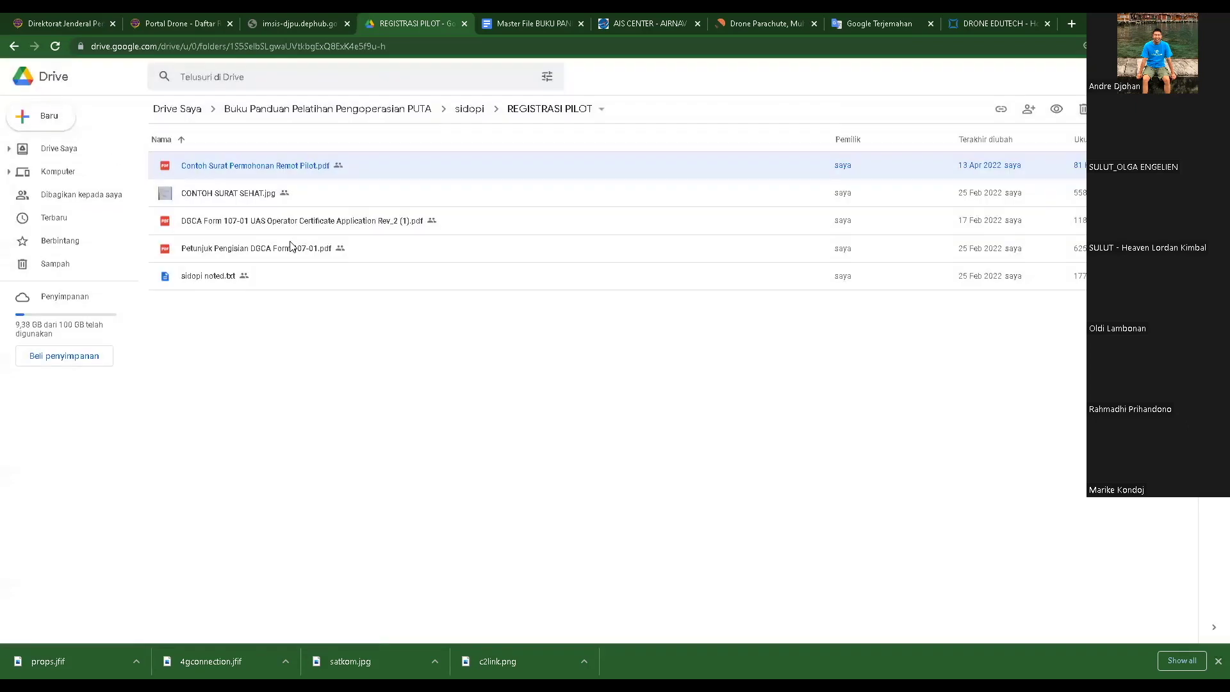
{"action": "double_click", "coordinate": [236, 195]}
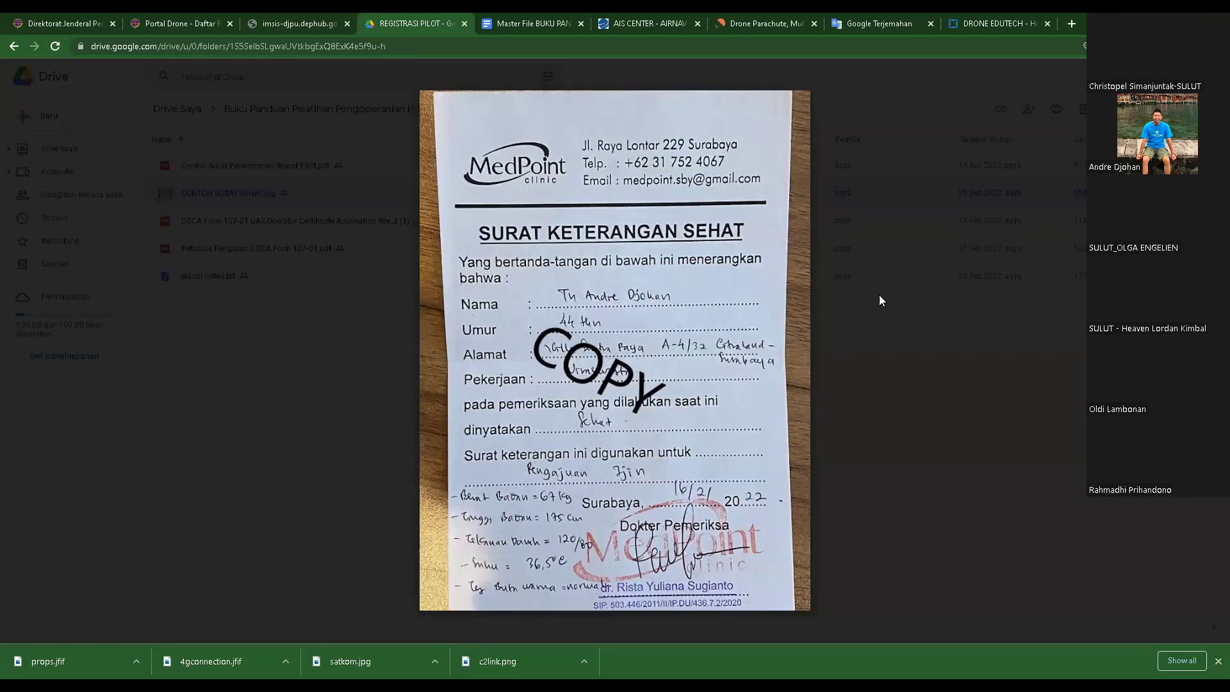
- Review the DGCA Form 107-01 PDF, return Drive to the sidopi folder, and go back to the portal
{"action": "left_click", "coordinate": [961, 254]}
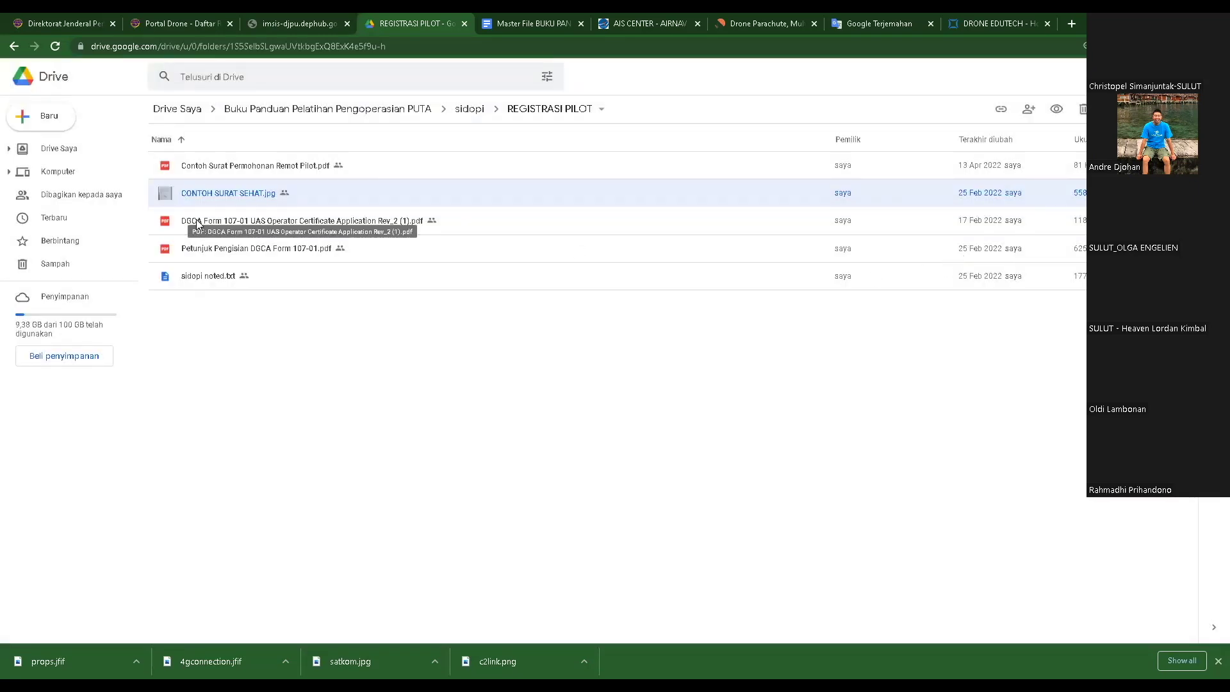
{"action": "double_click", "coordinate": [259, 221]}
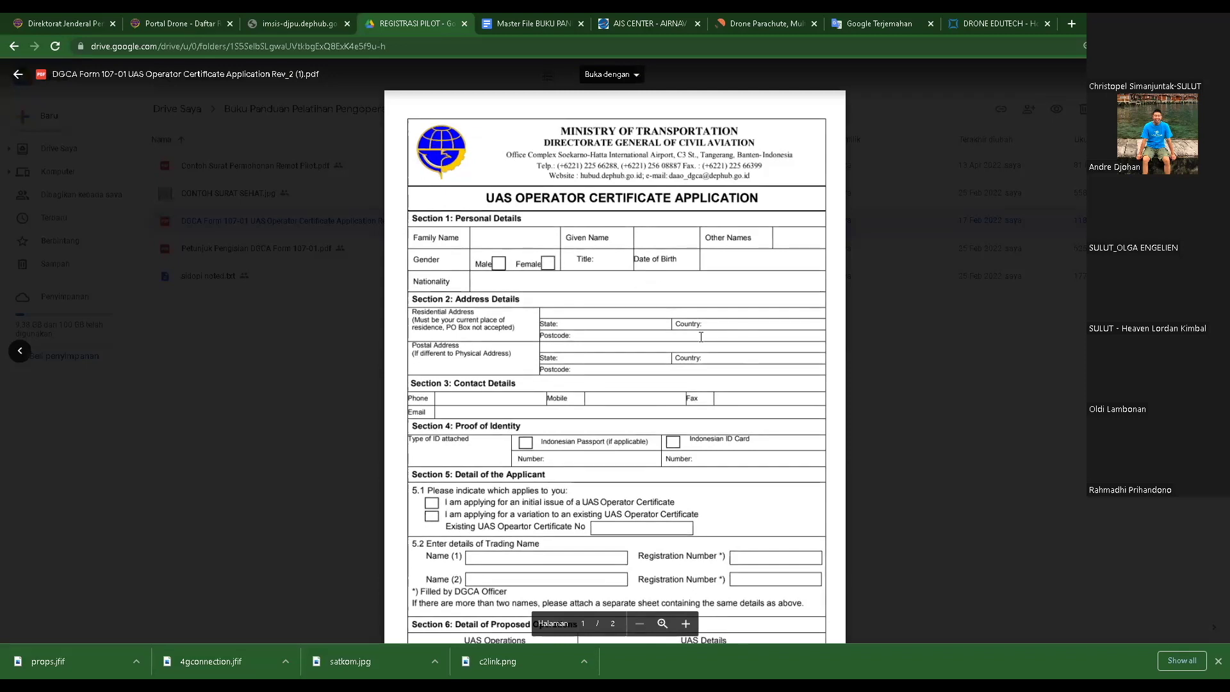
{"action": "scroll", "coordinate": [701, 336], "scroll_direction": "down", "scroll_amount": 7}
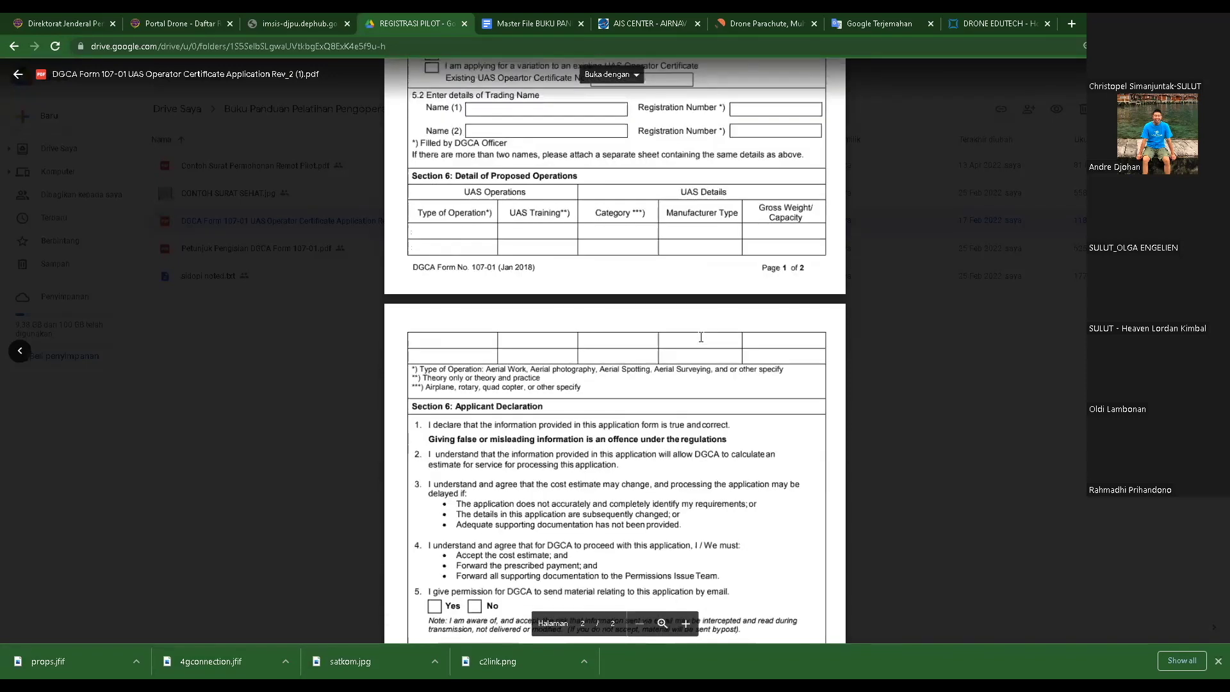
{"action": "scroll", "coordinate": [701, 336], "scroll_direction": "down", "scroll_amount": 5}
{"action": "scroll", "coordinate": [701, 337], "scroll_direction": "up", "scroll_amount": 3}
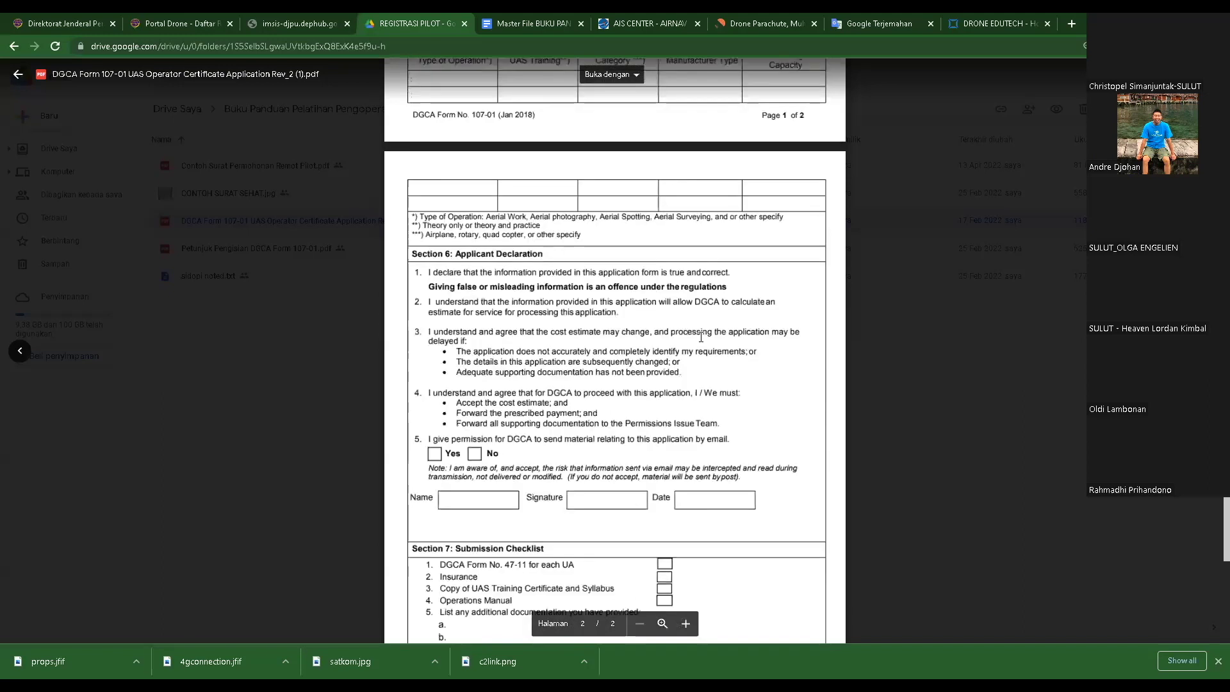
{"action": "scroll", "coordinate": [215, 195], "scroll_direction": "up", "scroll_amount": 4}
{"action": "left_click", "coordinate": [214, 195]}
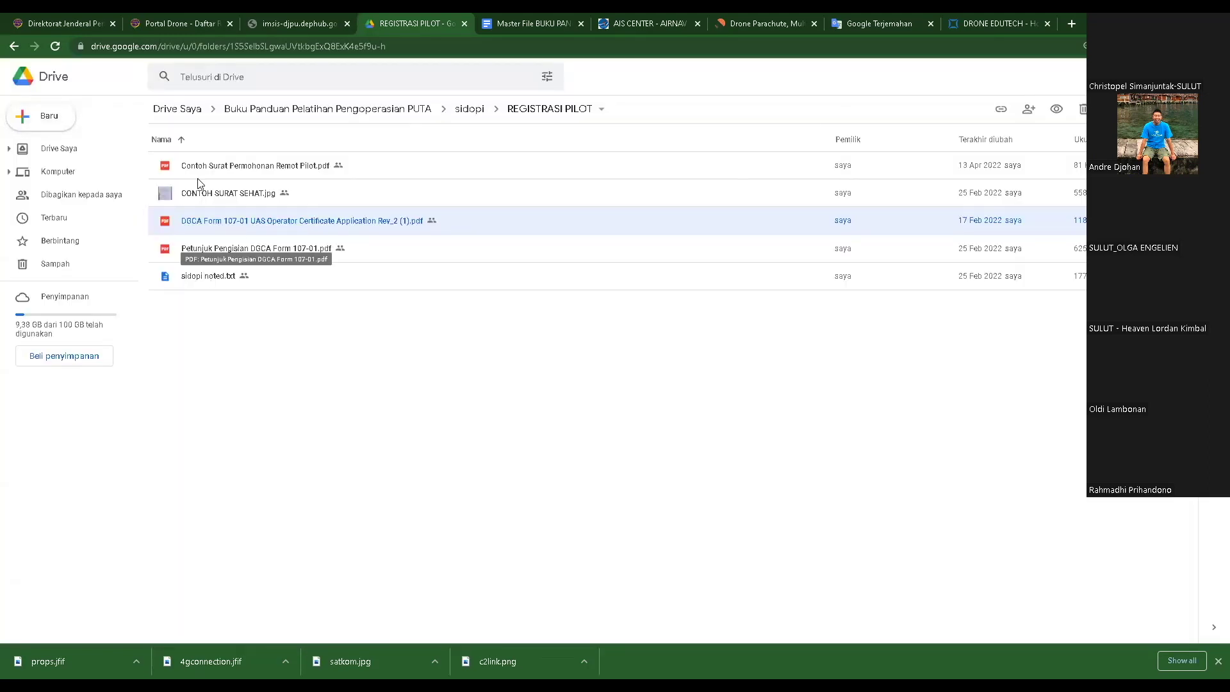
{"action": "left_click", "coordinate": [13, 46]}
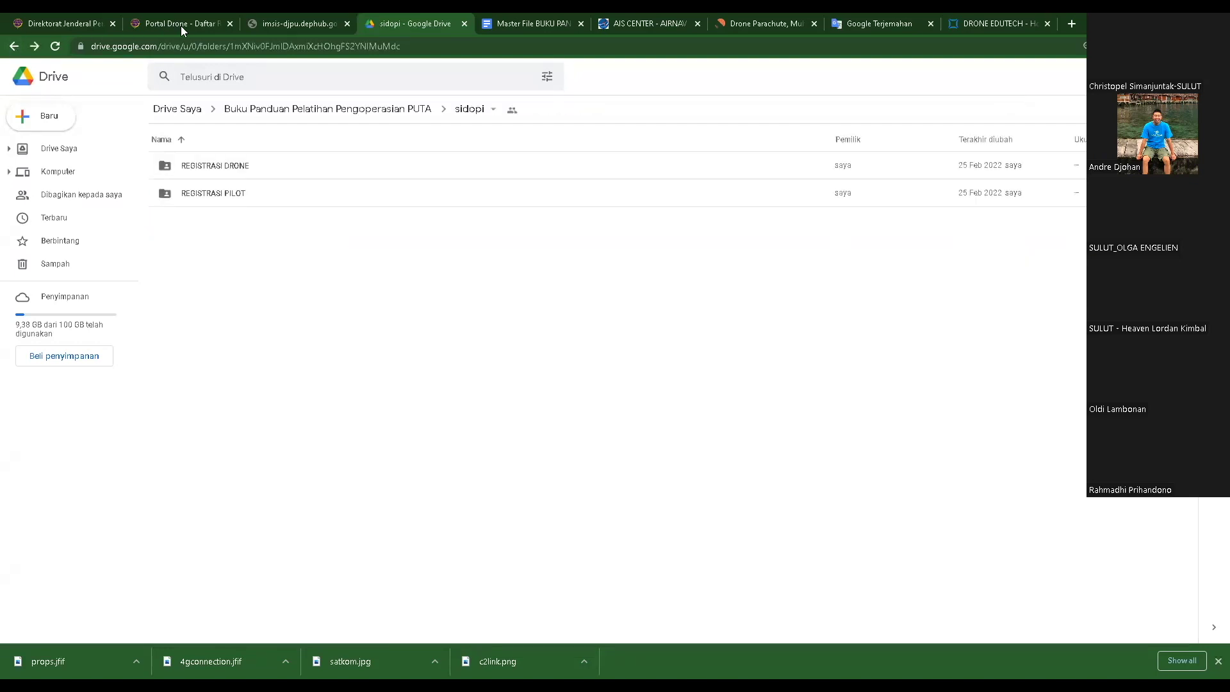
{"action": "left_click", "coordinate": [181, 26]}
- Start a new RPC application with saved Full Name, height 180 and weight 75
{"action": "left_click", "coordinate": [221, 160]}
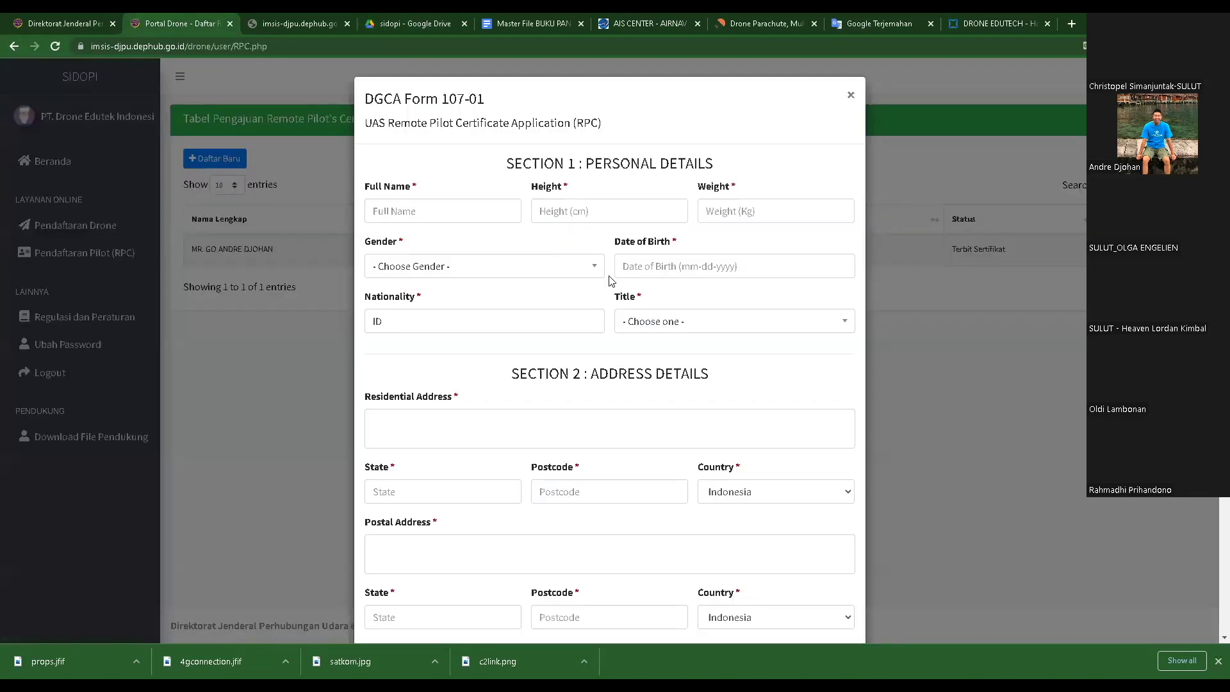
{"action": "left_click", "coordinate": [459, 212]}
{"action": "left_click", "coordinate": [451, 236]}
{"action": "left_click", "coordinate": [605, 211]}
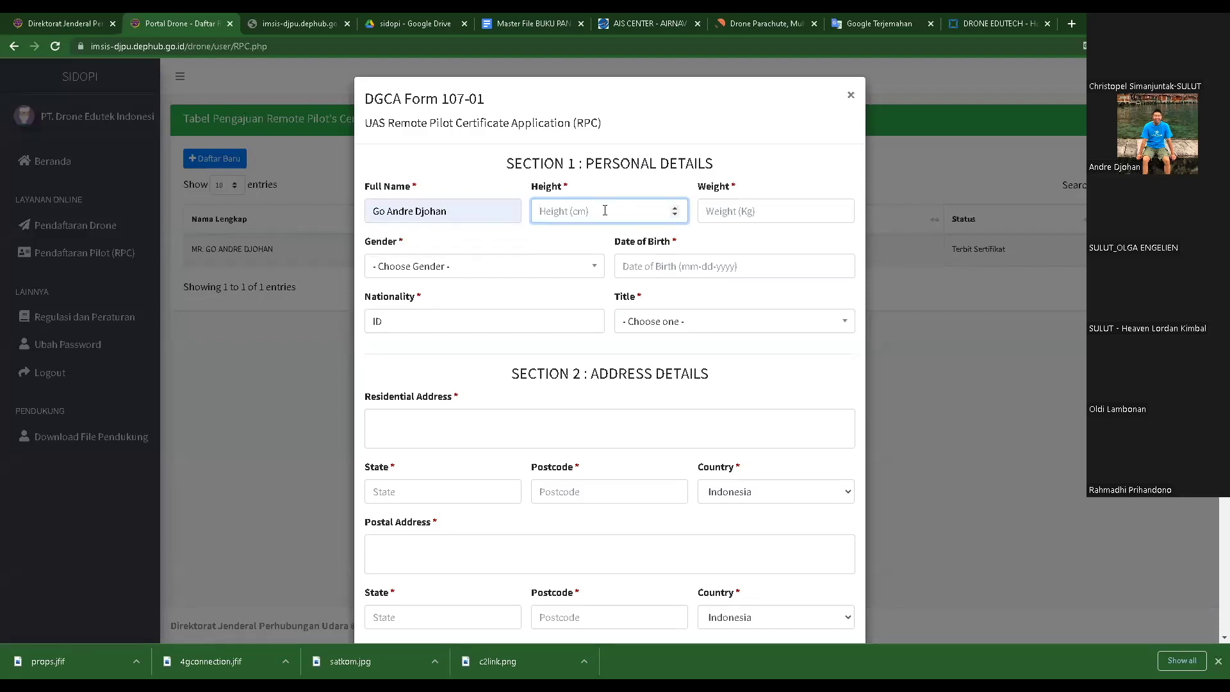
{"action": "type", "text": "75"}
{"action": "key", "text": "Tab"}
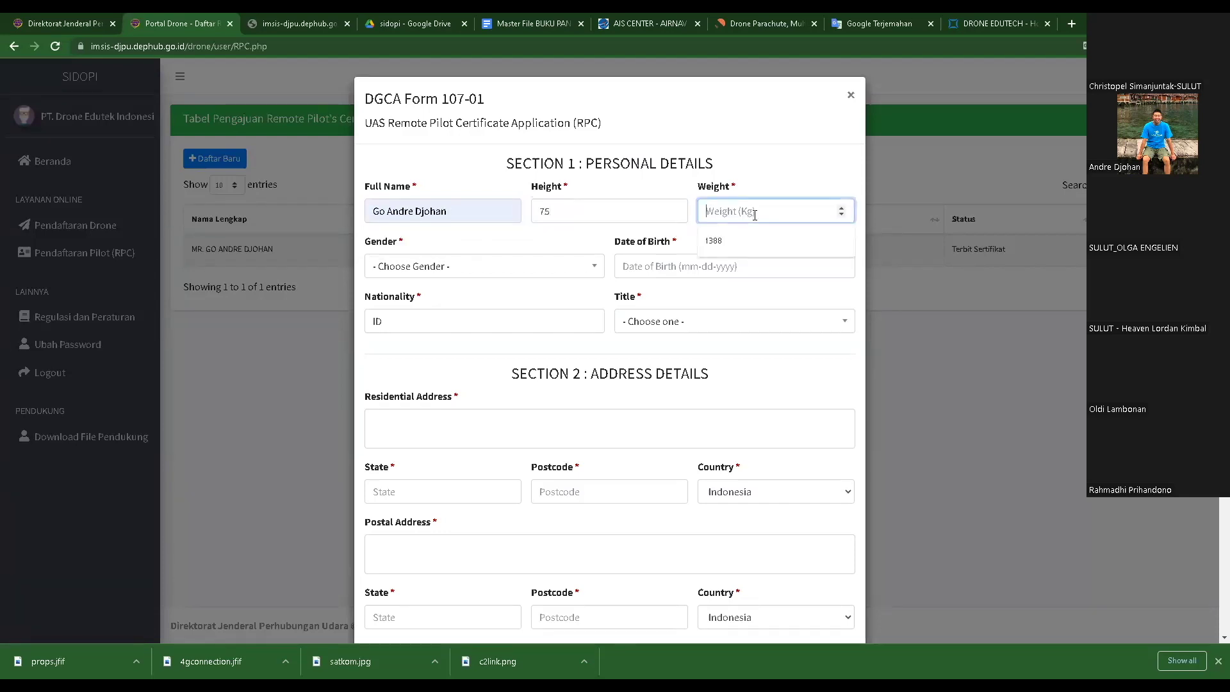
{"action": "double_click", "coordinate": [588, 212]}
{"action": "type", "text": "1"}
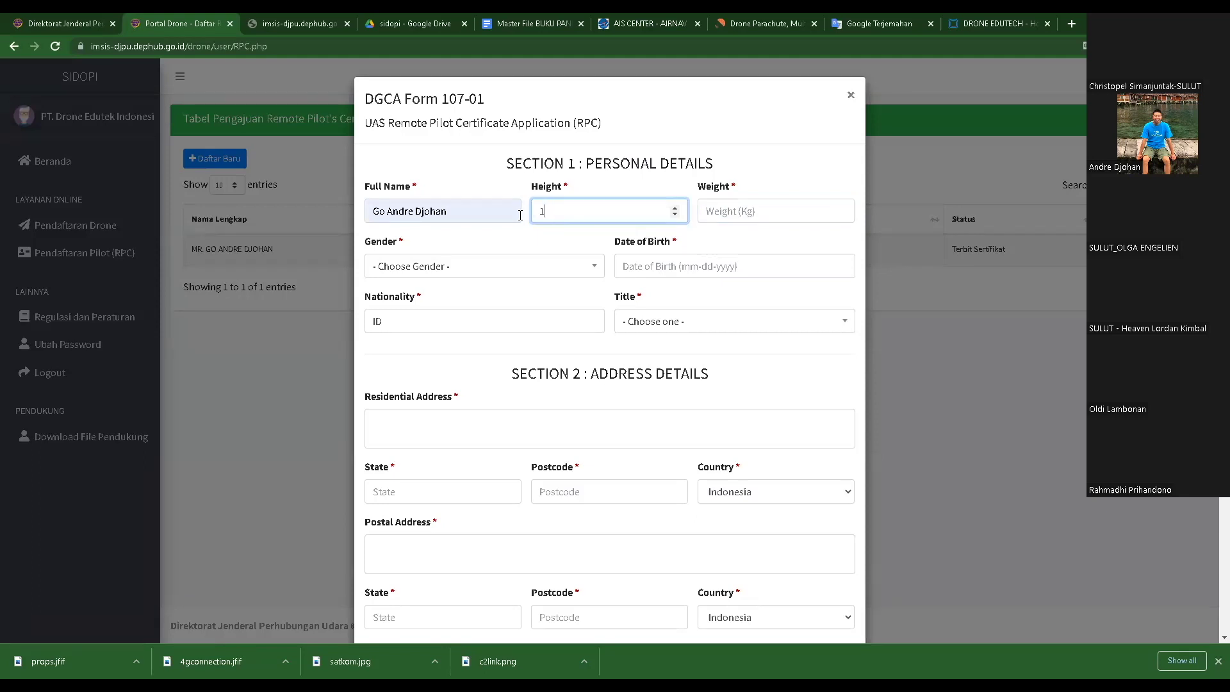
{"action": "type", "text": "80"}
{"action": "left_click", "coordinate": [730, 215]}
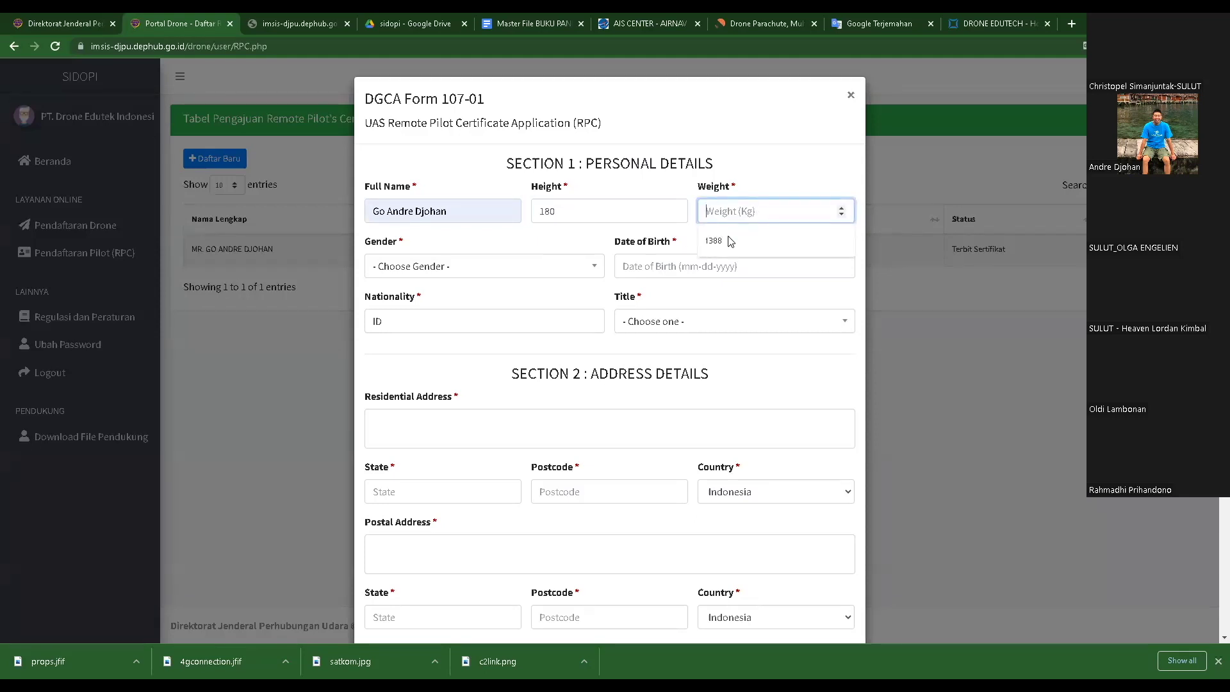
{"action": "type", "text": "7"}
- Set Gender to Male and pick a day for Date of Birth
{"action": "left_click", "coordinate": [472, 268]}
{"action": "left_click", "coordinate": [417, 340]}
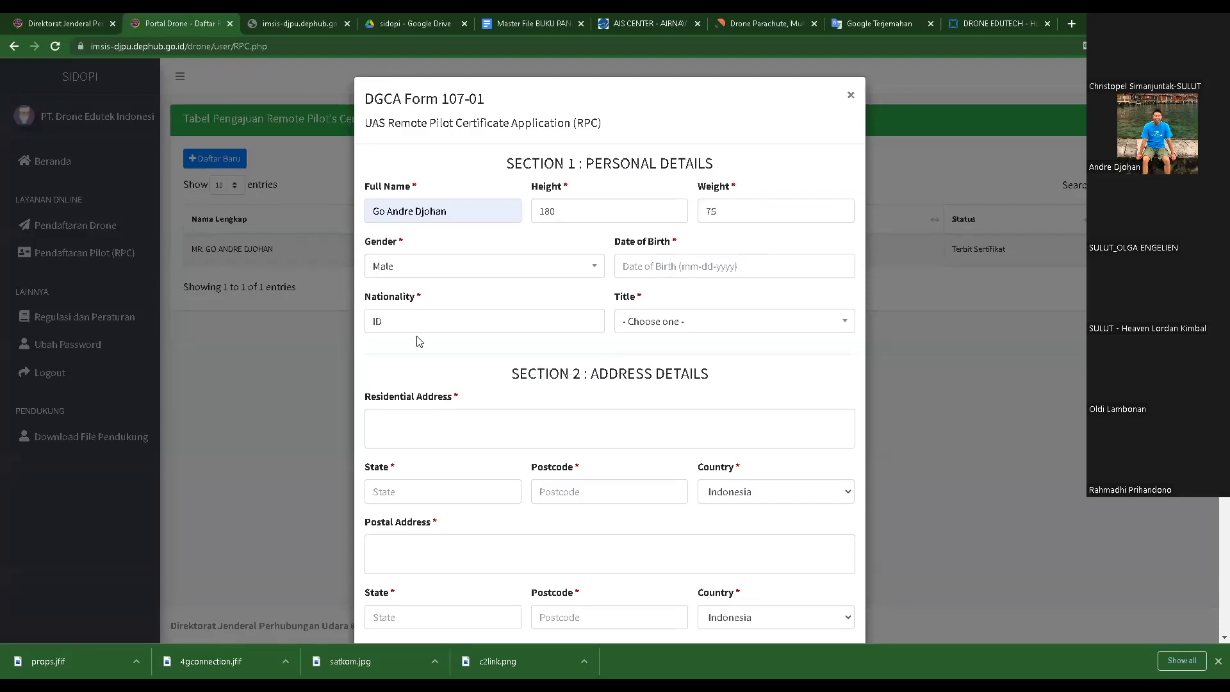
{"action": "left_click", "coordinate": [674, 266]}
{"action": "left_click", "coordinate": [666, 145]}
- Browse the birth-date calendar back to 1970, then close it leaving 2022-03-29
{"action": "left_click", "coordinate": [633, 266]}
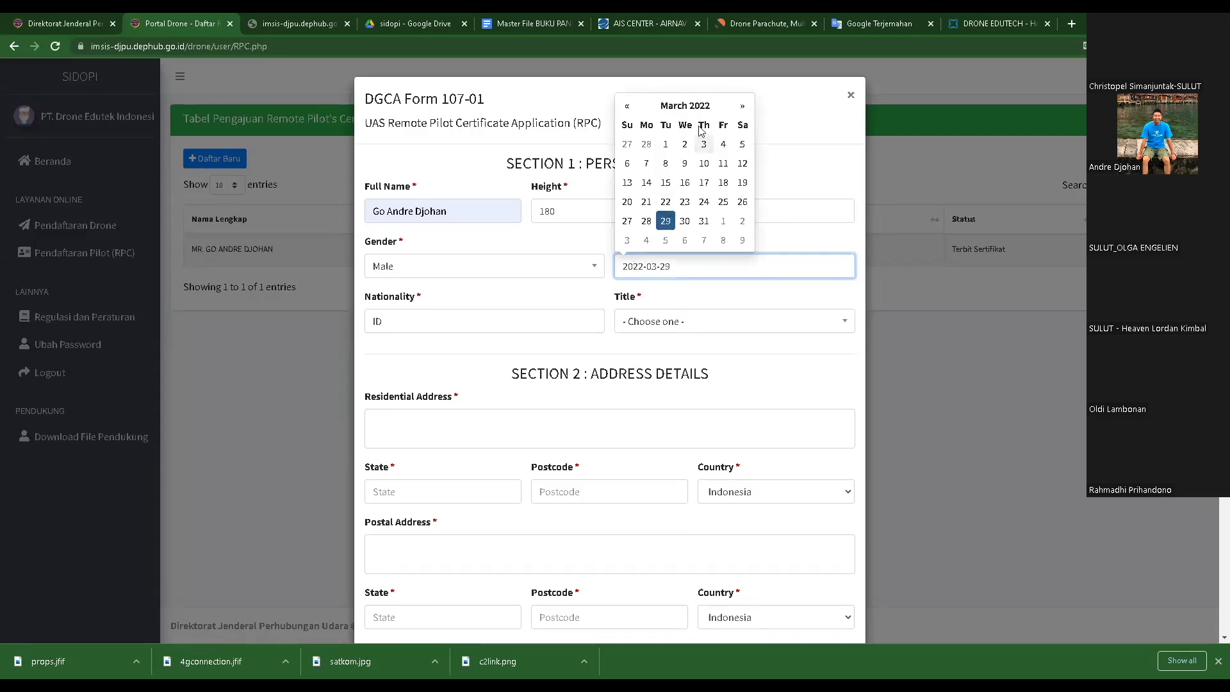
{"action": "left_click", "coordinate": [663, 112]}
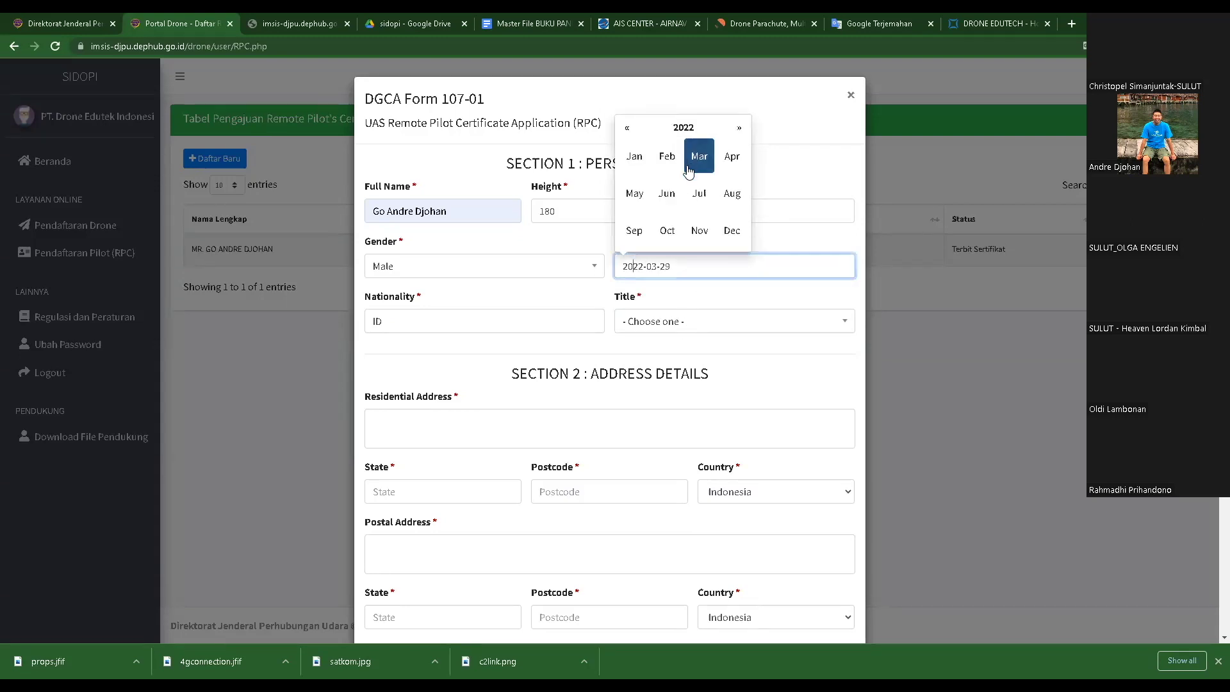
{"action": "left_click", "coordinate": [682, 127]}
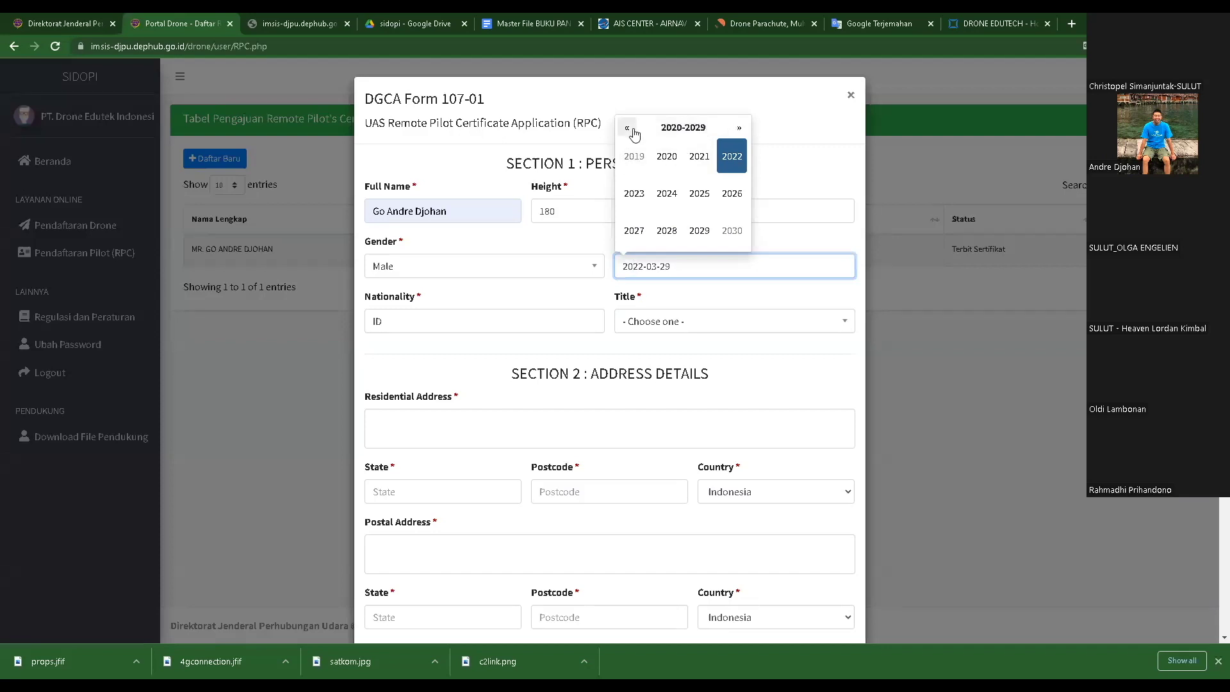
{"action": "left_click", "coordinate": [629, 130]}
{"action": "left_click", "coordinate": [629, 131]}
{"action": "left_click", "coordinate": [628, 132]}
{"action": "left_click", "coordinate": [627, 132]}
{"action": "left_click", "coordinate": [665, 155]}
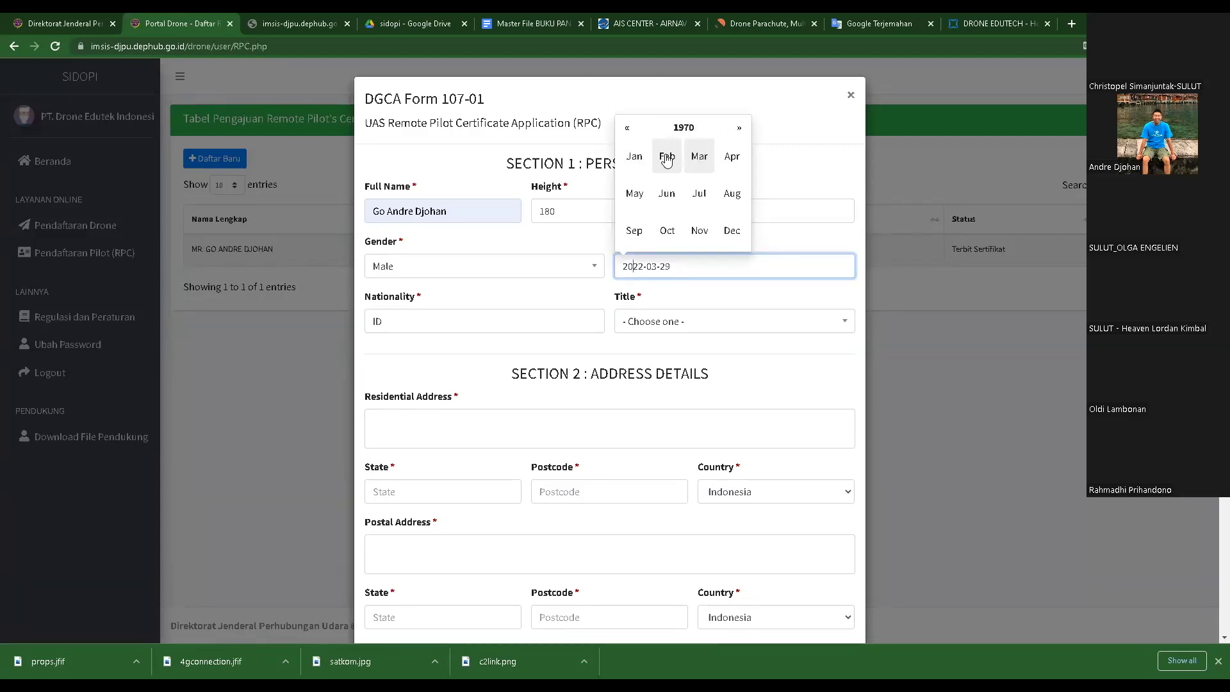
{"action": "left_click", "coordinate": [701, 299]}
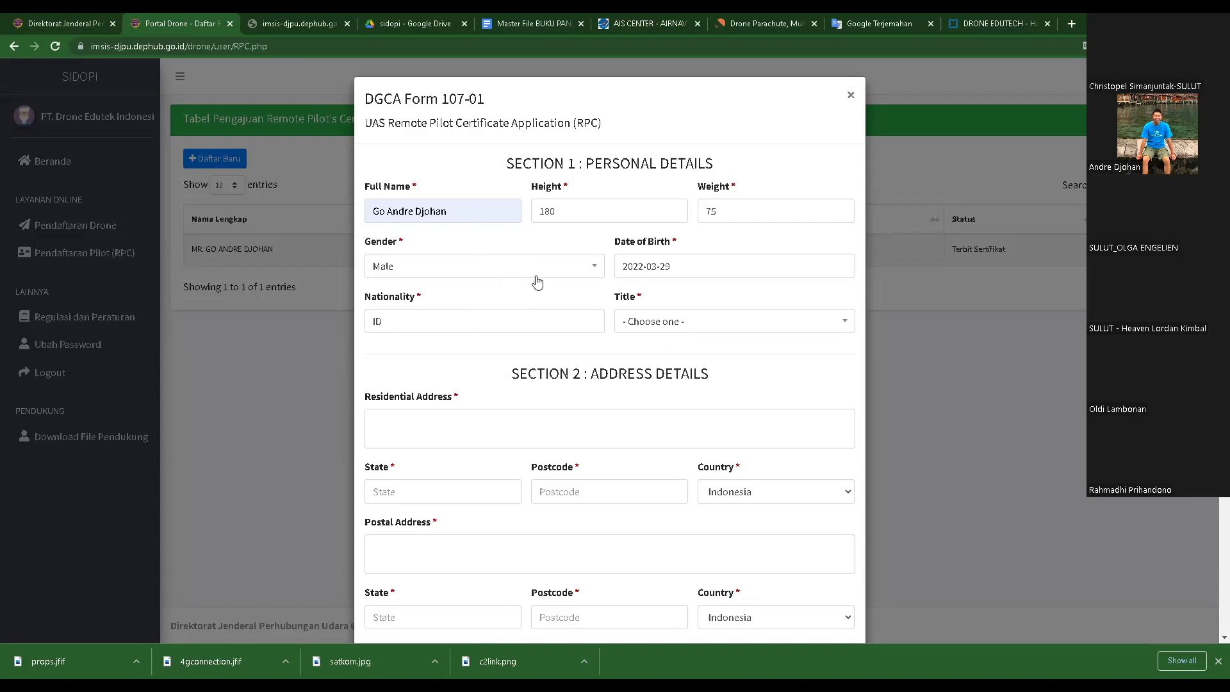
{"action": "left_click", "coordinate": [672, 266]}
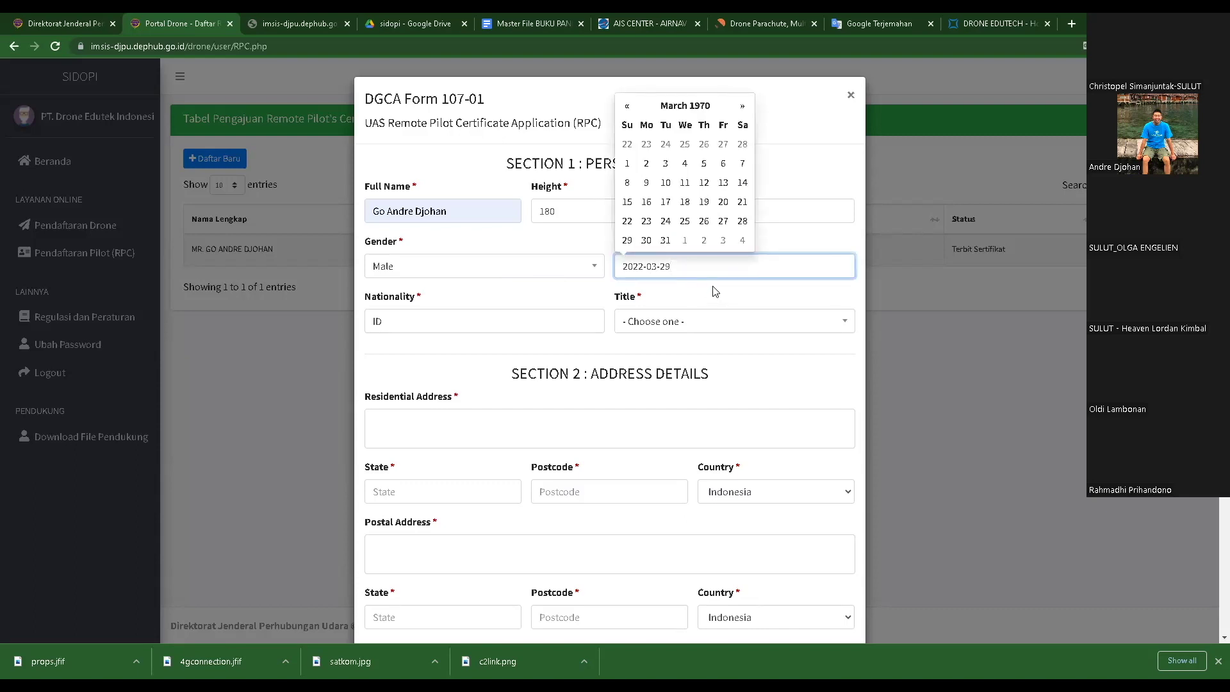
{"action": "left_click", "coordinate": [712, 287]}
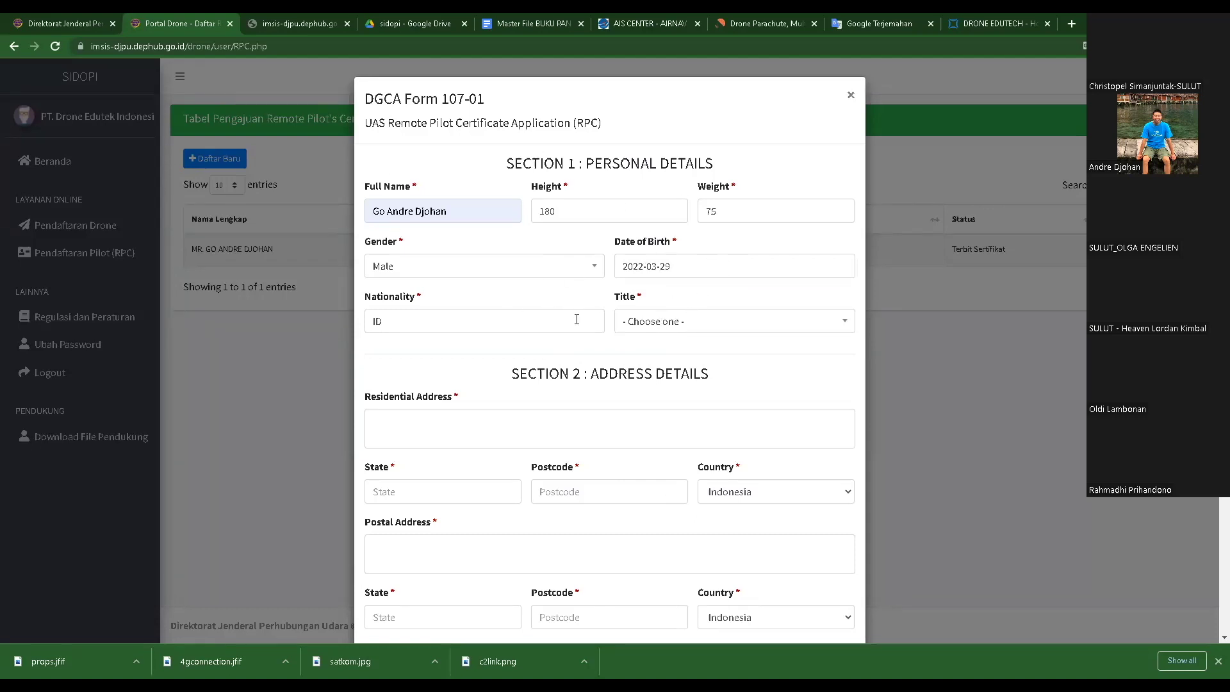
{"action": "left_click", "coordinate": [649, 322]}
- Choose title Mr. and fill the residential address, state Jawa Timur, postcode and country Indonesia
{"action": "left_click", "coordinate": [648, 397]}
{"action": "scroll", "coordinate": [487, 378], "scroll_direction": "down", "scroll_amount": 2}
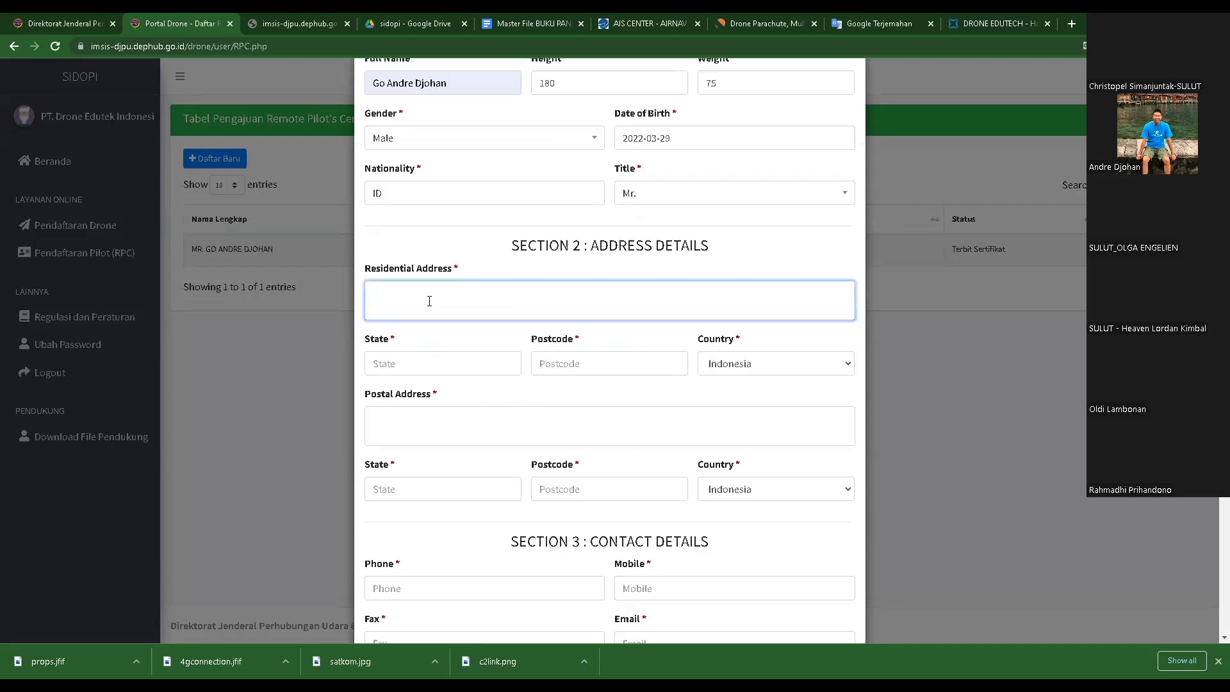
{"action": "type", "text": "urabya"}
{"action": "left_click", "coordinate": [405, 365]}
{"action": "left_click", "coordinate": [412, 400]}
{"action": "left_click", "coordinate": [570, 376]}
{"action": "type", "text": "17413"}
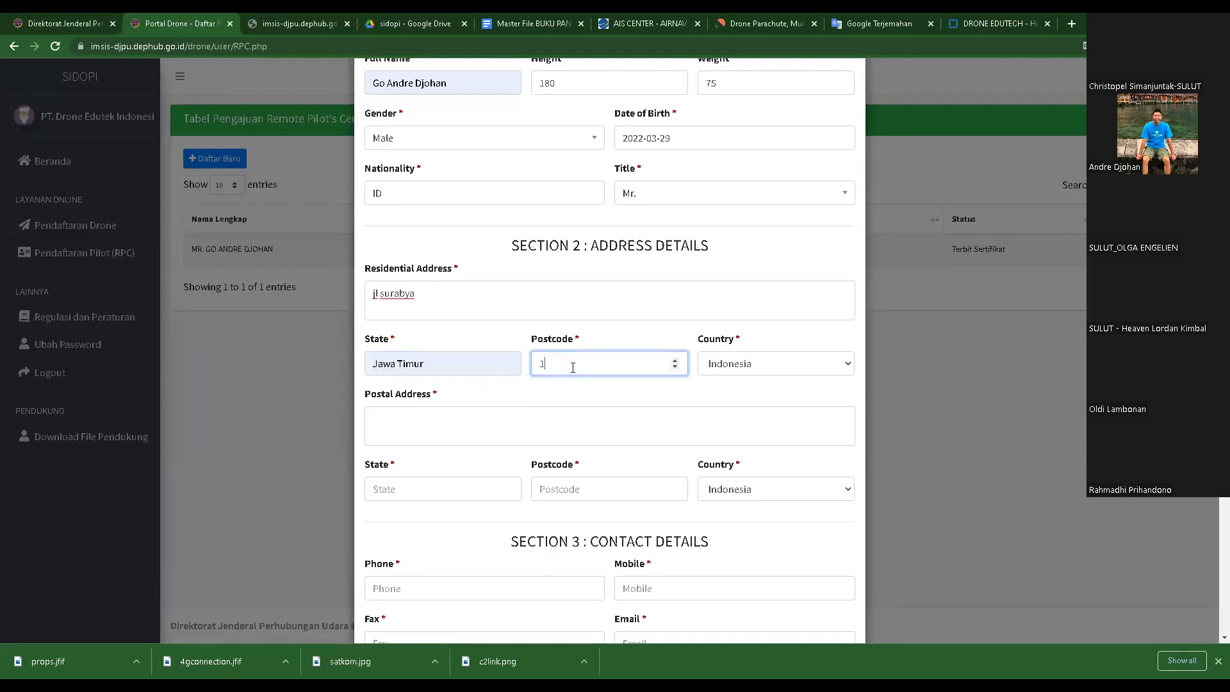
{"action": "left_click", "coordinate": [769, 363]}
{"action": "left_click", "coordinate": [750, 383]}
- Enter postal address 'jl surabaya' with state Jawa Timur and a postcode
{"action": "left_click", "coordinate": [431, 423]}
{"action": "type", "text": "jl surabaya"}
{"action": "scroll", "coordinate": [434, 436], "scroll_direction": "down", "scroll_amount": 3}
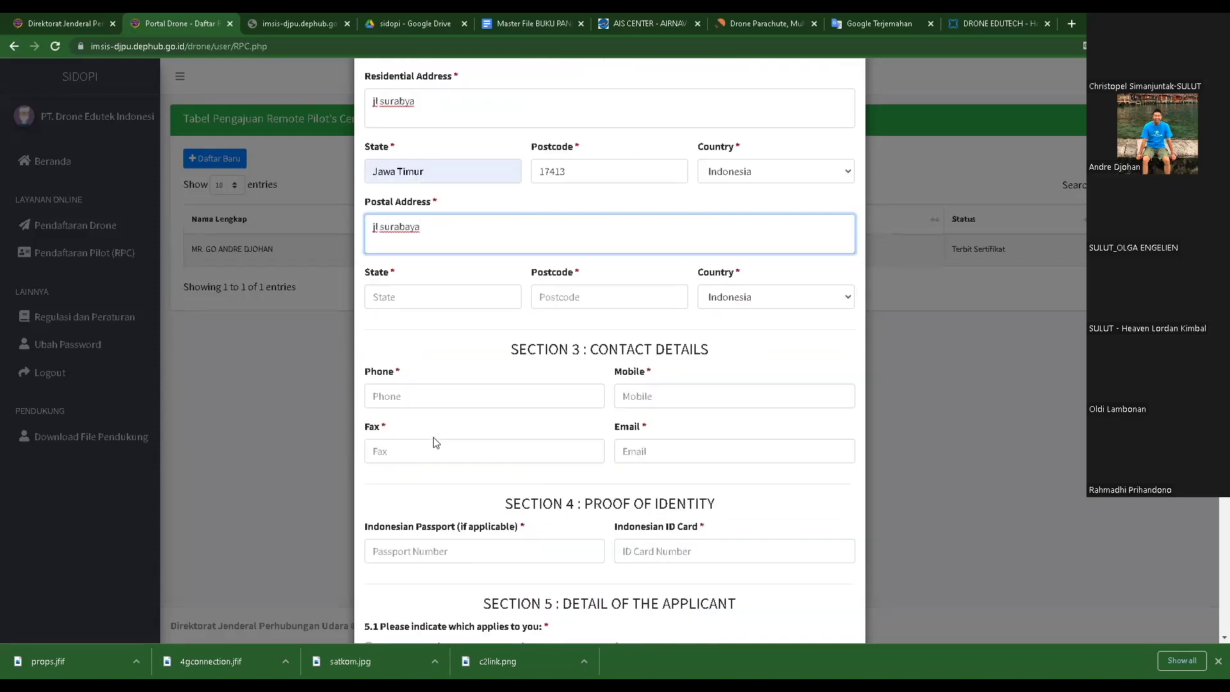
{"action": "left_click", "coordinate": [497, 300]}
{"action": "left_click", "coordinate": [426, 323]}
{"action": "left_click", "coordinate": [591, 299]}
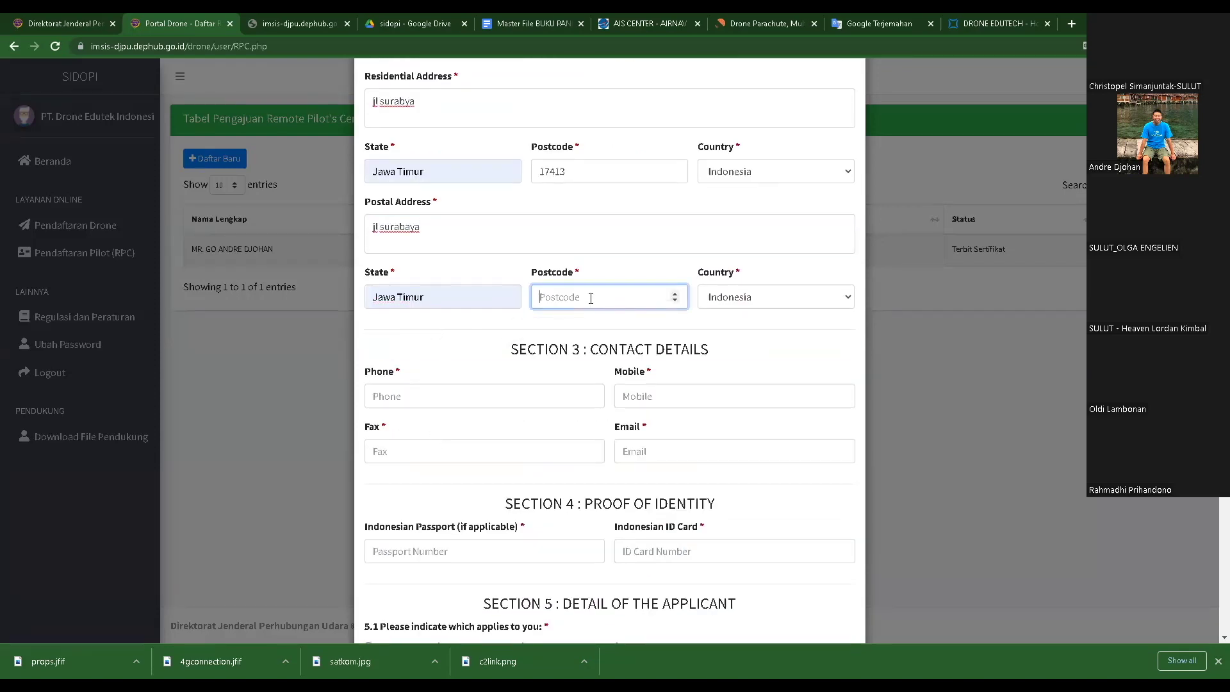
{"action": "type", "text": "17413"}
{"action": "key", "text": "Tab"}
- Fill in the phone number, the suggested e-mail address and the Indonesian ID Card number
{"action": "left_click", "coordinate": [409, 396]}
{"action": "type", "text": "0"}
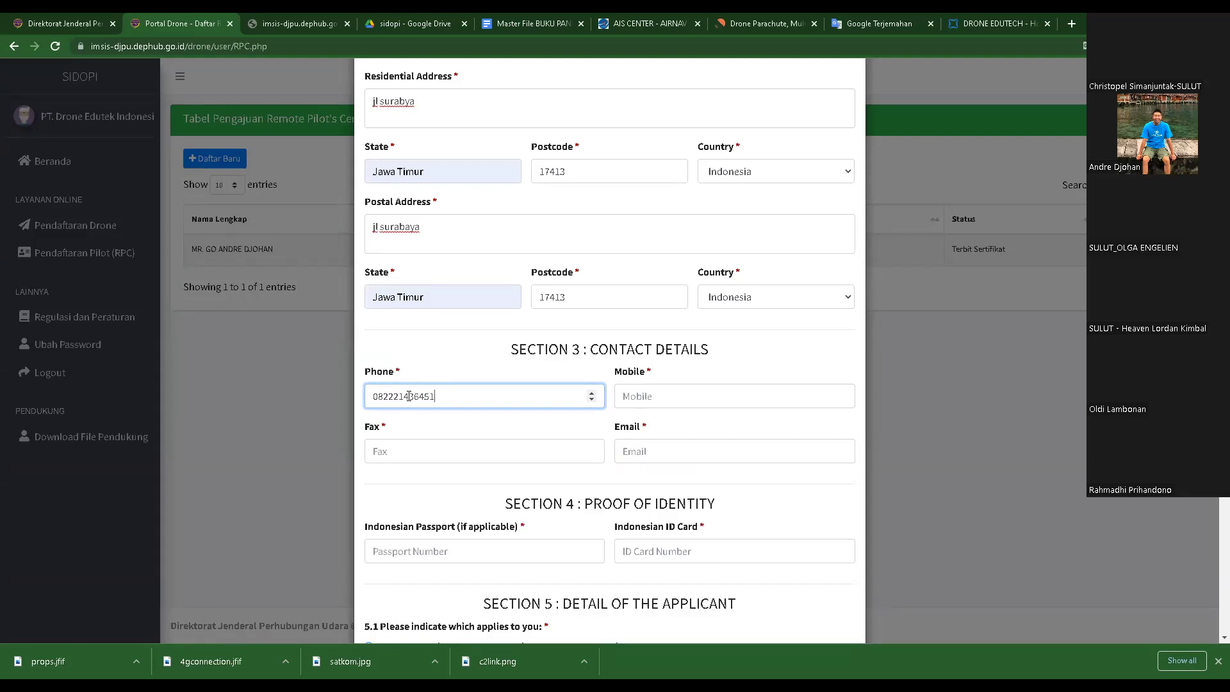
{"action": "left_click", "coordinate": [666, 397]}
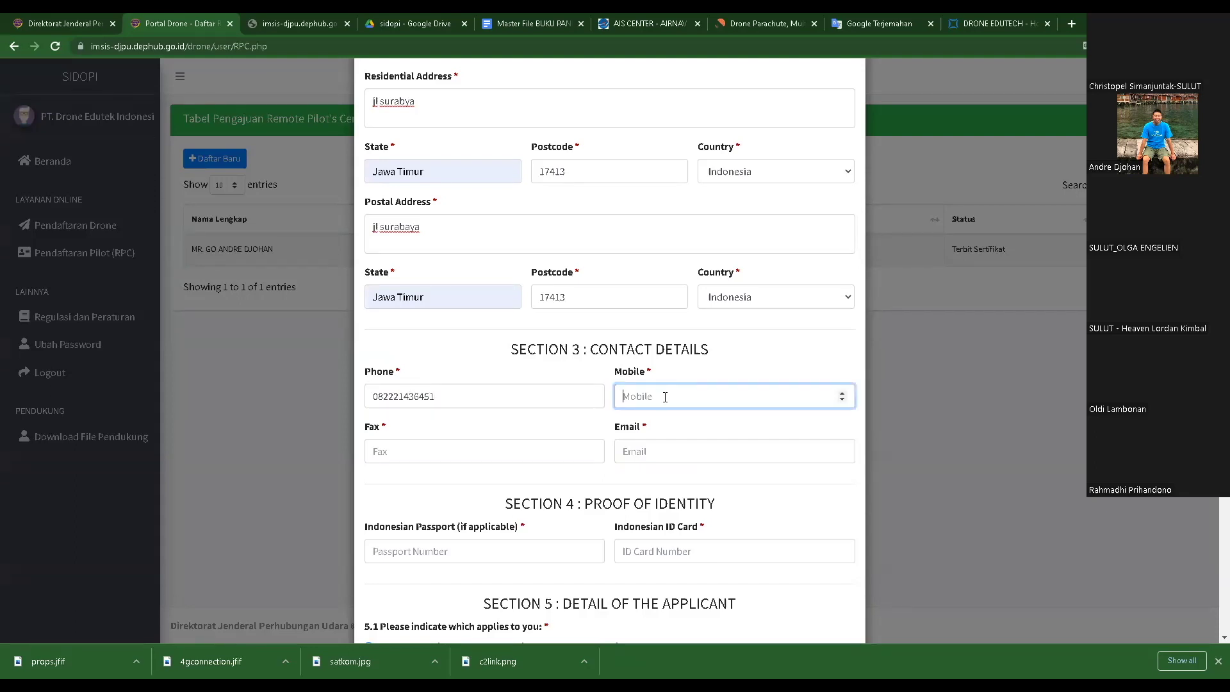
{"action": "scroll", "coordinate": [700, 428], "scroll_direction": "down", "scroll_amount": 3}
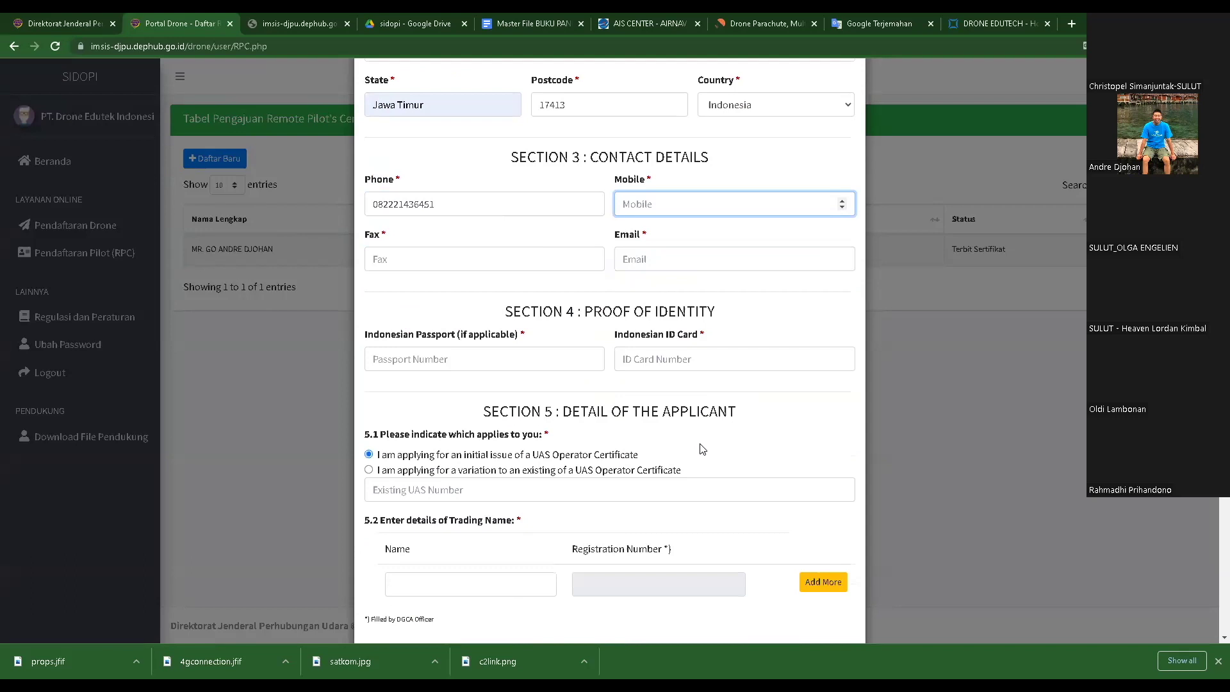
{"action": "left_click", "coordinate": [639, 258]}
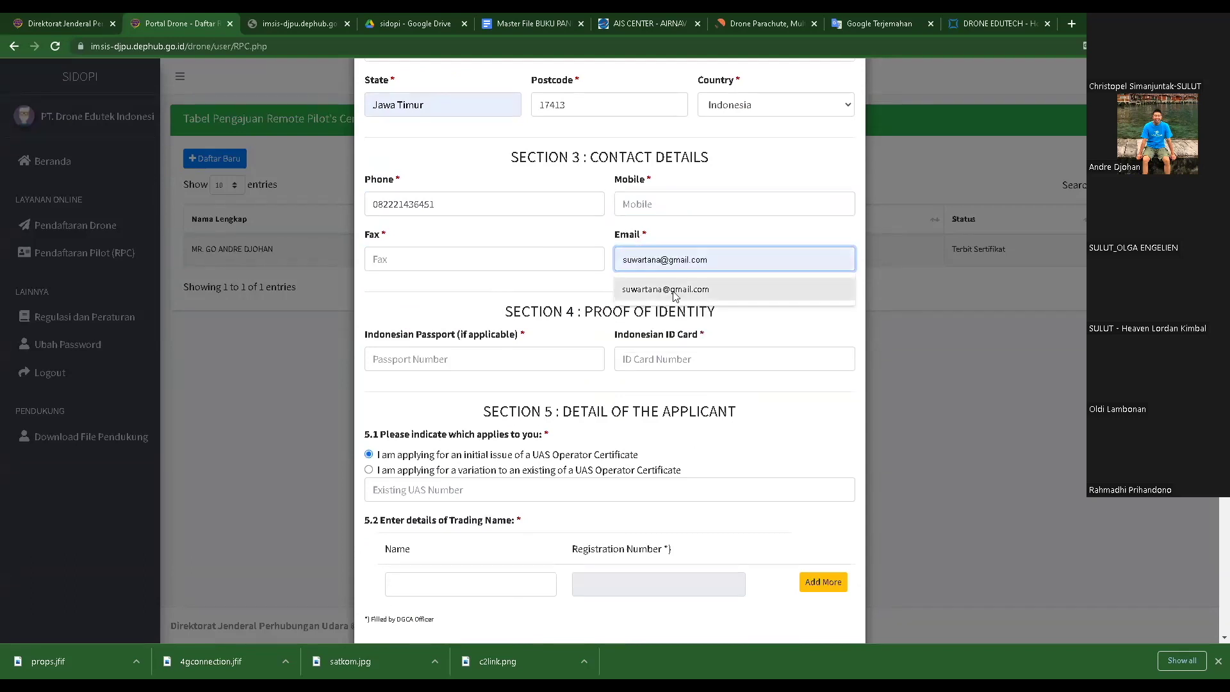
{"action": "left_click", "coordinate": [676, 296]}
{"action": "left_click", "coordinate": [461, 356]}
{"action": "left_click", "coordinate": [669, 358]}
- Set operations to Aerial Work, Theory and Practice, Quad Copter, 1388 gram, and submit the form
{"action": "scroll", "coordinate": [668, 367], "scroll_direction": "down", "scroll_amount": 2}
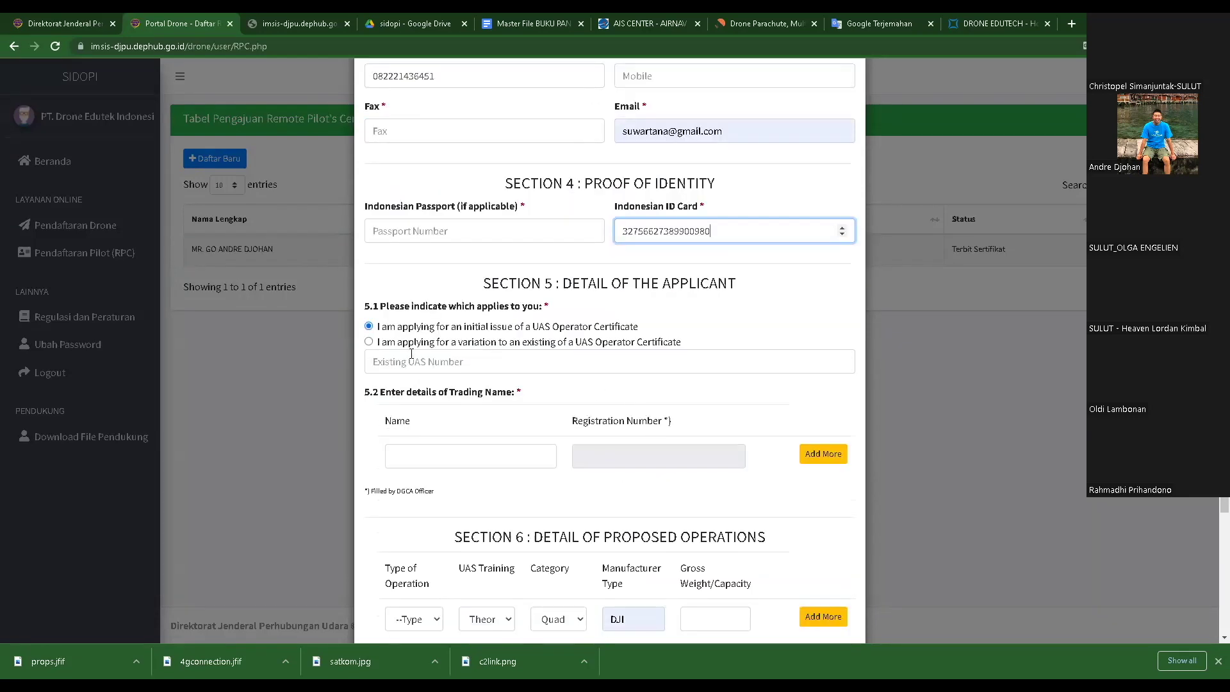
{"action": "scroll", "coordinate": [506, 444], "scroll_direction": "down", "scroll_amount": 4}
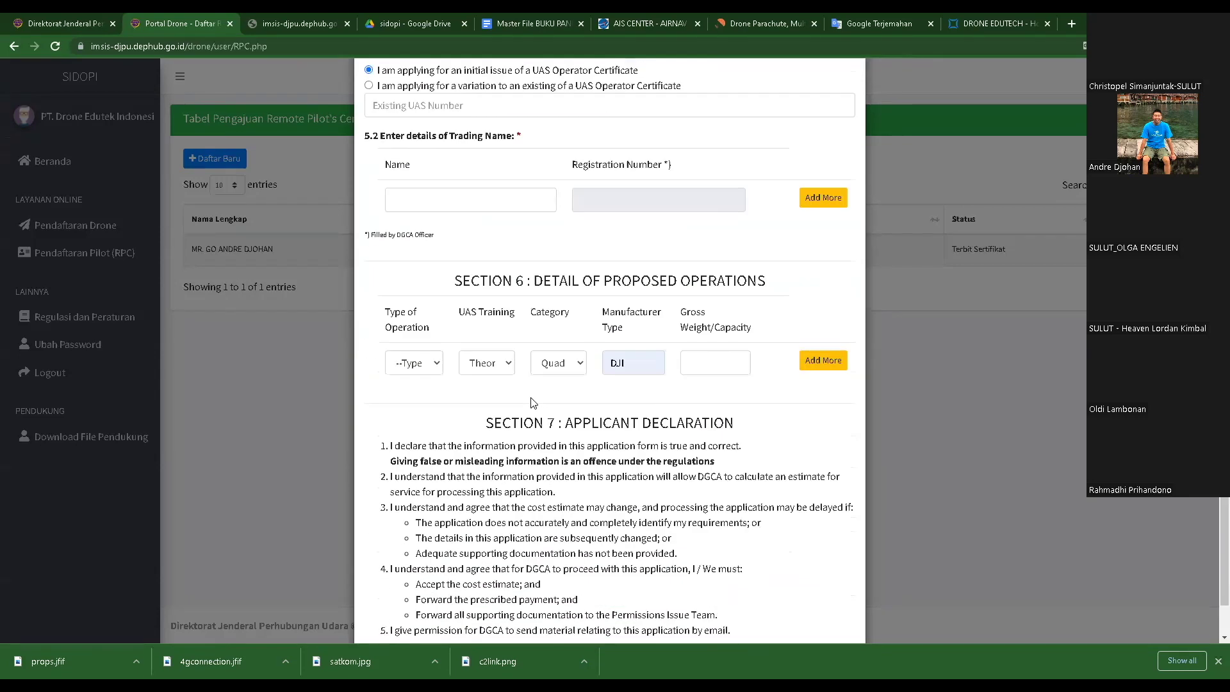
{"action": "left_click", "coordinate": [443, 364]}
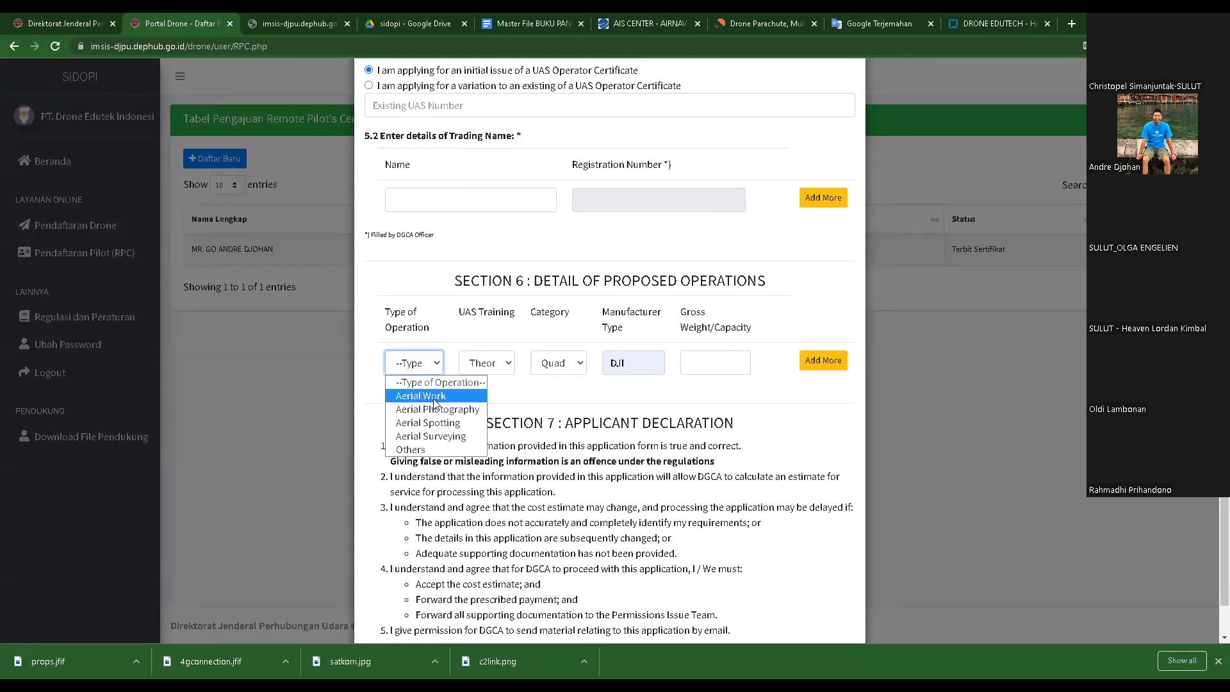
{"action": "left_click", "coordinate": [434, 398]}
{"action": "left_click", "coordinate": [421, 397]}
{"action": "left_click", "coordinate": [505, 364]}
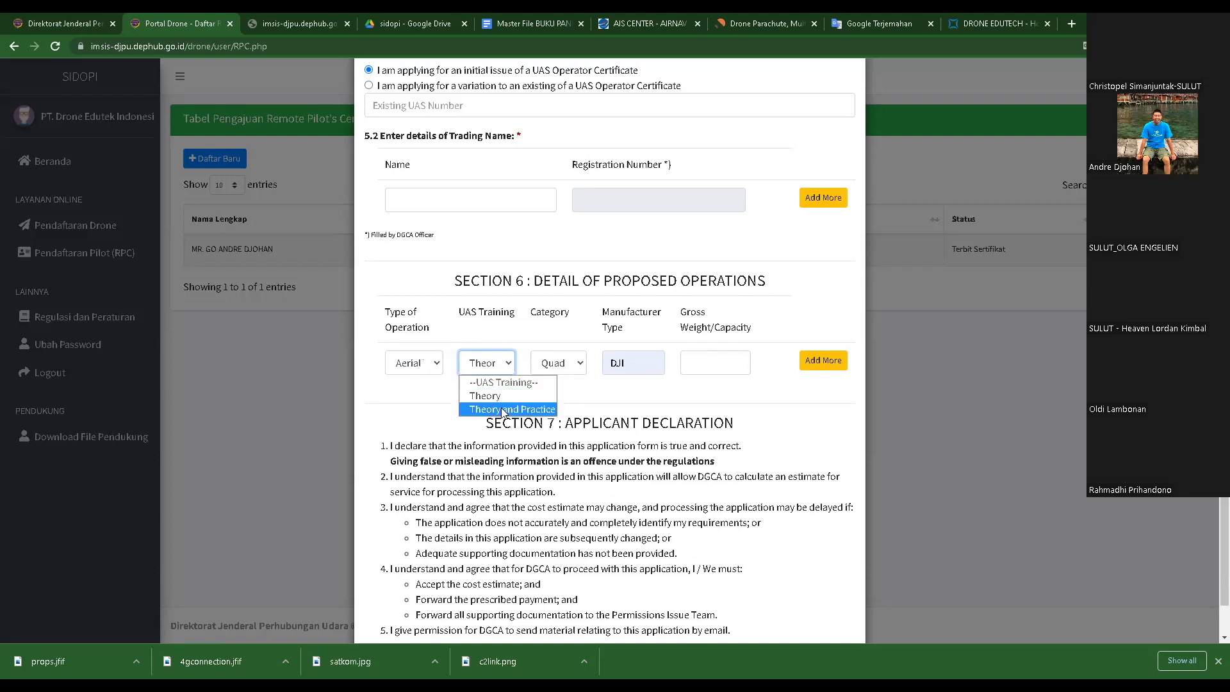
{"action": "left_click", "coordinate": [505, 410]}
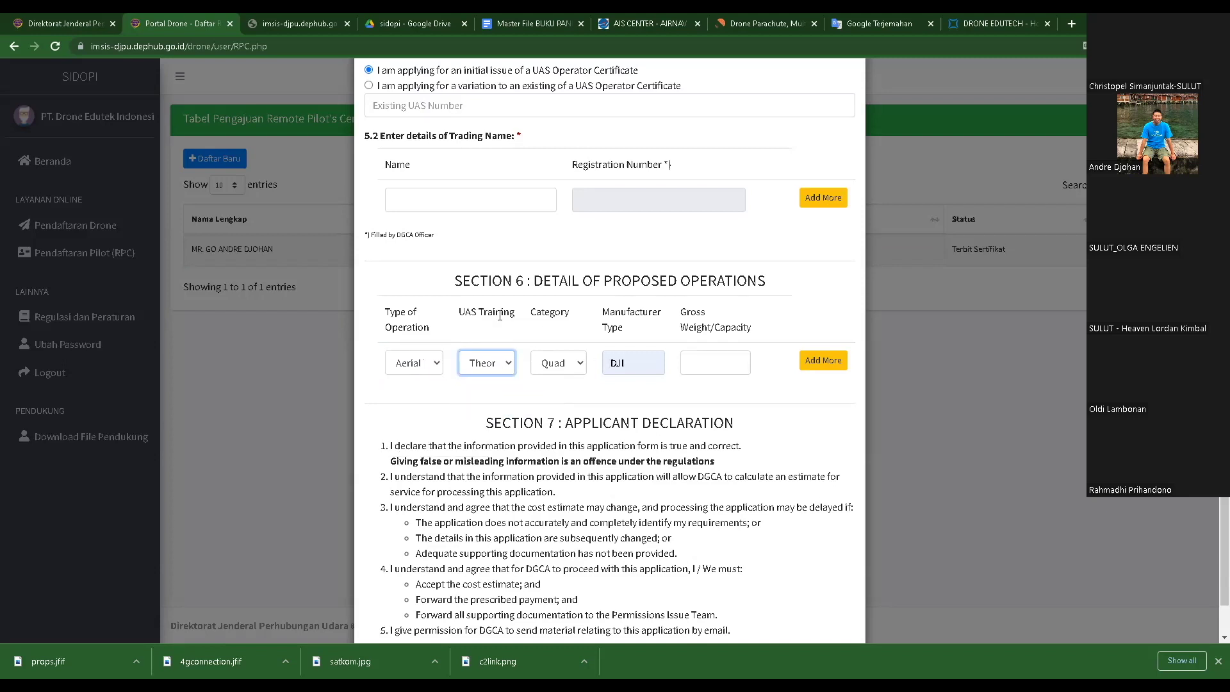
{"action": "left_click", "coordinate": [578, 363]}
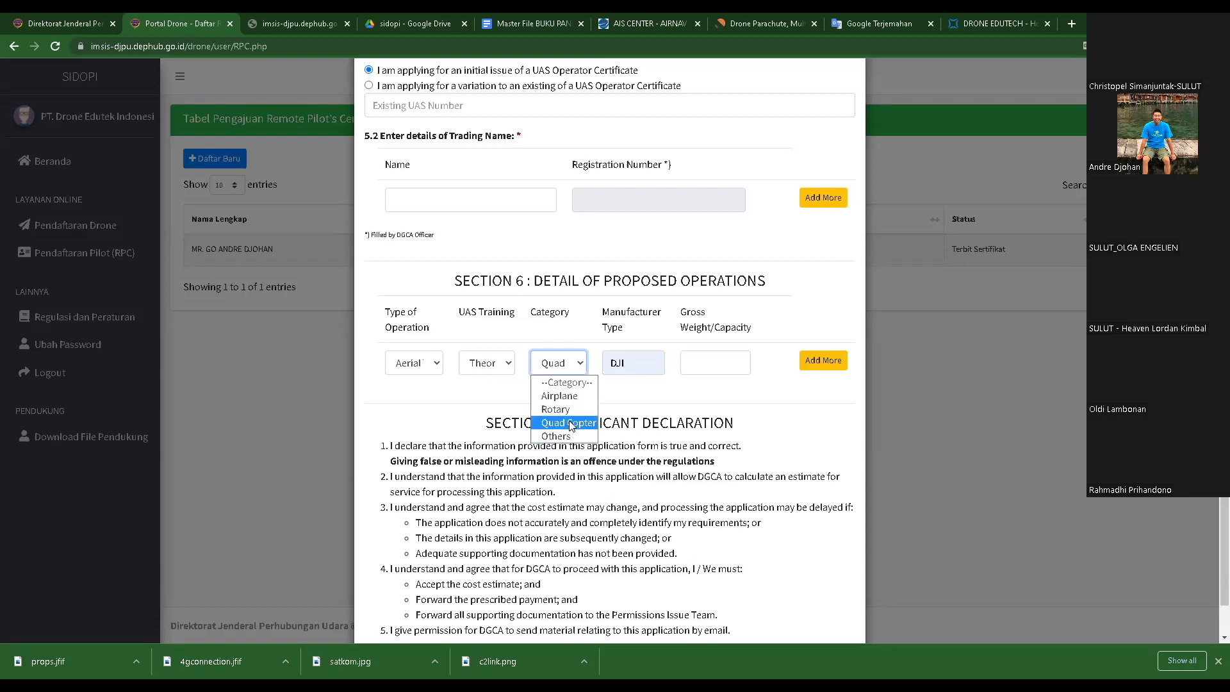
{"action": "left_click", "coordinate": [569, 423]}
{"action": "left_click", "coordinate": [715, 363]}
{"action": "left_click", "coordinate": [714, 392]}
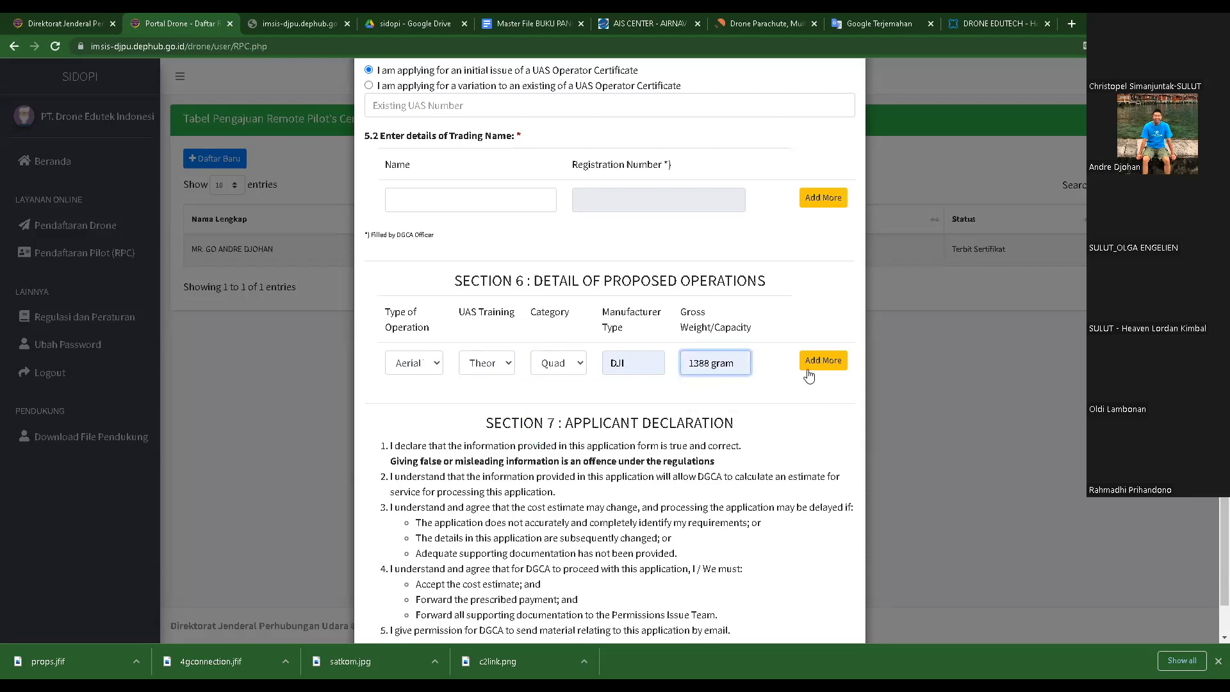
{"action": "scroll", "coordinate": [809, 375], "scroll_direction": "down", "scroll_amount": 2}
{"action": "left_click", "coordinate": [576, 605]}
{"action": "left_click", "coordinate": [576, 605]}
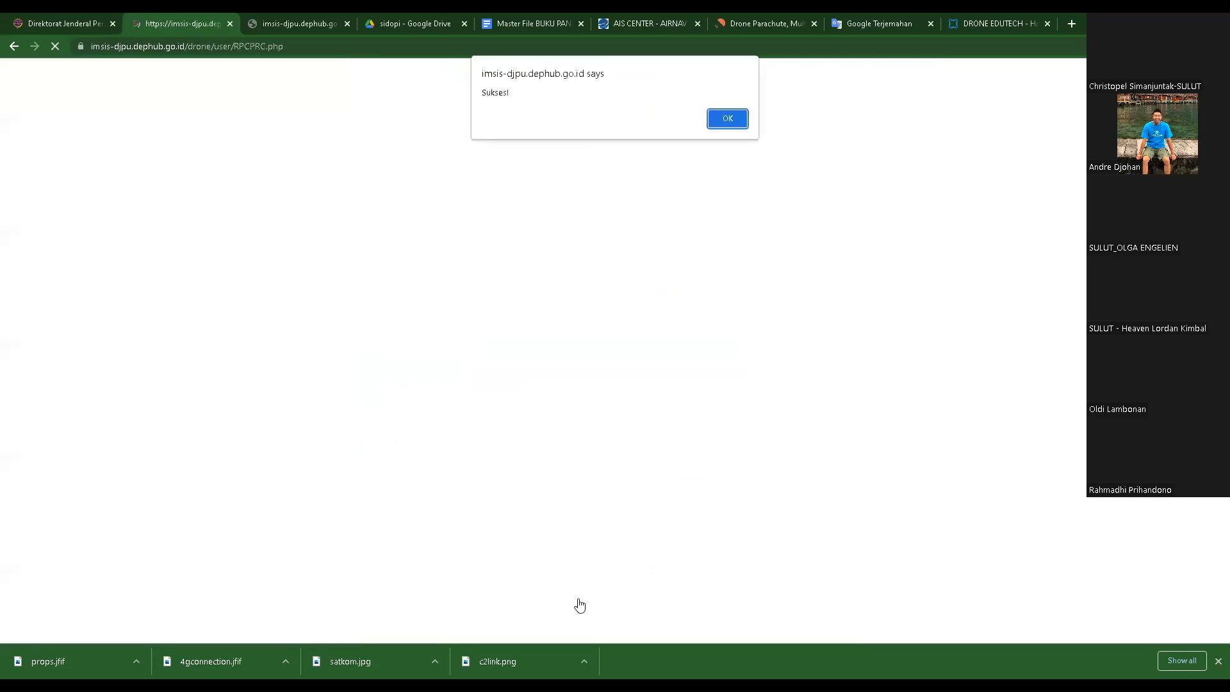
- Dismiss the Sukses alert and review the RPC draft page with status Draft (Belum Submit)
{"action": "left_click", "coordinate": [726, 122]}
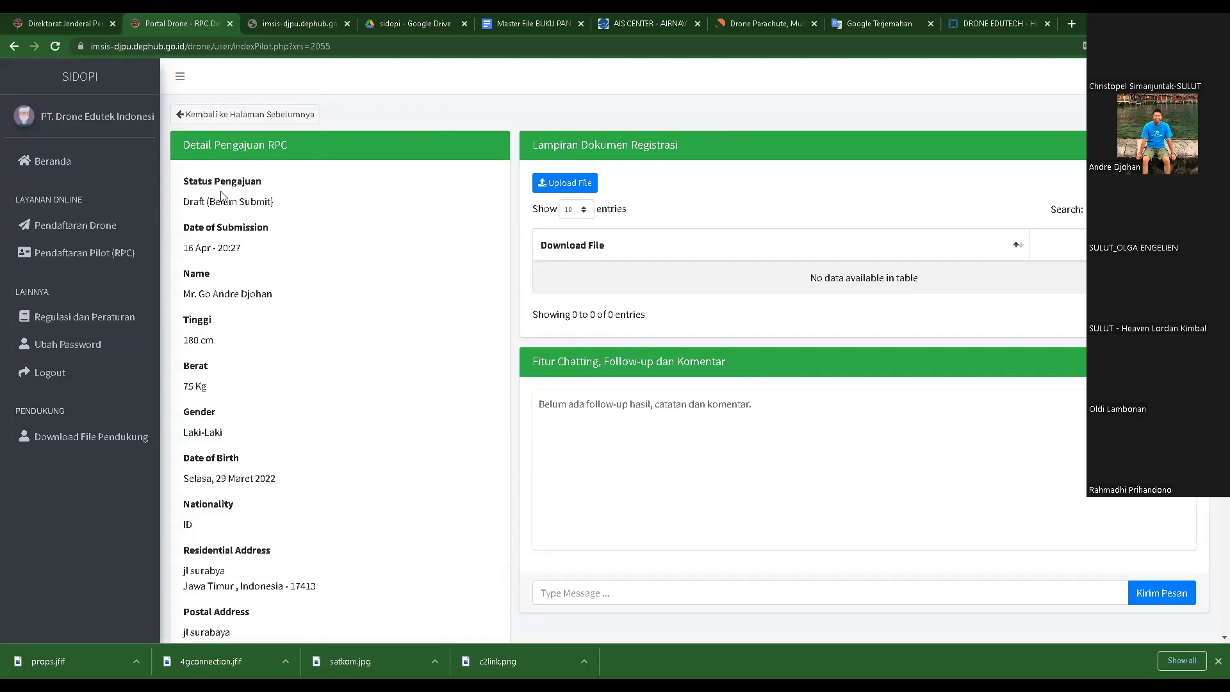
{"action": "scroll", "coordinate": [222, 202], "scroll_direction": "down", "scroll_amount": 1}
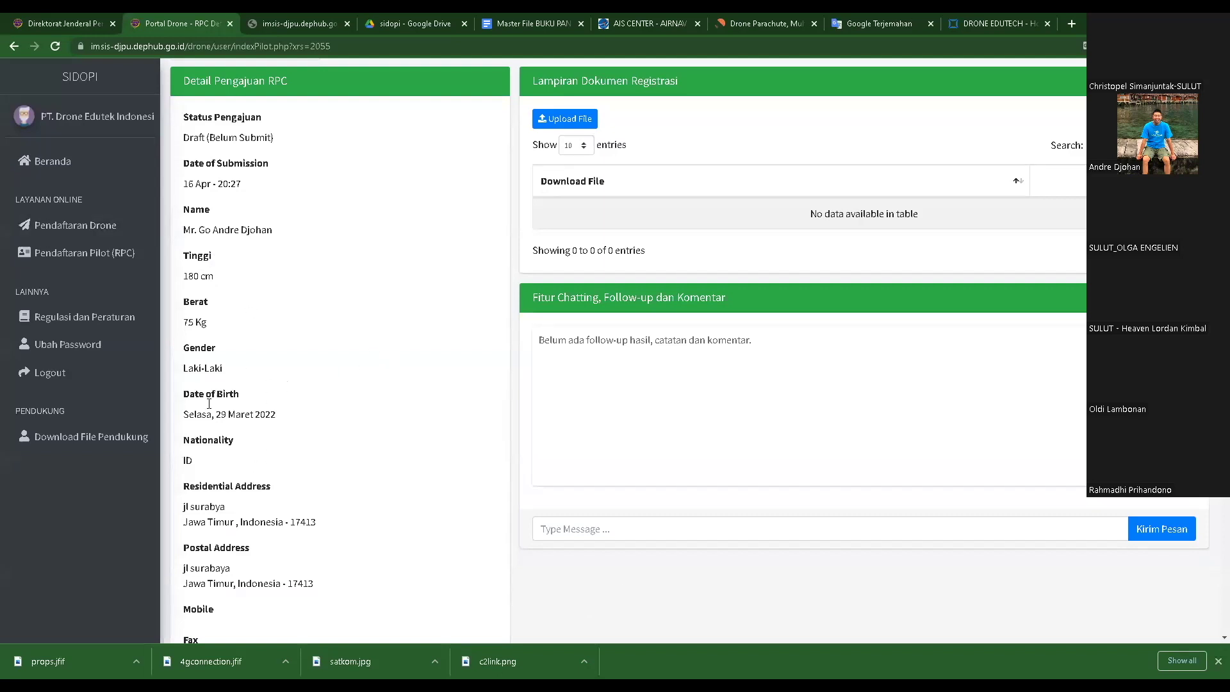
{"action": "scroll", "coordinate": [248, 378], "scroll_direction": "down", "scroll_amount": 3}
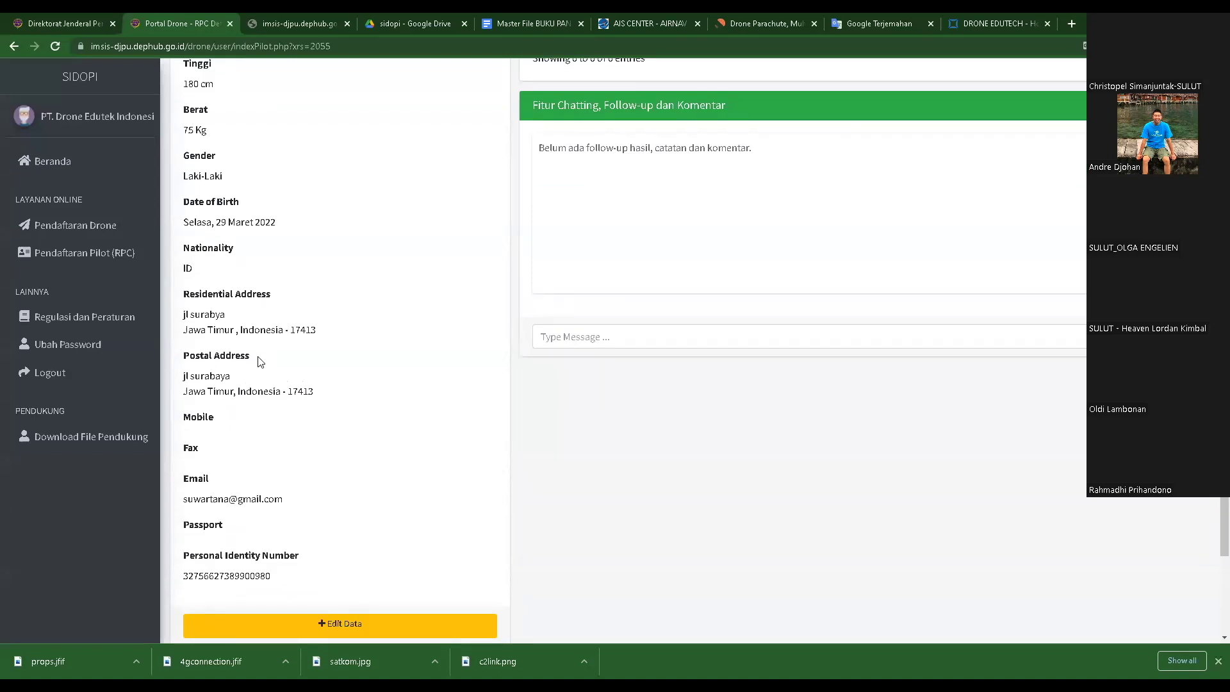
{"action": "scroll", "coordinate": [458, 401], "scroll_direction": "up", "scroll_amount": 4}
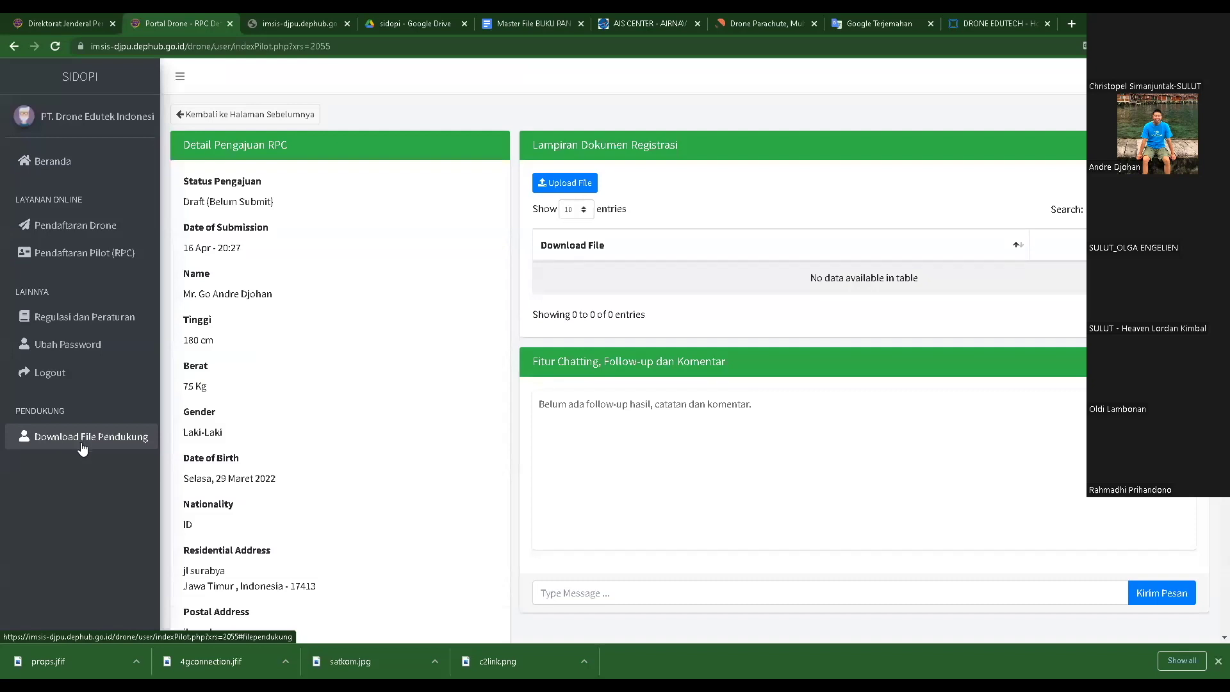
- Open an attachment upload form with category Surat Permohonan (Application Letter)
{"action": "left_click", "coordinate": [562, 184]}
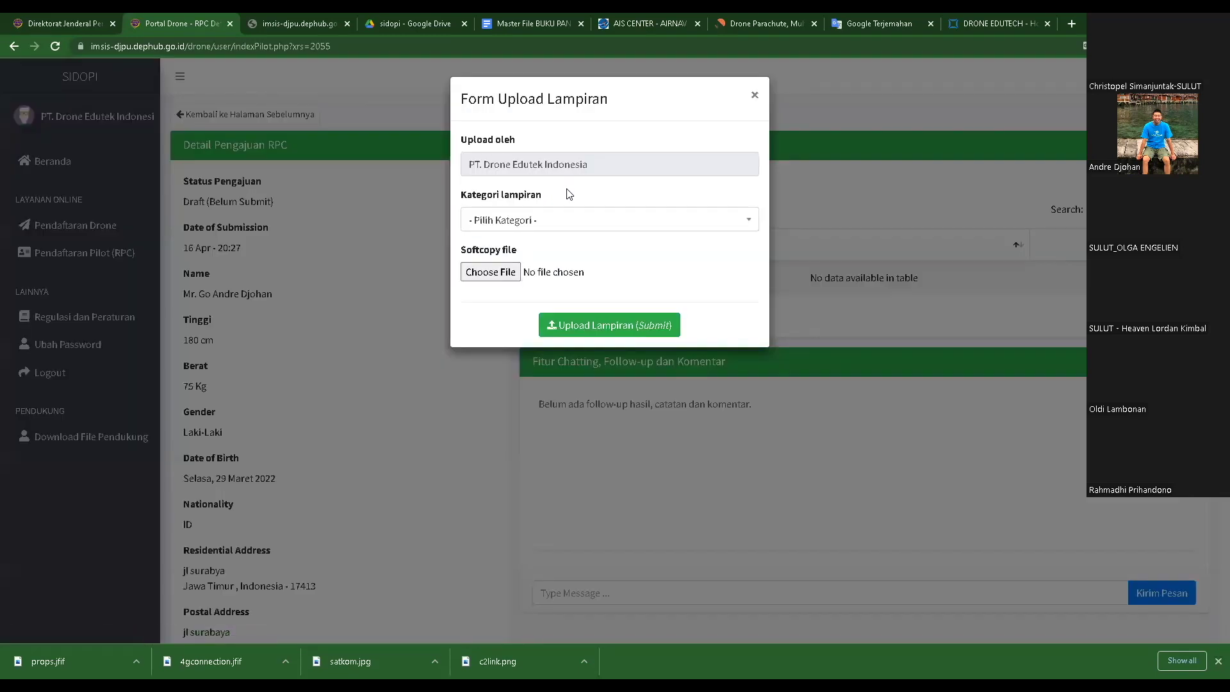
{"action": "left_click", "coordinate": [884, 192]}
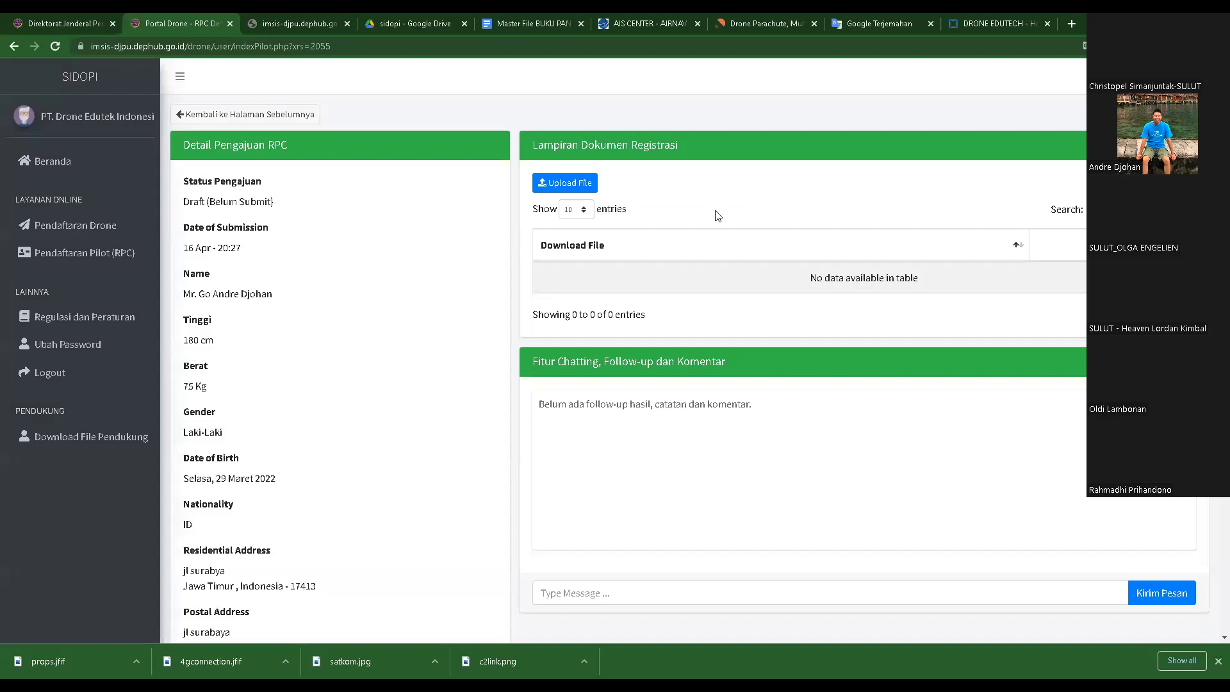
{"action": "left_click", "coordinate": [574, 186]}
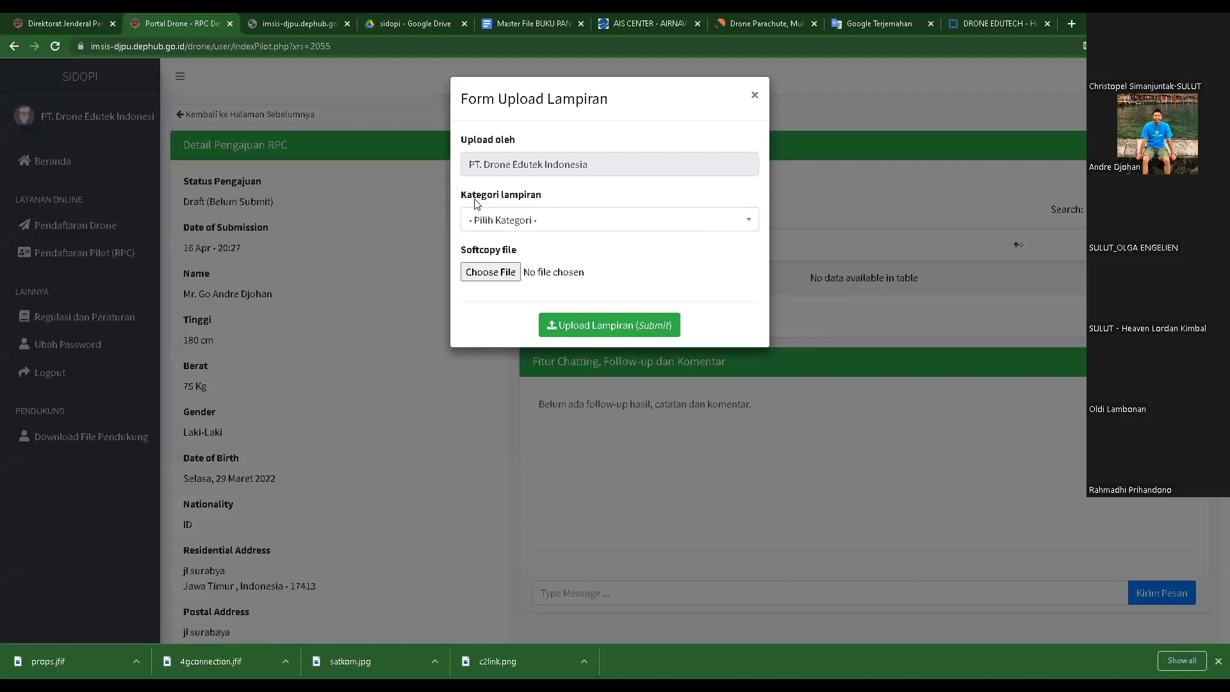
{"action": "left_click", "coordinate": [548, 228]}
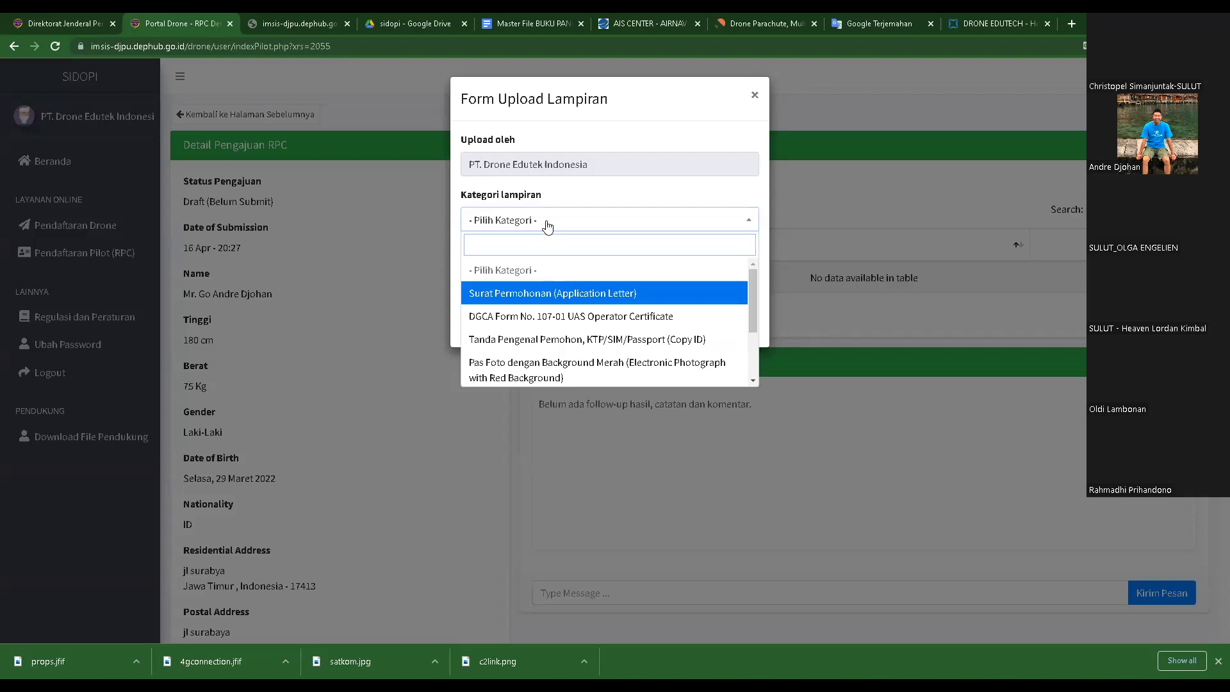
{"action": "left_click", "coordinate": [527, 295]}
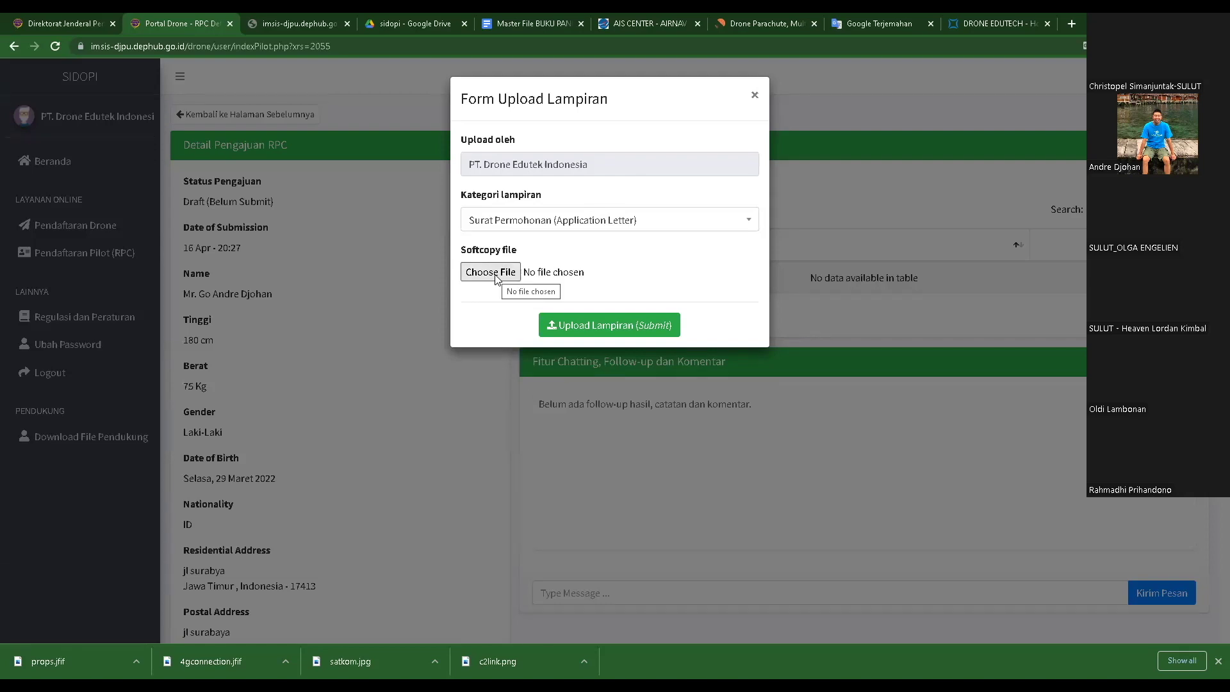
- Preview the sample application letter PDF in Google Drive's REGISTRASI PILOT folder
{"action": "left_click", "coordinate": [397, 23]}
{"action": "double_click", "coordinate": [229, 193]}
{"action": "double_click", "coordinate": [252, 166]}
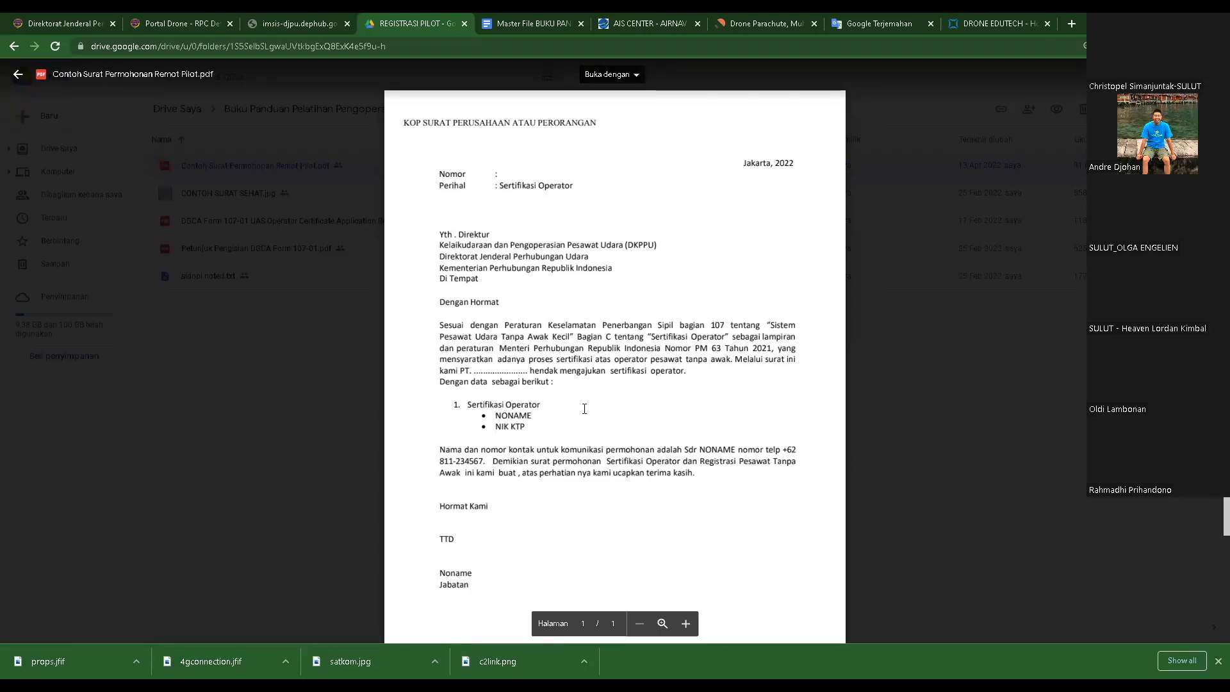
{"action": "left_click", "coordinate": [166, 23]}
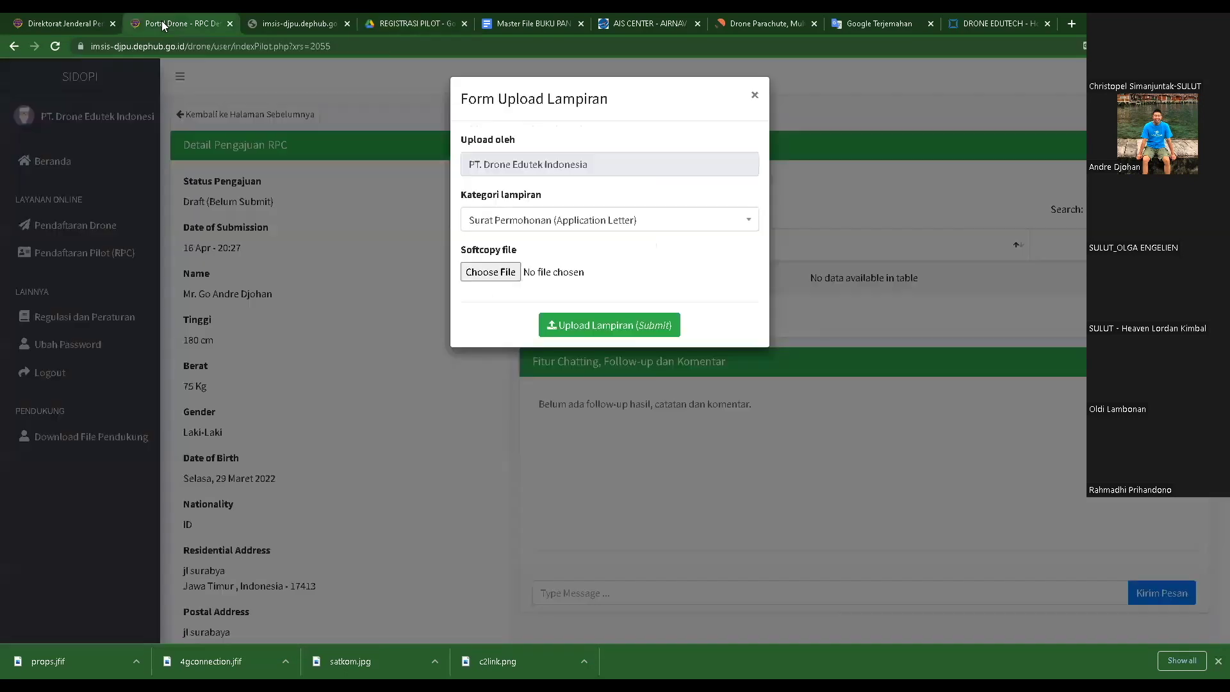
- Redo the upload form with Surat Permohonan (Application Letter) and open the file picker
{"action": "left_click", "coordinate": [608, 223]}
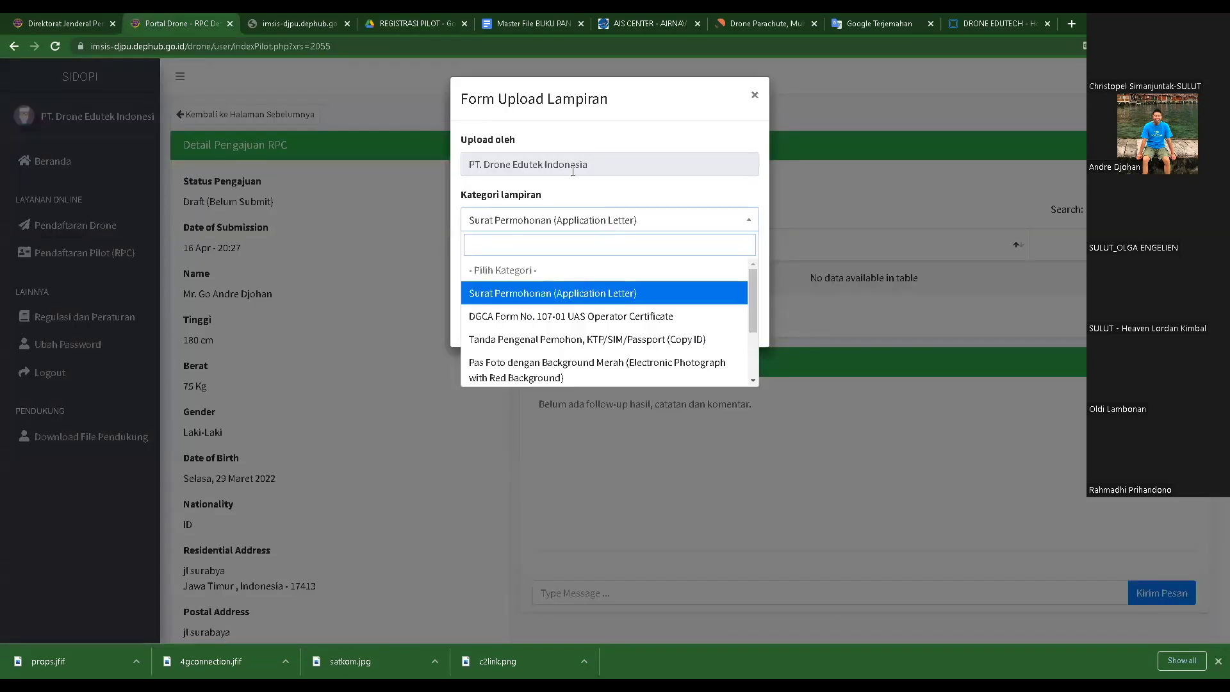
{"action": "left_click", "coordinate": [666, 293]}
{"action": "left_click", "coordinate": [812, 172]}
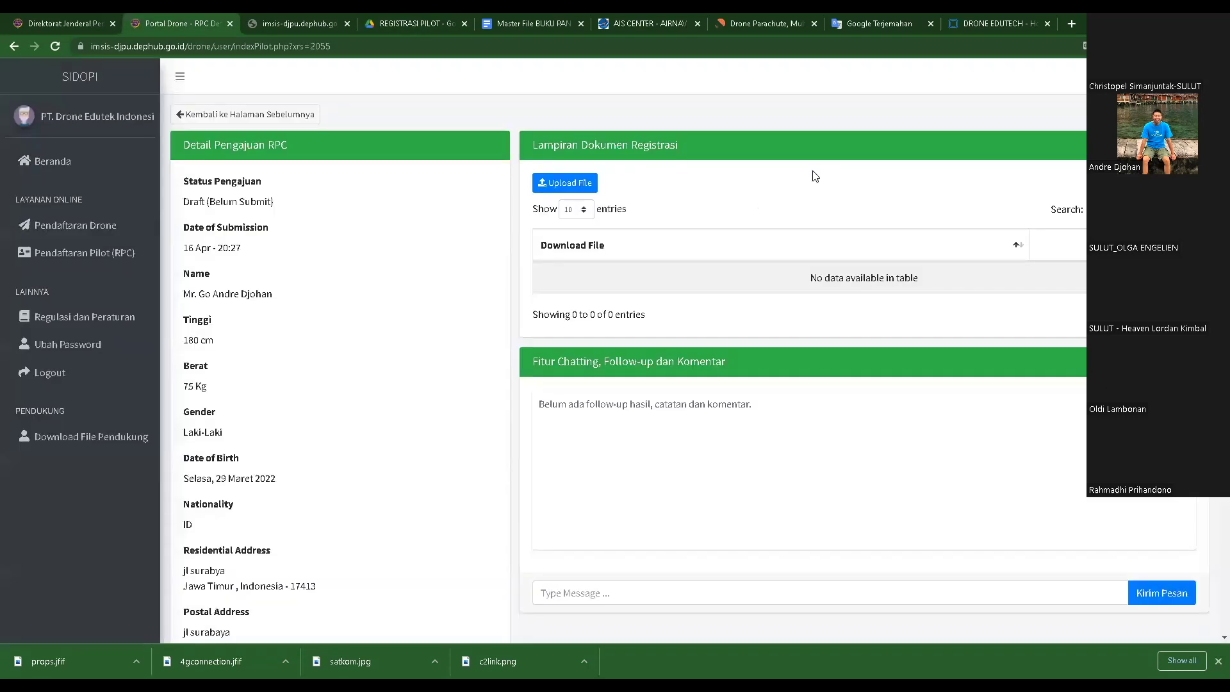
{"action": "left_click", "coordinate": [554, 186]}
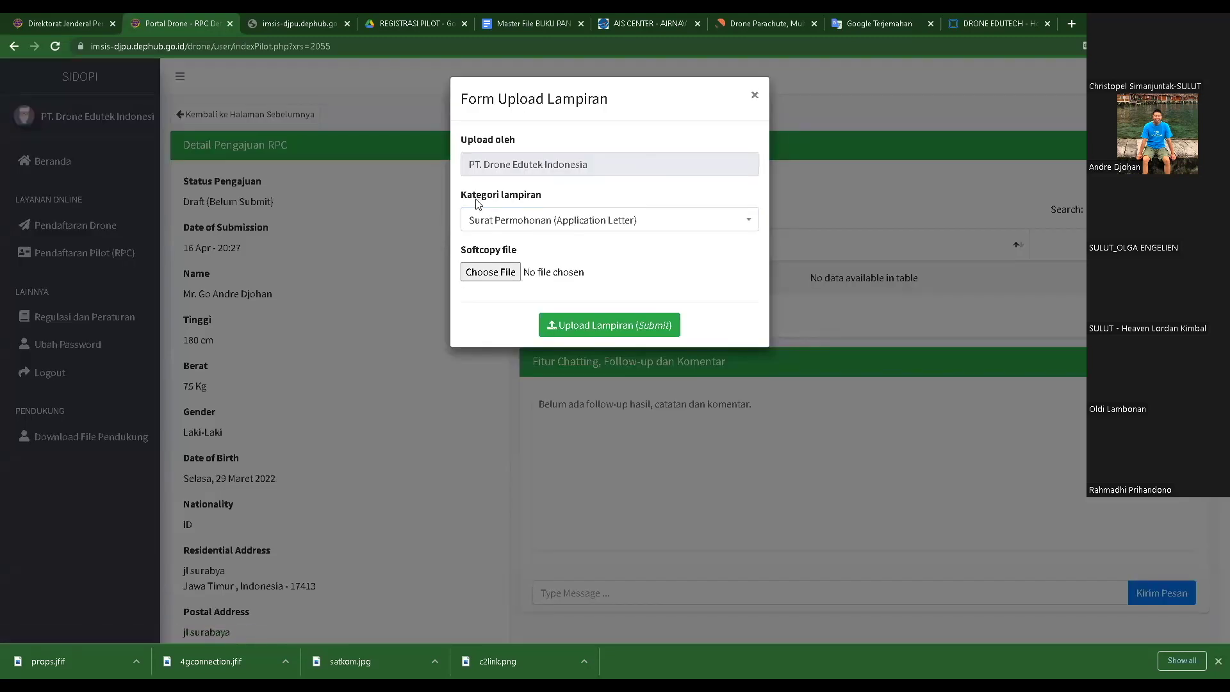
{"action": "left_click", "coordinate": [523, 221]}
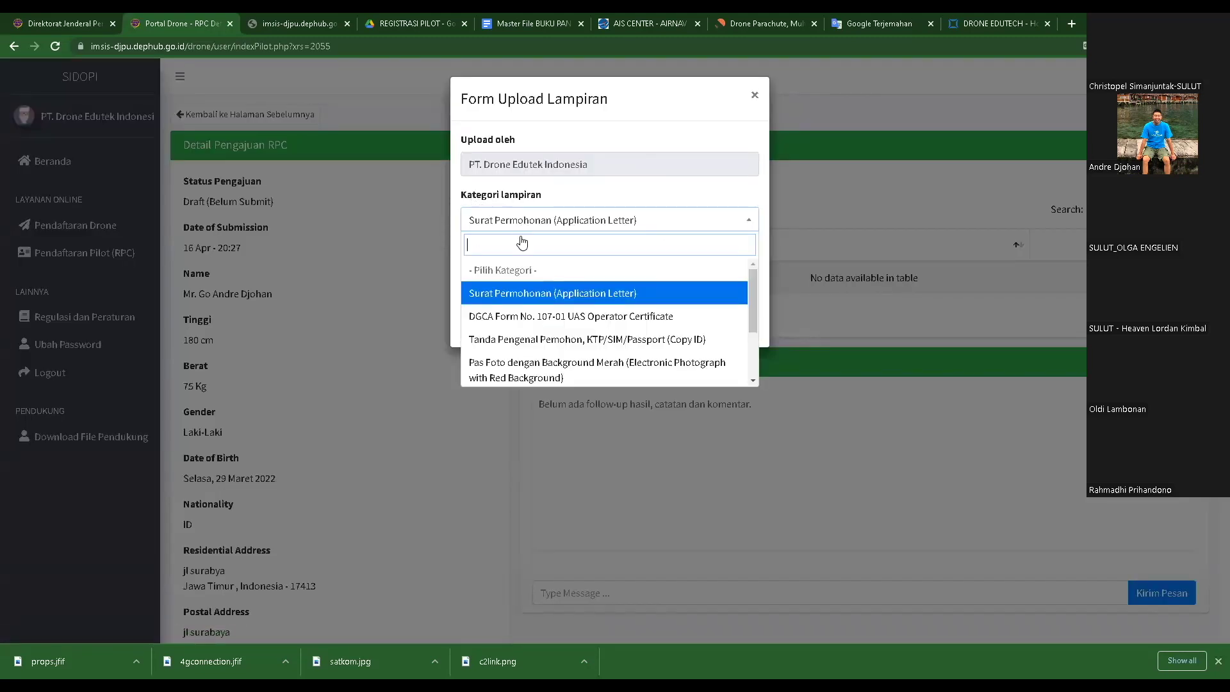
{"action": "left_click", "coordinate": [513, 294]}
{"action": "left_click", "coordinate": [490, 272]}
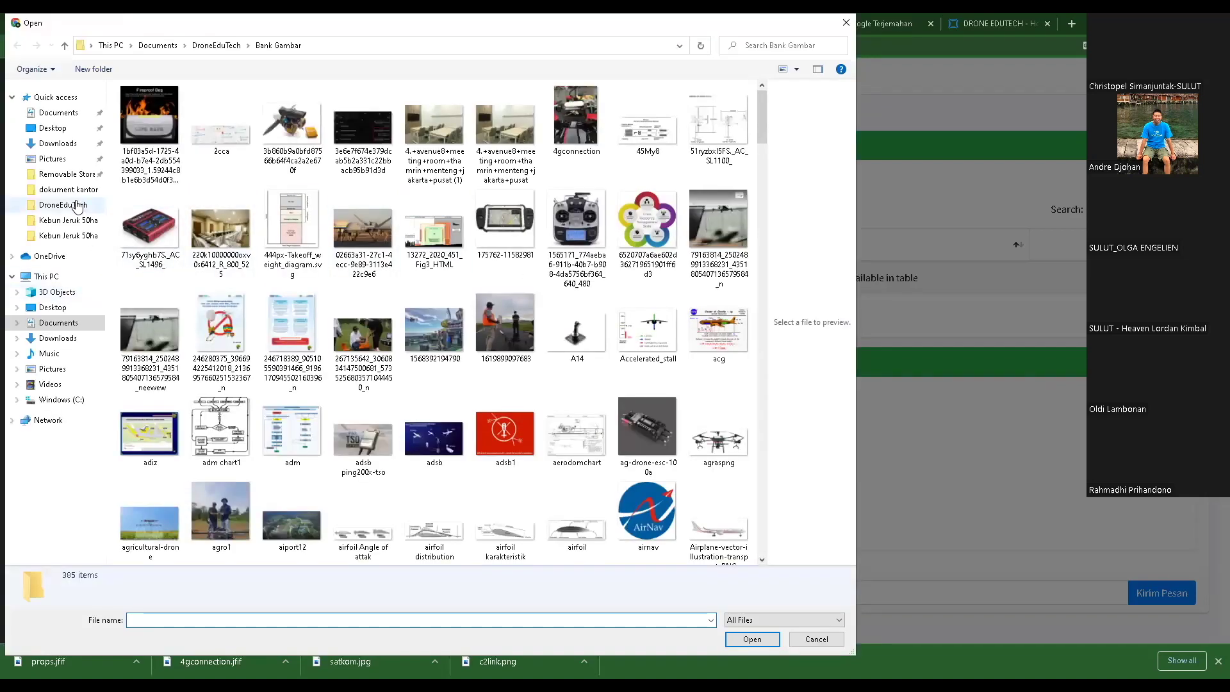
- Choose the Surat Permohonan Registrasi Operator dan sUAS PDF from DroneEduTech > dokument kantor > drone kantor
{"action": "left_click", "coordinate": [74, 205]}
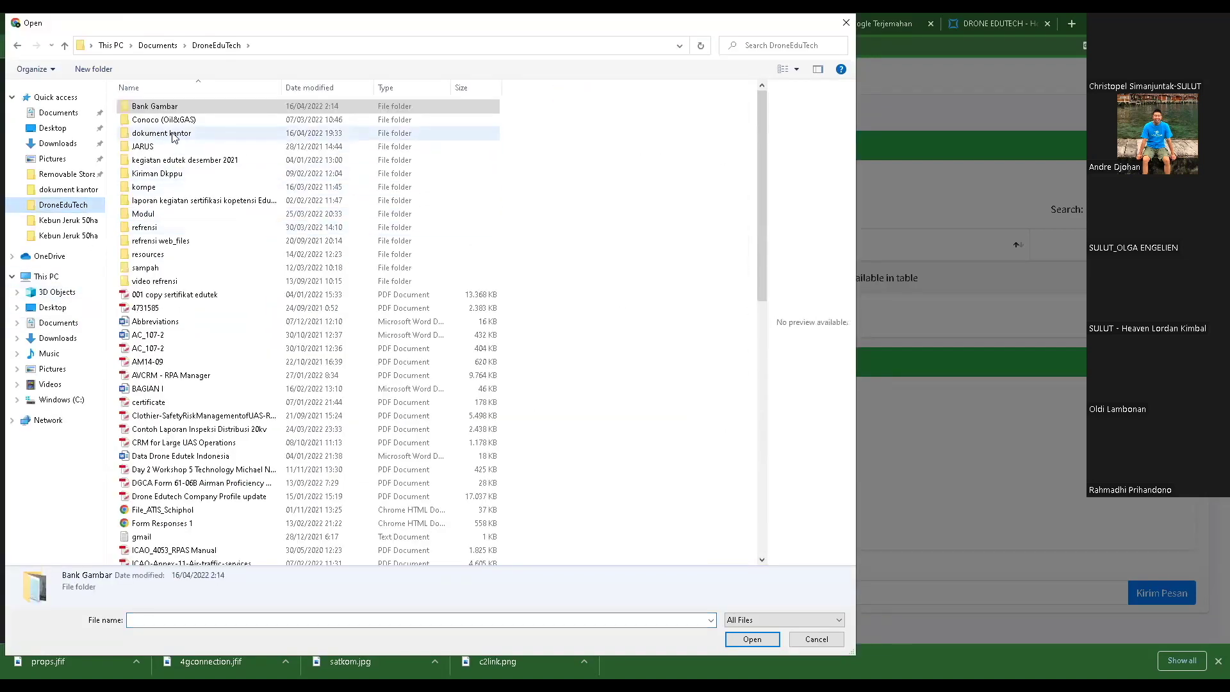
{"action": "double_click", "coordinate": [171, 132]}
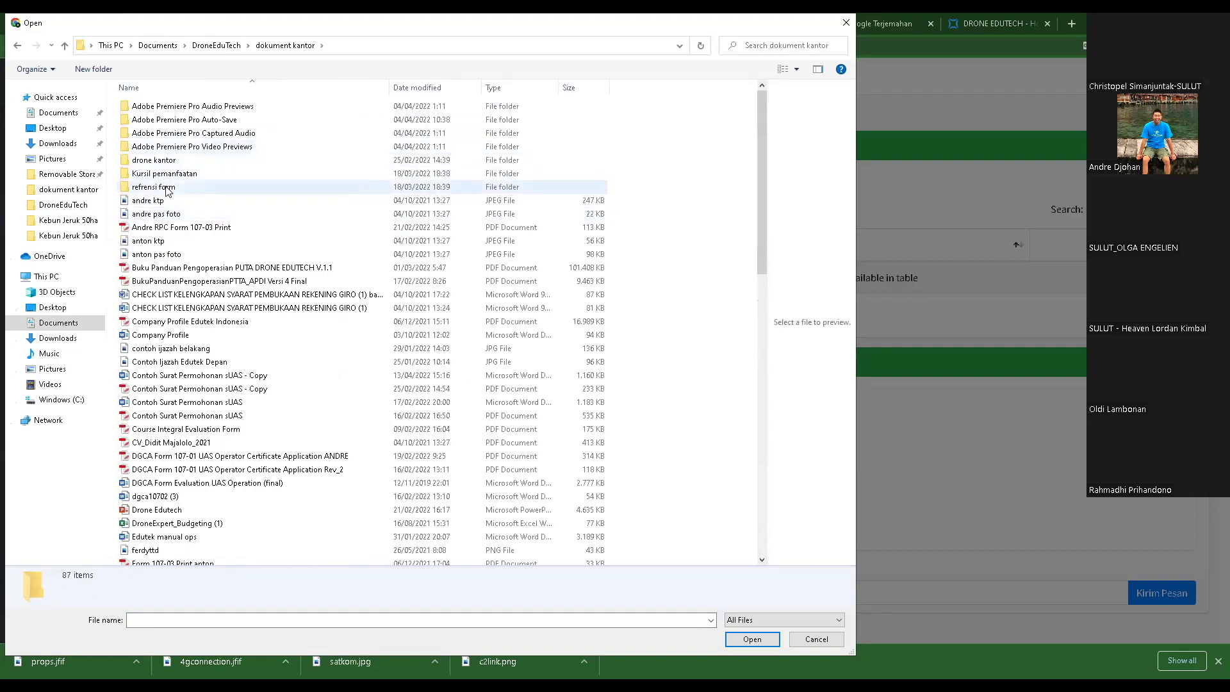
{"action": "left_click", "coordinate": [172, 160]}
{"action": "key", "text": "Return"}
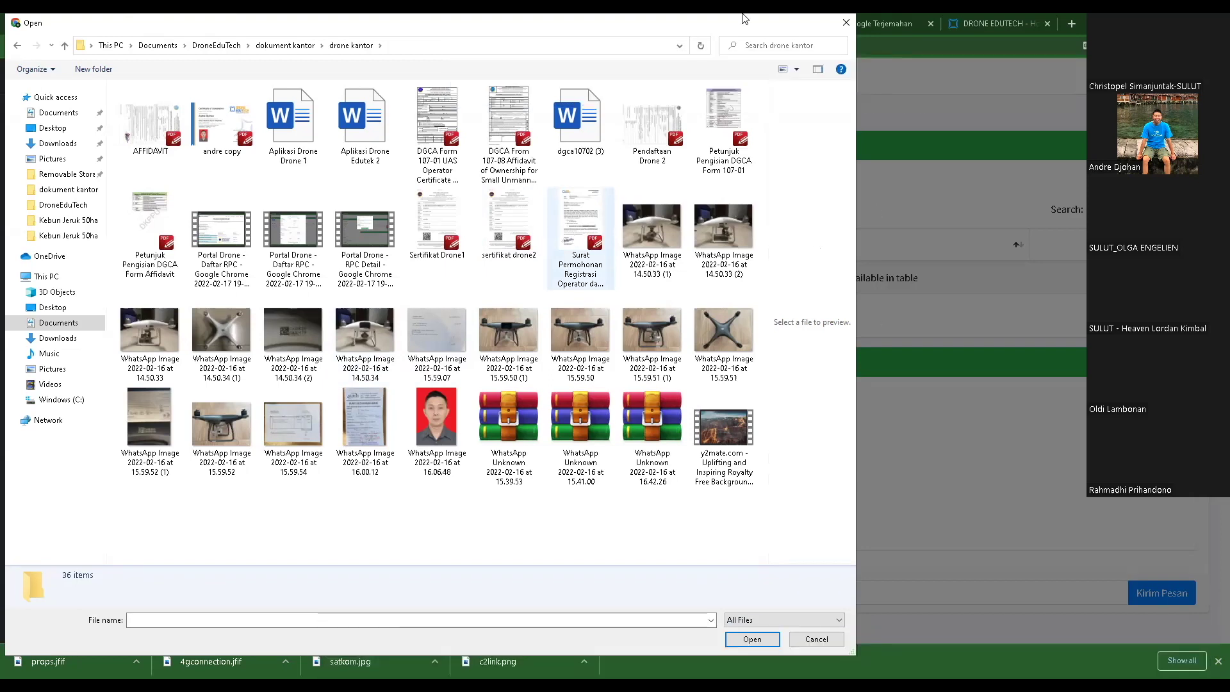
{"action": "left_click_drag", "start_coordinate": [719, 32], "coordinate": [708, 32]}
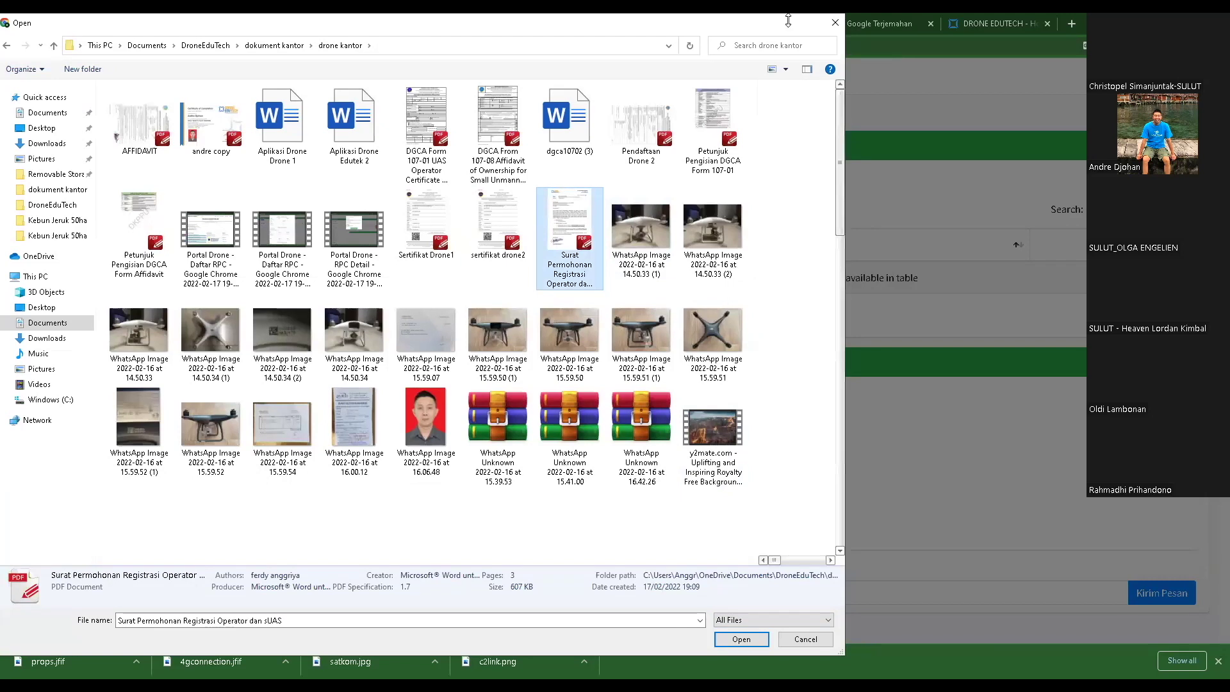
{"action": "left_click_drag", "start_coordinate": [708, 22], "coordinate": [708, 121]}
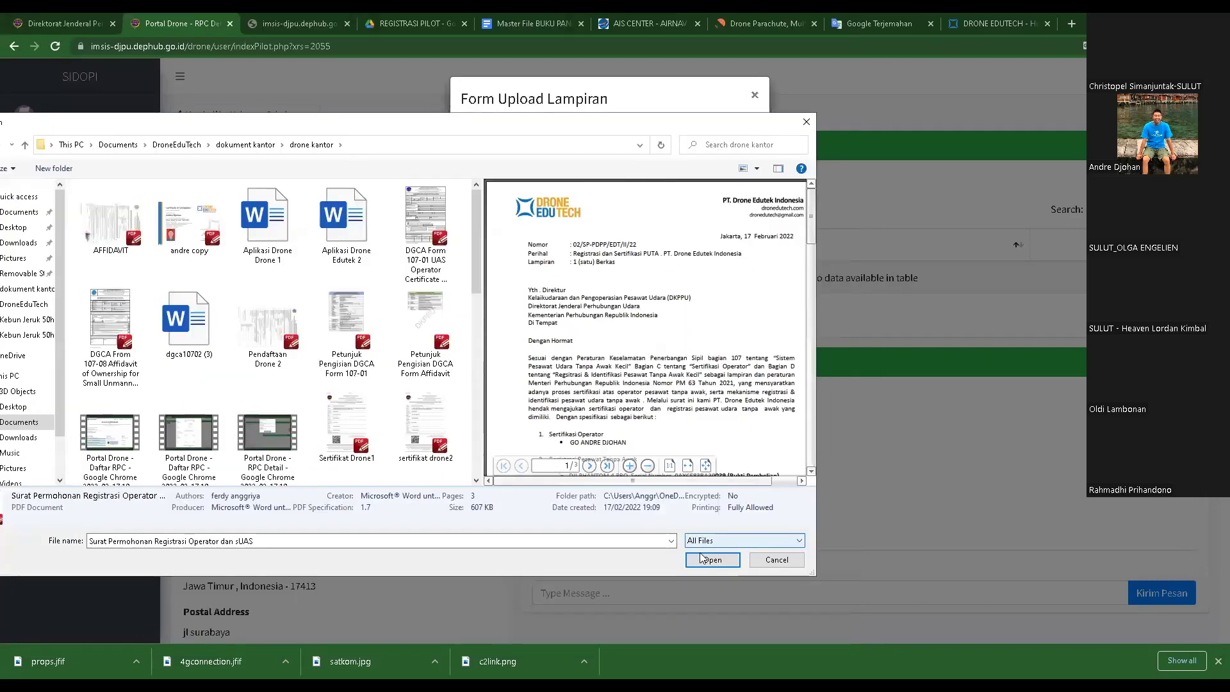
- Upload the application letter, then delete the duplicate row so it is listed once
{"action": "left_click", "coordinate": [712, 560]}
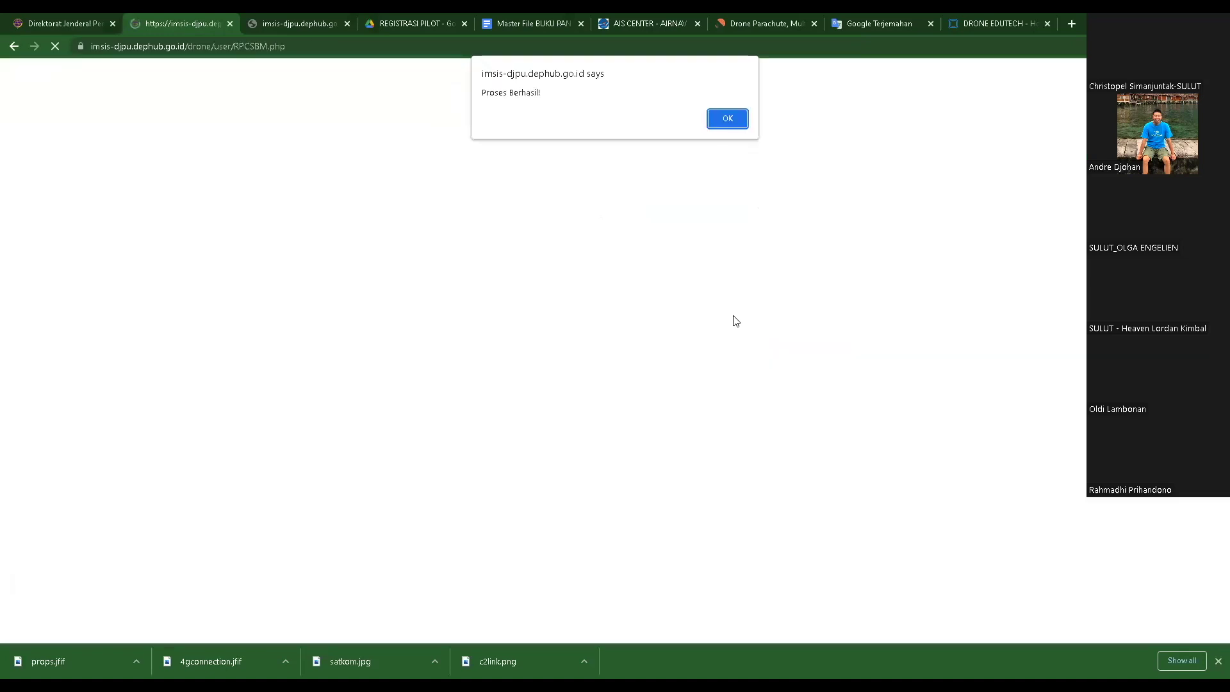
{"action": "left_click", "coordinate": [731, 118]}
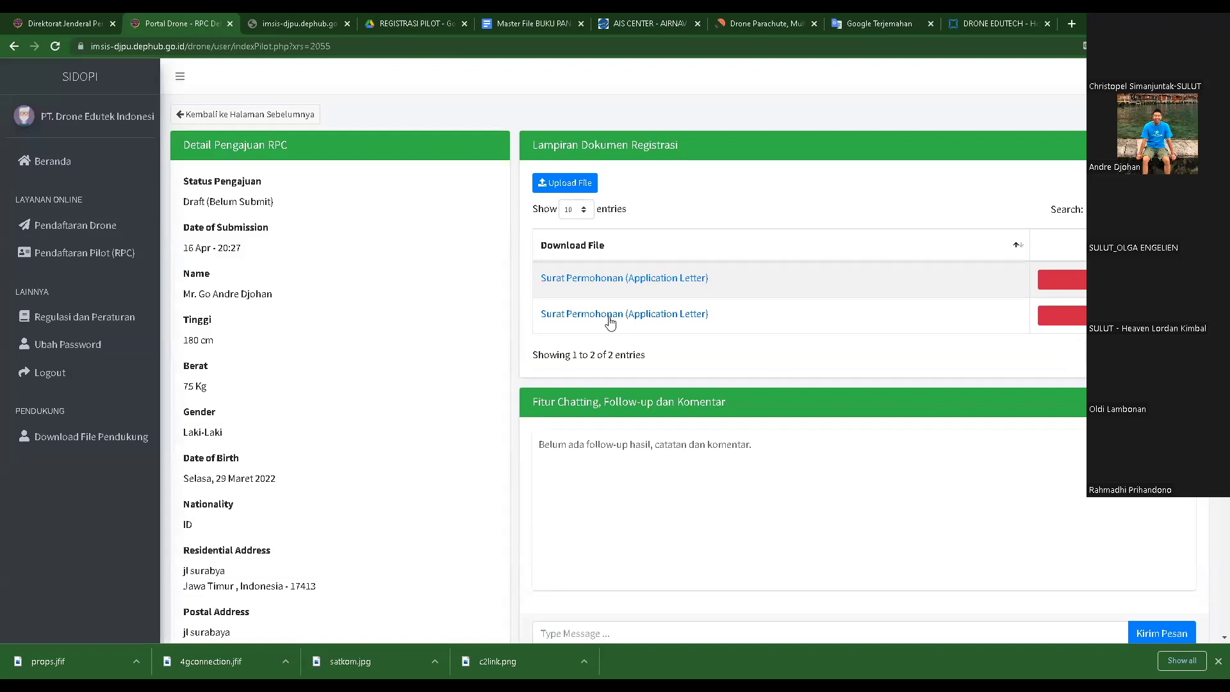
{"action": "left_click", "coordinate": [1062, 315]}
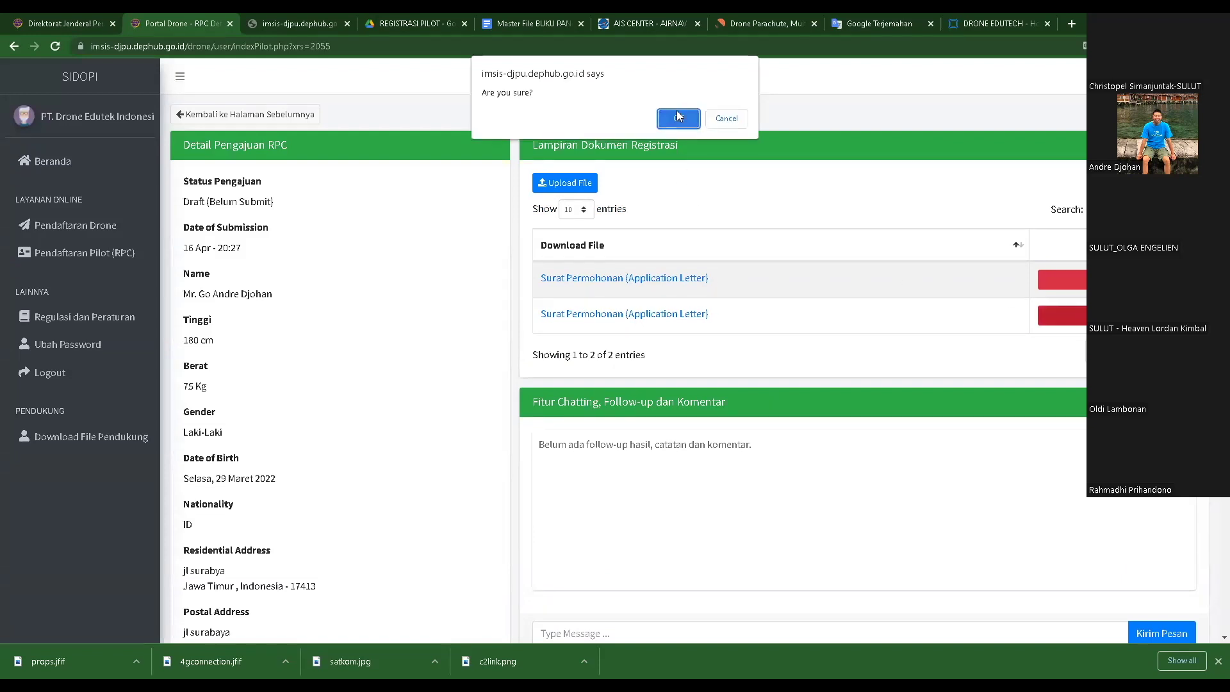
{"action": "left_click", "coordinate": [677, 118]}
{"action": "key", "text": "Return"}
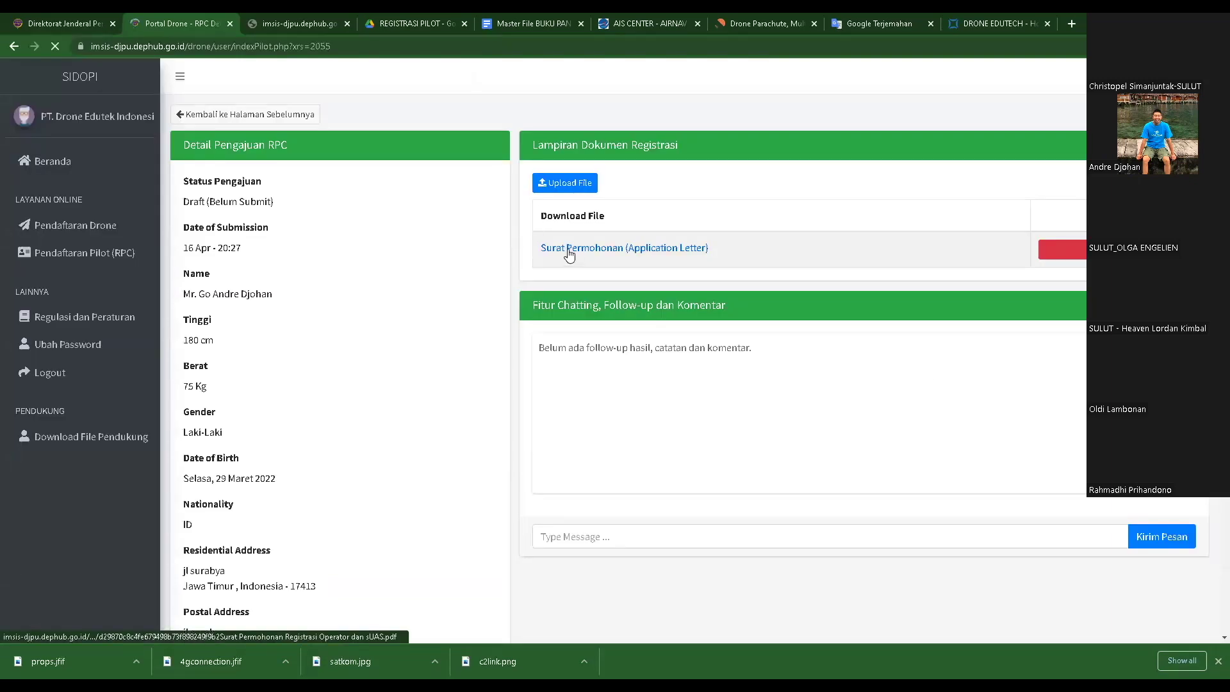
{"action": "left_click", "coordinate": [575, 184]}
{"action": "left_click", "coordinate": [564, 223]}
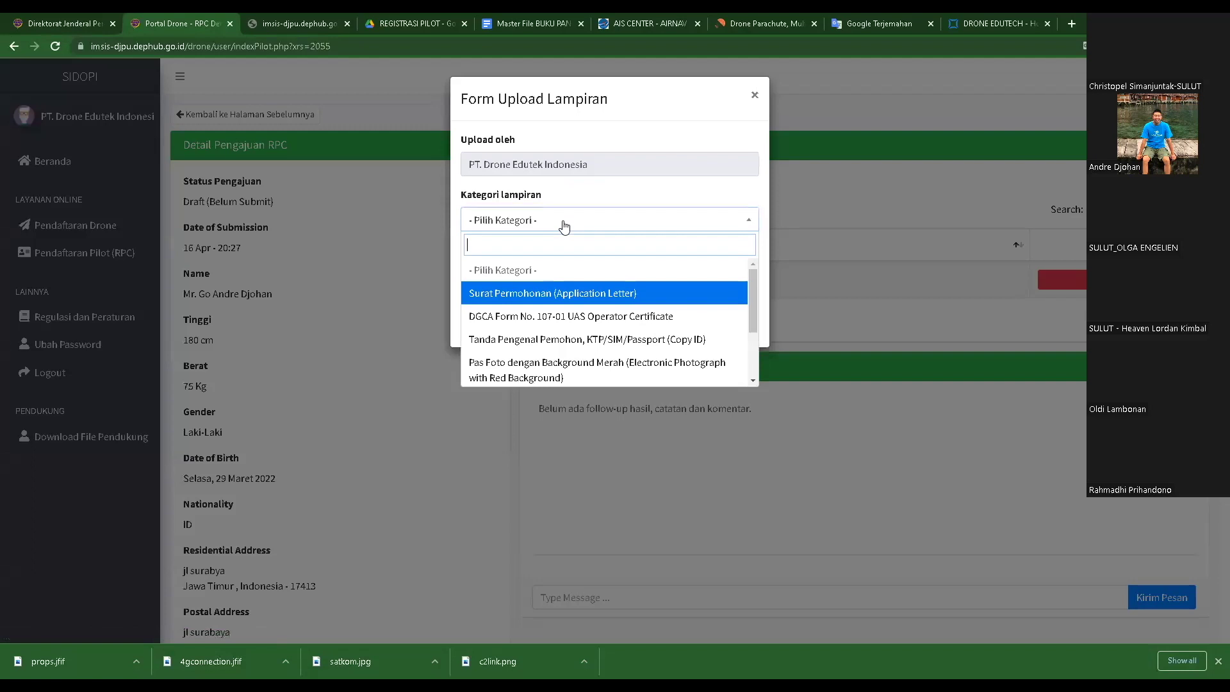
- Read through the DGCA Form 107-01 PDF from REGISTRASI PILOT in Google Drive
{"action": "left_click", "coordinate": [390, 26]}
{"action": "left_click", "coordinate": [14, 46]}
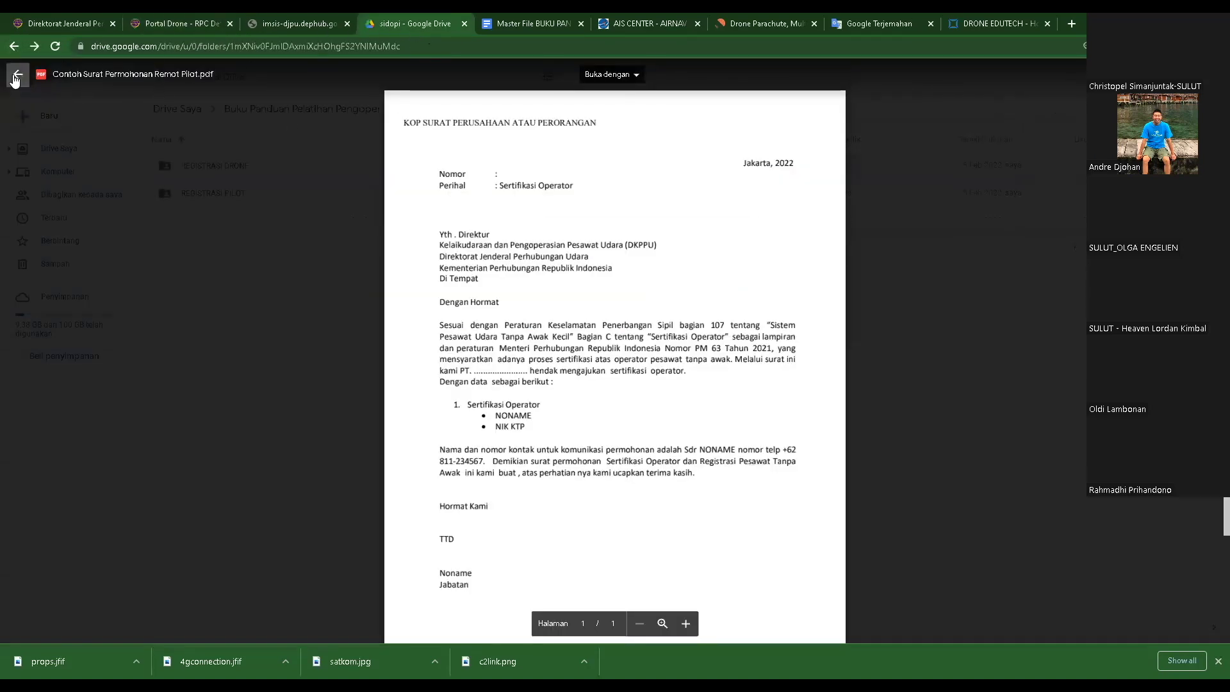
{"action": "left_click", "coordinate": [18, 74]}
{"action": "left_click", "coordinate": [234, 199]}
{"action": "double_click", "coordinate": [233, 199]}
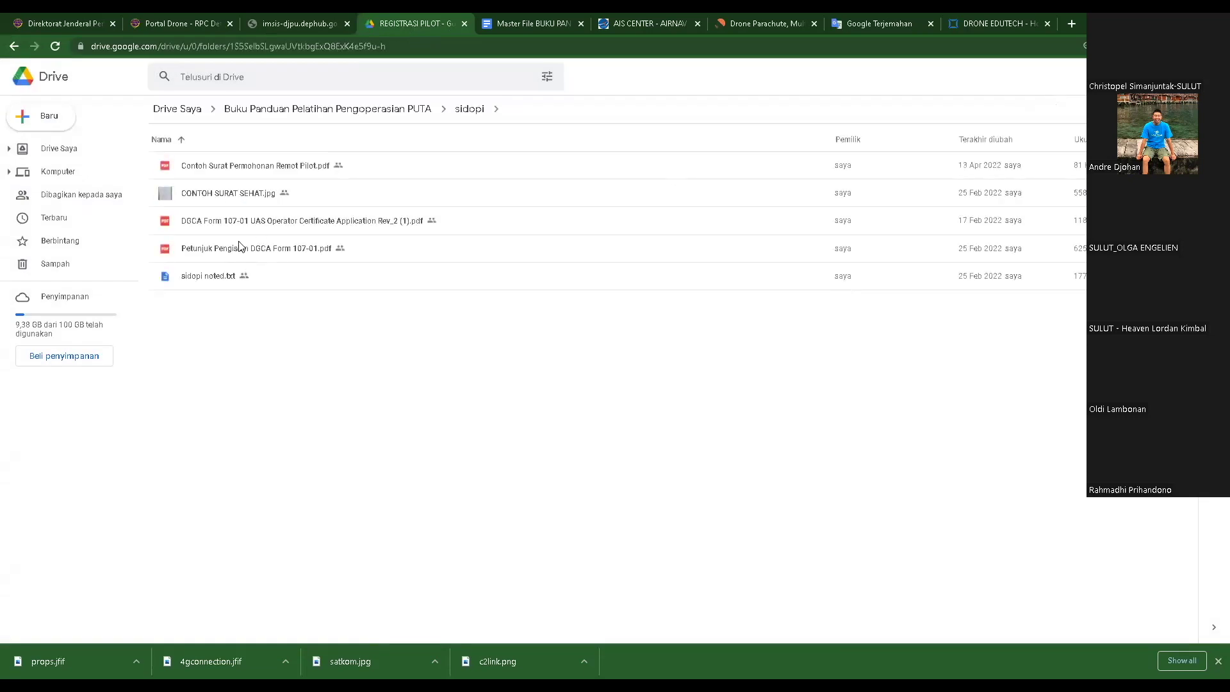
{"action": "double_click", "coordinate": [244, 221]}
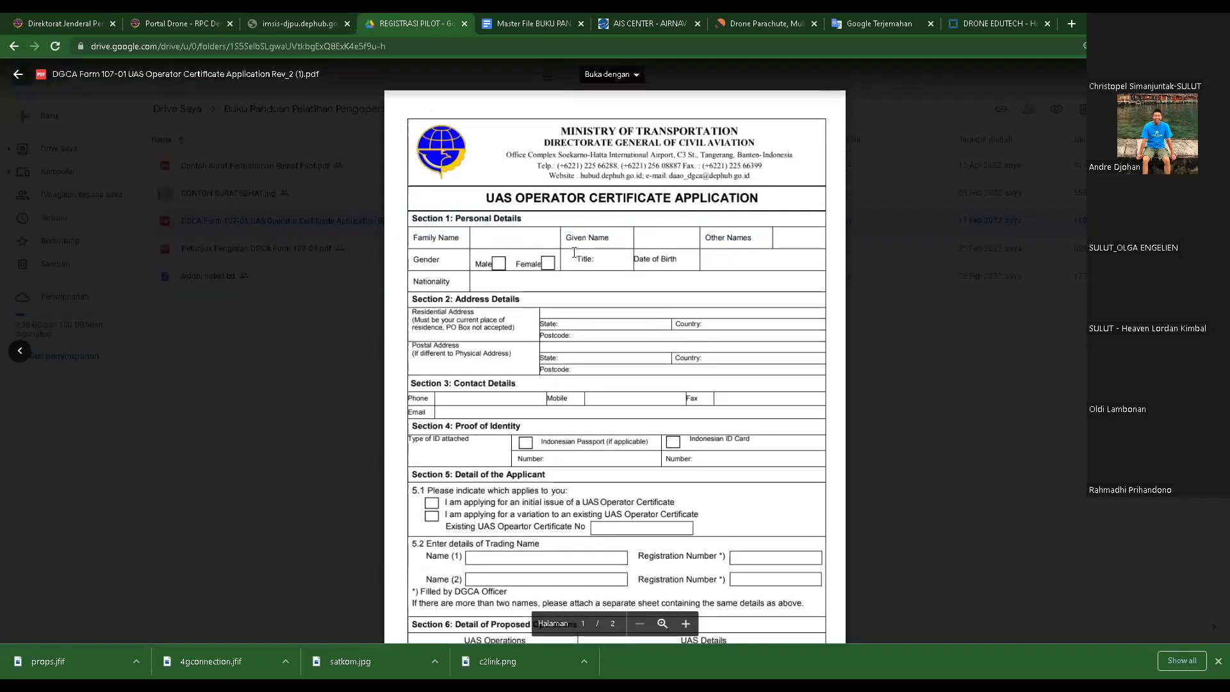
{"action": "scroll", "coordinate": [664, 305], "scroll_direction": "down", "scroll_amount": 5}
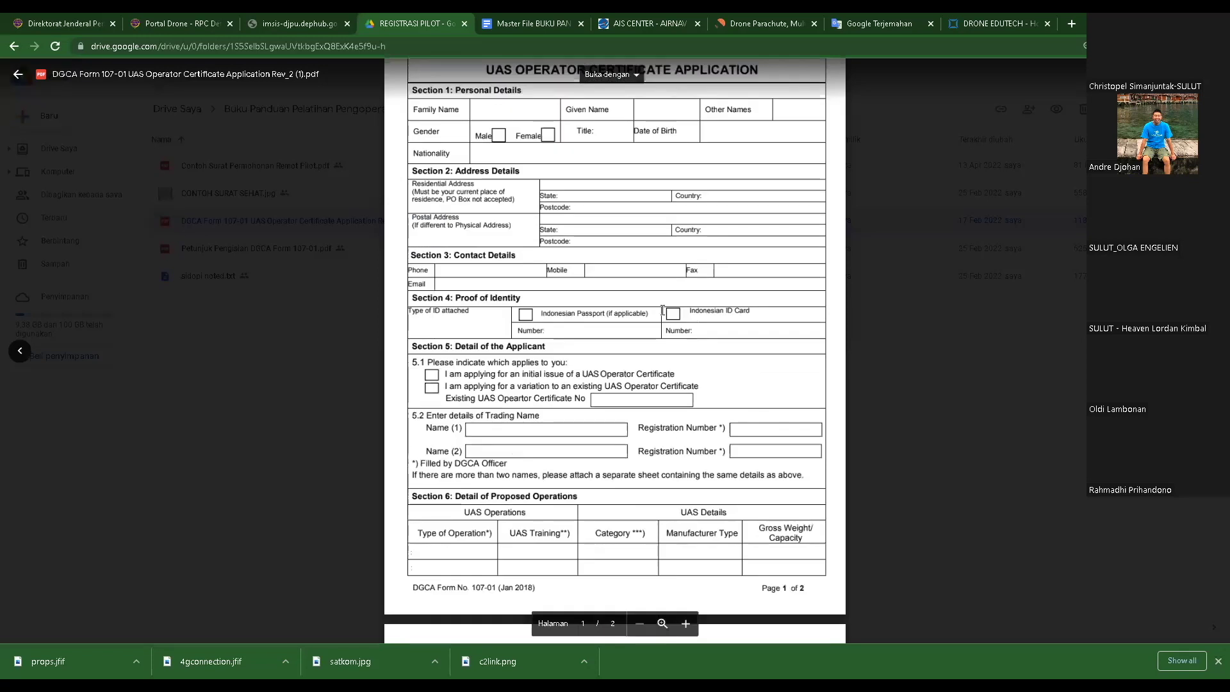
{"action": "scroll", "coordinate": [663, 311], "scroll_direction": "up", "scroll_amount": 5}
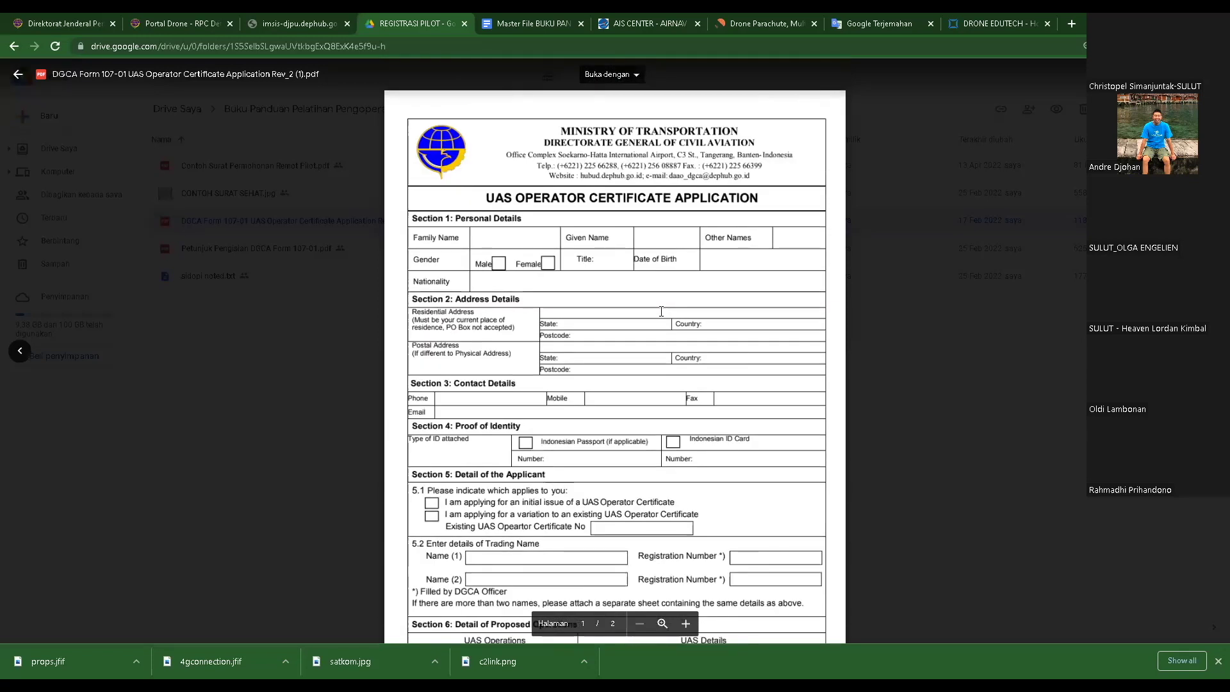
{"action": "scroll", "coordinate": [655, 296], "scroll_direction": "down", "scroll_amount": 15}
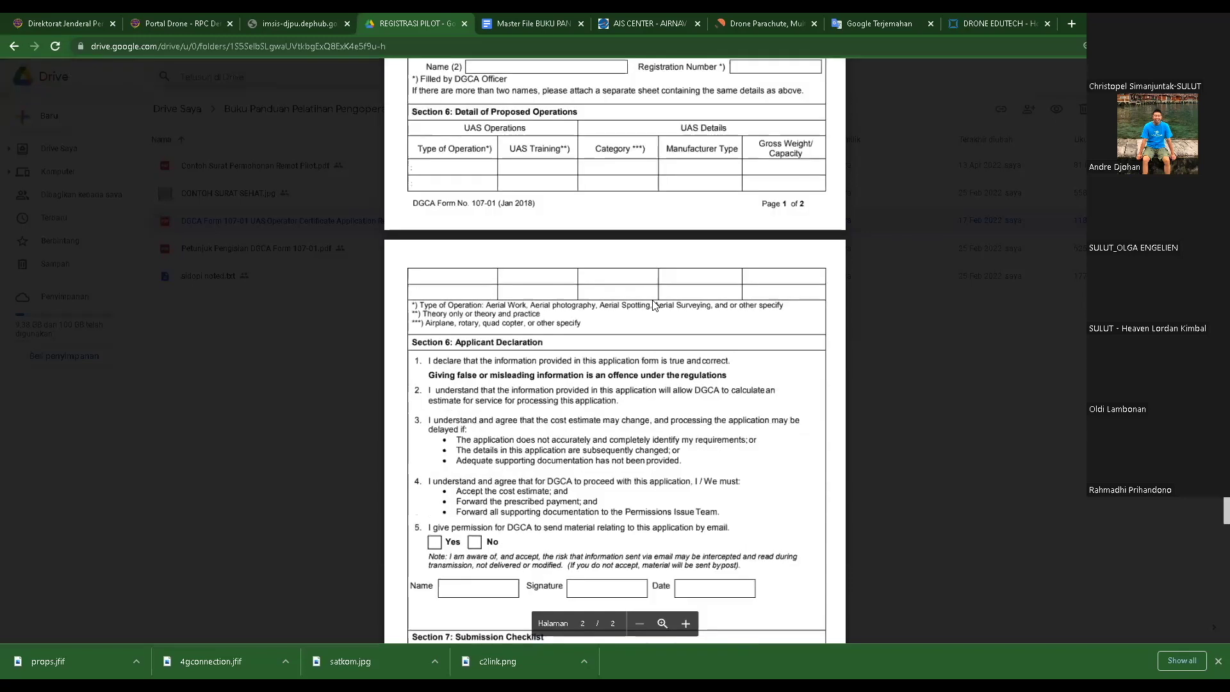
{"action": "scroll", "coordinate": [652, 302], "scroll_direction": "up", "scroll_amount": 8}
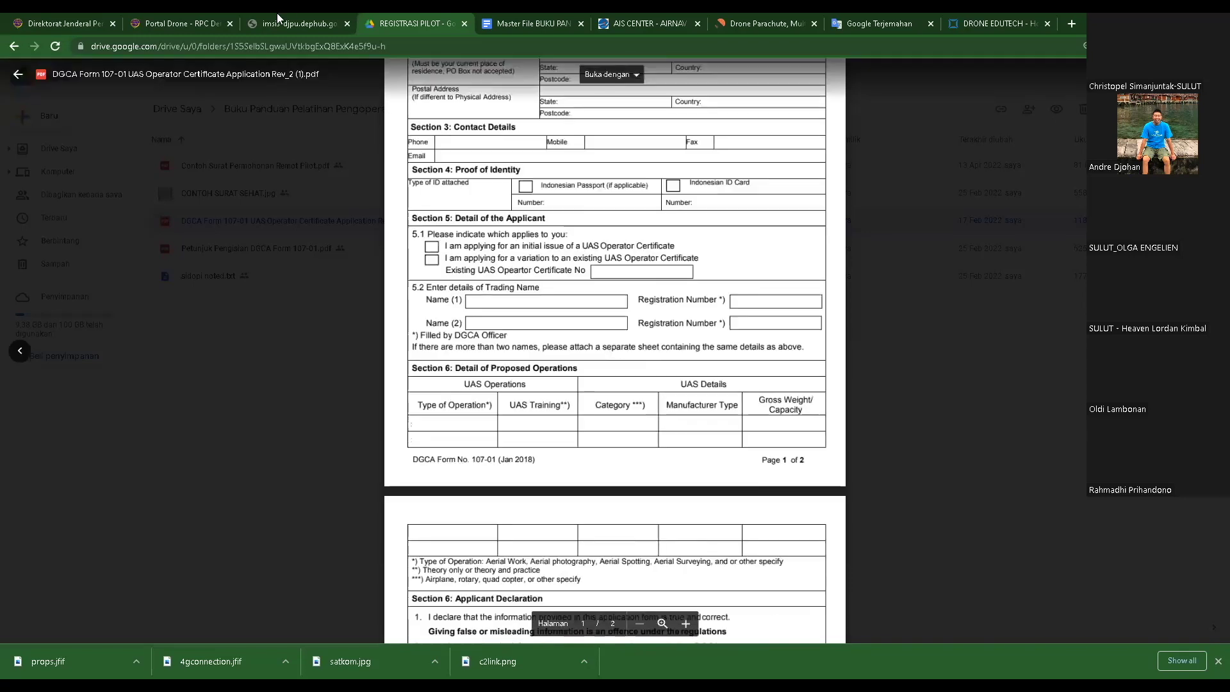
{"action": "left_click", "coordinate": [196, 24]}
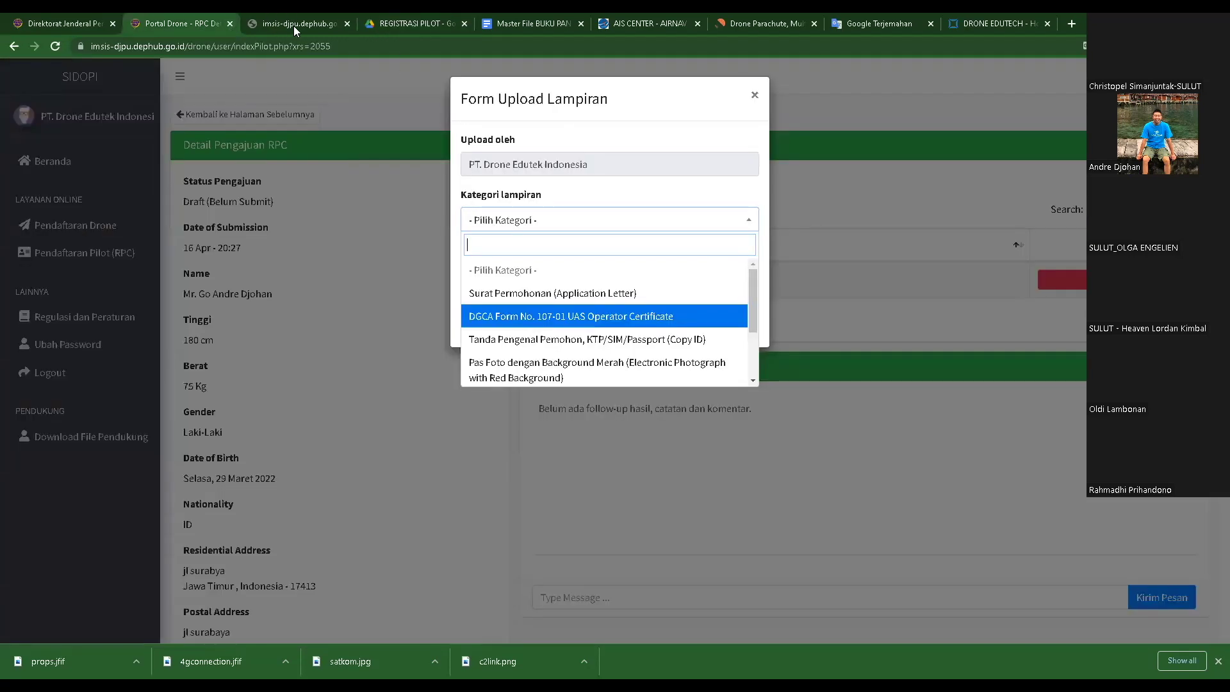
- Upload the DGCA Form 107-01 PDF under category DGCA Form No. 107-01 UAS Operator Certificate
{"action": "left_click", "coordinate": [519, 316]}
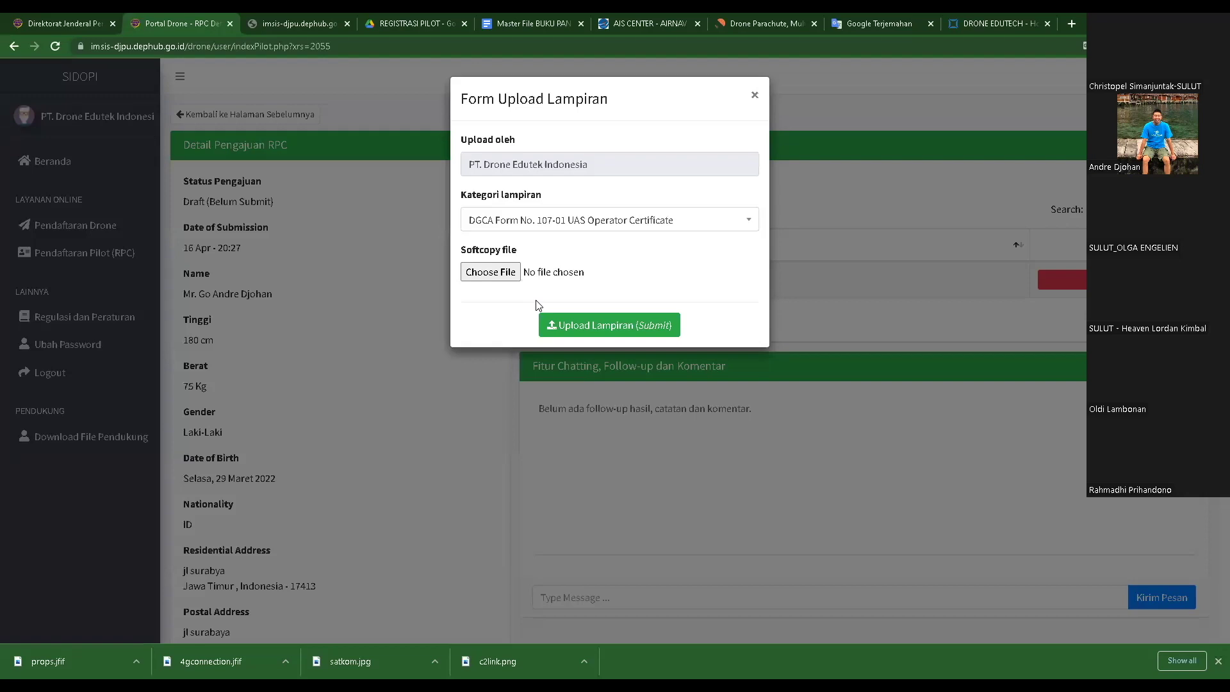
{"action": "left_click", "coordinate": [490, 272]}
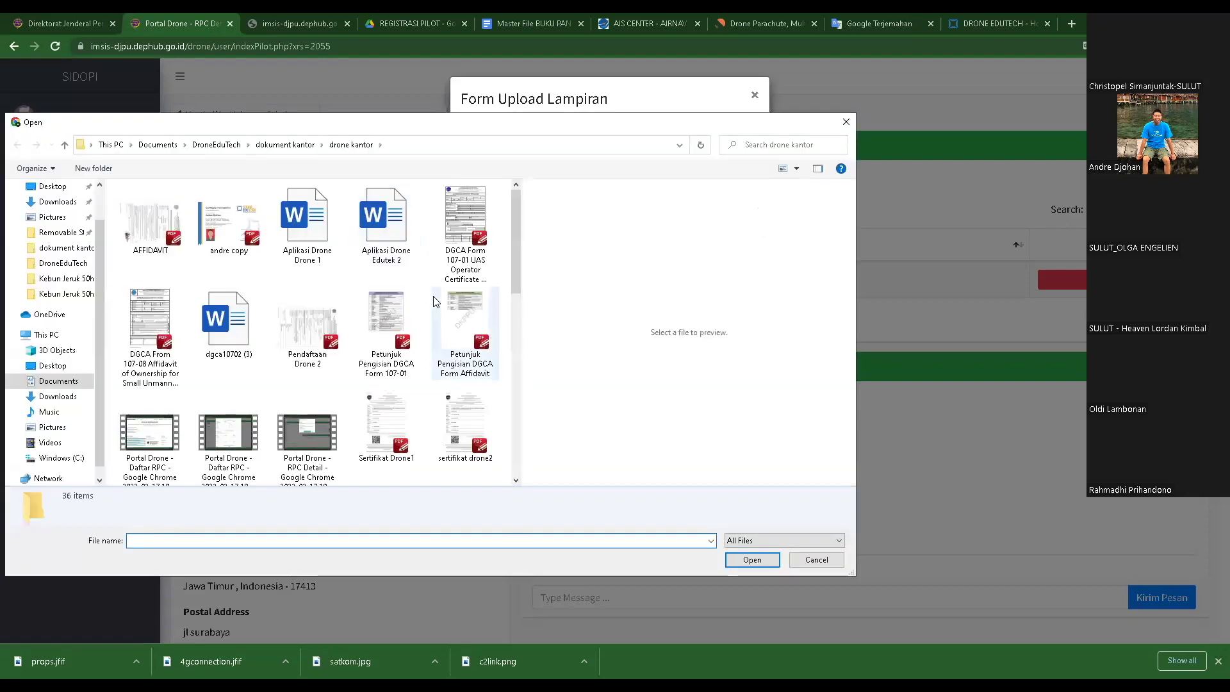
{"action": "left_click", "coordinate": [467, 256]}
{"action": "left_click", "coordinate": [753, 559]}
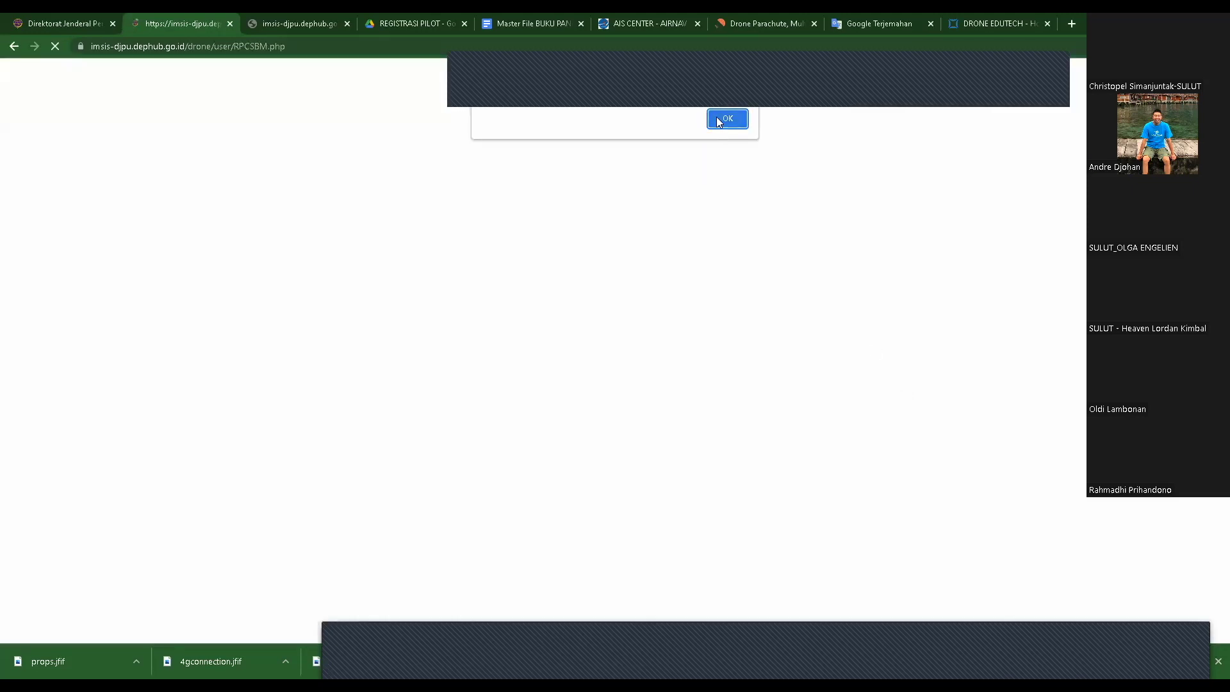
{"action": "left_click", "coordinate": [718, 118]}
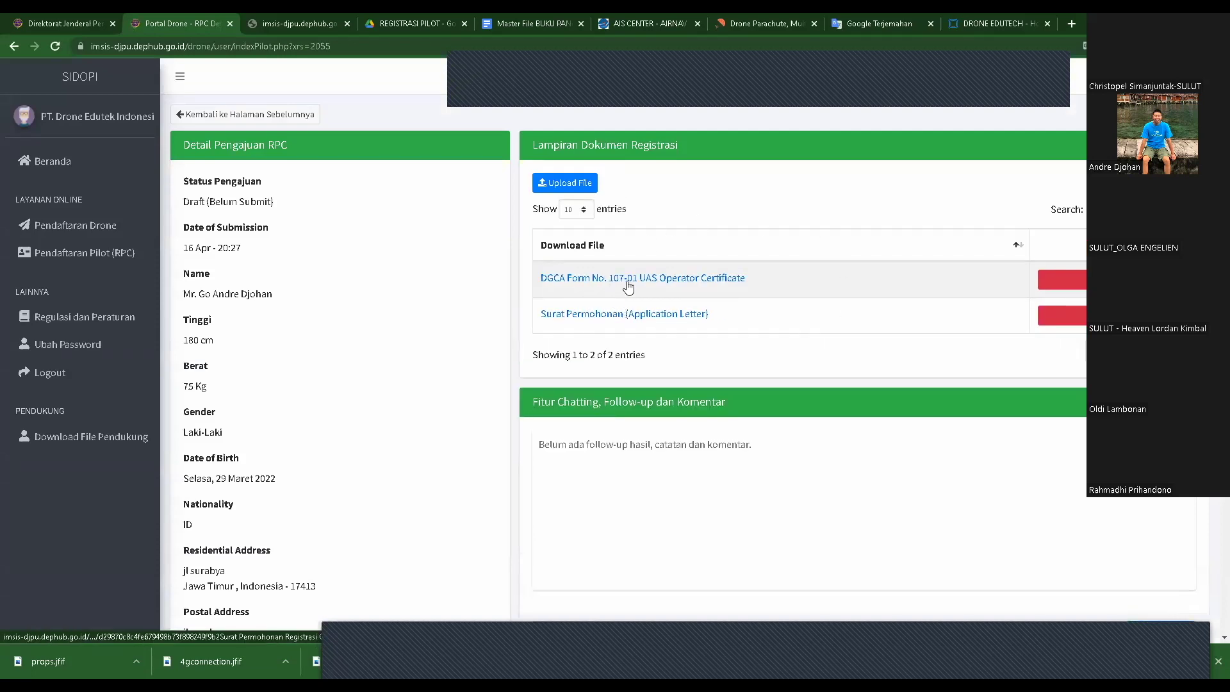
- Start a Tanda Pengenal Pemohon, KTP/SIM/Passport (Copy ID) attachment and open its file picker
{"action": "left_click", "coordinate": [564, 183]}
{"action": "left_click", "coordinate": [562, 218]}
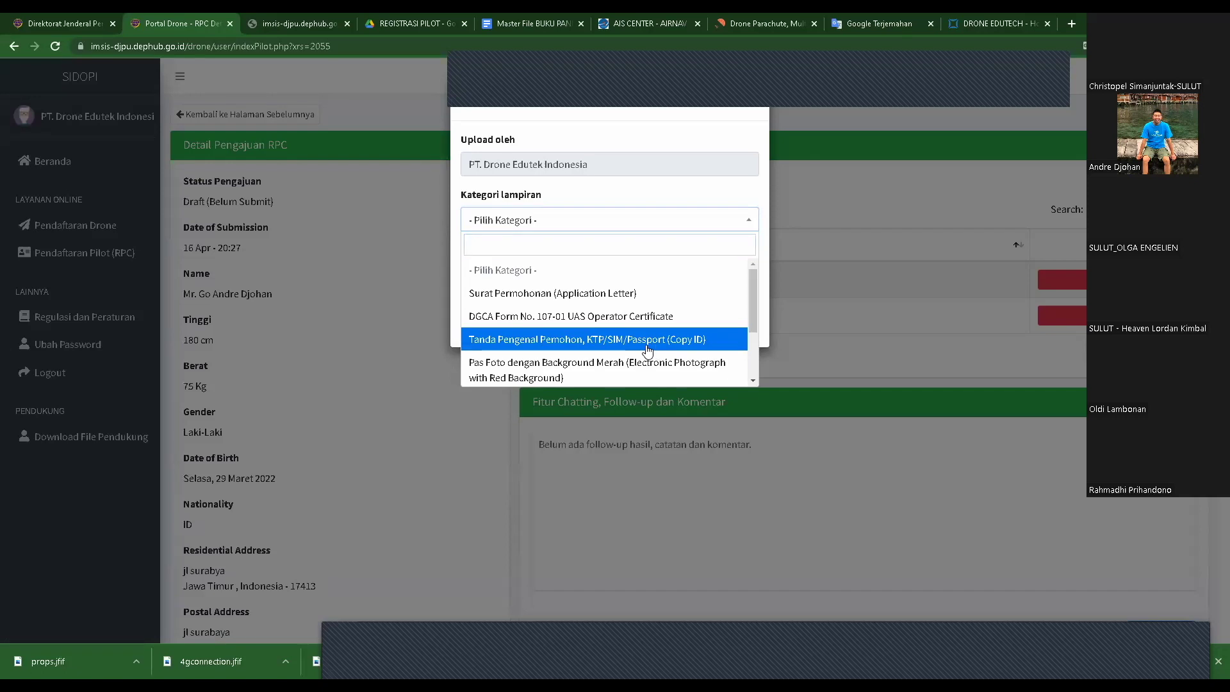
{"action": "left_click", "coordinate": [646, 345]}
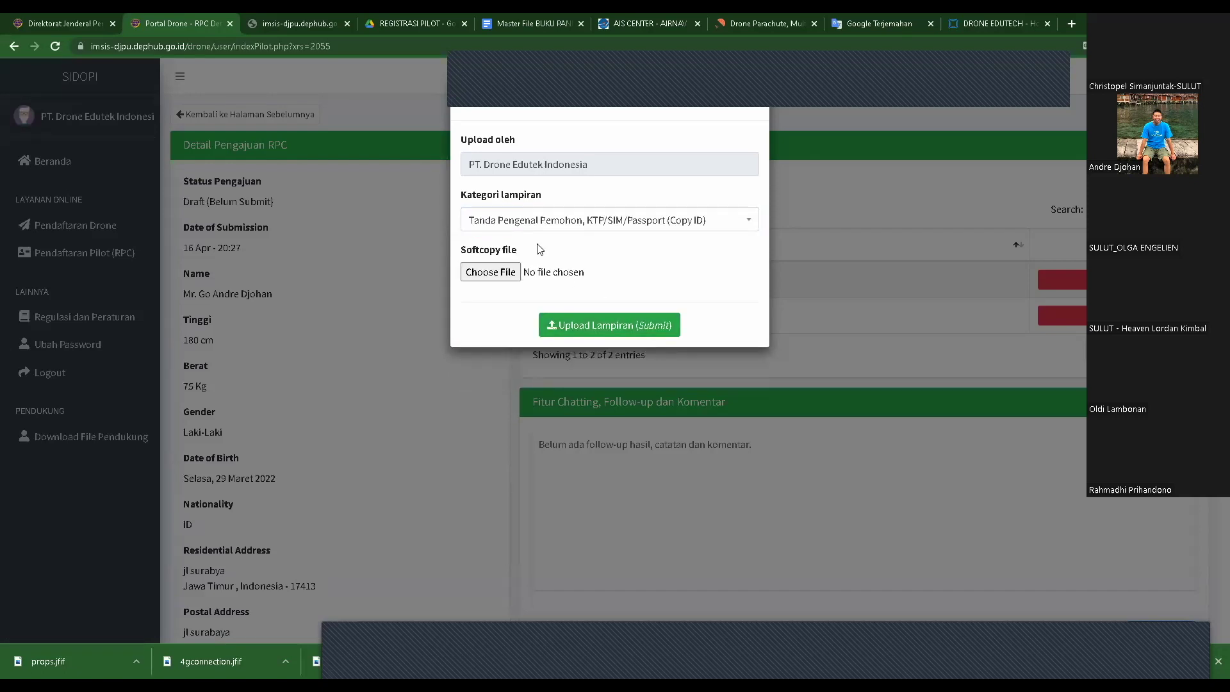
{"action": "left_click", "coordinate": [501, 272]}
{"action": "scroll", "coordinate": [325, 314], "scroll_direction": "down", "scroll_amount": 5}
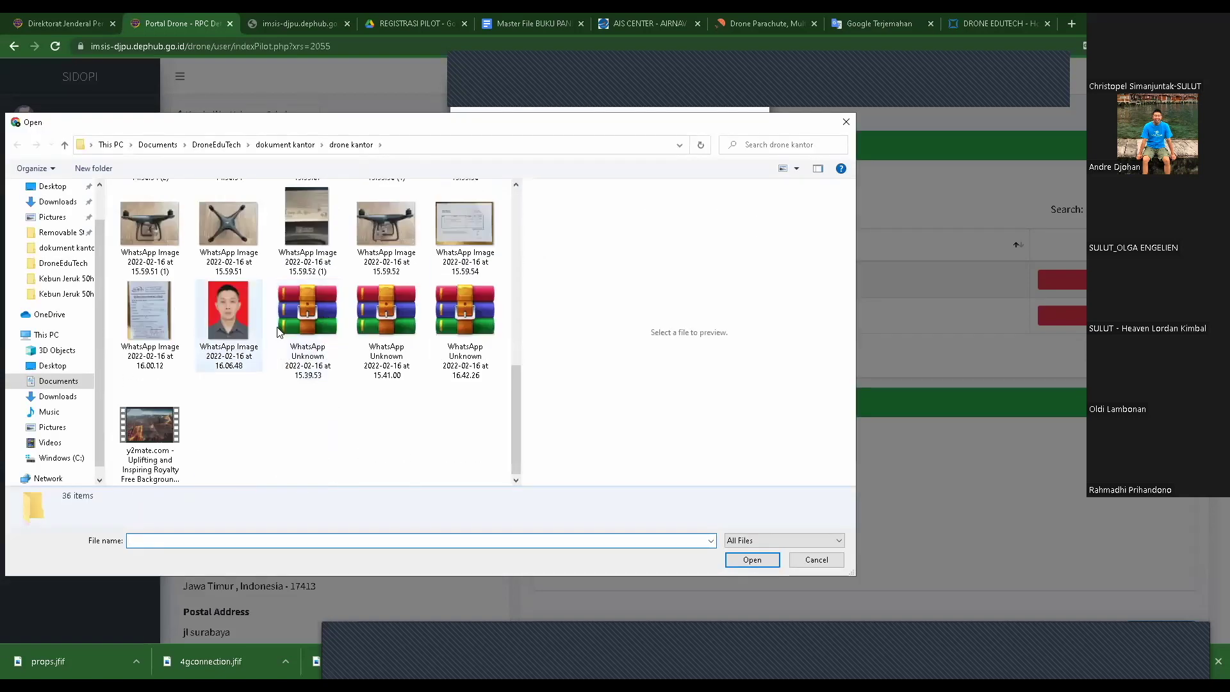
{"action": "scroll", "coordinate": [302, 328], "scroll_direction": "up", "scroll_amount": 4}
{"action": "scroll", "coordinate": [279, 305], "scroll_direction": "down", "scroll_amount": 5}
{"action": "scroll", "coordinate": [243, 282], "scroll_direction": "up", "scroll_amount": 5}
{"action": "scroll", "coordinate": [212, 257], "scroll_direction": "down", "scroll_amount": 5}
{"action": "scroll", "coordinate": [211, 256], "scroll_direction": "up", "scroll_amount": 4}
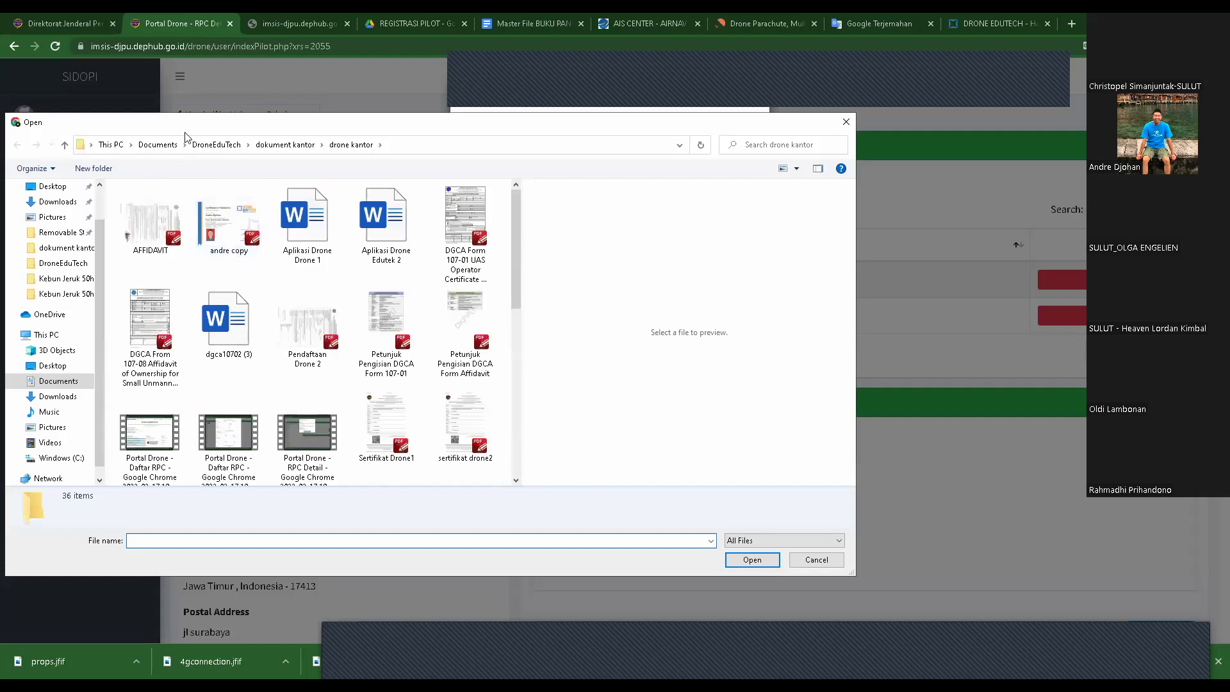
- Pick the applicant's ID card image from DroneEduTech > dokument kantor and upload it
{"action": "left_click", "coordinate": [217, 145]}
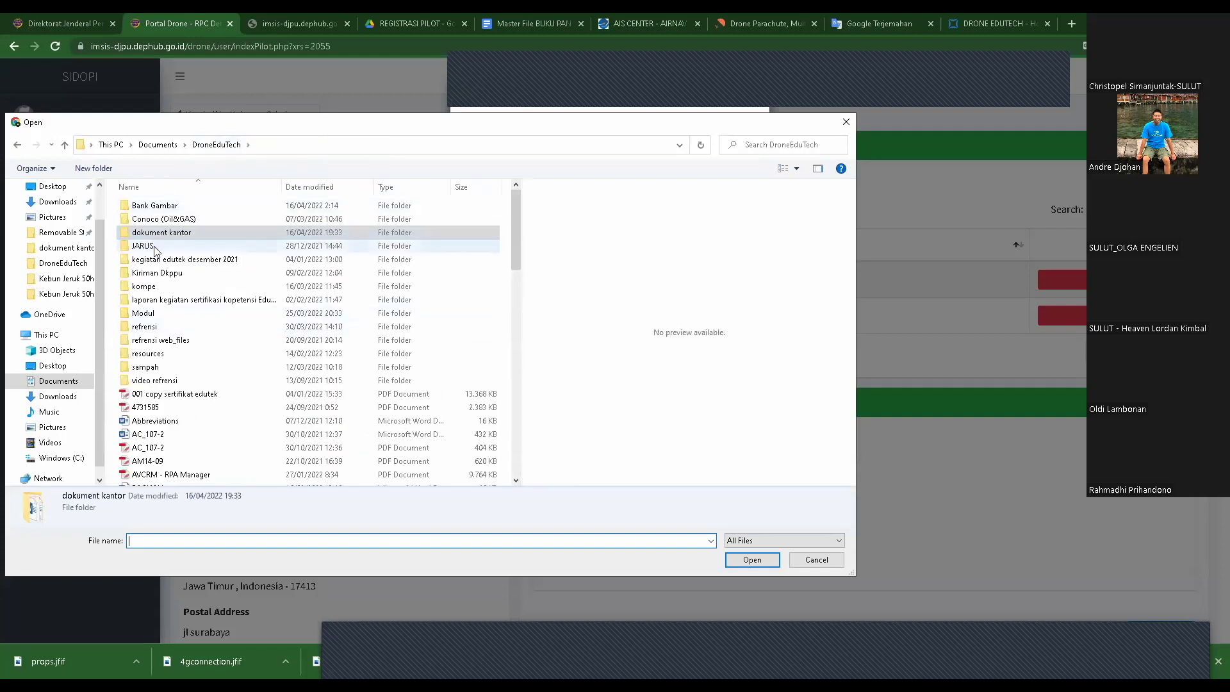
{"action": "left_click", "coordinate": [171, 236]}
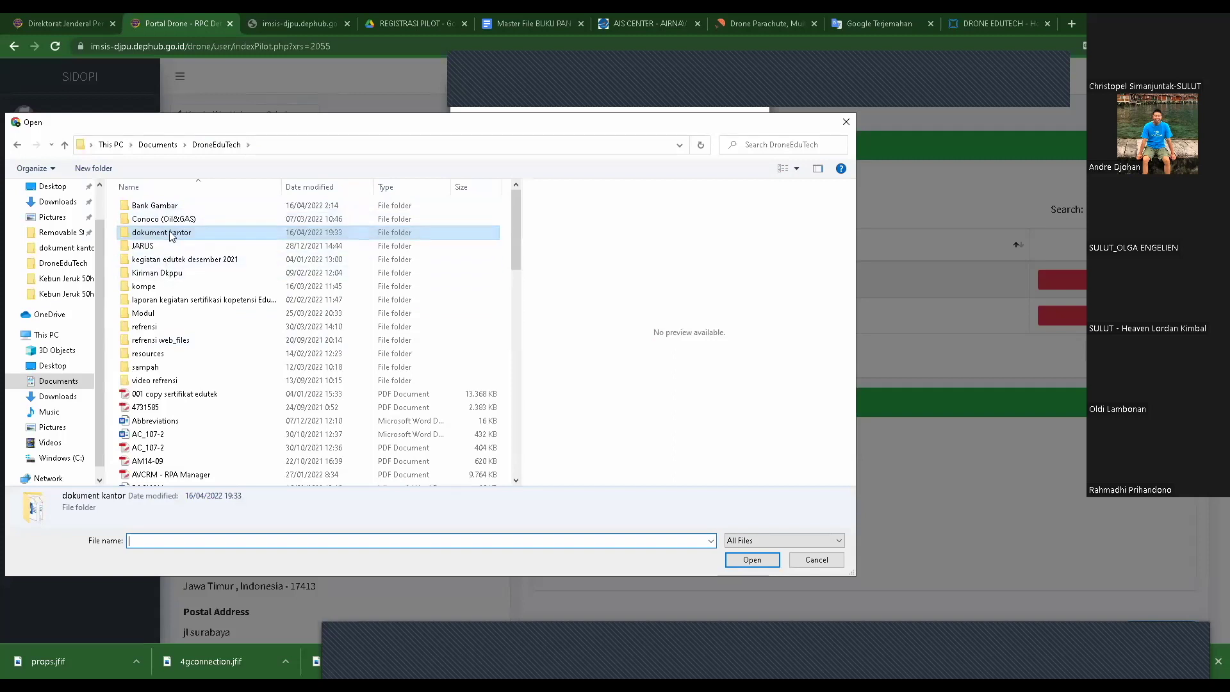
{"action": "double_click", "coordinate": [171, 235]}
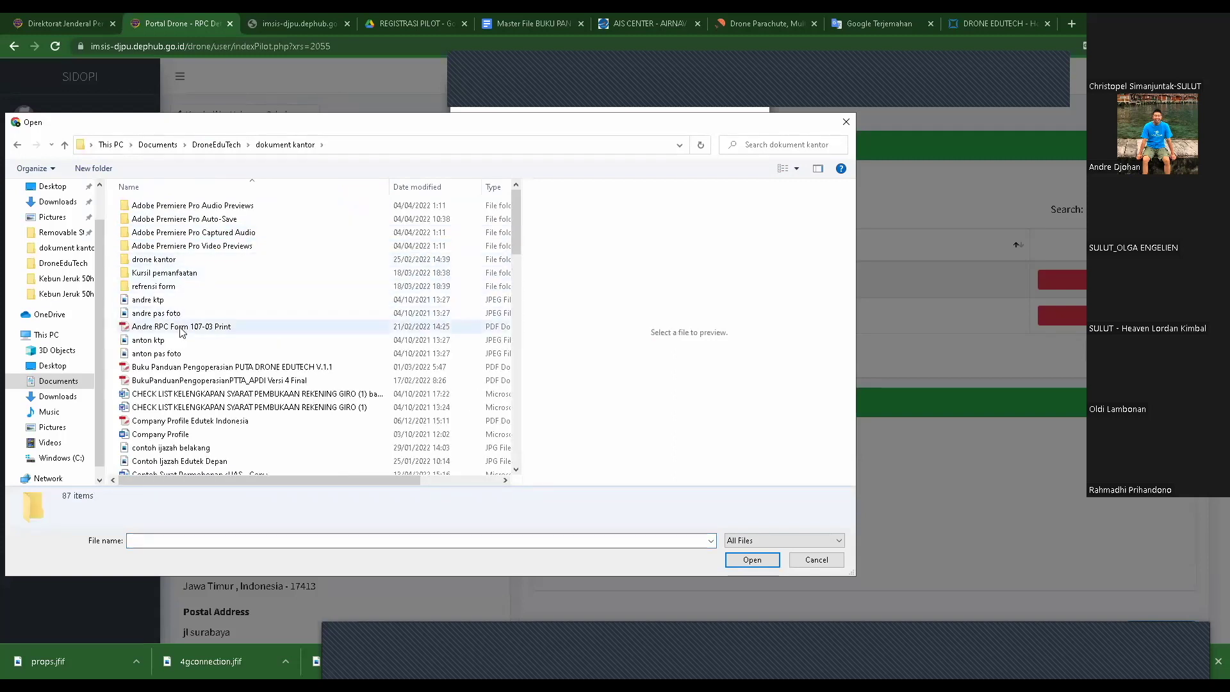
{"action": "left_click", "coordinate": [154, 299]}
{"action": "key", "text": "Return"}
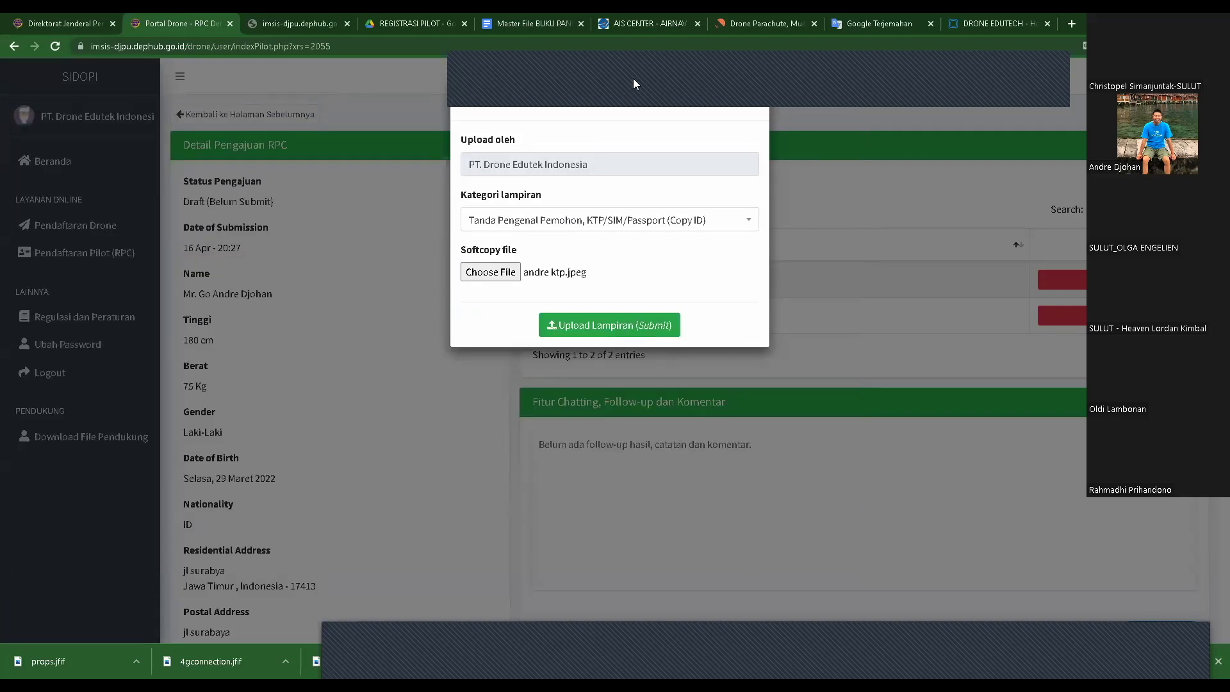
{"action": "left_click", "coordinate": [583, 328]}
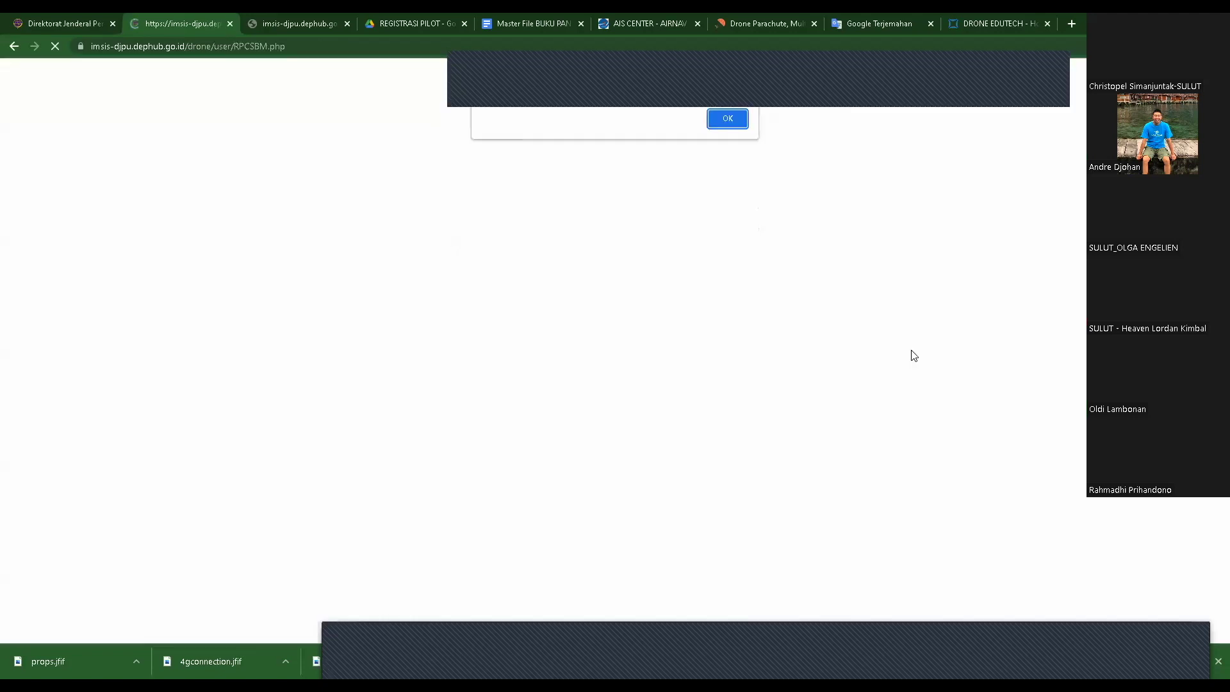
{"action": "left_click", "coordinate": [723, 119]}
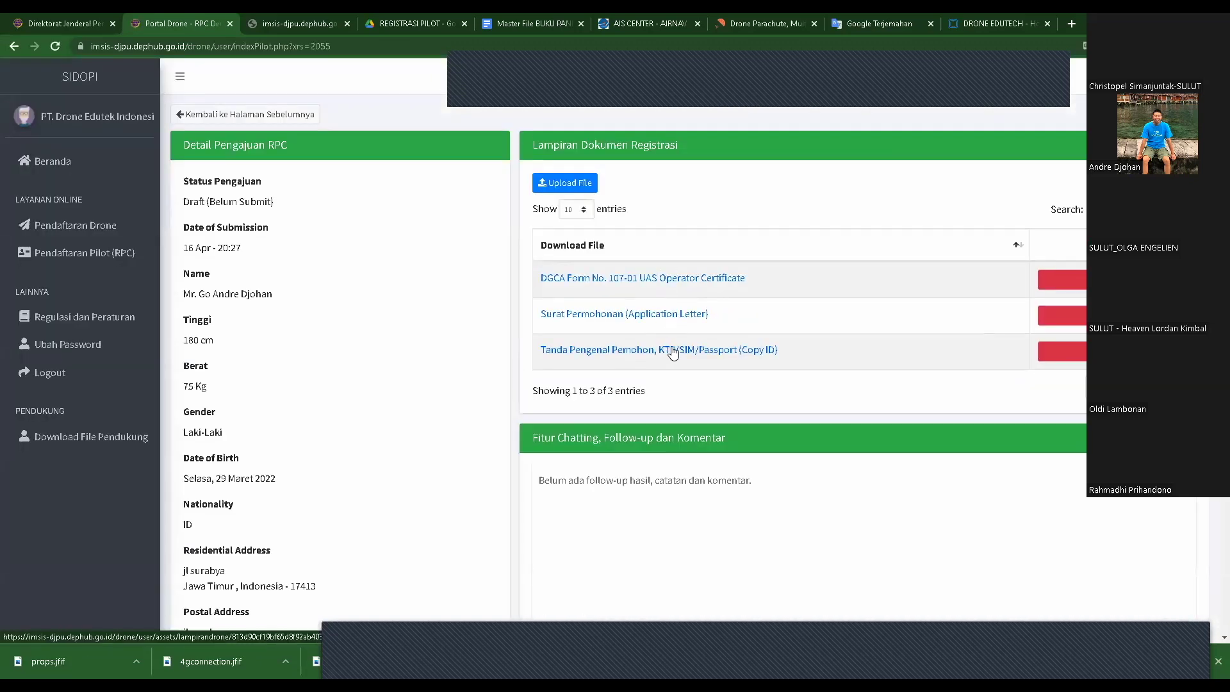
- Start a Pas Foto dengan Background Merah attachment and open its file picker
{"action": "left_click", "coordinate": [565, 183]}
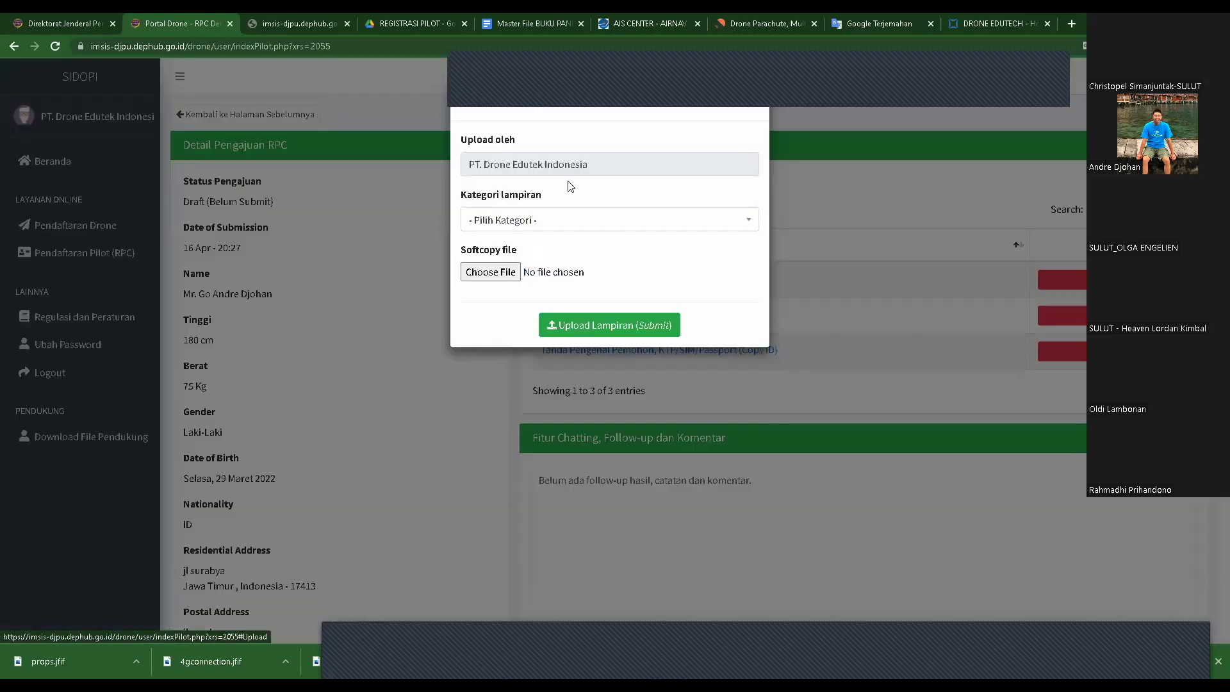
{"action": "left_click", "coordinate": [551, 228]}
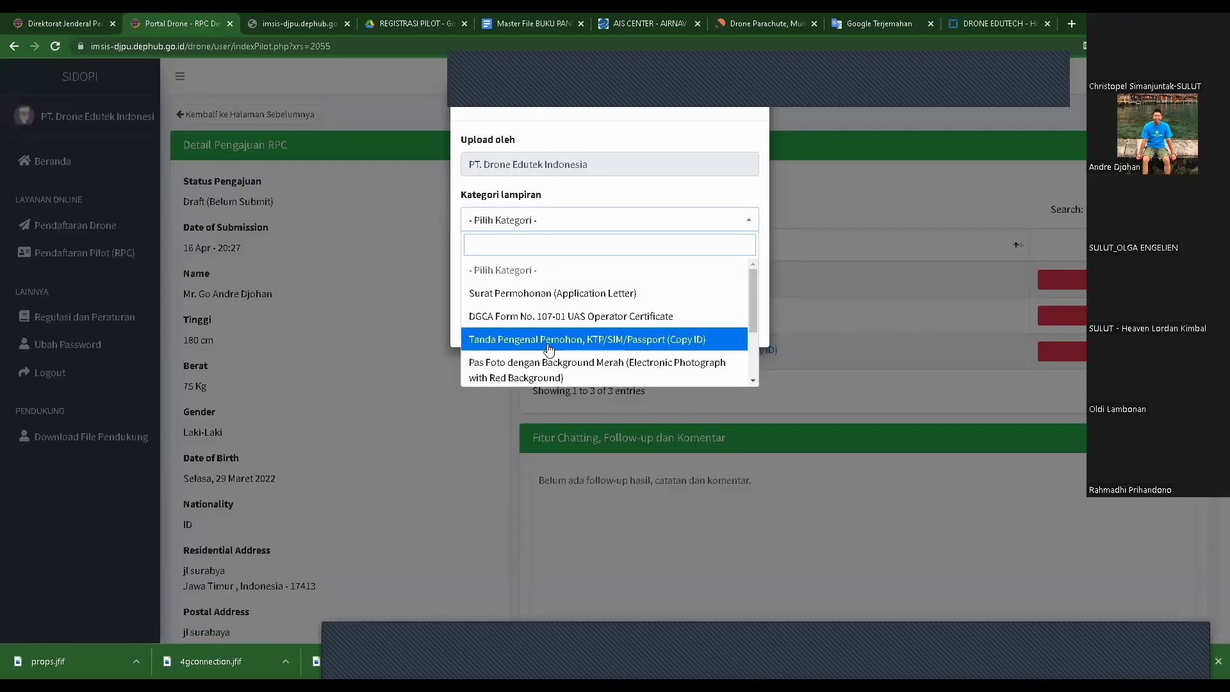
{"action": "scroll", "coordinate": [550, 346], "scroll_direction": "down", "scroll_amount": 1}
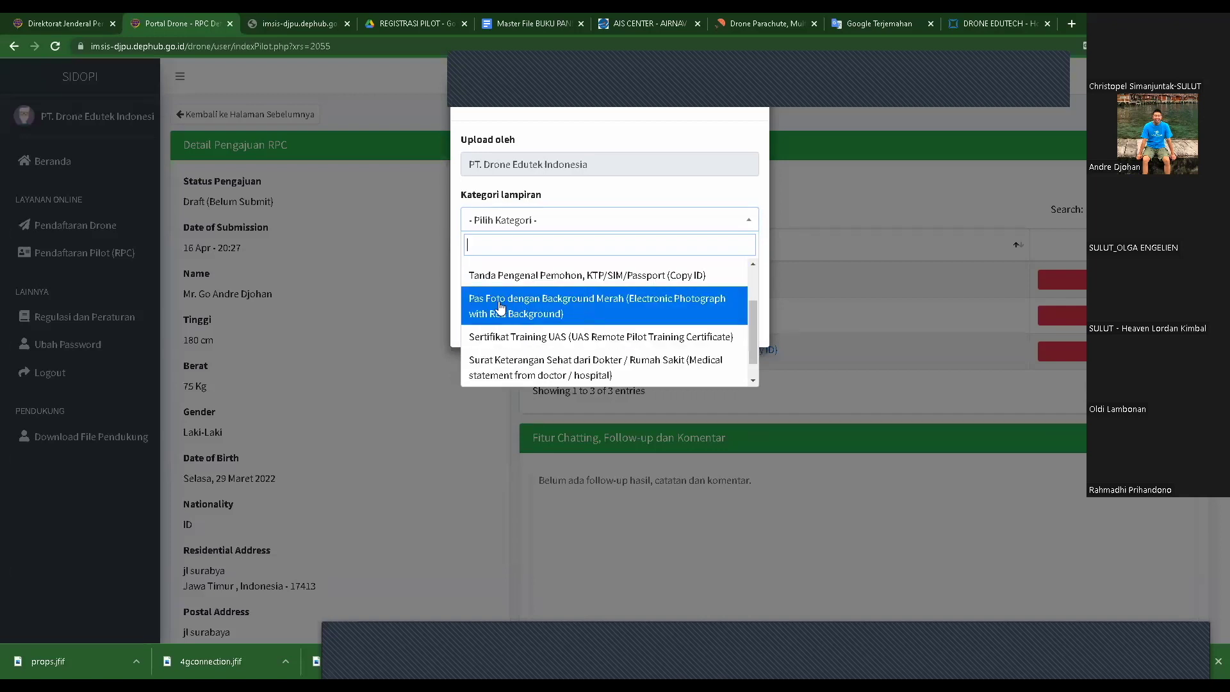
{"action": "left_click", "coordinate": [533, 303]}
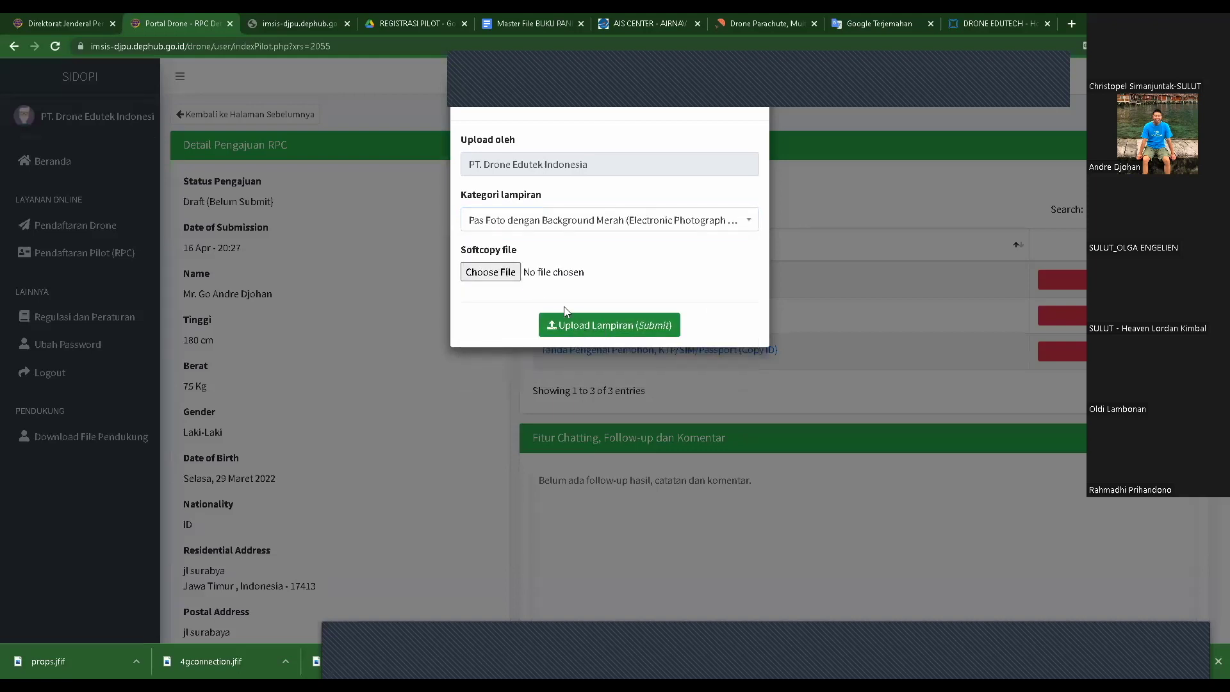
{"action": "left_click", "coordinate": [503, 273]}
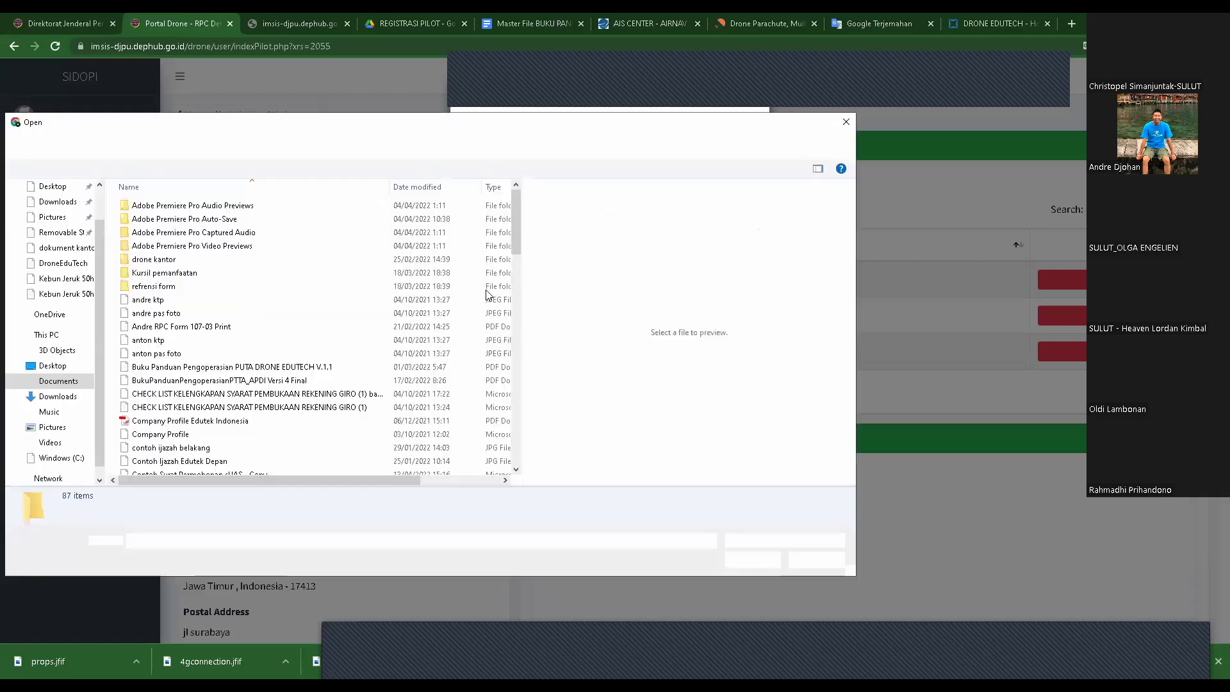
- Upload WhatsApp Image 16.06.48 from drone kantor as the red-background portrait
{"action": "double_click", "coordinate": [302, 259]}
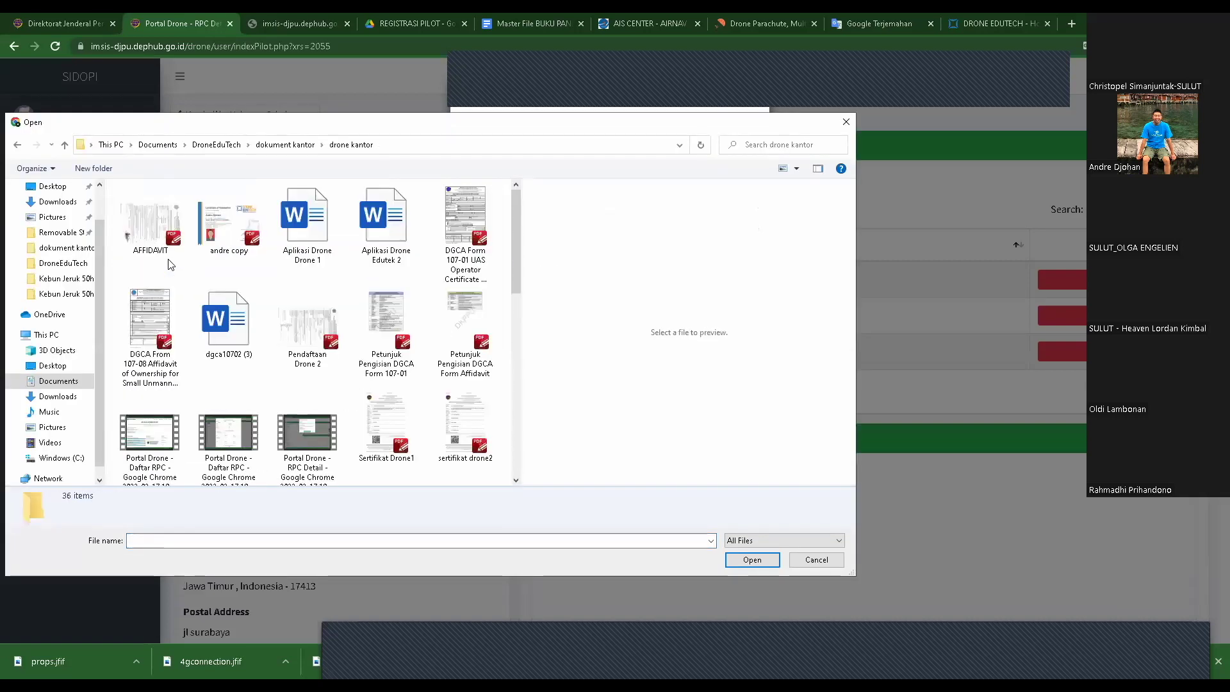
{"action": "scroll", "coordinate": [292, 276], "scroll_direction": "down", "scroll_amount": 5}
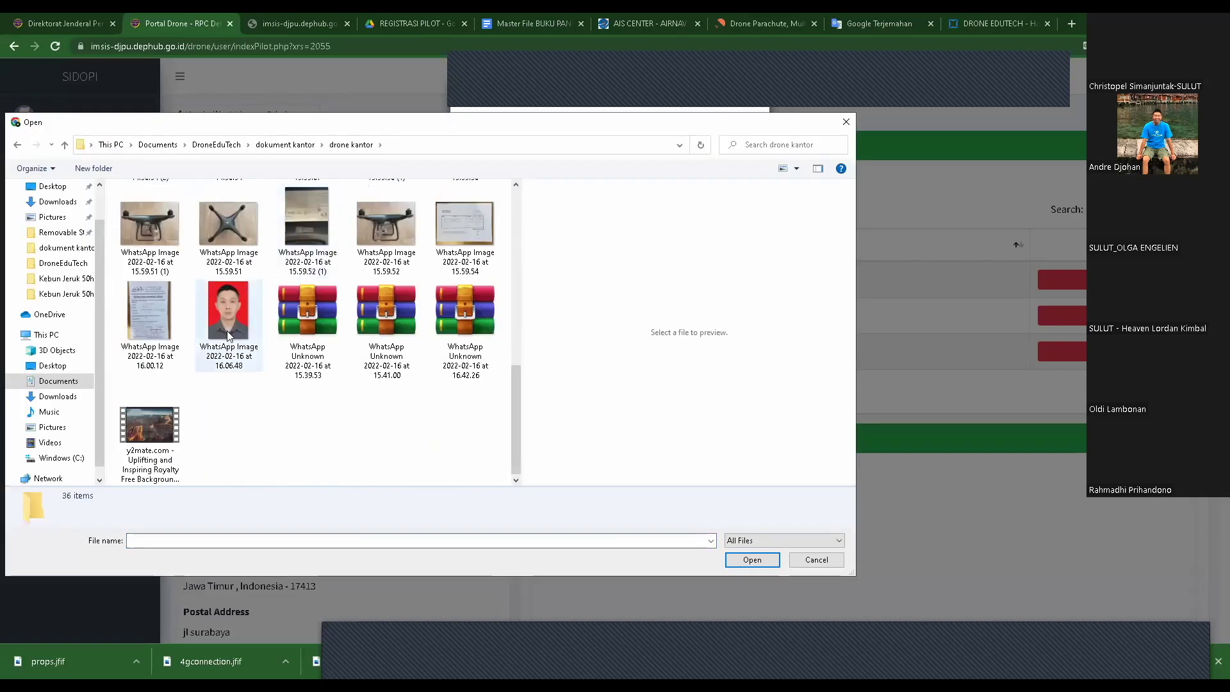
{"action": "left_click", "coordinate": [228, 324]}
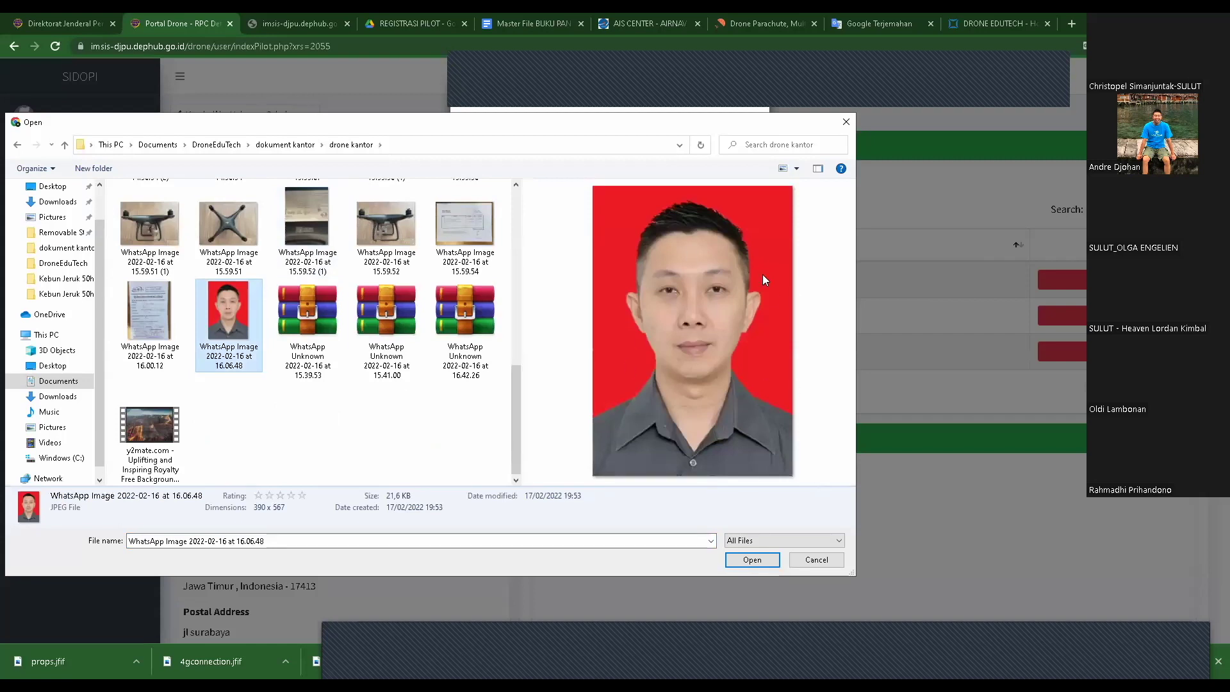
{"action": "left_click", "coordinate": [753, 560]}
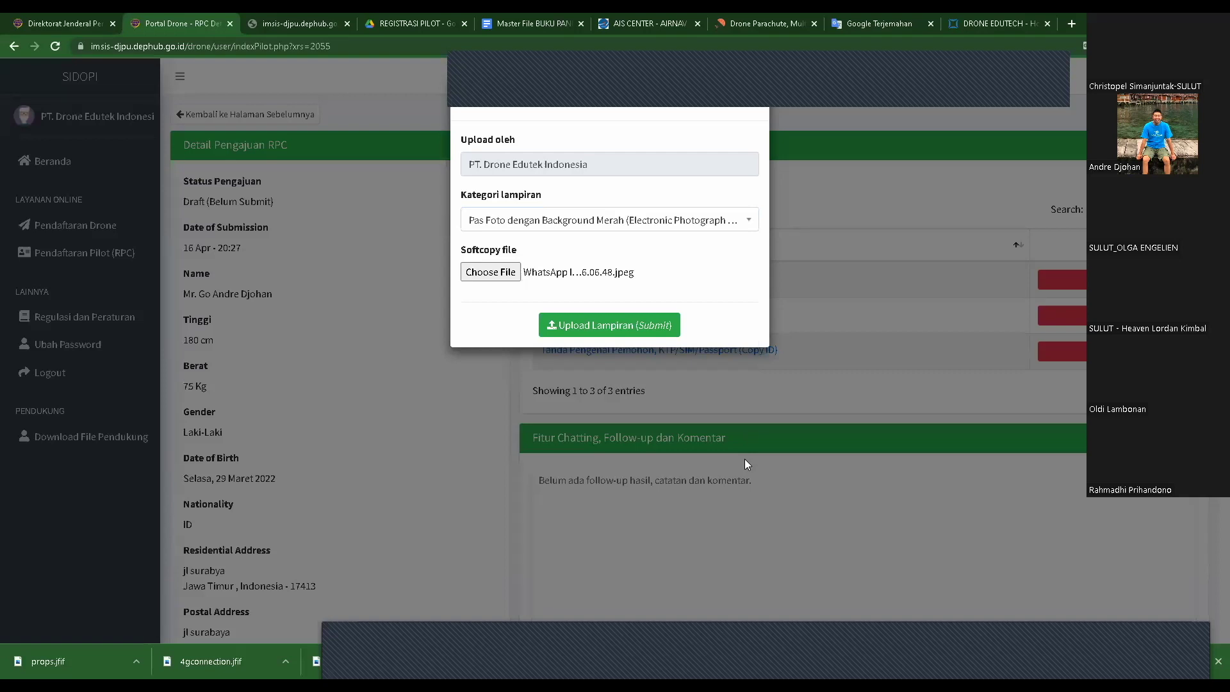
{"action": "left_click", "coordinate": [624, 332]}
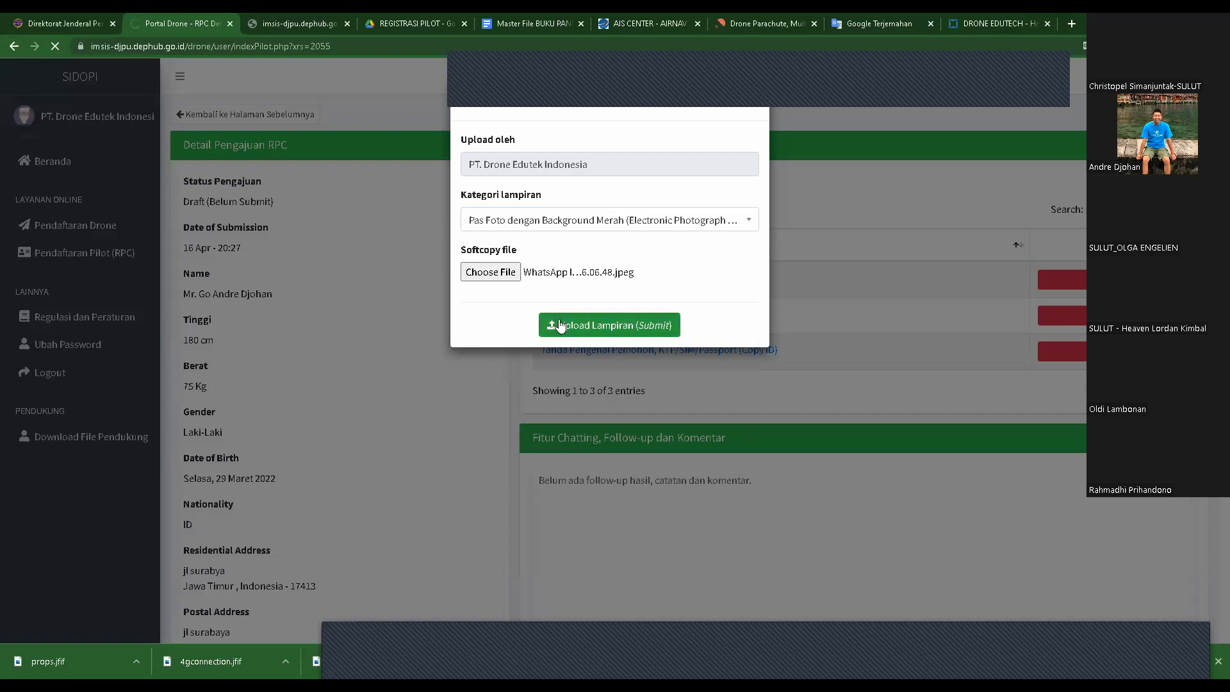
{"action": "key", "text": "Return"}
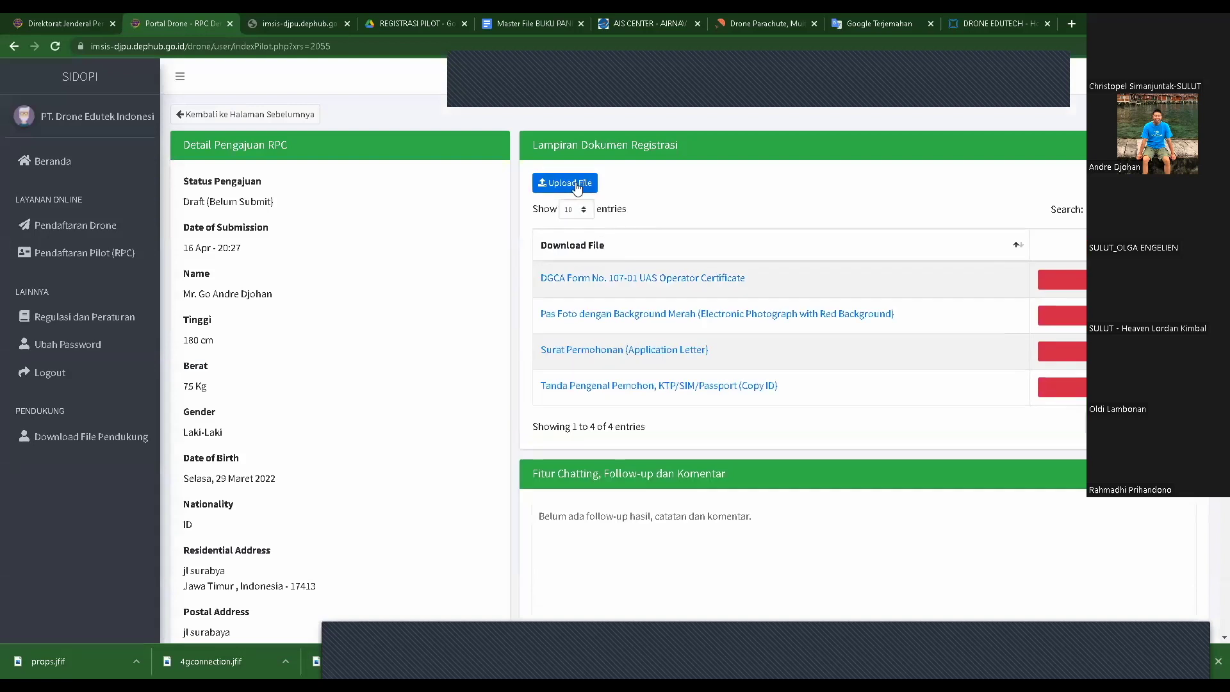
{"action": "left_click", "coordinate": [576, 184]}
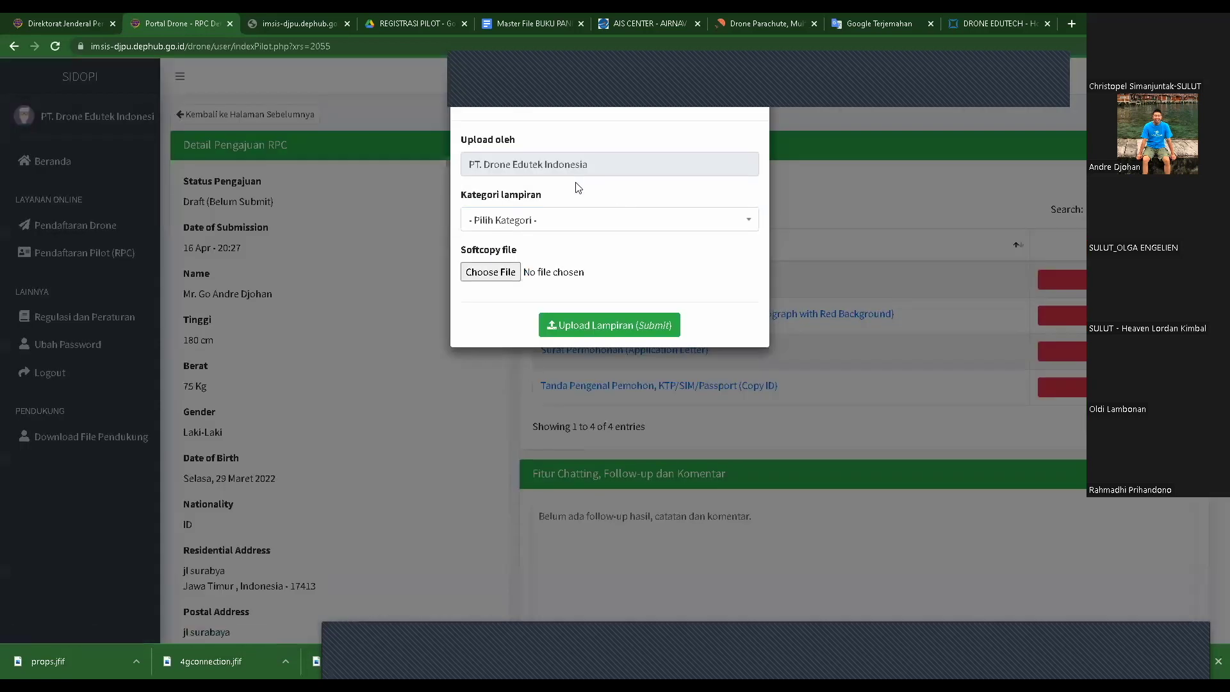
- Upload the remote pilot training certificate PDF under category Sertifikat Training UAS
{"action": "left_click", "coordinate": [582, 223]}
{"action": "scroll", "coordinate": [558, 339], "scroll_direction": "down", "scroll_amount": 2}
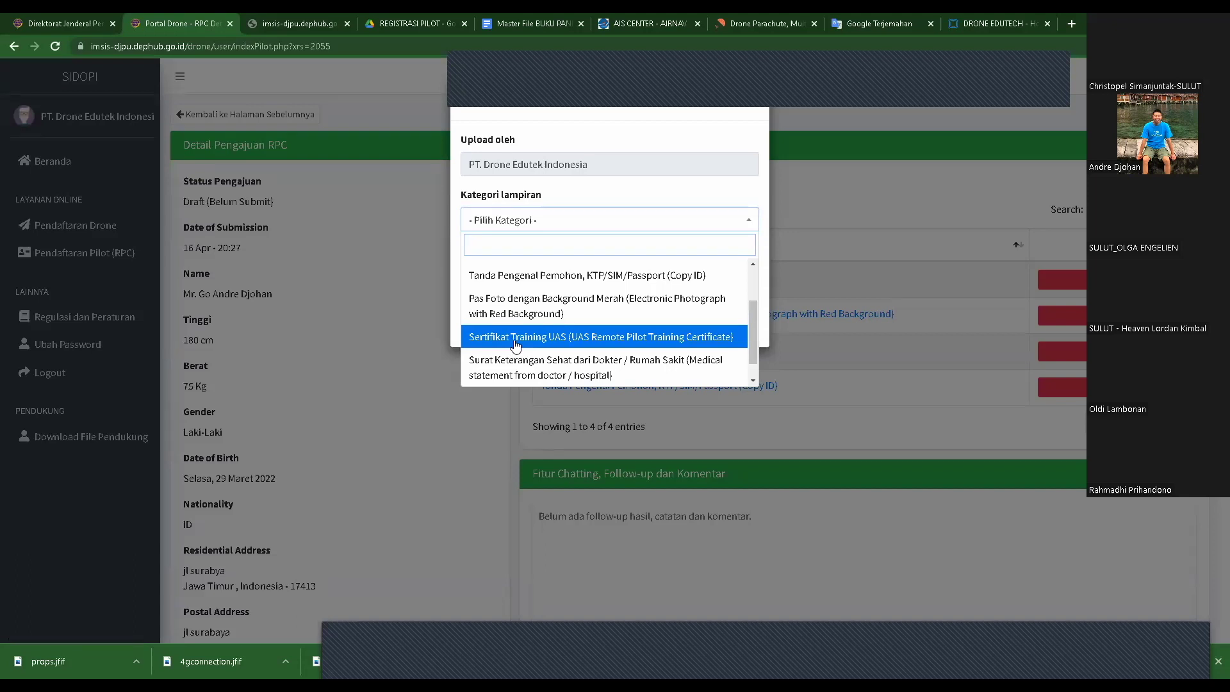
{"action": "left_click", "coordinate": [668, 344]}
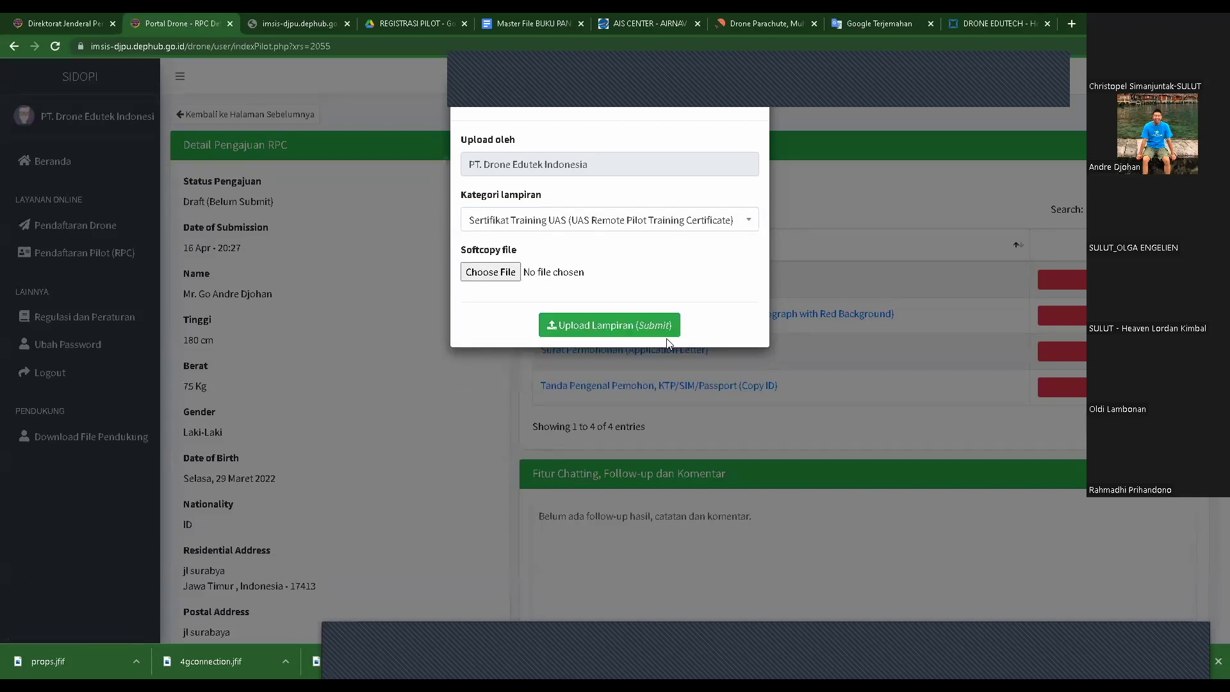
{"action": "left_click", "coordinate": [491, 272]}
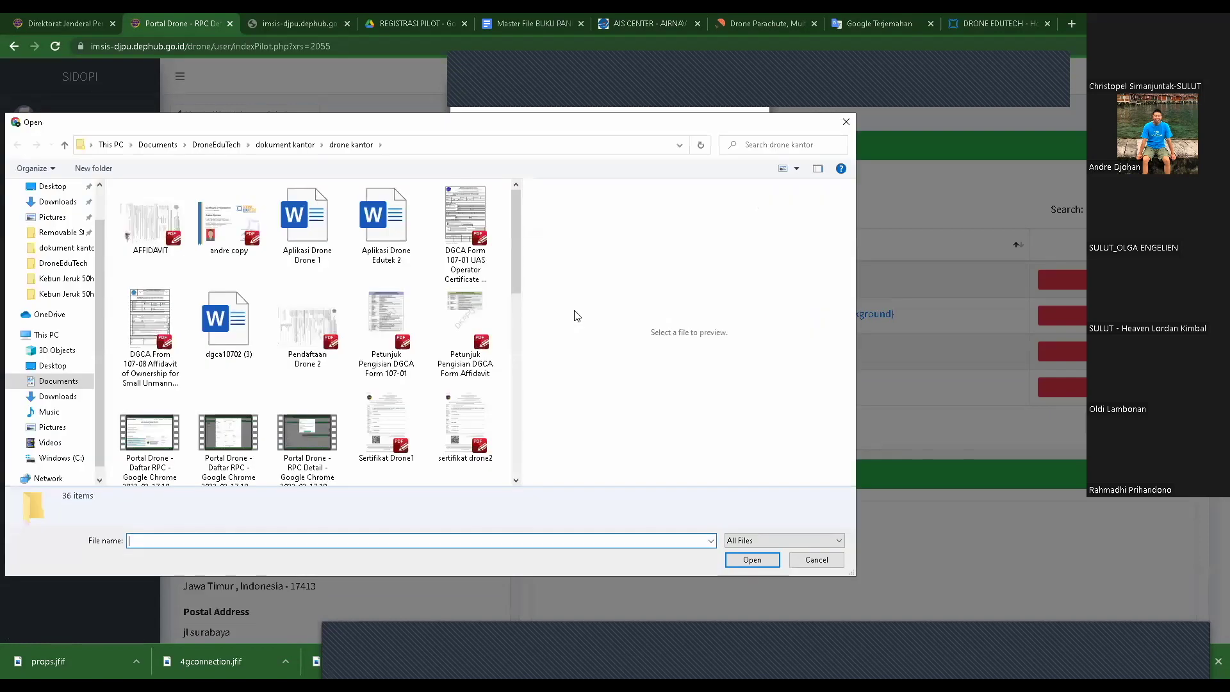
{"action": "left_click", "coordinate": [239, 230]}
{"action": "left_click_drag", "start_coordinate": [657, 480], "coordinate": [664, 486]}
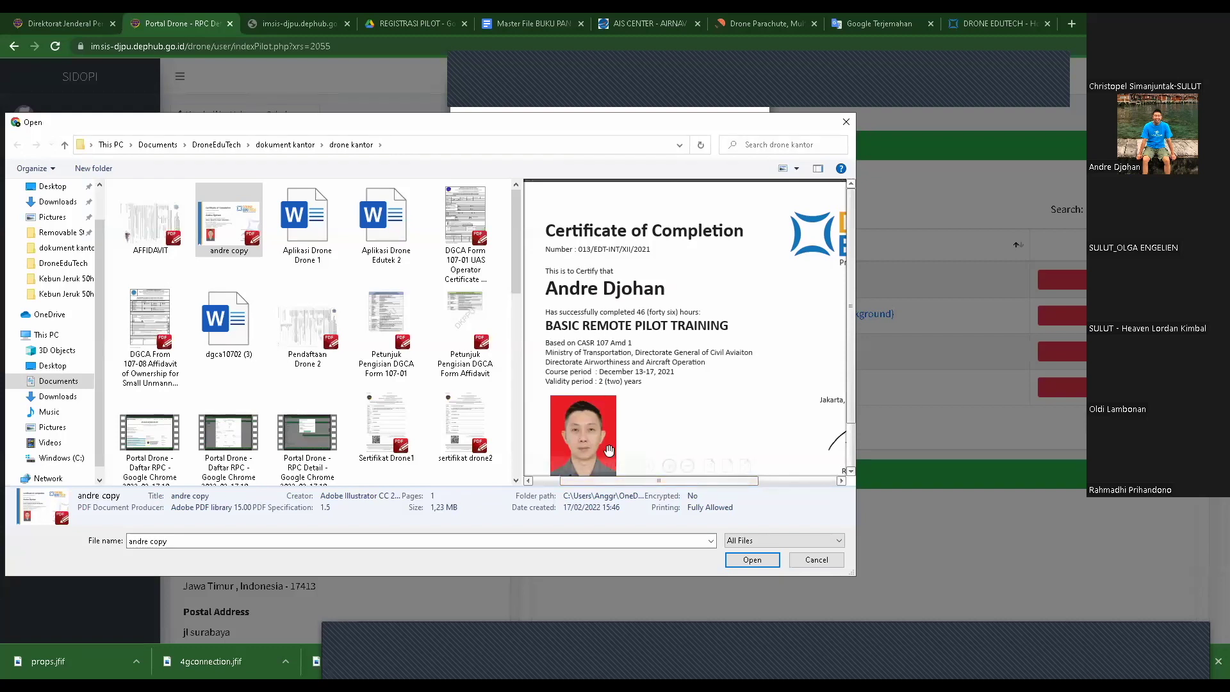
{"action": "mouse_move", "coordinate": [673, 477]}
{"action": "left_mouse_down"}
{"action": "mouse_move", "coordinate": [683, 478]}
{"action": "mouse_move", "coordinate": [636, 484]}
{"action": "left_mouse_up"}
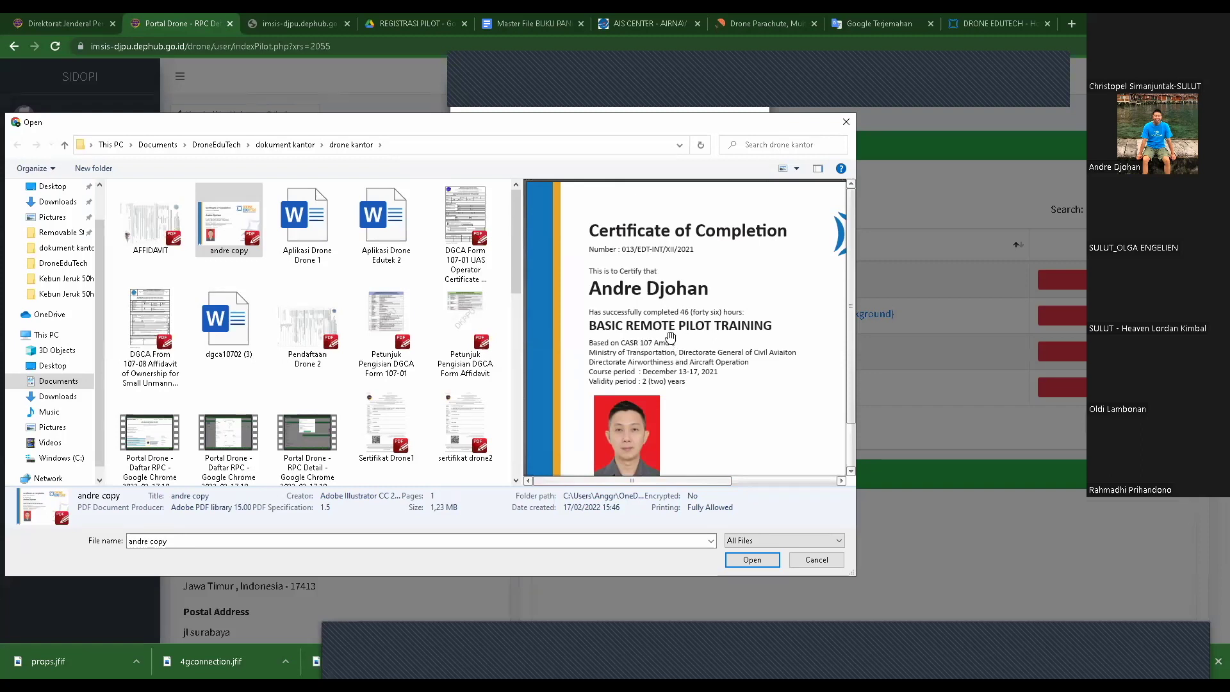
{"action": "left_click", "coordinate": [762, 560]}
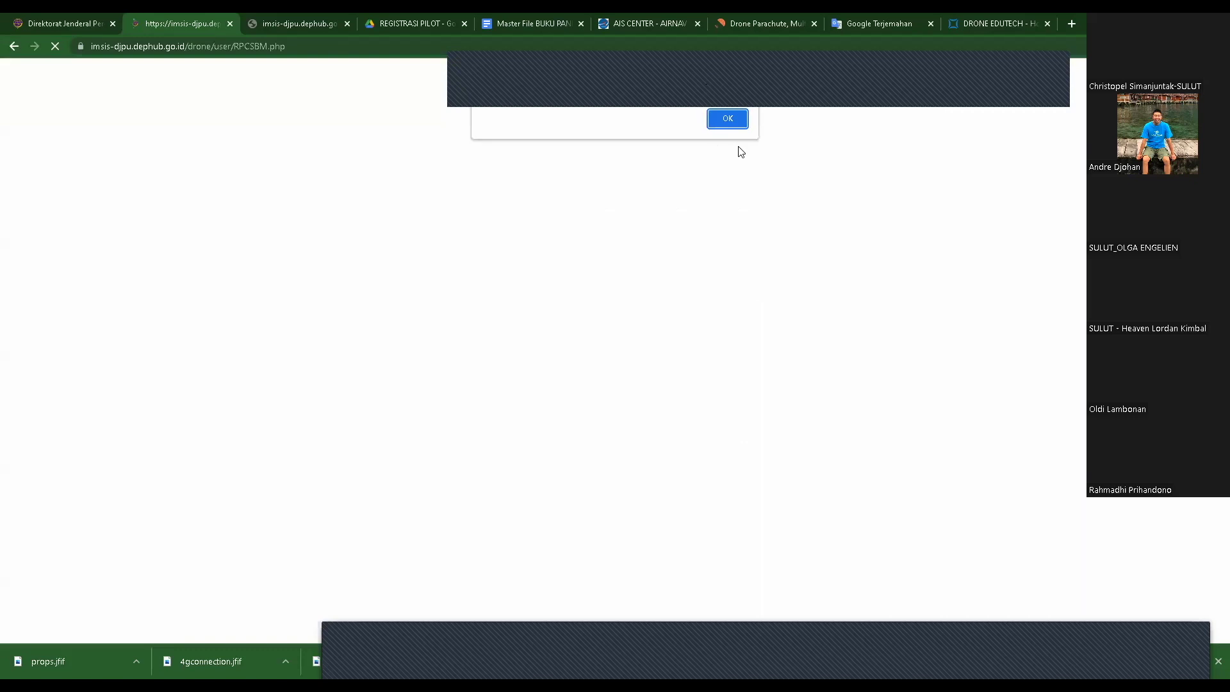
{"action": "left_click", "coordinate": [730, 118]}
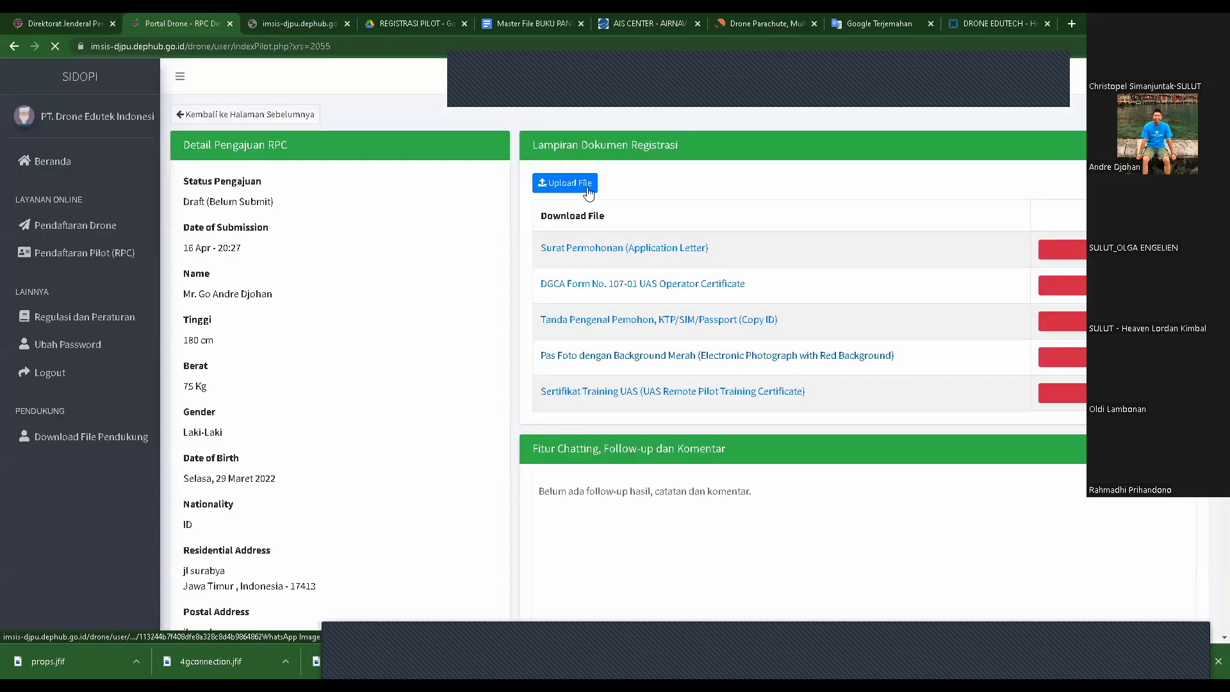
- Attach WhatsApp Image 16.00.12 as the Surat Keterangan Sehat doctor's health letter
{"action": "left_click", "coordinate": [588, 189]}
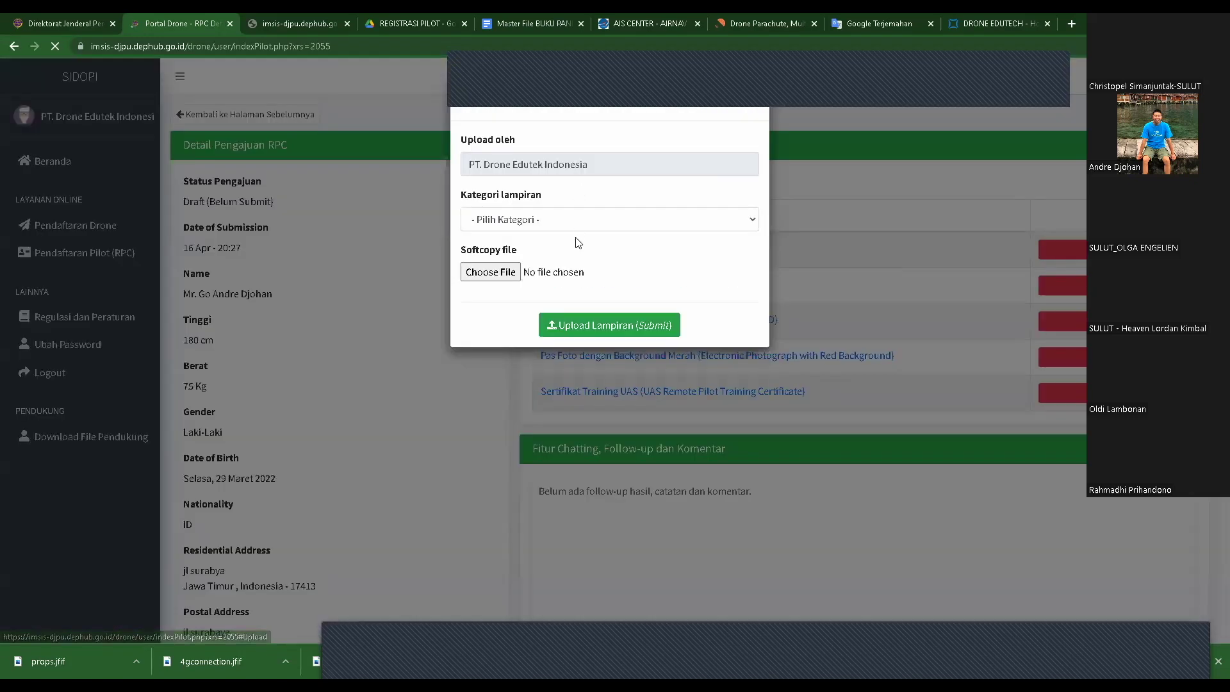
{"action": "left_click", "coordinate": [579, 221]}
{"action": "scroll", "coordinate": [558, 363], "scroll_direction": "down", "scroll_amount": 2}
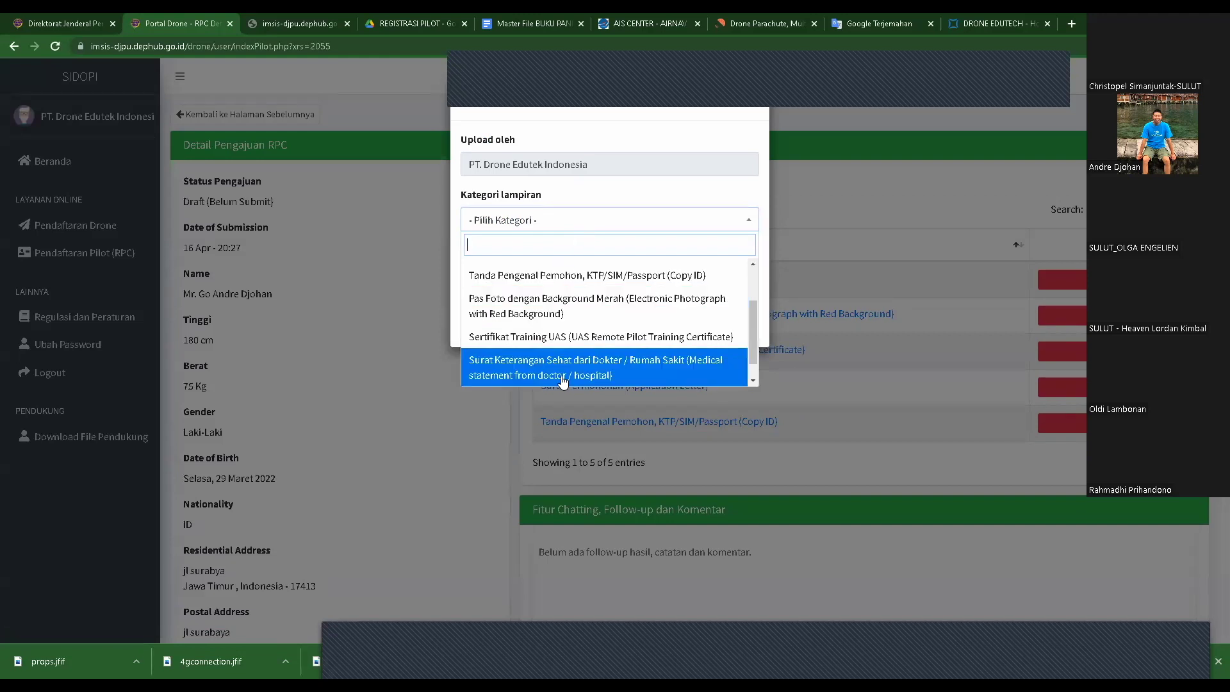
{"action": "left_click", "coordinate": [555, 373]}
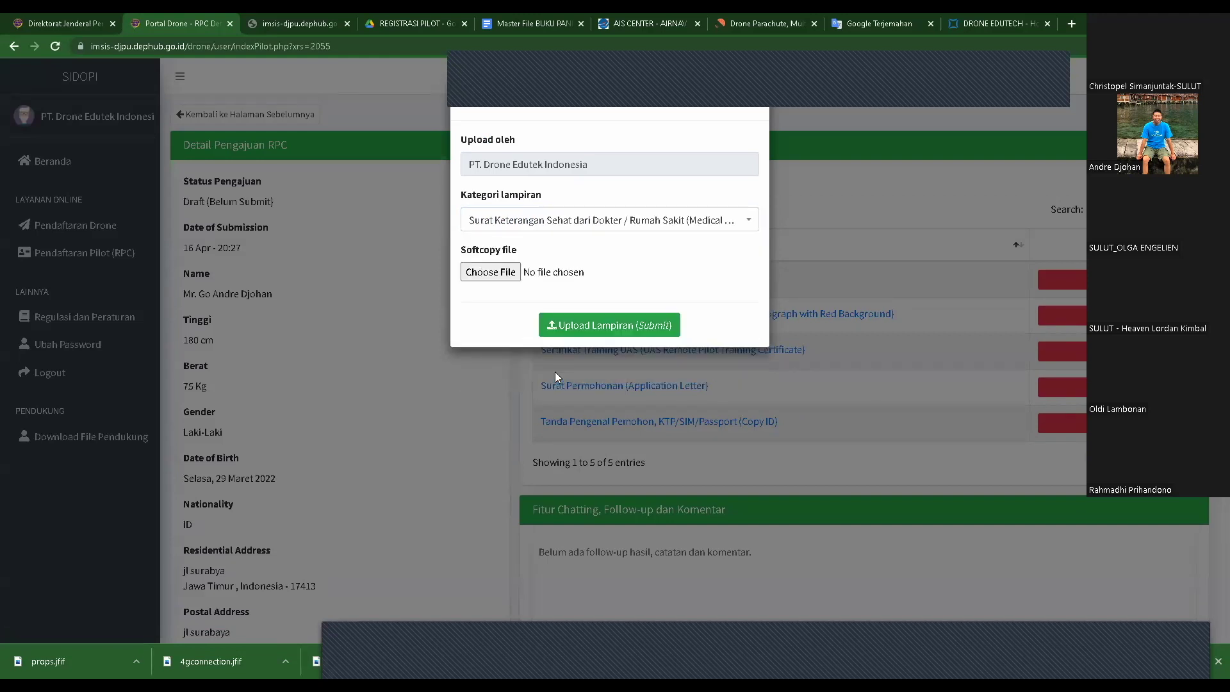
{"action": "left_click", "coordinate": [491, 272]}
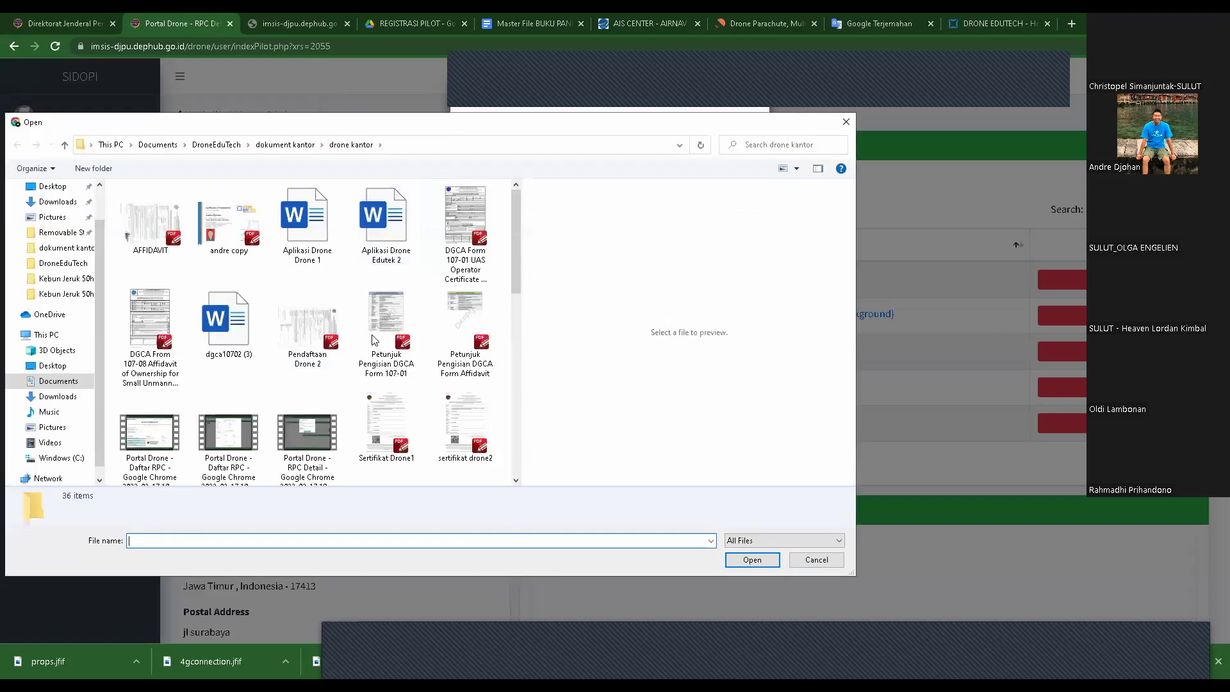
{"action": "scroll", "coordinate": [420, 318], "scroll_direction": "down", "scroll_amount": 5}
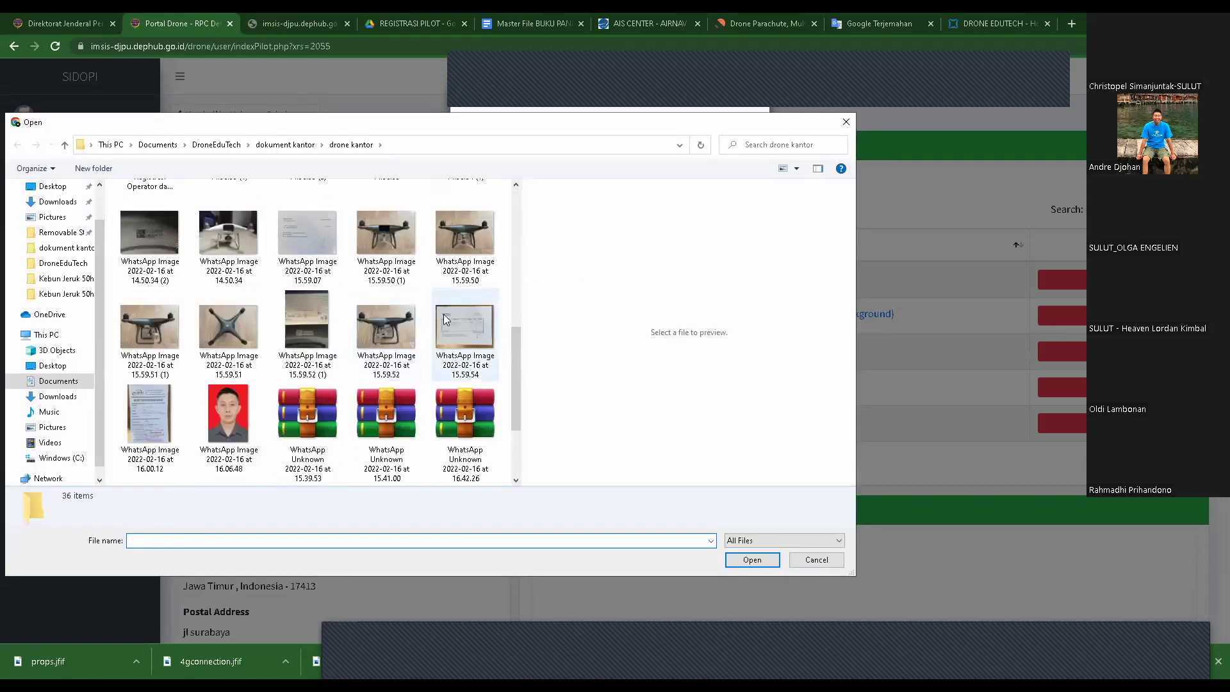
{"action": "left_click", "coordinate": [155, 408]}
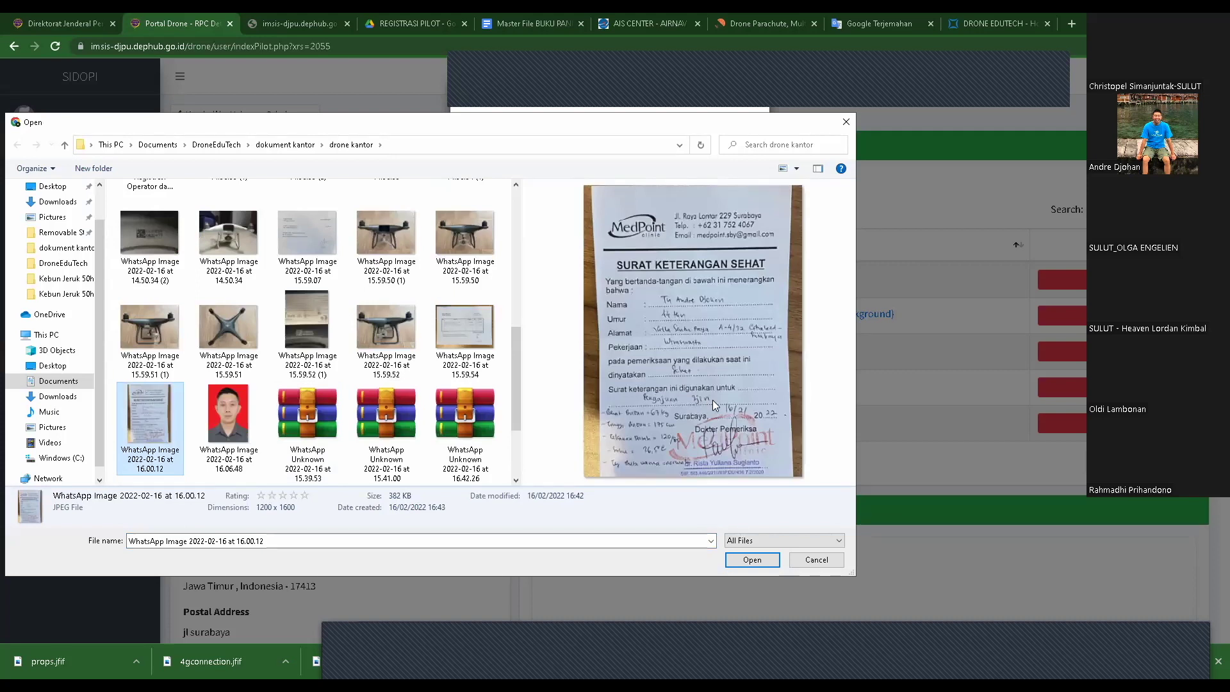
{"action": "left_click", "coordinate": [749, 560]}
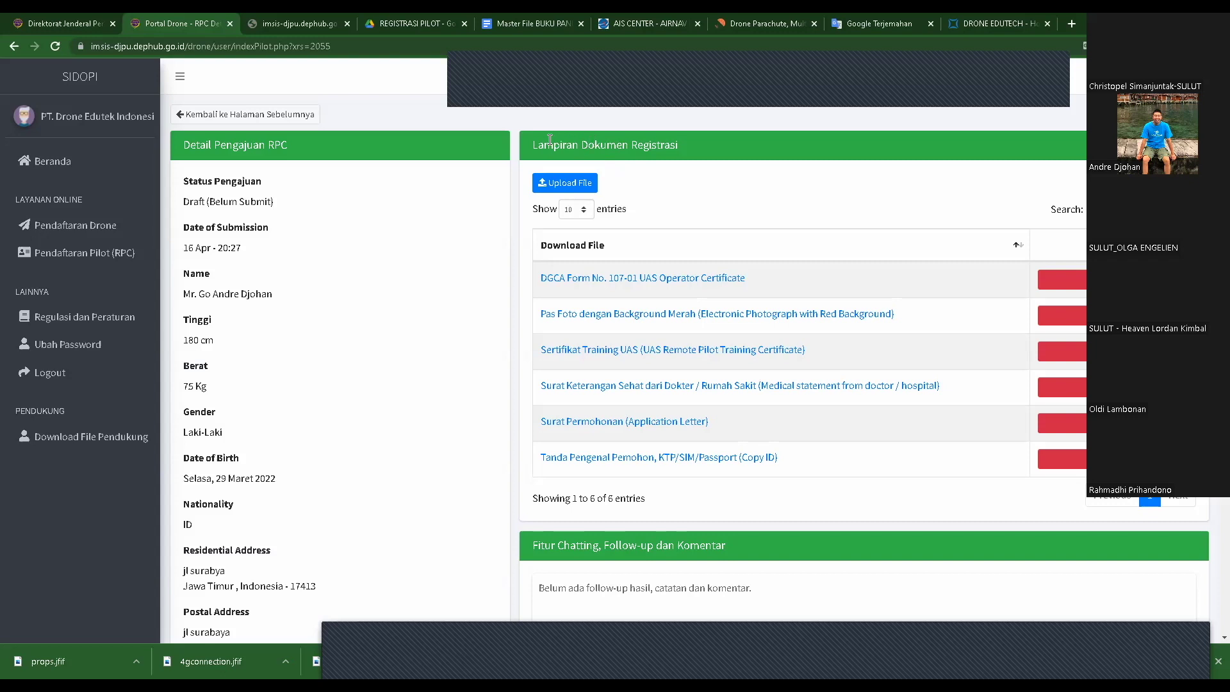
{"action": "left_click_drag", "start_coordinate": [534, 145], "coordinate": [672, 146]}
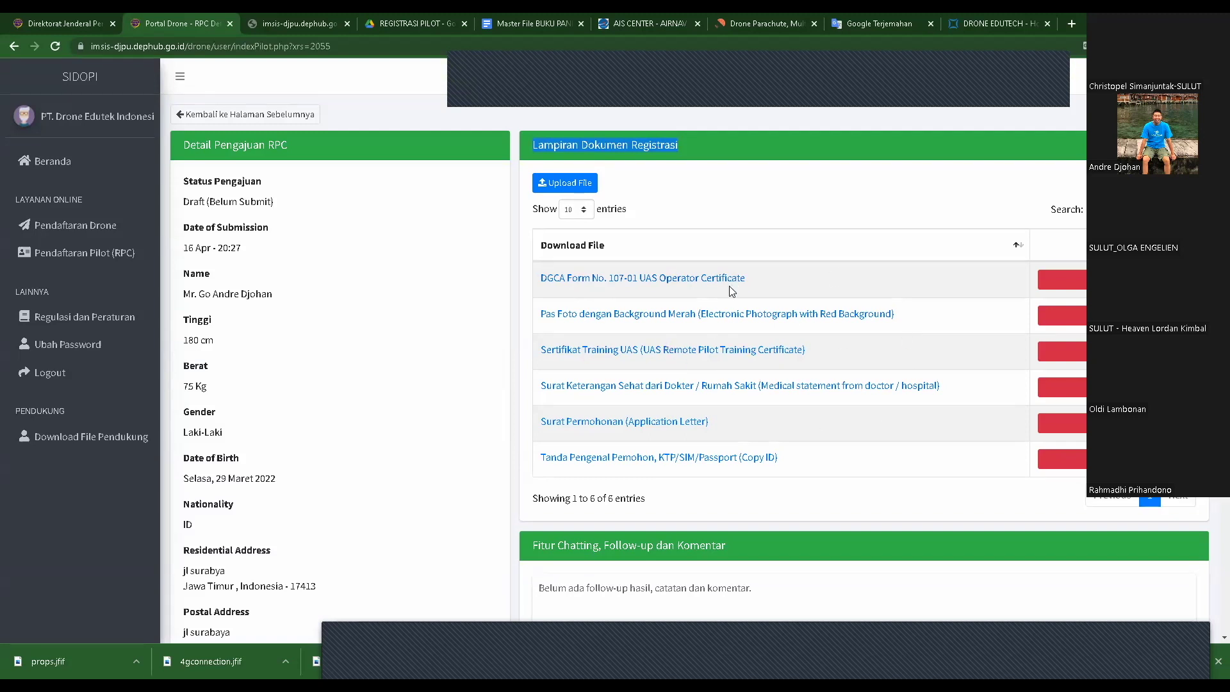
{"action": "scroll", "coordinate": [731, 297], "scroll_direction": "down", "scroll_amount": 1}
{"action": "scroll", "coordinate": [731, 297], "scroll_direction": "down", "scroll_amount": 5}
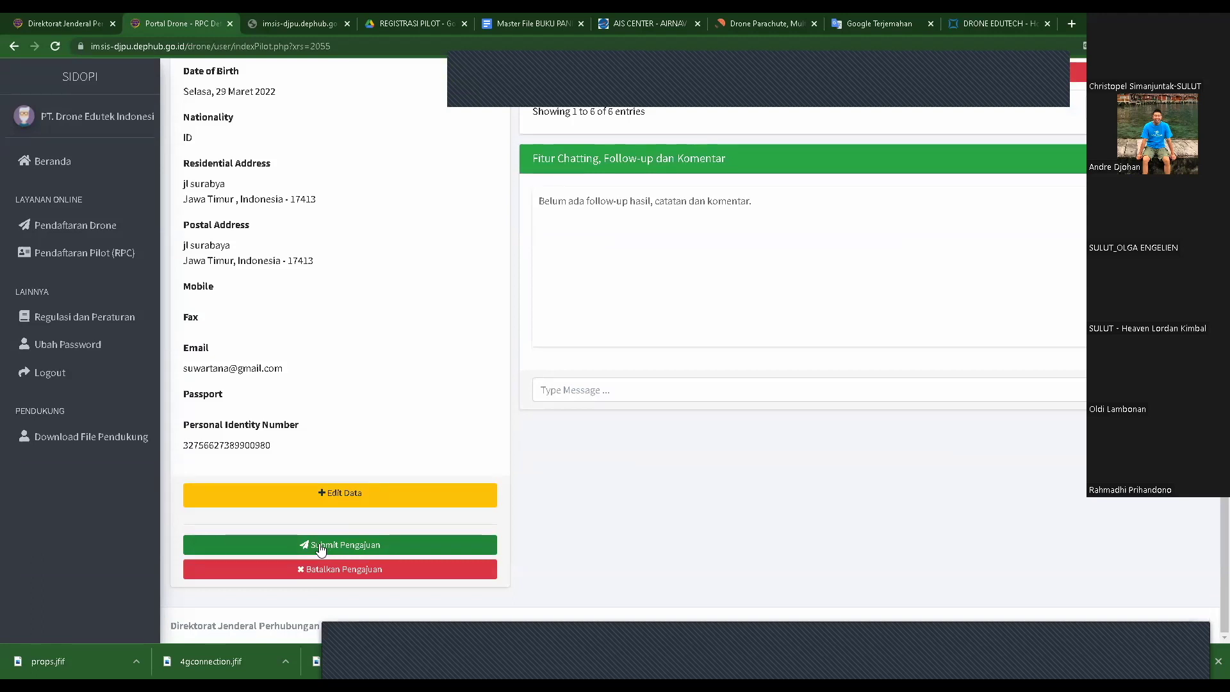
{"action": "scroll", "coordinate": [873, 343], "scroll_direction": "up", "scroll_amount": 6}
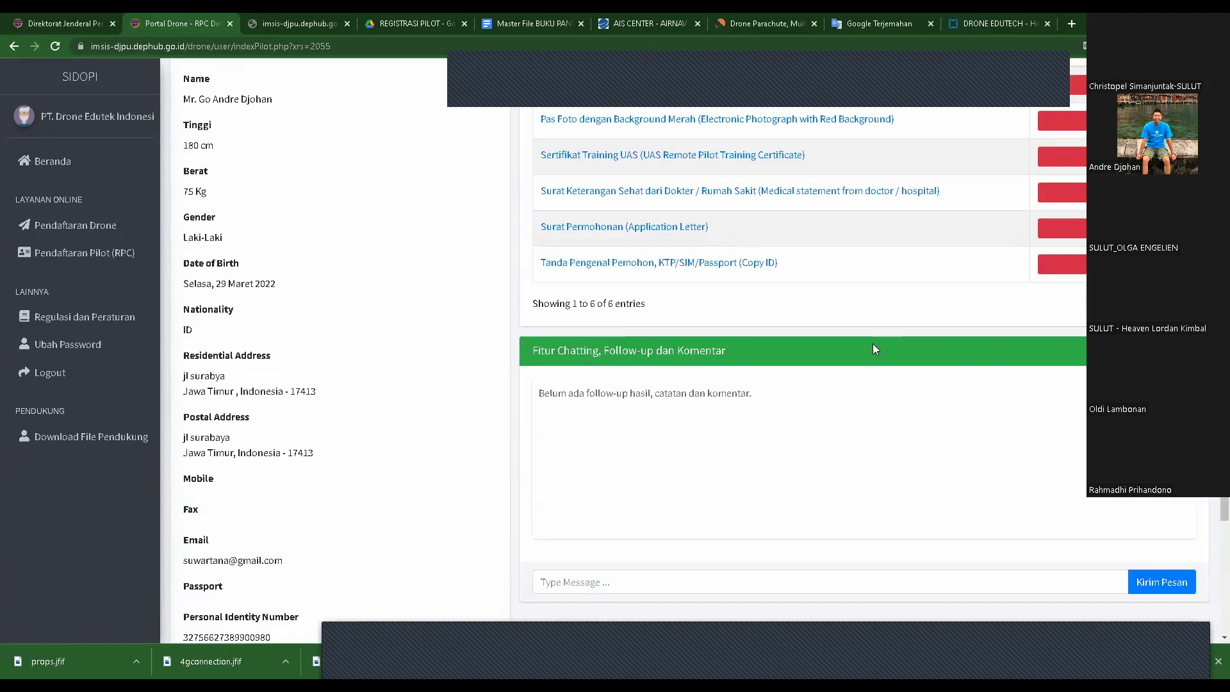
{"action": "left_click", "coordinate": [782, 187]}
{"action": "scroll", "coordinate": [777, 189], "scroll_direction": "down", "scroll_amount": 1}
{"action": "scroll", "coordinate": [778, 194], "scroll_direction": "up", "scroll_amount": 1}
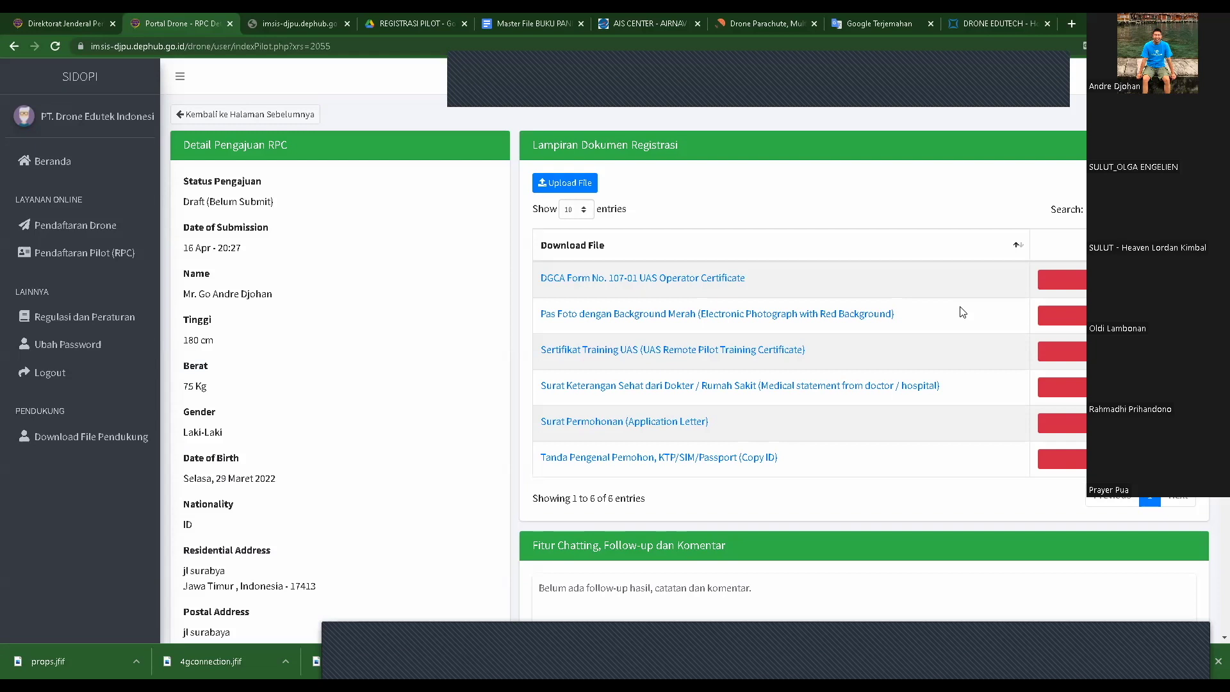
{"action": "scroll", "coordinate": [961, 312], "scroll_direction": "down", "scroll_amount": 6}
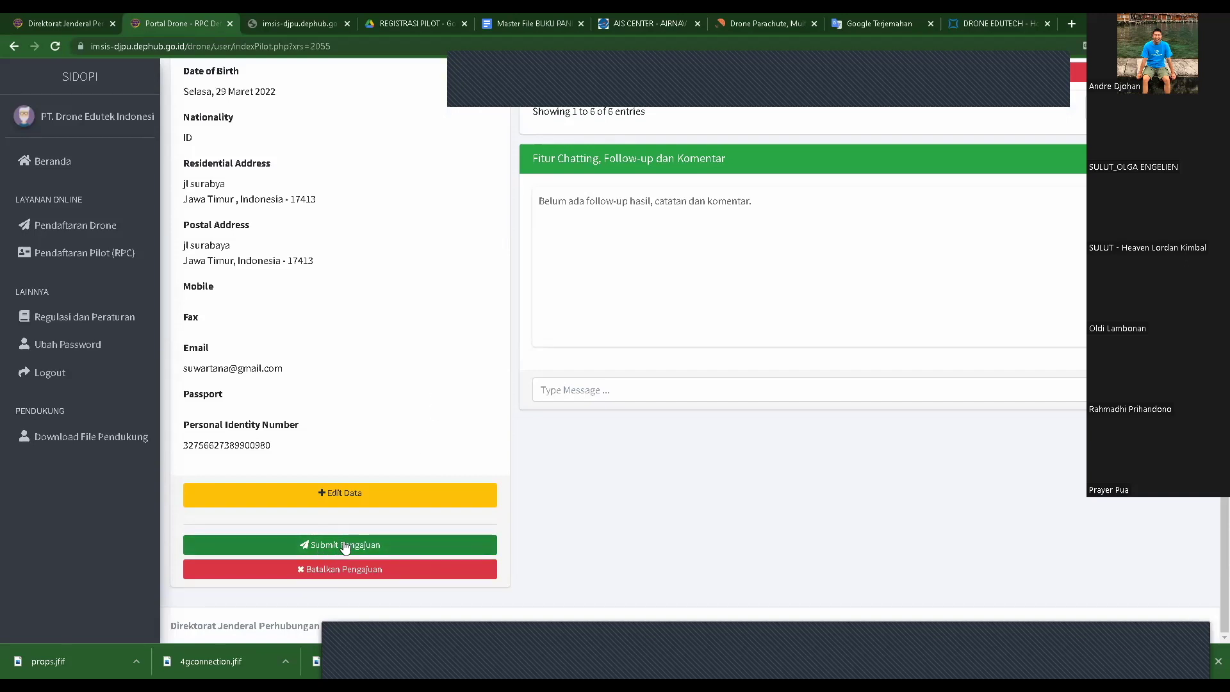
{"action": "scroll", "coordinate": [725, 317], "scroll_direction": "up", "scroll_amount": 6}
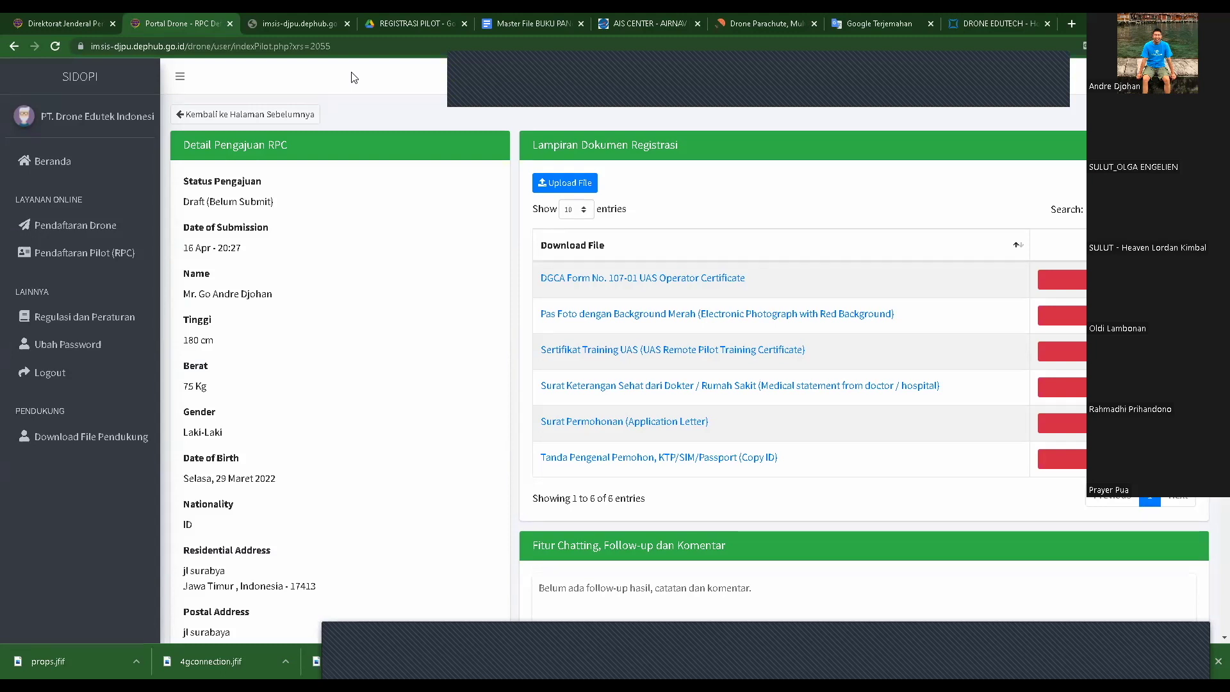
{"action": "scroll", "coordinate": [419, 221], "scroll_direction": "down", "scroll_amount": 4}
{"action": "scroll", "coordinate": [419, 221], "scroll_direction": "down", "scroll_amount": 2}
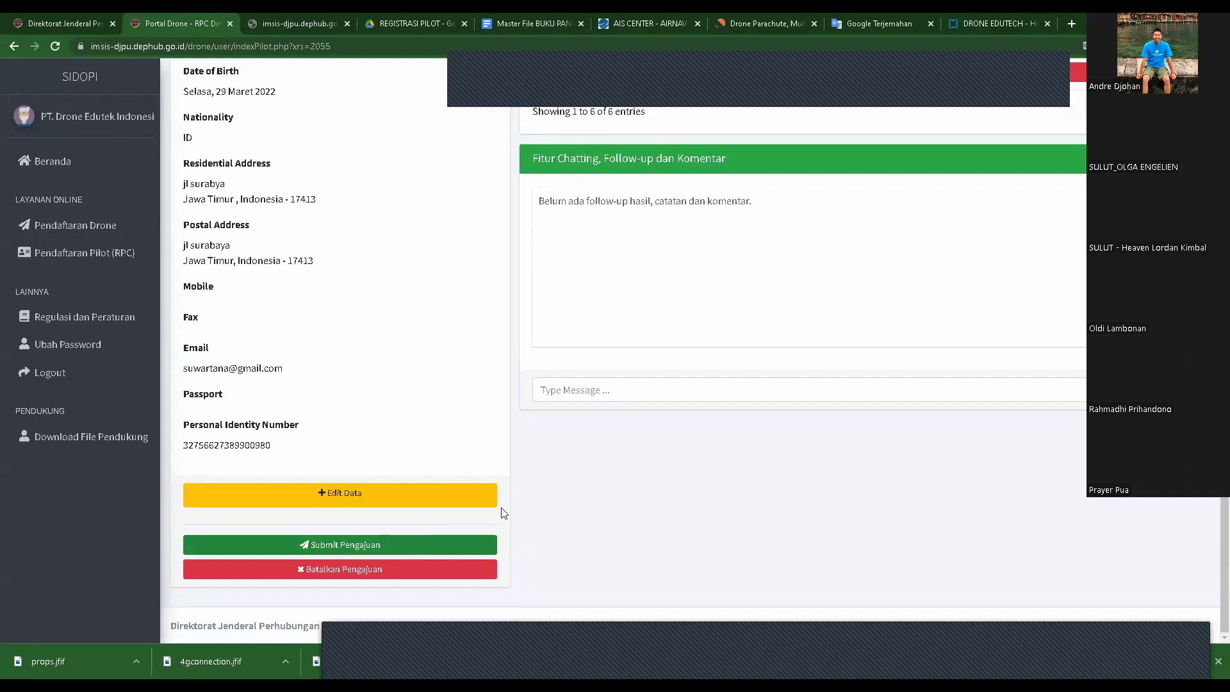
{"action": "scroll", "coordinate": [820, 306], "scroll_direction": "up", "scroll_amount": 3}
{"action": "scroll", "coordinate": [819, 301], "scroll_direction": "up", "scroll_amount": 3}
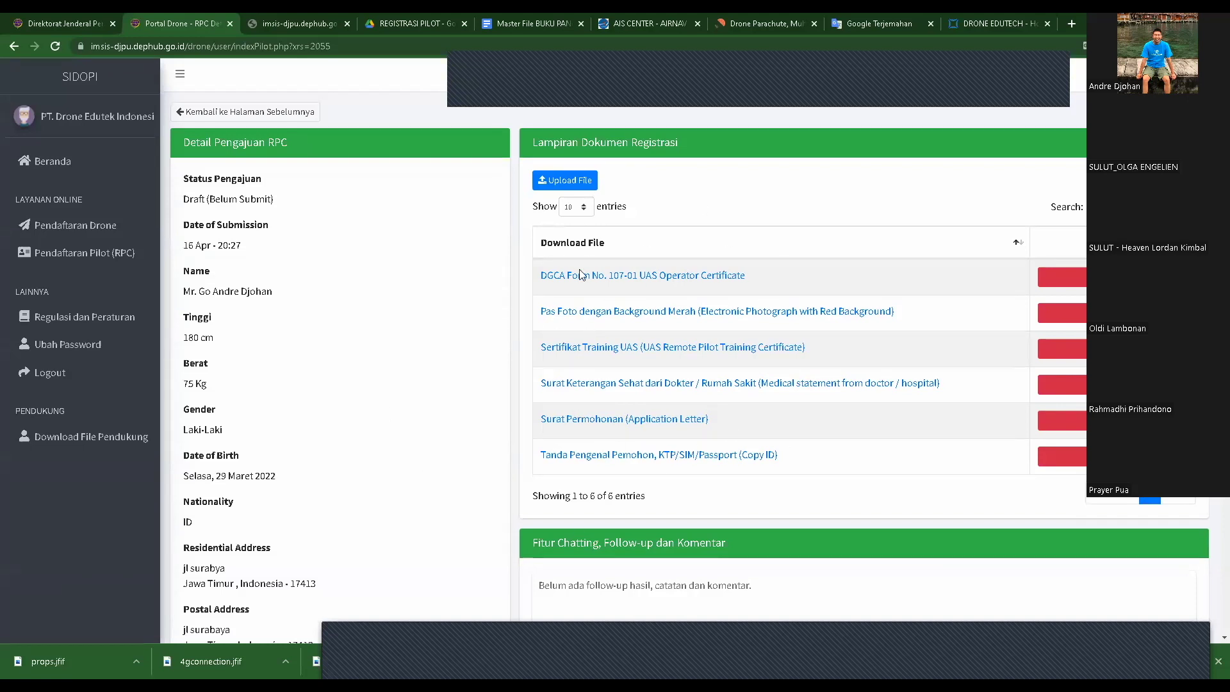
{"action": "scroll", "coordinate": [501, 322], "scroll_direction": "down", "scroll_amount": 4}
{"action": "scroll", "coordinate": [501, 322], "scroll_direction": "down", "scroll_amount": 2}
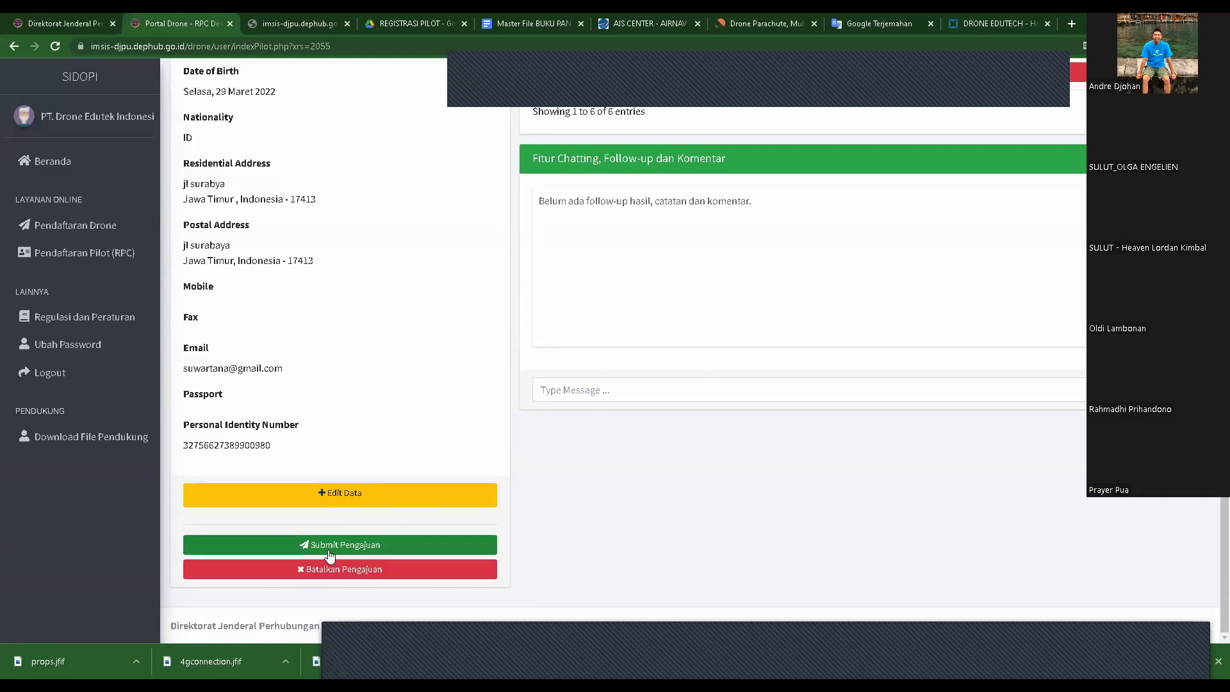
{"action": "scroll", "coordinate": [846, 470], "scroll_direction": "up", "scroll_amount": 6}
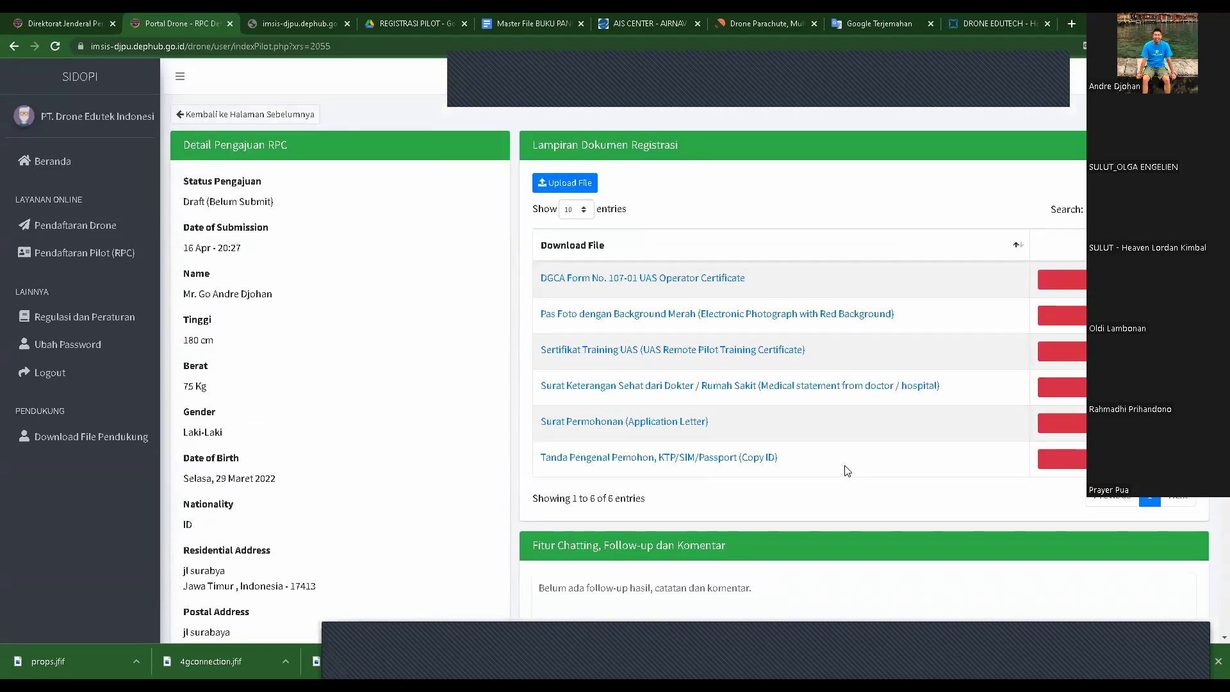
{"action": "left_click", "coordinate": [282, 114]}
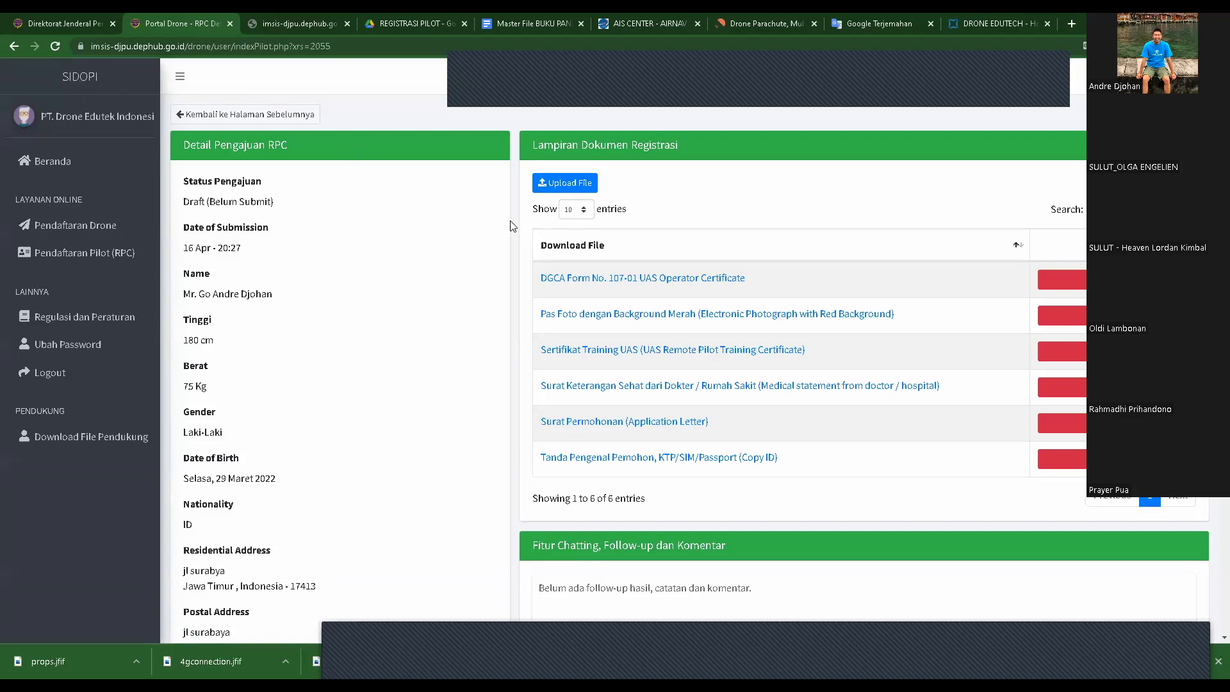
{"action": "scroll", "coordinate": [741, 308], "scroll_direction": "down", "scroll_amount": 2}
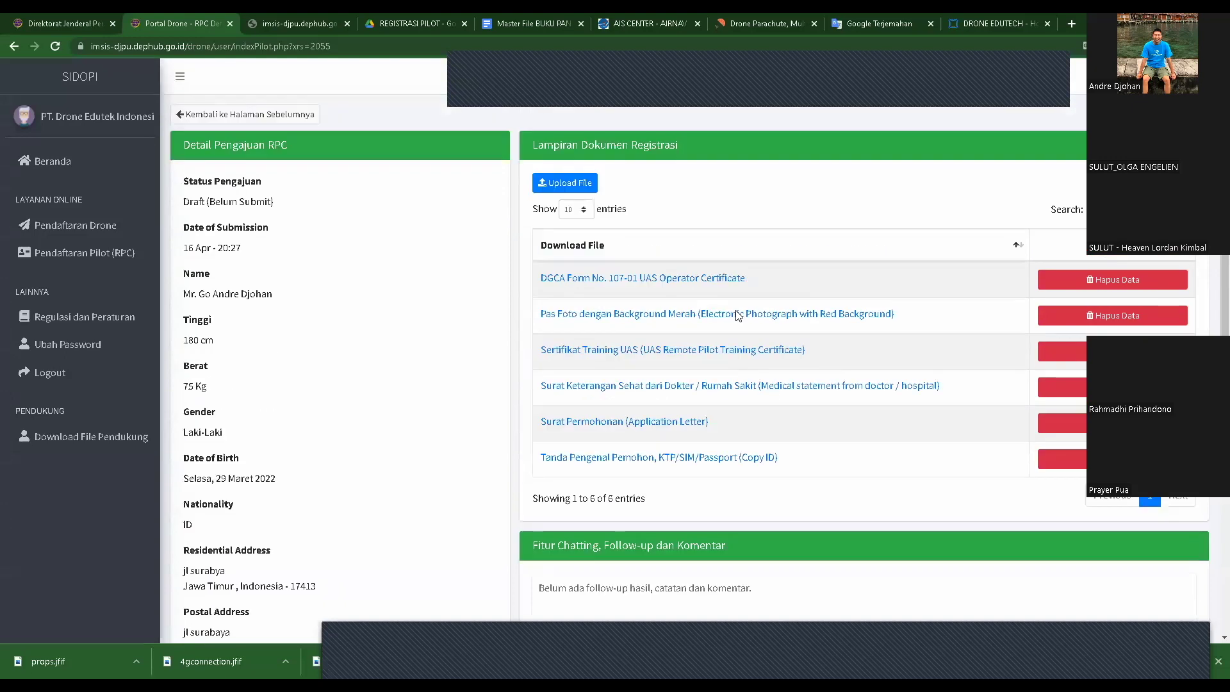
{"action": "scroll", "coordinate": [737, 316], "scroll_direction": "down", "scroll_amount": 1}
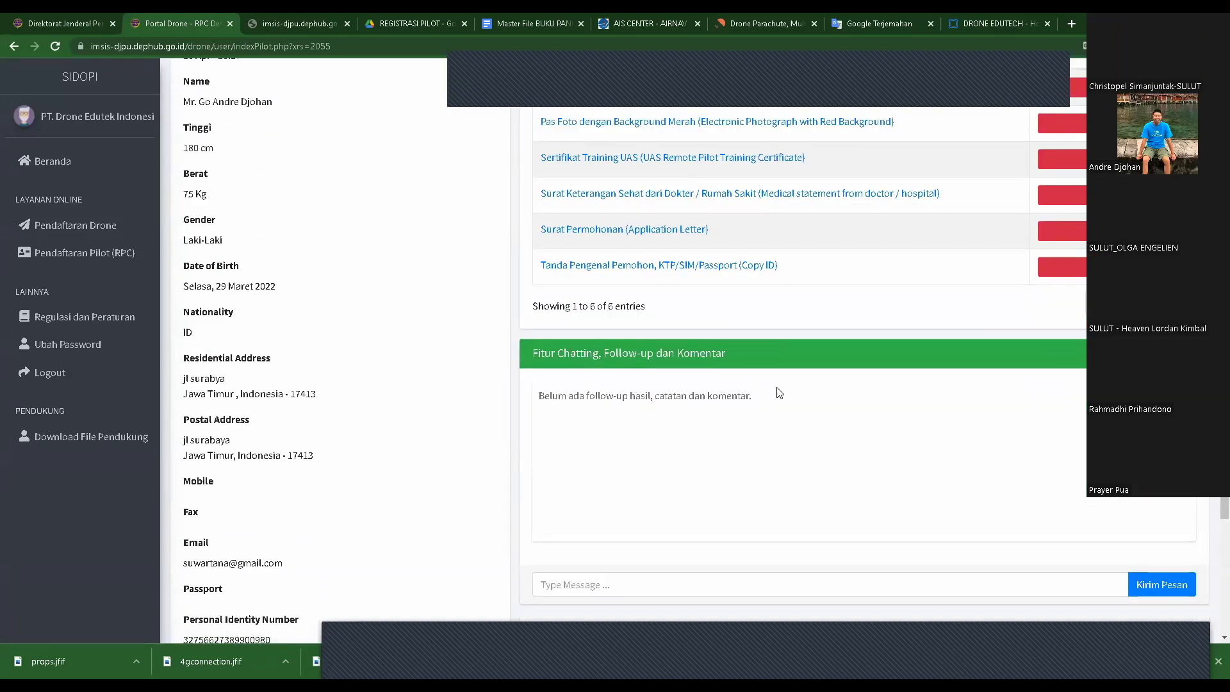
{"action": "scroll", "coordinate": [775, 397], "scroll_direction": "down", "scroll_amount": 2}
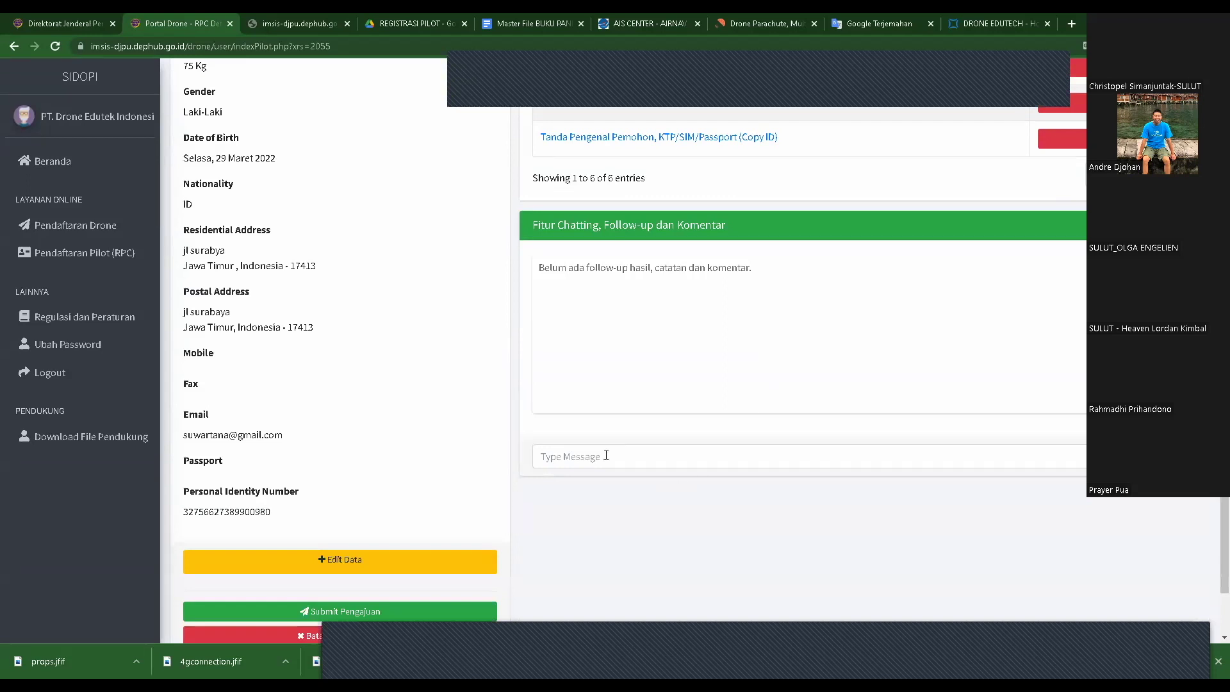
{"action": "scroll", "coordinate": [800, 241], "scroll_direction": "up", "scroll_amount": 1}
{"action": "scroll", "coordinate": [801, 246], "scroll_direction": "up", "scroll_amount": 3}
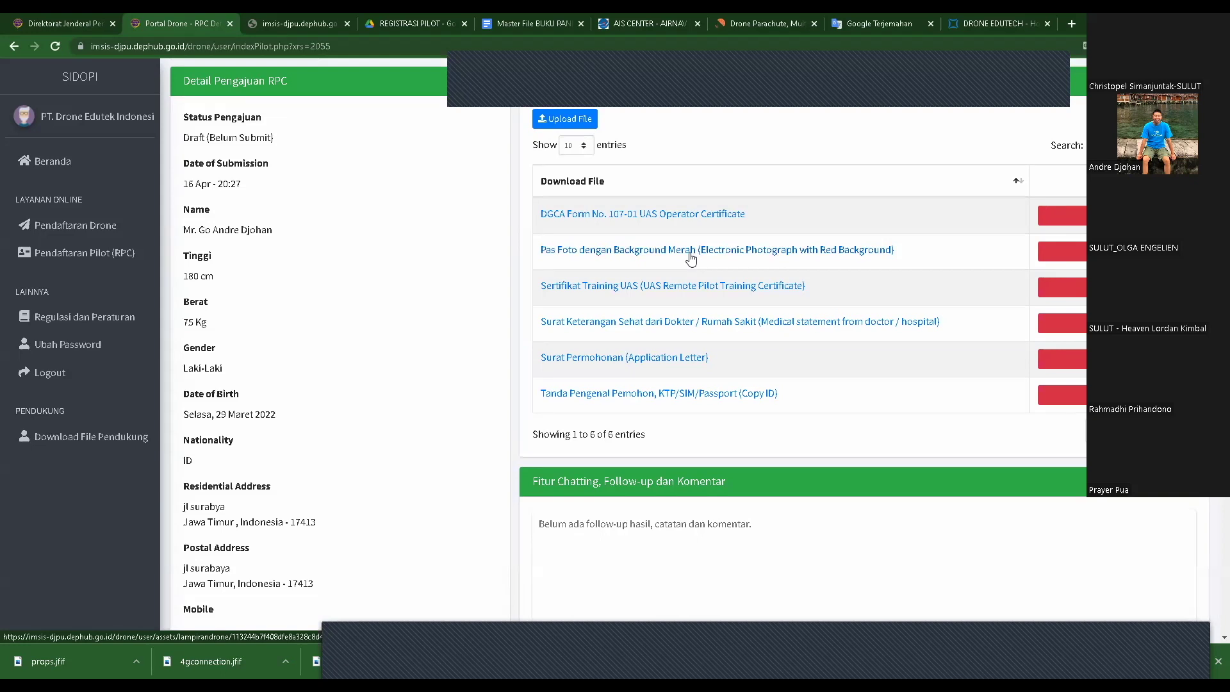
{"action": "scroll", "coordinate": [691, 259], "scroll_direction": "down", "scroll_amount": 4}
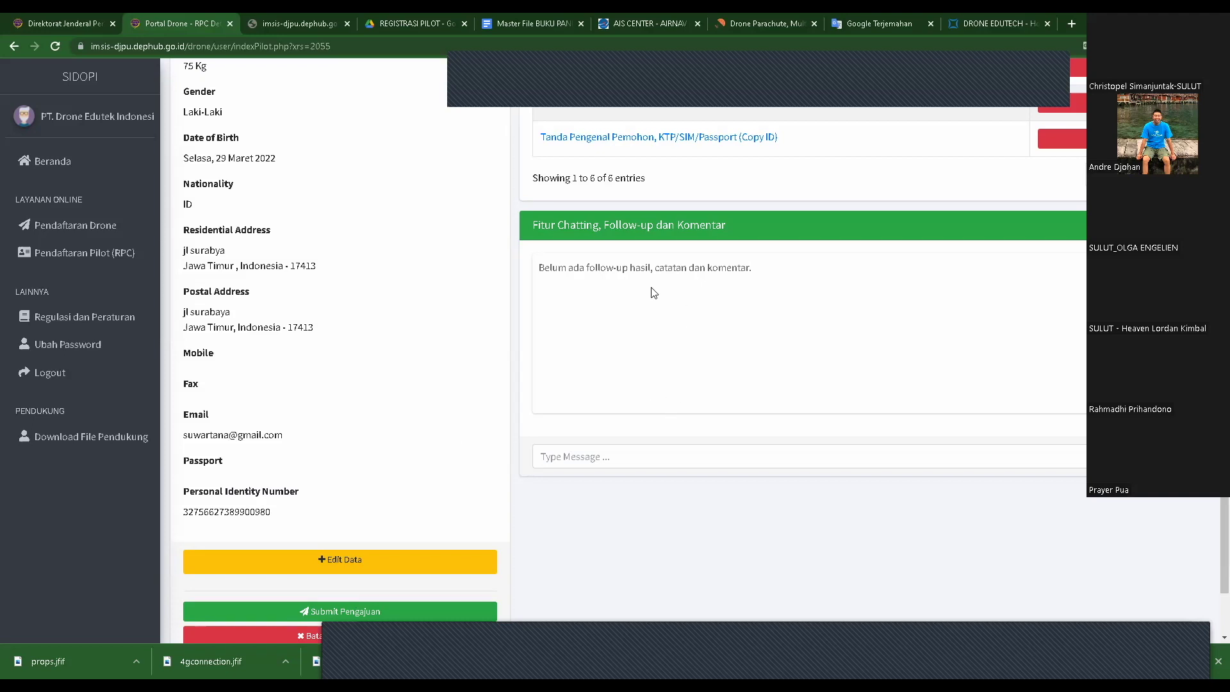
{"action": "left_click", "coordinate": [615, 457]}
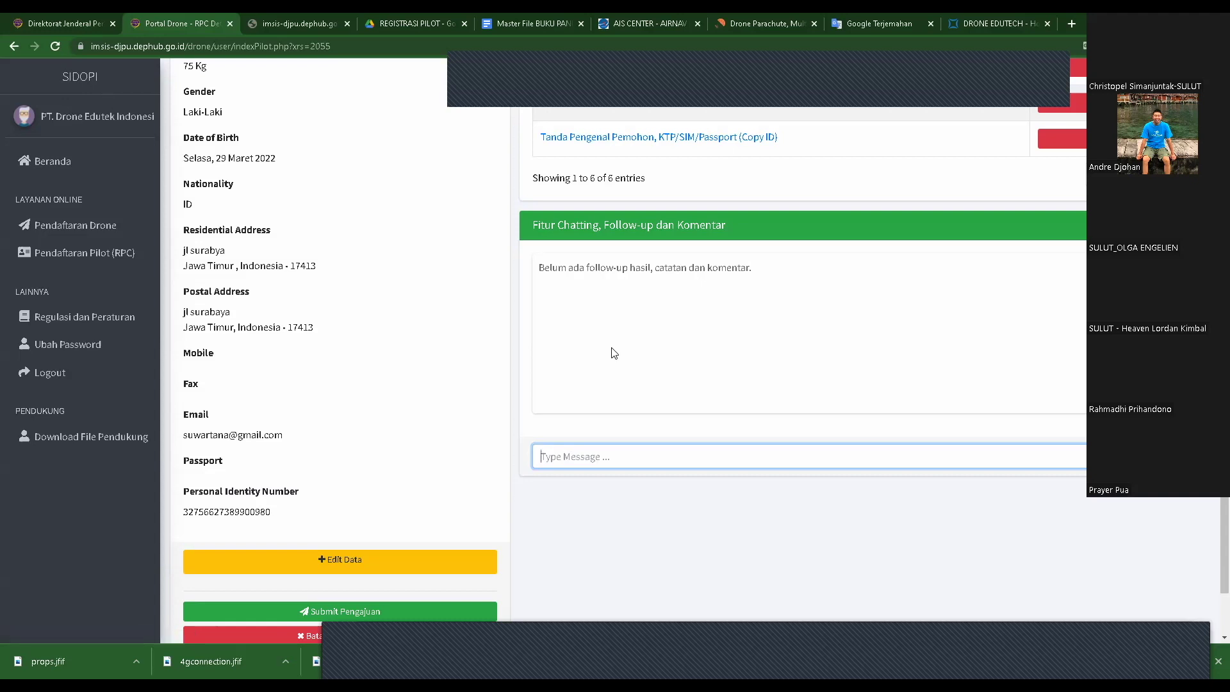
{"action": "left_click", "coordinate": [612, 271]}
{"action": "left_click", "coordinate": [588, 460]}
{"action": "scroll", "coordinate": [957, 503], "scroll_direction": "up", "scroll_amount": 5}
{"action": "scroll", "coordinate": [838, 428], "scroll_direction": "down", "scroll_amount": 5}
{"action": "scroll", "coordinate": [838, 429], "scroll_direction": "up", "scroll_amount": 5}
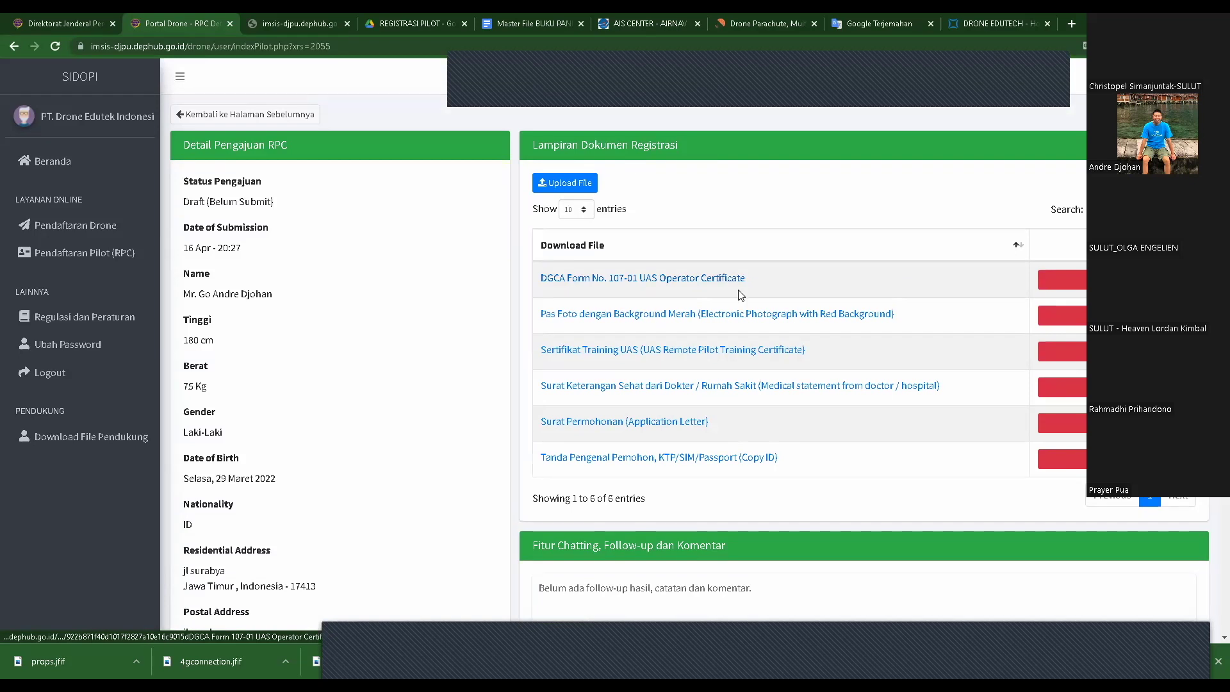
{"action": "scroll", "coordinate": [769, 324], "scroll_direction": "down", "scroll_amount": 6}
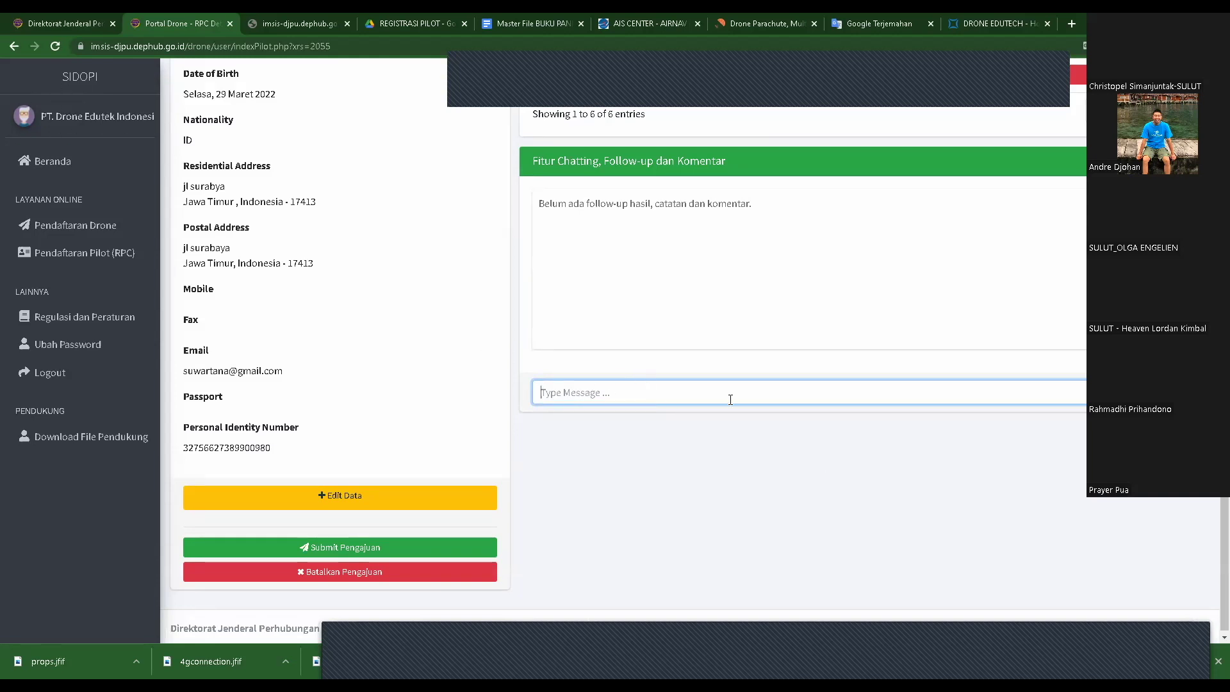
{"action": "scroll", "coordinate": [788, 417], "scroll_direction": "up", "scroll_amount": 4}
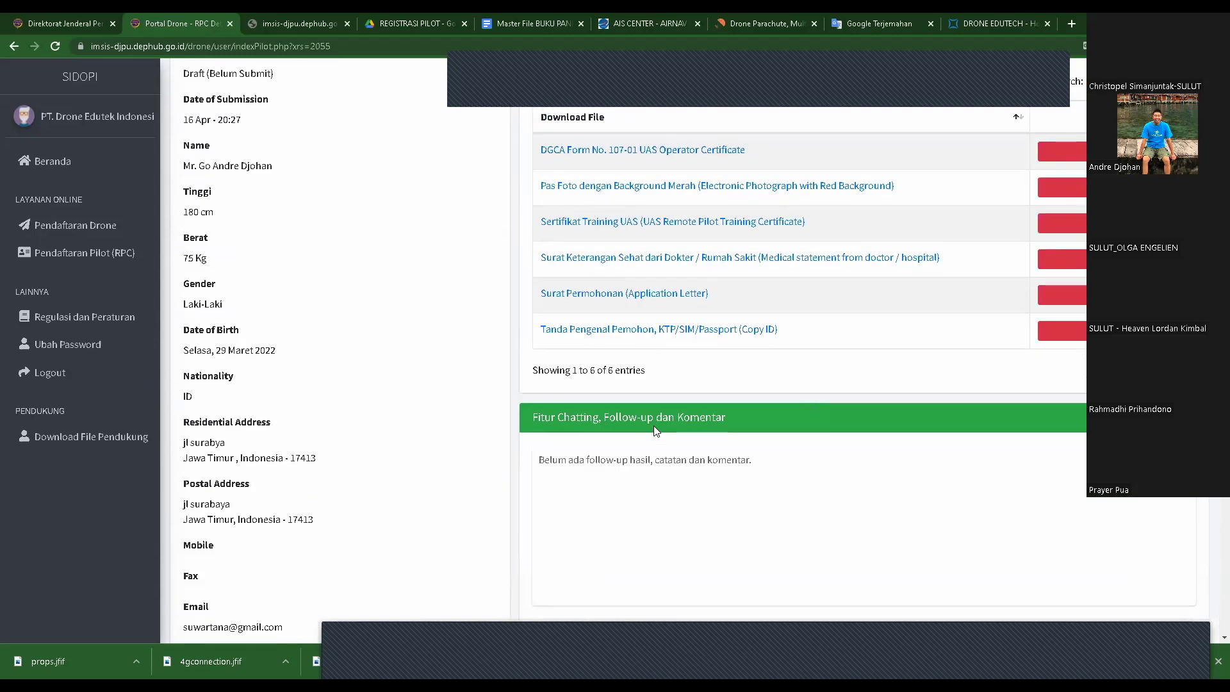
{"action": "scroll", "coordinate": [654, 425], "scroll_direction": "down", "scroll_amount": 4}
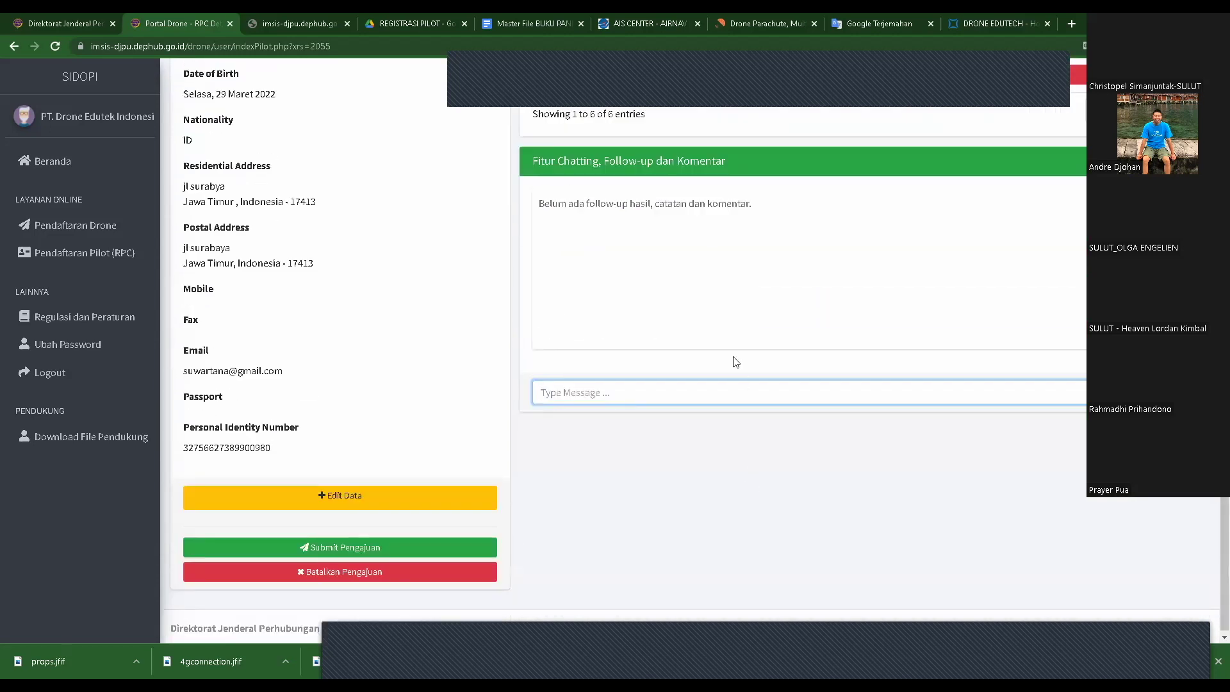
{"action": "scroll", "coordinate": [758, 372], "scroll_direction": "up", "scroll_amount": 1}
{"action": "scroll", "coordinate": [783, 401], "scroll_direction": "up", "scroll_amount": 1}
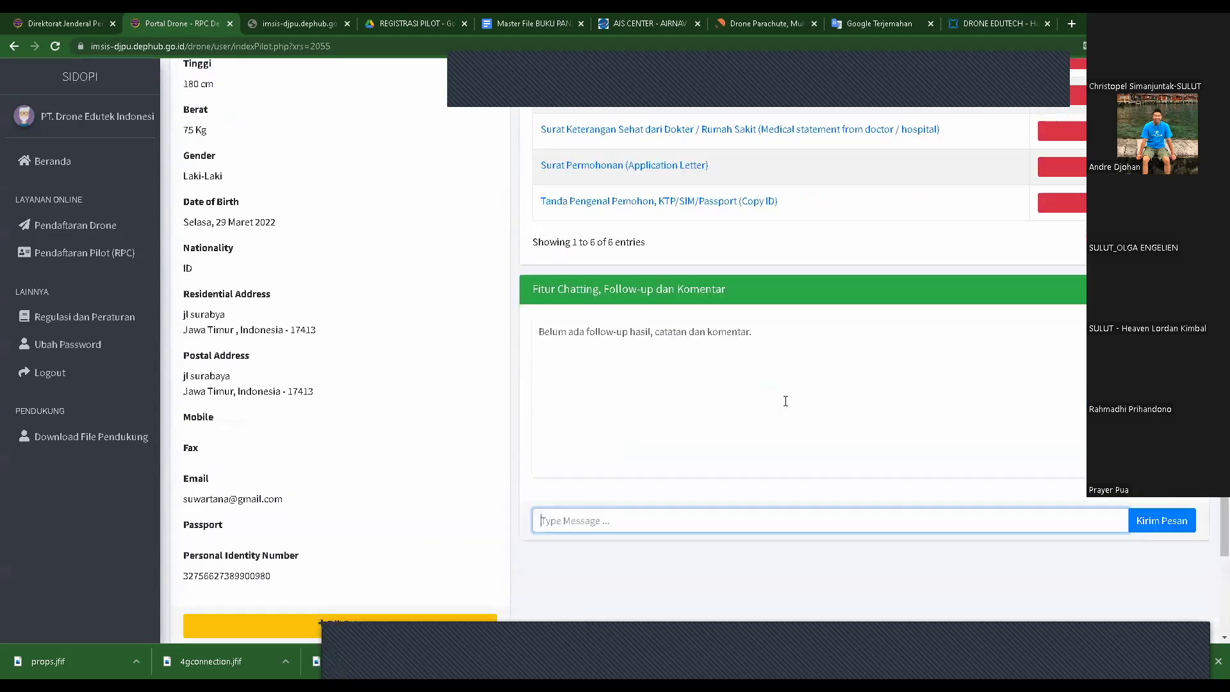
{"action": "scroll", "coordinate": [783, 401], "scroll_direction": "down", "scroll_amount": 2}
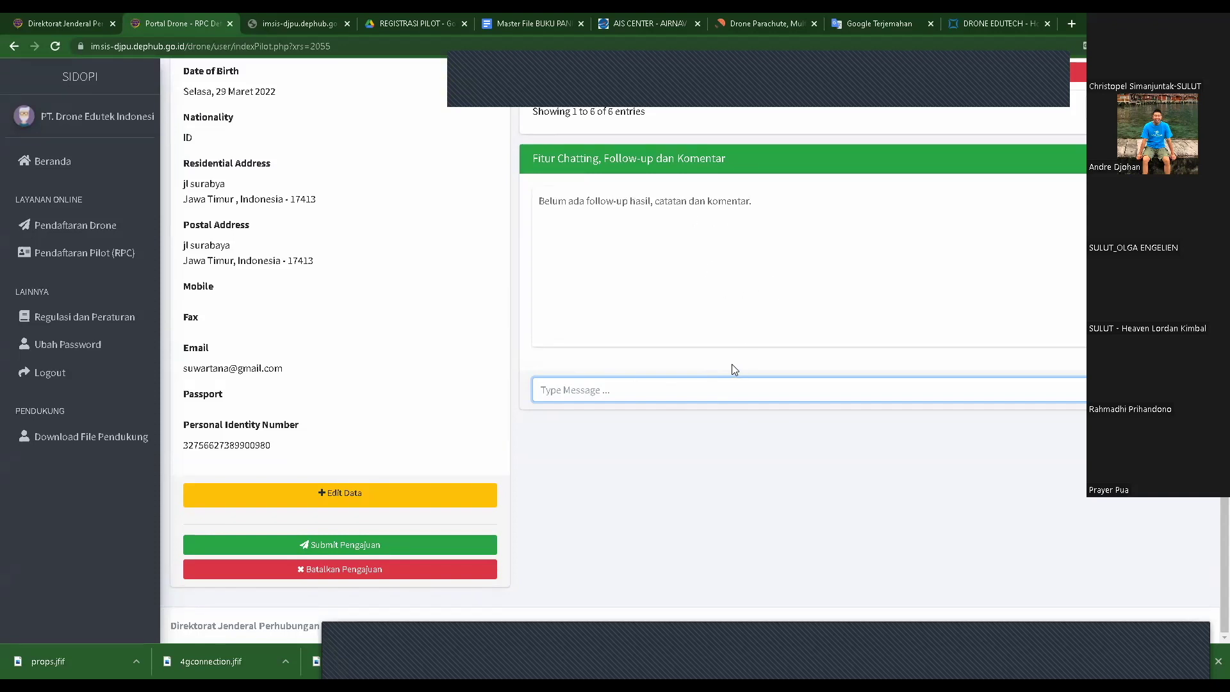
{"action": "scroll", "coordinate": [720, 308], "scroll_direction": "up", "scroll_amount": 5}
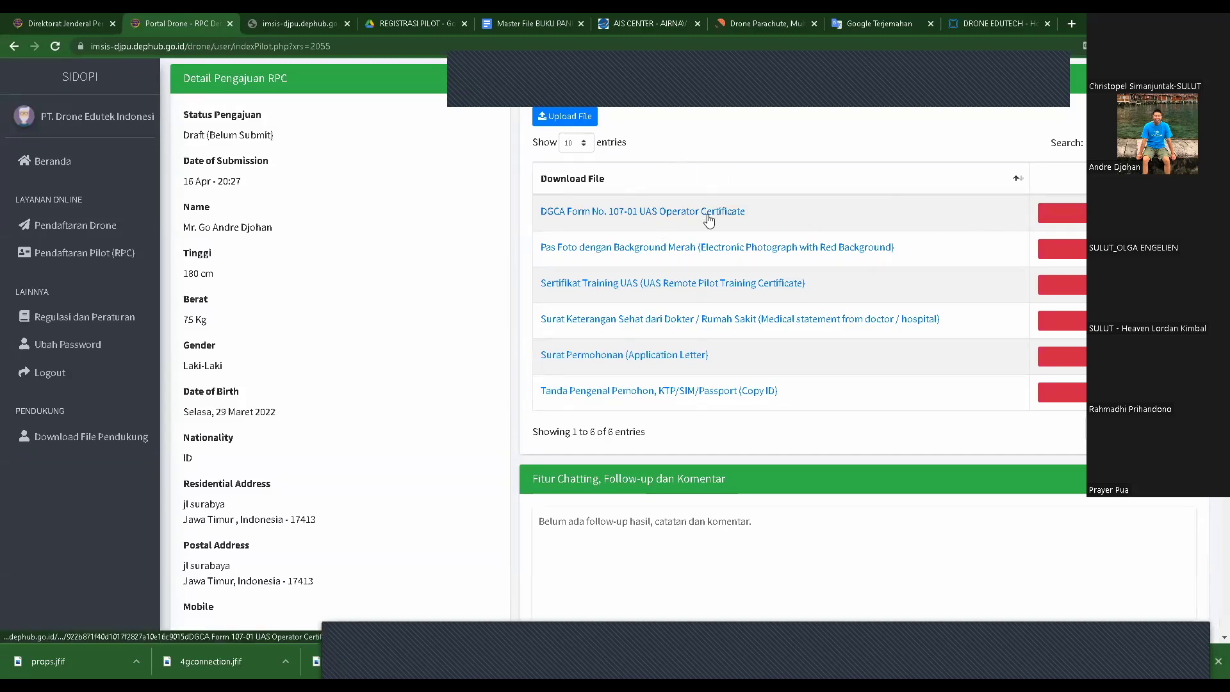
{"action": "left_click", "coordinate": [572, 119]}
{"action": "left_click", "coordinate": [567, 220]}
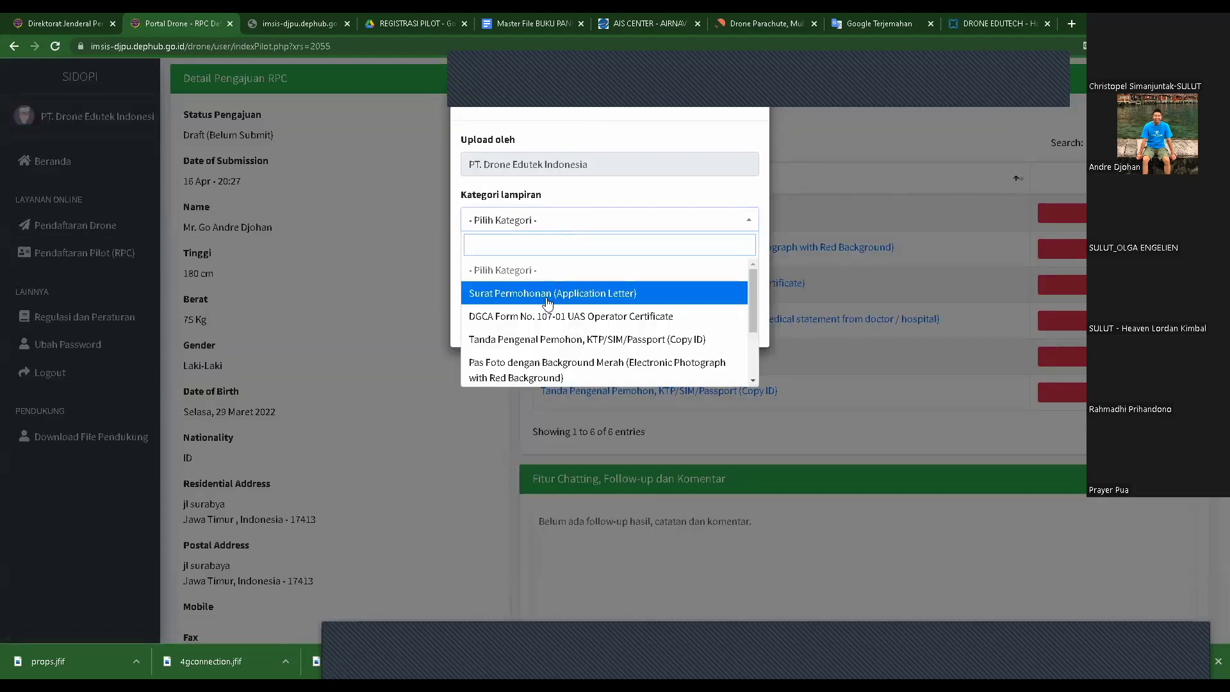
{"action": "left_click", "coordinate": [548, 317]}
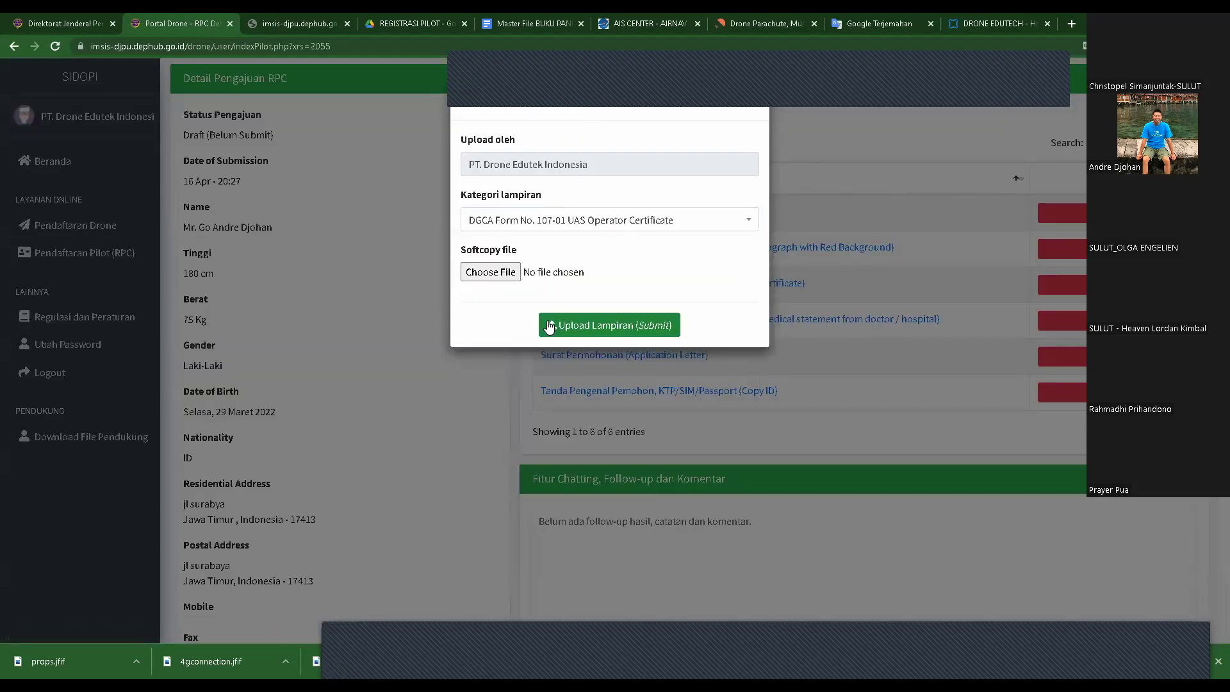
{"action": "left_click", "coordinate": [491, 272]}
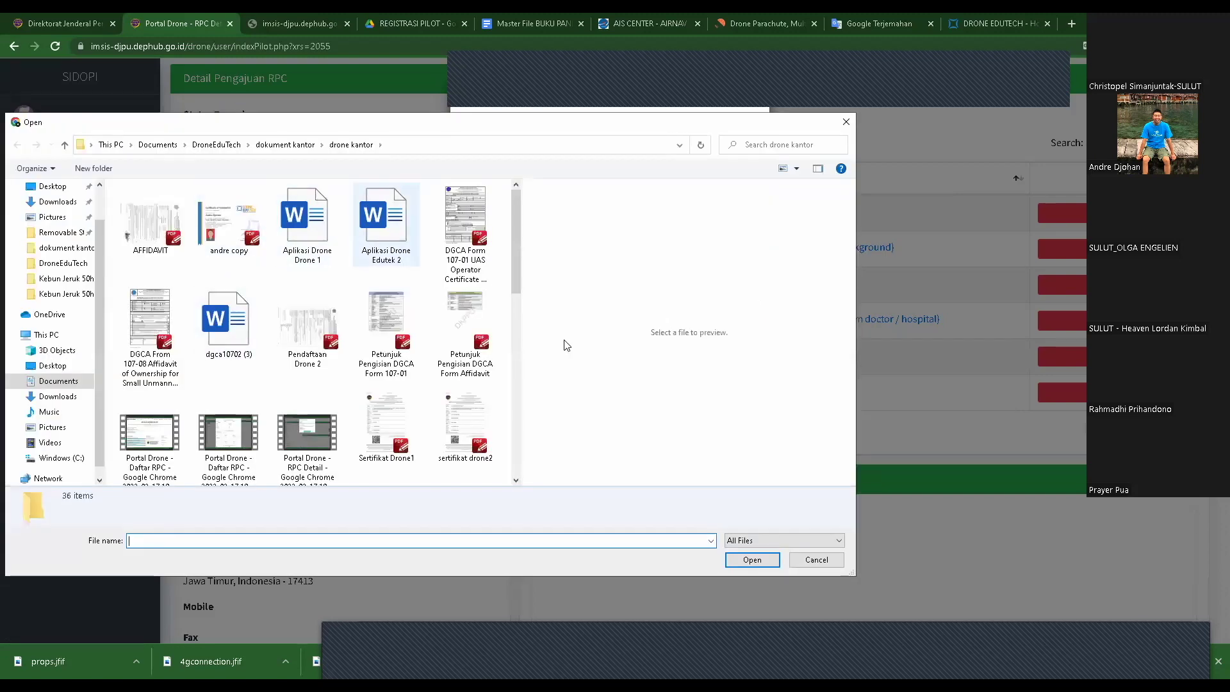
{"action": "left_click", "coordinate": [824, 564]}
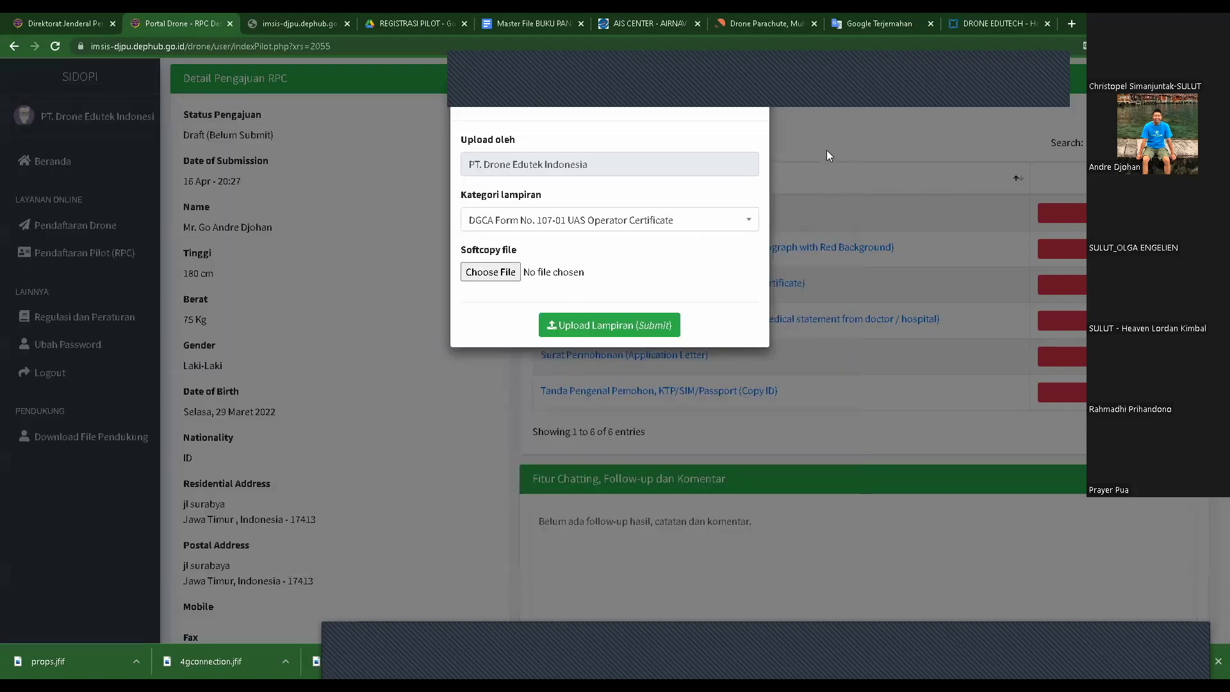
{"action": "left_click", "coordinate": [827, 150]}
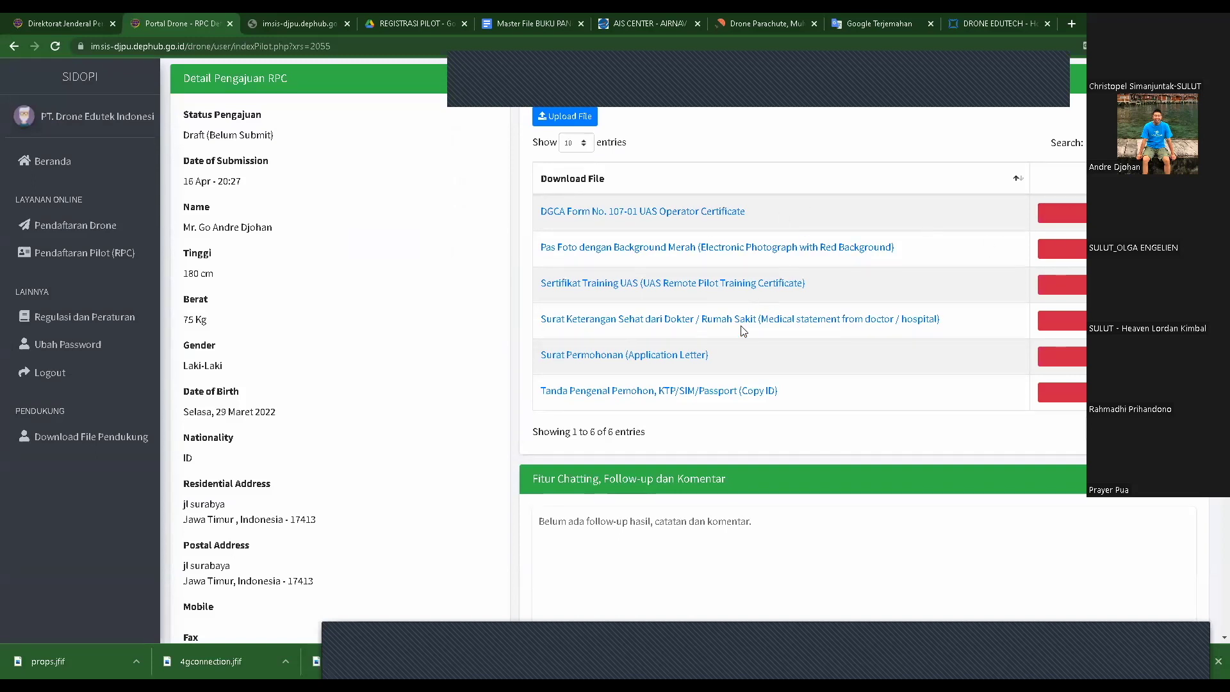
{"action": "scroll", "coordinate": [742, 329], "scroll_direction": "down", "scroll_amount": 5}
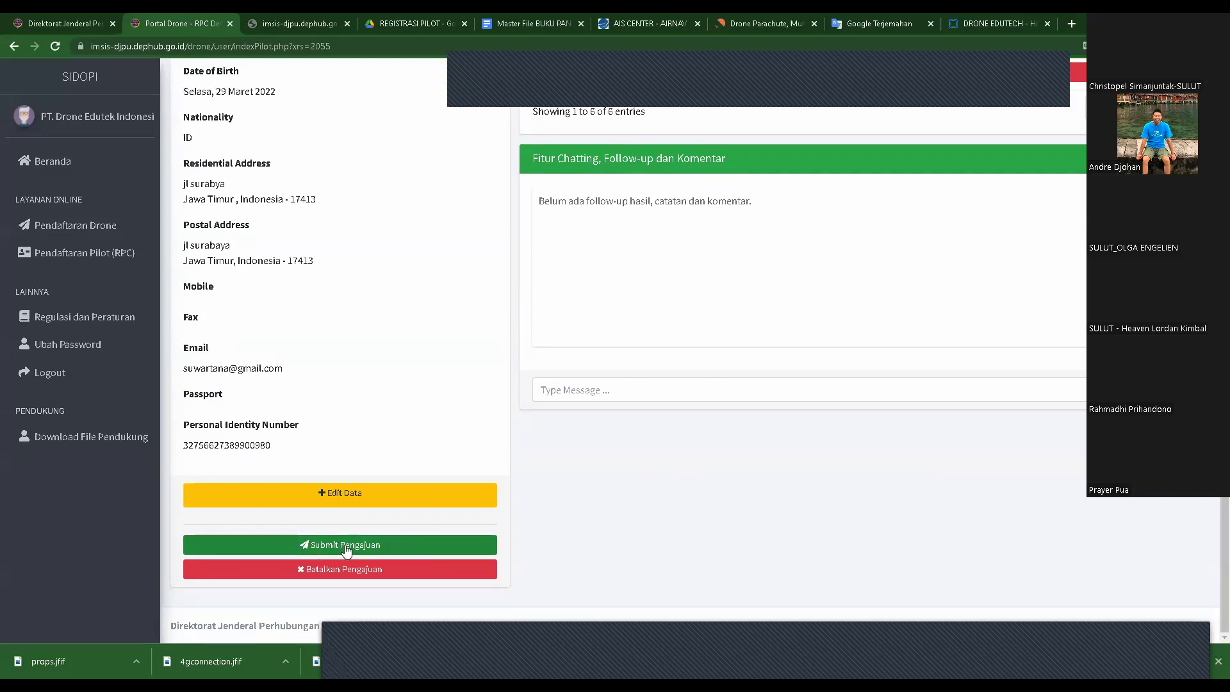
{"action": "scroll", "coordinate": [777, 366], "scroll_direction": "up", "scroll_amount": 4}
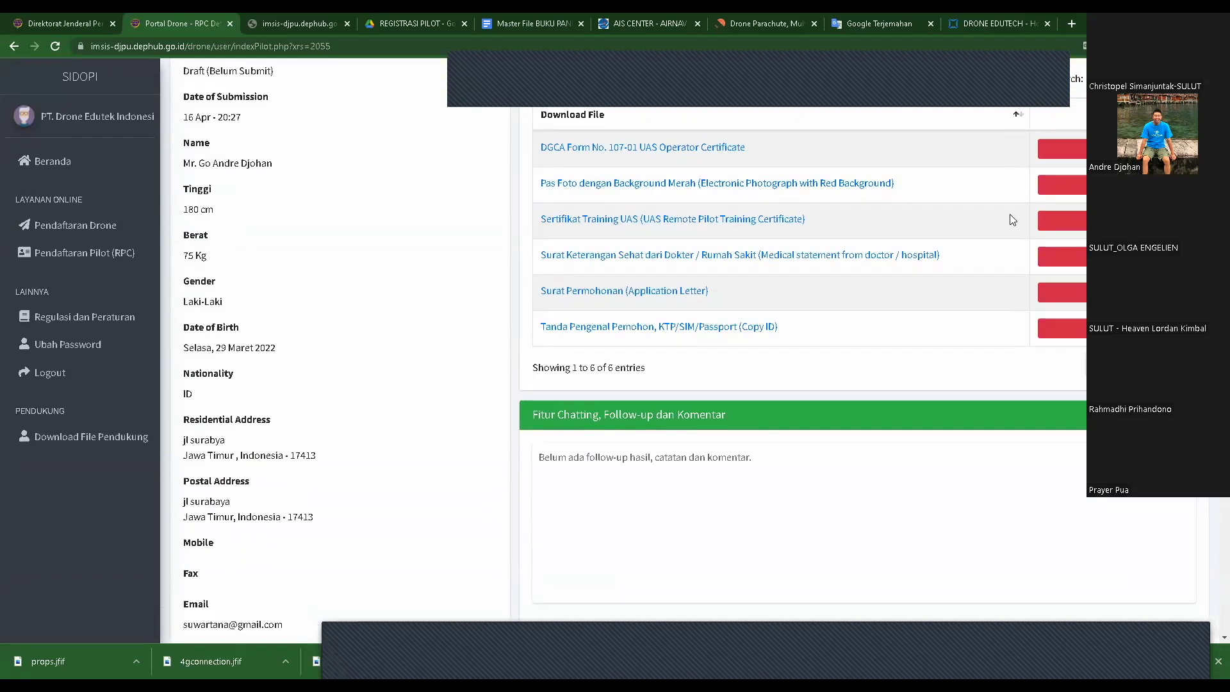
{"action": "scroll", "coordinate": [813, 367], "scroll_direction": "up", "scroll_amount": 2}
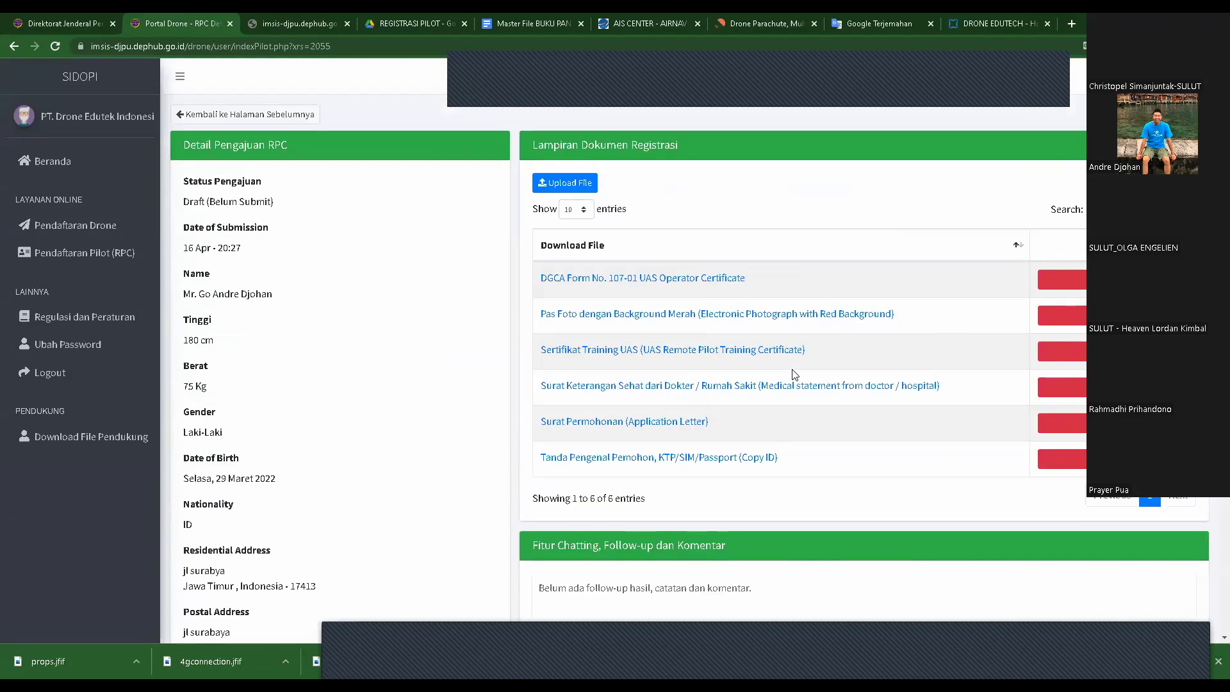
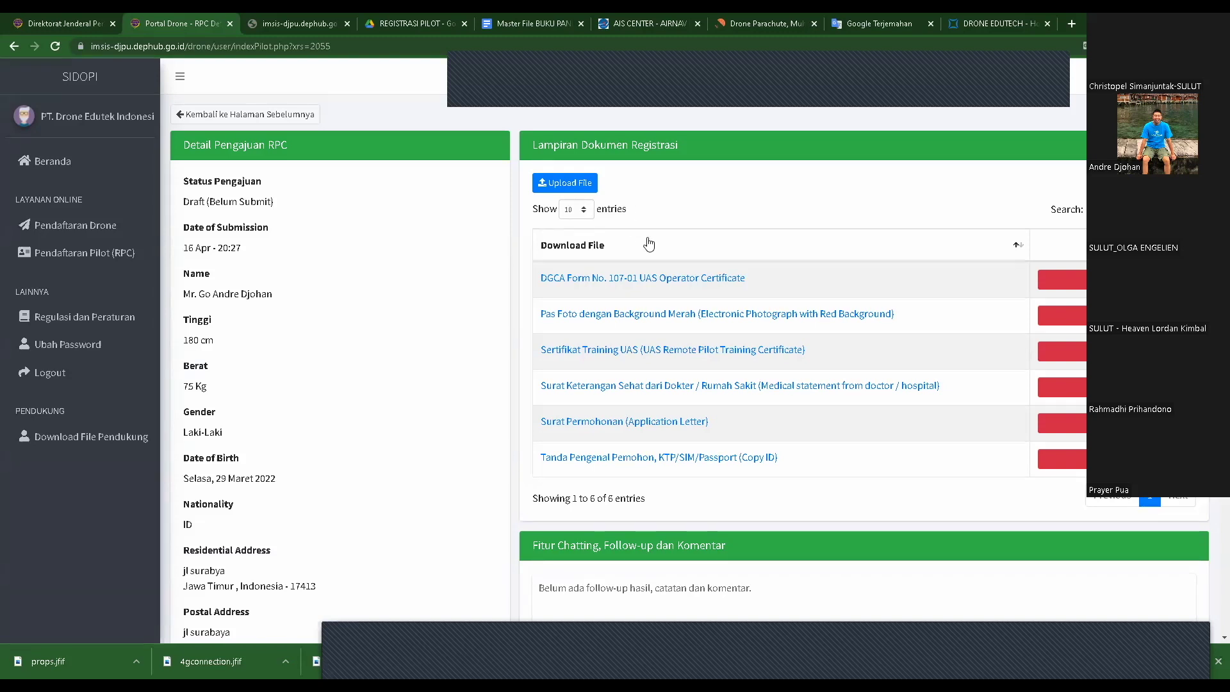
- Scroll through the draft RPC application's details and attachments, then go back to the RPC list
{"action": "scroll", "coordinate": [649, 244], "scroll_direction": "down", "scroll_amount": 3}
{"action": "scroll", "coordinate": [663, 346], "scroll_direction": "down", "scroll_amount": 2}
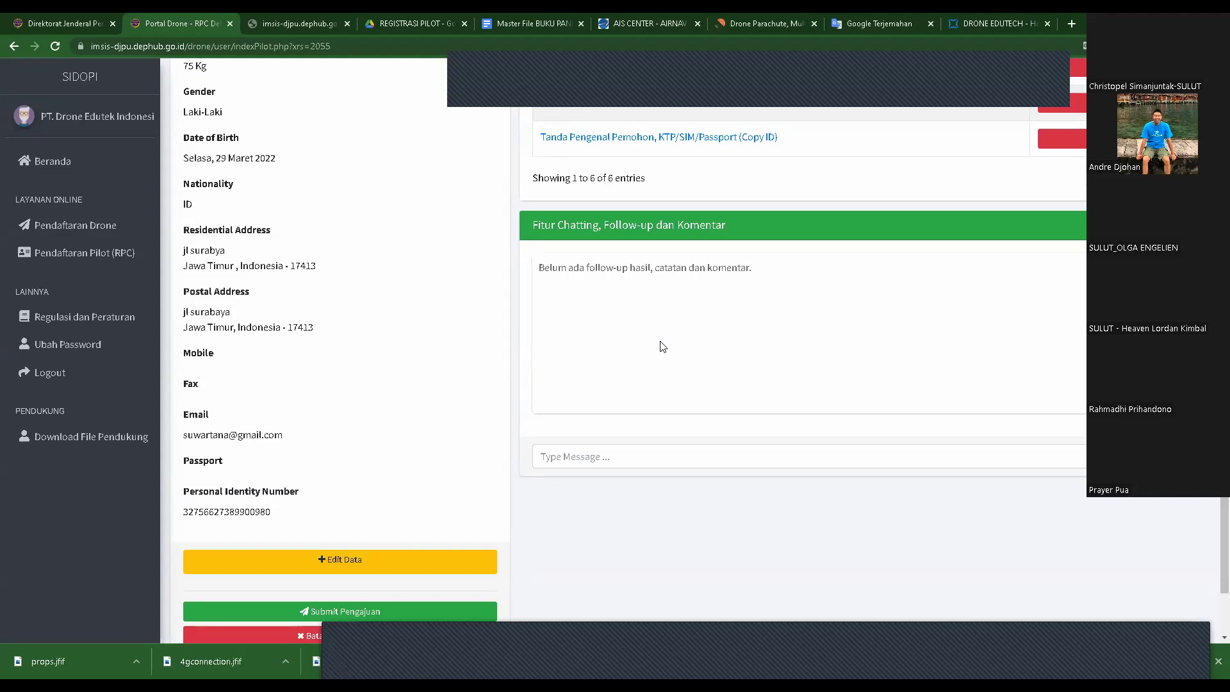
{"action": "scroll", "coordinate": [795, 378], "scroll_direction": "up", "scroll_amount": 4}
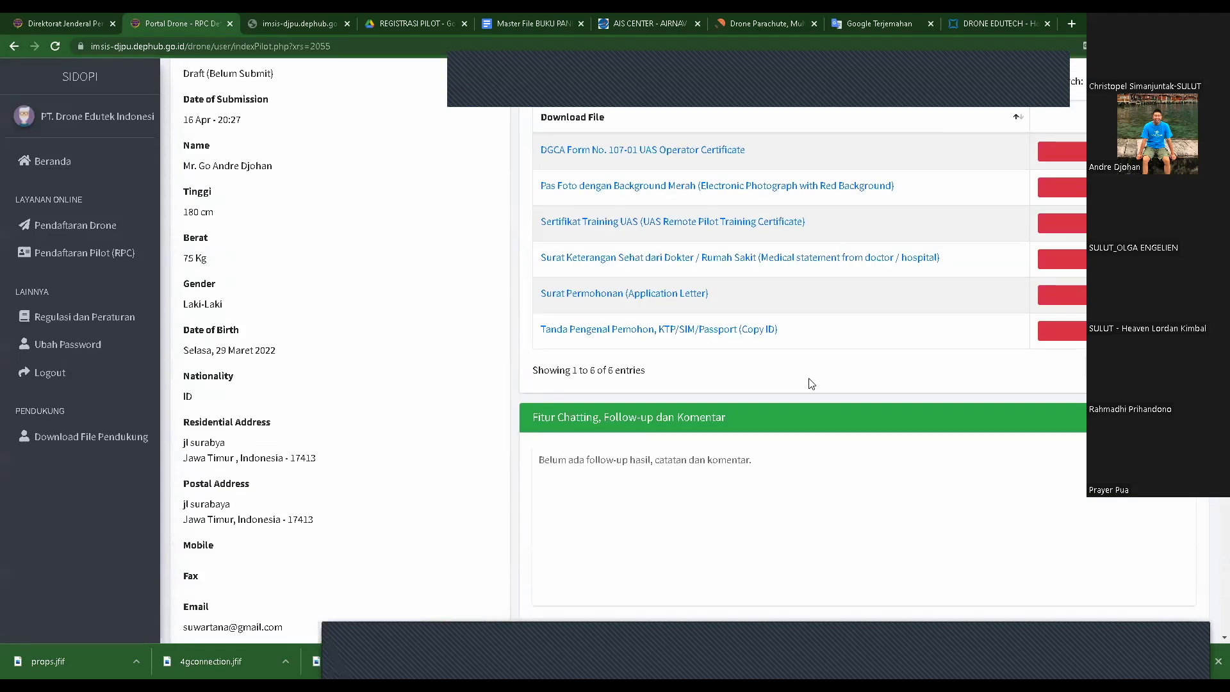
{"action": "scroll", "coordinate": [321, 245], "scroll_direction": "up", "scroll_amount": 1}
{"action": "scroll", "coordinate": [320, 246], "scroll_direction": "up", "scroll_amount": 1}
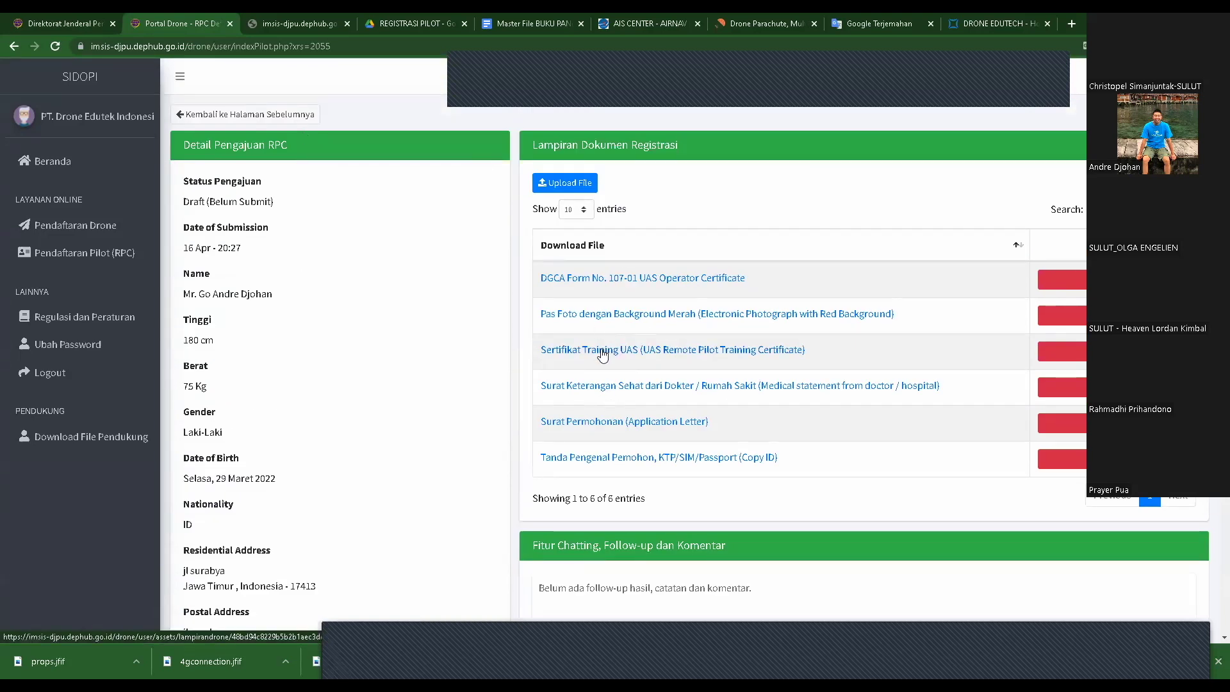
{"action": "scroll", "coordinate": [751, 421], "scroll_direction": "down", "scroll_amount": 2}
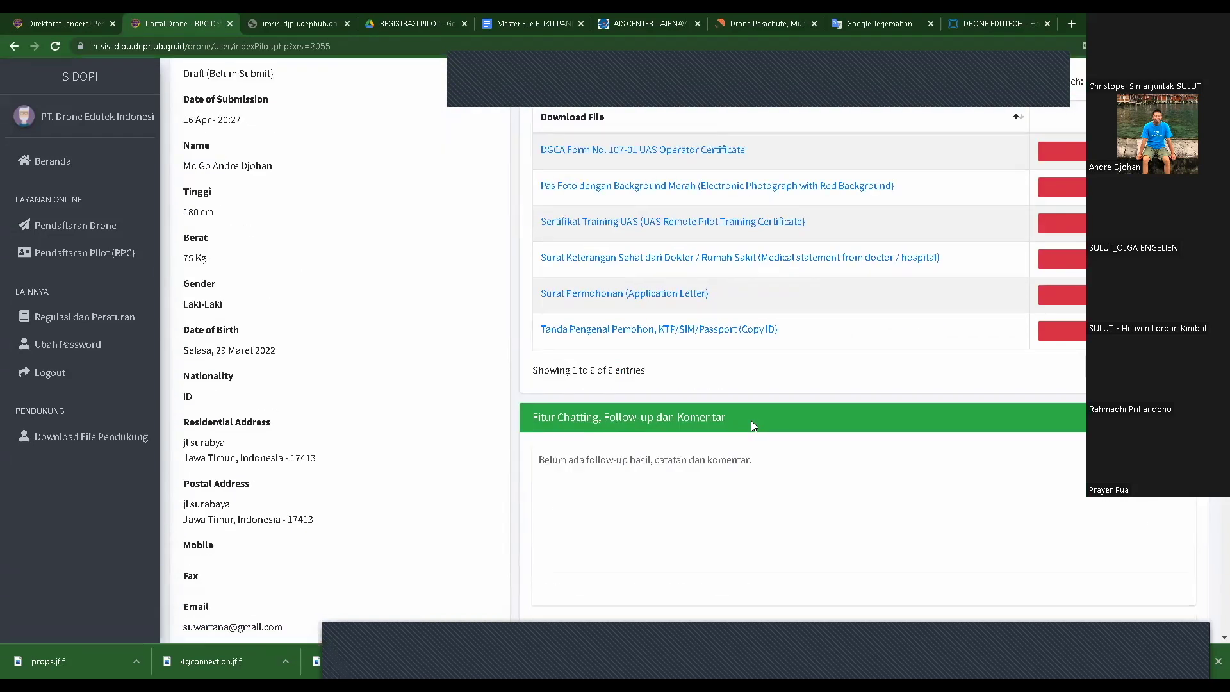
{"action": "scroll", "coordinate": [717, 431], "scroll_direction": "down", "scroll_amount": 3}
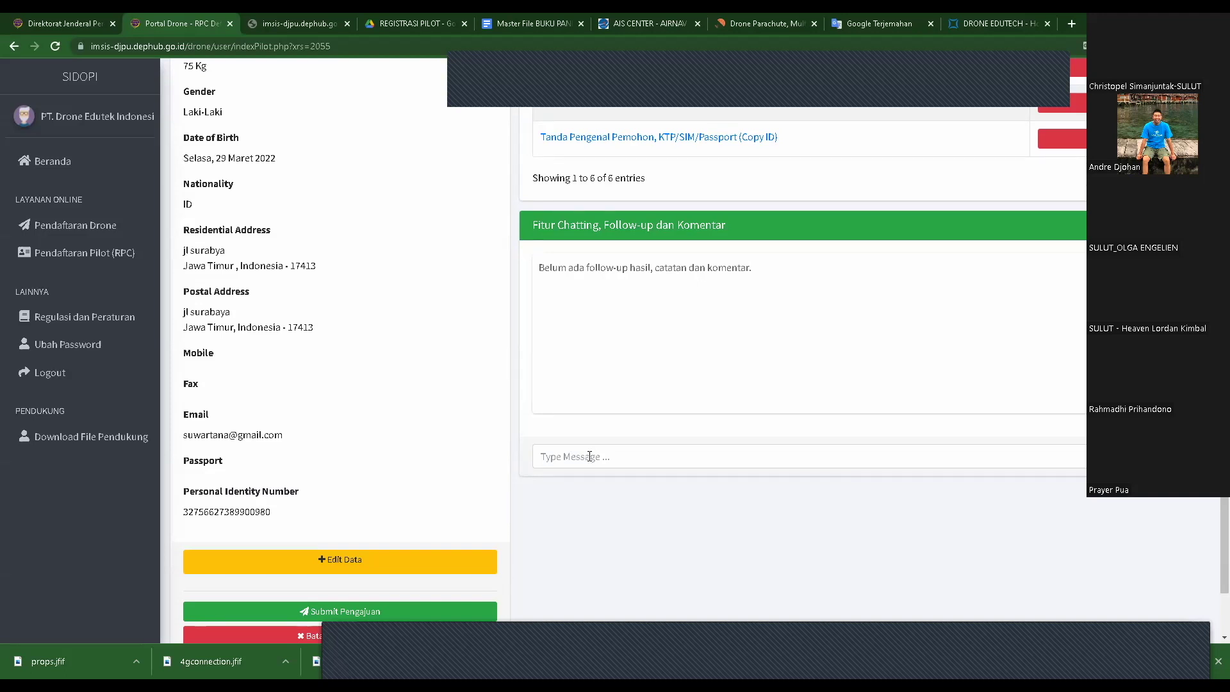
{"action": "scroll", "coordinate": [589, 456], "scroll_direction": "up", "scroll_amount": 5}
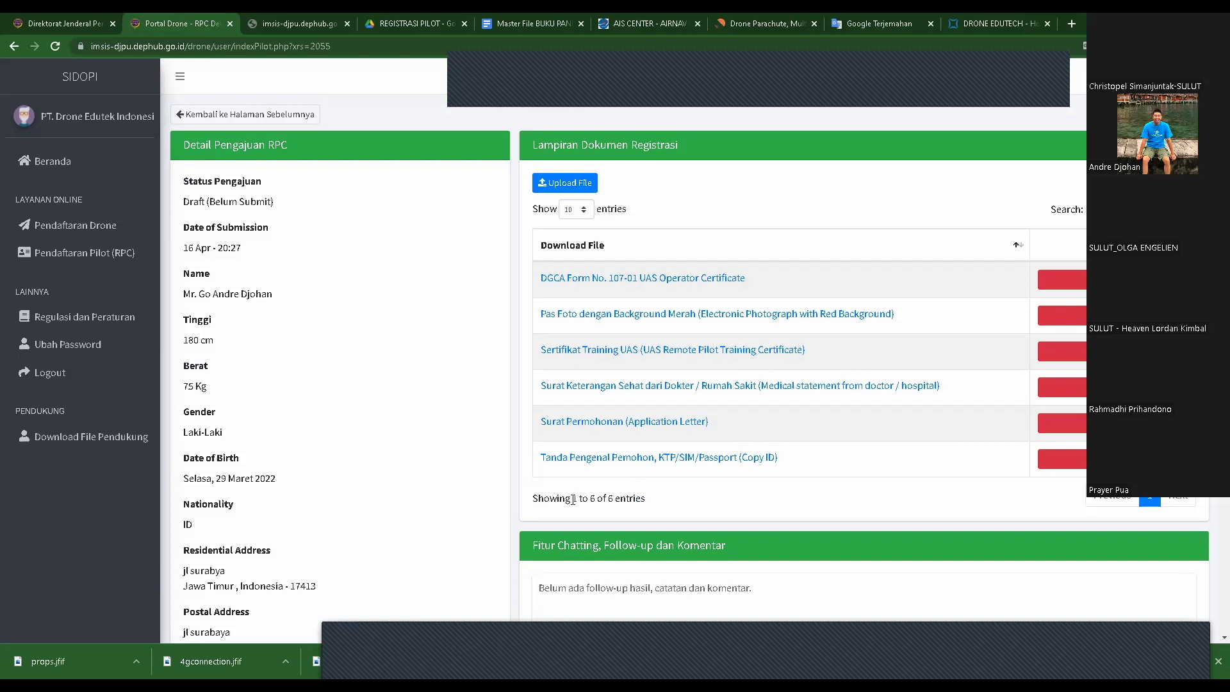
{"action": "scroll", "coordinate": [576, 499], "scroll_direction": "down", "scroll_amount": 2}
{"action": "scroll", "coordinate": [585, 502], "scroll_direction": "down", "scroll_amount": 2}
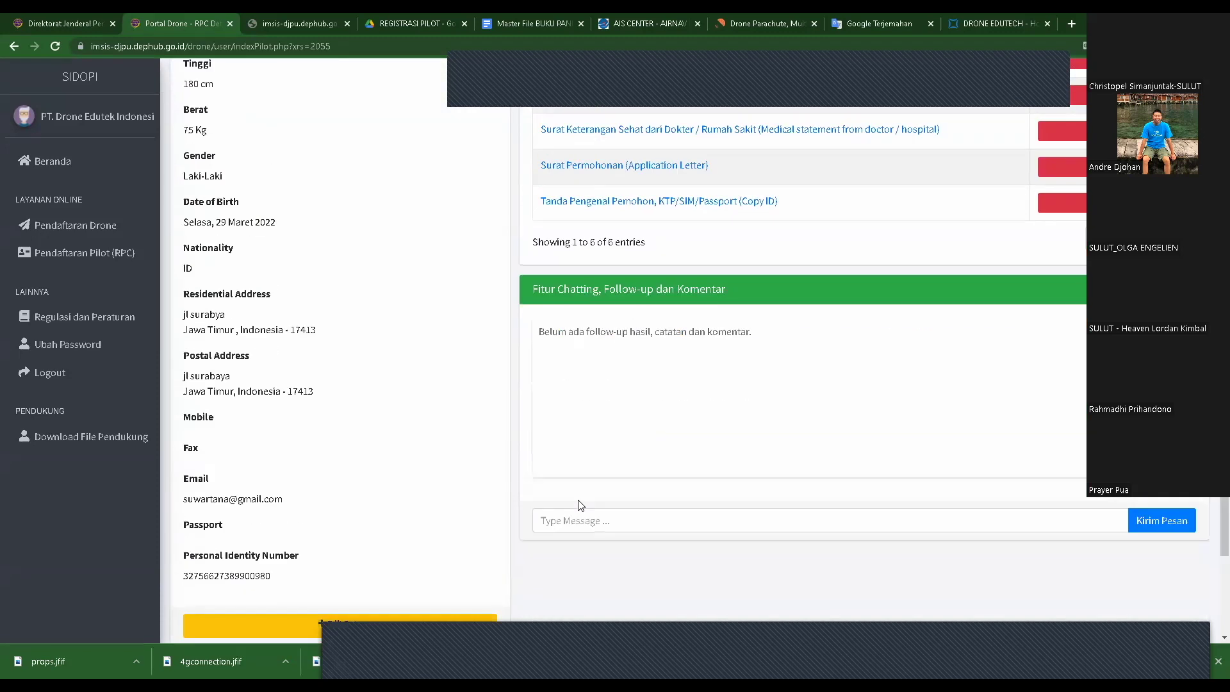
{"action": "scroll", "coordinate": [581, 505], "scroll_direction": "down", "scroll_amount": 2}
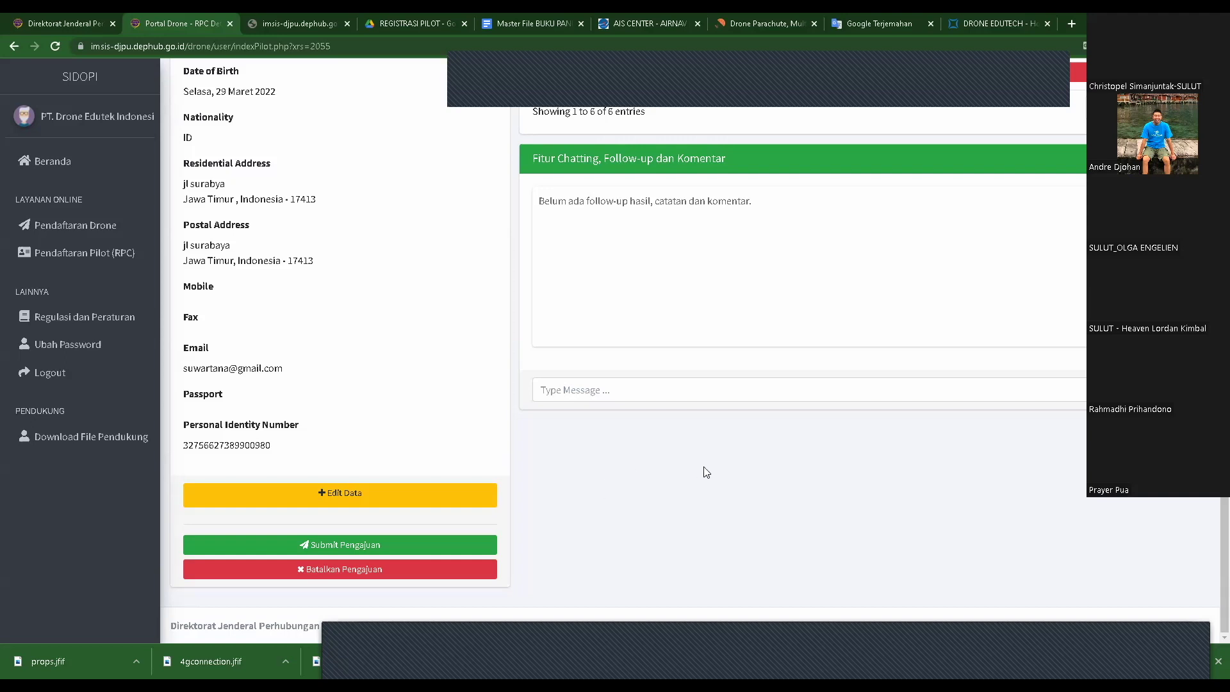
{"action": "scroll", "coordinate": [705, 472], "scroll_direction": "up", "scroll_amount": 3}
{"action": "scroll", "coordinate": [705, 472], "scroll_direction": "up", "scroll_amount": 3}
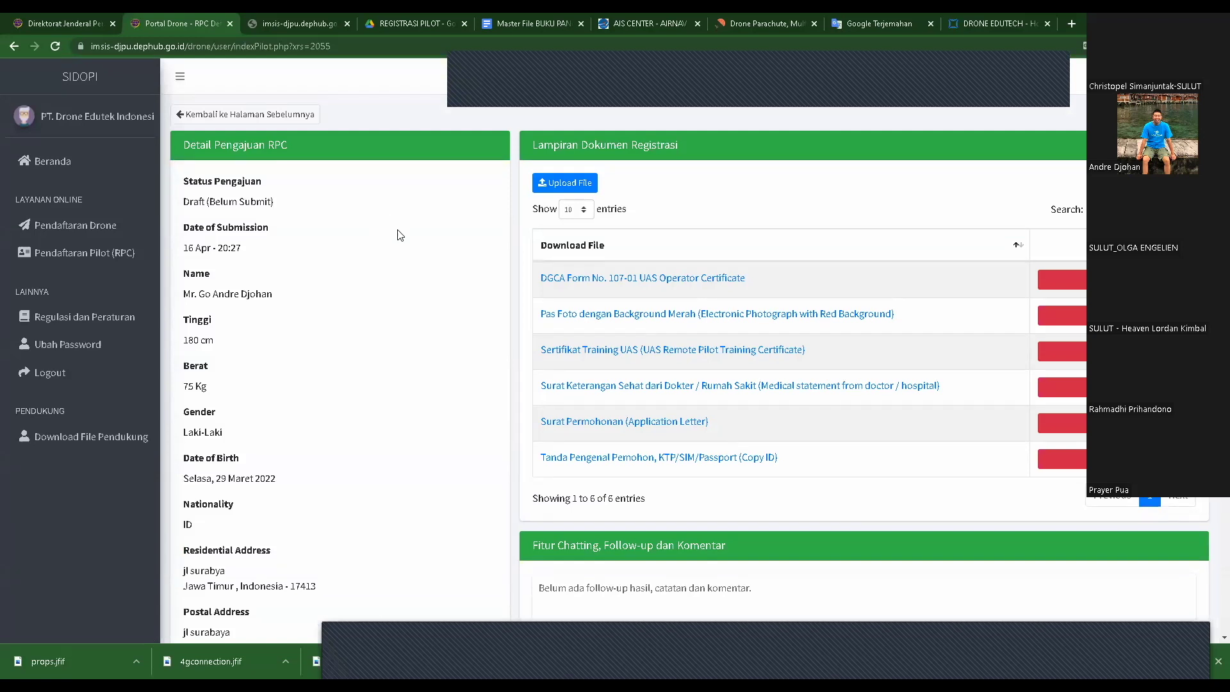
{"action": "scroll", "coordinate": [711, 364], "scroll_direction": "down", "scroll_amount": 2}
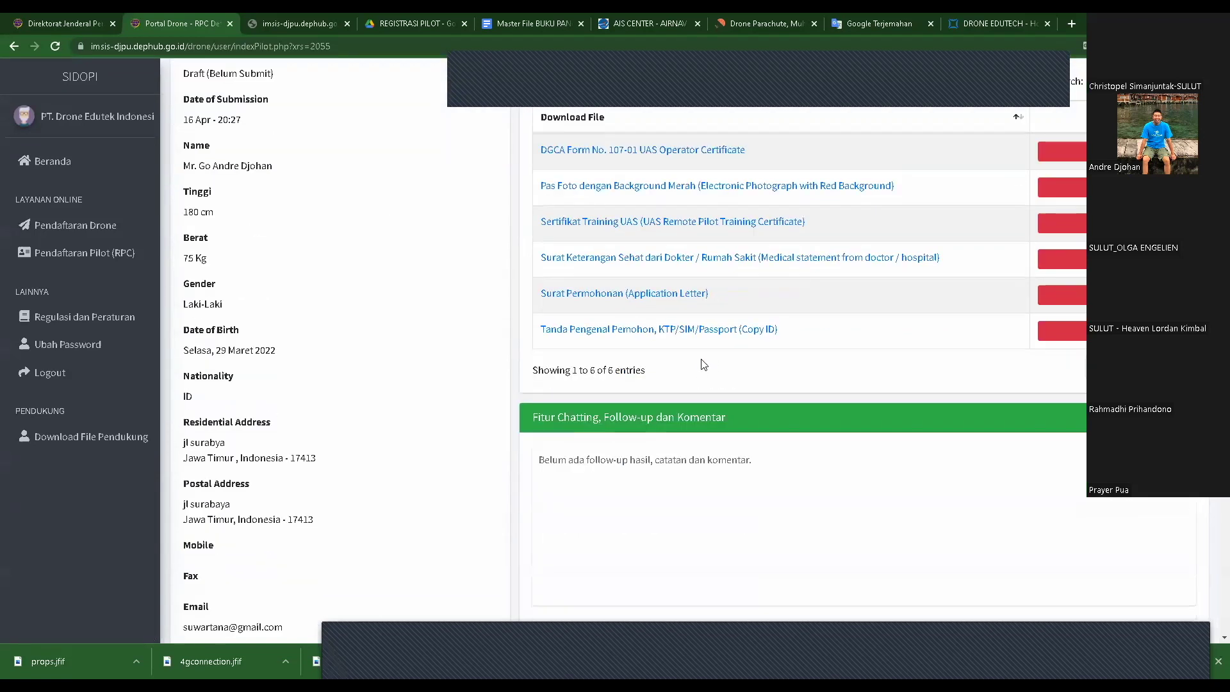
{"action": "scroll", "coordinate": [705, 362], "scroll_direction": "down", "scroll_amount": 4}
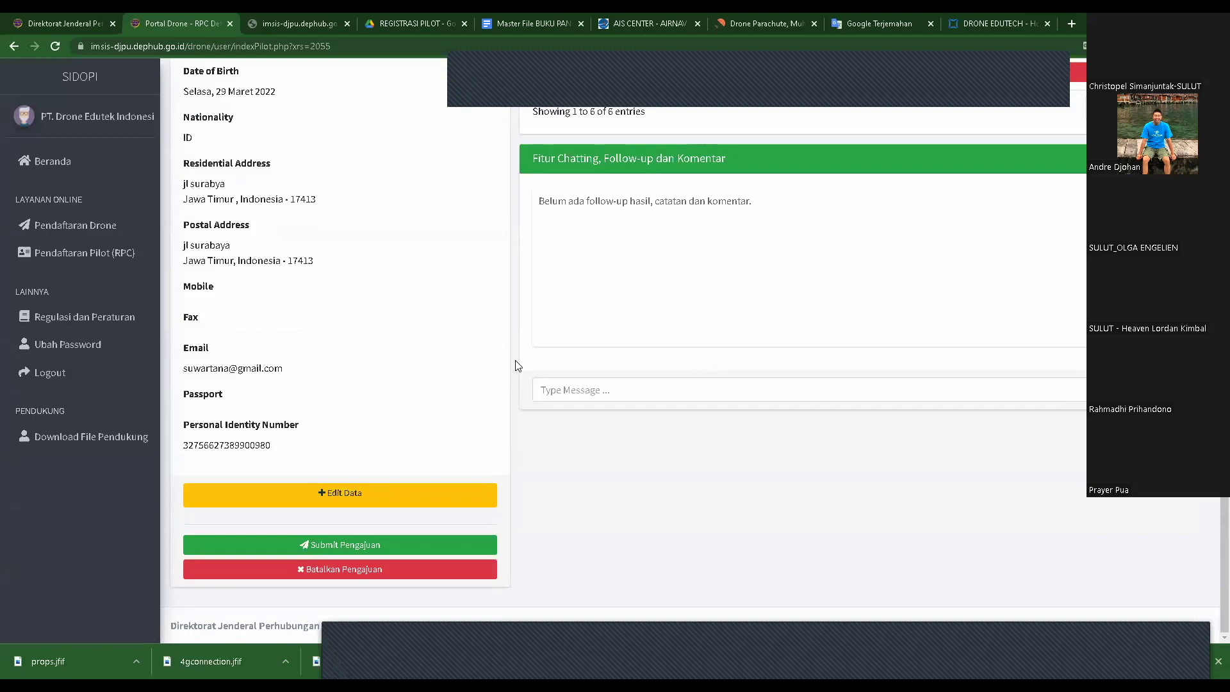
{"action": "scroll", "coordinate": [287, 234], "scroll_direction": "up", "scroll_amount": 6}
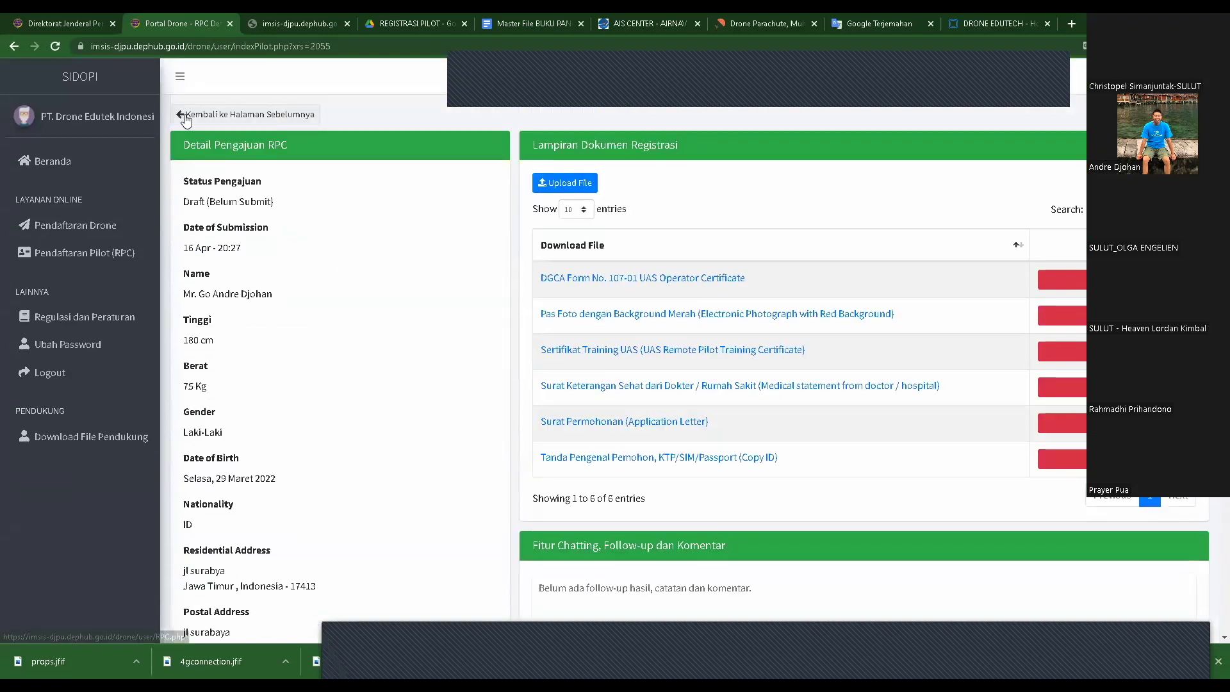
{"action": "left_click", "coordinate": [84, 253]}
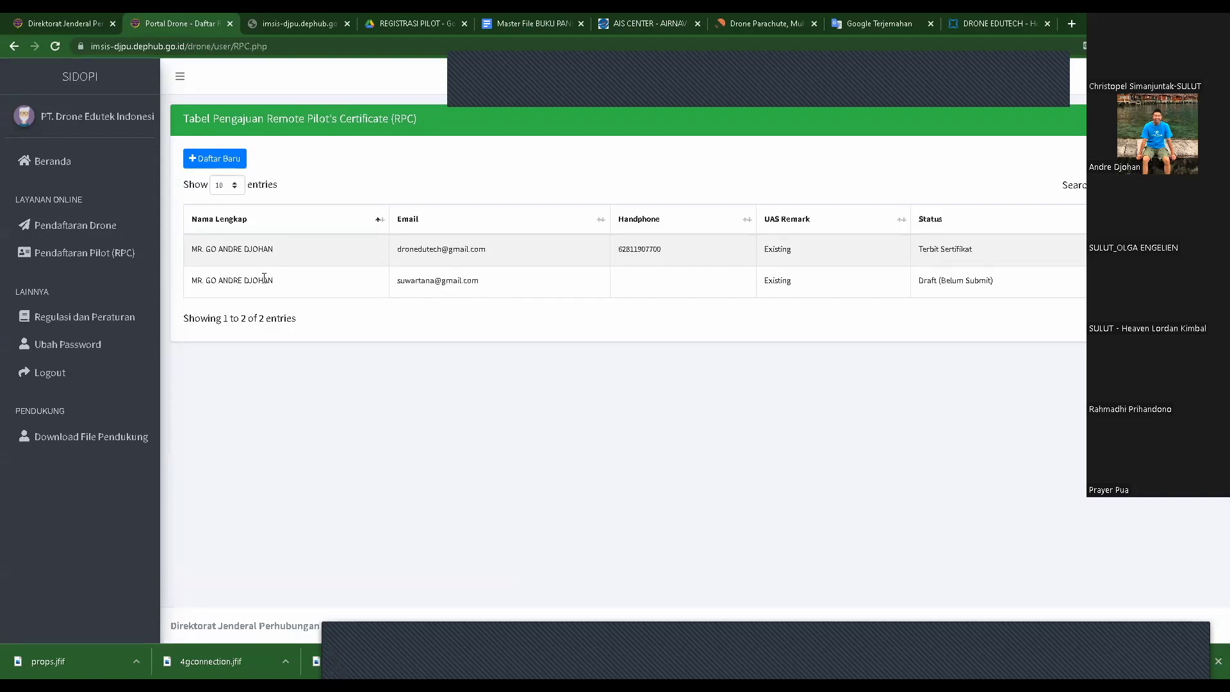
- Open the Terbit Sertifikat RPC application and review its certificate, valid until 21 Februari 2023
{"action": "left_click_drag", "start_coordinate": [416, 280], "coordinate": [523, 288]}
{"action": "left_click", "coordinate": [523, 288]}
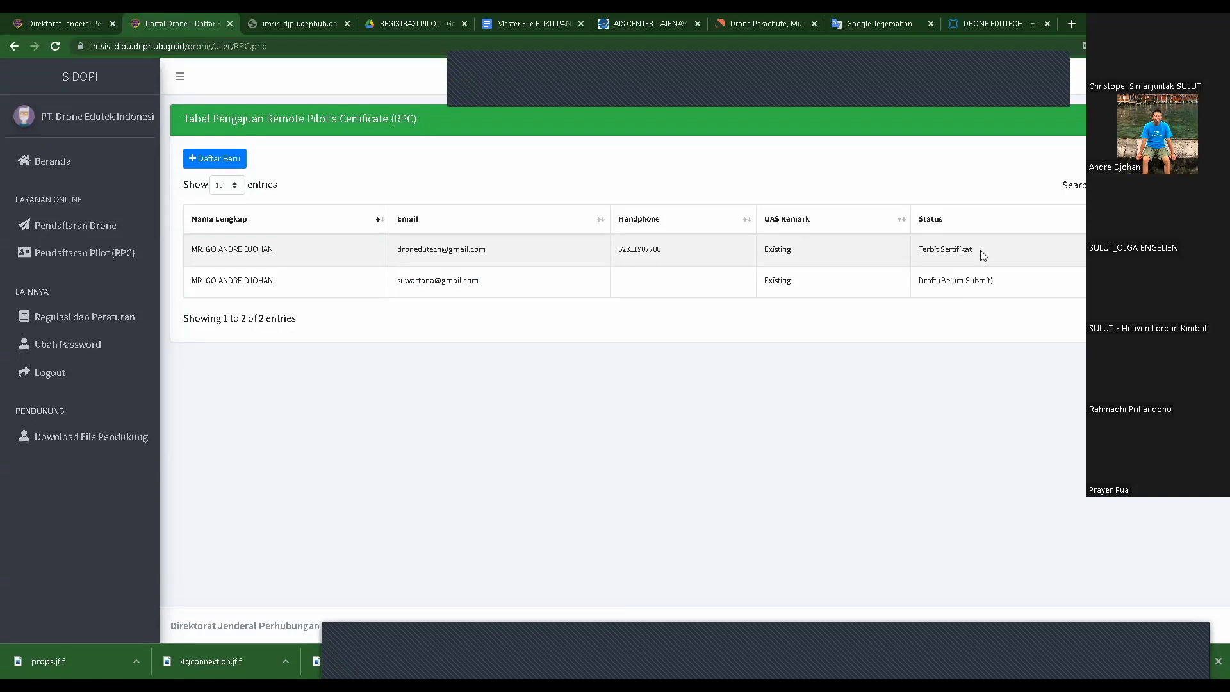
{"action": "left_click", "coordinate": [945, 250]}
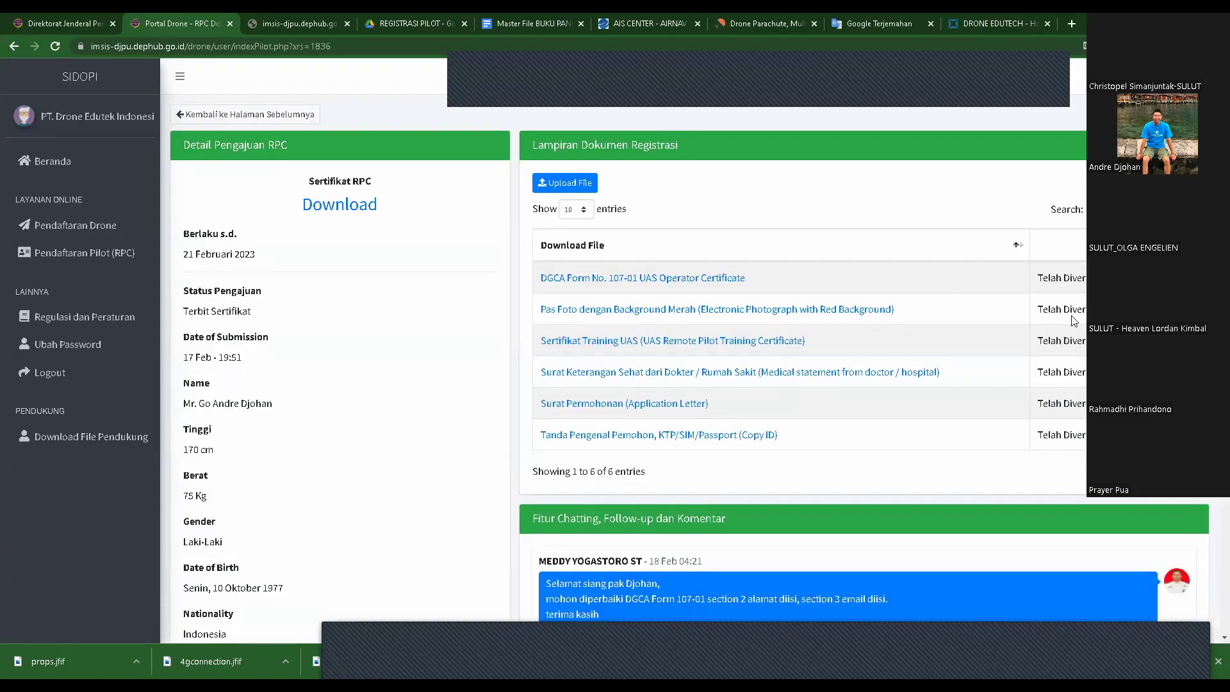
{"action": "scroll", "coordinate": [1074, 388], "scroll_direction": "down", "scroll_amount": 3}
{"action": "scroll", "coordinate": [673, 383], "scroll_direction": "down", "scroll_amount": 1}
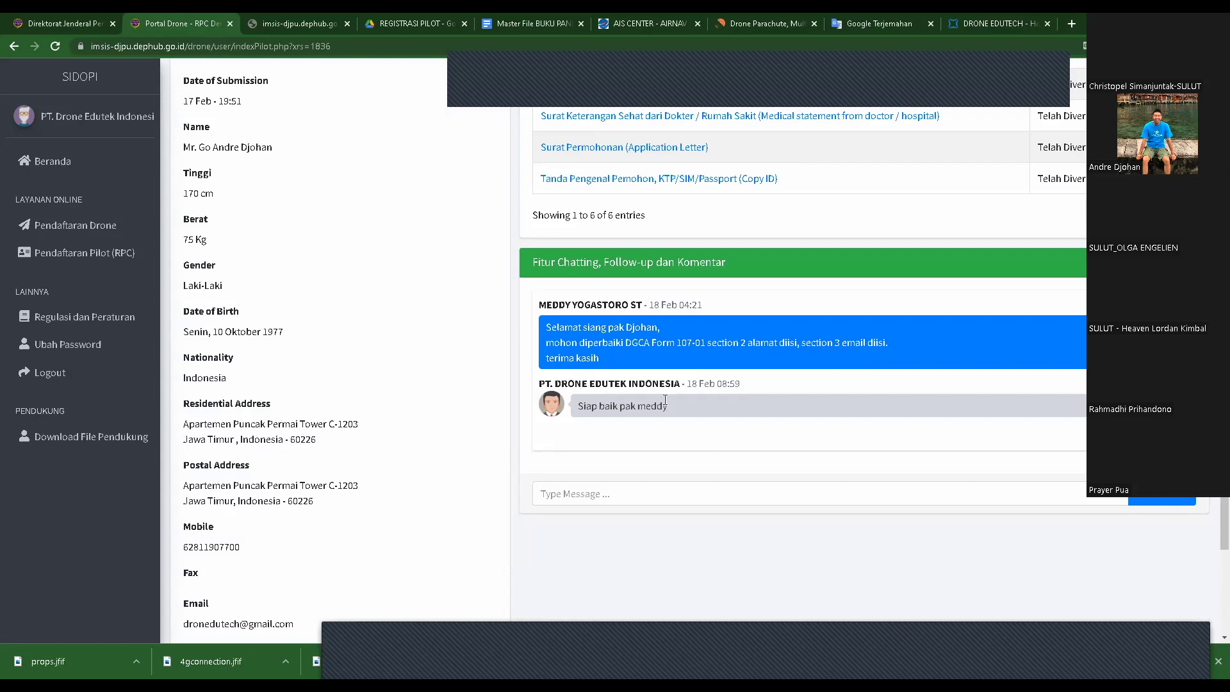
{"action": "scroll", "coordinate": [511, 313], "scroll_direction": "down", "scroll_amount": 2}
{"action": "scroll", "coordinate": [510, 318], "scroll_direction": "up", "scroll_amount": 5}
{"action": "scroll", "coordinate": [507, 323], "scroll_direction": "up", "scroll_amount": 1}
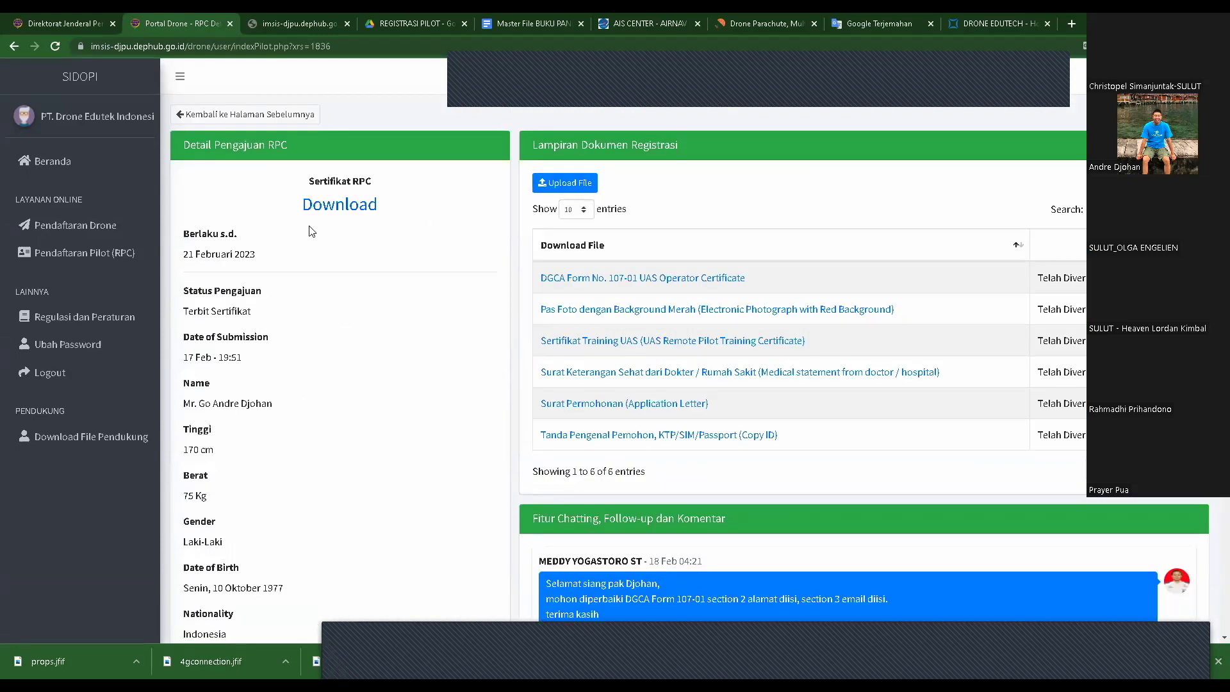
{"action": "left_click", "coordinate": [357, 214]}
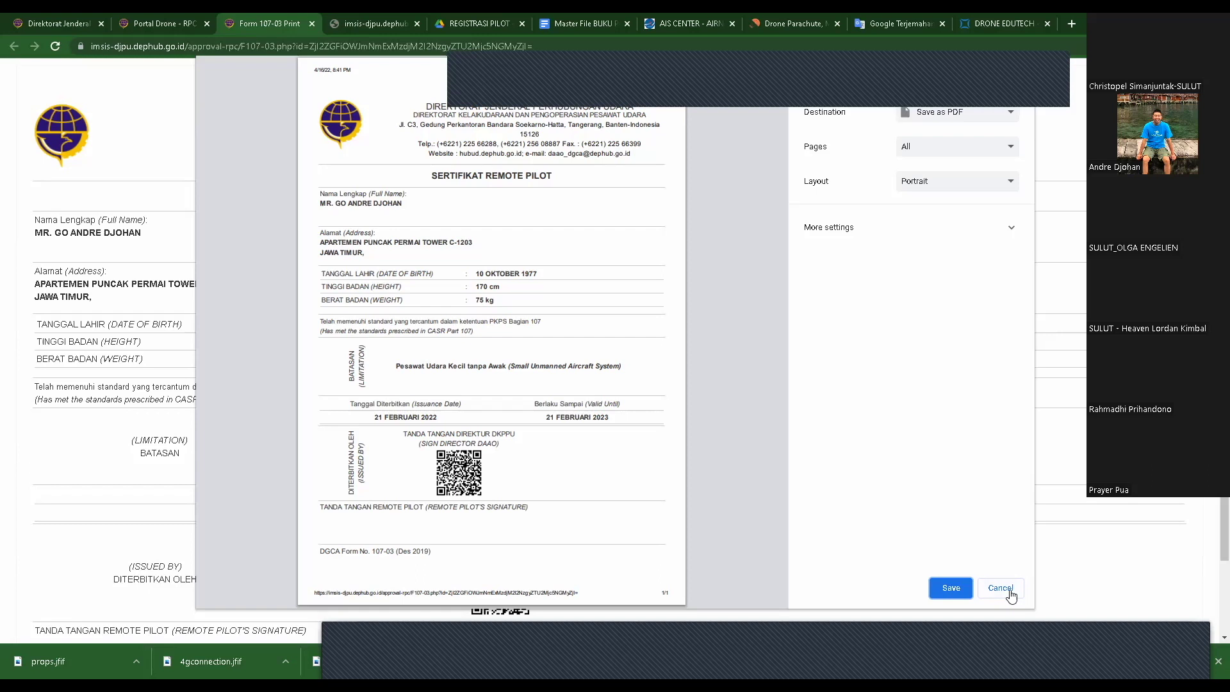
{"action": "left_click", "coordinate": [1000, 588]}
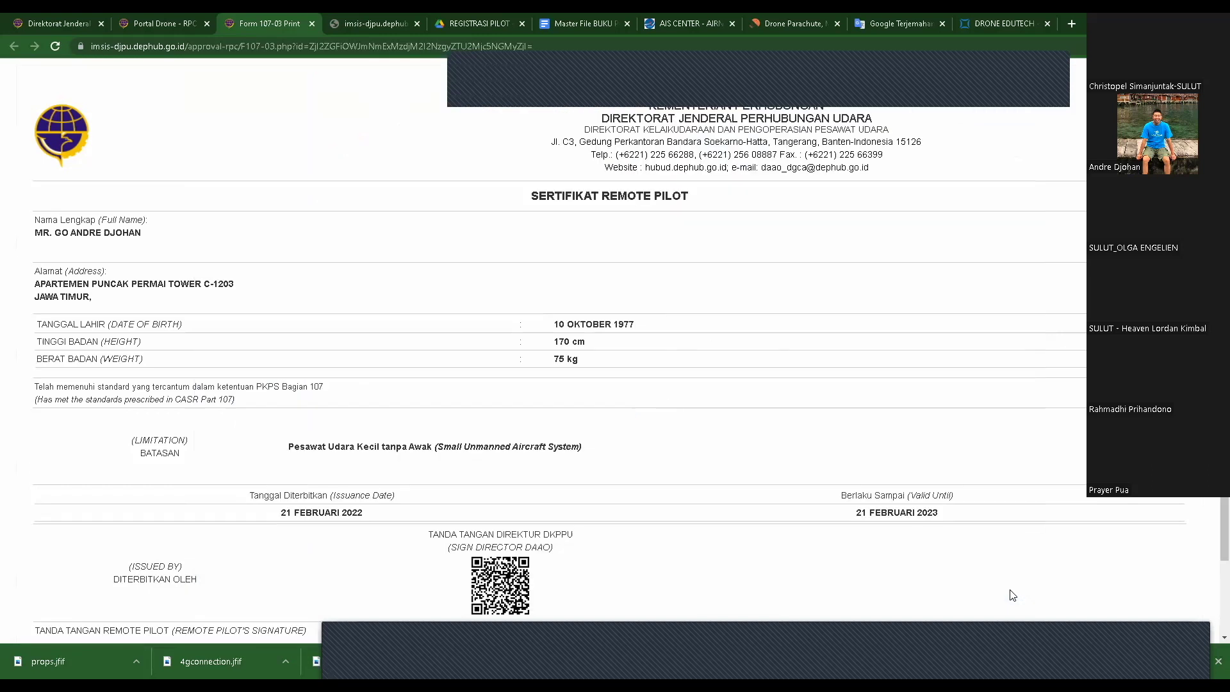
{"action": "left_click", "coordinate": [311, 23]}
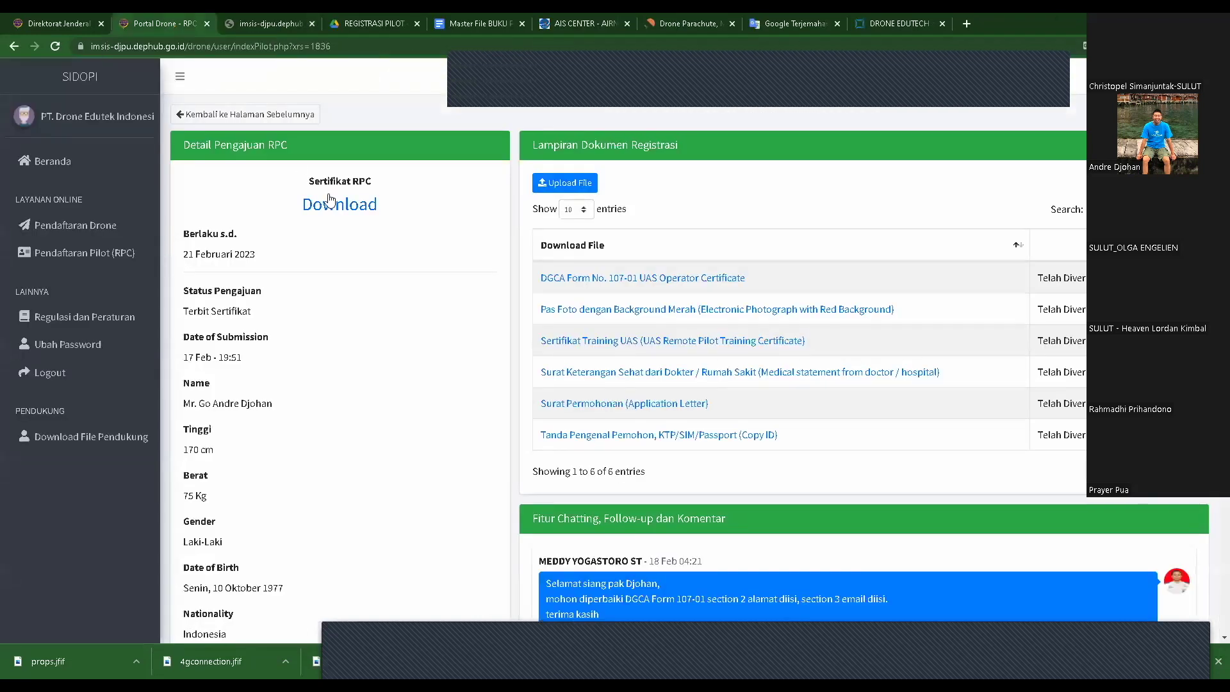
- Reopen the Draft (Belum Submit) application from the Pendaftaran Pilot (RPC) list
{"action": "left_click", "coordinate": [96, 257]}
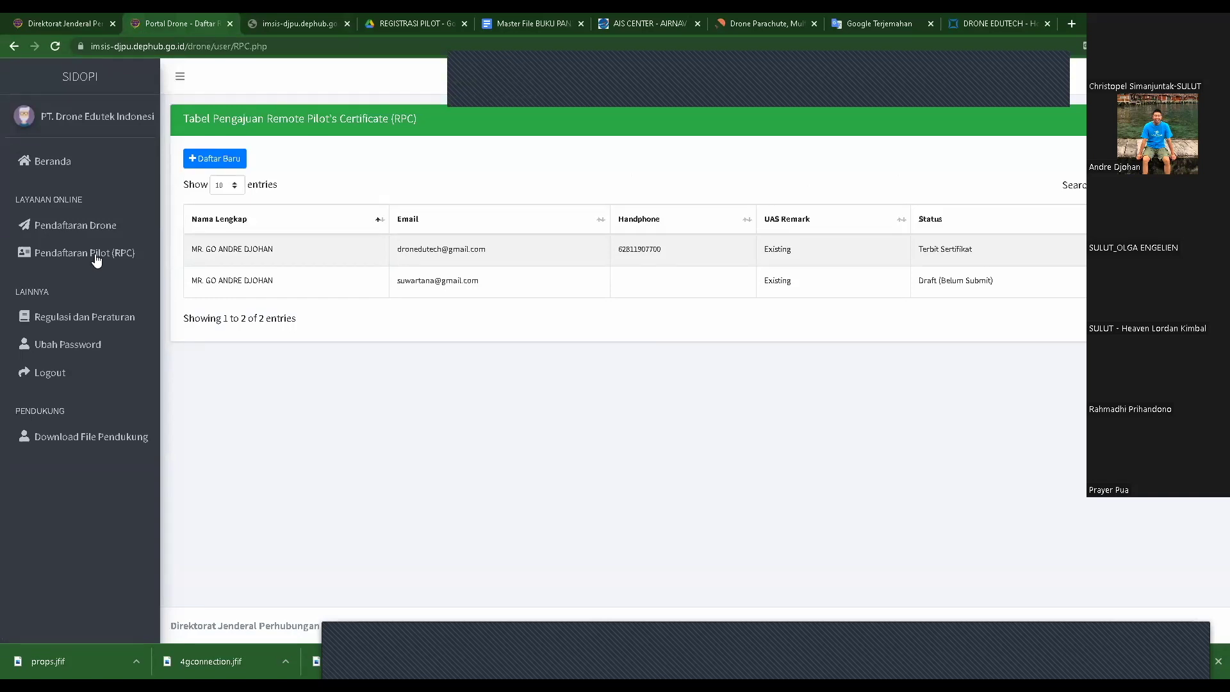
{"action": "left_click", "coordinate": [1122, 280]}
{"action": "scroll", "coordinate": [391, 334], "scroll_direction": "down", "scroll_amount": 5}
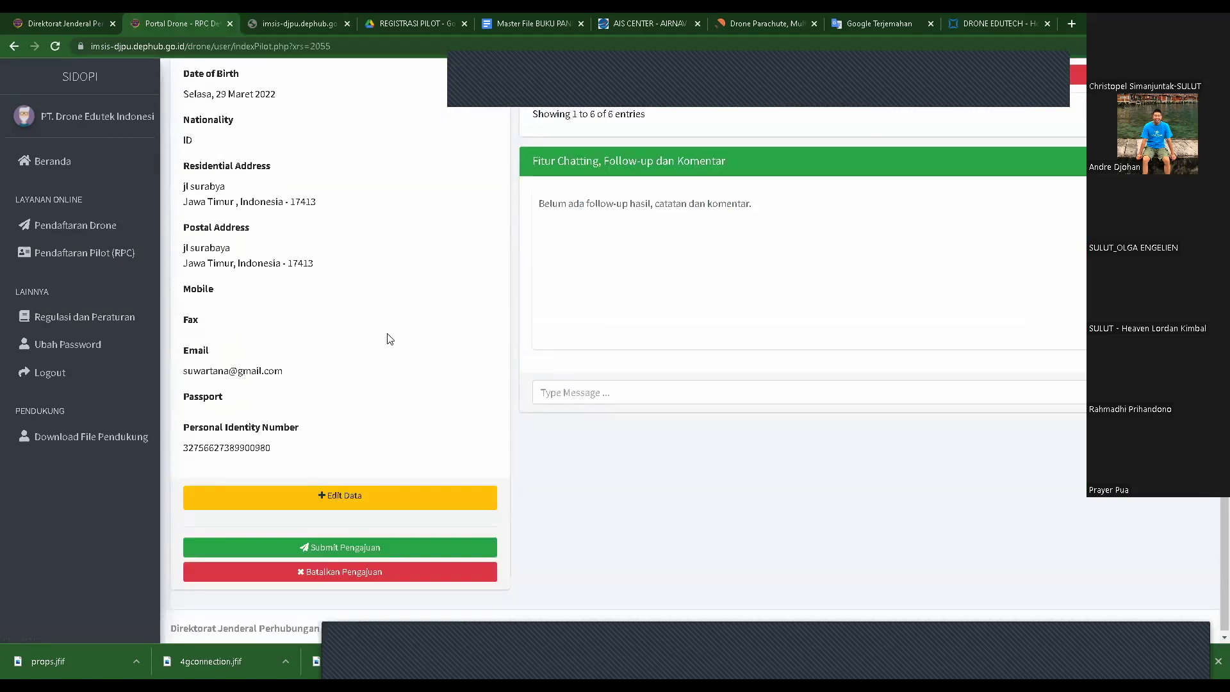
{"action": "scroll", "coordinate": [929, 486], "scroll_direction": "up", "scroll_amount": 4}
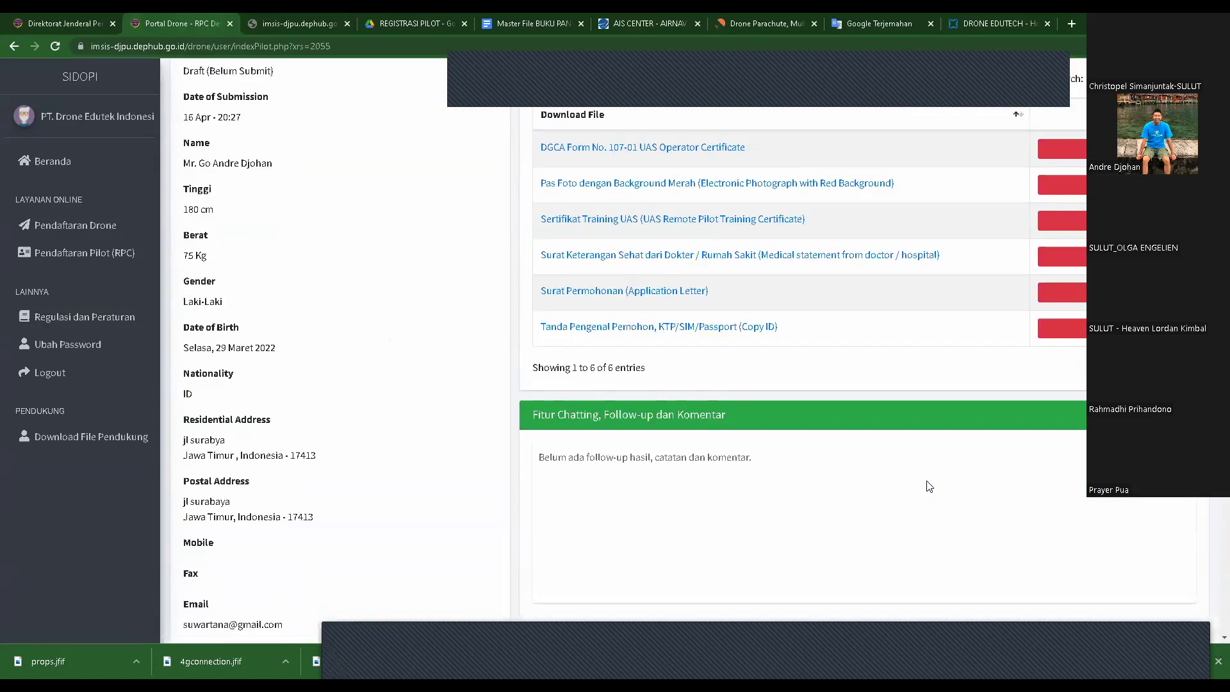
{"action": "scroll", "coordinate": [929, 486], "scroll_direction": "up", "scroll_amount": 2}
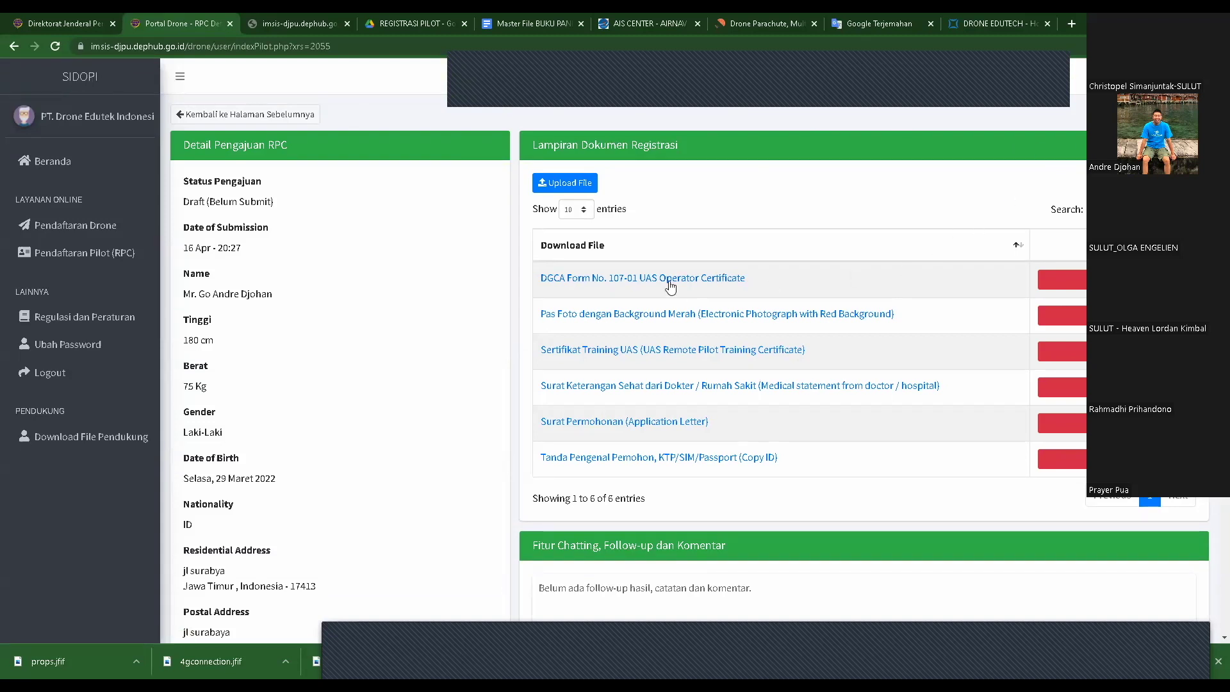
- Finish reviewing the draft and show the Pendaftaran Drone table of two DJI PHANTOM 4 PRO drones
{"action": "scroll", "coordinate": [666, 282], "scroll_direction": "down", "scroll_amount": 4}
{"action": "scroll", "coordinate": [473, 300], "scroll_direction": "down", "scroll_amount": 2}
{"action": "left_click", "coordinate": [64, 225]}
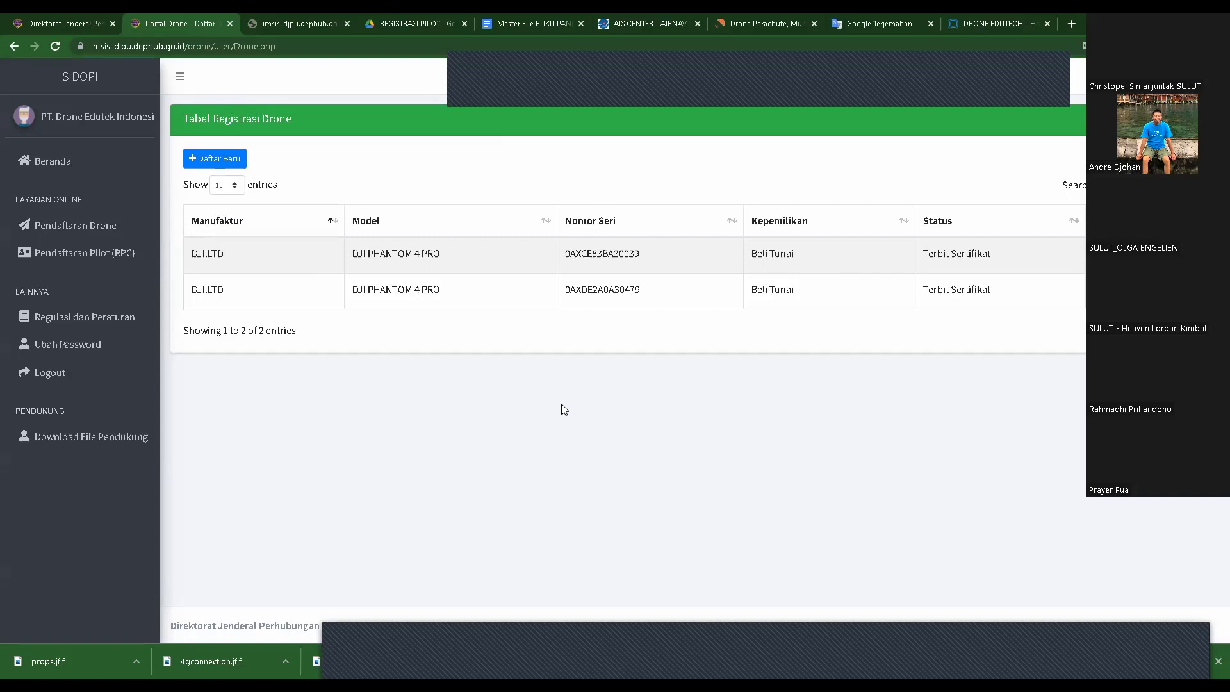
{"action": "left_click", "coordinate": [58, 117]}
{"action": "left_click", "coordinate": [80, 77]}
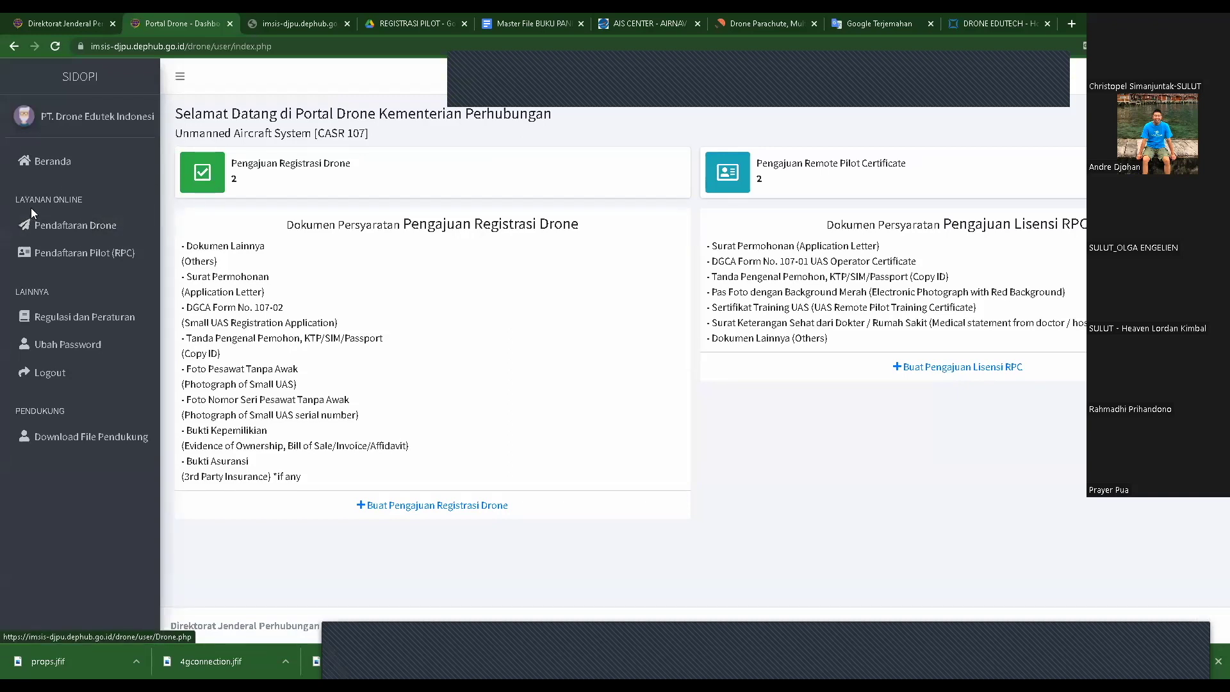
{"action": "left_click", "coordinate": [59, 235]}
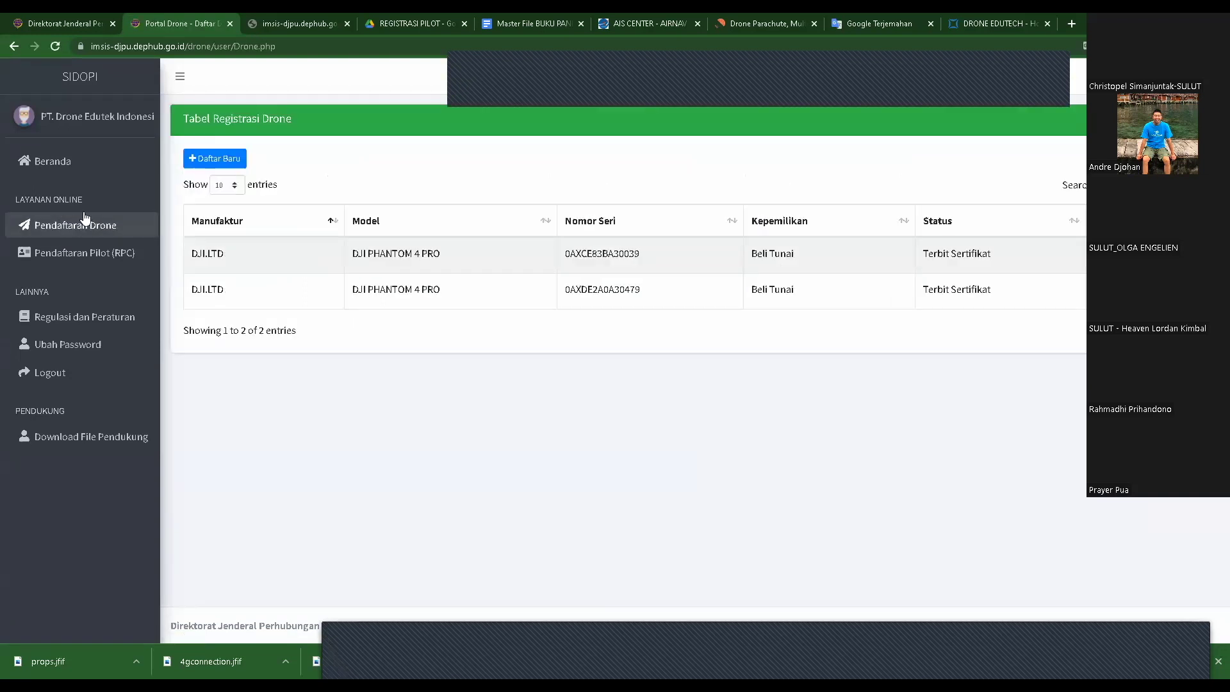
{"action": "left_click", "coordinate": [192, 161]}
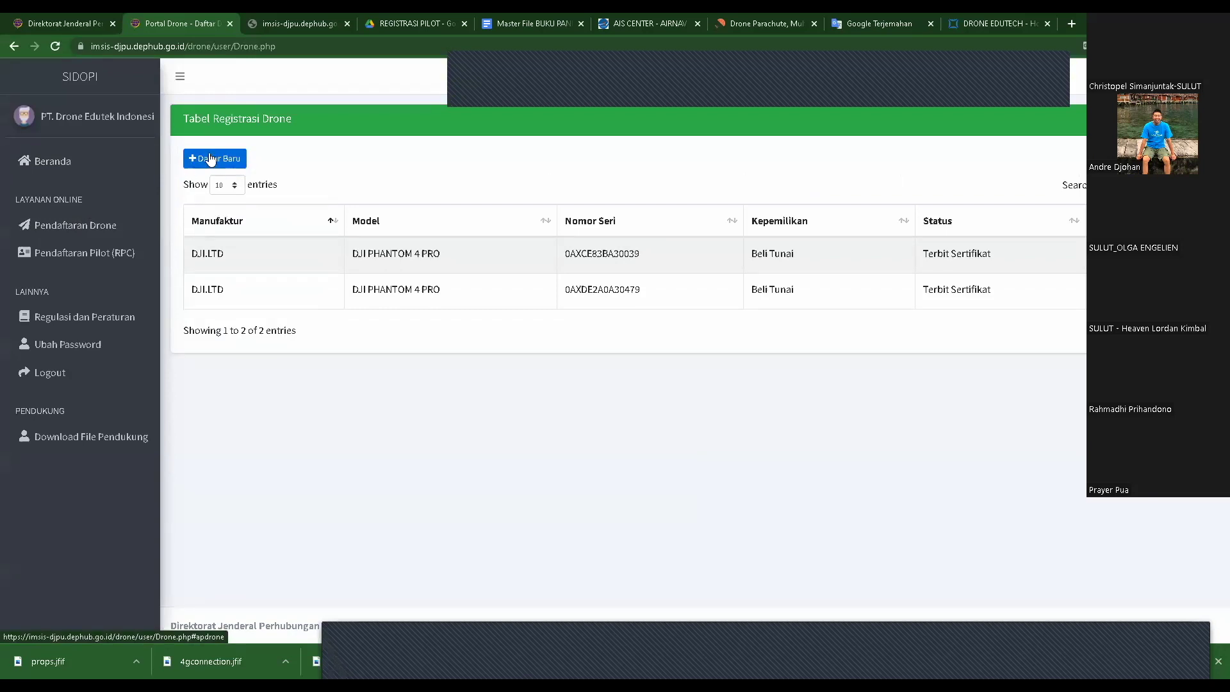
- Download Form DGCA 107-02 from Download File Pendukung and close the Dashboard tab
{"action": "left_click", "coordinate": [70, 437]}
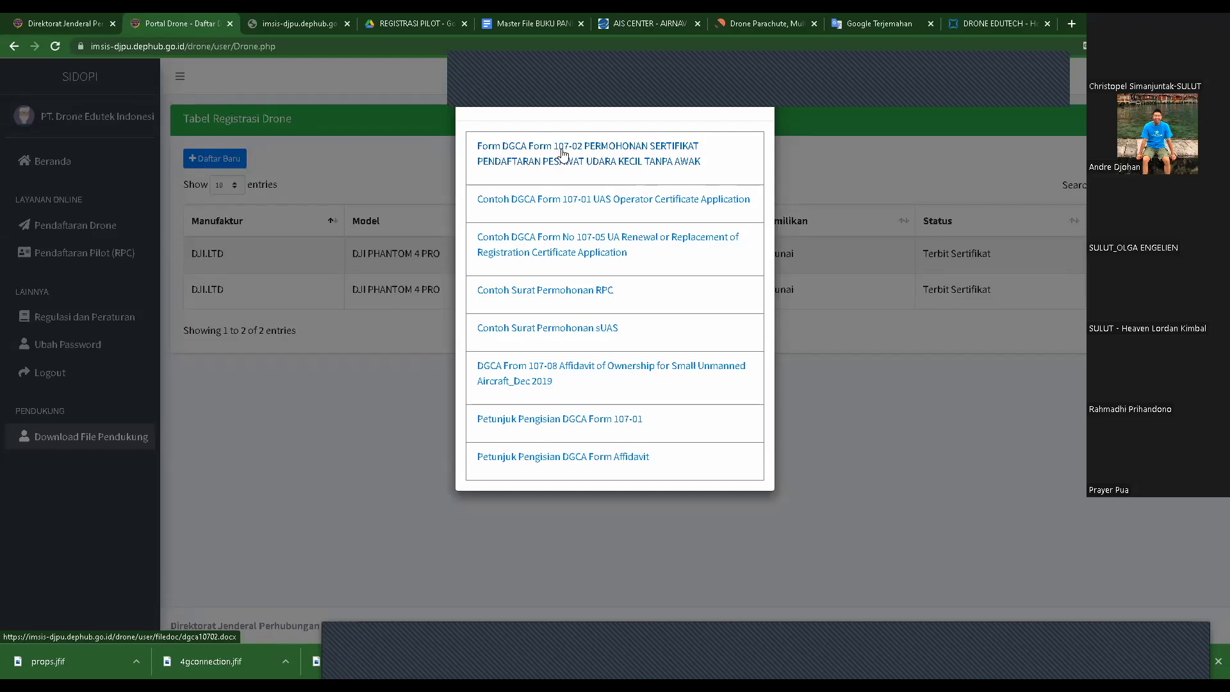
{"action": "left_click", "coordinate": [602, 161]}
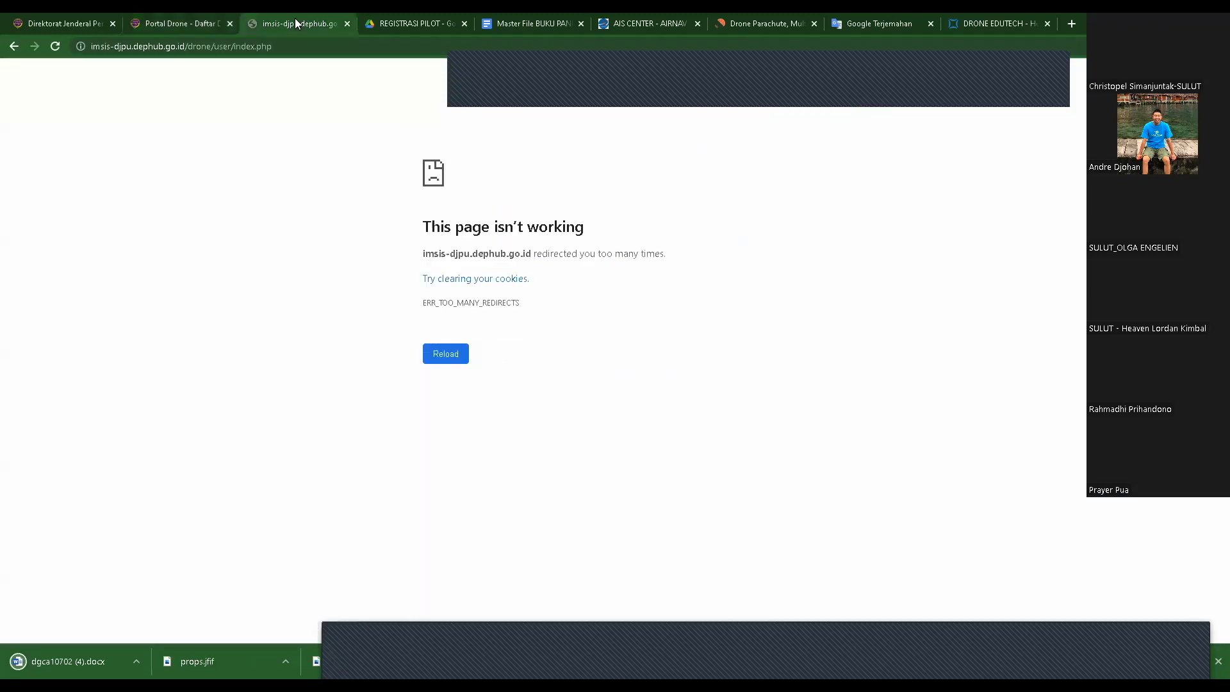
{"action": "left_click", "coordinate": [296, 24]}
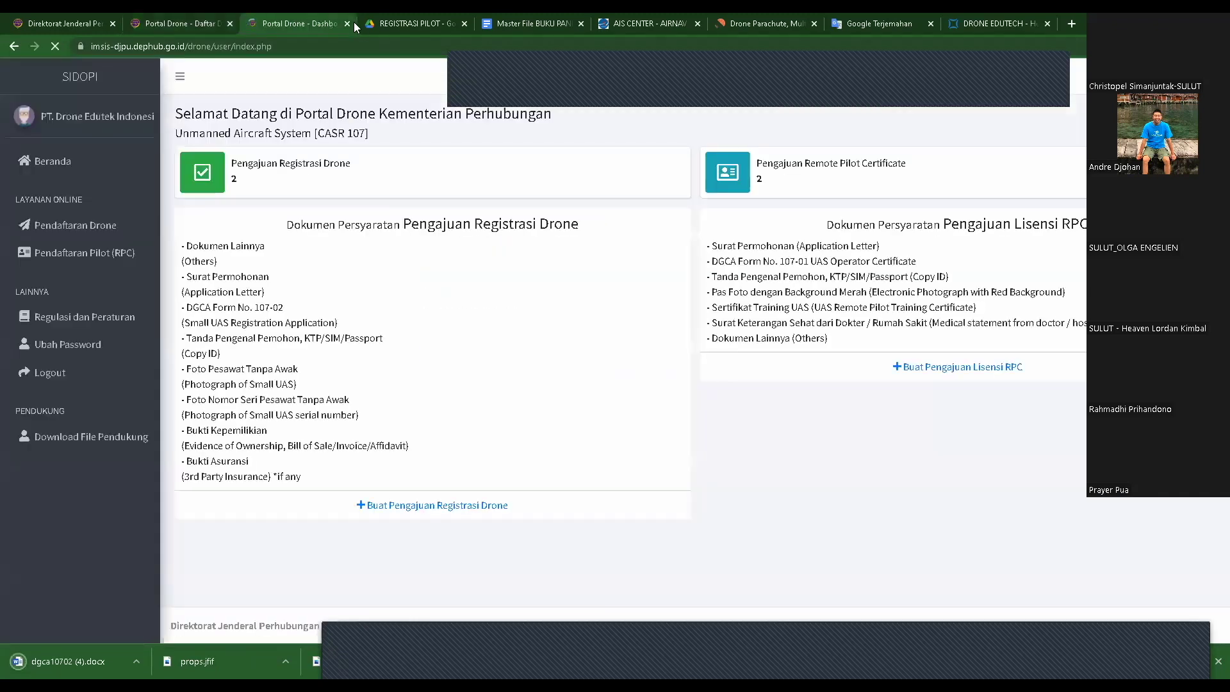
{"action": "left_click", "coordinate": [346, 24]}
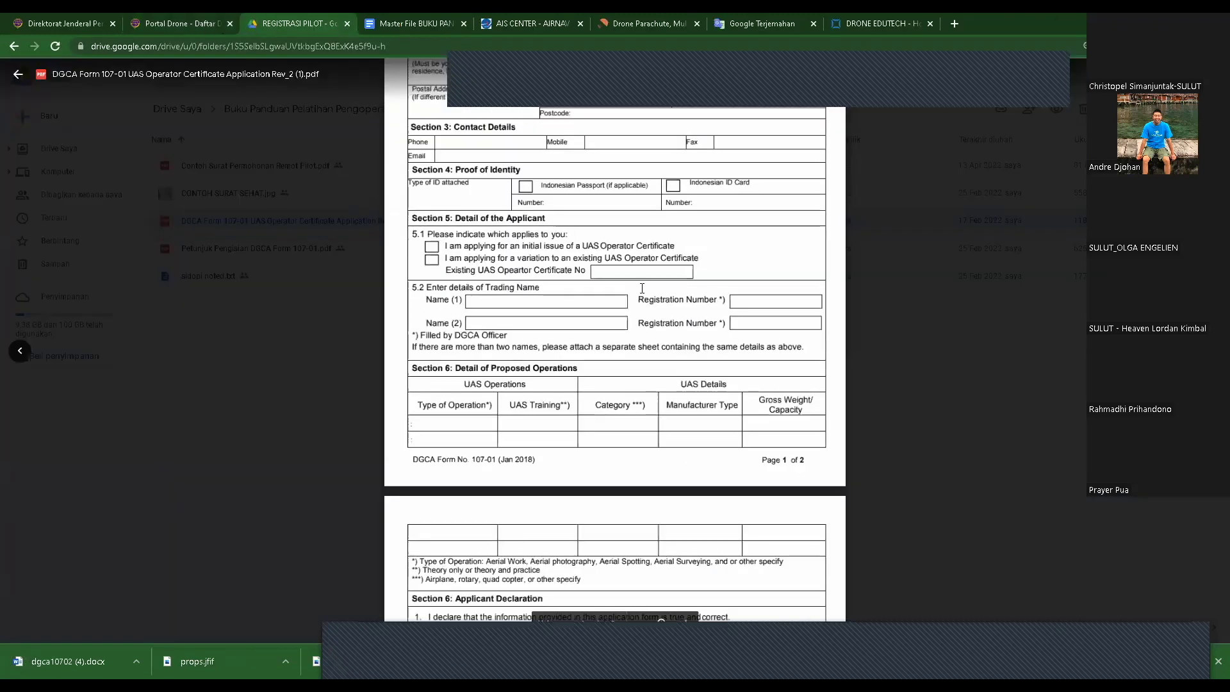
{"action": "scroll", "coordinate": [640, 335], "scroll_direction": "up", "scroll_amount": 4}
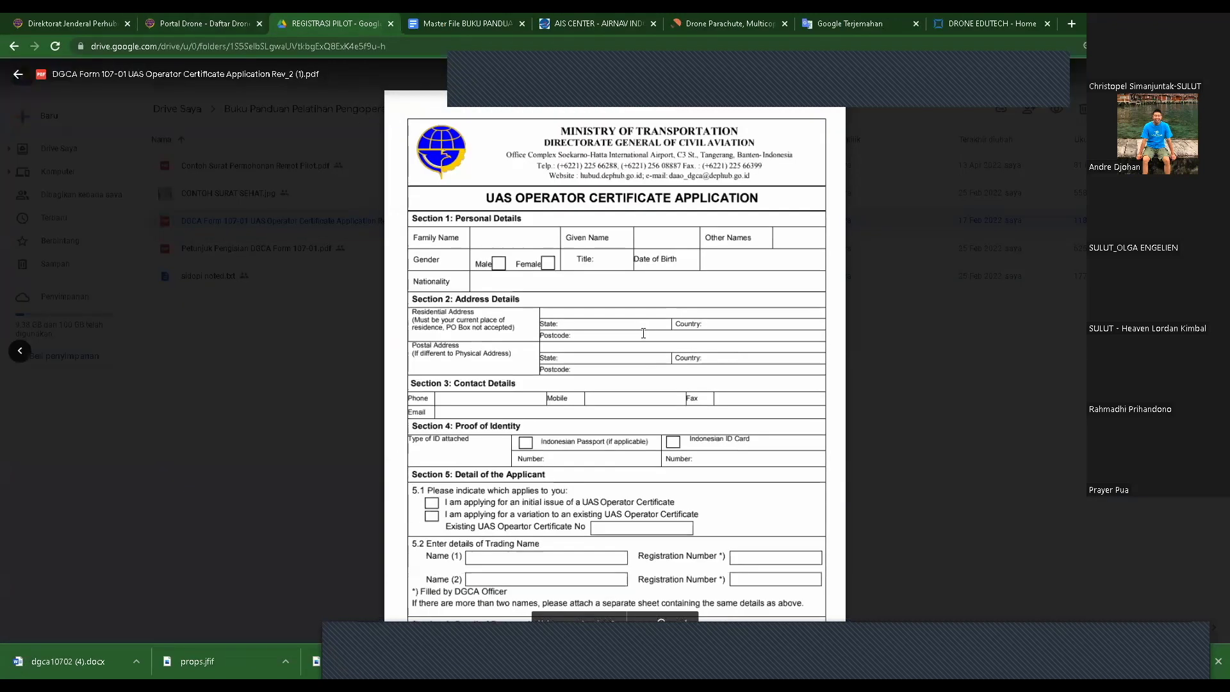
{"action": "left_click", "coordinate": [264, 21]}
- Download two more copies of Form DGCA 107-02, open the latest, and close the Drive preview
{"action": "left_click", "coordinate": [592, 163]}
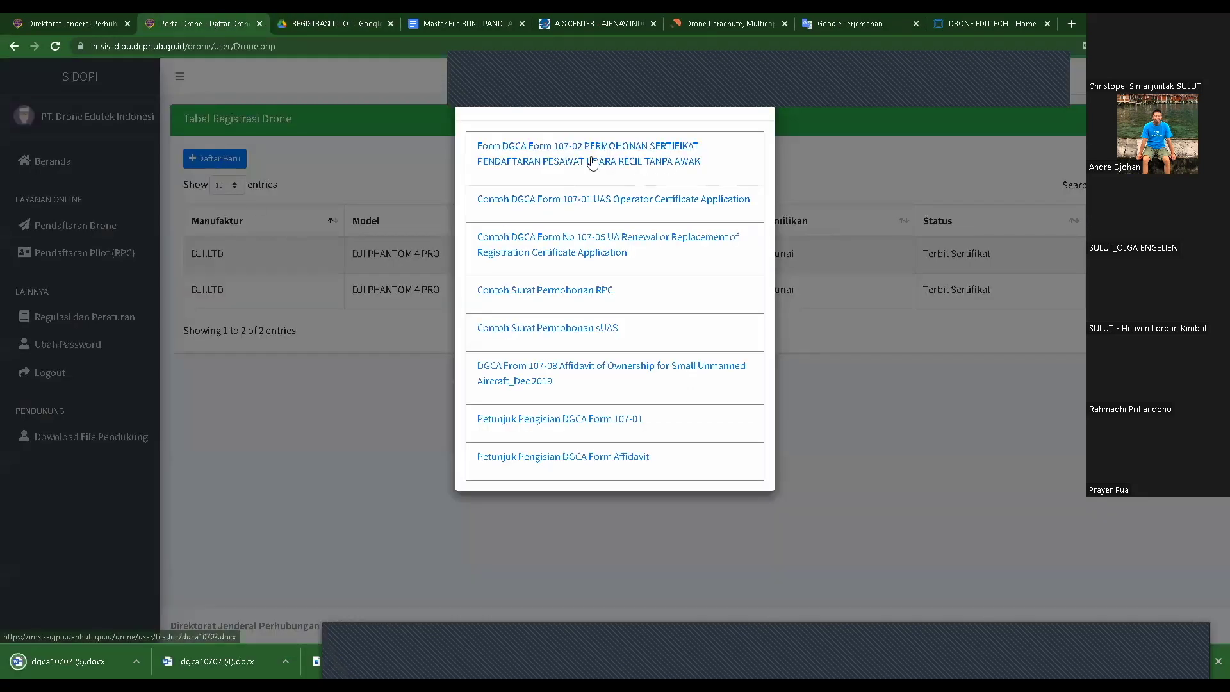
{"action": "left_click", "coordinate": [592, 163]}
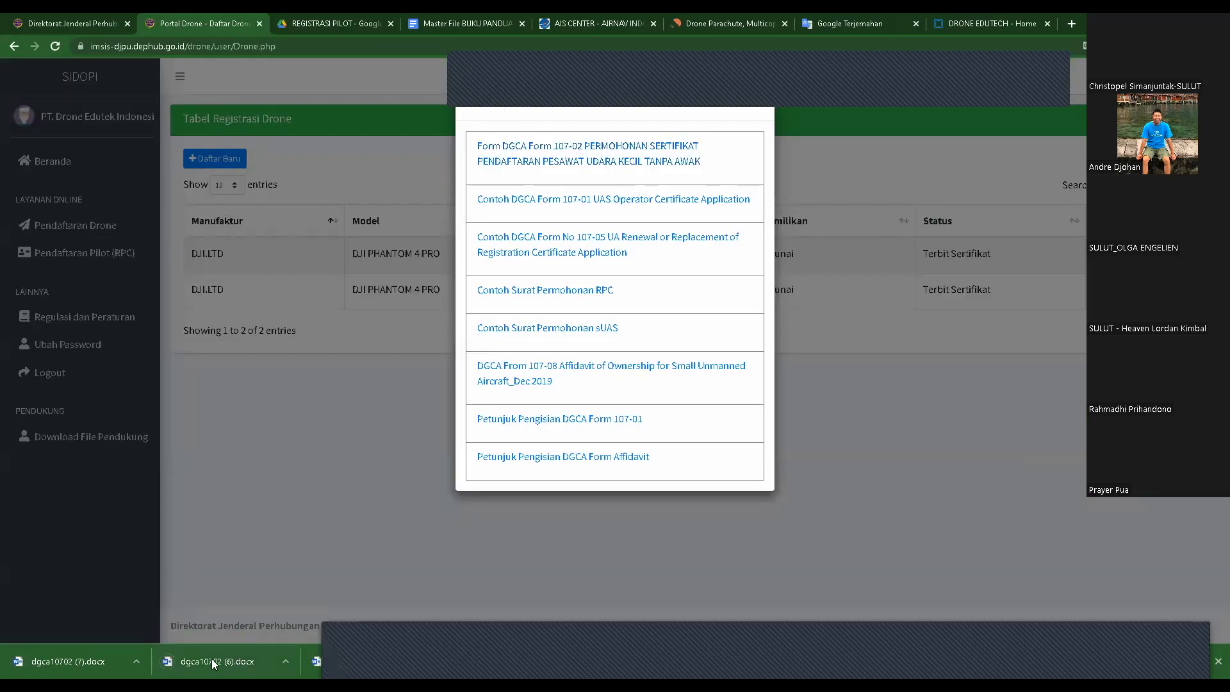
{"action": "left_click", "coordinate": [82, 662]}
{"action": "key", "text": "Escape"}
{"action": "left_click", "coordinate": [354, 30]}
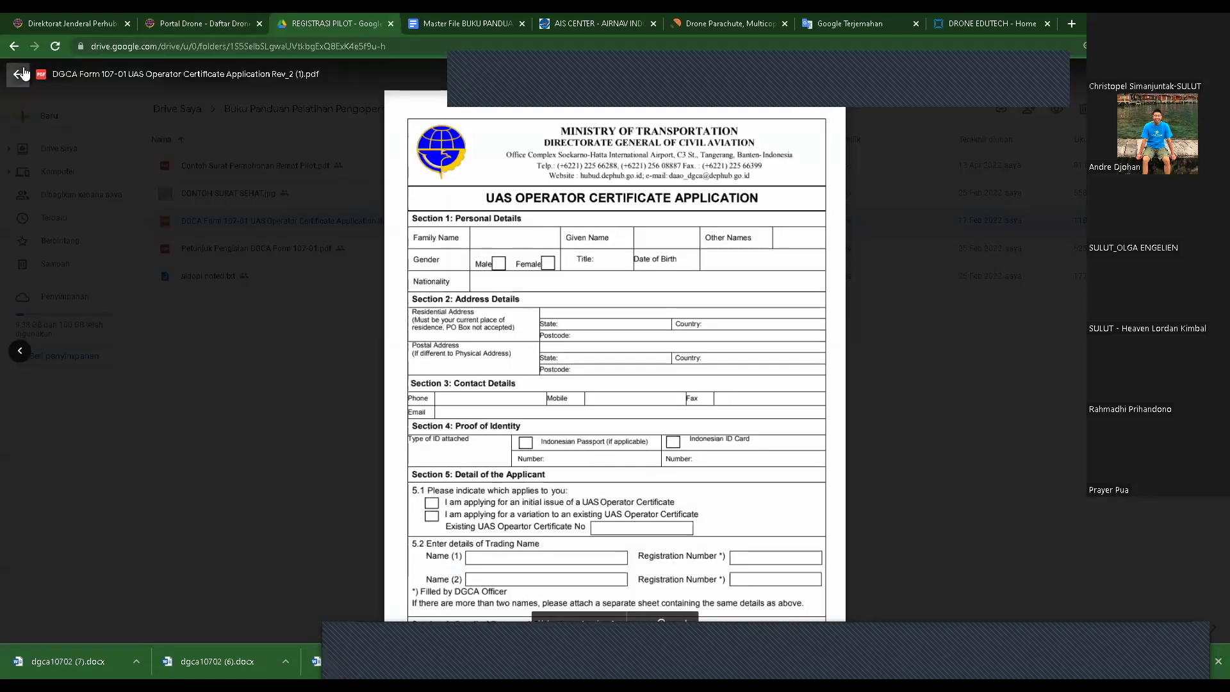
{"action": "left_click", "coordinate": [18, 75]}
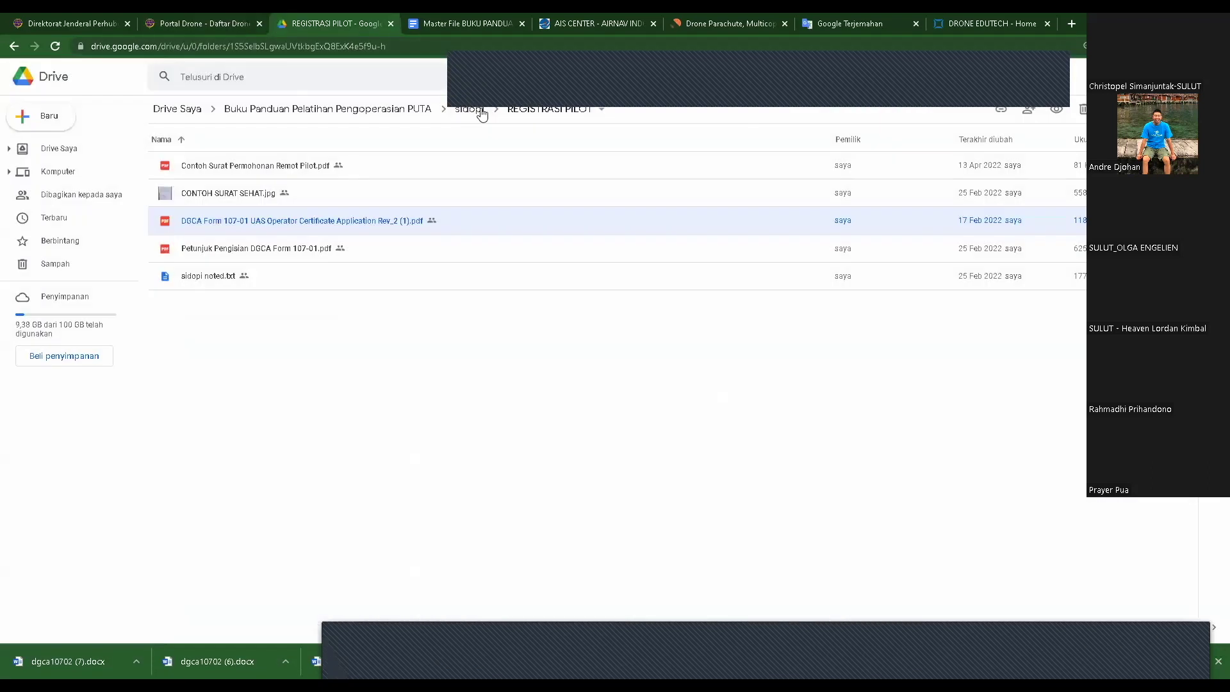
- Go from the sidopi folder into REGISTRASI DRONE and open dgca10702 (3).docx in Google Docs
{"action": "left_click", "coordinate": [14, 47]}
{"action": "double_click", "coordinate": [214, 167]}
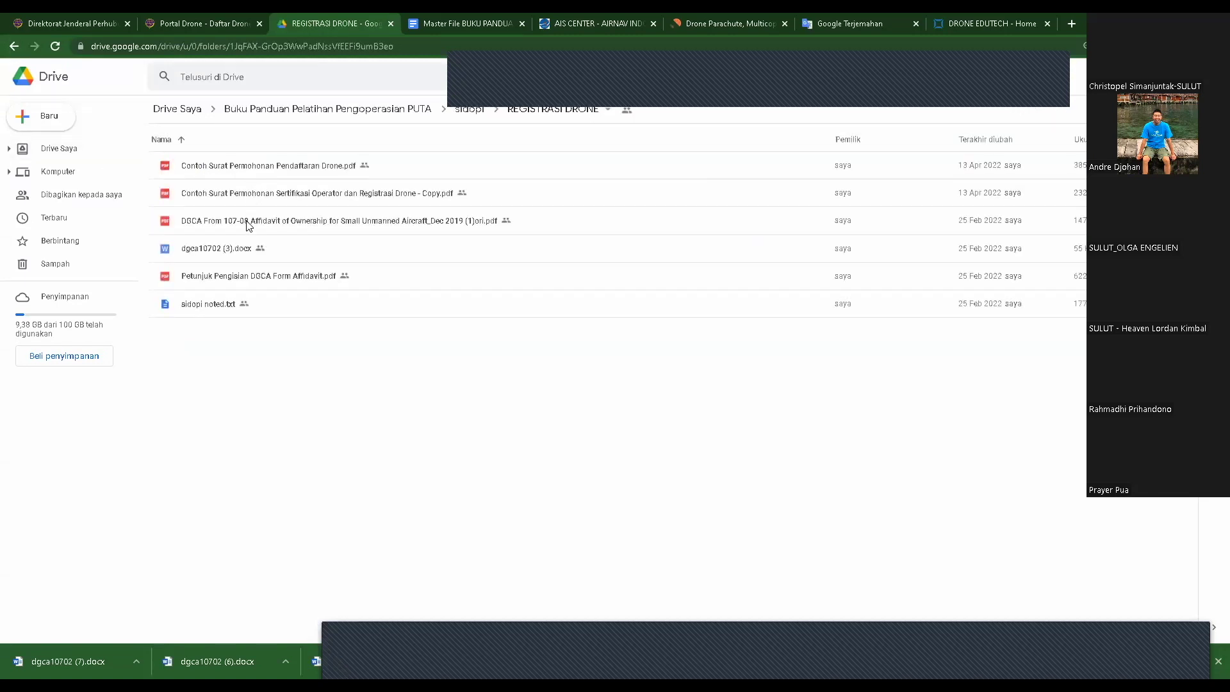
{"action": "left_click", "coordinate": [248, 221]}
{"action": "double_click", "coordinate": [243, 248]}
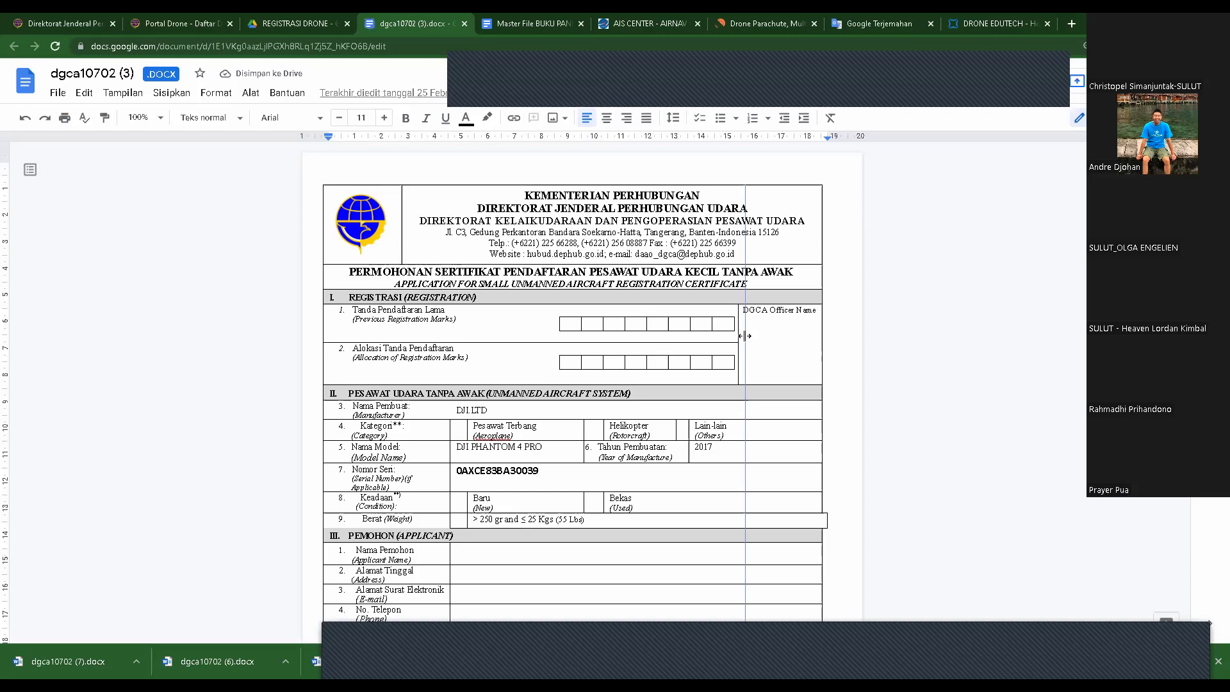
- Widen the DGCA Officer Name column so its label fits on one line
{"action": "left_click_drag", "start_coordinate": [865, 291], "coordinate": [865, 291]}
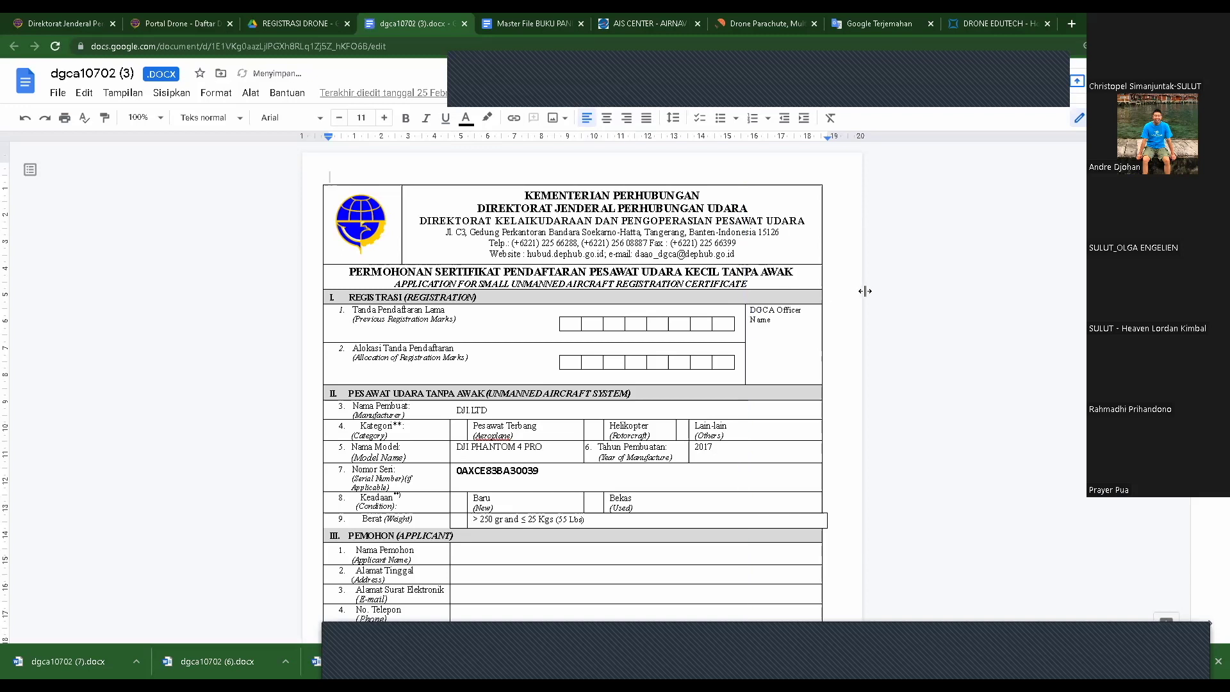
{"action": "left_click_drag", "start_coordinate": [746, 320], "coordinate": [724, 320]}
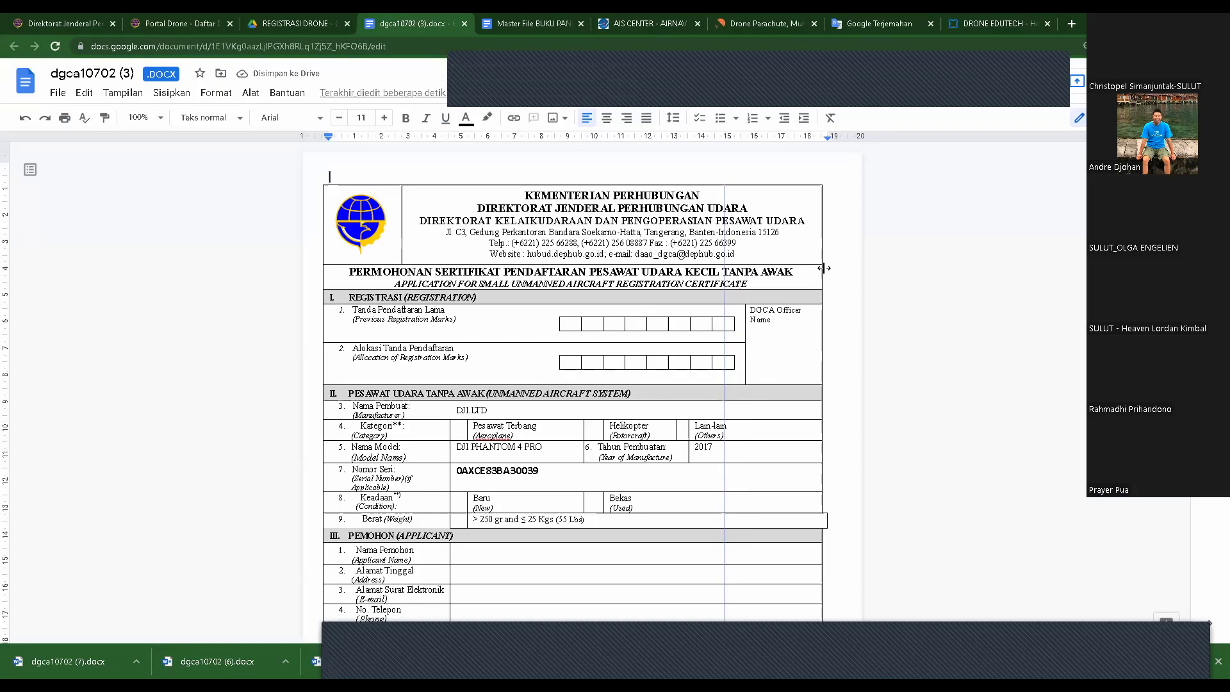
{"action": "scroll", "coordinate": [641, 370], "scroll_direction": "down", "scroll_amount": 3}
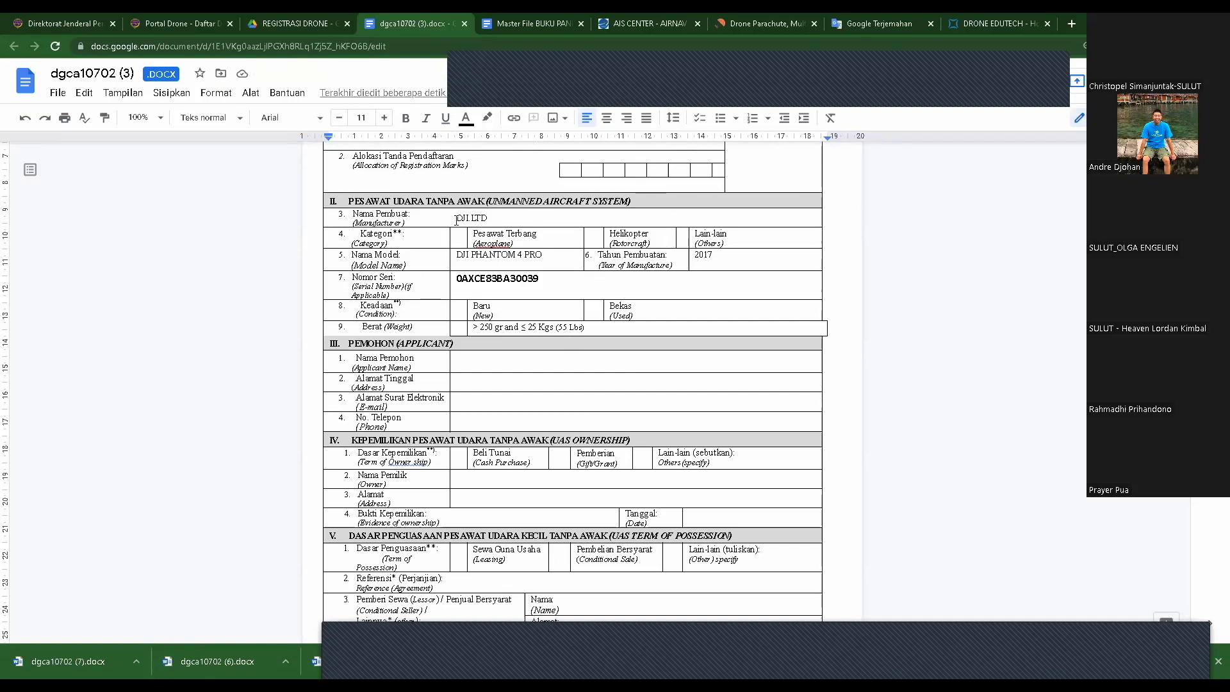
- Place the text cursor right after the DJI LTD manufacturer entry
{"action": "left_click", "coordinate": [477, 217]}
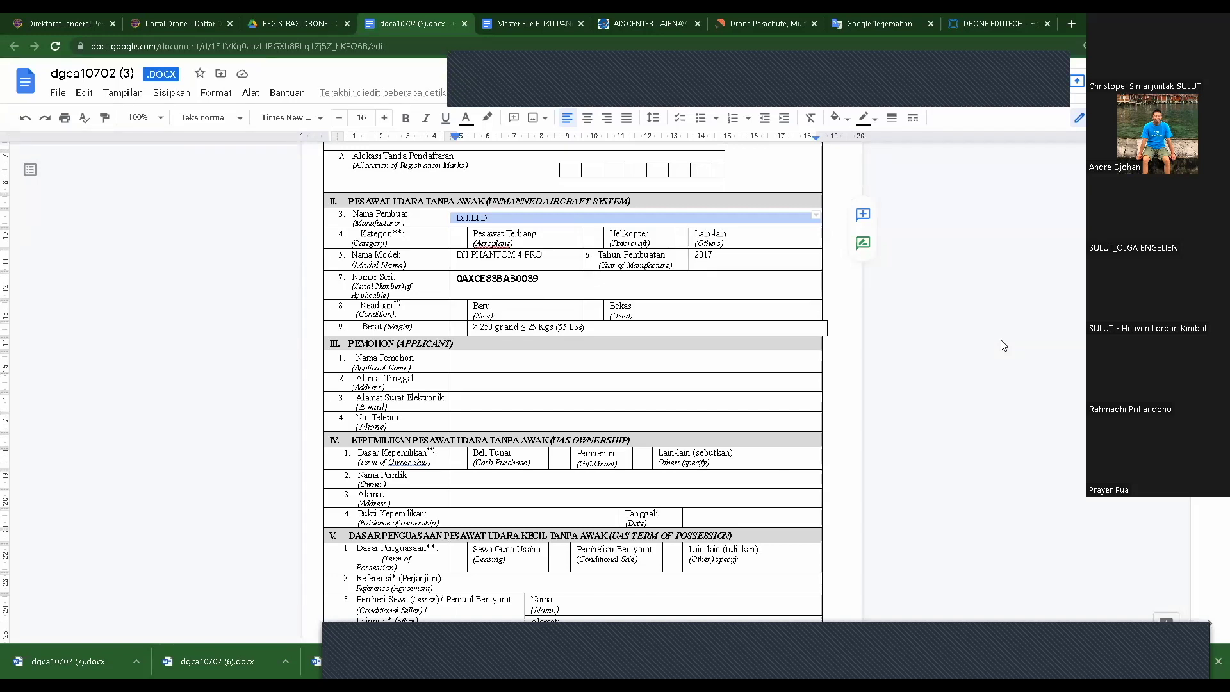
{"action": "scroll", "coordinate": [1083, 385], "scroll_direction": "up", "scroll_amount": 3}
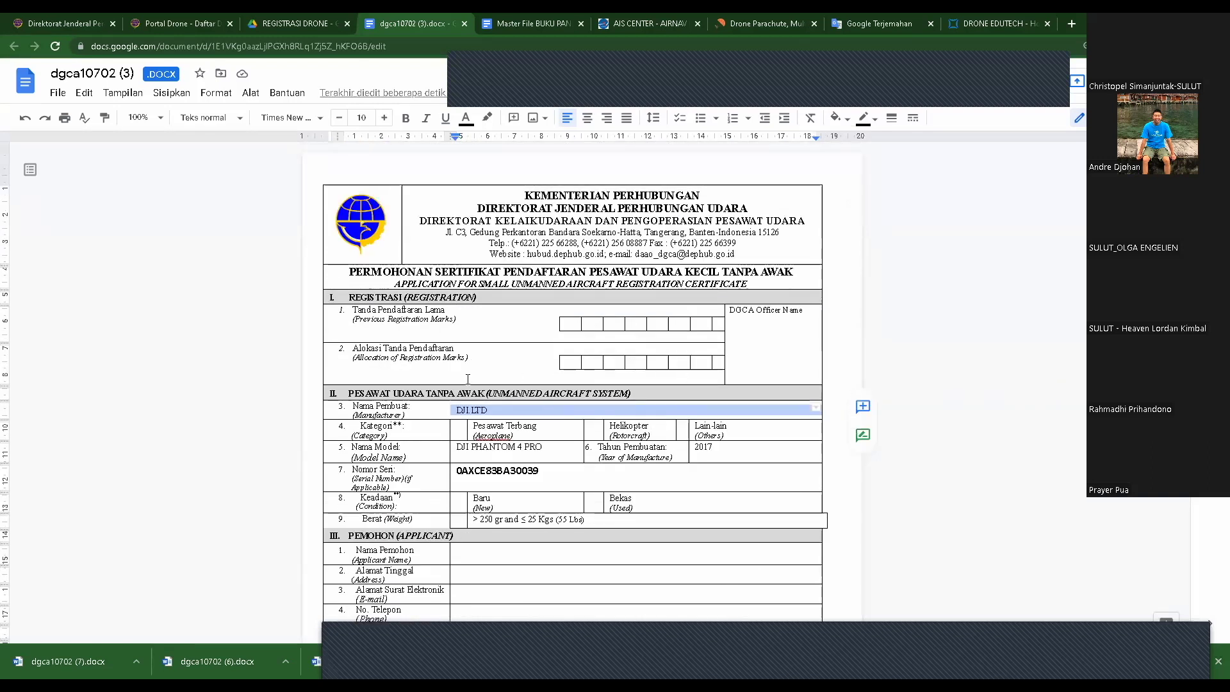
{"action": "left_click", "coordinate": [501, 410]}
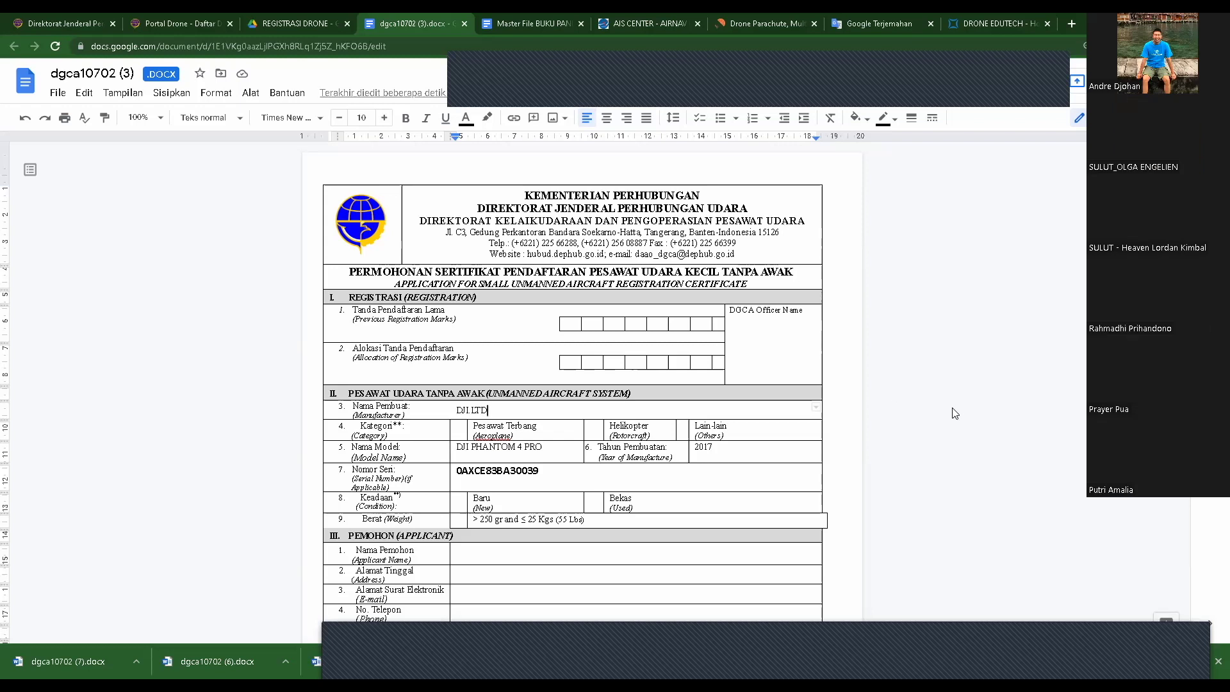
{"action": "scroll", "coordinate": [952, 413], "scroll_direction": "down", "scroll_amount": 1}
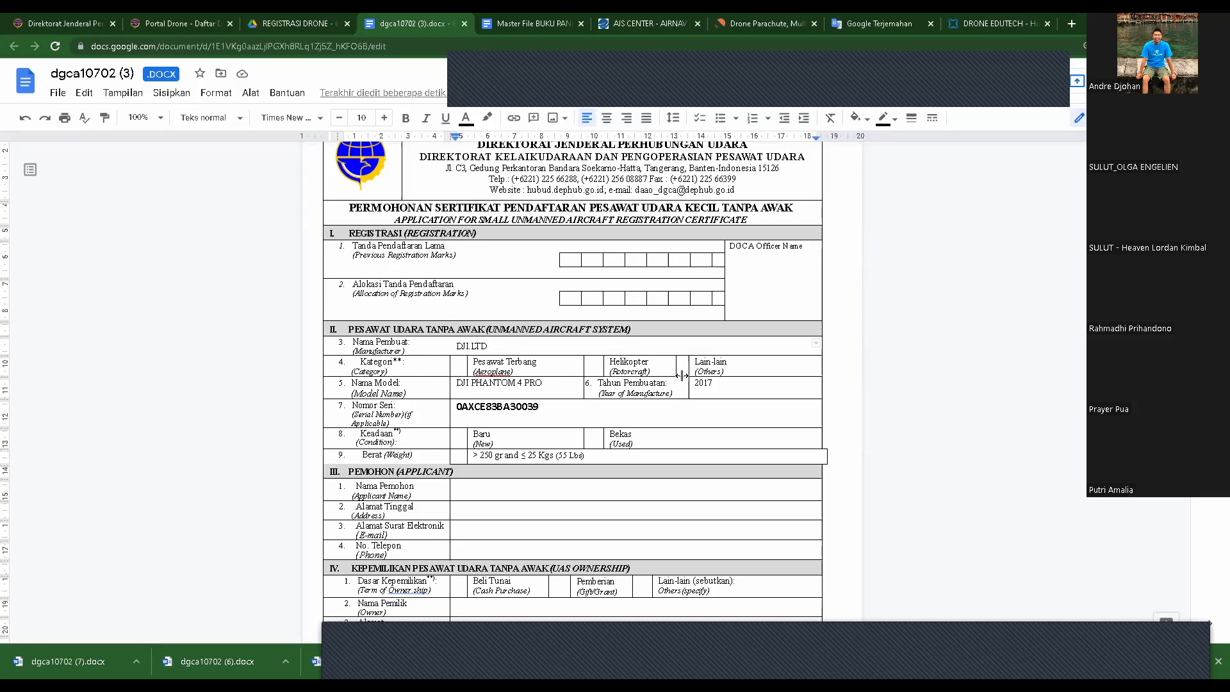
{"action": "left_click", "coordinate": [597, 369]}
{"action": "left_click", "coordinate": [682, 370]}
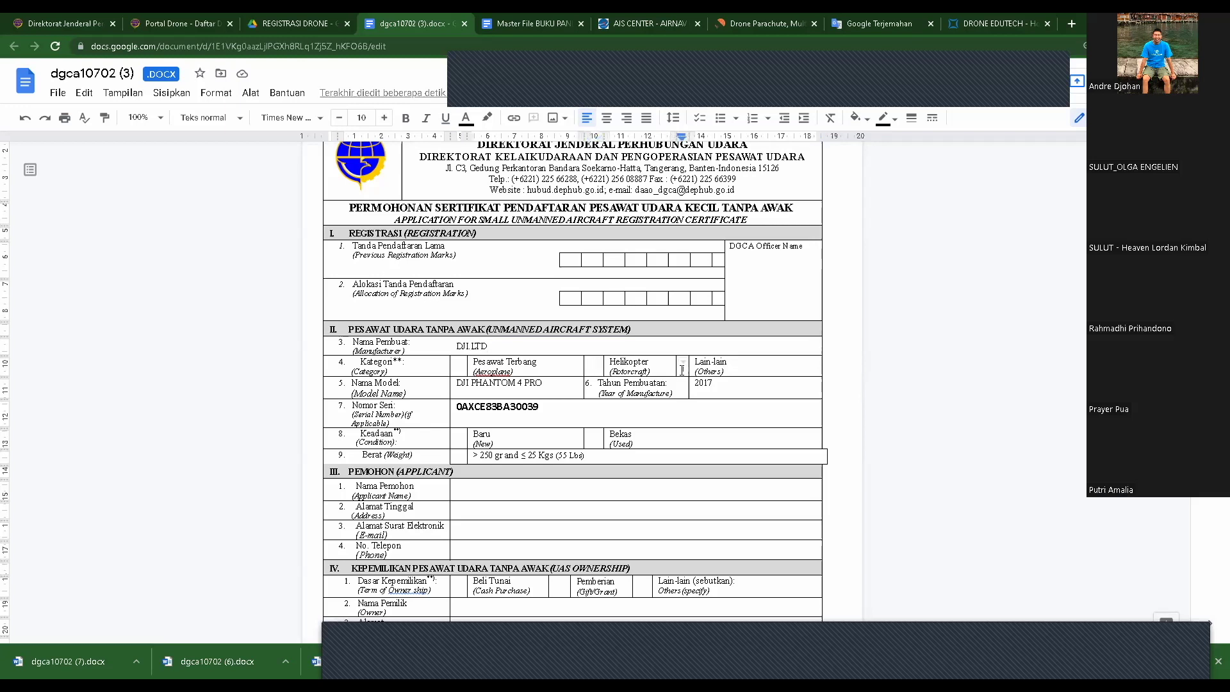
{"action": "left_click", "coordinate": [461, 370]}
{"action": "left_click", "coordinate": [681, 371]}
{"action": "left_click_drag", "start_coordinate": [458, 385], "coordinate": [577, 384]}
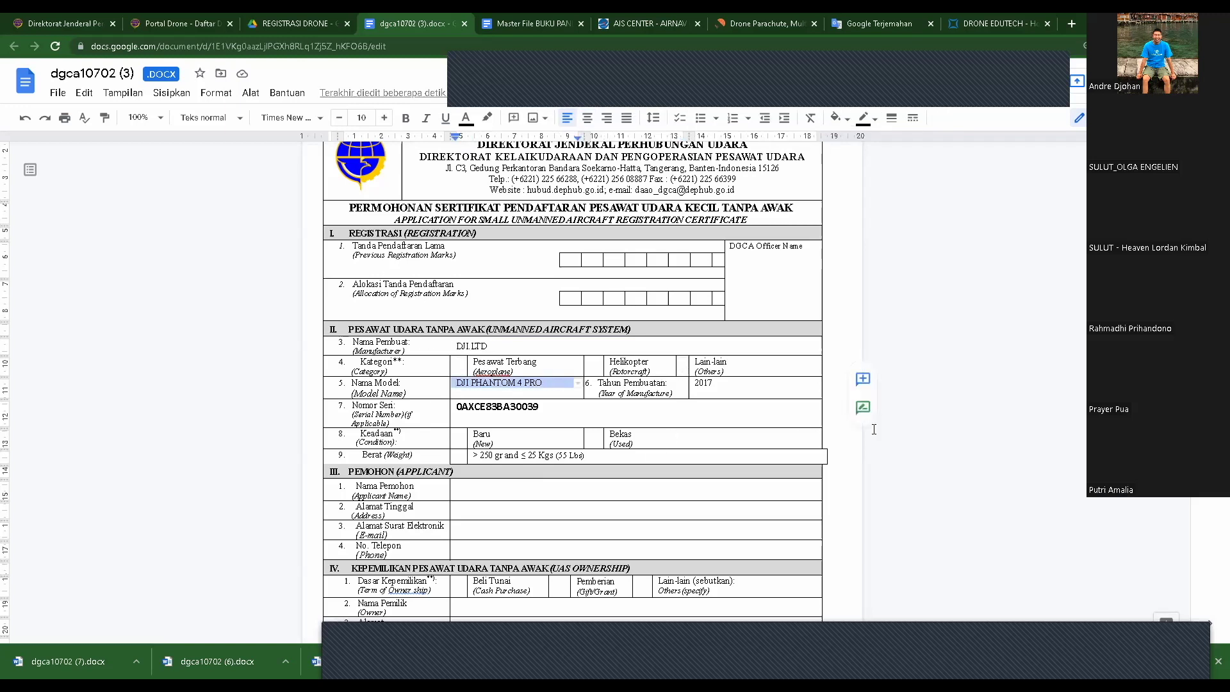
{"action": "left_click", "coordinate": [719, 384]}
{"action": "scroll", "coordinate": [730, 438], "scroll_direction": "down", "scroll_amount": 2}
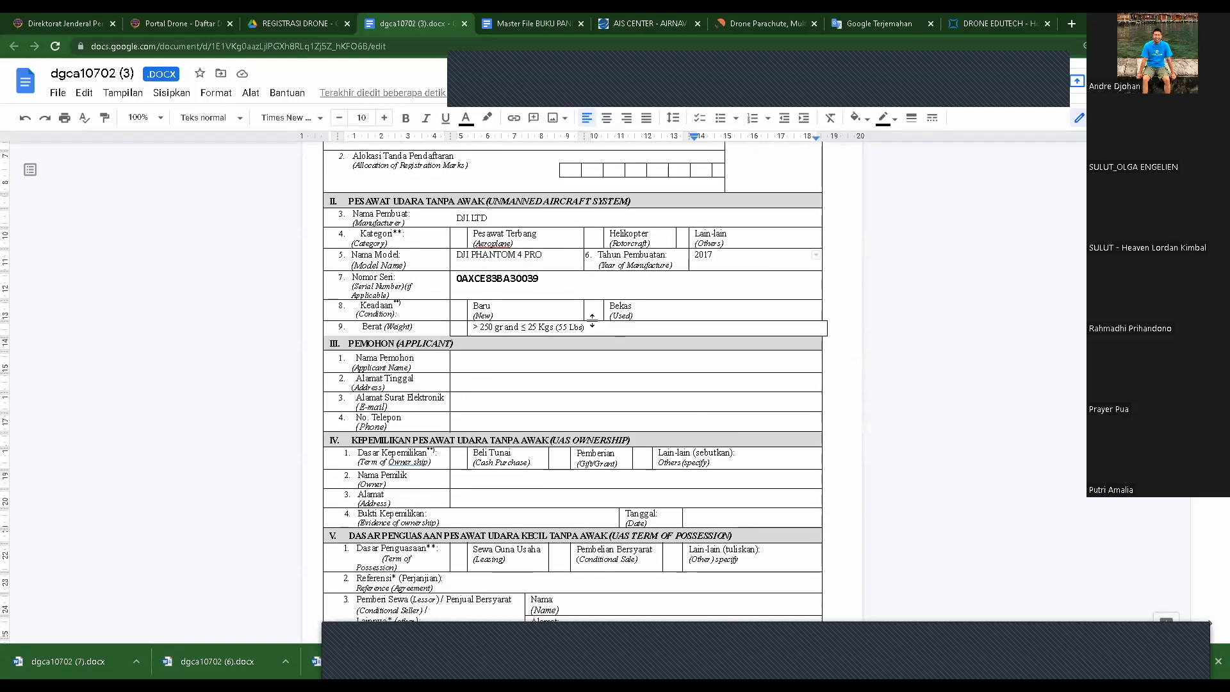
{"action": "left_click_drag", "start_coordinate": [545, 280], "coordinate": [453, 279]}
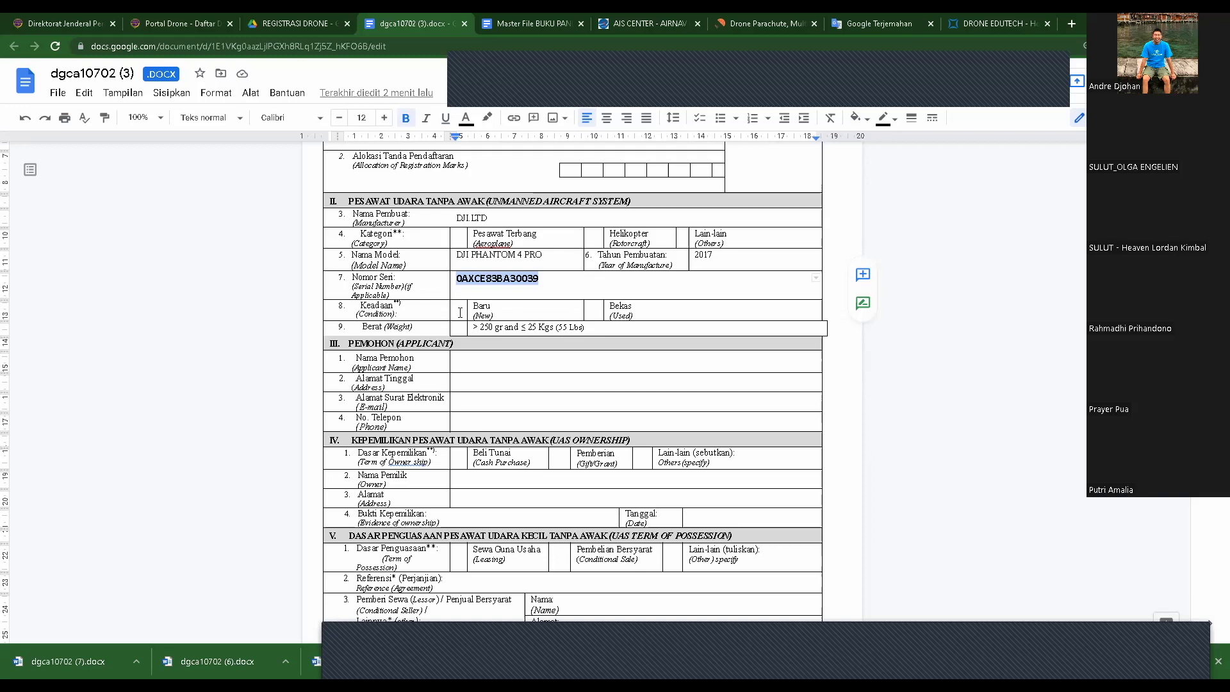
{"action": "left_click", "coordinate": [462, 312]}
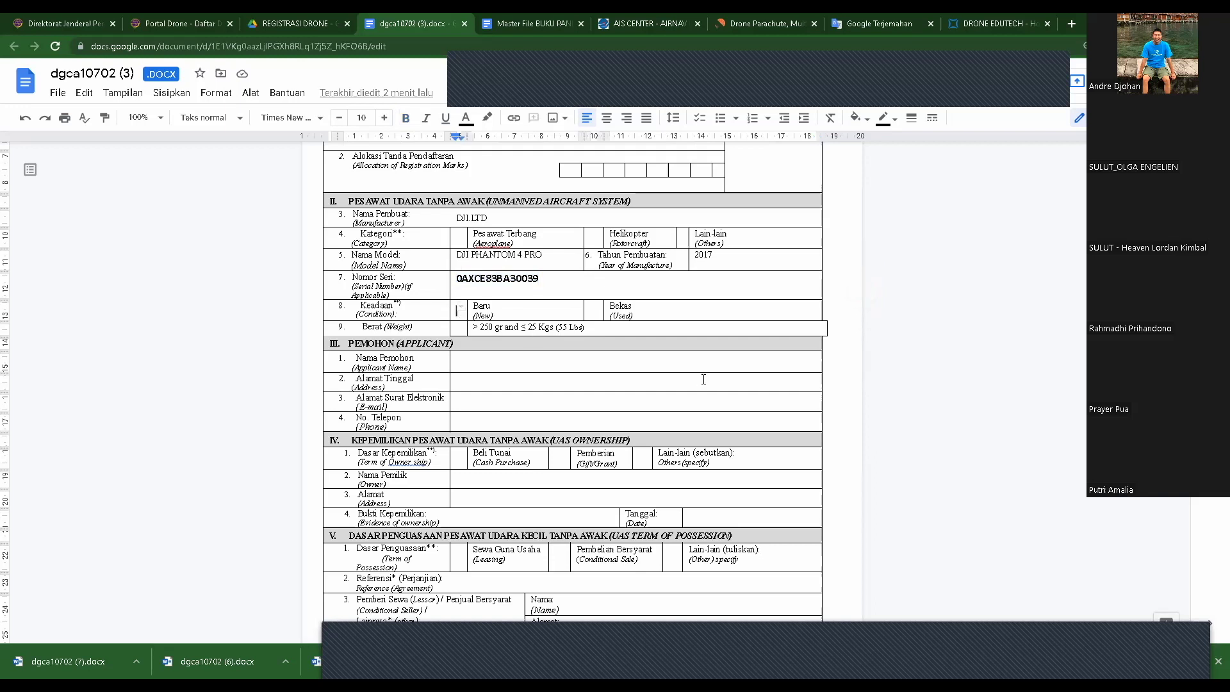
{"action": "left_click", "coordinate": [593, 313]}
{"action": "scroll", "coordinate": [513, 327], "scroll_direction": "down", "scroll_amount": 1}
{"action": "scroll", "coordinate": [487, 346], "scroll_direction": "up", "scroll_amount": 1}
{"action": "left_click", "coordinate": [467, 360]}
{"action": "triple_click", "coordinate": [534, 363]}
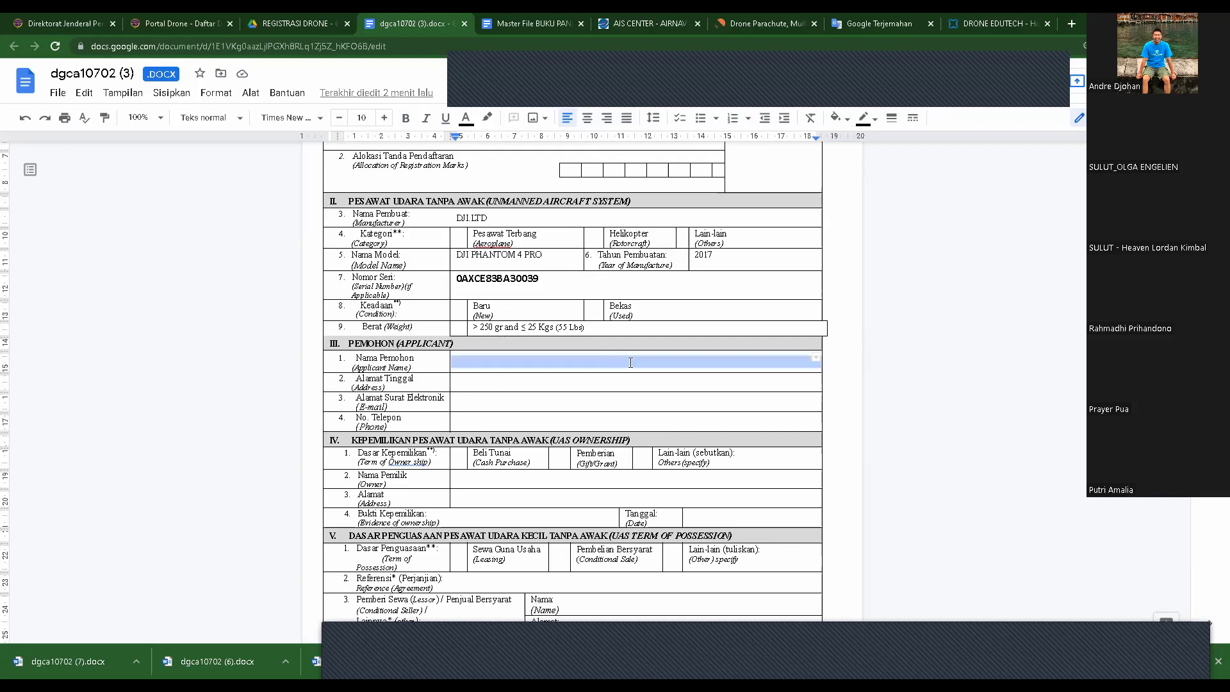
{"action": "left_click", "coordinate": [500, 363]}
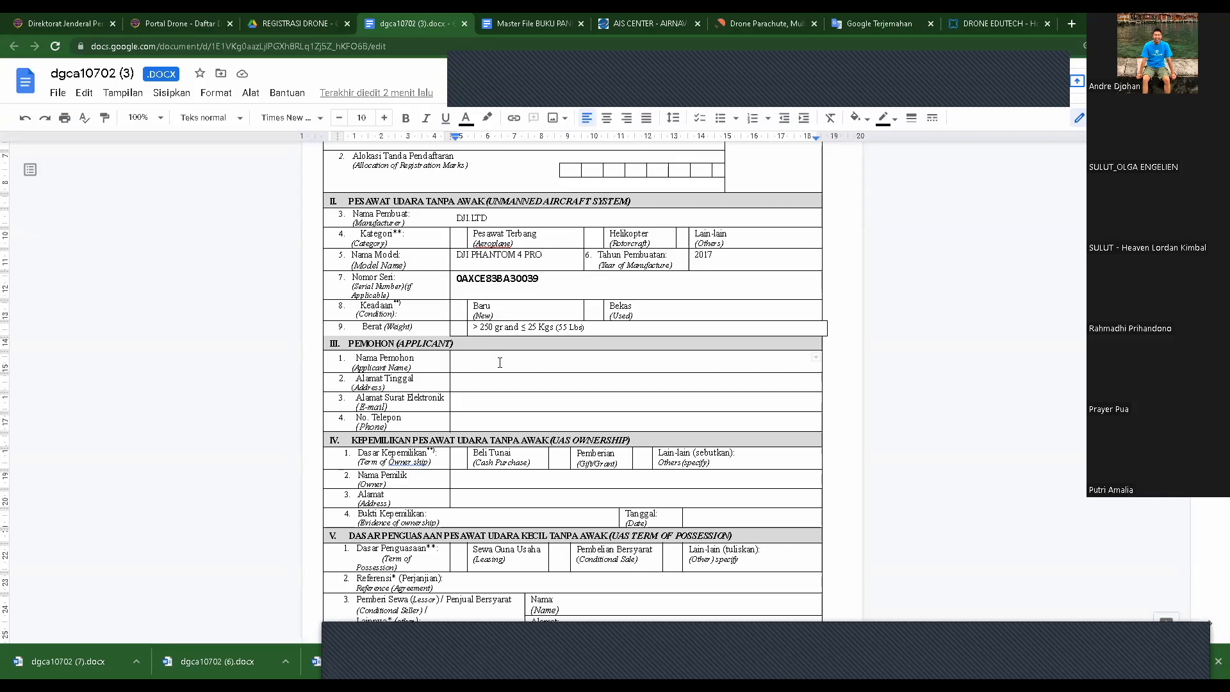
{"action": "left_click", "coordinate": [827, 329]}
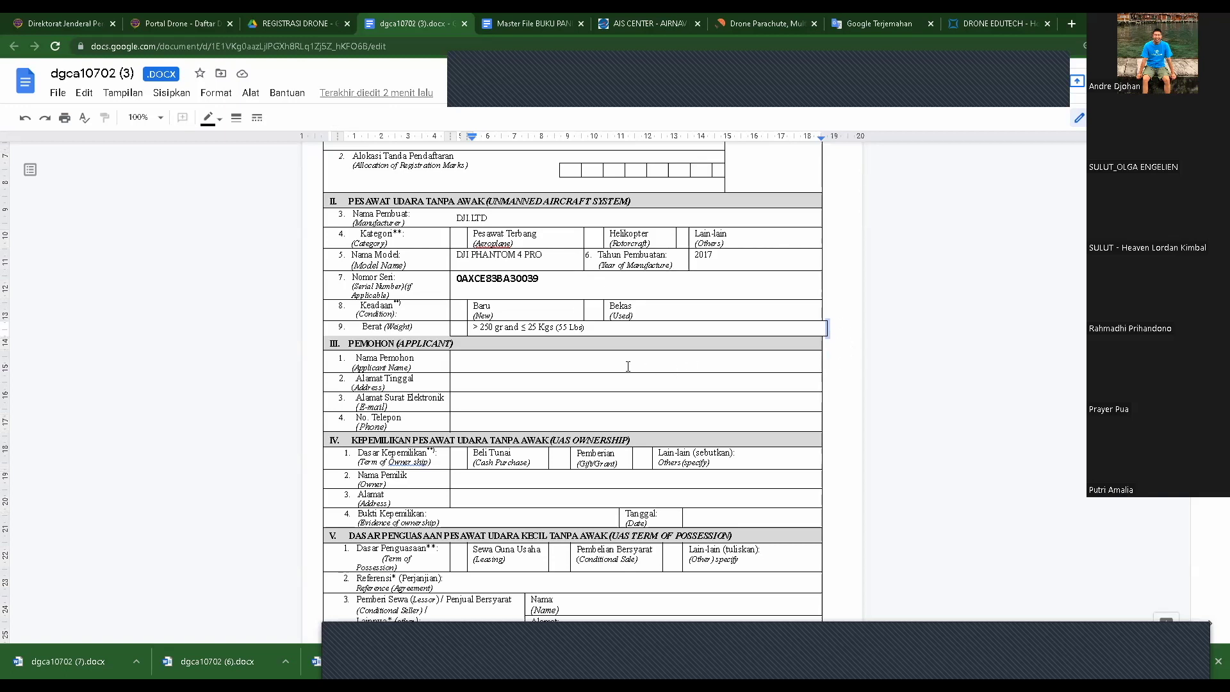
{"action": "left_click", "coordinate": [461, 362]}
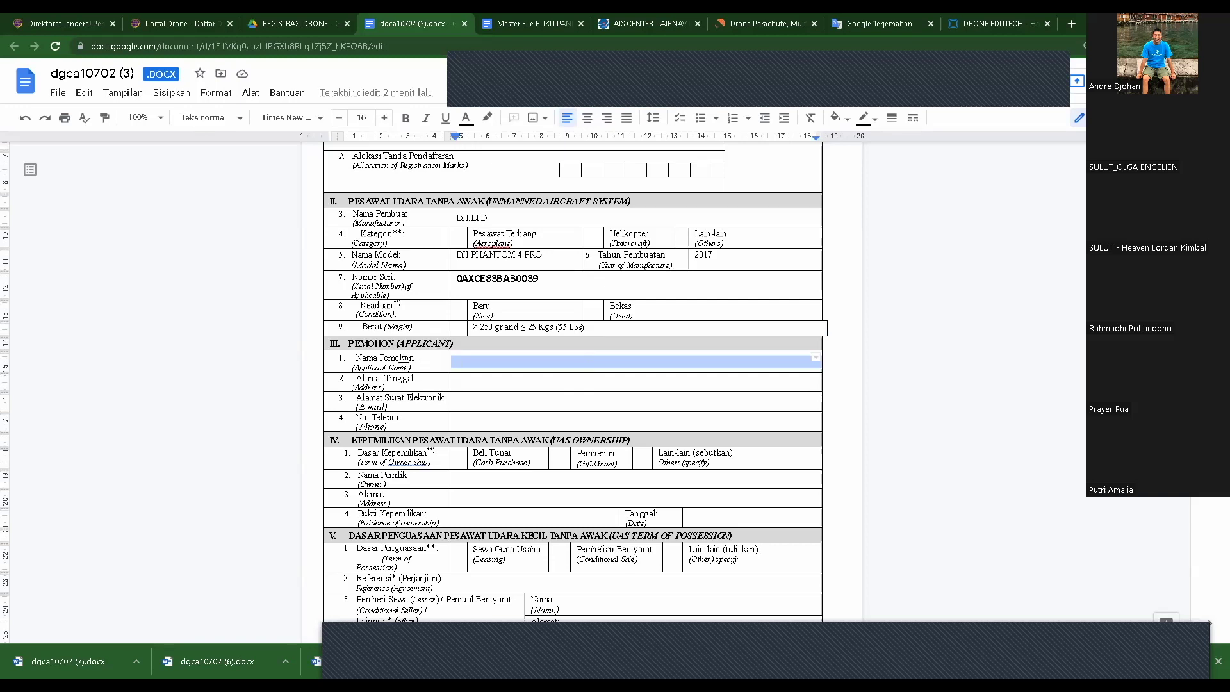
{"action": "left_click", "coordinate": [470, 382]}
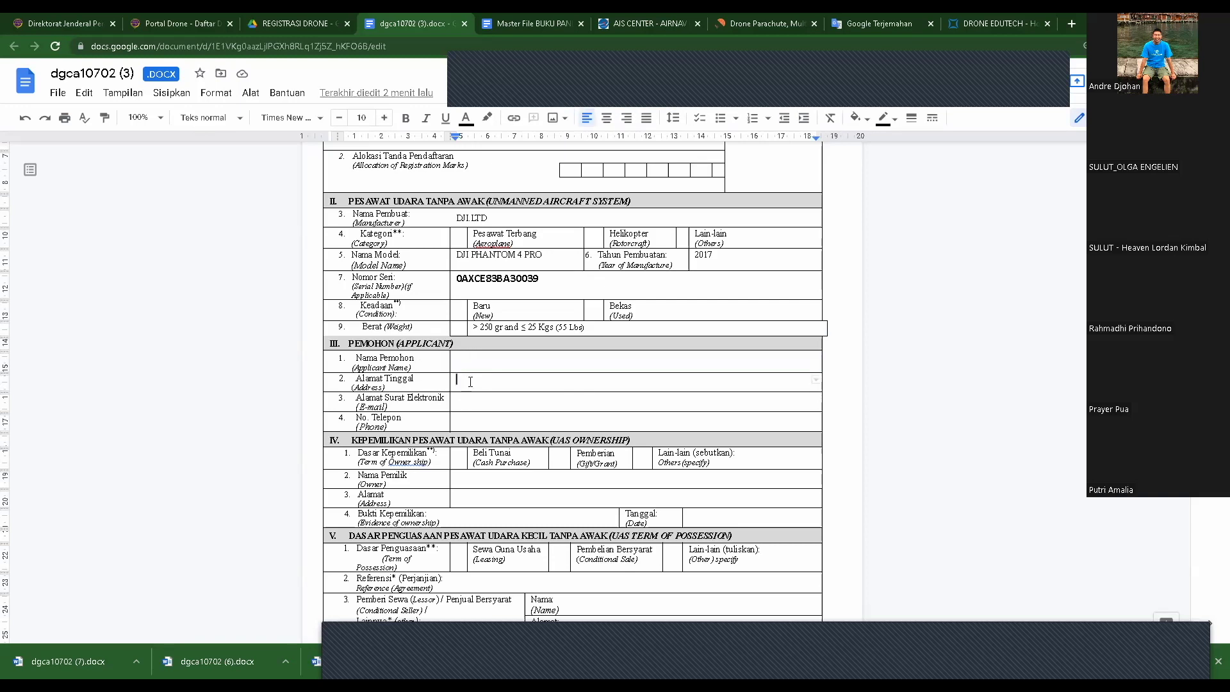
{"action": "left_click", "coordinate": [458, 398]}
{"action": "left_click", "coordinate": [470, 418]}
{"action": "scroll", "coordinate": [551, 414], "scroll_direction": "down", "scroll_amount": 2}
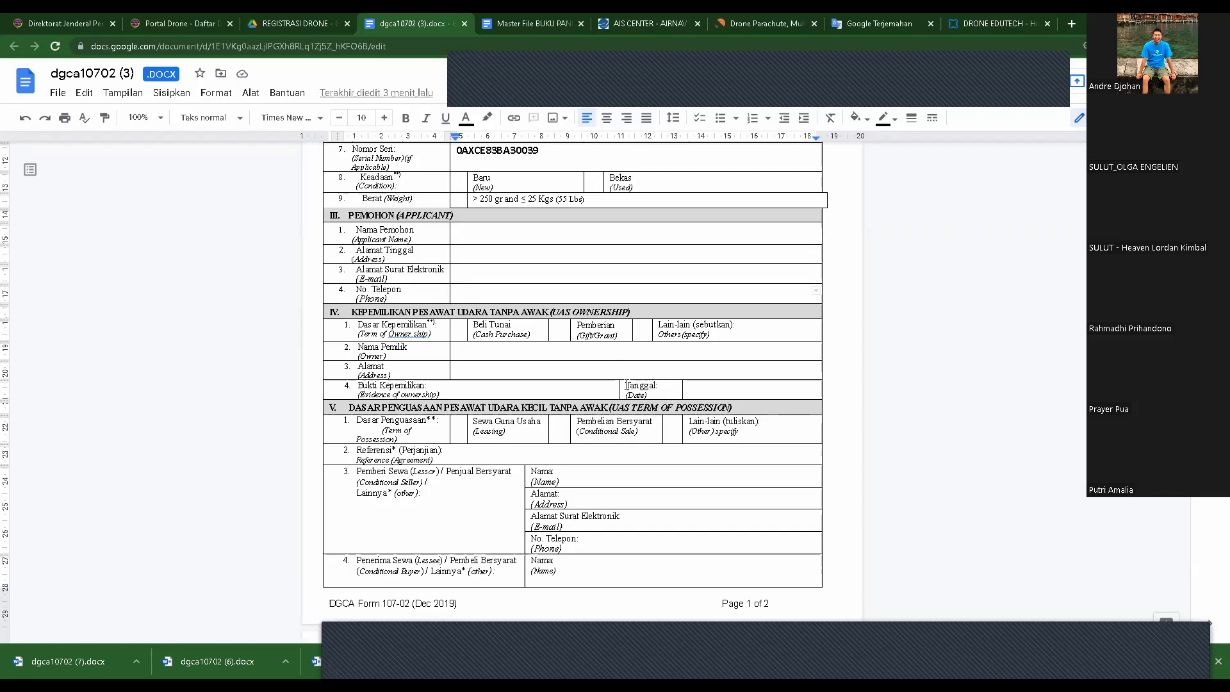
{"action": "left_click", "coordinate": [459, 329]}
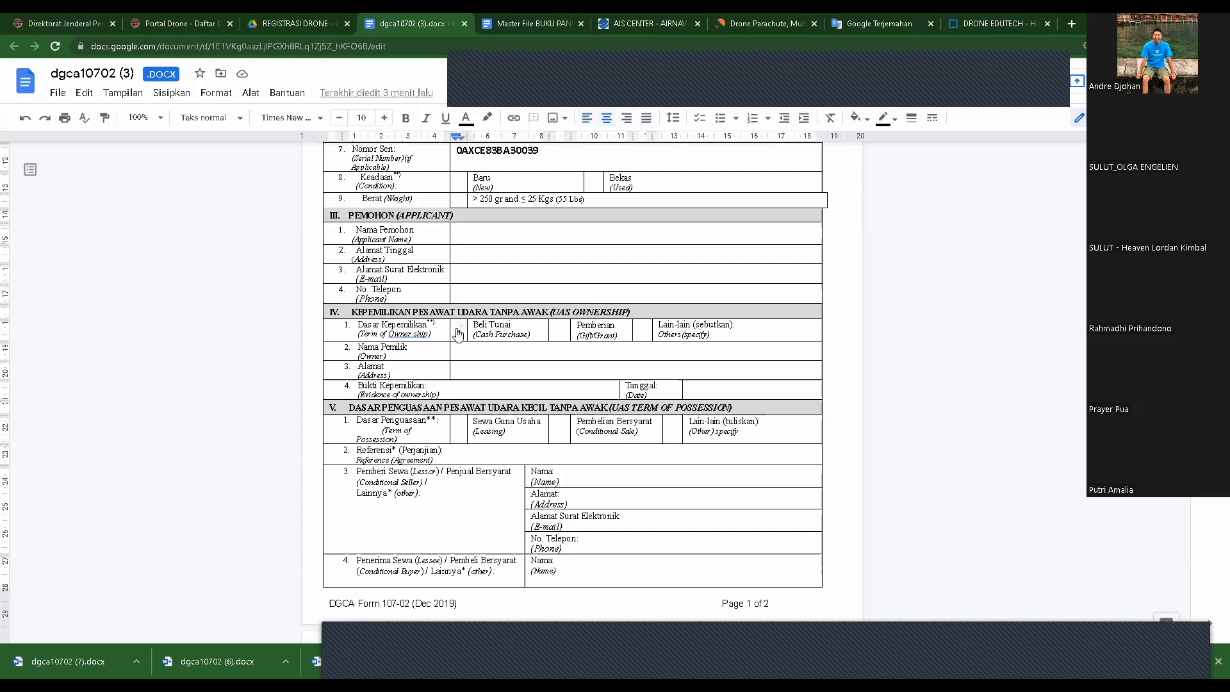
{"action": "left_click", "coordinate": [558, 332]}
{"action": "left_click", "coordinate": [643, 332]}
{"action": "left_click", "coordinate": [468, 351]}
{"action": "scroll", "coordinate": [762, 384], "scroll_direction": "up", "scroll_amount": 4}
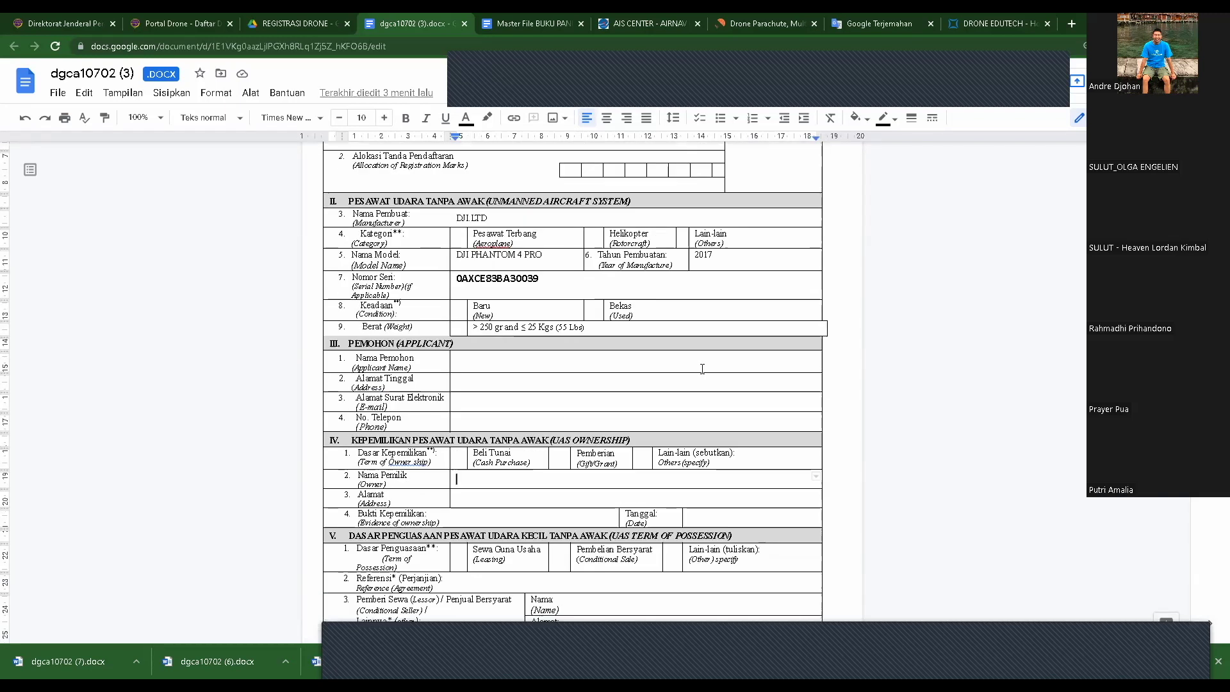
{"action": "scroll", "coordinate": [703, 370], "scroll_direction": "up", "scroll_amount": 1}
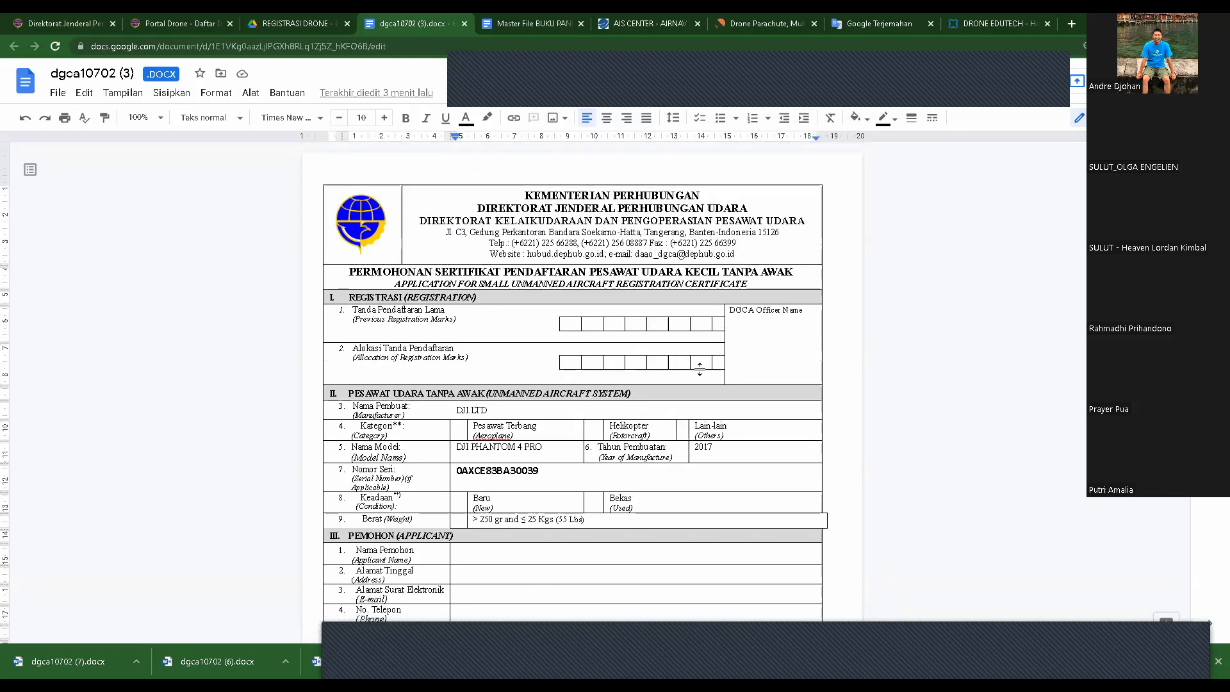
{"action": "scroll", "coordinate": [700, 368], "scroll_direction": "down", "scroll_amount": 4}
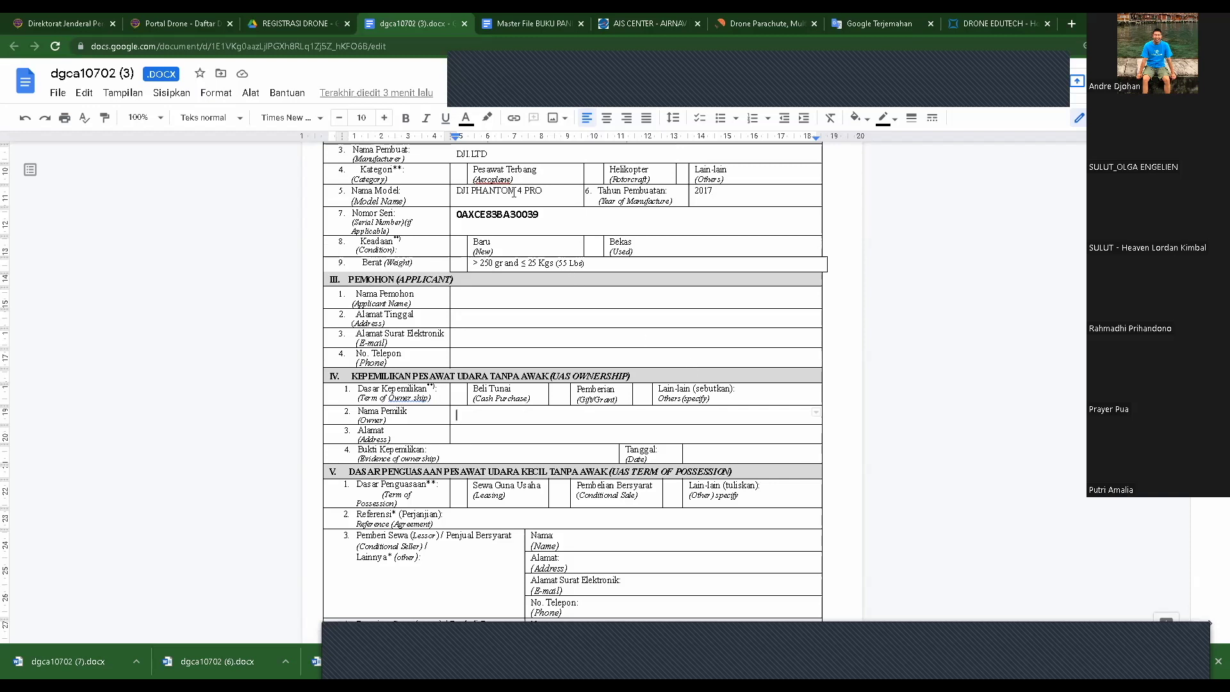
{"action": "scroll", "coordinate": [619, 340], "scroll_direction": "up", "scroll_amount": 4}
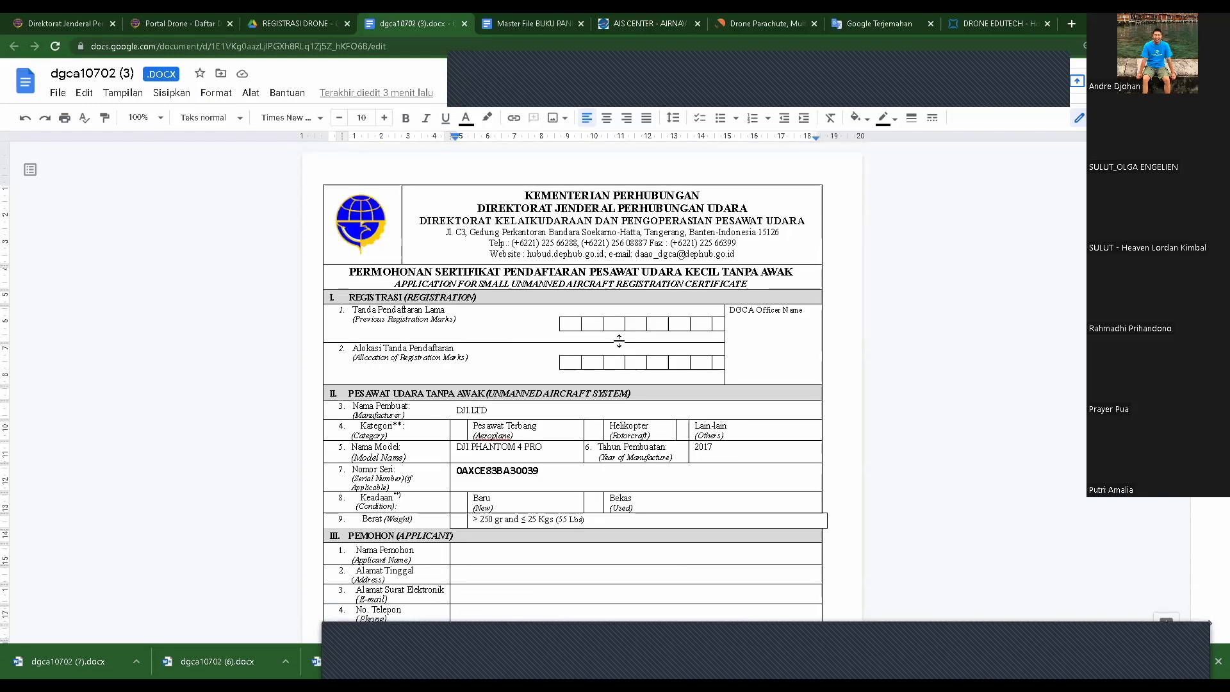
{"action": "scroll", "coordinate": [619, 340], "scroll_direction": "down", "scroll_amount": 4}
{"action": "scroll", "coordinate": [619, 341], "scroll_direction": "down", "scroll_amount": 2}
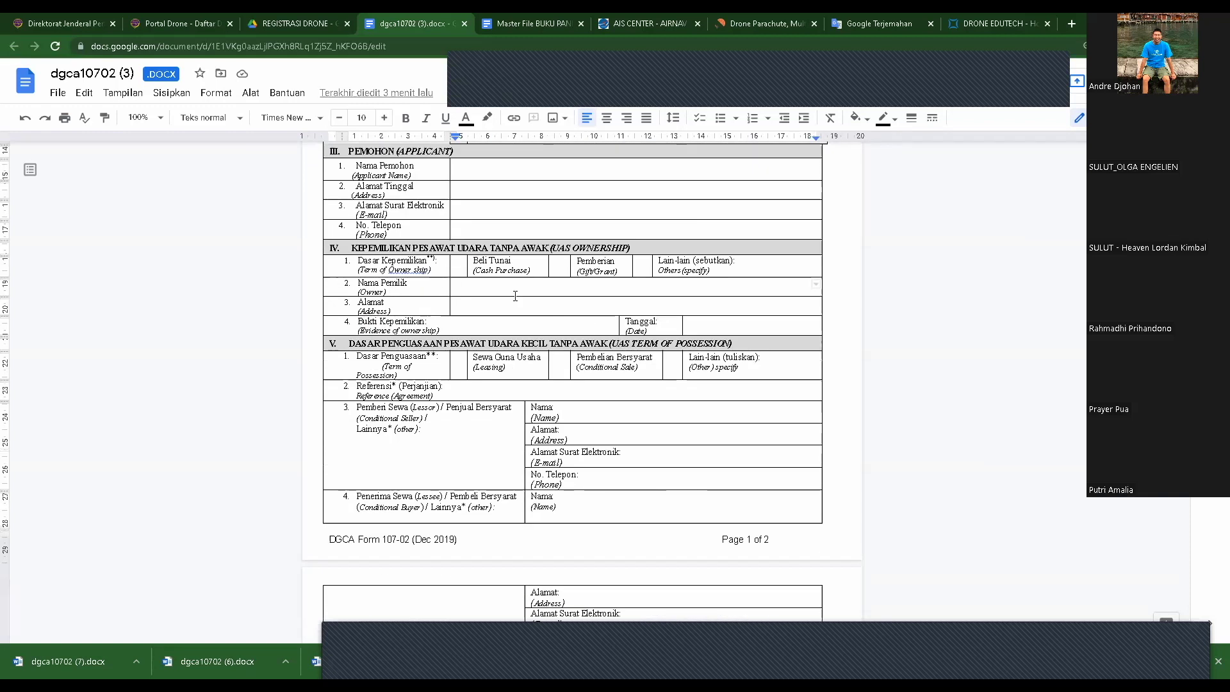
{"action": "scroll", "coordinate": [437, 329], "scroll_direction": "up", "scroll_amount": 1}
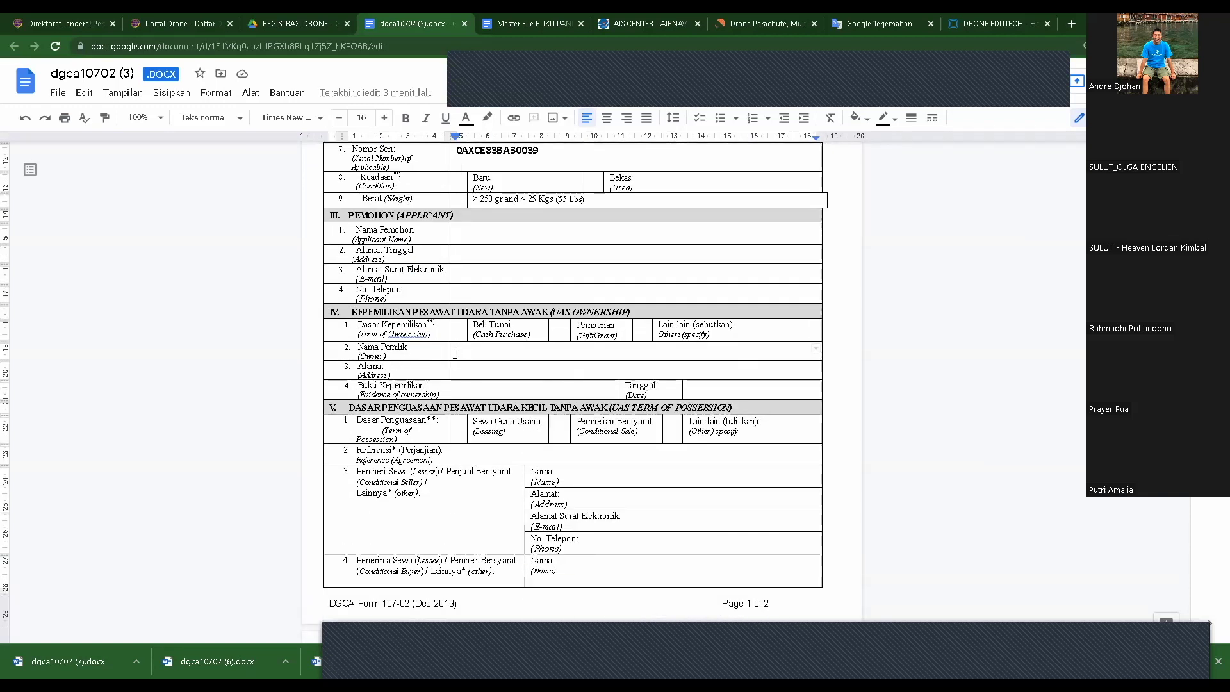
{"action": "triple_click", "coordinate": [672, 358]}
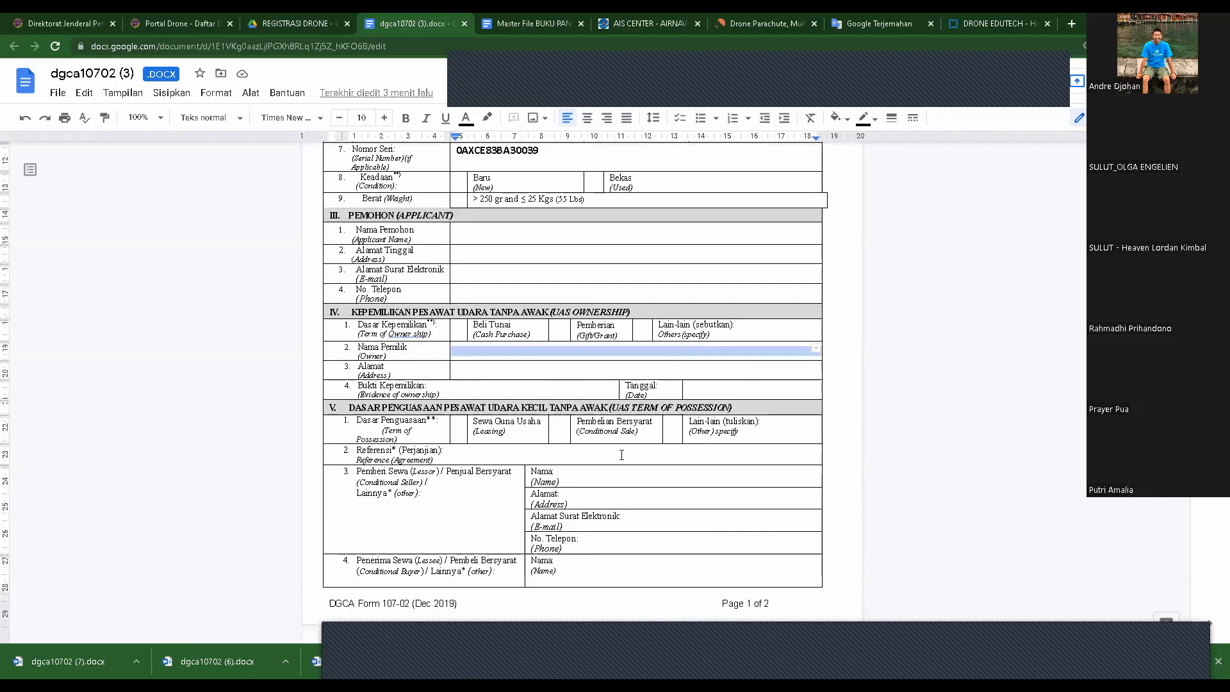
{"action": "triple_click", "coordinate": [457, 370]}
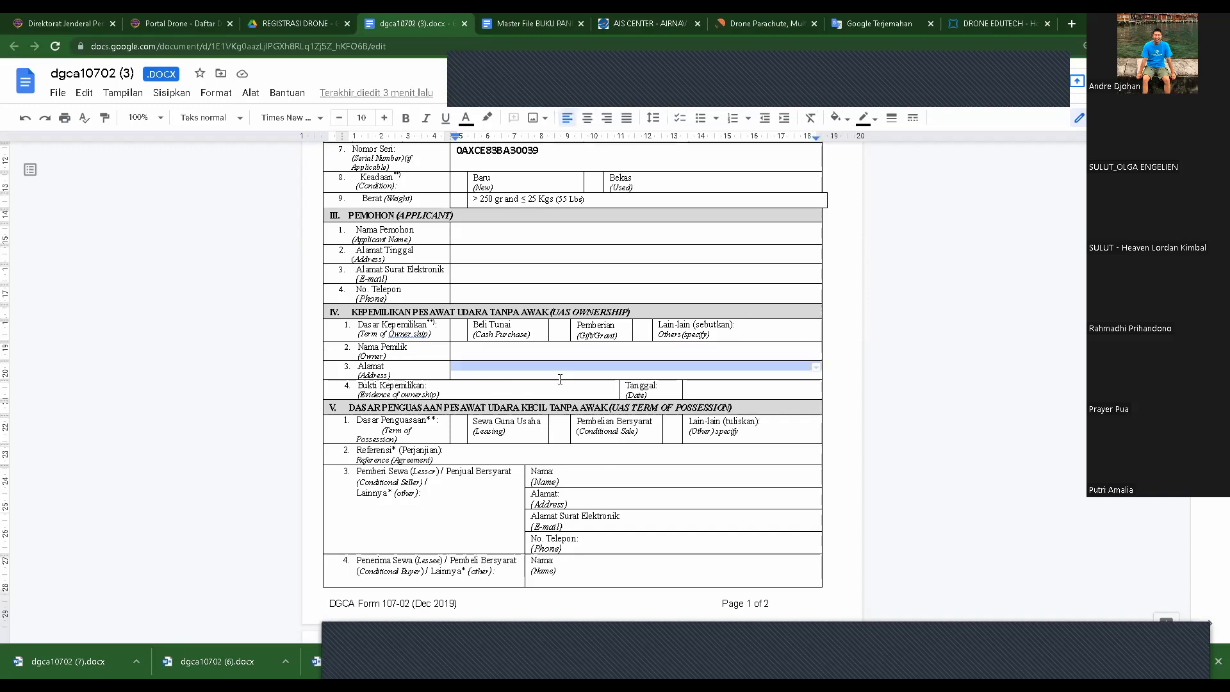
{"action": "left_click", "coordinate": [520, 389]}
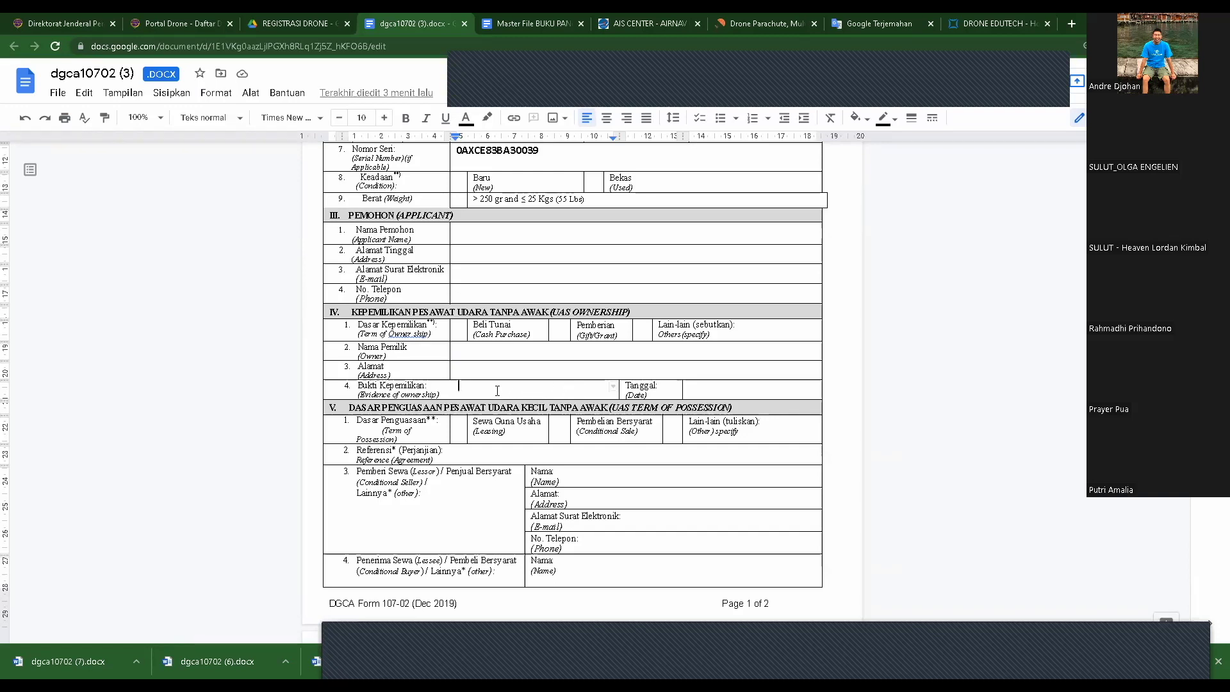
{"action": "left_click", "coordinate": [708, 393]}
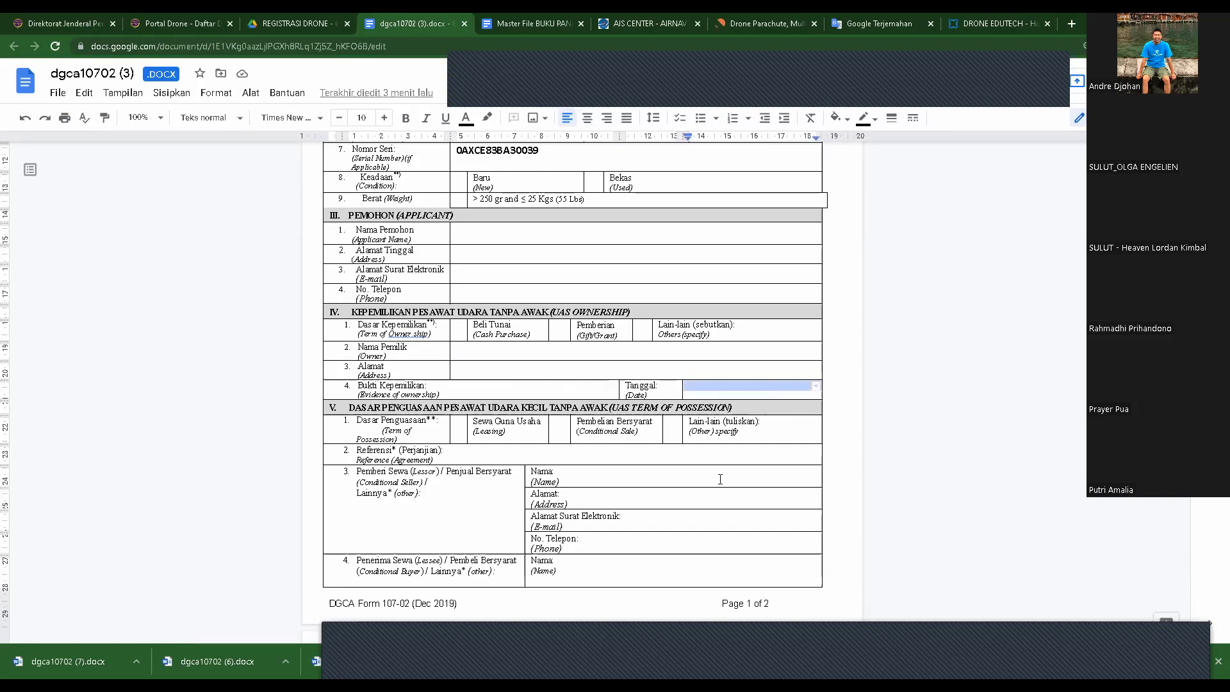
{"action": "scroll", "coordinate": [903, 425], "scroll_direction": "down", "scroll_amount": 2}
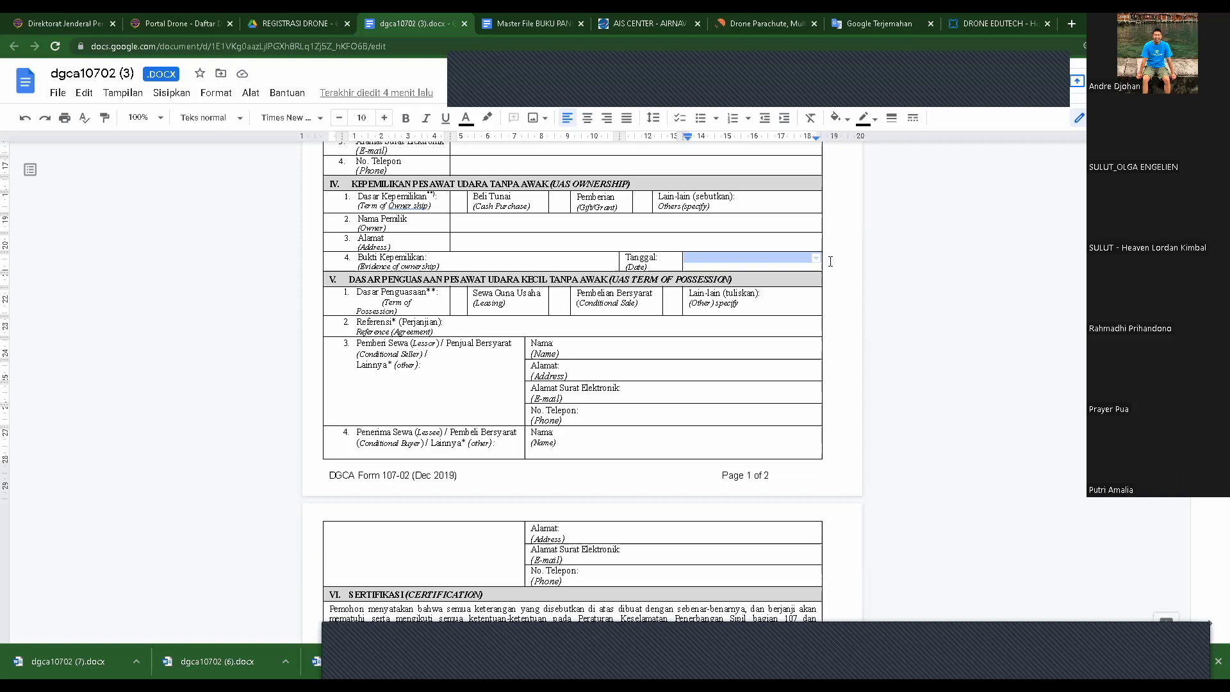
{"action": "scroll", "coordinate": [719, 300], "scroll_direction": "up", "scroll_amount": 3}
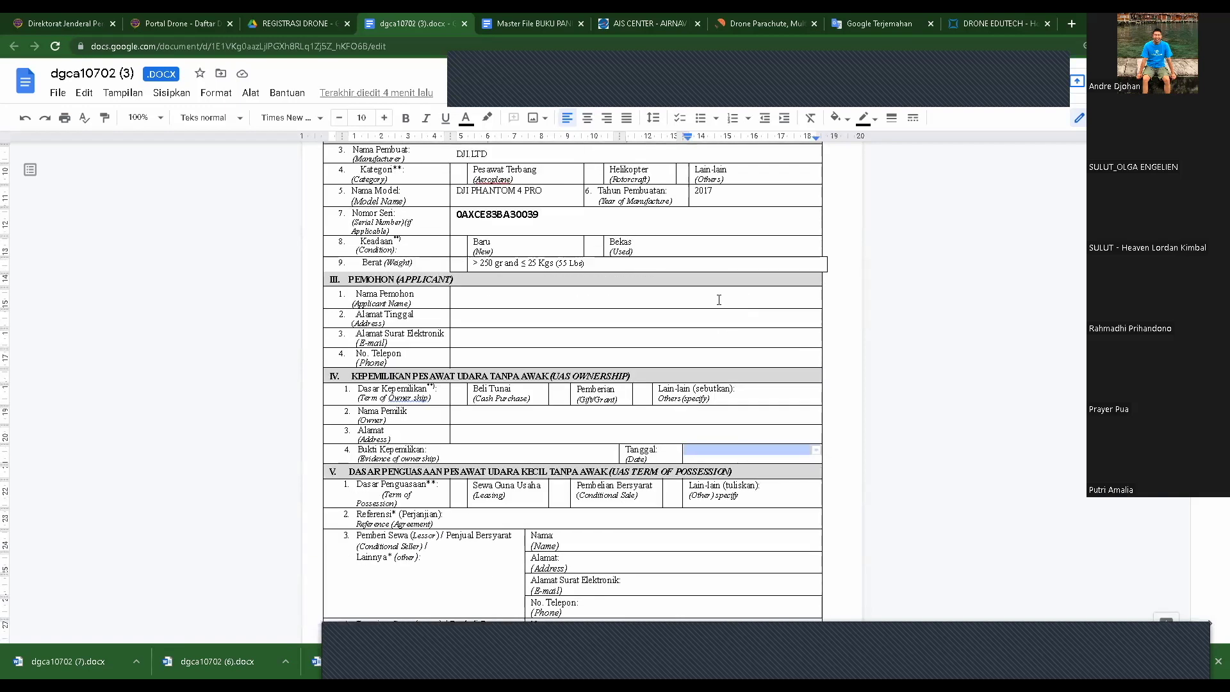
{"action": "left_click", "coordinate": [462, 299]}
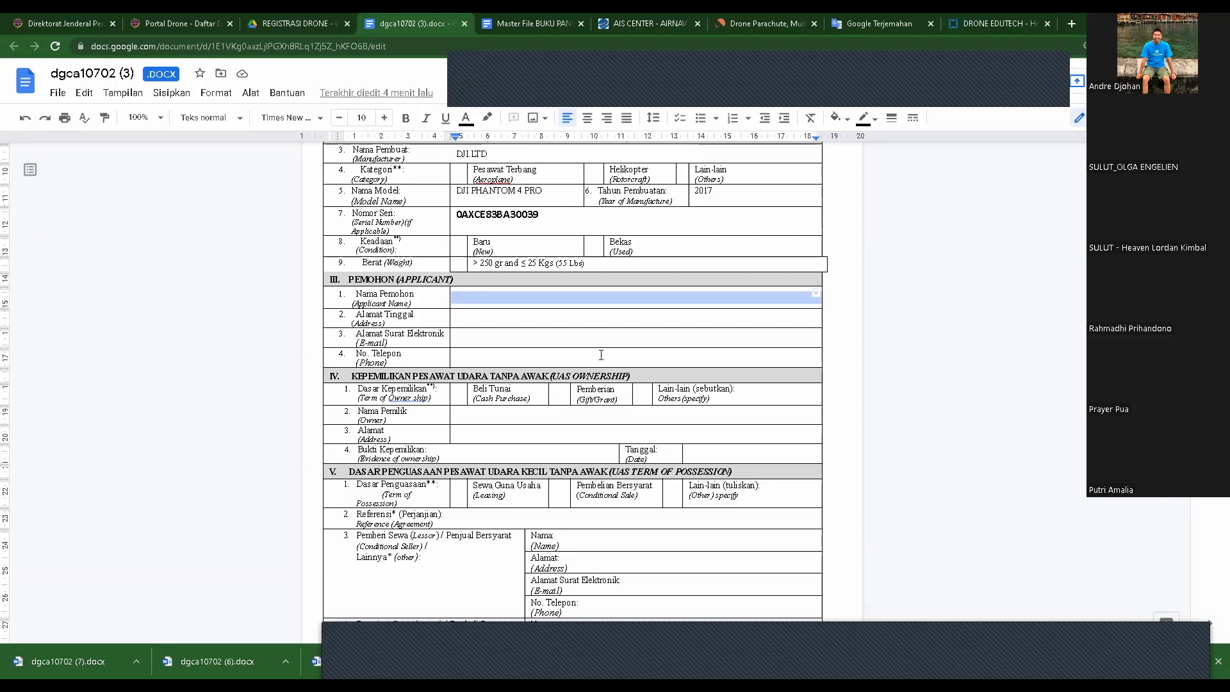
{"action": "left_click", "coordinate": [469, 293]}
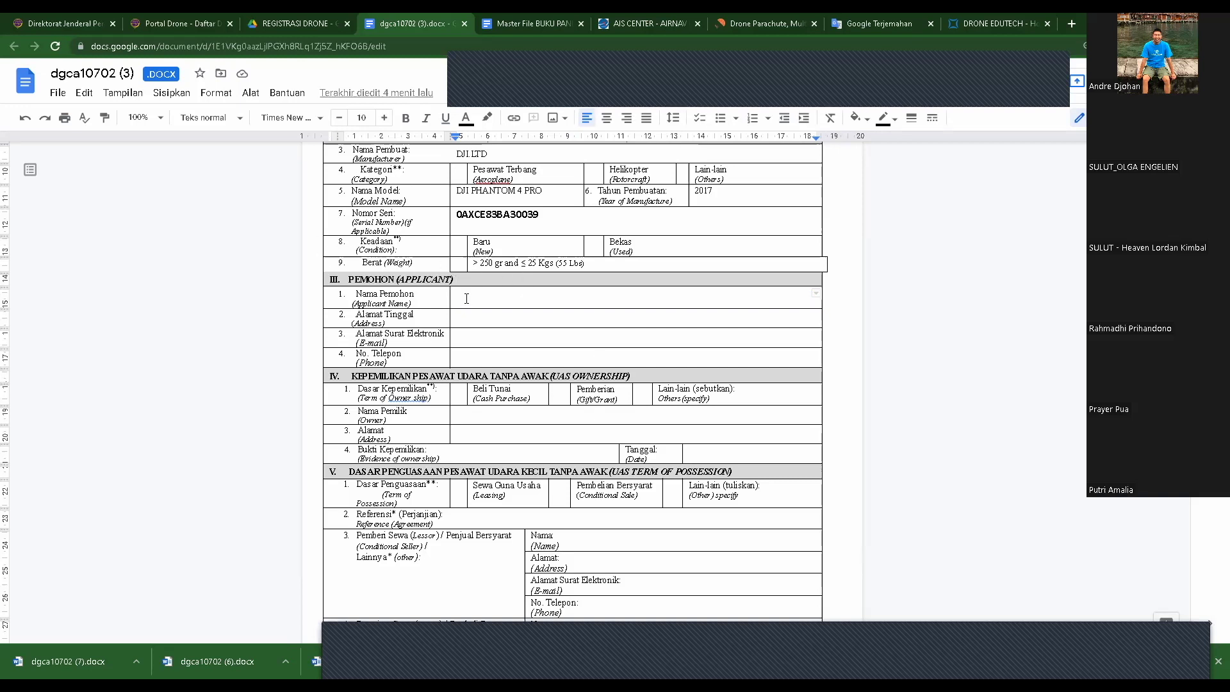
{"action": "scroll", "coordinate": [560, 393], "scroll_direction": "down", "scroll_amount": 2}
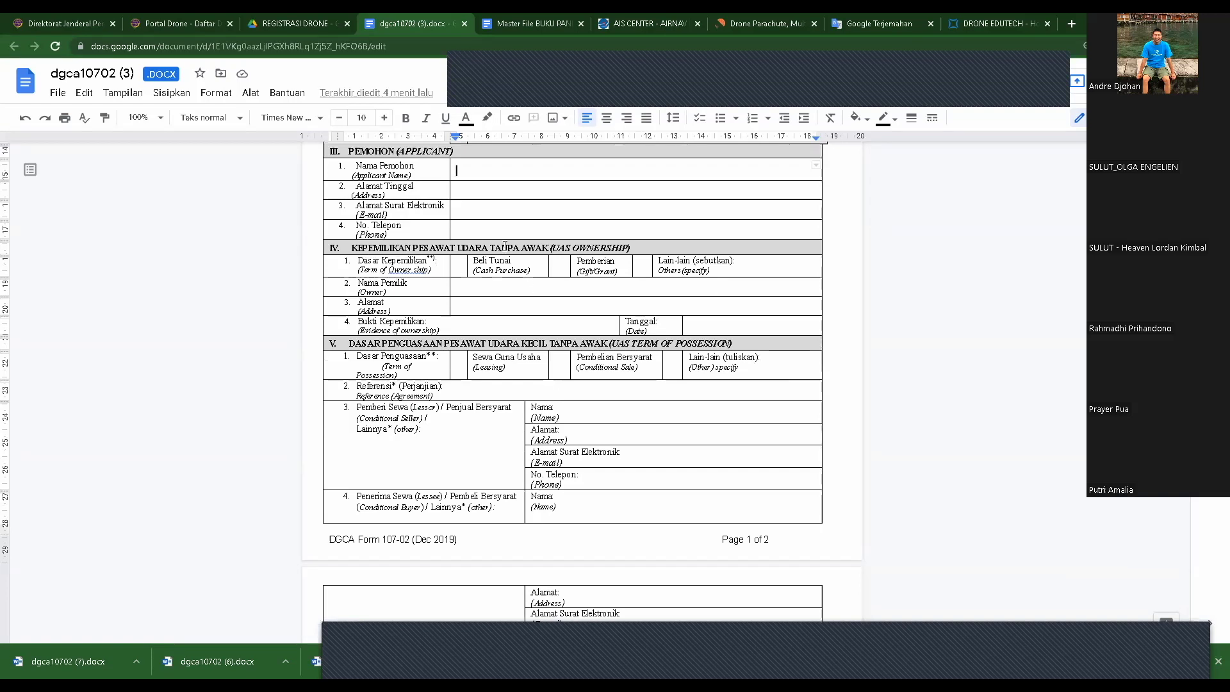
{"action": "left_click", "coordinate": [464, 286]}
{"action": "left_click", "coordinate": [460, 365]}
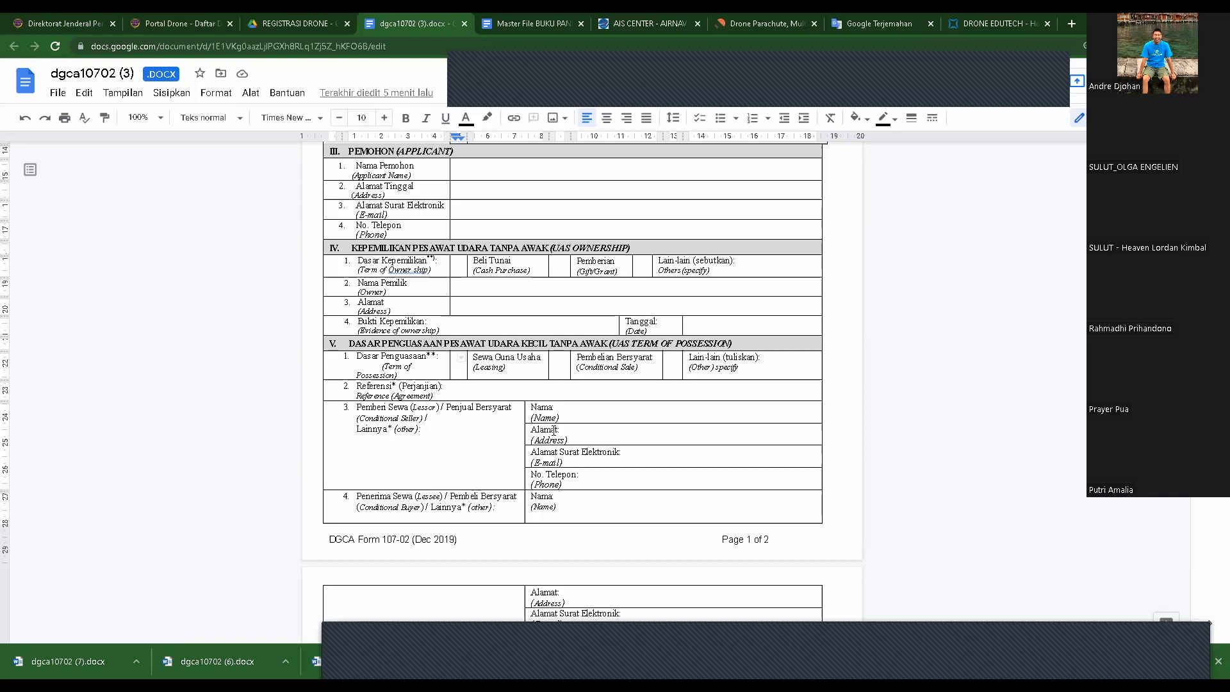
{"action": "left_click", "coordinate": [518, 391]}
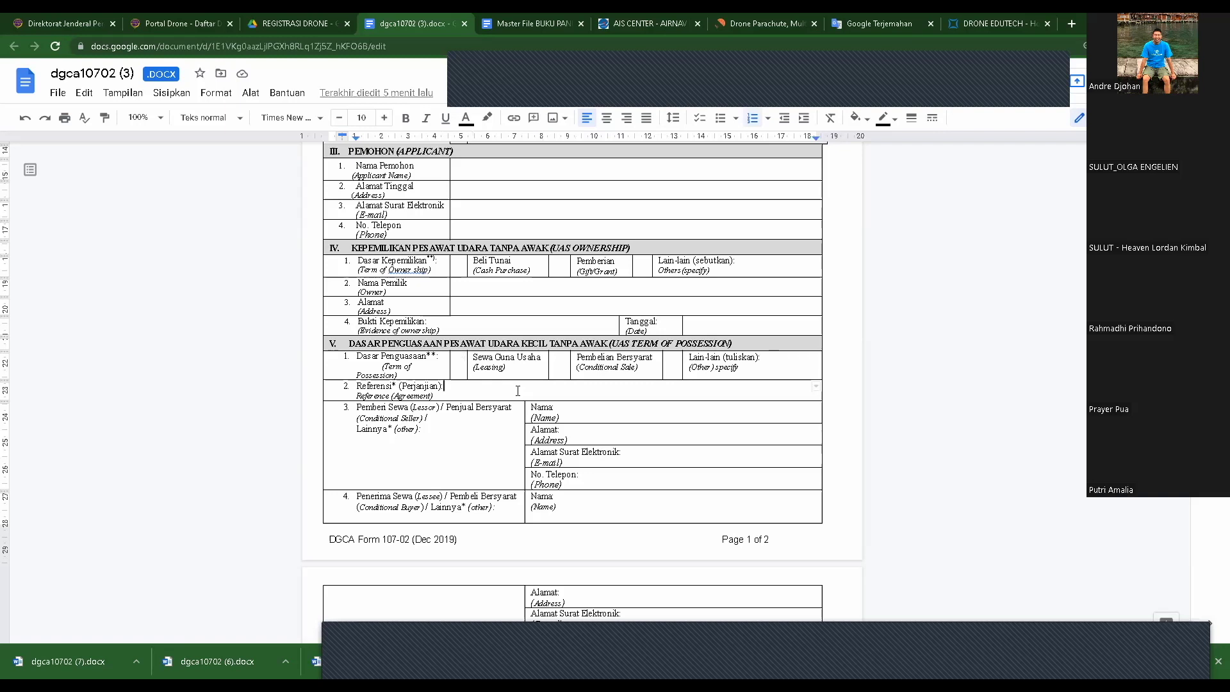
{"action": "scroll", "coordinate": [496, 434], "scroll_direction": "down", "scroll_amount": 1}
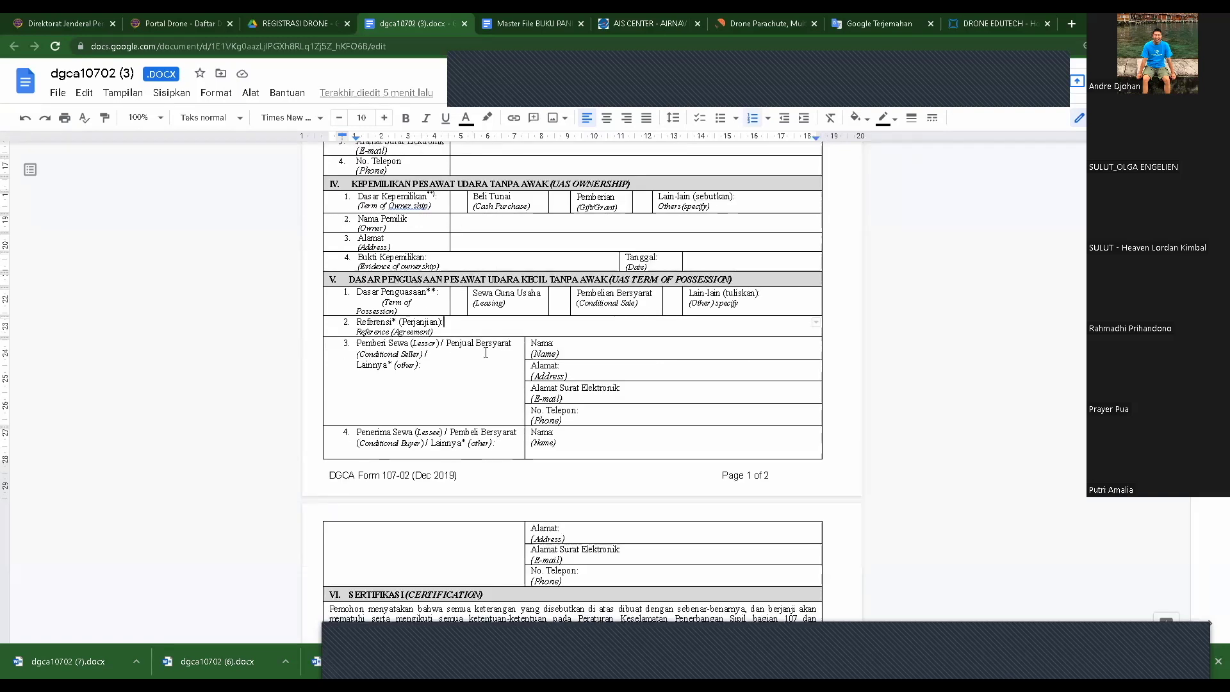
{"action": "left_click", "coordinate": [601, 350]}
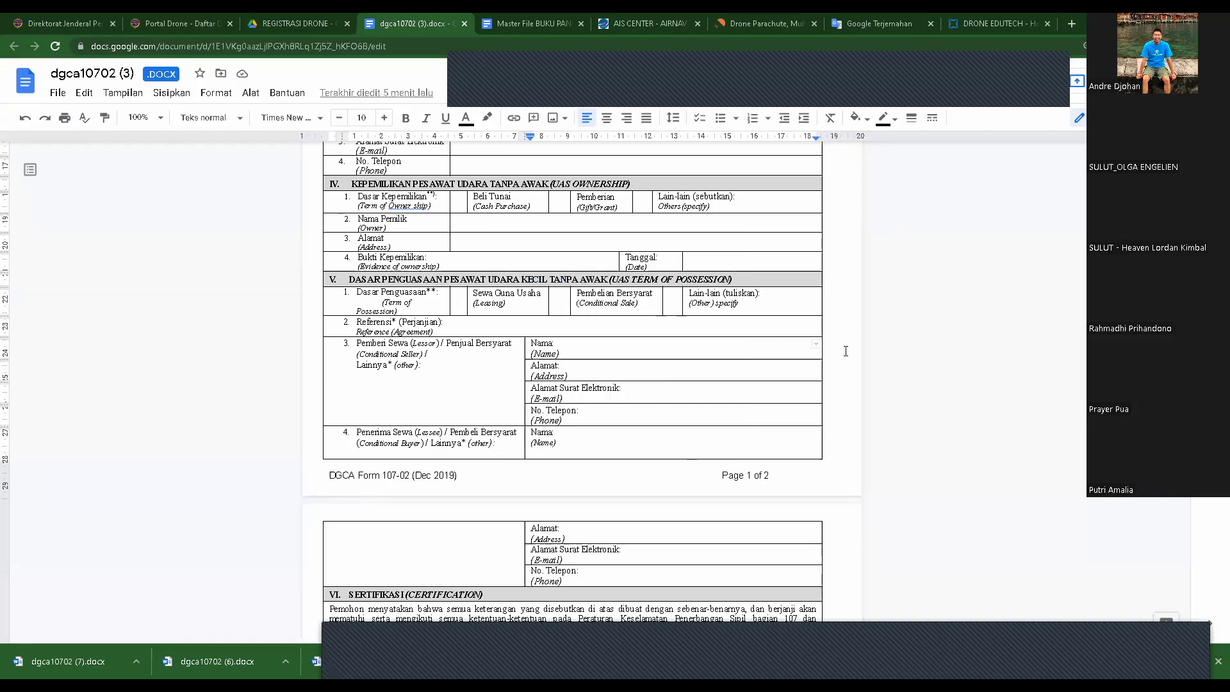
{"action": "scroll", "coordinate": [608, 314], "scroll_direction": "up", "scroll_amount": 3}
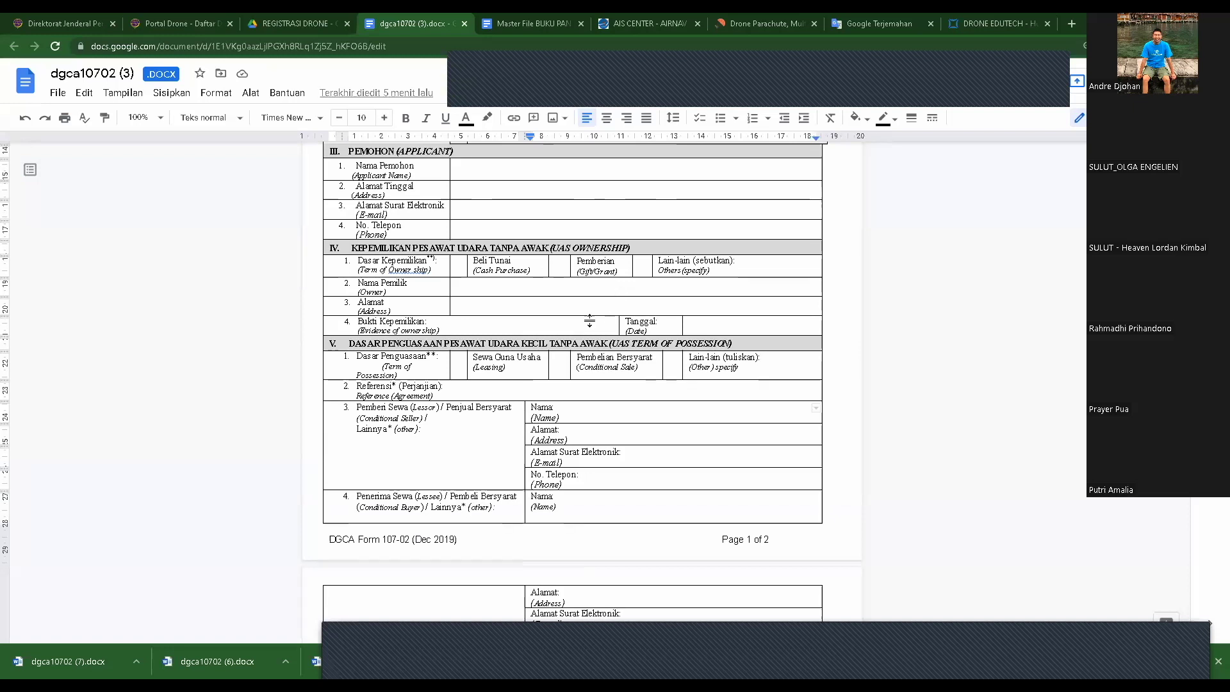
{"action": "scroll", "coordinate": [551, 346], "scroll_direction": "up", "scroll_amount": 1}
{"action": "scroll", "coordinate": [545, 366], "scroll_direction": "down", "scroll_amount": 1}
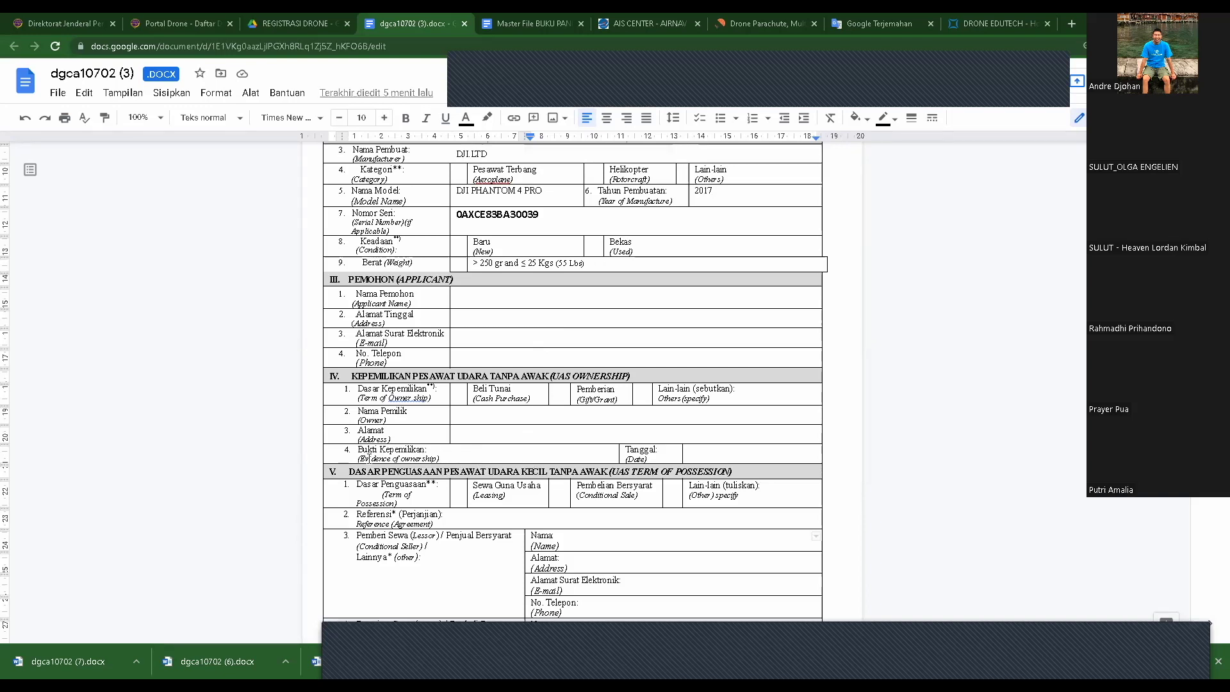
{"action": "left_click", "coordinate": [516, 459]}
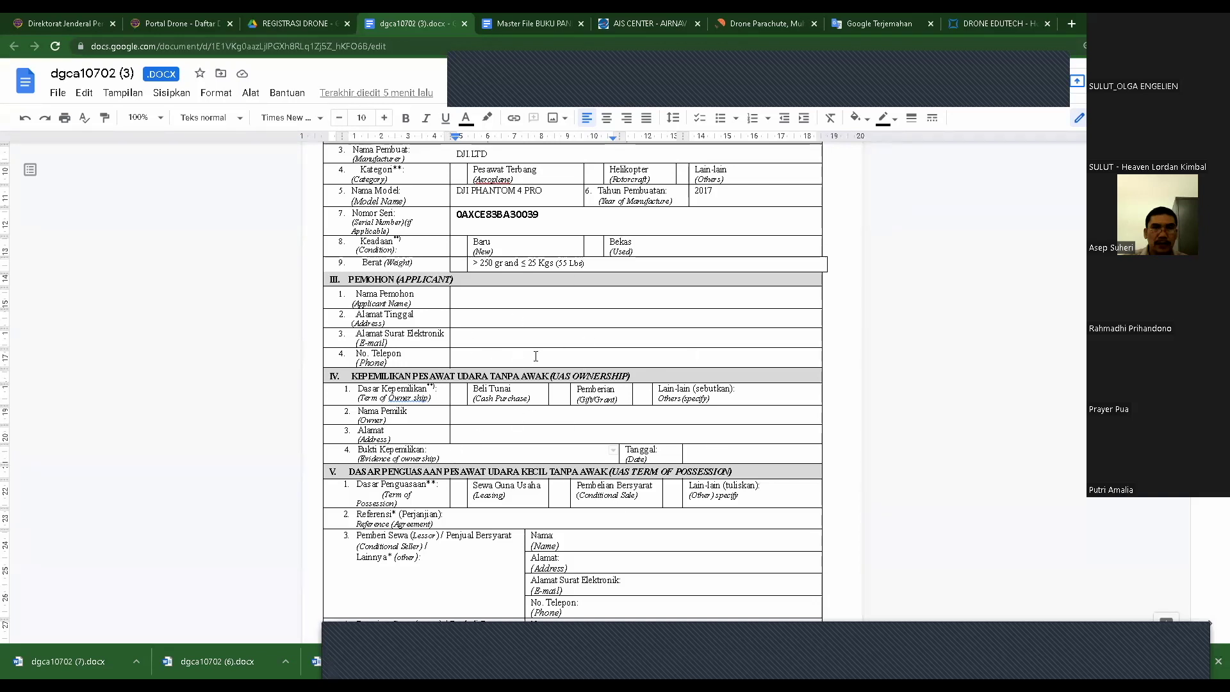
{"action": "scroll", "coordinate": [612, 407], "scroll_direction": "down", "scroll_amount": 3}
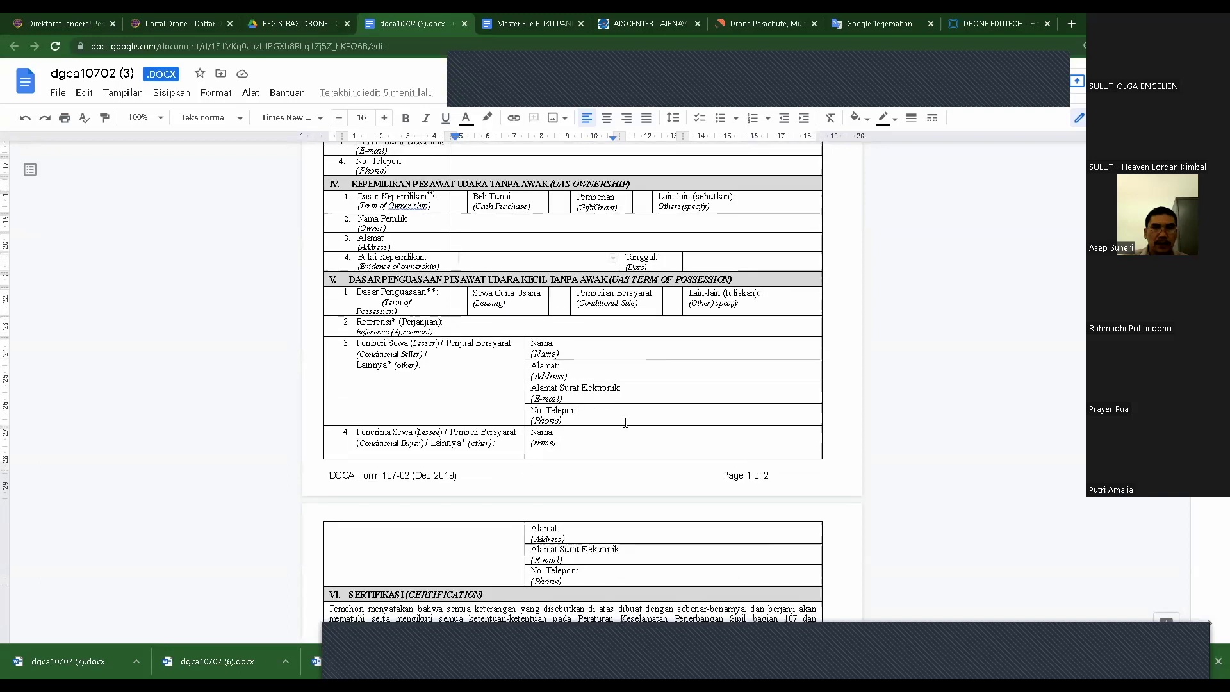
{"action": "scroll", "coordinate": [625, 423], "scroll_direction": "down", "scroll_amount": 1}
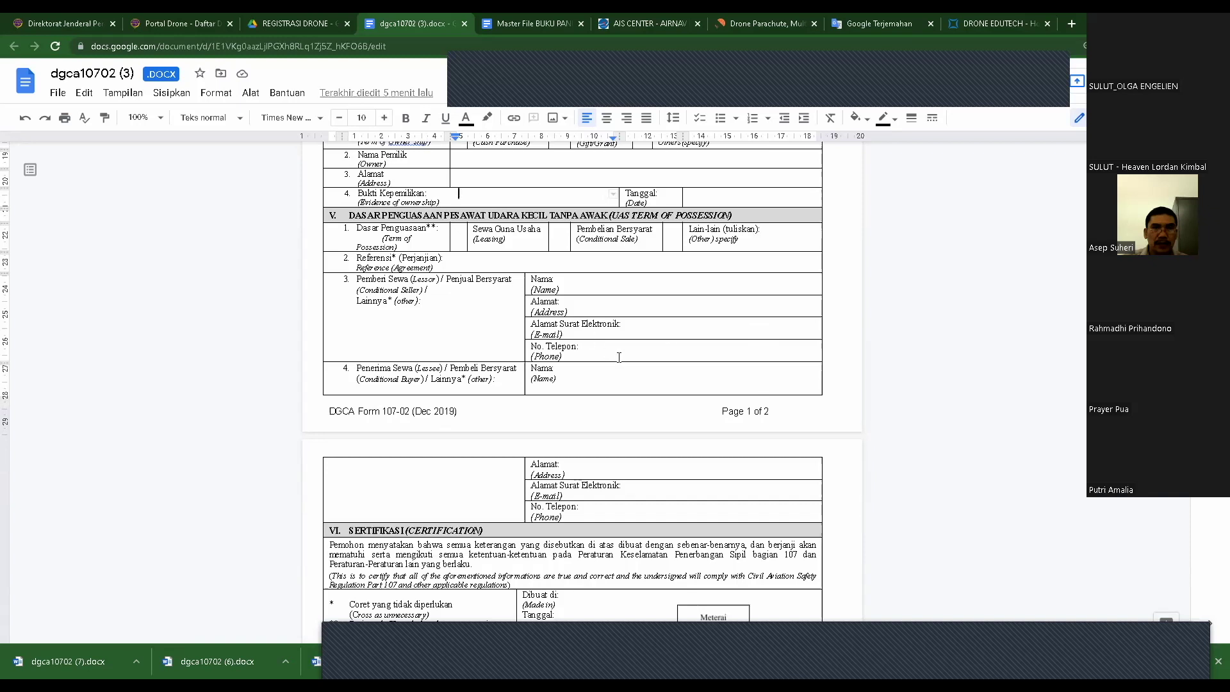
{"action": "scroll", "coordinate": [538, 313], "scroll_direction": "down", "scroll_amount": 1}
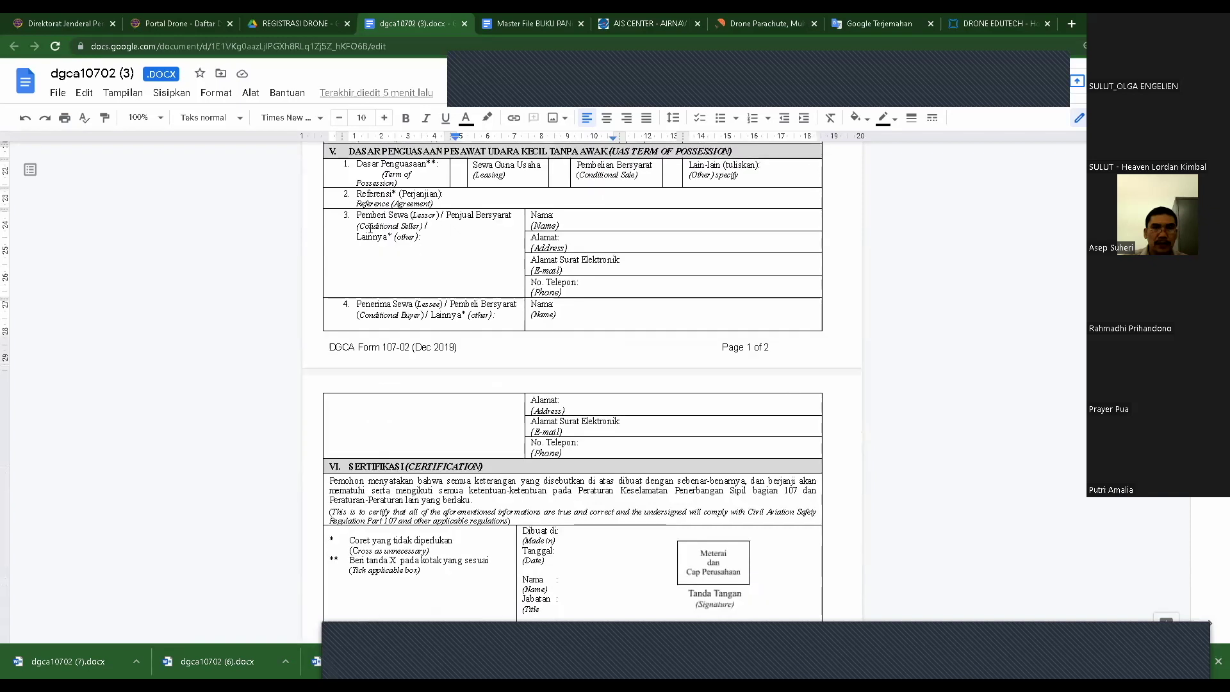
{"action": "left_click", "coordinate": [357, 222]}
{"action": "left_click_drag", "start_coordinate": [379, 226], "coordinate": [431, 225]}
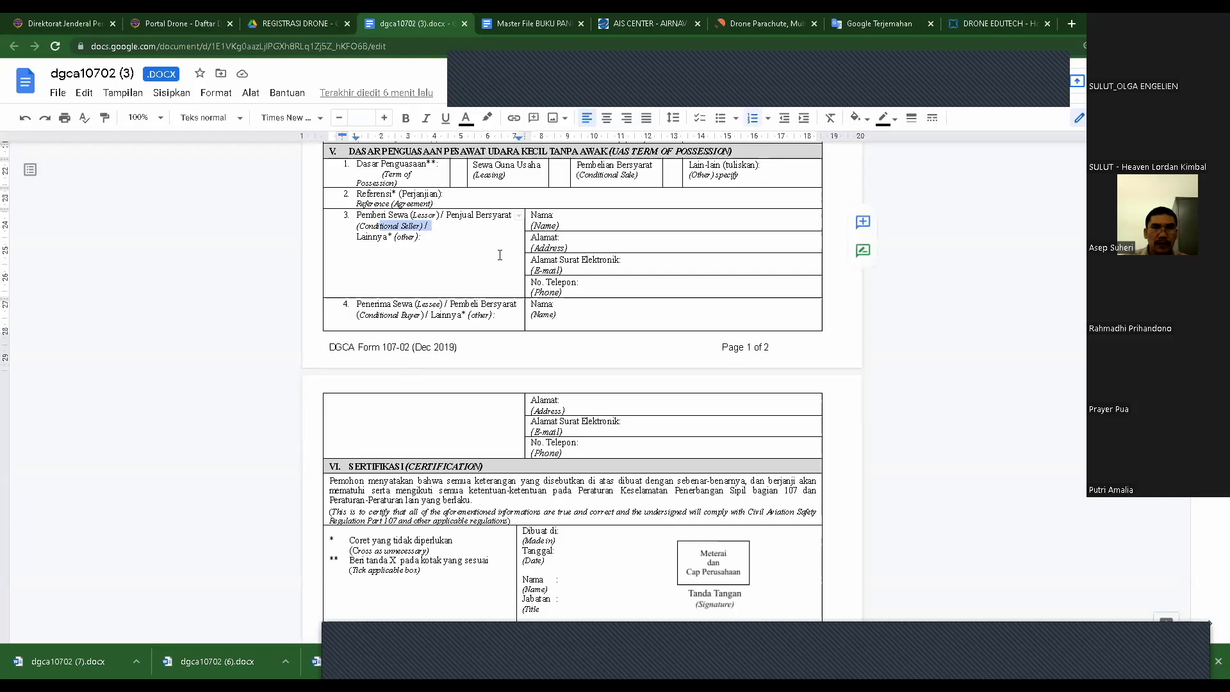
{"action": "left_click", "coordinate": [500, 255]}
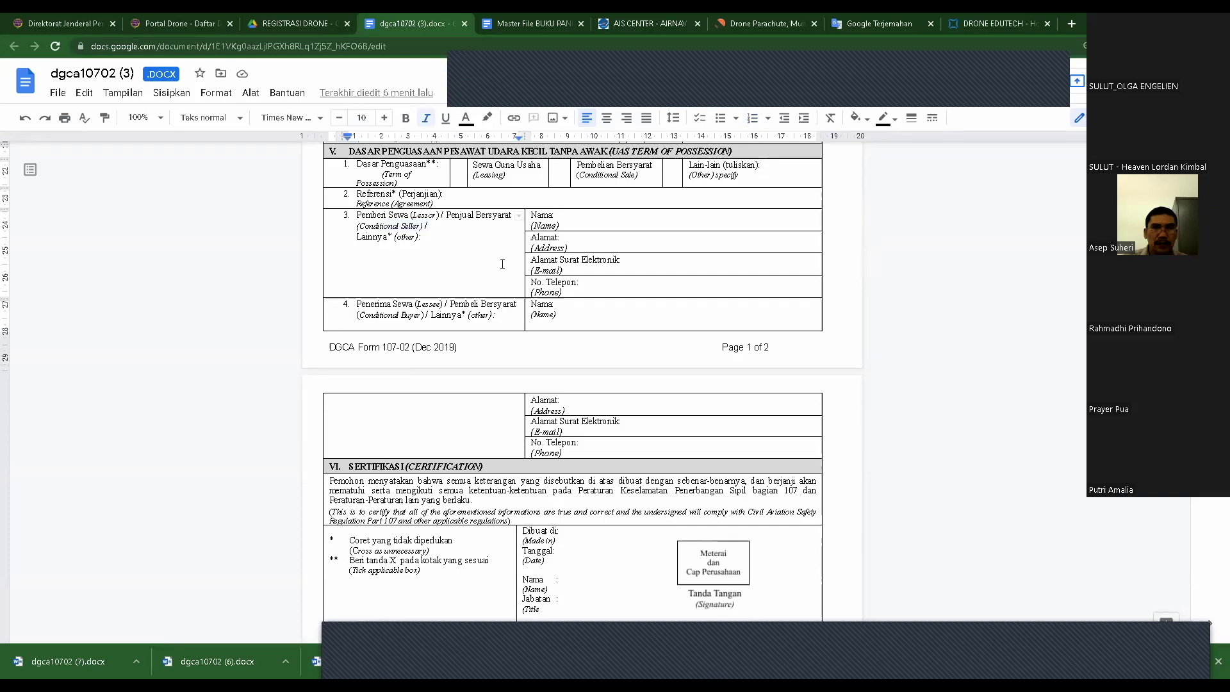
{"action": "scroll", "coordinate": [631, 345], "scroll_direction": "down", "scroll_amount": 2}
{"action": "scroll", "coordinate": [622, 345], "scroll_direction": "down", "scroll_amount": 1}
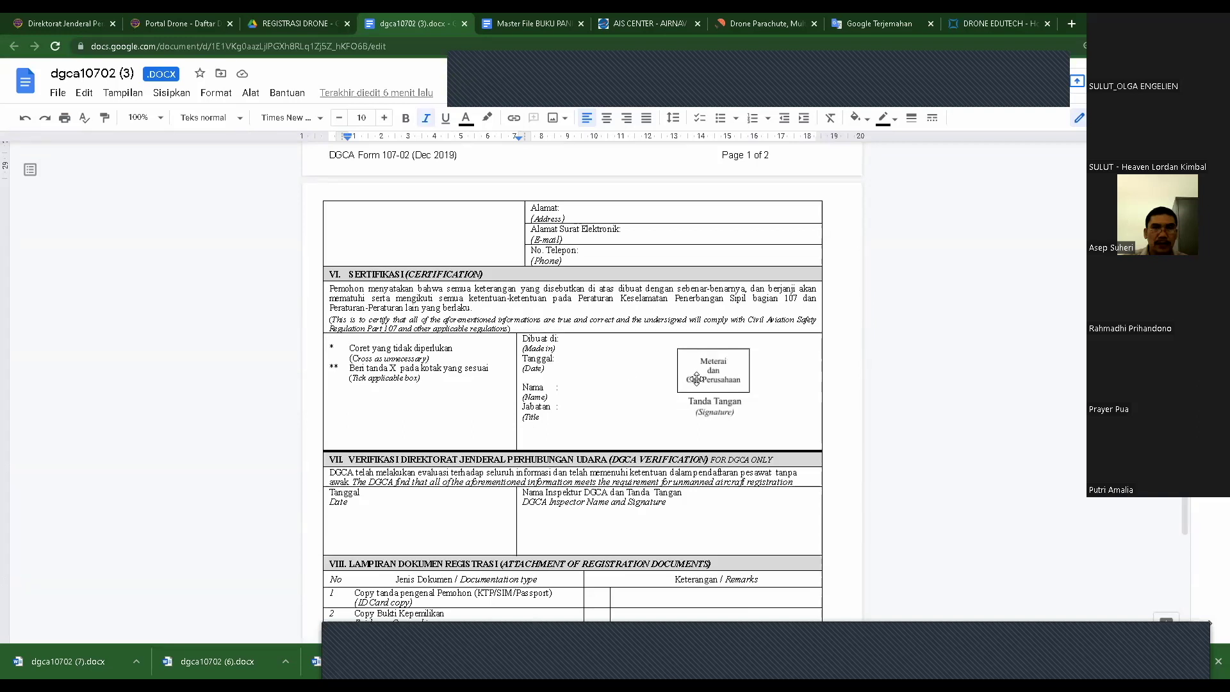
{"action": "left_click", "coordinate": [723, 377]}
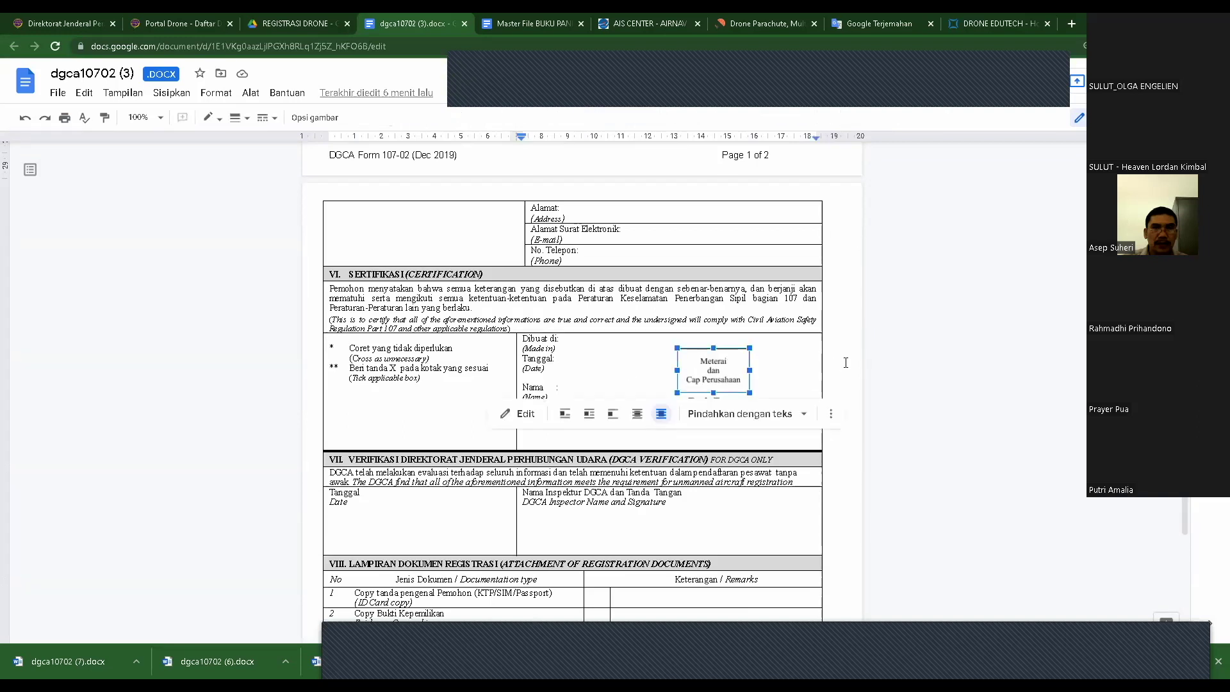
{"action": "left_click", "coordinate": [773, 374]}
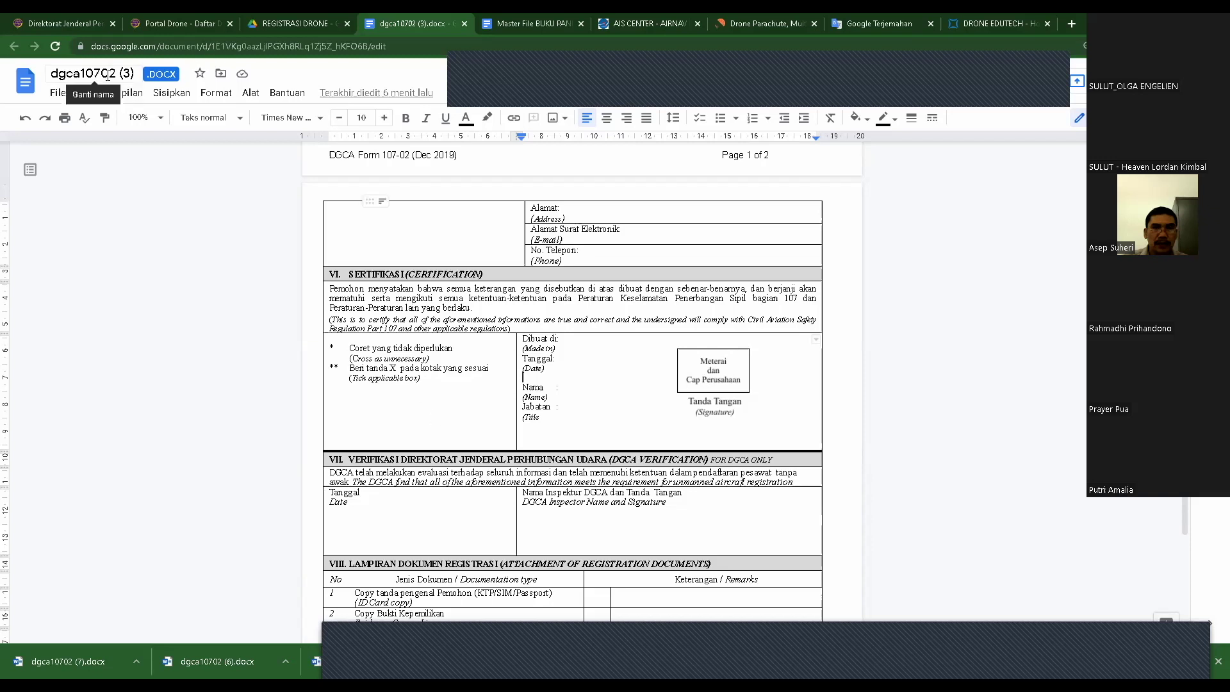
{"action": "left_click", "coordinate": [575, 374]}
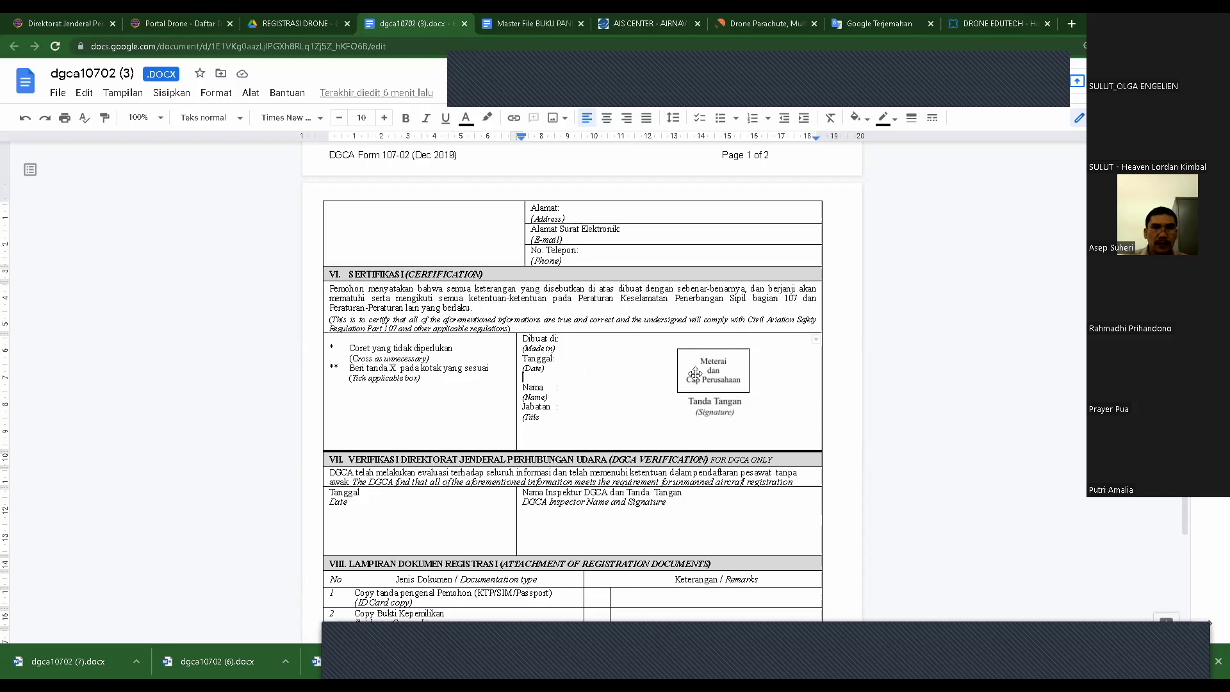
{"action": "scroll", "coordinate": [695, 374], "scroll_direction": "down", "scroll_amount": 2}
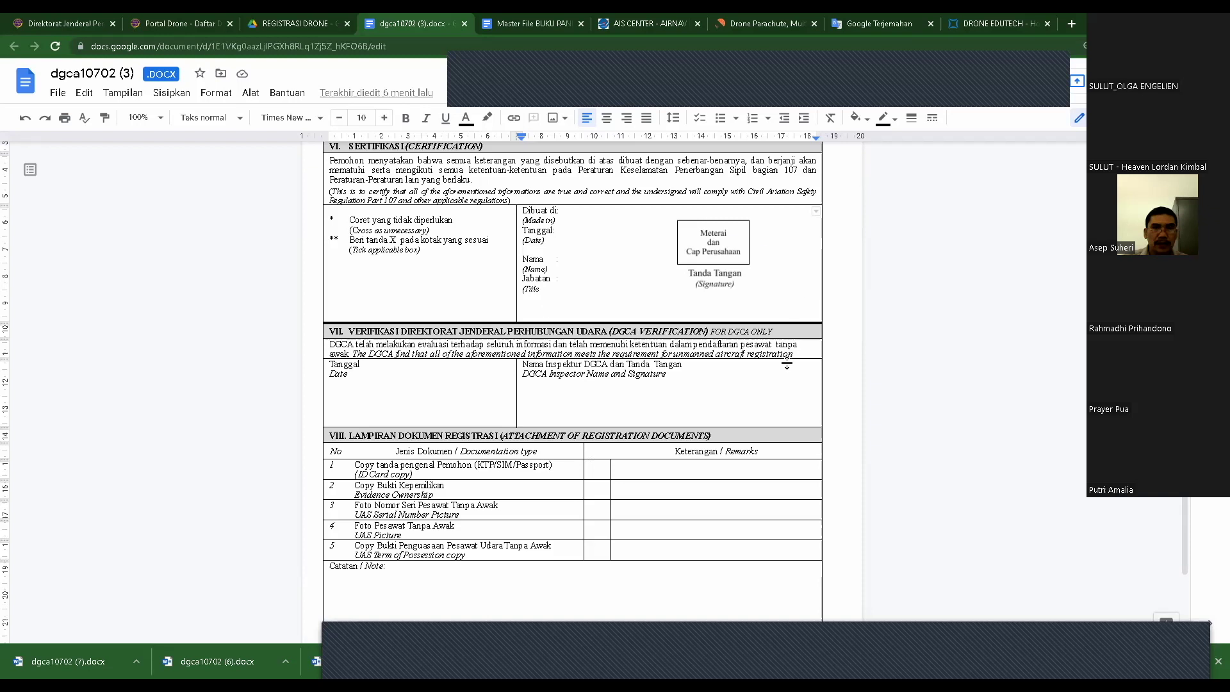
{"action": "scroll", "coordinate": [721, 389], "scroll_direction": "down", "scroll_amount": 2}
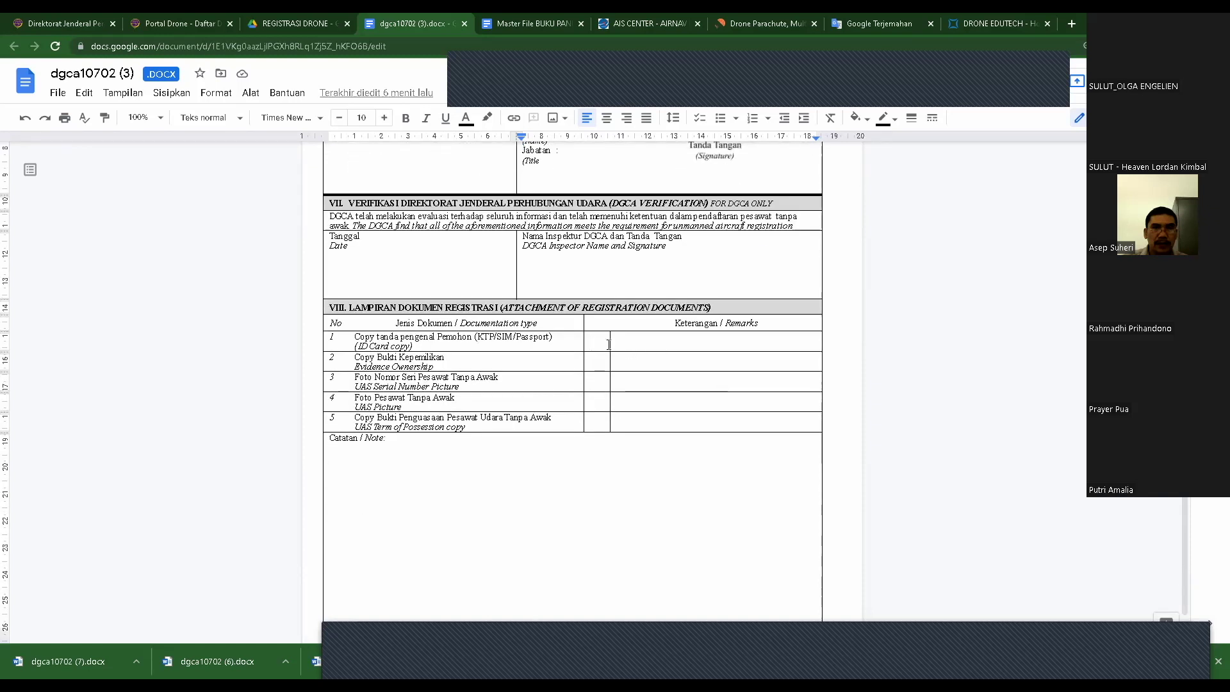
{"action": "left_click", "coordinate": [594, 358]}
{"action": "key", "text": "Down"}
{"action": "key", "text": "Down"}
{"action": "key", "text": "Down"}
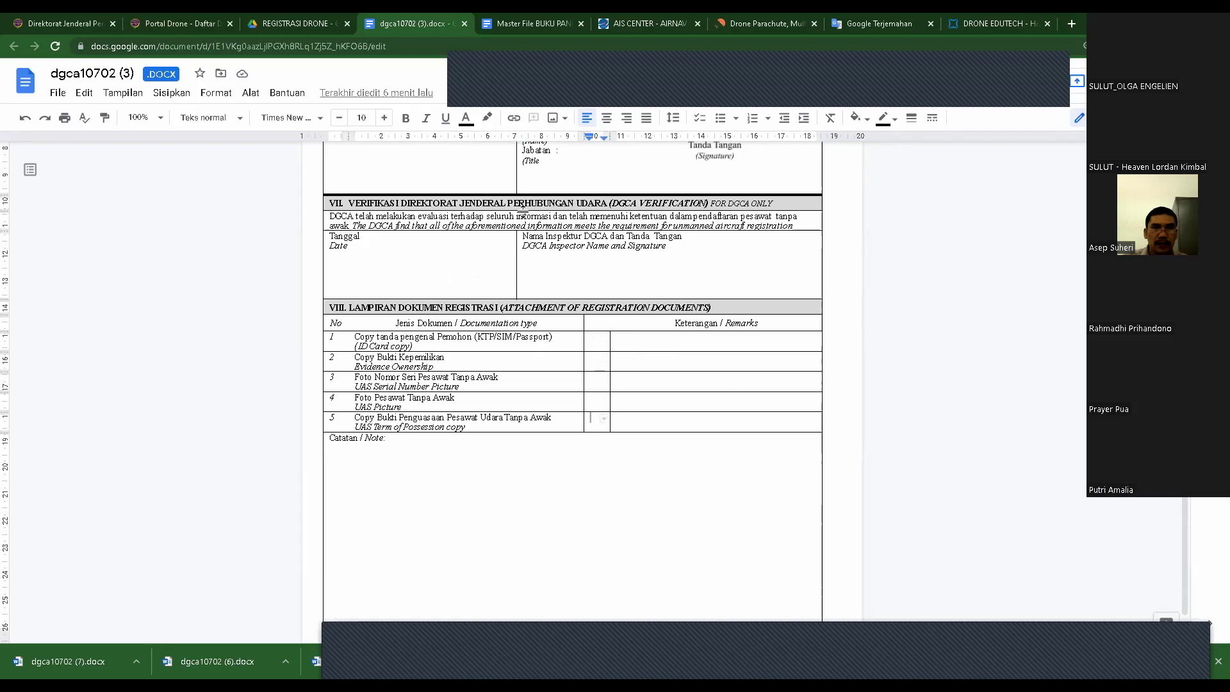
- Close the dgca10702 (3) document and return to the Portal Drone - Daftar Drone tab
{"action": "left_click", "coordinate": [465, 23]}
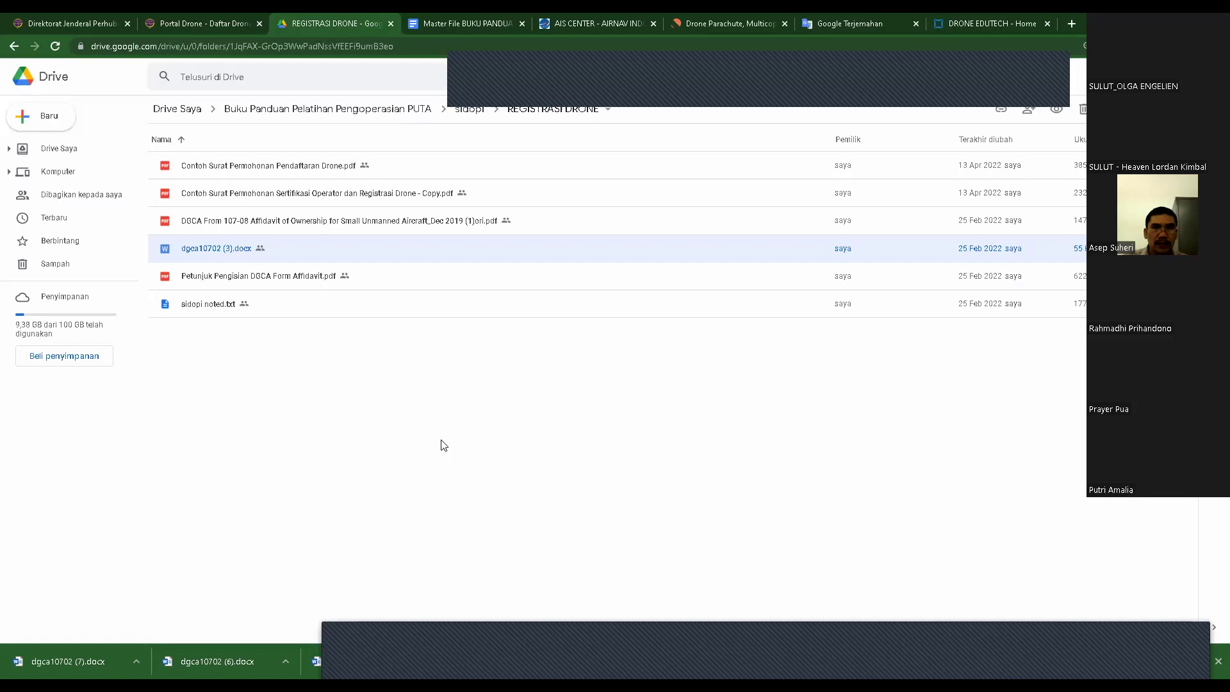
{"action": "left_click", "coordinate": [186, 26]}
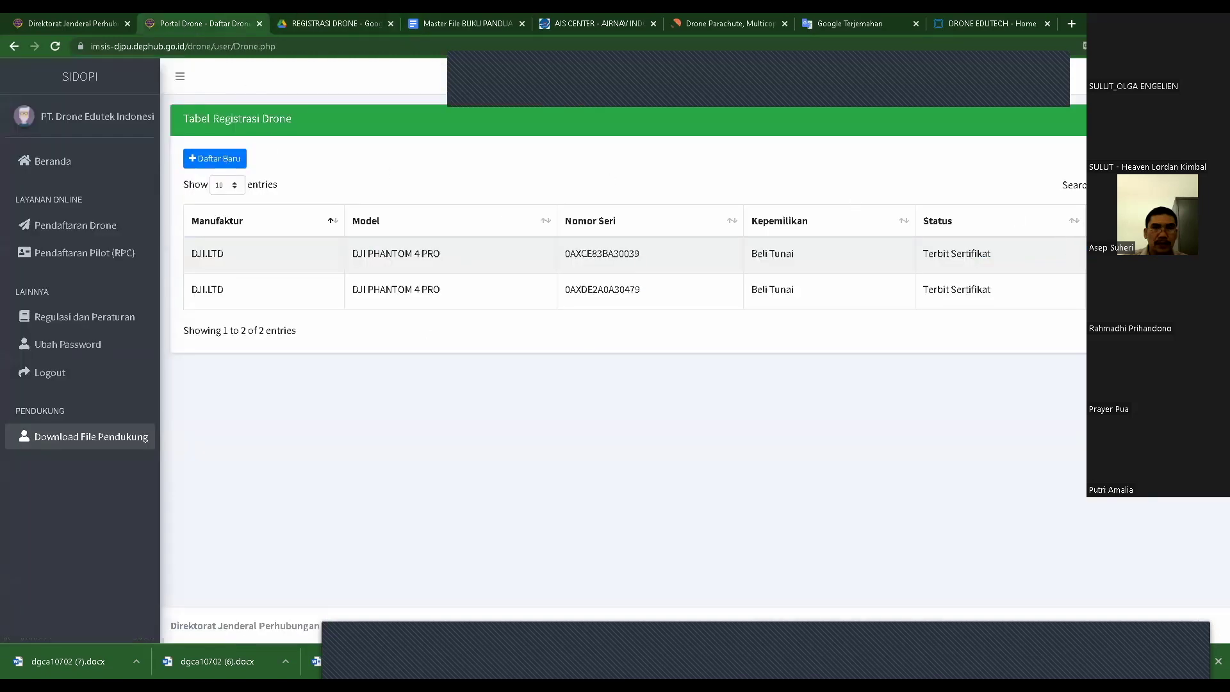
- Open drone JI-85-3-EFB's details, dismiss the Upload Lampiran popup, and list the supporting forms
{"action": "left_click", "coordinate": [500, 102]}
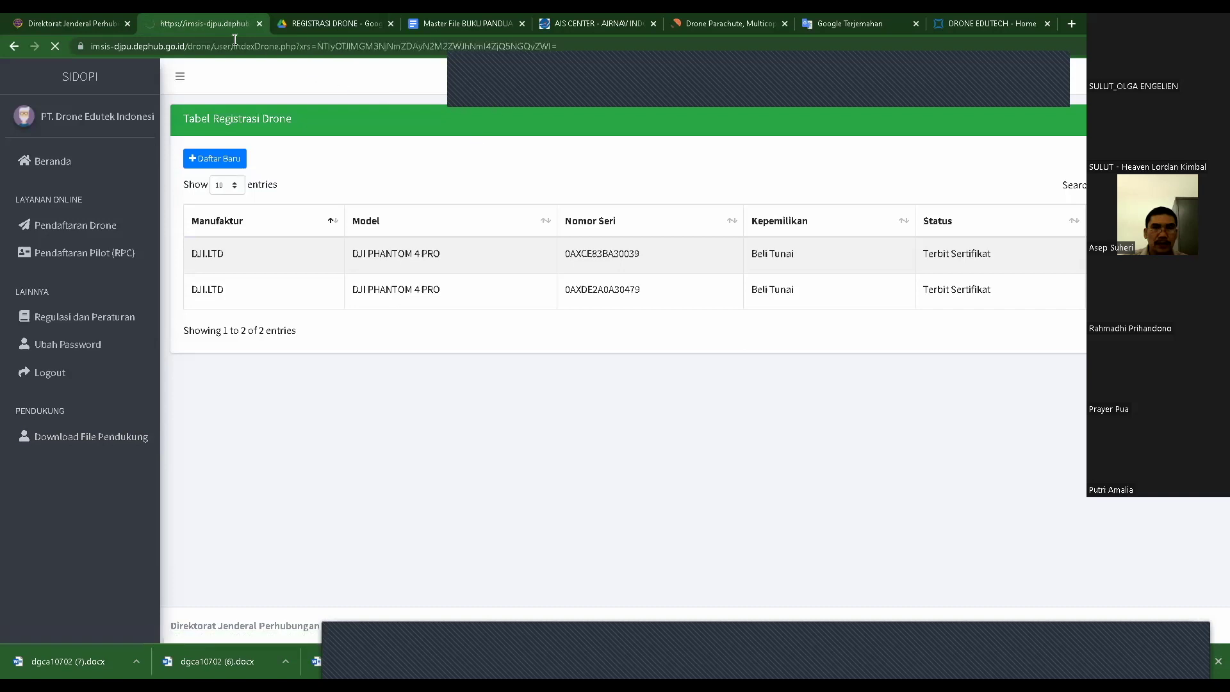
{"action": "left_click", "coordinate": [561, 186]}
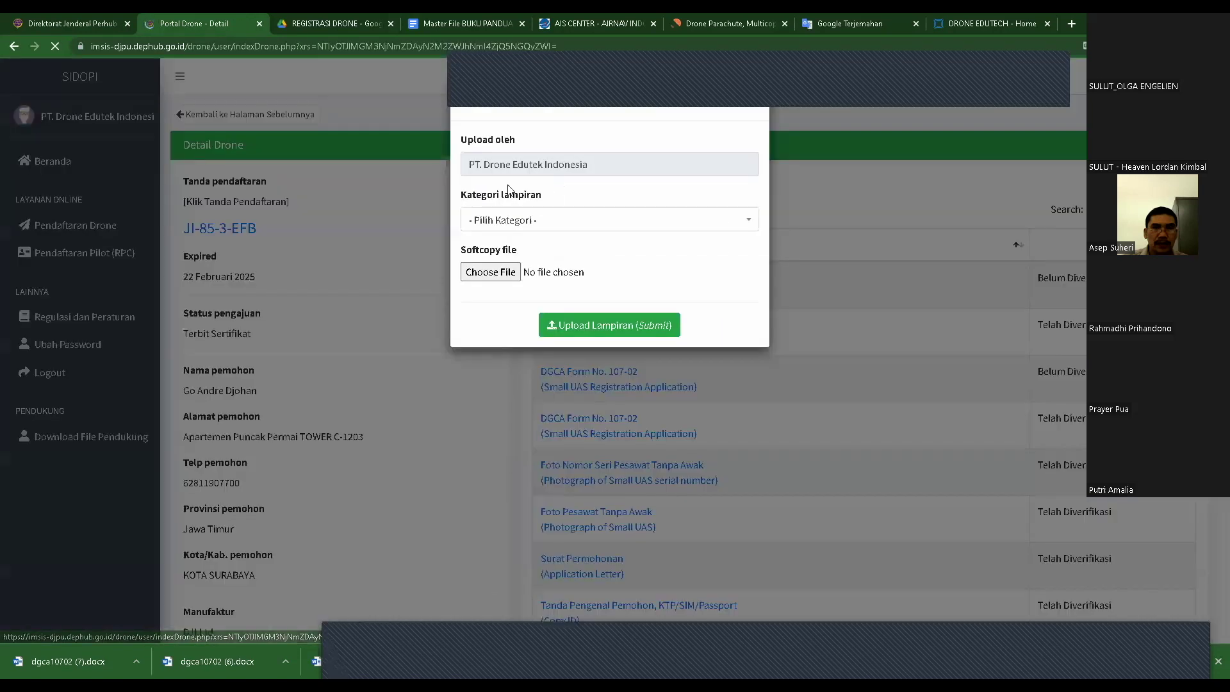
{"action": "left_click", "coordinate": [817, 119]}
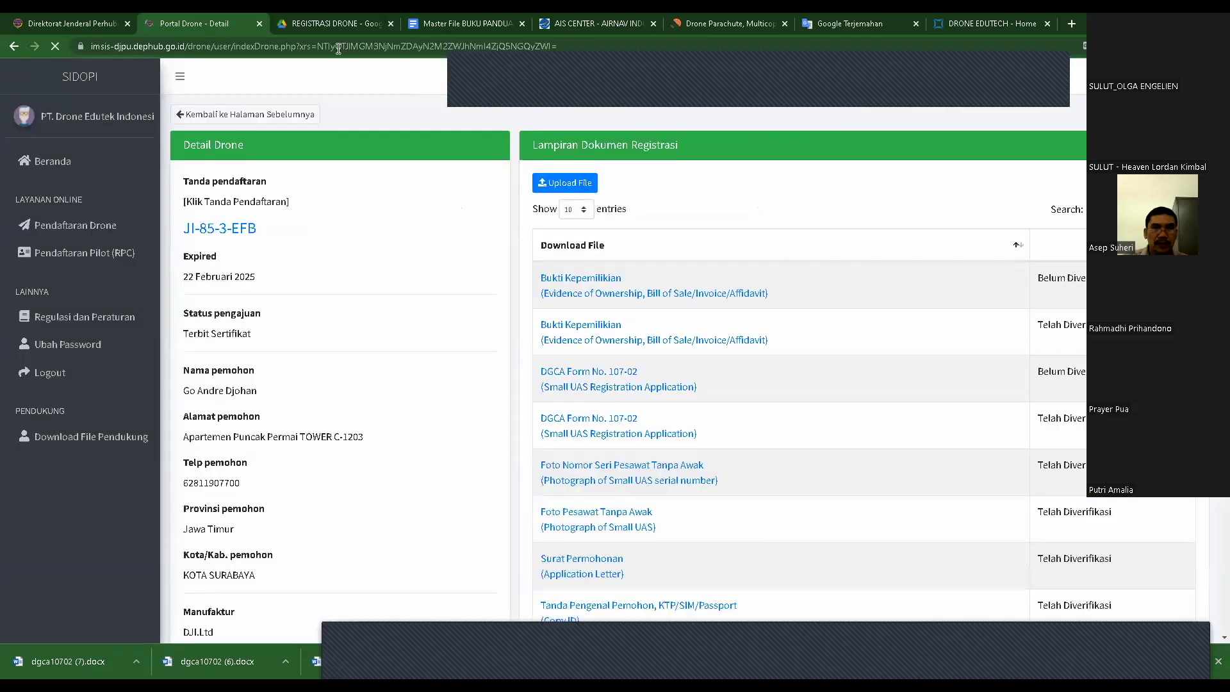
{"action": "left_click", "coordinate": [125, 23]}
{"action": "key", "text": "ctrl+Tab"}
{"action": "left_click", "coordinate": [73, 438]}
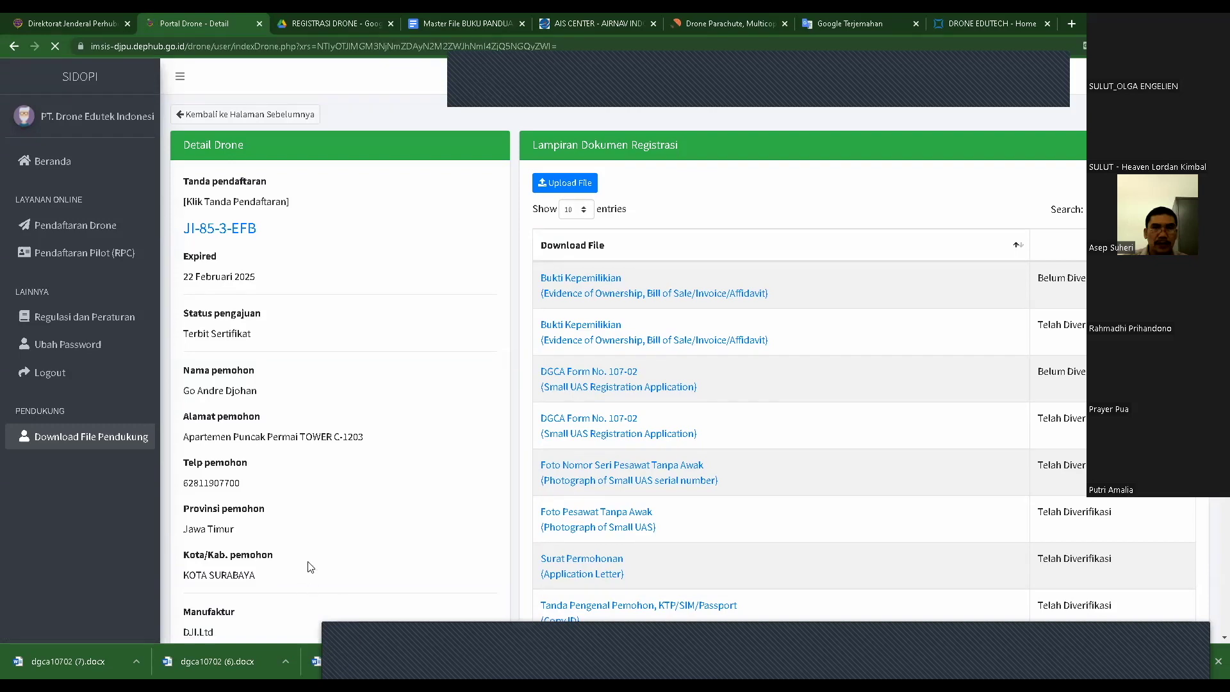
{"action": "left_click", "coordinate": [86, 436]}
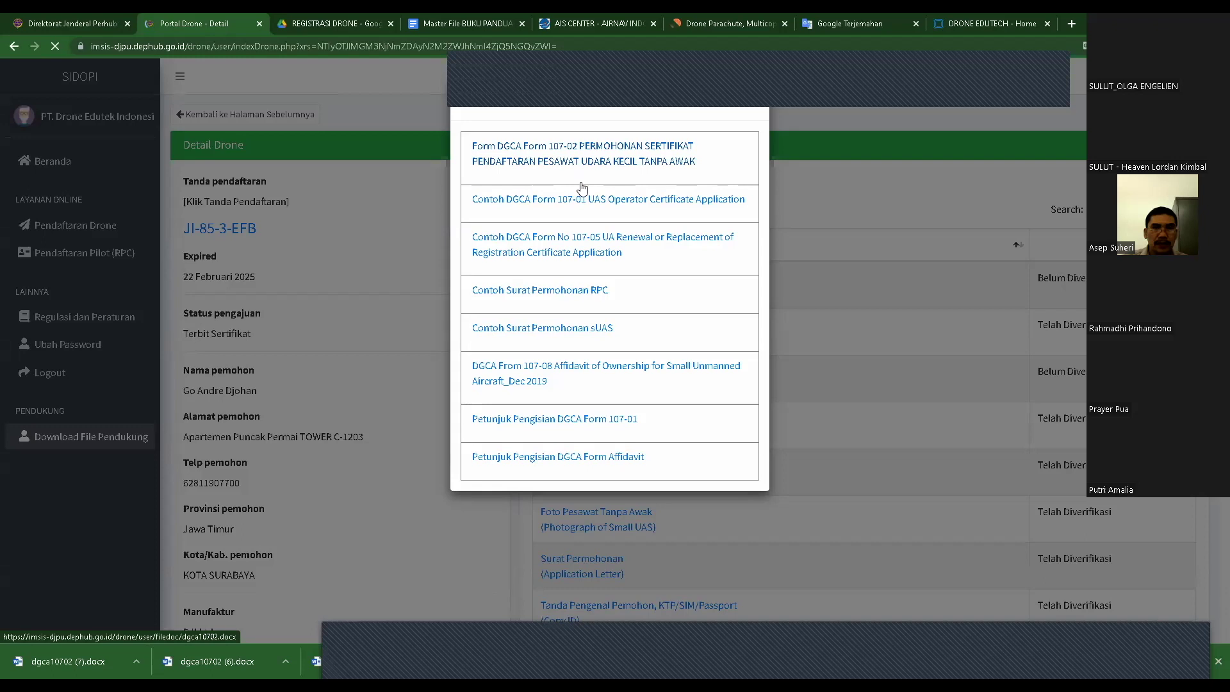
- Open the Contoh Surat Permohonan sUAS sample letter PDF in a new tab
{"action": "left_click", "coordinate": [542, 330]}
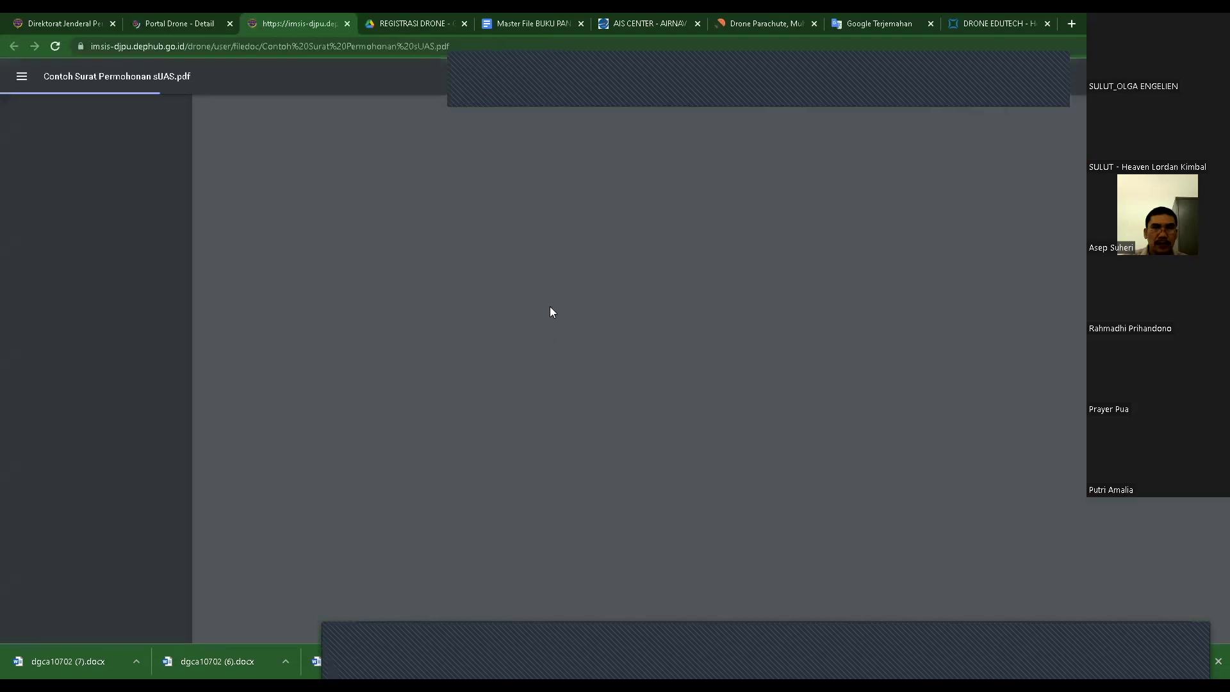
{"action": "left_click", "coordinate": [180, 22]}
{"action": "left_click", "coordinate": [266, 23]}
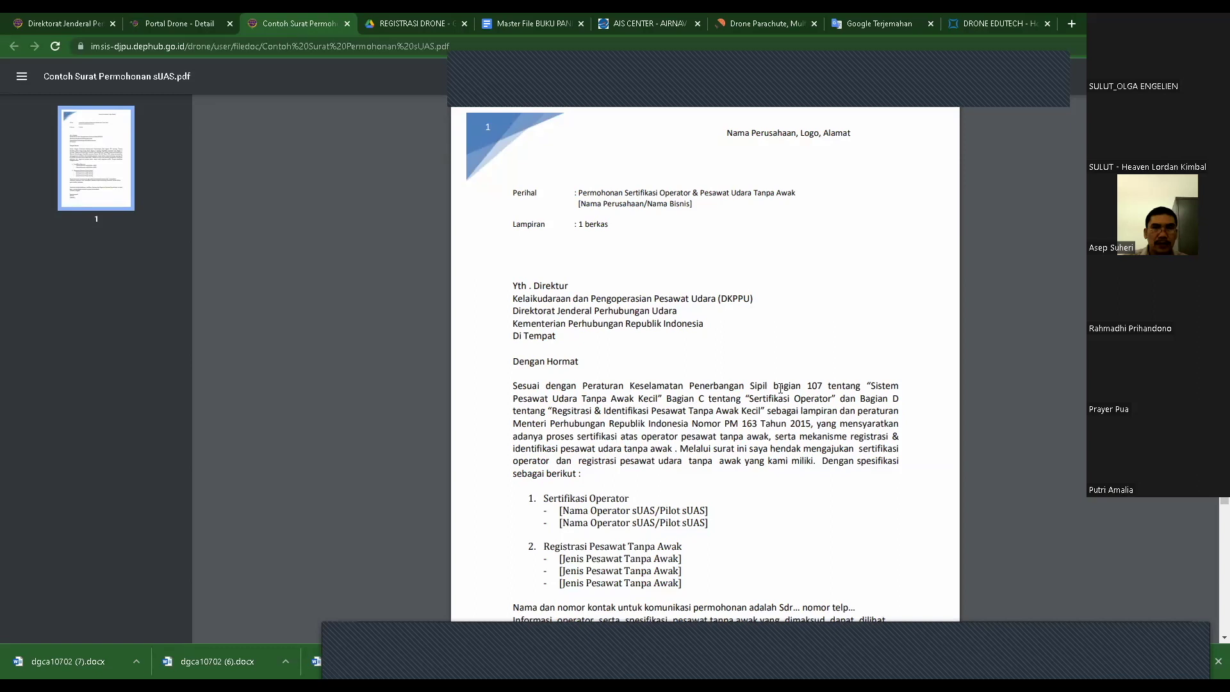
{"action": "scroll", "coordinate": [780, 387], "scroll_direction": "down", "scroll_amount": 3}
{"action": "scroll", "coordinate": [779, 387], "scroll_direction": "up", "scroll_amount": 1}
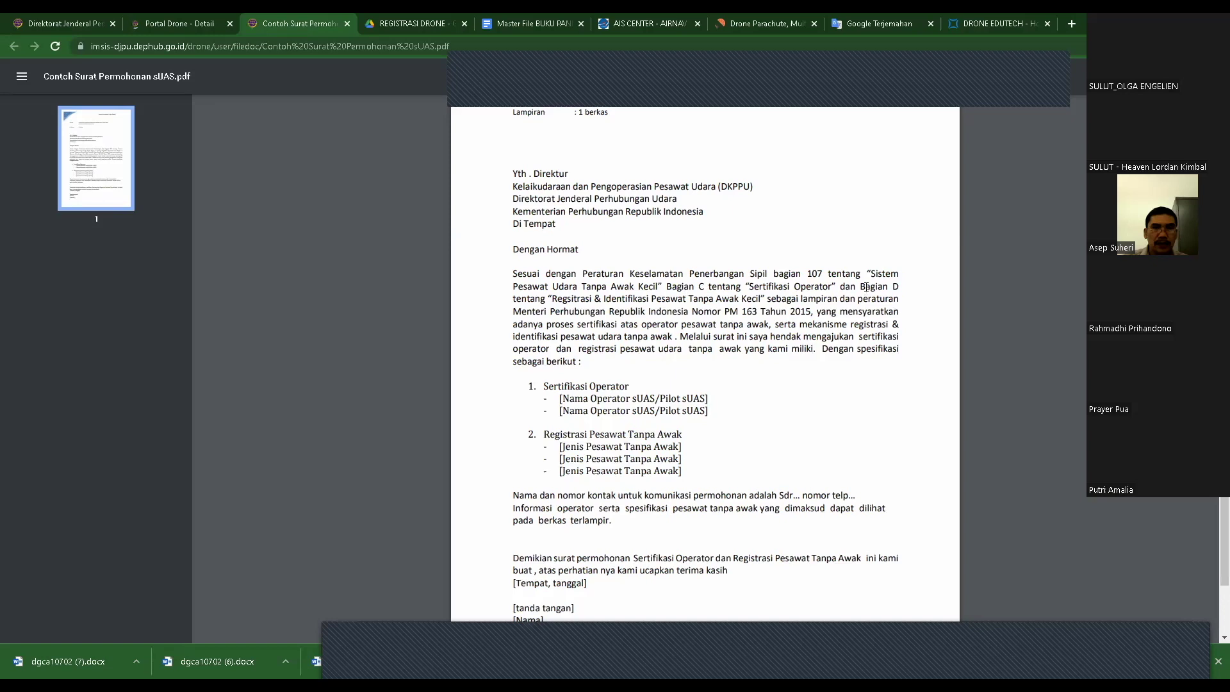
- Highlight the letter's Bagian C and Bagian D passages, then return to the REGISTRASI DRONE folder
{"action": "left_click_drag", "start_coordinate": [862, 286], "coordinate": [889, 325]}
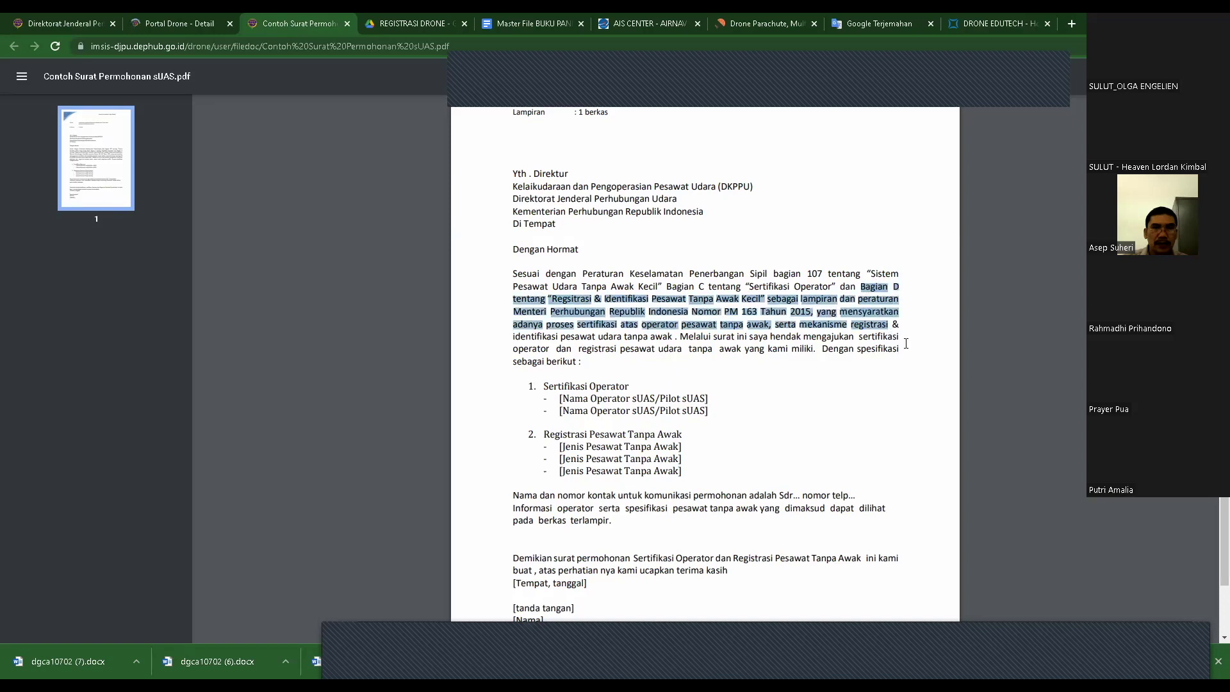
{"action": "left_click_drag", "start_coordinate": [835, 286], "coordinate": [667, 287]}
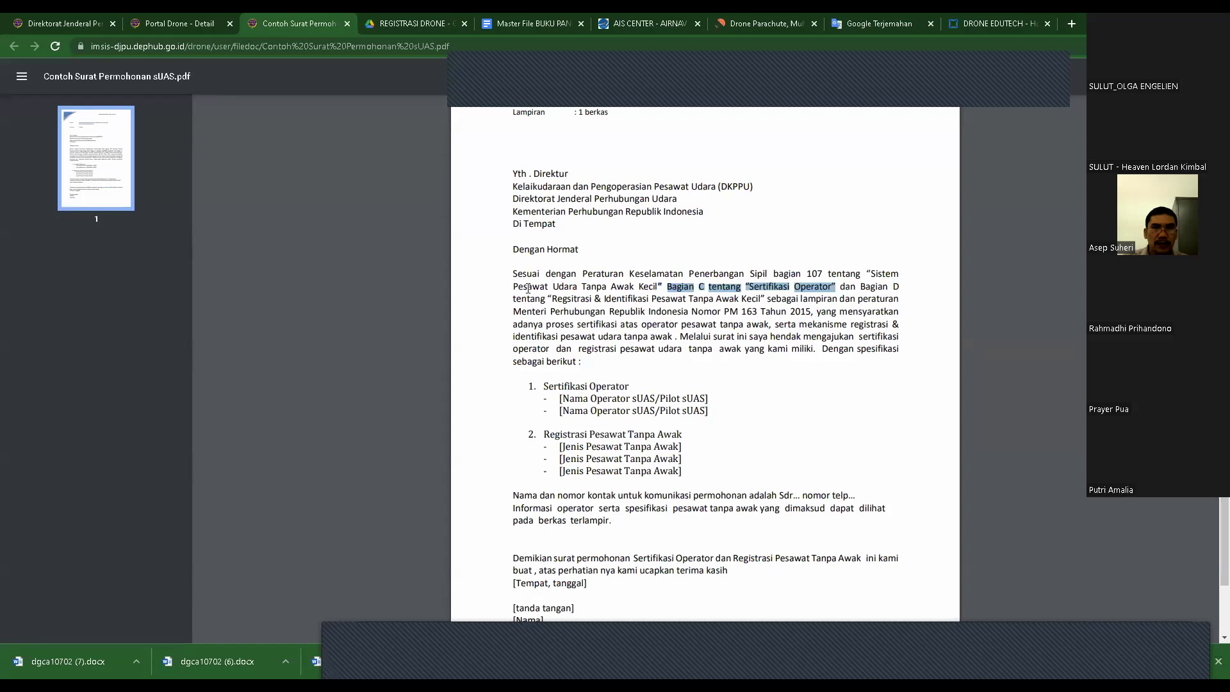
{"action": "left_click", "coordinate": [775, 336]}
{"action": "left_click_drag", "start_coordinate": [801, 324], "coordinate": [647, 336]}
{"action": "left_click", "coordinate": [797, 372]}
{"action": "left_click", "coordinate": [388, 26]}
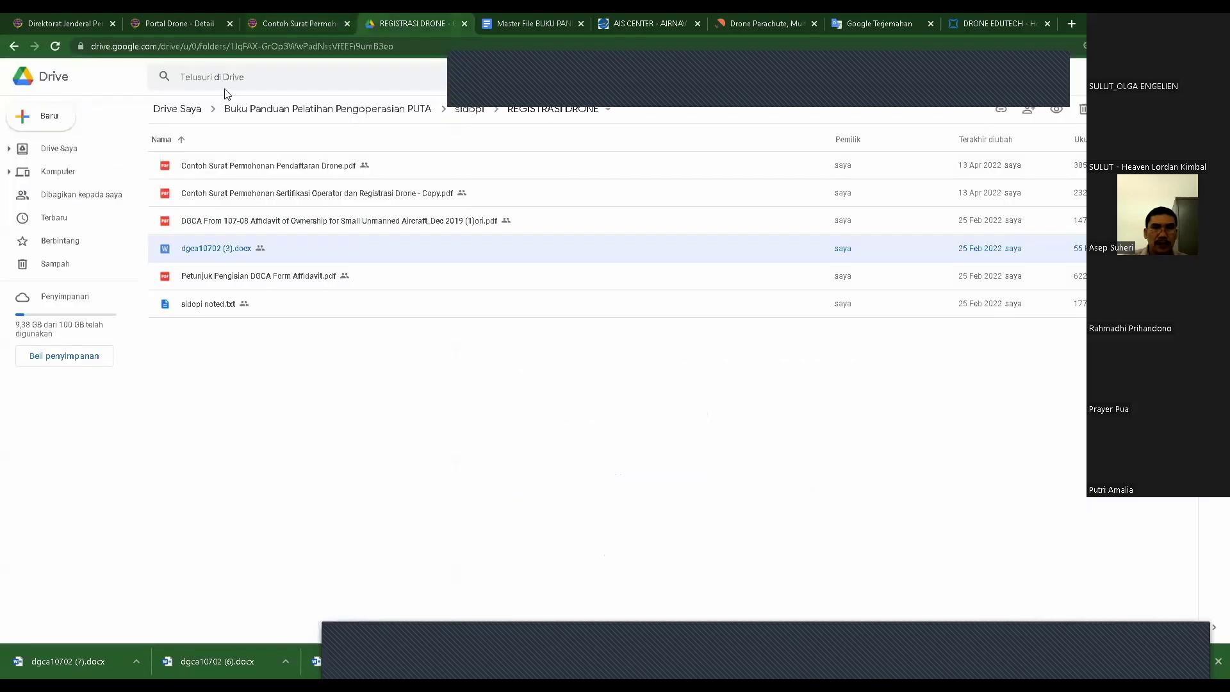
- Preview Contoh Surat Permohonan Pendaftaran Drone.pdf and highlight its Penangung Jawab section and red note
{"action": "double_click", "coordinate": [269, 165]}
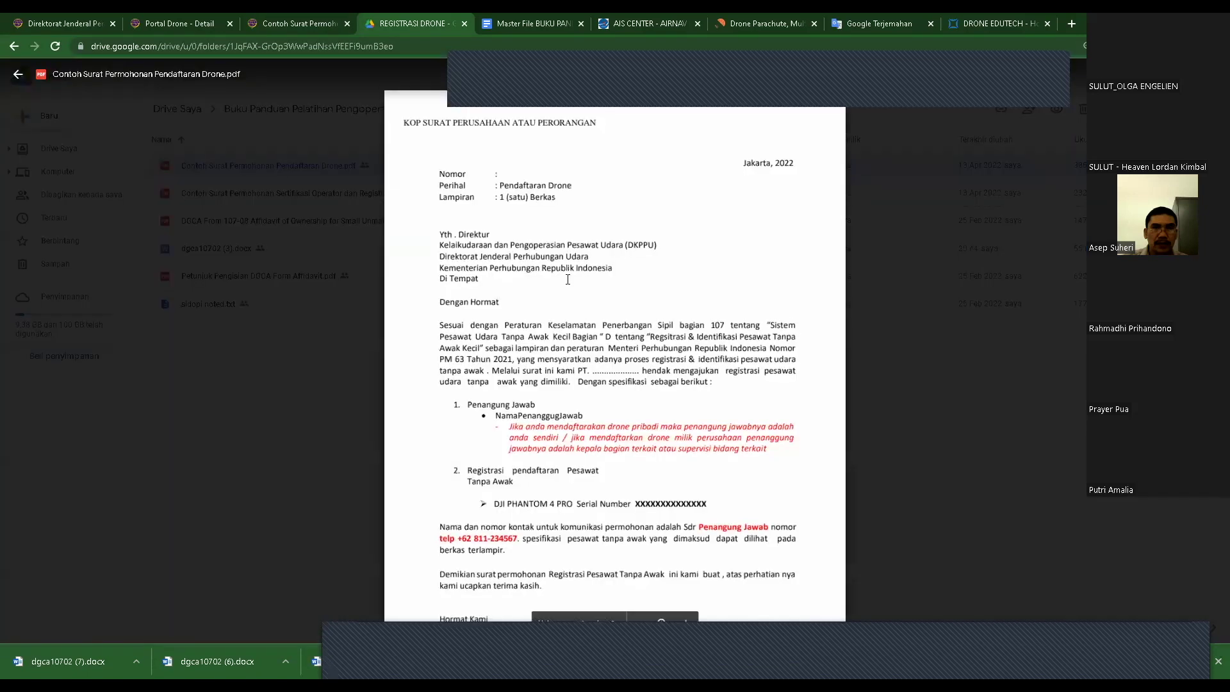
{"action": "scroll", "coordinate": [688, 332], "scroll_direction": "down", "scroll_amount": 1}
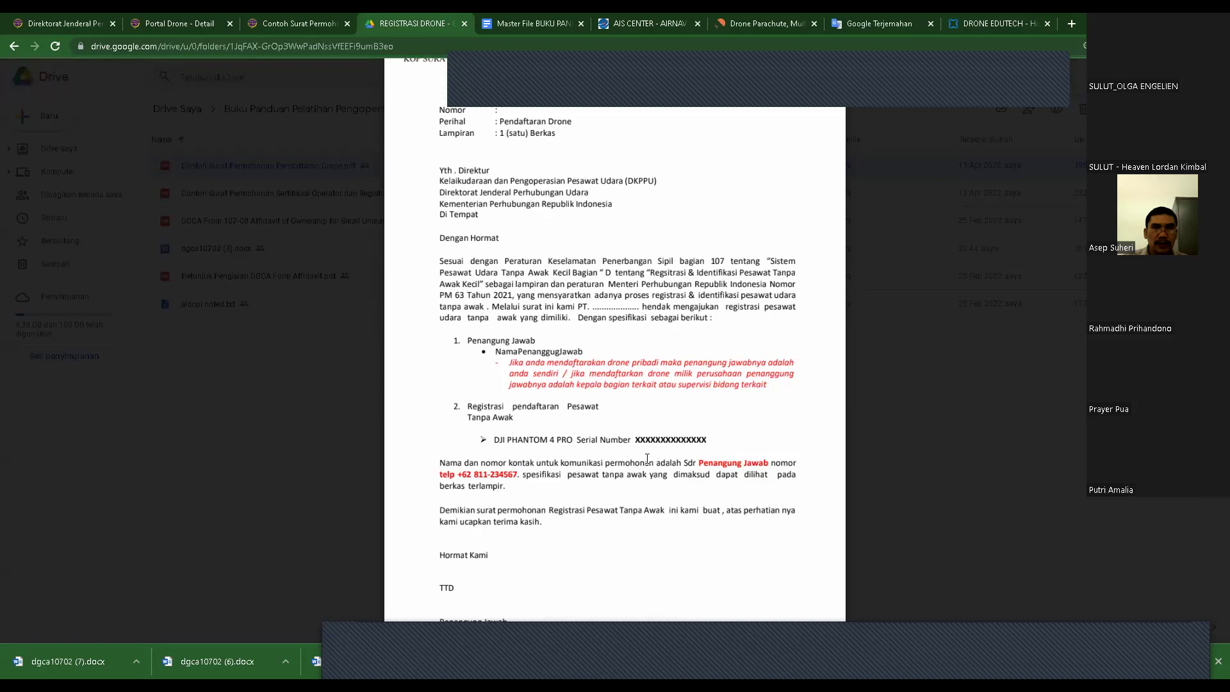
{"action": "left_click_drag", "start_coordinate": [468, 340], "coordinate": [536, 341]}
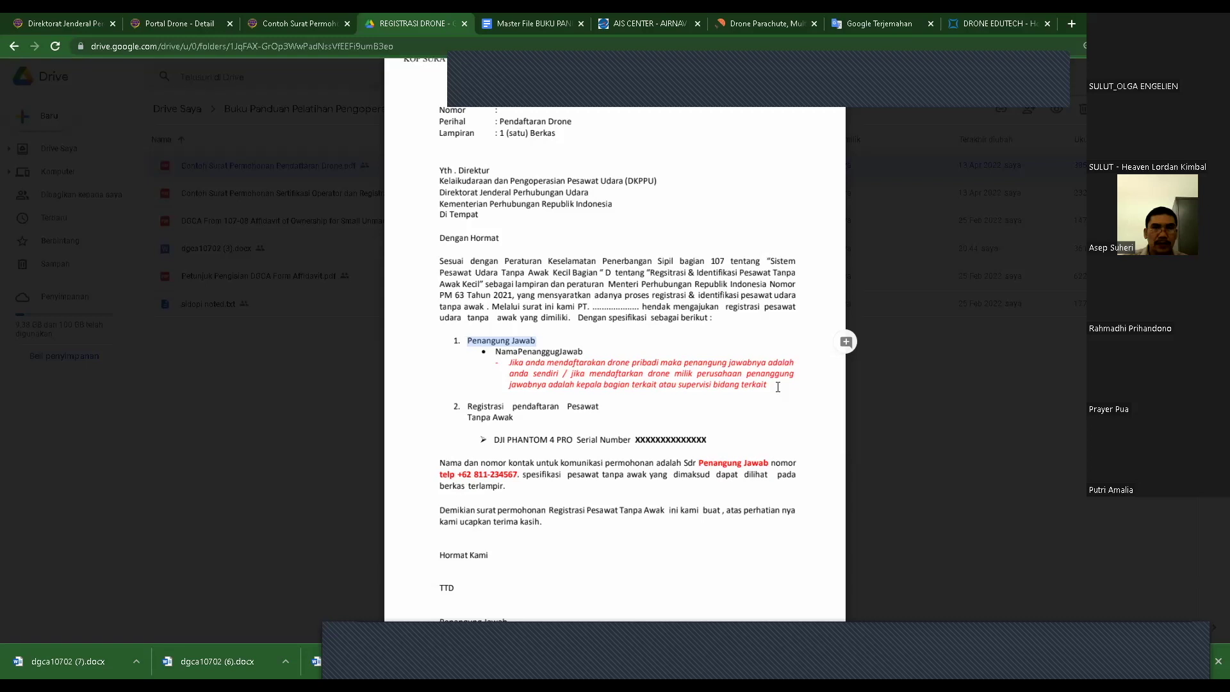
{"action": "left_click", "coordinate": [541, 339]}
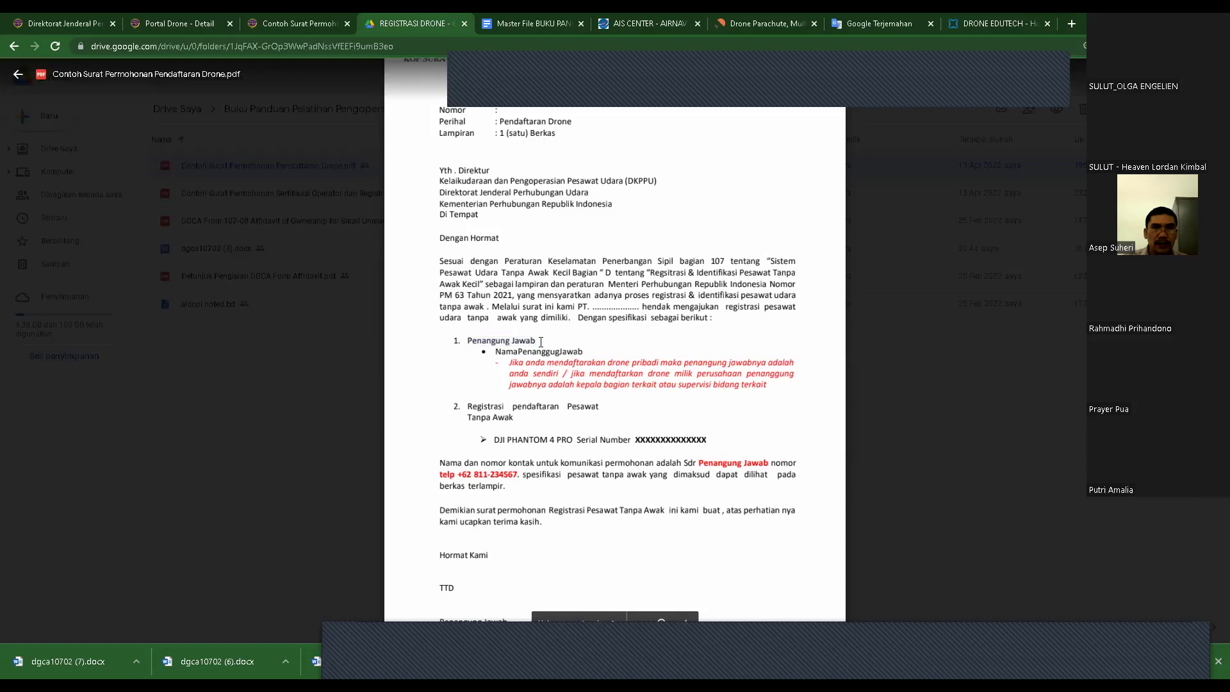
{"action": "left_click_drag", "start_coordinate": [496, 351], "coordinate": [583, 351]}
{"action": "left_click", "coordinate": [511, 365]}
{"action": "left_click_drag", "start_coordinate": [510, 366], "coordinate": [768, 387]}
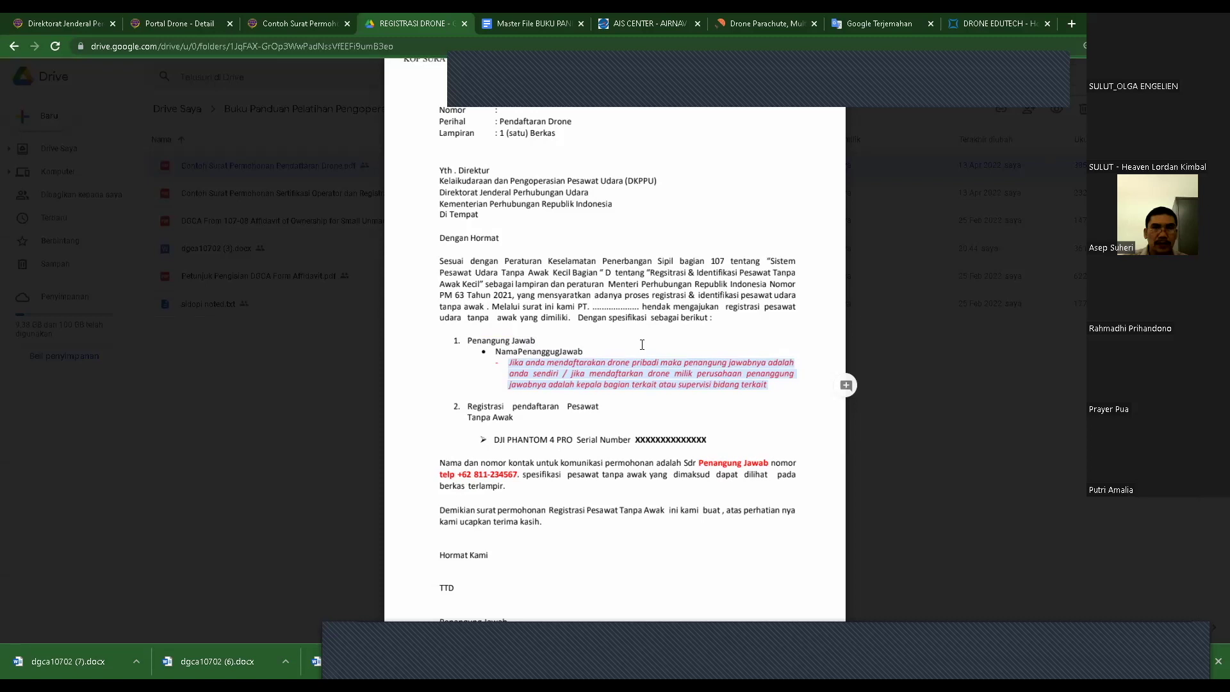
{"action": "left_click", "coordinate": [594, 350]}
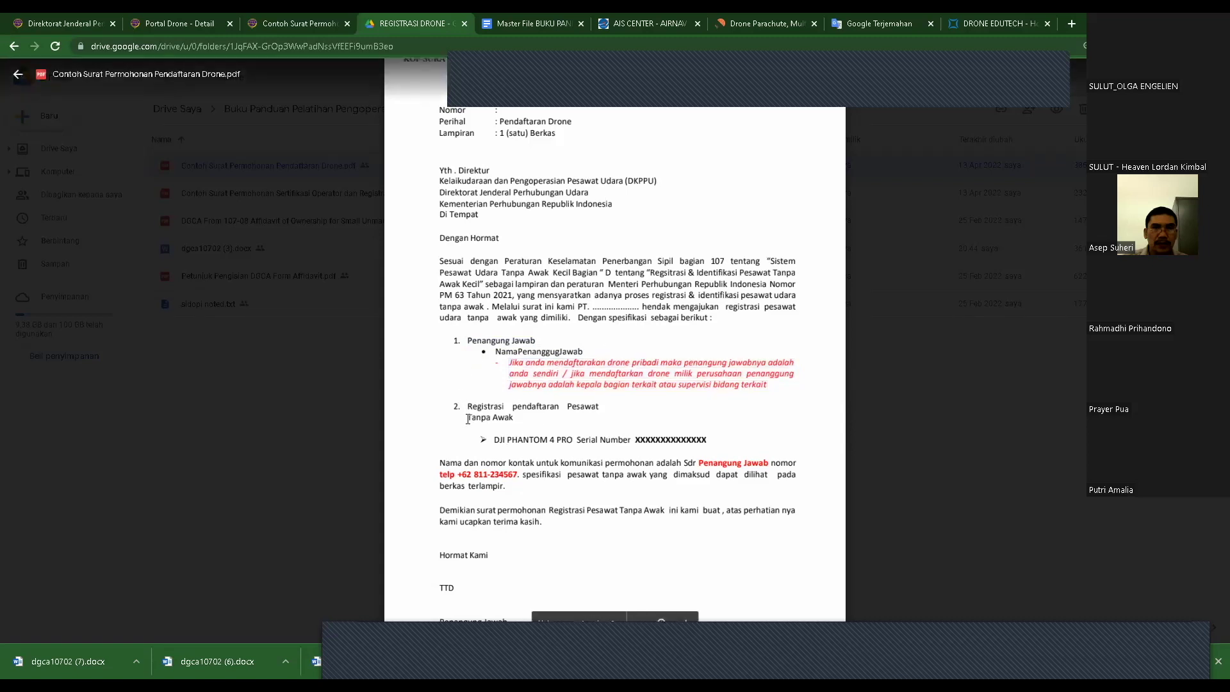
- Highlight the DJI PHANTOM 4 PRO model, the placeholder serial number and the contact sentence
{"action": "scroll", "coordinate": [532, 388], "scroll_direction": "down", "scroll_amount": 1}
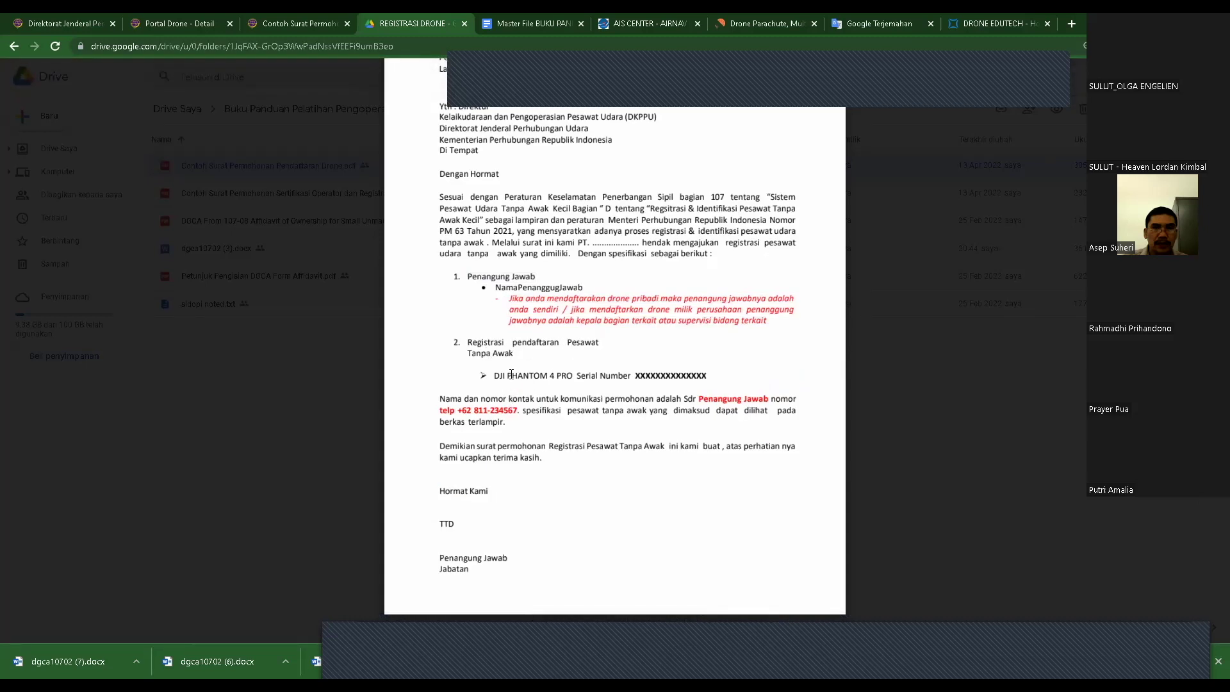
{"action": "left_click_drag", "start_coordinate": [492, 379], "coordinate": [560, 376]}
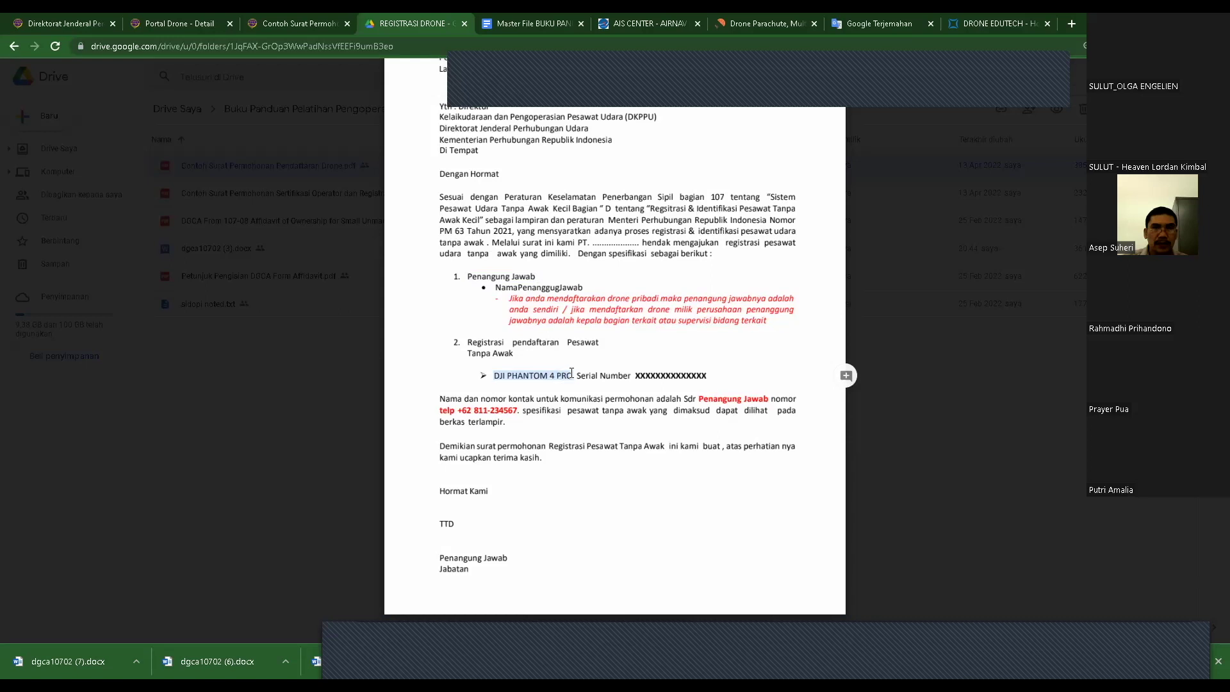
{"action": "double_click", "coordinate": [641, 376]}
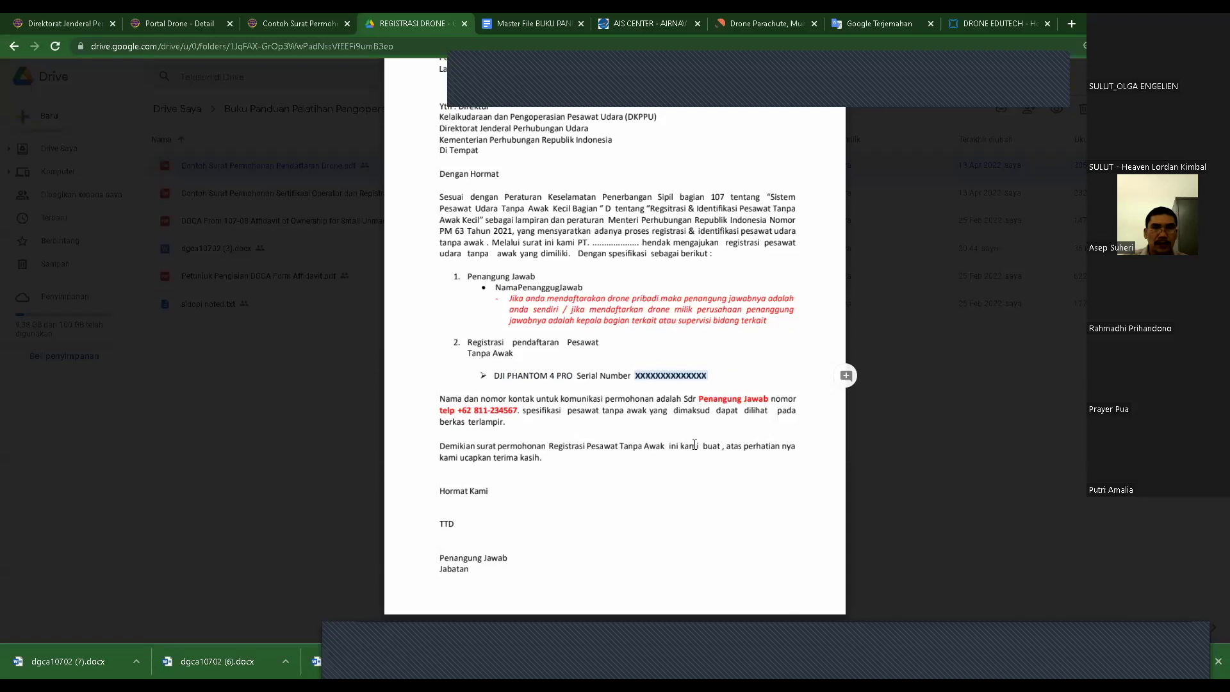
{"action": "left_click_drag", "start_coordinate": [439, 399], "coordinate": [697, 400]}
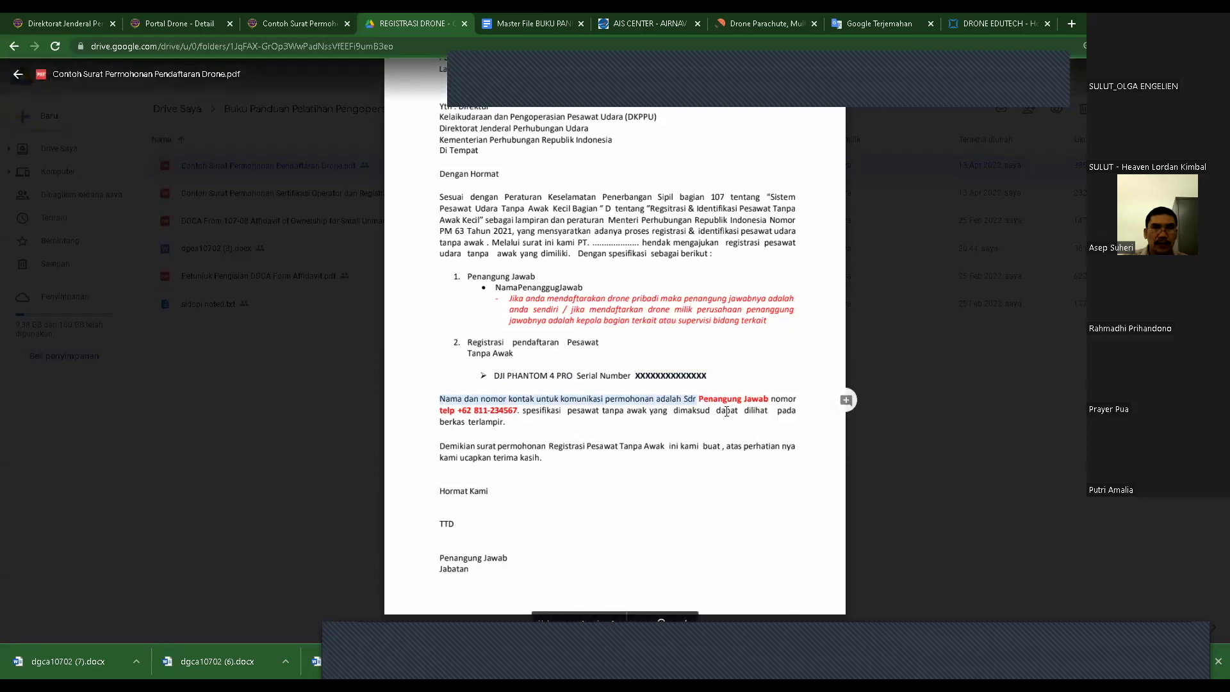
{"action": "left_click_drag", "start_coordinate": [698, 398], "coordinate": [796, 400]}
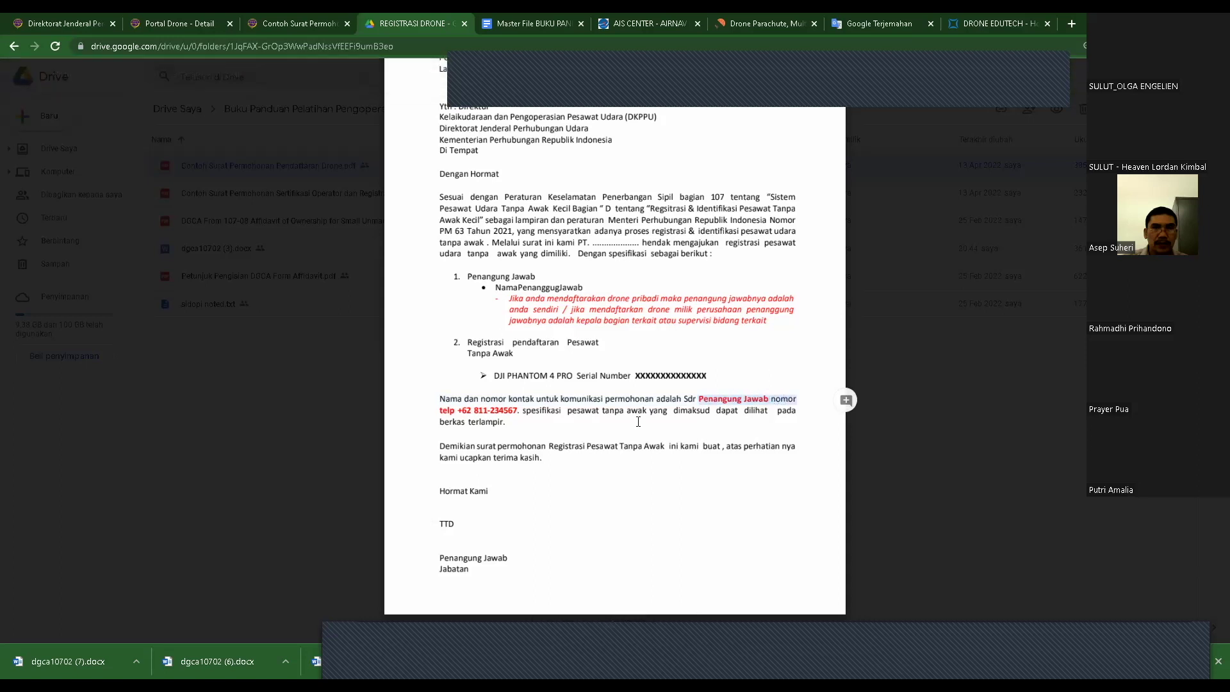
{"action": "left_click_drag", "start_coordinate": [438, 410], "coordinate": [522, 411]}
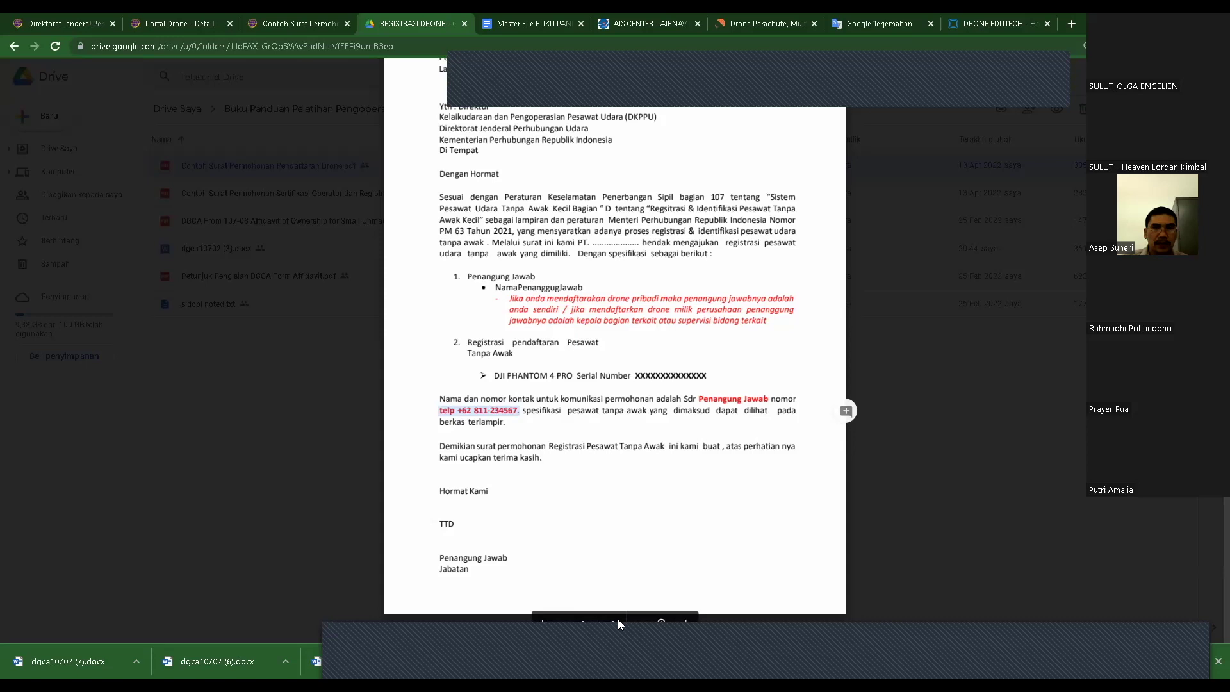
{"action": "scroll", "coordinate": [550, 473], "scroll_direction": "down", "scroll_amount": 3}
{"action": "scroll", "coordinate": [550, 473], "scroll_direction": "up", "scroll_amount": 1}
{"action": "left_click", "coordinate": [453, 461]}
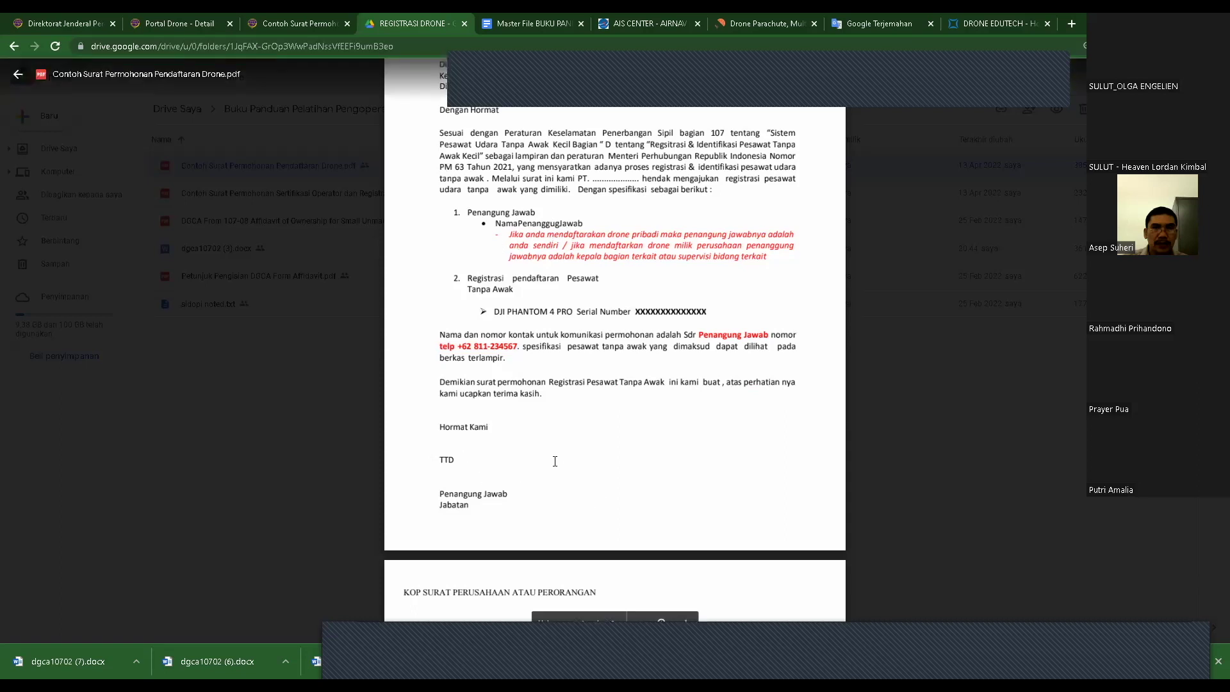
{"action": "scroll", "coordinate": [555, 461], "scroll_direction": "down", "scroll_amount": 4}
{"action": "scroll", "coordinate": [558, 462], "scroll_direction": "up", "scroll_amount": 6}
{"action": "scroll", "coordinate": [559, 461], "scroll_direction": "down", "scroll_amount": 4}
{"action": "scroll", "coordinate": [560, 458], "scroll_direction": "down", "scroll_amount": 2}
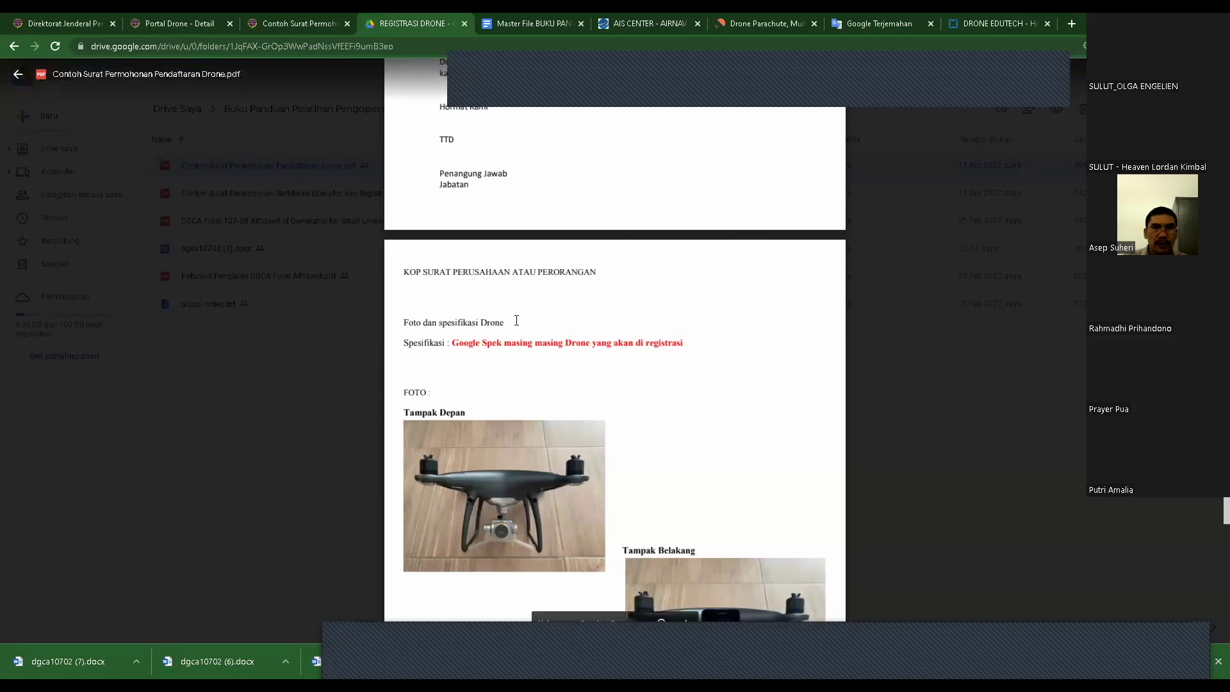
{"action": "scroll", "coordinate": [519, 325], "scroll_direction": "down", "scroll_amount": 1}
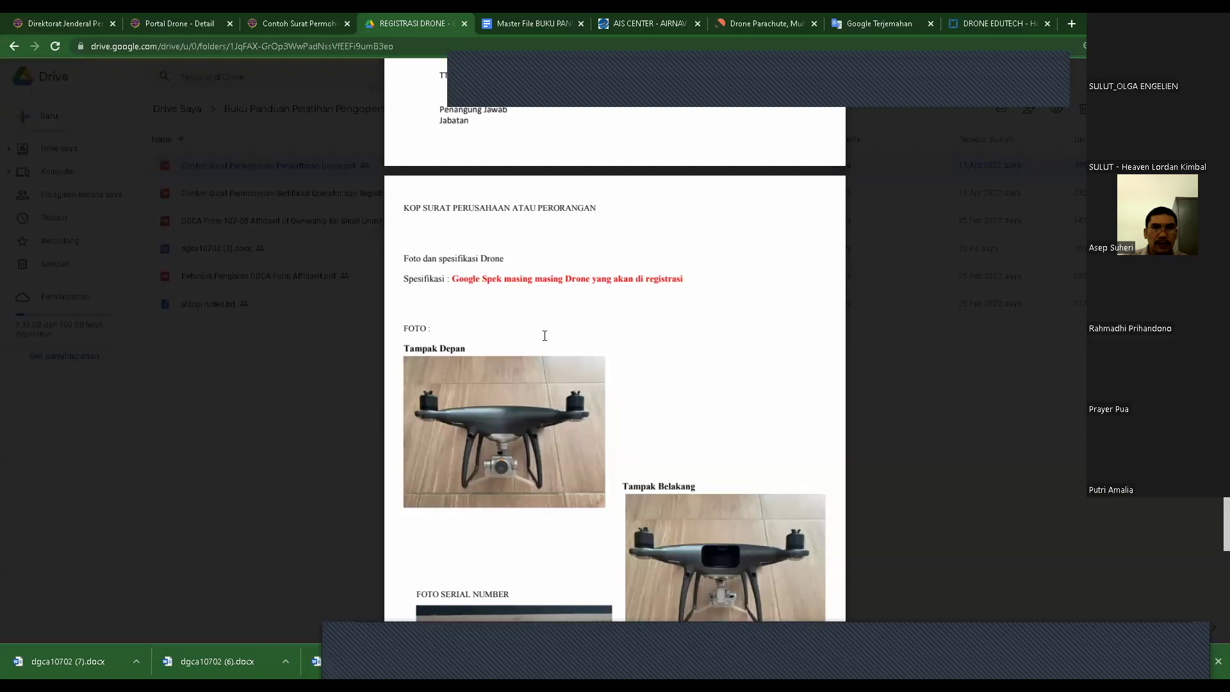
{"action": "scroll", "coordinate": [546, 333], "scroll_direction": "up", "scroll_amount": 1}
{"action": "scroll", "coordinate": [547, 332], "scroll_direction": "down", "scroll_amount": 1}
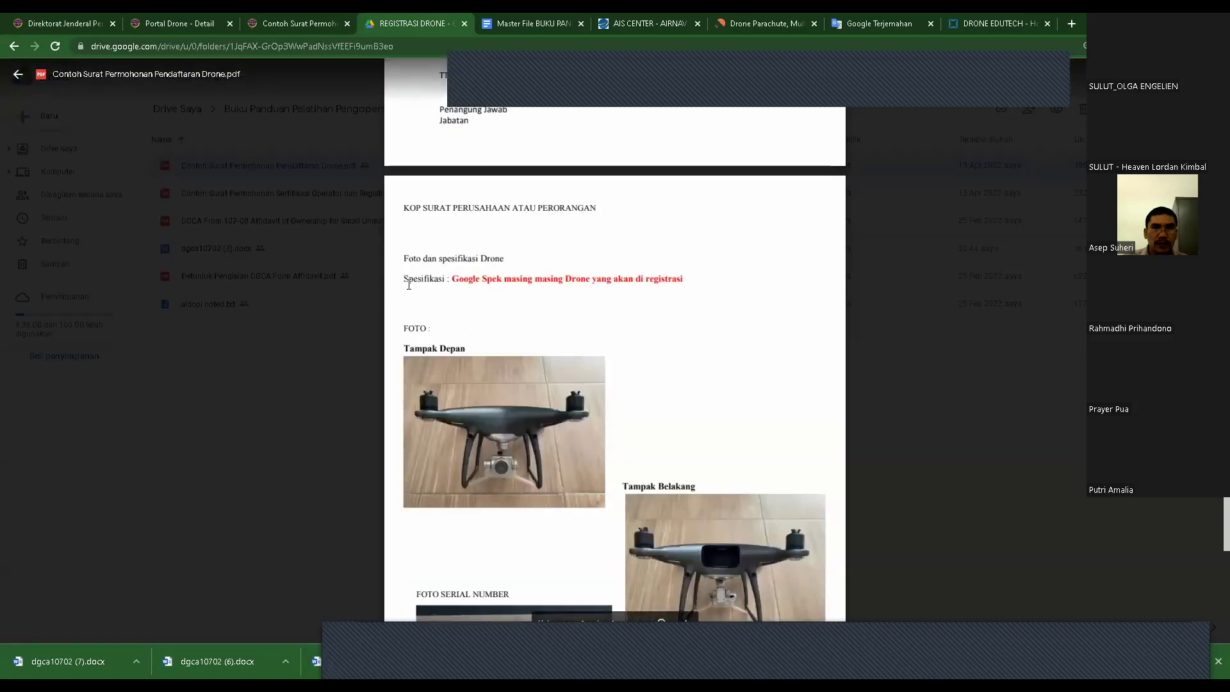
{"action": "double_click", "coordinate": [422, 277]}
{"action": "left_click_drag", "start_coordinate": [453, 280], "coordinate": [612, 276]}
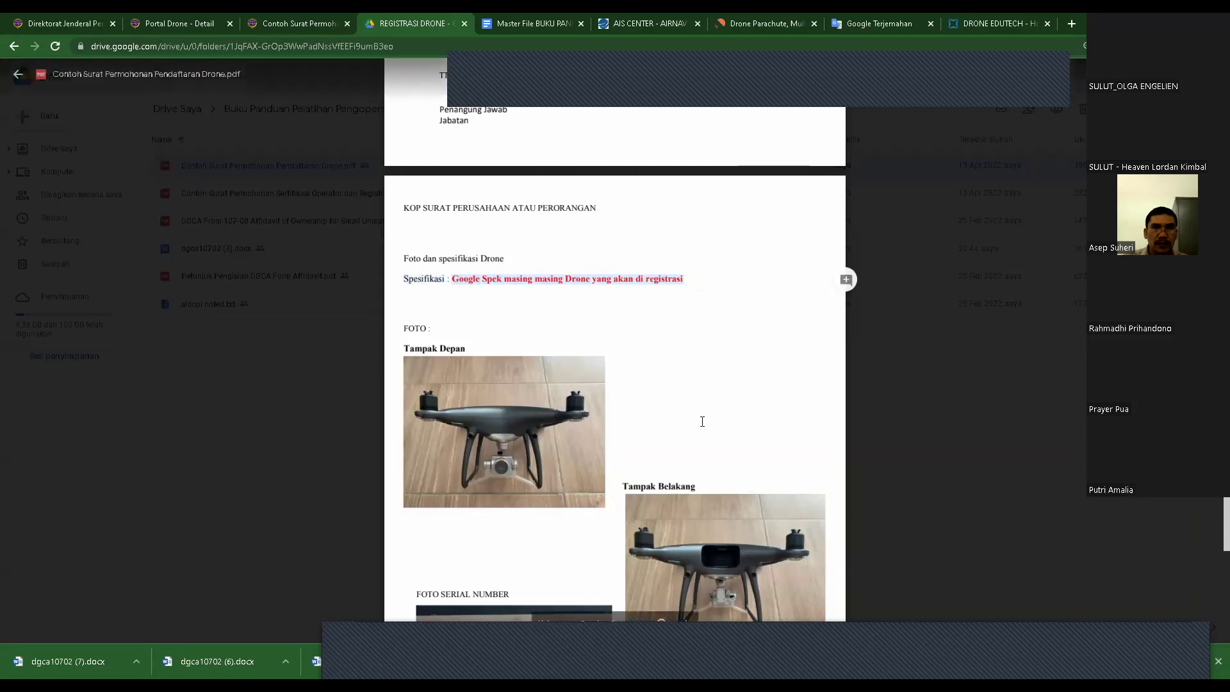
{"action": "left_click", "coordinate": [454, 289]}
{"action": "left_click_drag", "start_coordinate": [452, 281], "coordinate": [695, 280]}
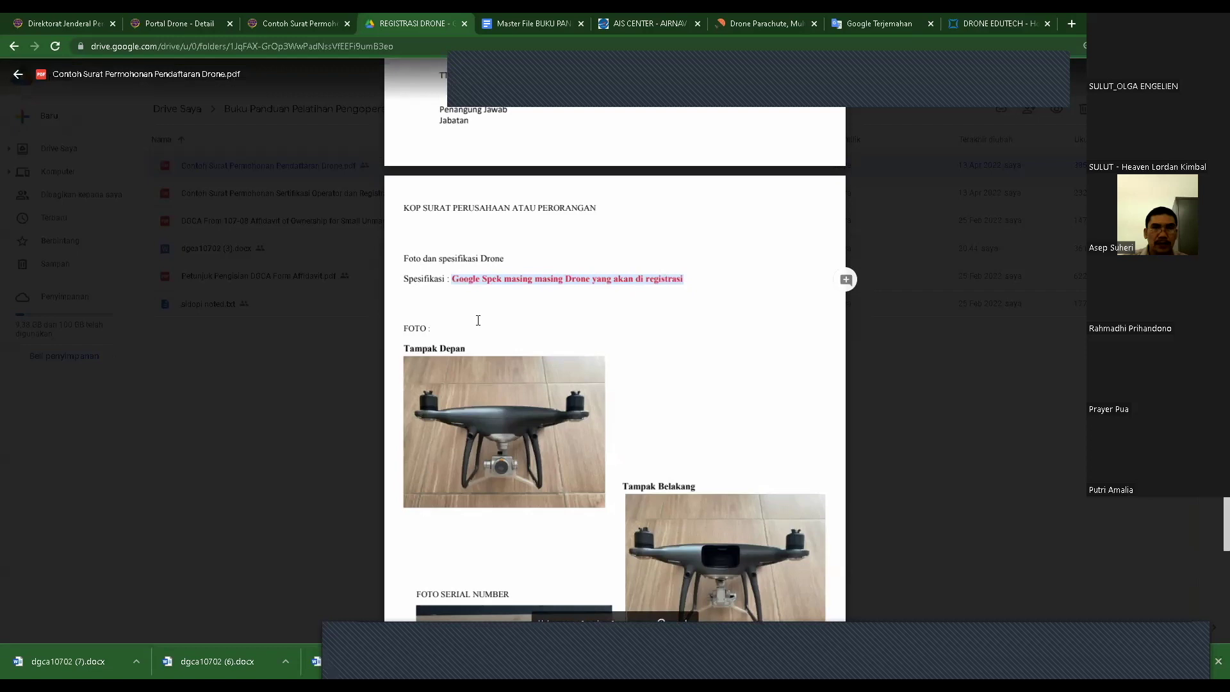
{"action": "left_click", "coordinate": [457, 290]}
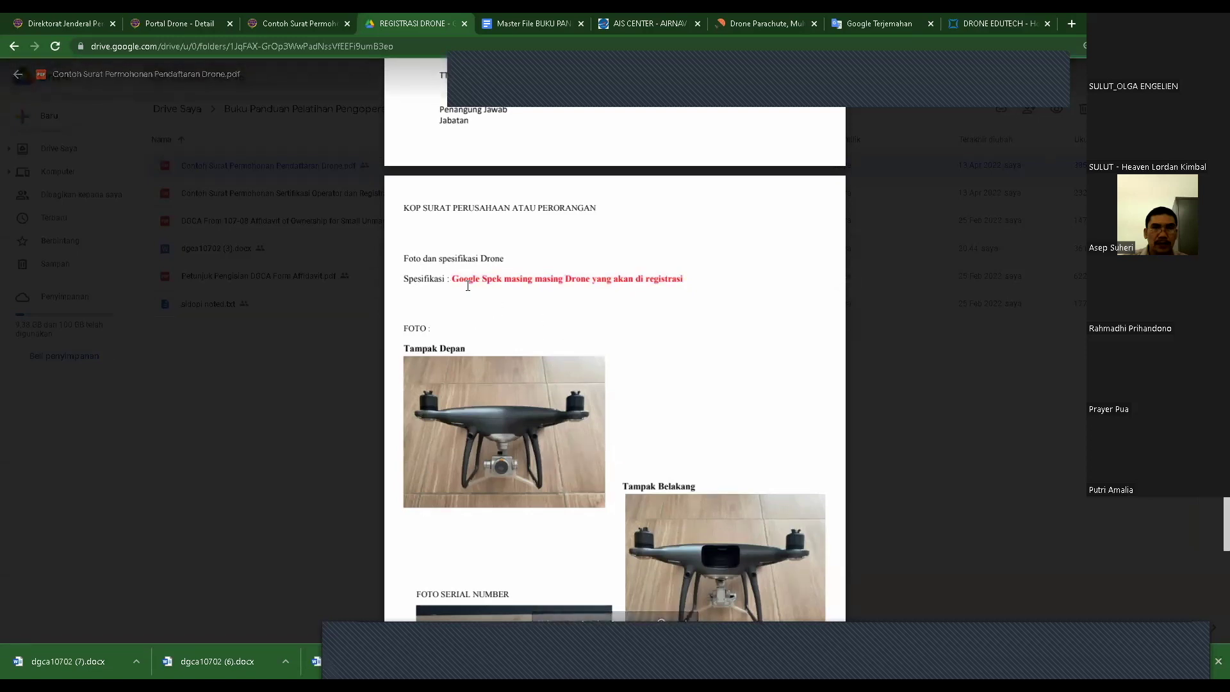
{"action": "scroll", "coordinate": [495, 312], "scroll_direction": "down", "scroll_amount": 2}
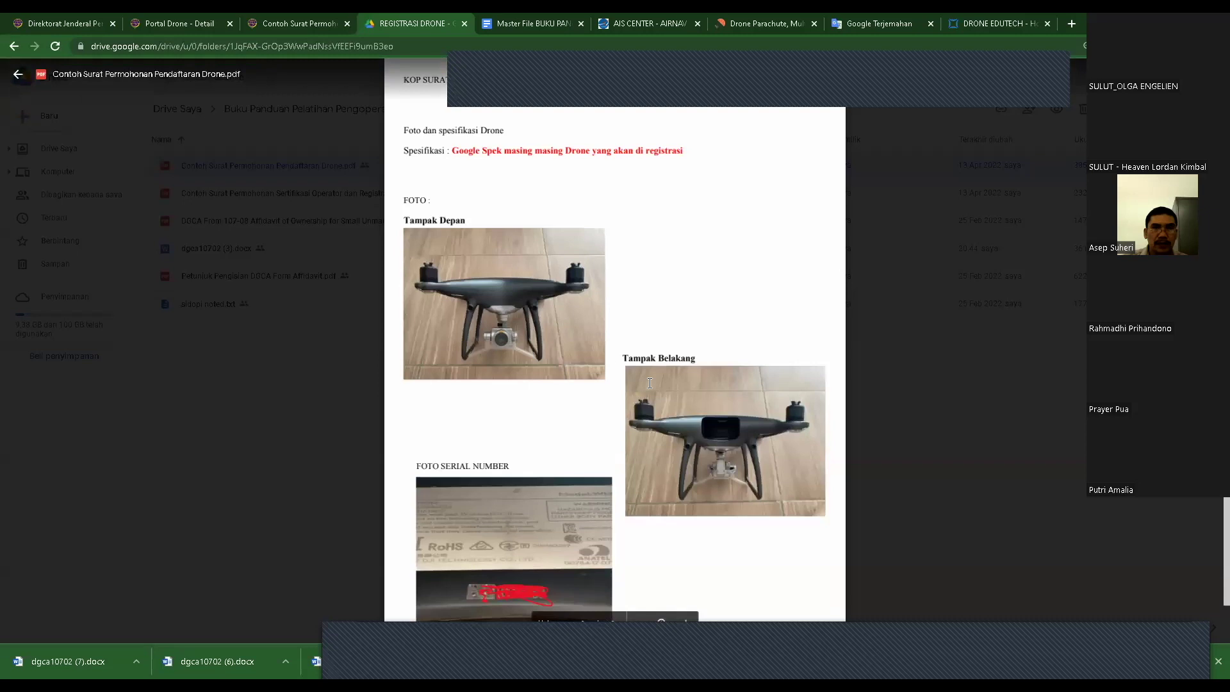
{"action": "scroll", "coordinate": [649, 383], "scroll_direction": "down", "scroll_amount": 1}
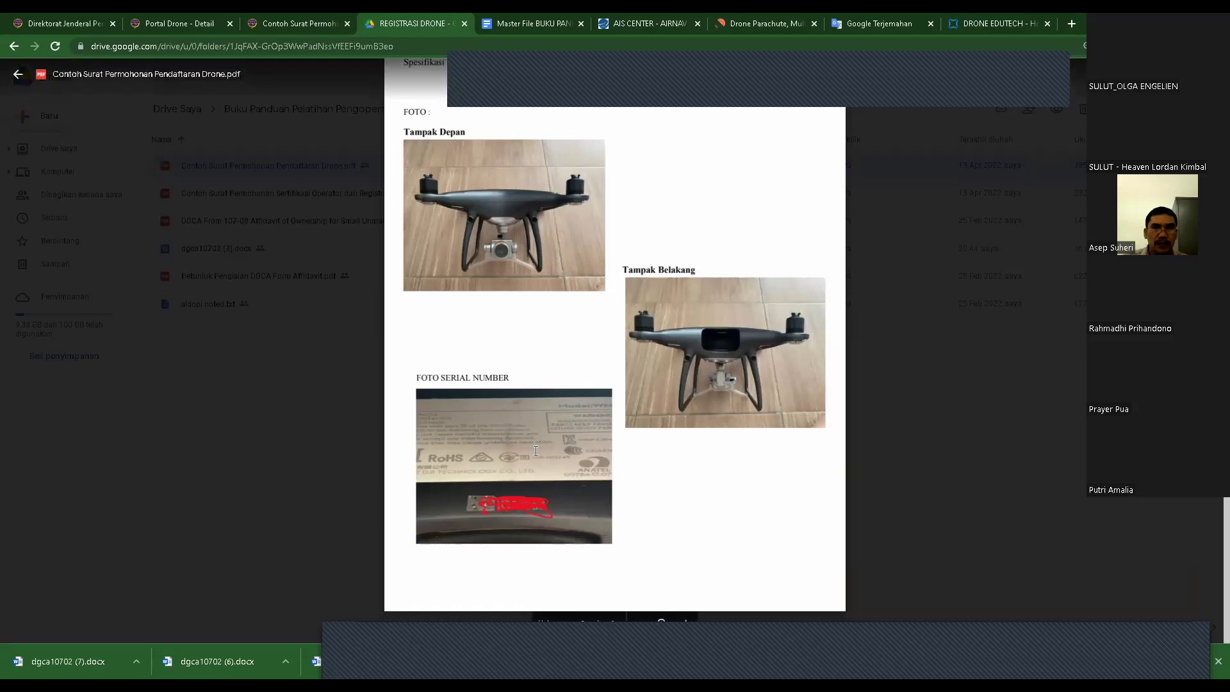
{"action": "scroll", "coordinate": [504, 452], "scroll_direction": "up", "scroll_amount": 5}
{"action": "scroll", "coordinate": [504, 452], "scroll_direction": "up", "scroll_amount": 7}
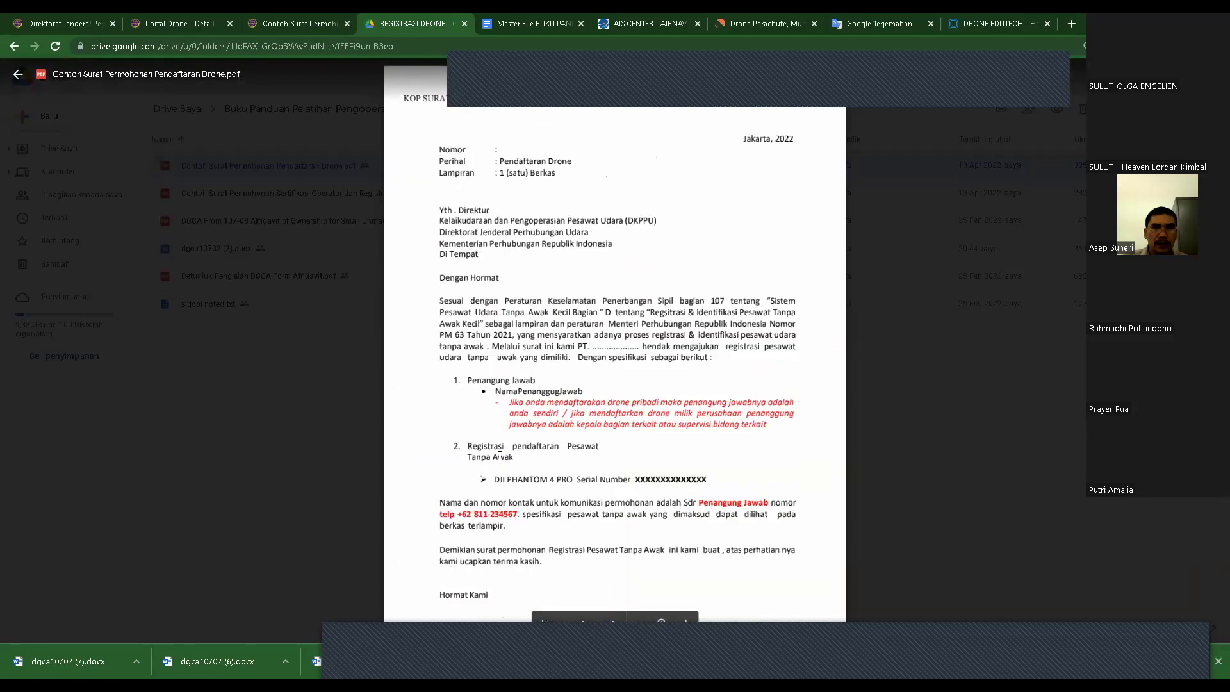
- Close the sample letter preview and return to the SIDOPI Portal Drone detail page
{"action": "left_click", "coordinate": [1079, 283]}
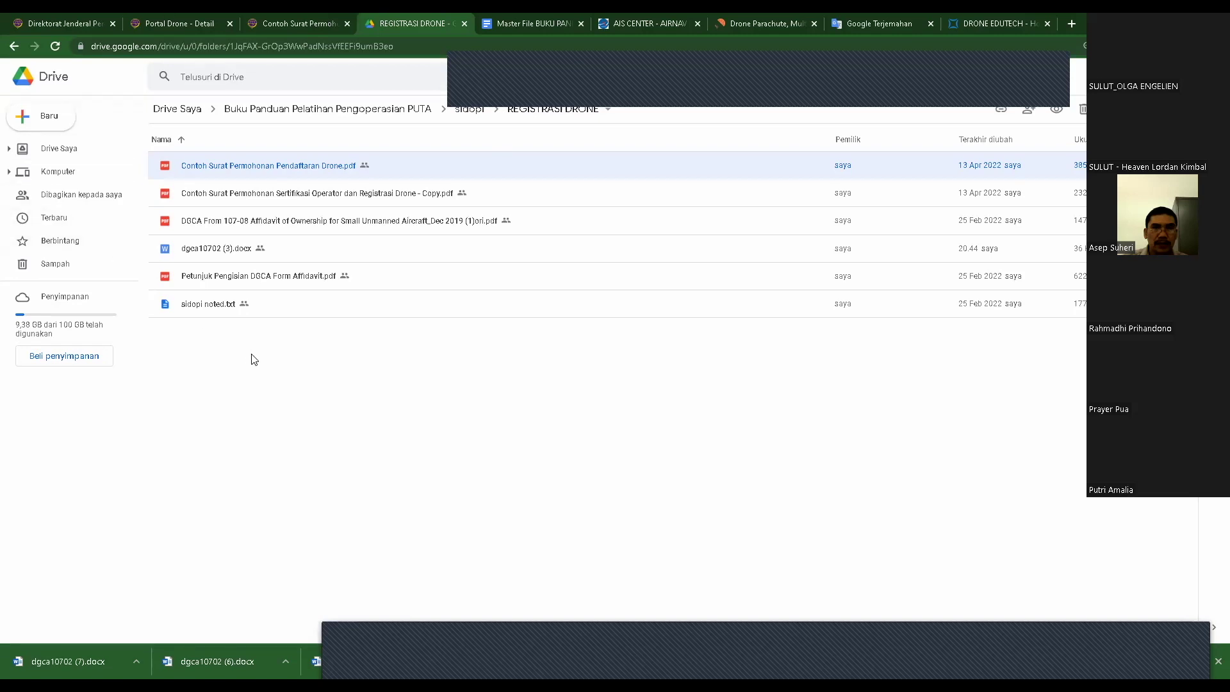
{"action": "left_click", "coordinate": [190, 20]}
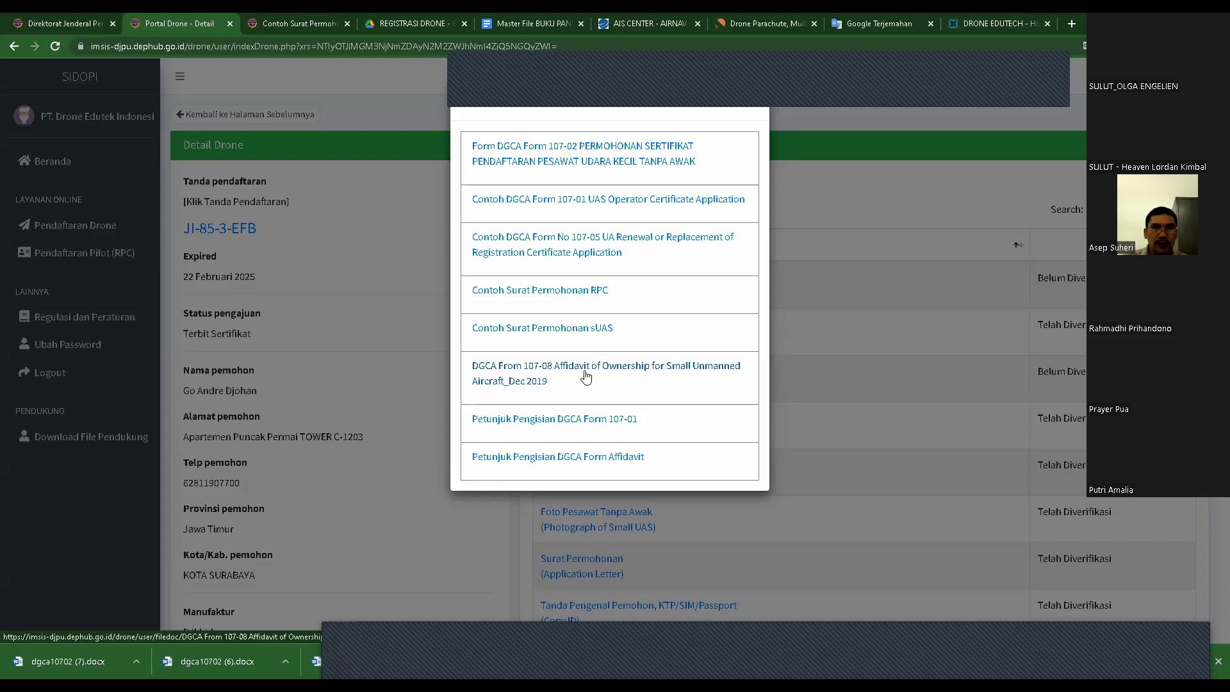
- Open the DGCA Form 107-08 Affidavit of Ownership link from the Download File Pendukung list
{"action": "left_click", "coordinate": [618, 373]}
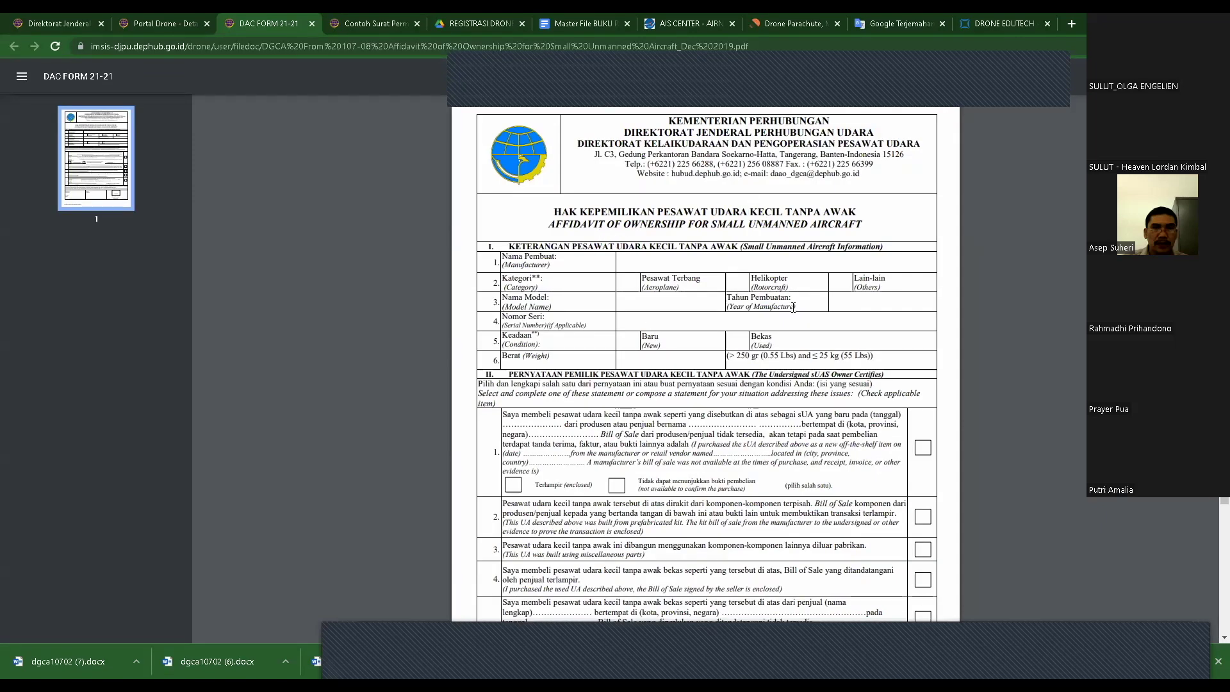
{"action": "scroll", "coordinate": [788, 301], "scroll_direction": "down", "scroll_amount": 2}
{"action": "scroll", "coordinate": [779, 281], "scroll_direction": "up", "scroll_amount": 1}
{"action": "scroll", "coordinate": [775, 274], "scroll_direction": "up", "scroll_amount": 1}
{"action": "scroll", "coordinate": [650, 283], "scroll_direction": "down", "scroll_amount": 1}
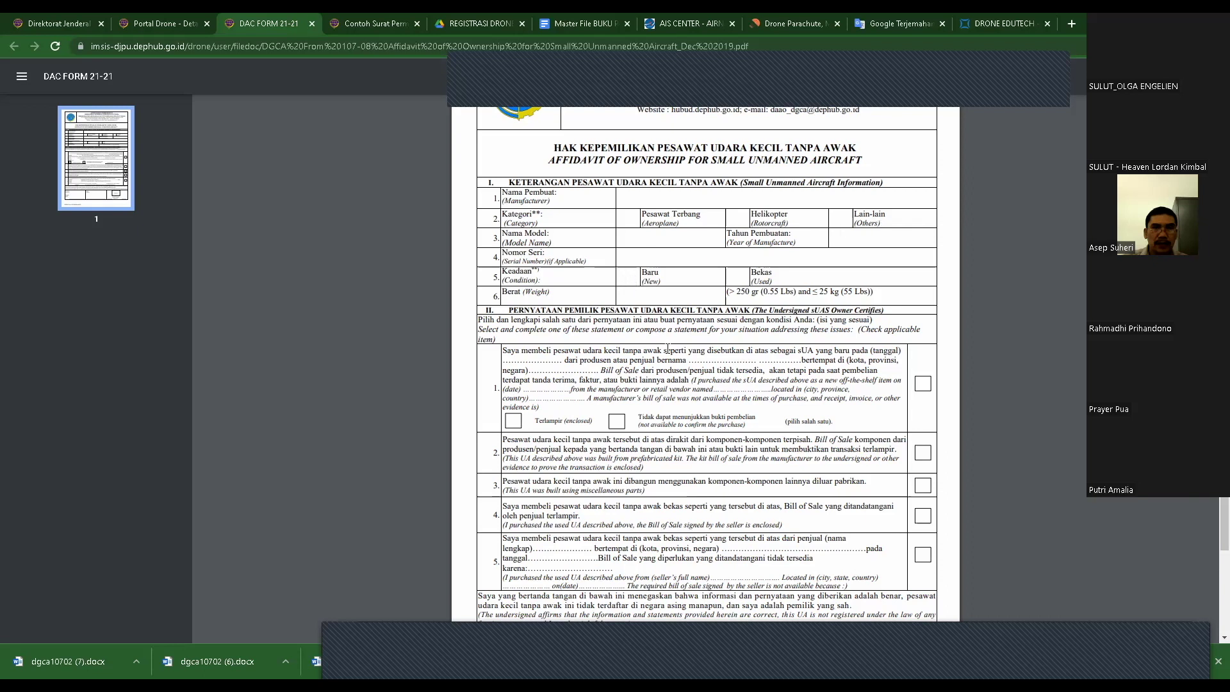
{"action": "scroll", "coordinate": [668, 347], "scroll_direction": "down", "scroll_amount": 1}
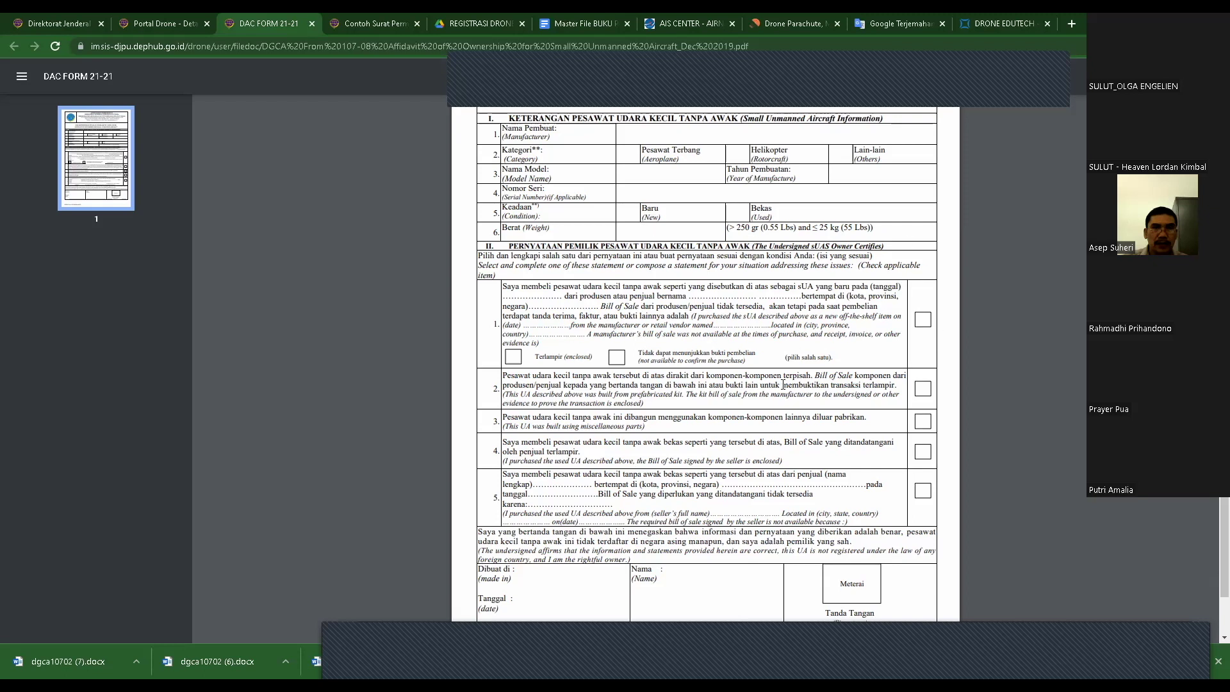
{"action": "scroll", "coordinate": [772, 350], "scroll_direction": "down", "scroll_amount": 1}
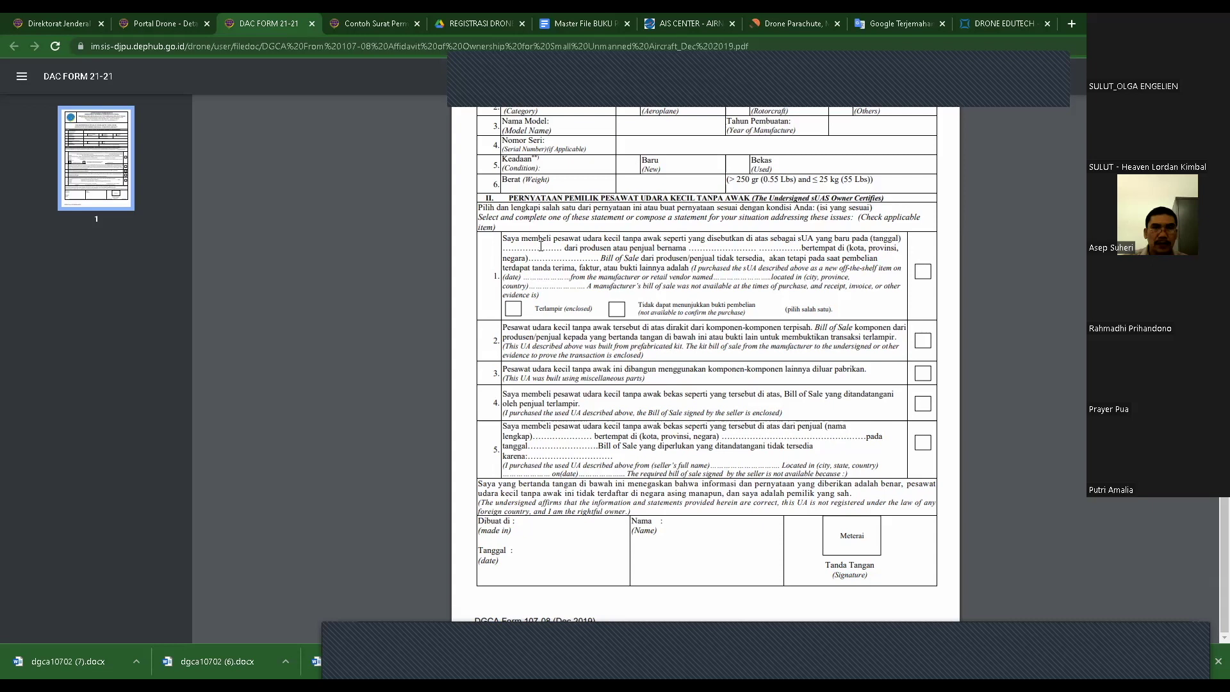
{"action": "left_click_drag", "start_coordinate": [512, 246], "coordinate": [577, 251]}
- Select and then clear the opening lines of statement 1 in the blank affidavit
{"action": "left_click", "coordinate": [609, 261]}
{"action": "triple_click", "coordinate": [525, 244]}
{"action": "left_click", "coordinate": [534, 247]}
{"action": "triple_click", "coordinate": [694, 247]}
{"action": "left_click", "coordinate": [730, 250]}
- Select affidavit text from statement 1 down to the signing date, then go back to REGISTRASI DRONE
{"action": "left_click_drag", "start_coordinate": [745, 249], "coordinate": [759, 249]}
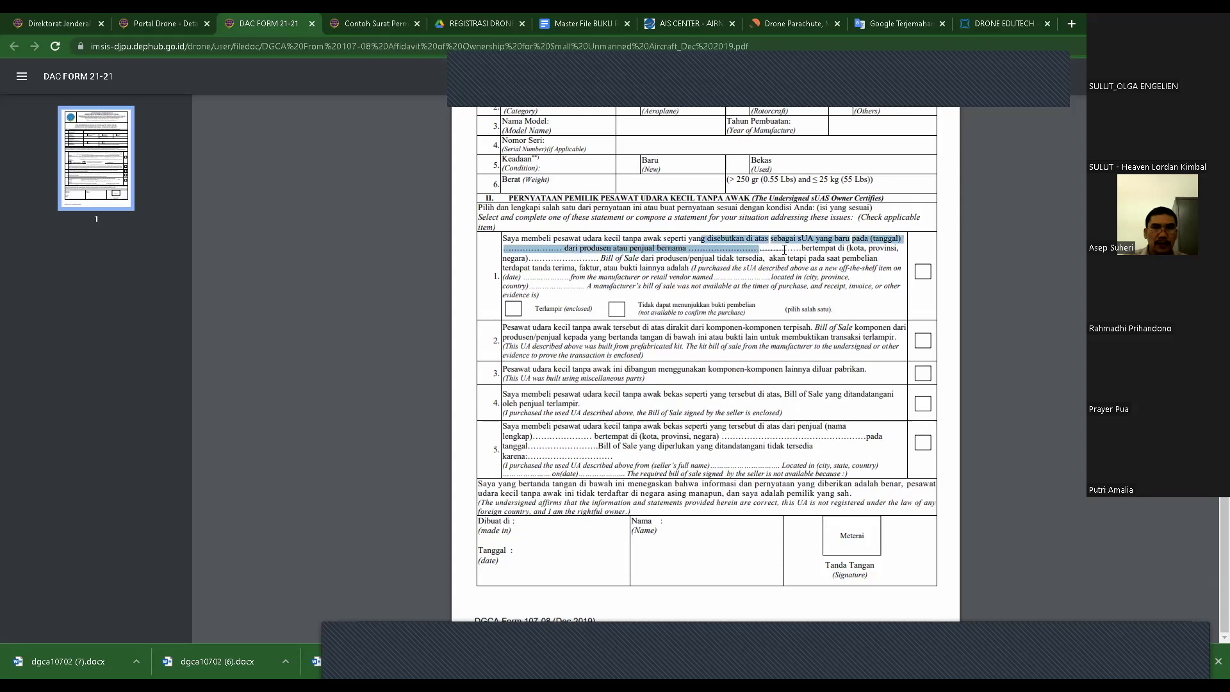
{"action": "left_click", "coordinate": [576, 254]}
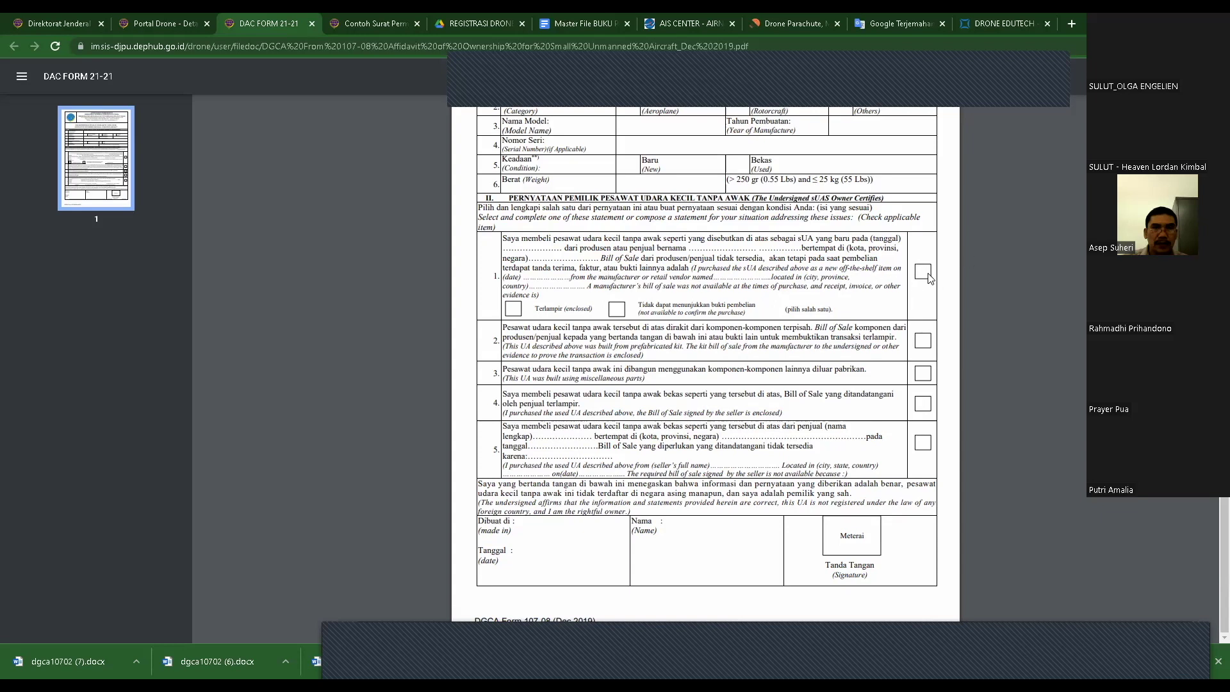
{"action": "left_click_drag", "start_coordinate": [531, 282], "coordinate": [532, 26]}
{"action": "left_click", "coordinate": [474, 23]}
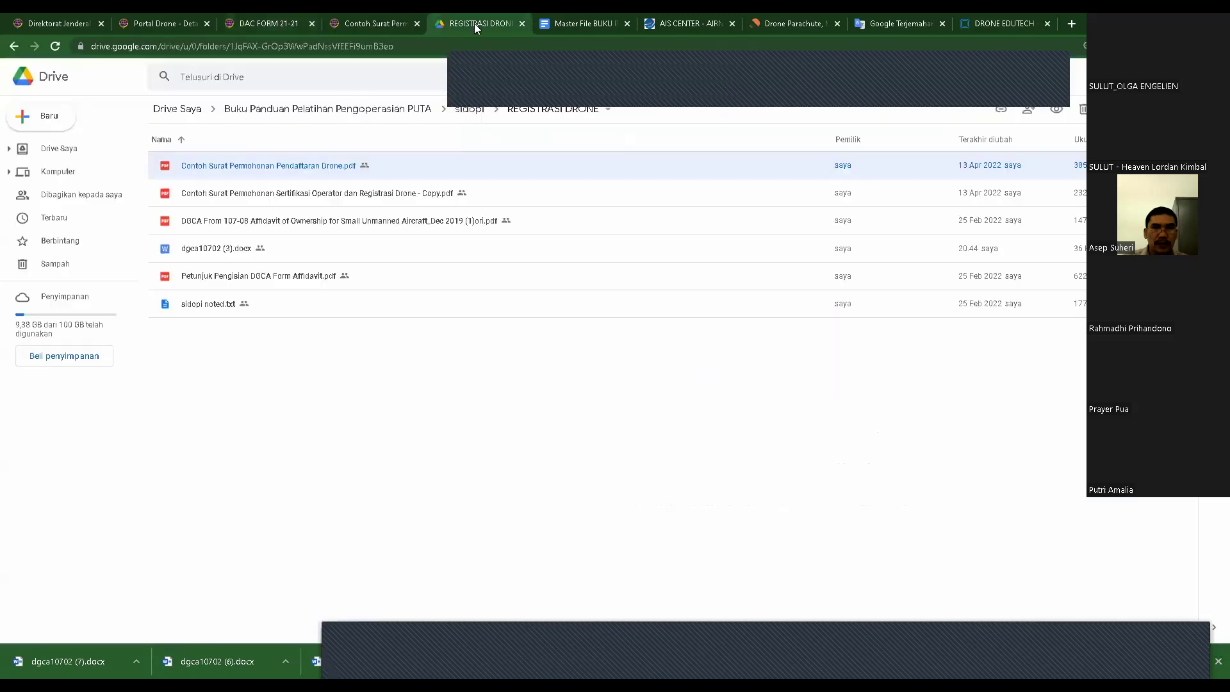
- Preview the filled sample affidavit PDF, scroll through it, then close the REGISTRASI DRONE tab
{"action": "double_click", "coordinate": [272, 220]}
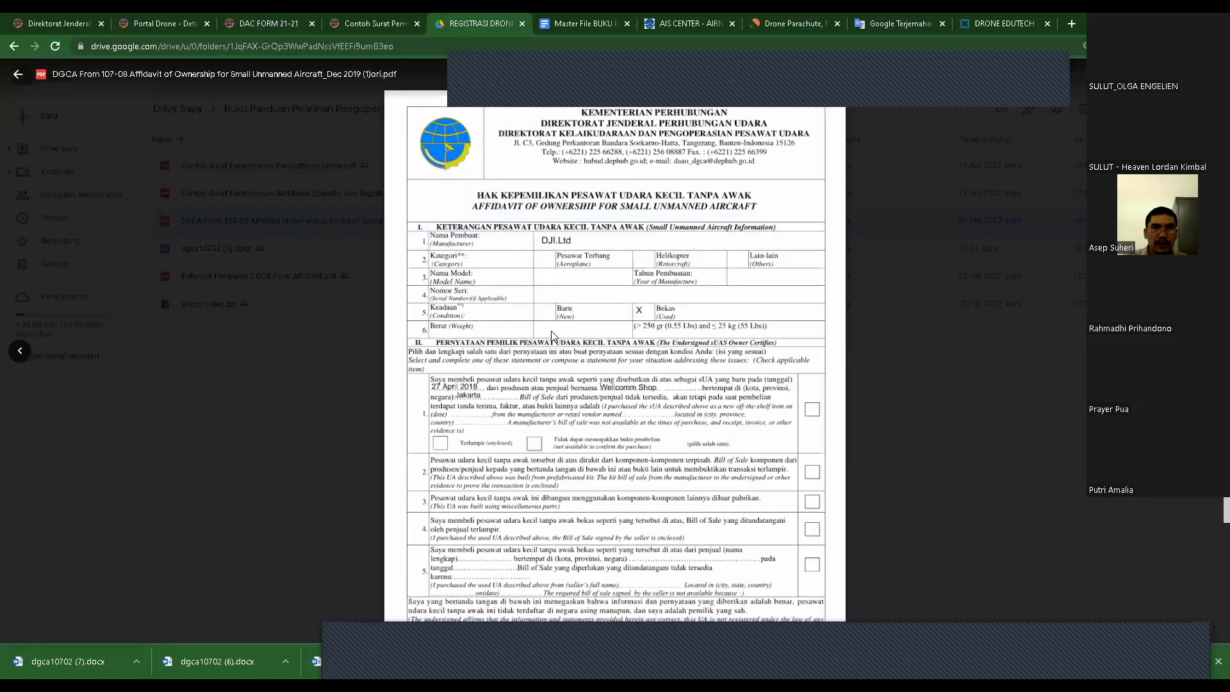
{"action": "scroll", "coordinate": [574, 338], "scroll_direction": "down", "scroll_amount": 3}
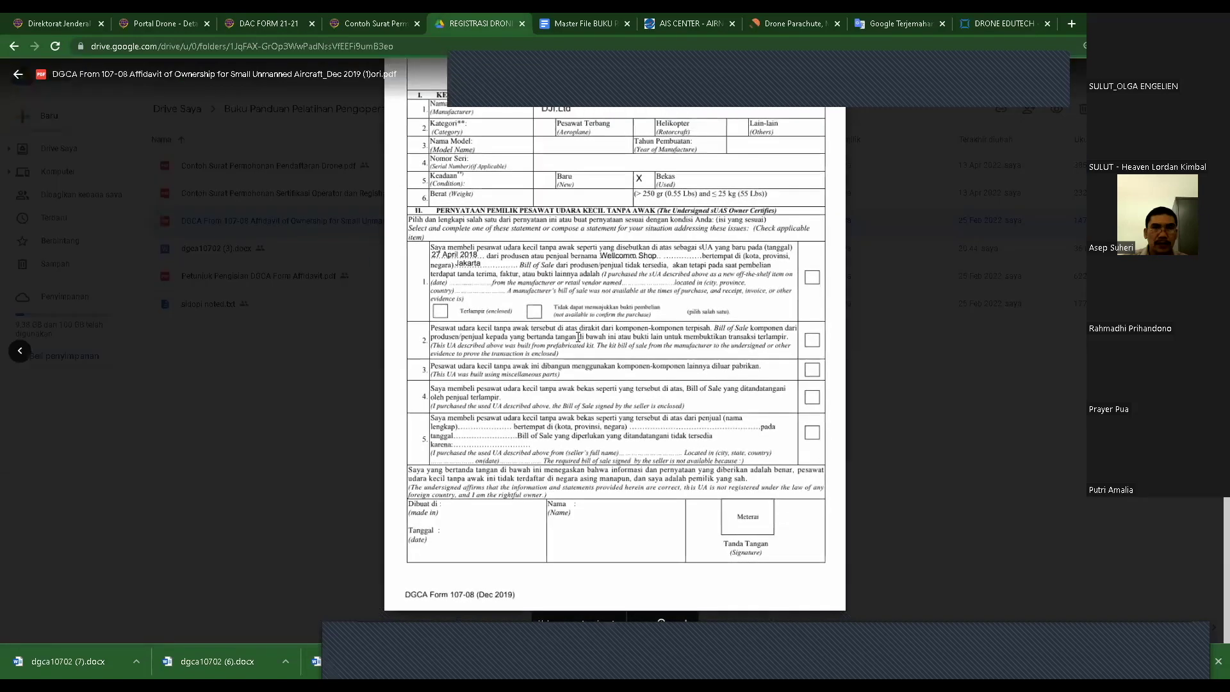
{"action": "scroll", "coordinate": [576, 344], "scroll_direction": "up", "scroll_amount": 3}
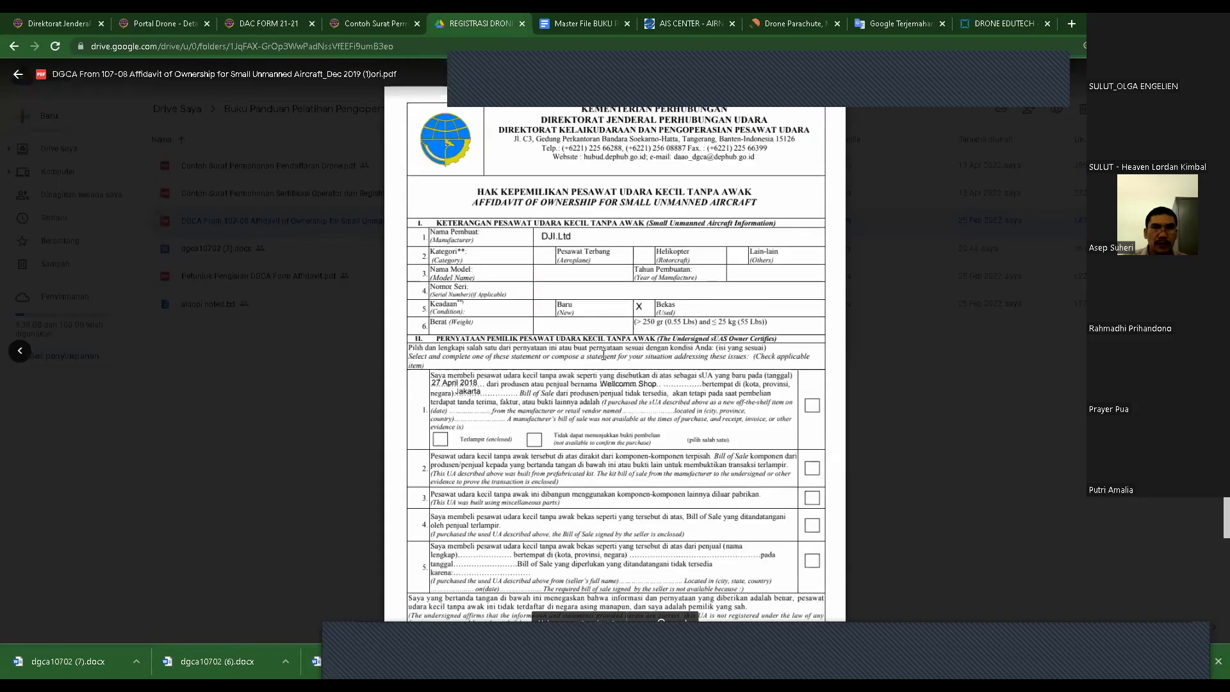
{"action": "scroll", "coordinate": [603, 355], "scroll_direction": "down", "scroll_amount": 1}
{"action": "scroll", "coordinate": [603, 355], "scroll_direction": "up", "scroll_amount": 1}
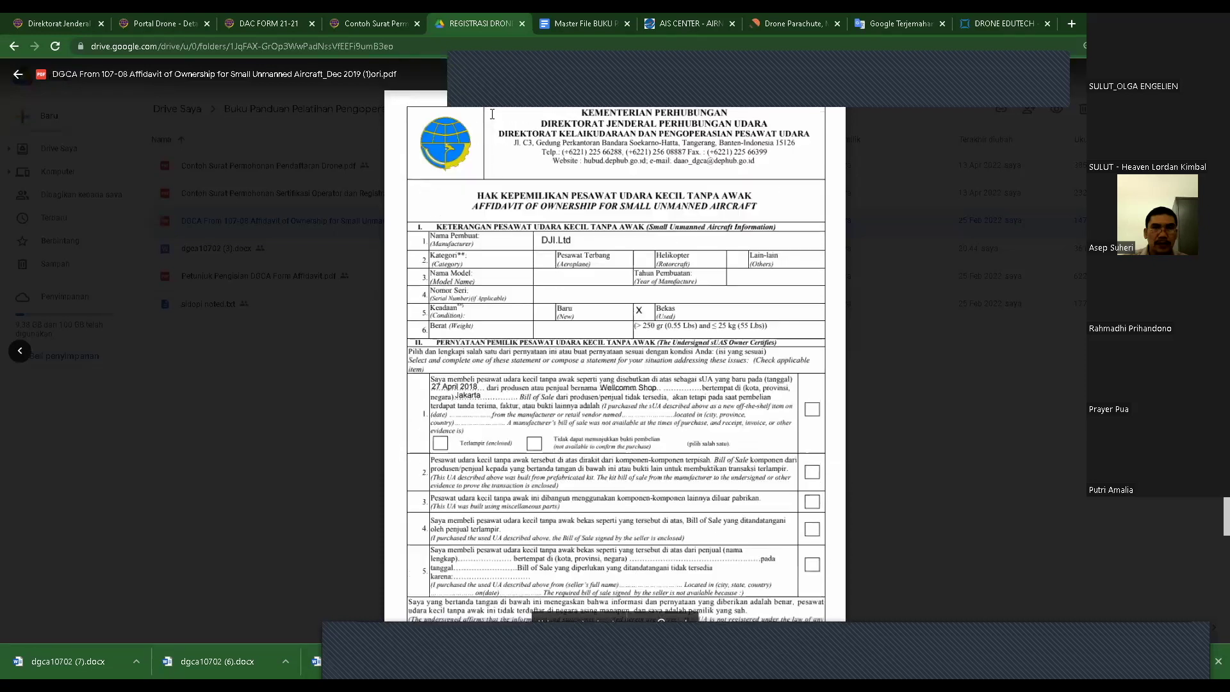
{"action": "left_click", "coordinate": [520, 24]}
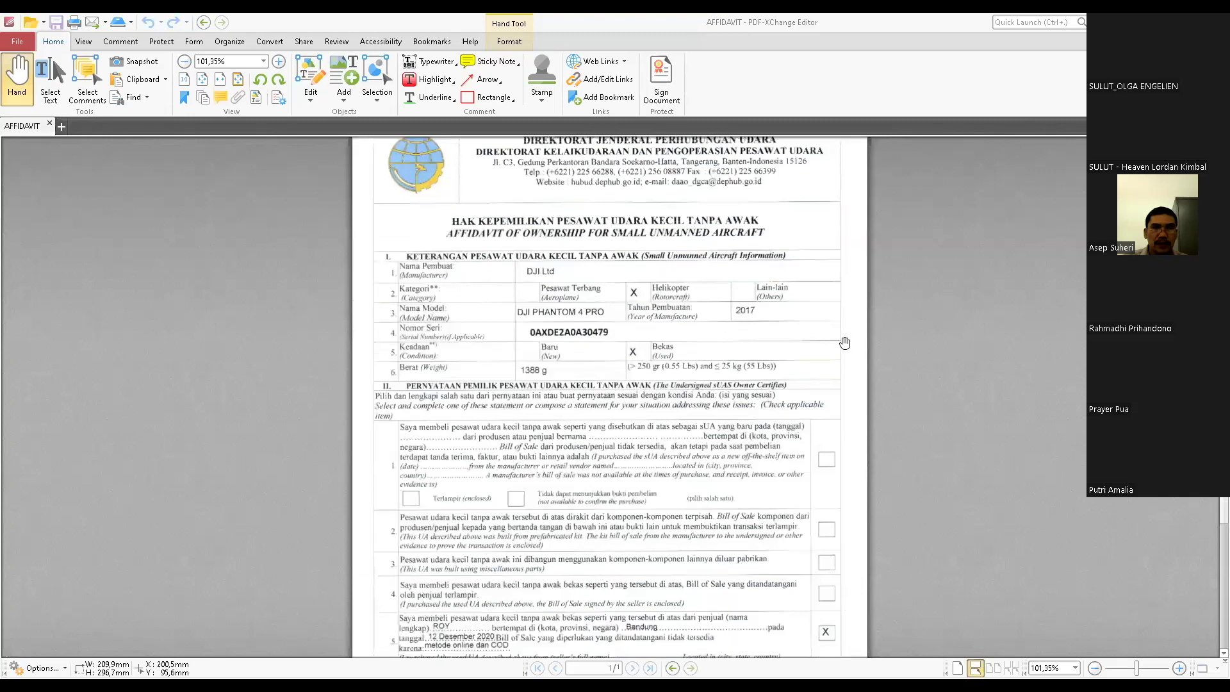
- Scroll the filled affidavit down to statement 5 and the Jakarta, 17 Februari 2022 signature date
{"action": "scroll", "coordinate": [837, 346], "scroll_direction": "down", "scroll_amount": 1}
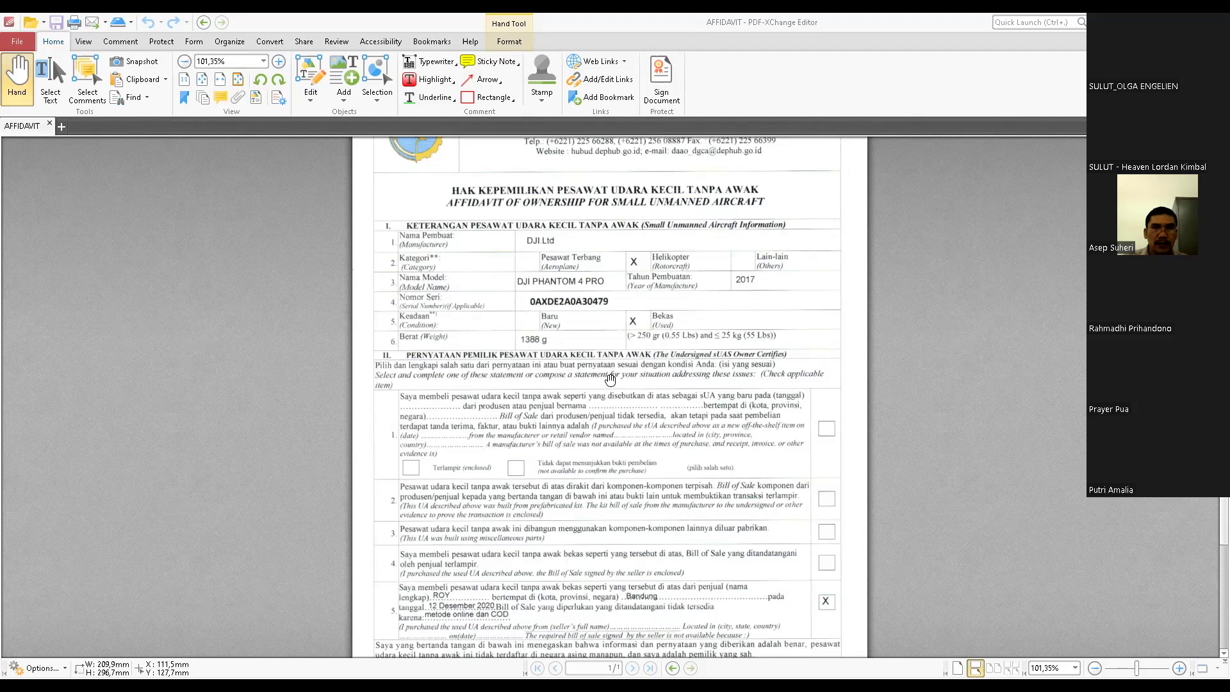
{"action": "scroll", "coordinate": [577, 349], "scroll_direction": "down", "scroll_amount": 1}
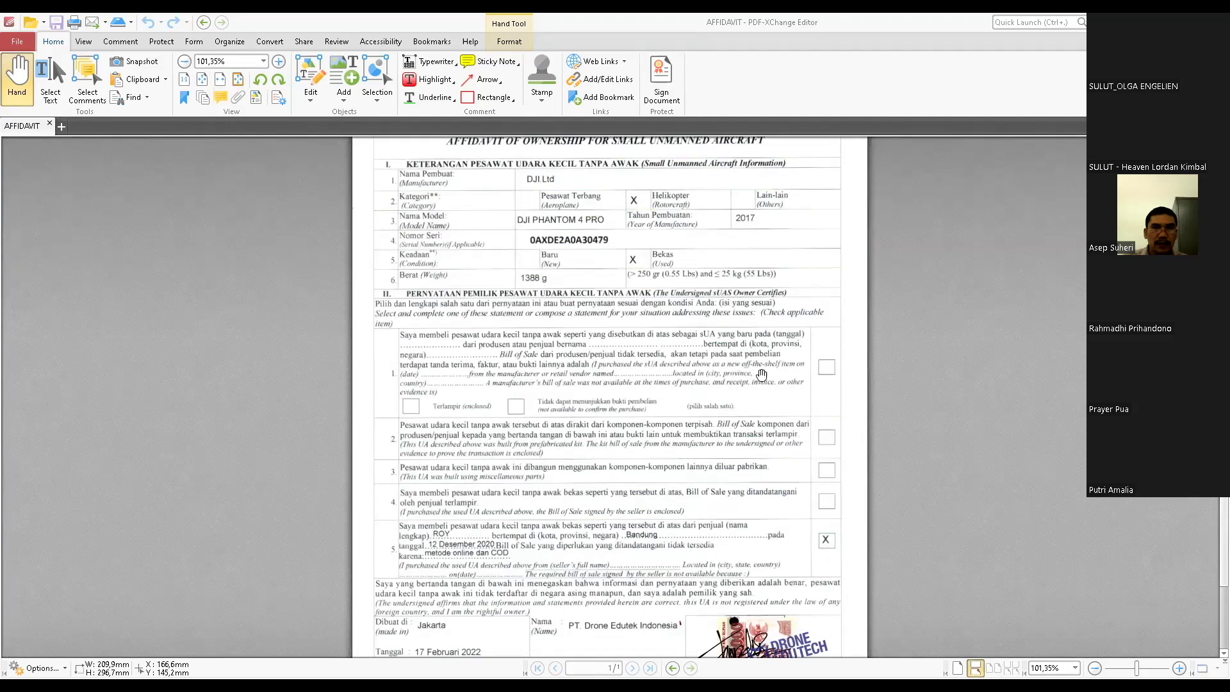
{"action": "scroll", "coordinate": [761, 374], "scroll_direction": "down", "scroll_amount": 1}
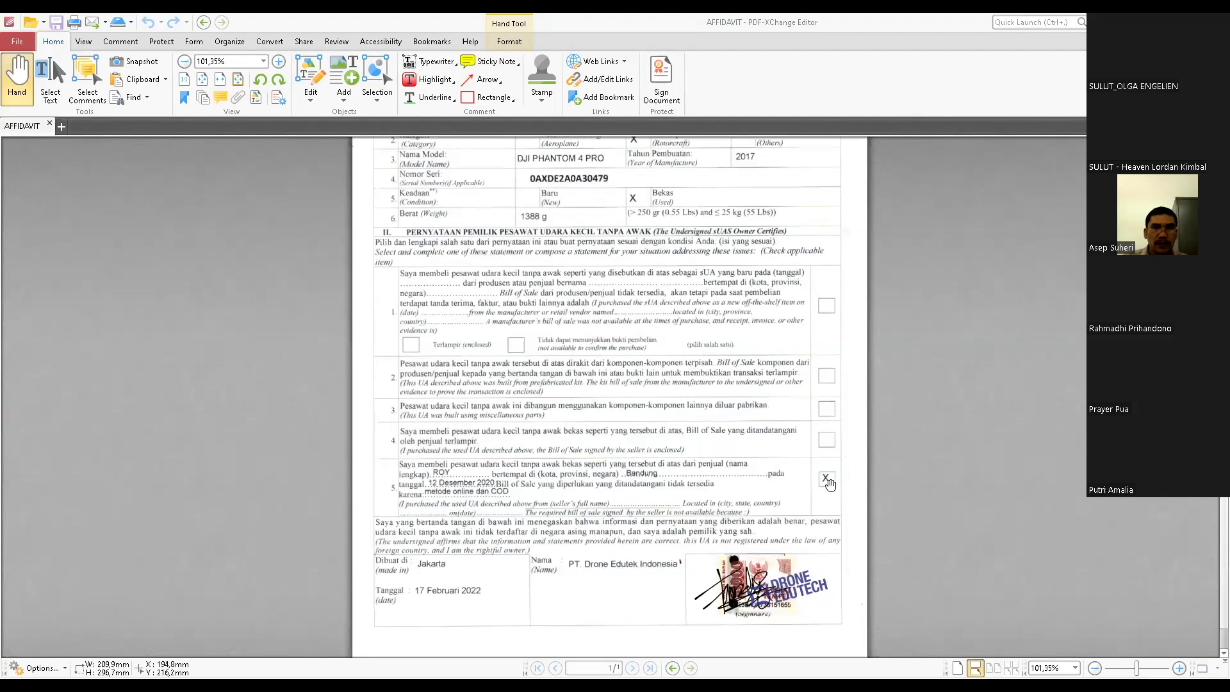
{"action": "left_click_drag", "start_coordinate": [830, 483], "coordinate": [829, 454]}
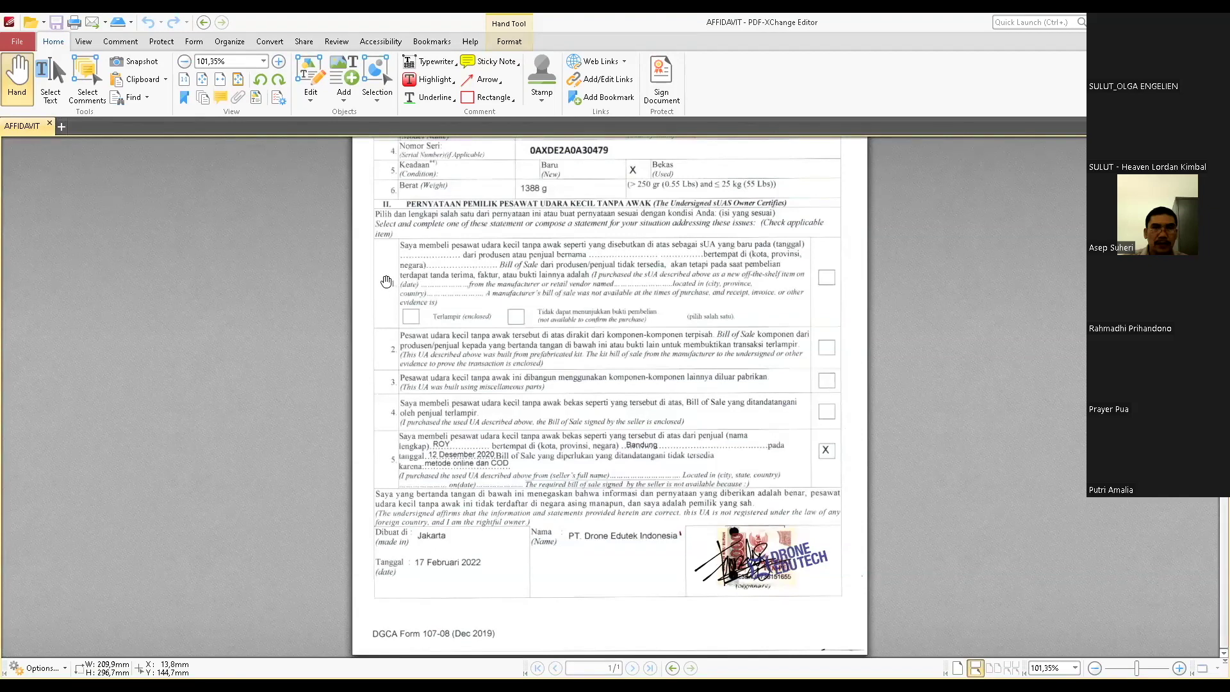
{"action": "left_click_drag", "start_coordinate": [387, 282], "coordinate": [383, 286]}
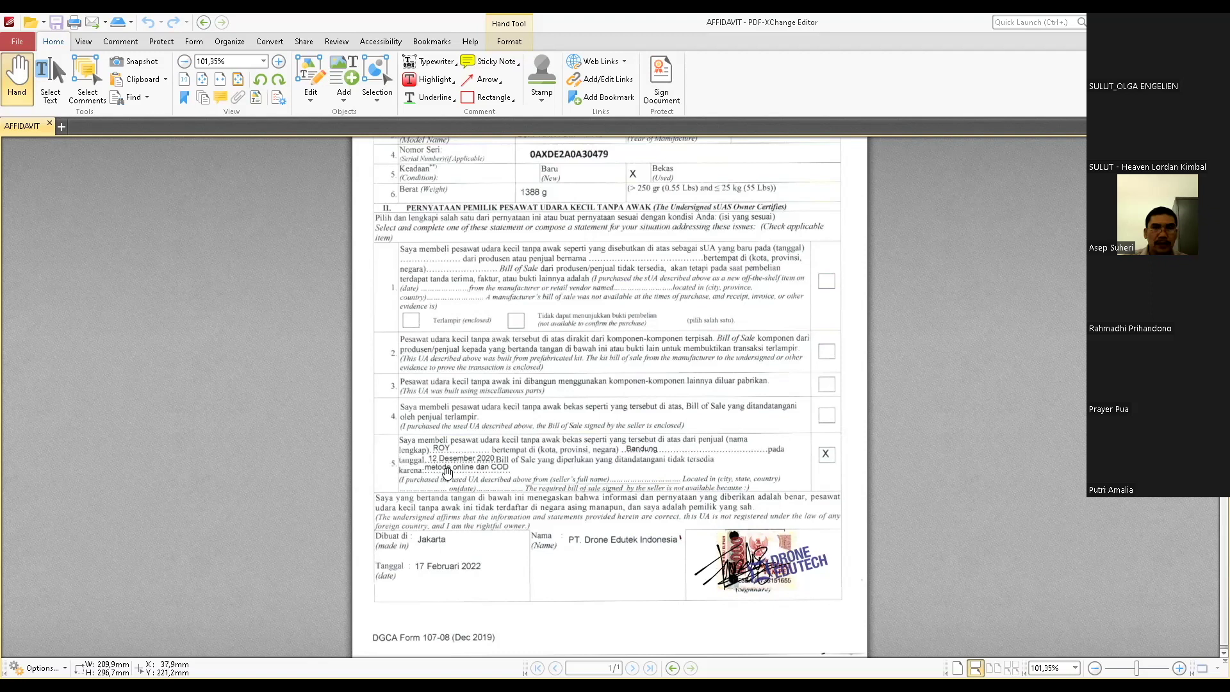
- Scroll through the affidavit PDF, then switch to the Chrome browser with Alt+Tab
{"action": "scroll", "coordinate": [812, 456], "scroll_direction": "down", "scroll_amount": 1}
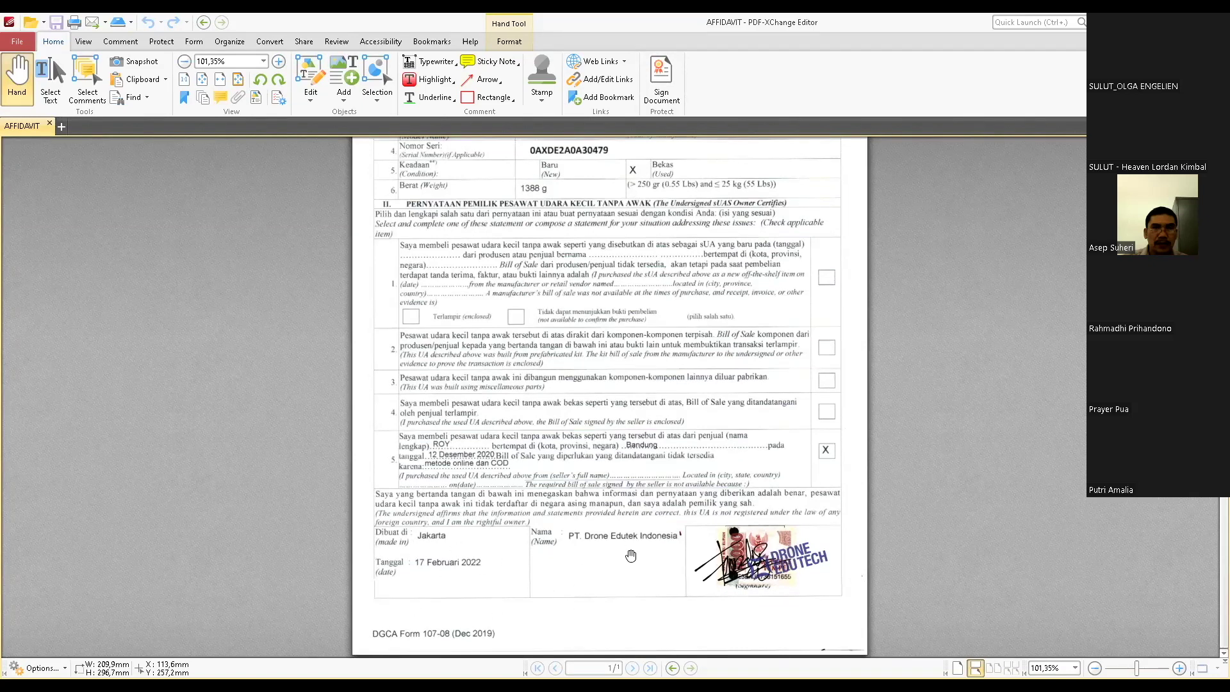
{"action": "scroll", "coordinate": [631, 557], "scroll_direction": "up", "scroll_amount": 4}
{"action": "scroll", "coordinate": [631, 555], "scroll_direction": "up", "scroll_amount": 3}
{"action": "scroll", "coordinate": [631, 556], "scroll_direction": "down", "scroll_amount": 7}
{"action": "scroll", "coordinate": [613, 516], "scroll_direction": "up", "scroll_amount": 4}
{"action": "scroll", "coordinate": [622, 487], "scroll_direction": "down", "scroll_amount": 4}
{"action": "scroll", "coordinate": [683, 458], "scroll_direction": "up", "scroll_amount": 3}
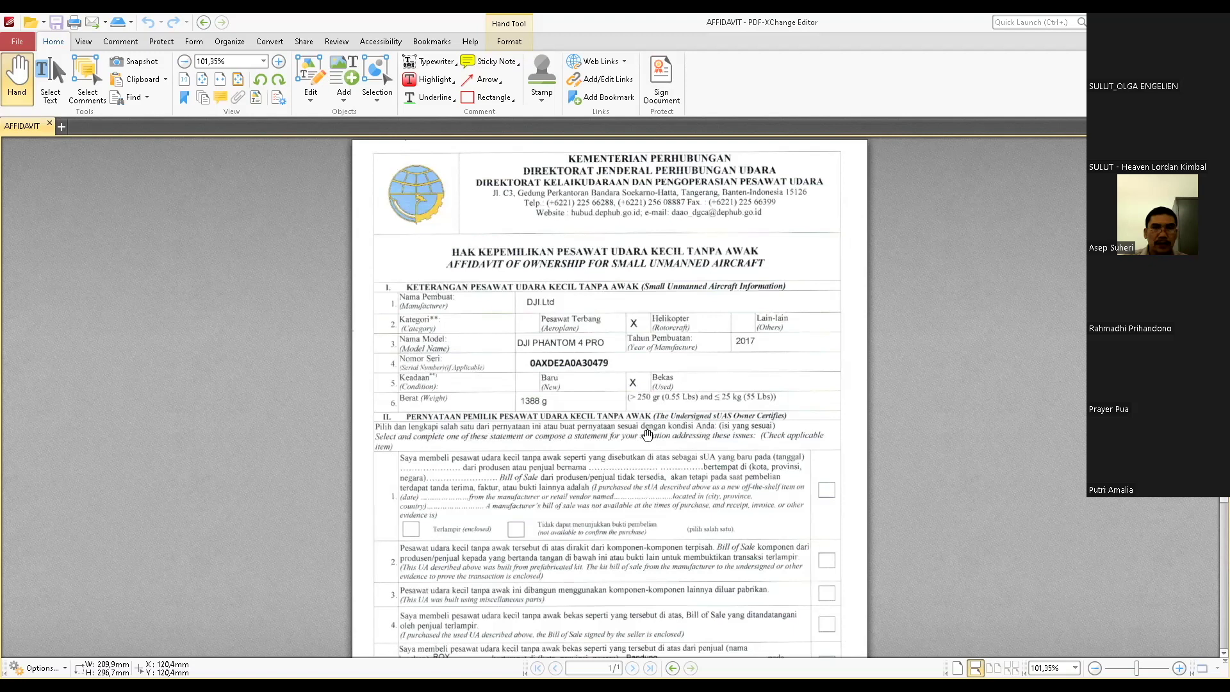
{"action": "scroll", "coordinate": [648, 435], "scroll_direction": "down", "scroll_amount": 3}
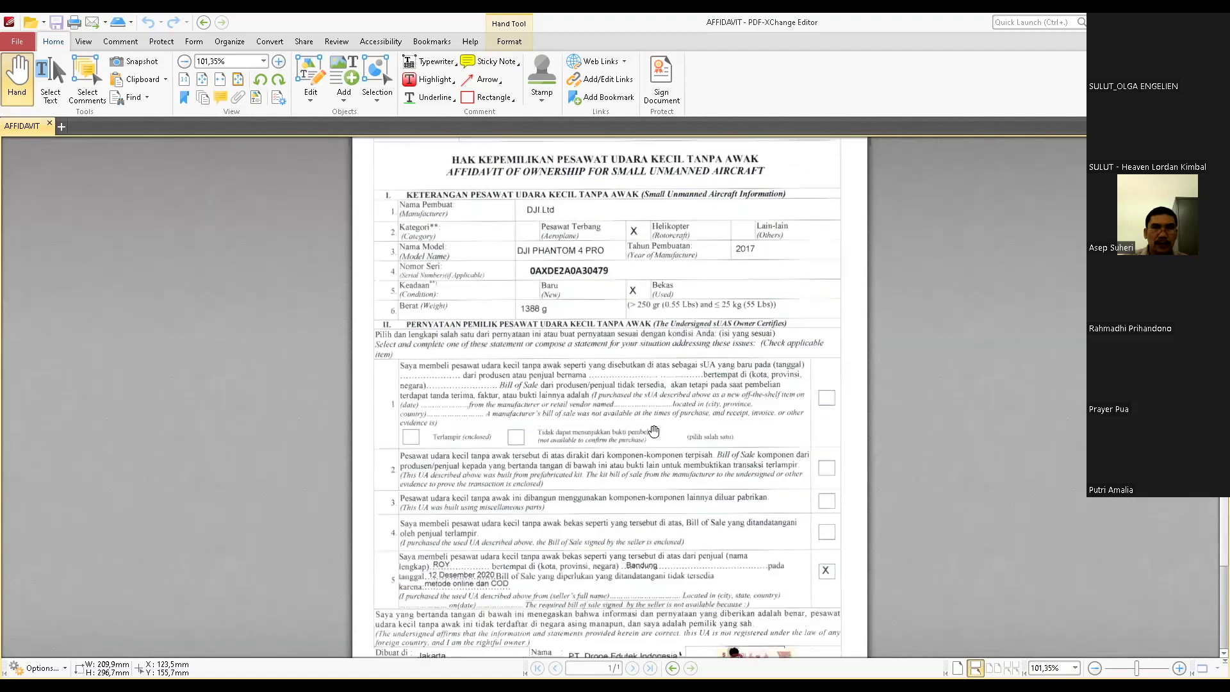
{"action": "scroll", "coordinate": [672, 444], "scroll_direction": "down", "scroll_amount": 2}
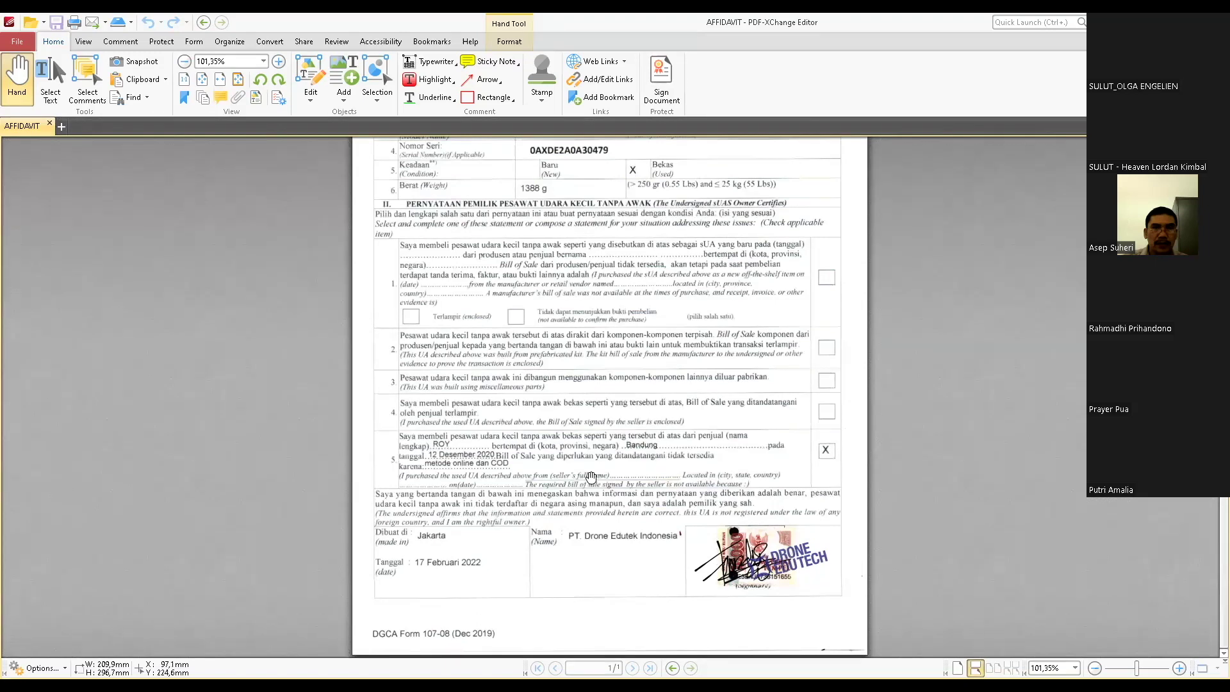
{"action": "scroll", "coordinate": [591, 477], "scroll_direction": "up", "scroll_amount": 3}
{"action": "scroll", "coordinate": [679, 500], "scroll_direction": "down", "scroll_amount": 3}
{"action": "scroll", "coordinate": [679, 500], "scroll_direction": "up", "scroll_amount": 7}
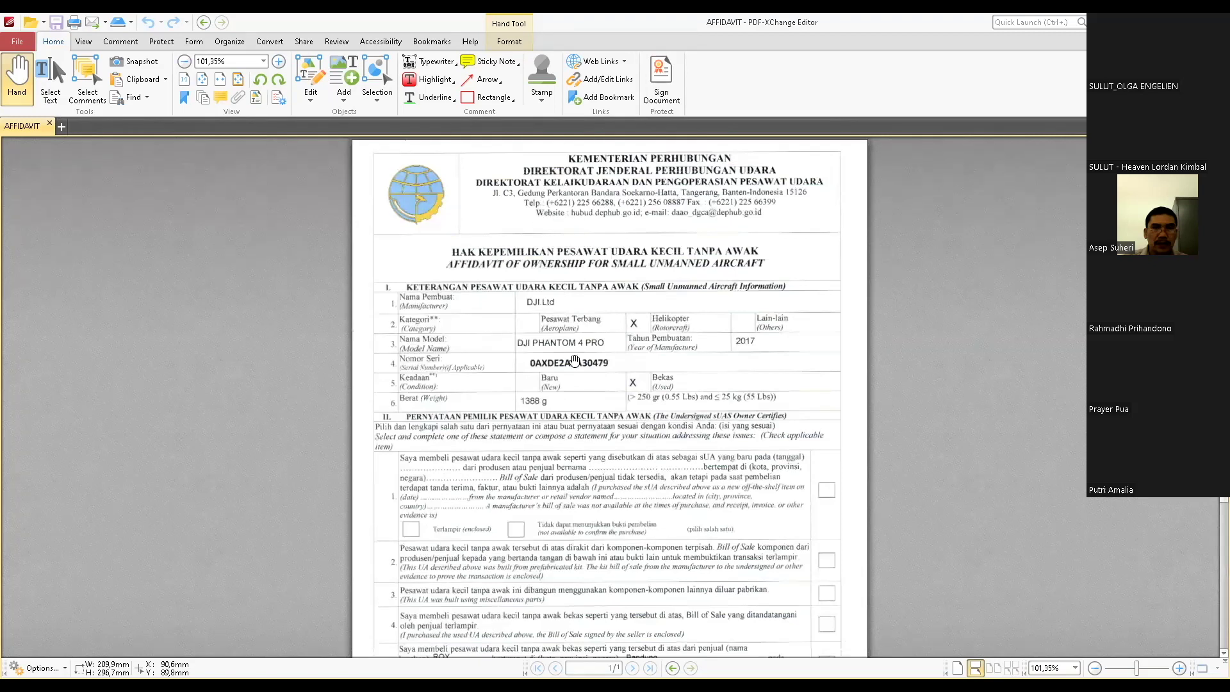
{"action": "scroll", "coordinate": [667, 340], "scroll_direction": "down", "scroll_amount": 7}
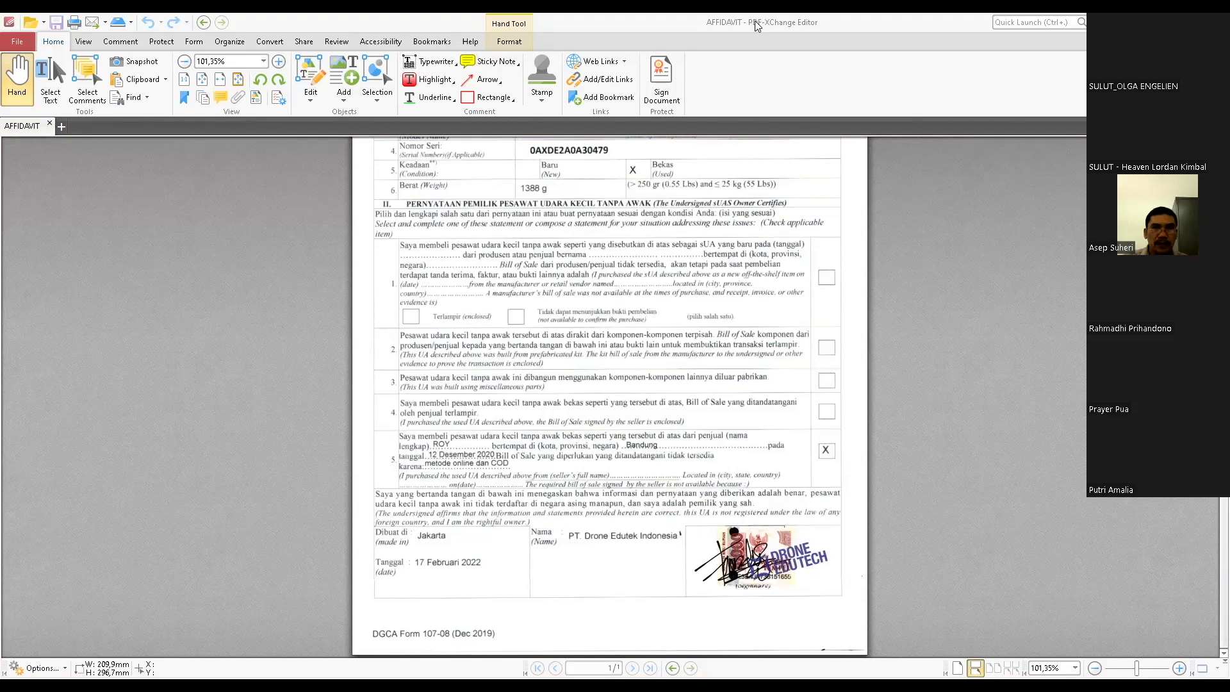
{"action": "key", "text": "alt+Tab"}
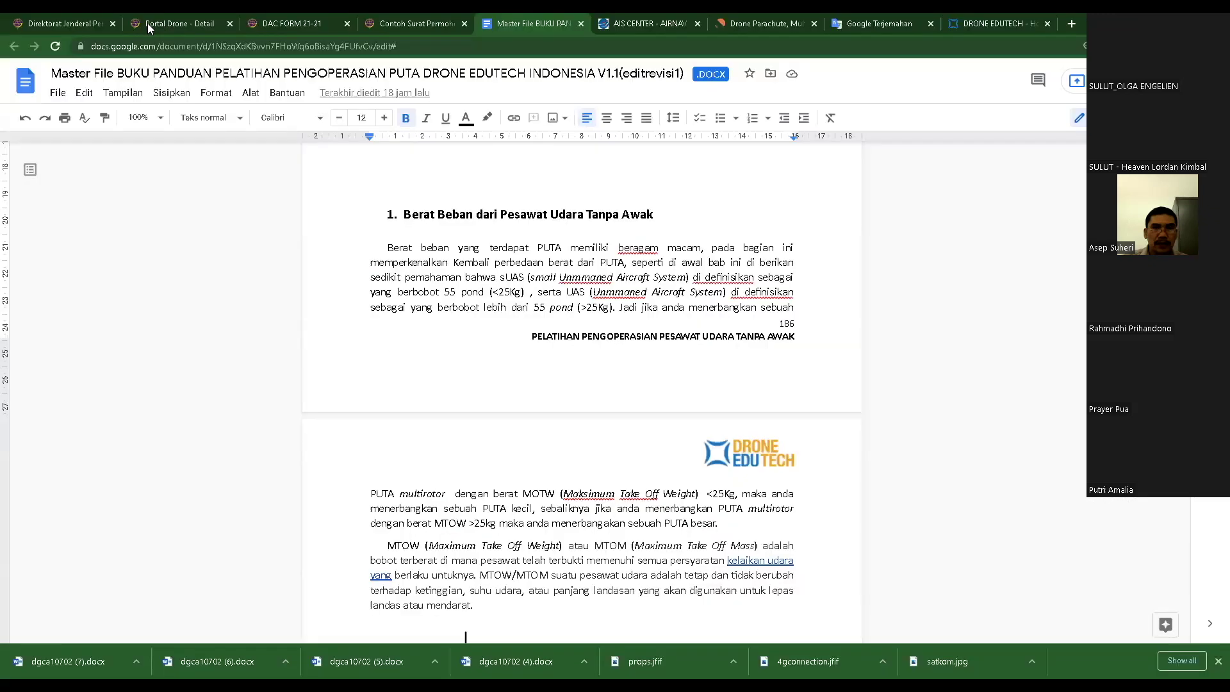
- Return to the Portal Drone tab and open Petunjuk Pengisian DGCA Form Affidavit from Download File Pendukung
{"action": "left_click", "coordinate": [147, 23]}
{"action": "left_click", "coordinate": [831, 115]}
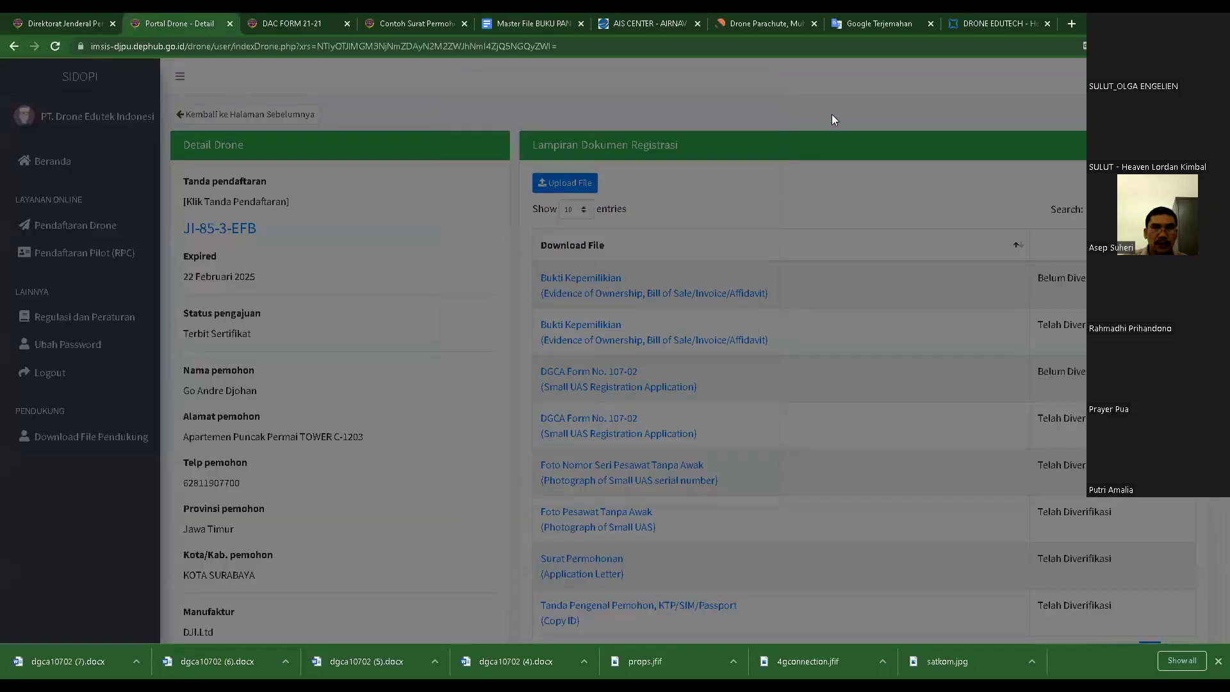
{"action": "left_click", "coordinate": [73, 441]}
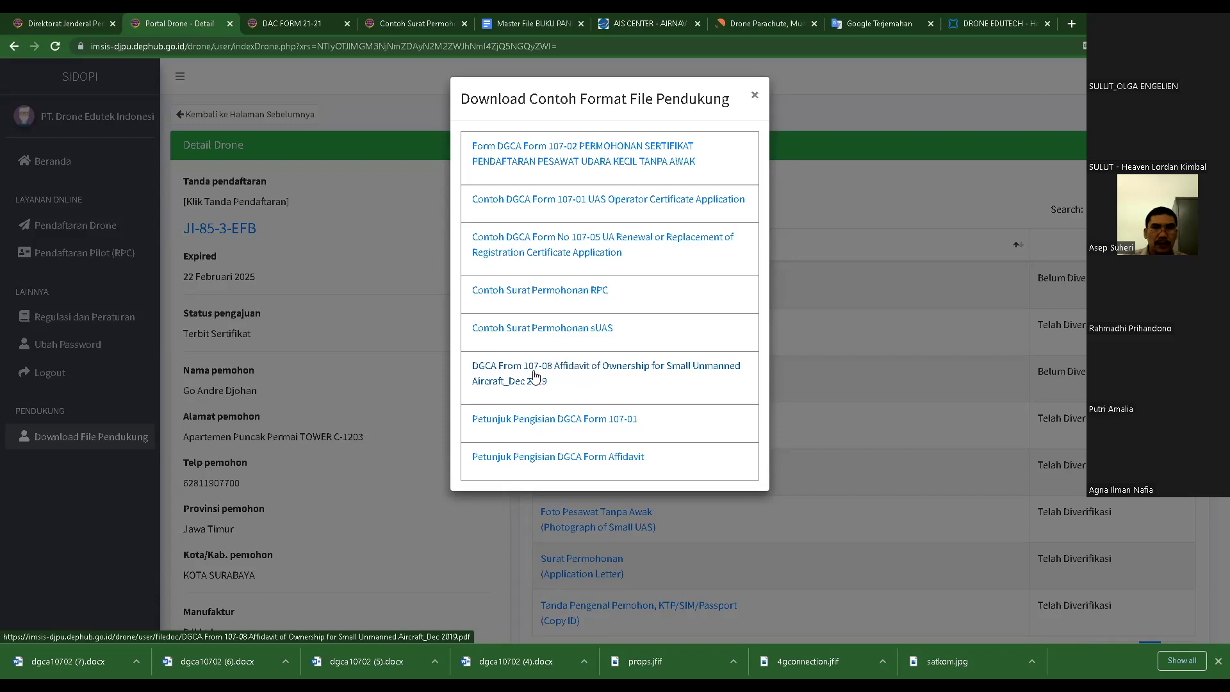
{"action": "left_click", "coordinate": [571, 460]}
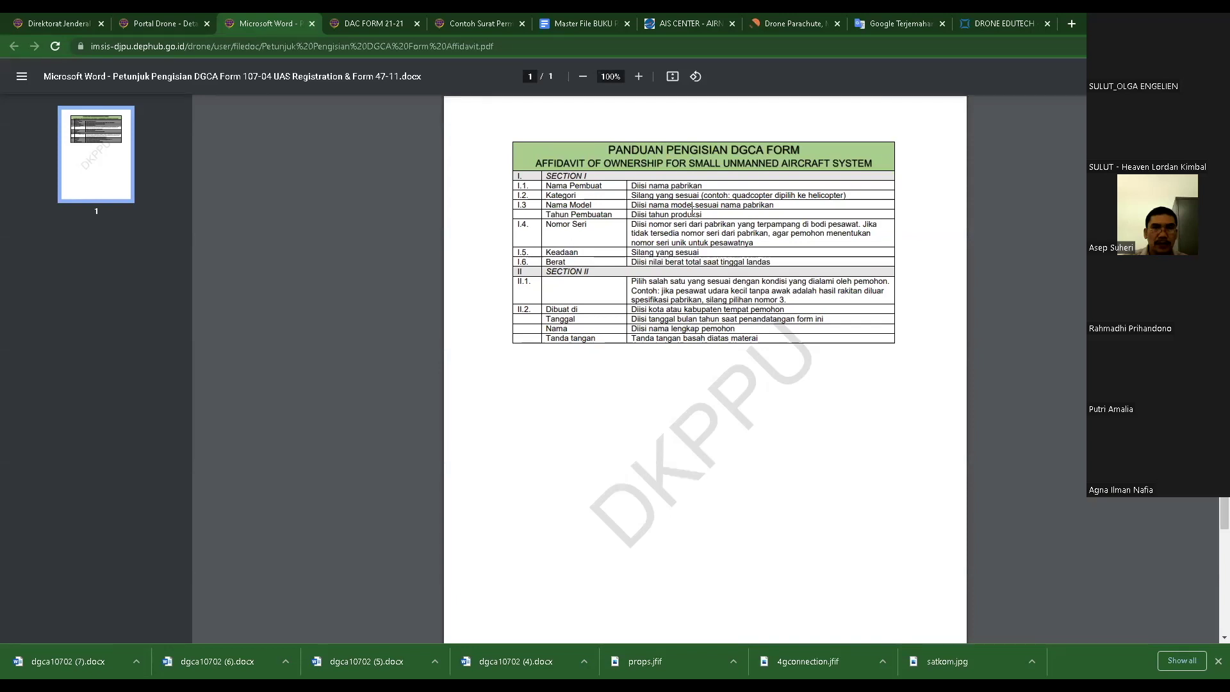
- Close the affidavit guide tab and the Download Contoh Format File Pendukung list
{"action": "left_click", "coordinate": [312, 23]}
{"action": "left_click", "coordinate": [375, 95]}
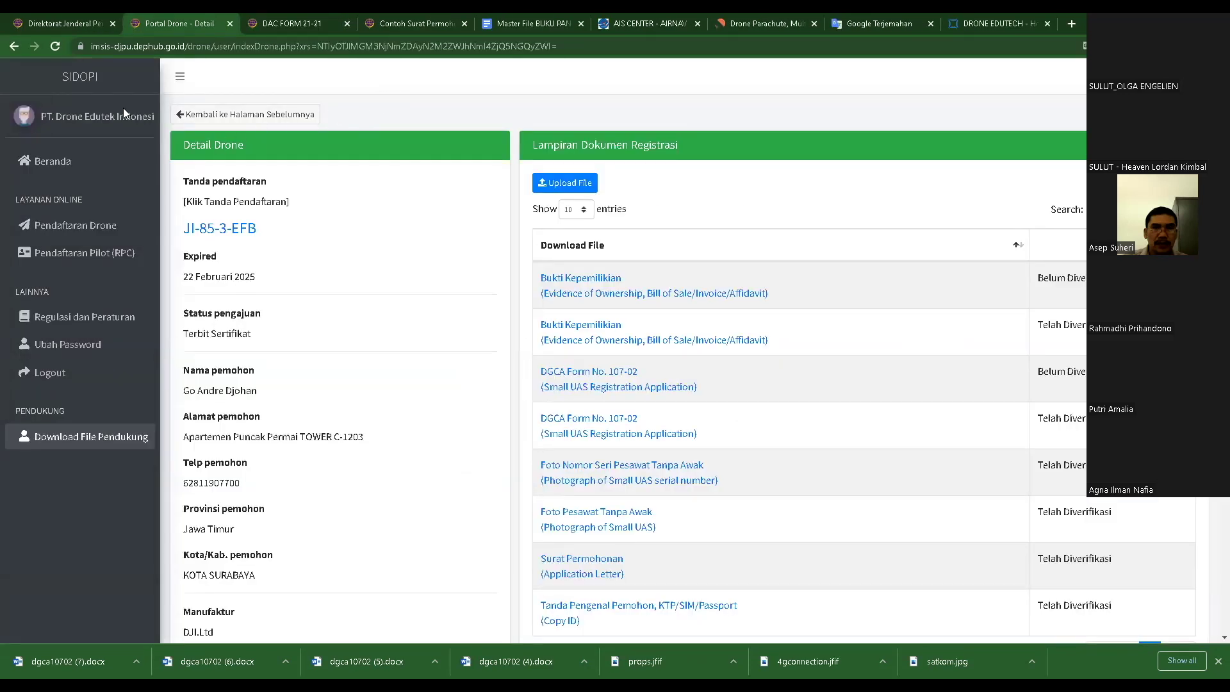
- Start a Daftar Baru drone registration and select the Made By name, PT. Drone Edutek Indonesia
{"action": "left_click", "coordinate": [57, 234]}
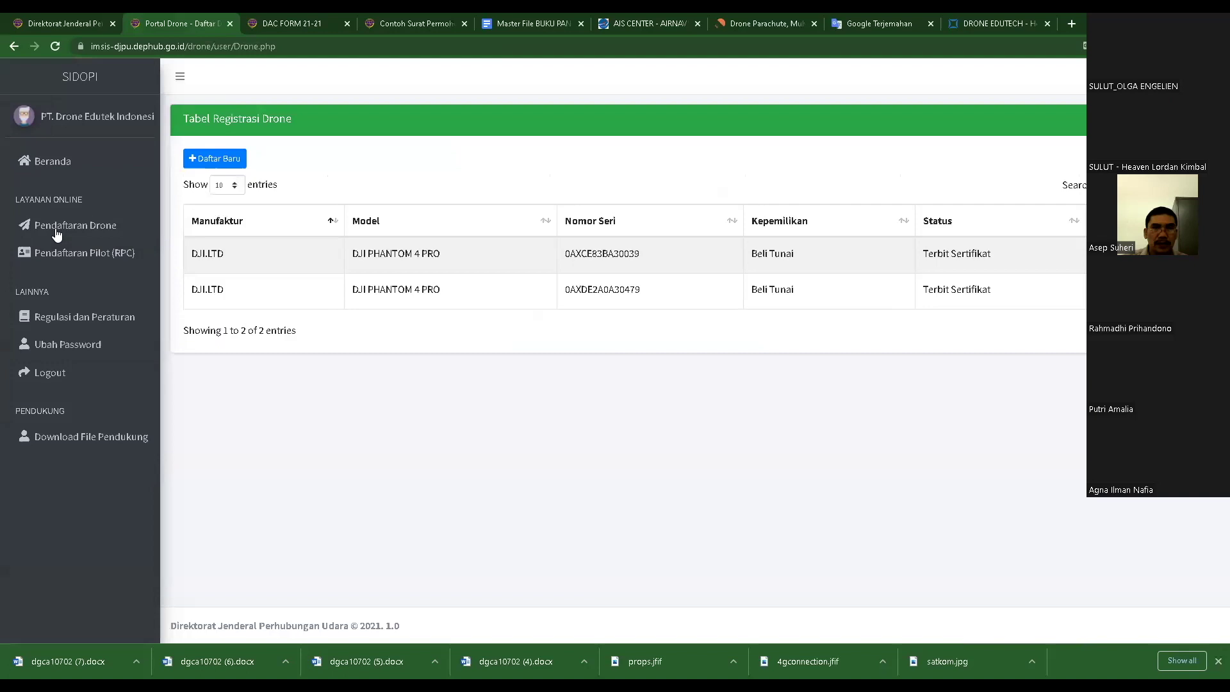
{"action": "left_click", "coordinate": [211, 167]}
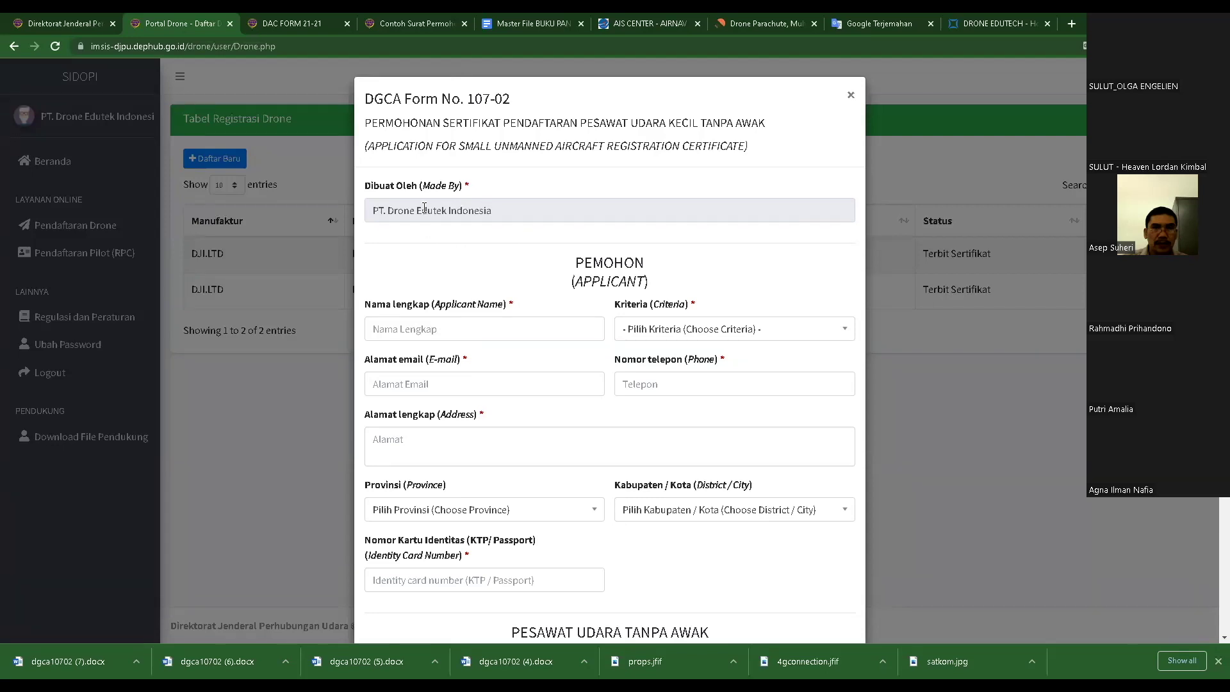
{"action": "left_click", "coordinate": [513, 211]}
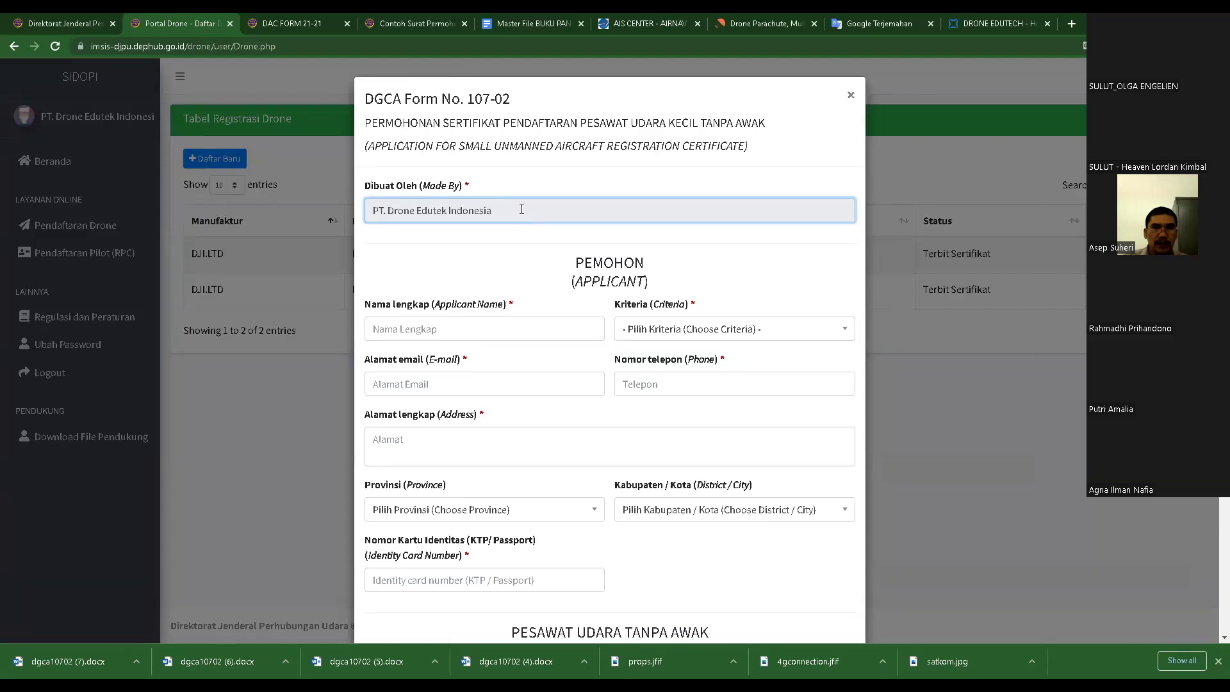
{"action": "triple_click", "coordinate": [511, 211]}
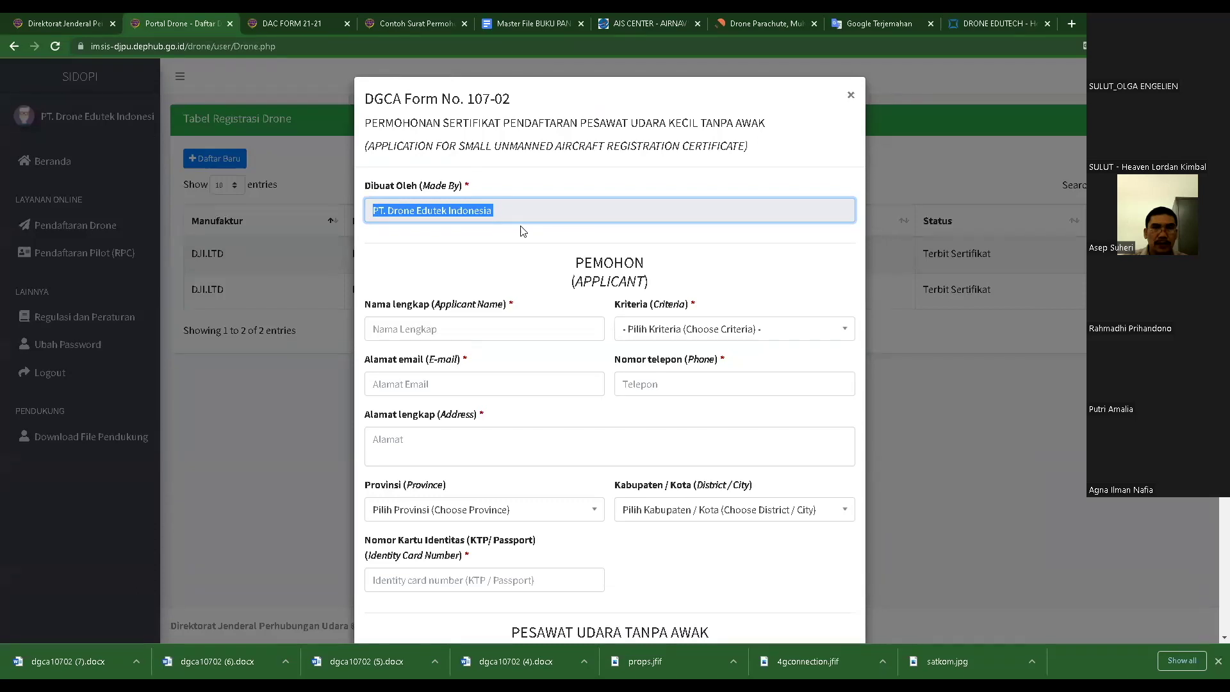
{"action": "left_click_drag", "start_coordinate": [497, 214], "coordinate": [334, 210]}
- Check the blank applicant Nama Lengkap and Alamat fields on the new form
{"action": "scroll", "coordinate": [460, 281], "scroll_direction": "down", "scroll_amount": 2}
{"action": "left_click", "coordinate": [422, 200]}
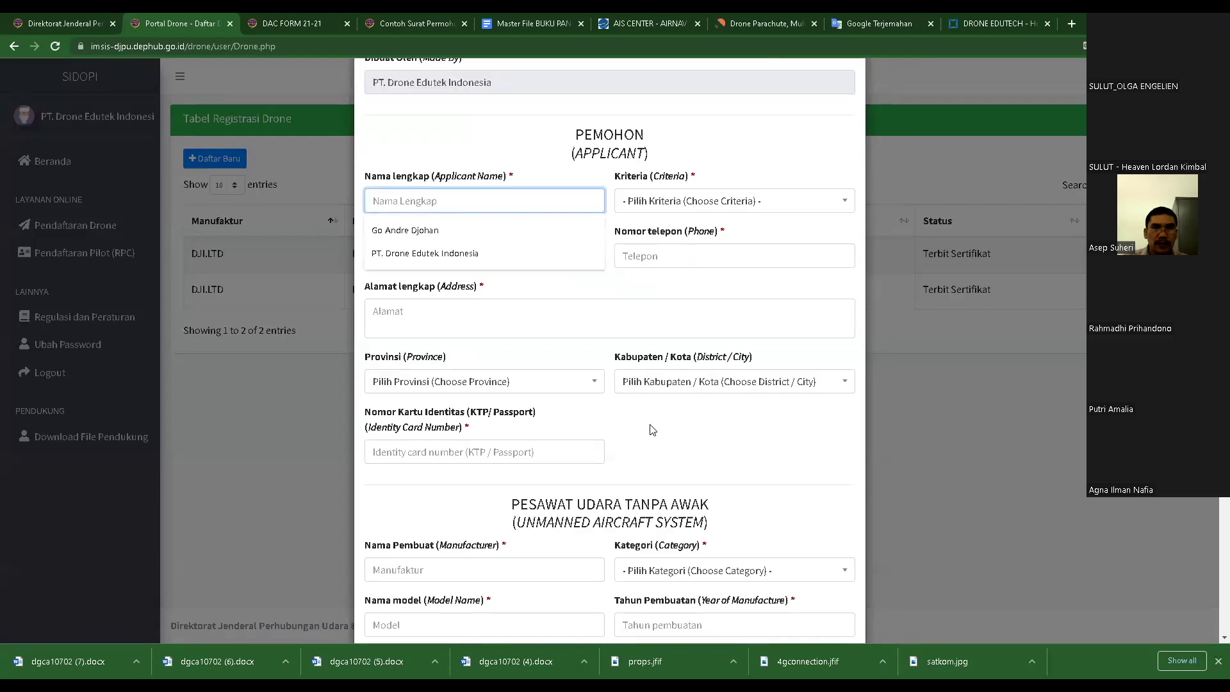
{"action": "scroll", "coordinate": [485, 354], "scroll_direction": "down", "scroll_amount": 1}
{"action": "scroll", "coordinate": [461, 333], "scroll_direction": "down", "scroll_amount": 1}
{"action": "scroll", "coordinate": [557, 343], "scroll_direction": "down", "scroll_amount": 1}
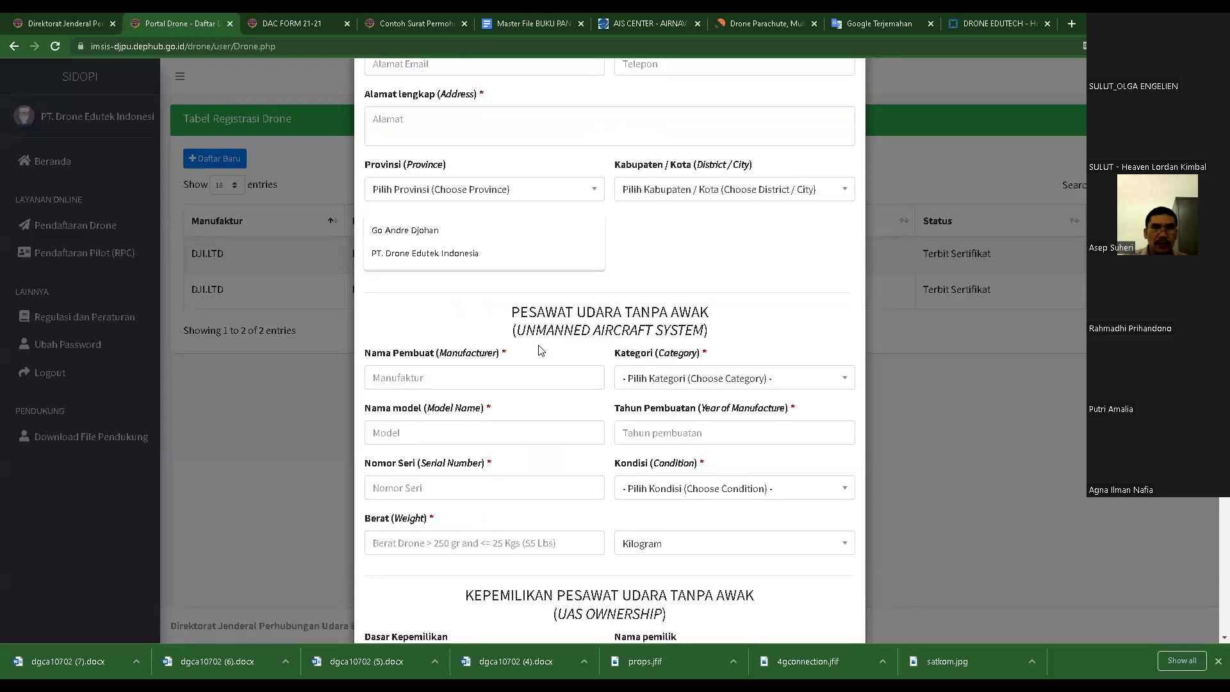
{"action": "scroll", "coordinate": [685, 337], "scroll_direction": "down", "scroll_amount": 1}
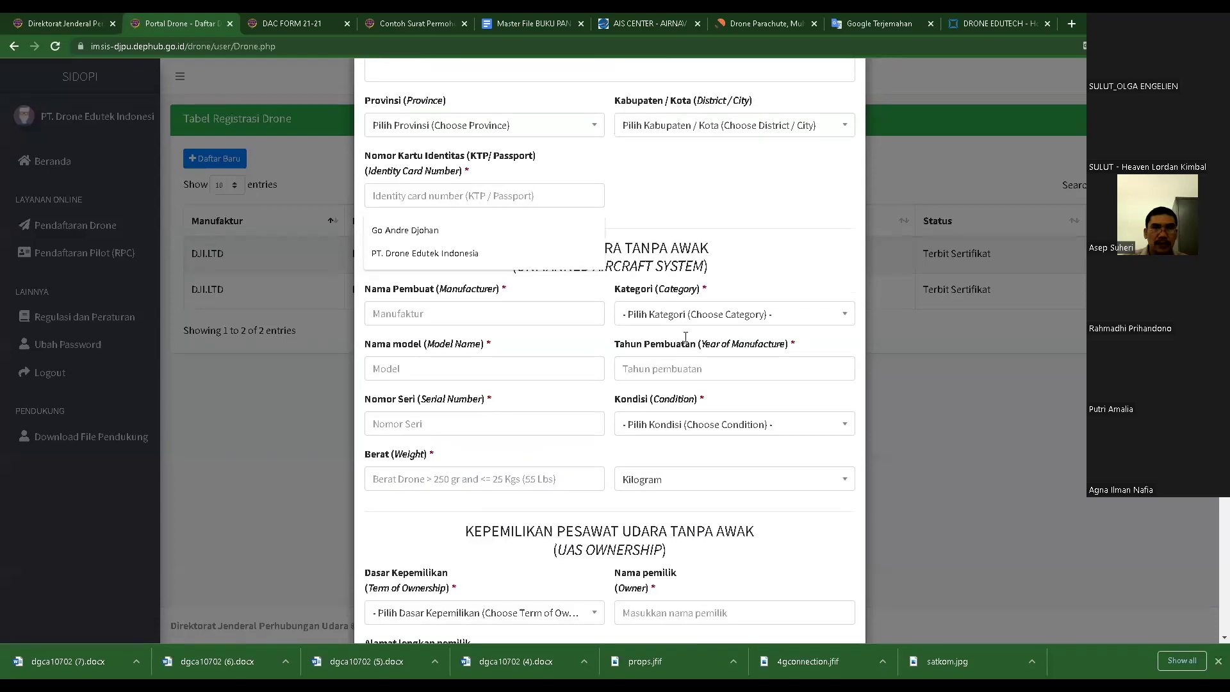
{"action": "scroll", "coordinate": [694, 261], "scroll_direction": "up", "scroll_amount": 4}
{"action": "left_click", "coordinate": [677, 316]}
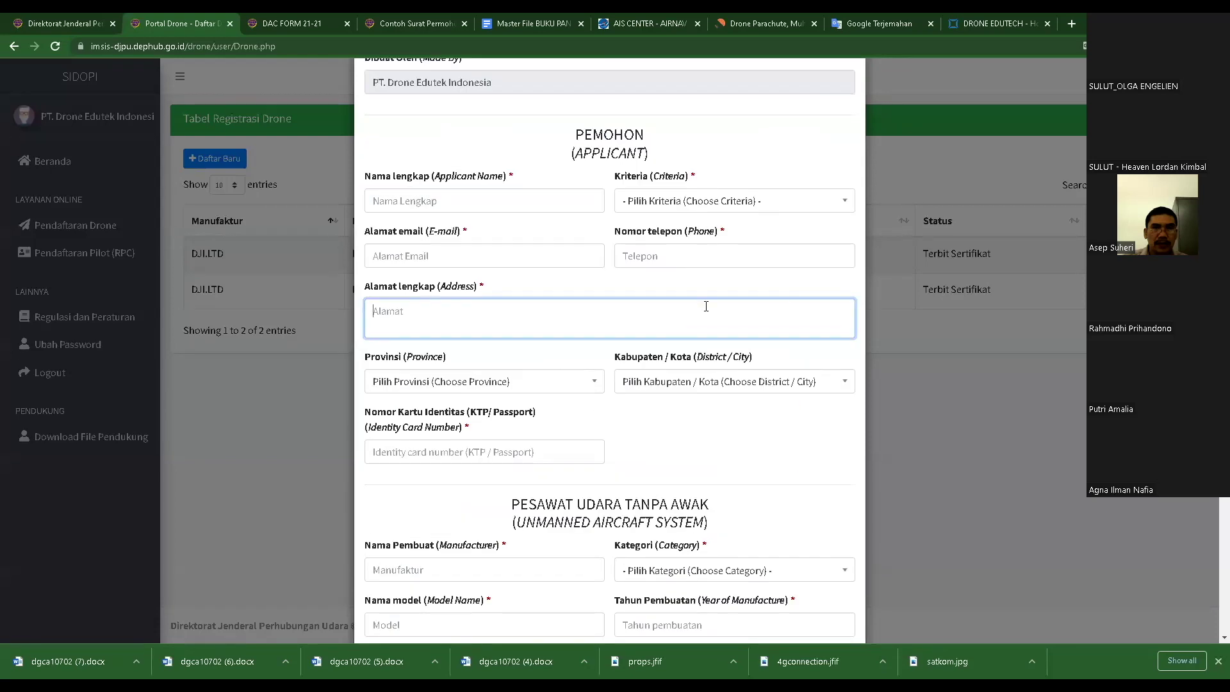
{"action": "left_click", "coordinate": [791, 295]}
{"action": "scroll", "coordinate": [657, 280], "scroll_direction": "up", "scroll_amount": 1}
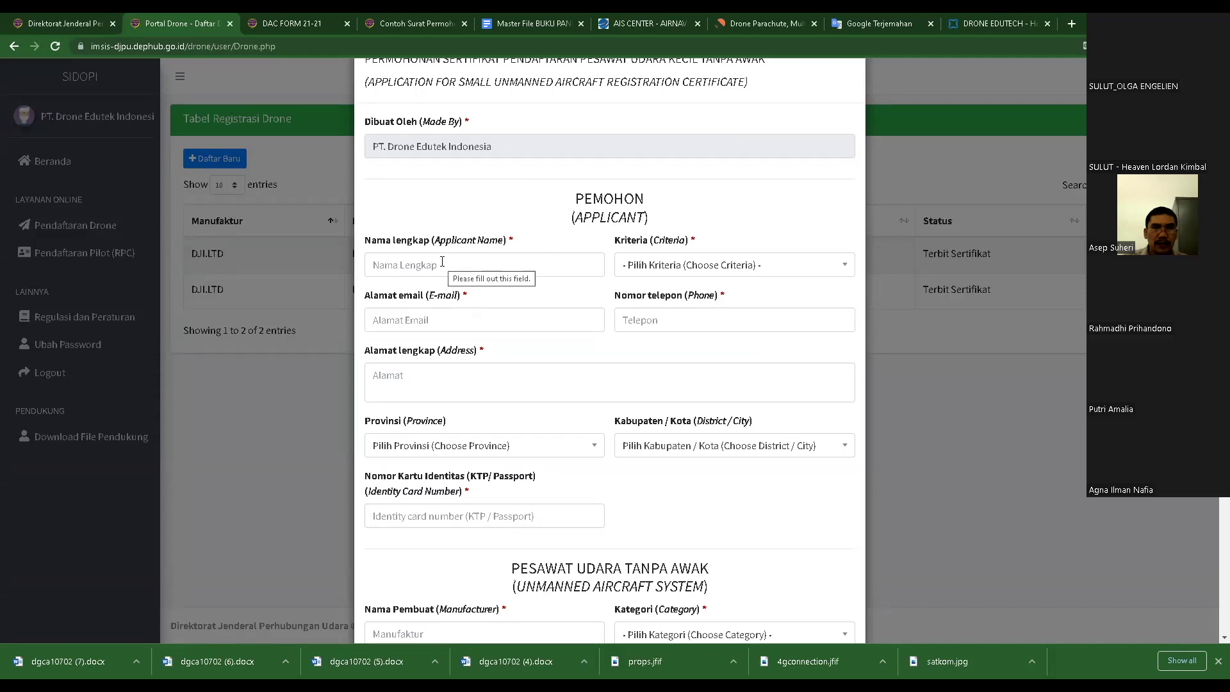
- Set the applicant criterion to Perseorangan and scroll down to the Pesawat Udara Tanpa Awak fields
{"action": "left_click", "coordinate": [790, 268]}
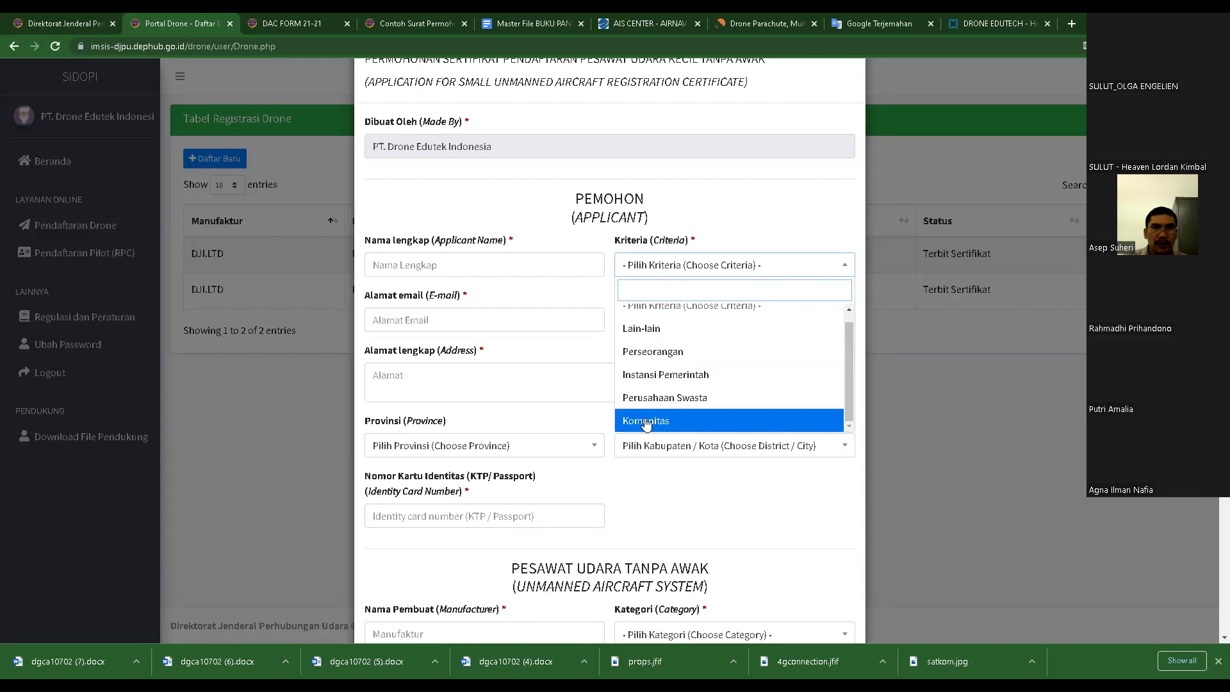
{"action": "left_click", "coordinate": [760, 263]}
{"action": "left_click", "coordinate": [764, 265]}
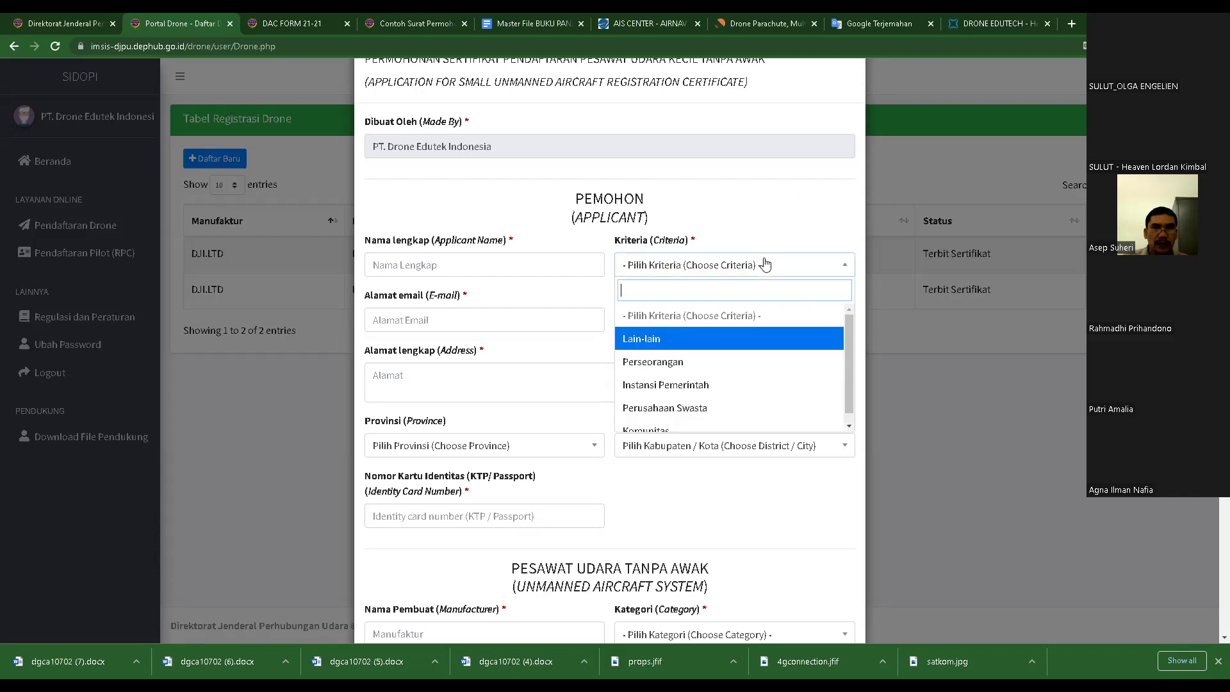
{"action": "left_click", "coordinate": [677, 364]}
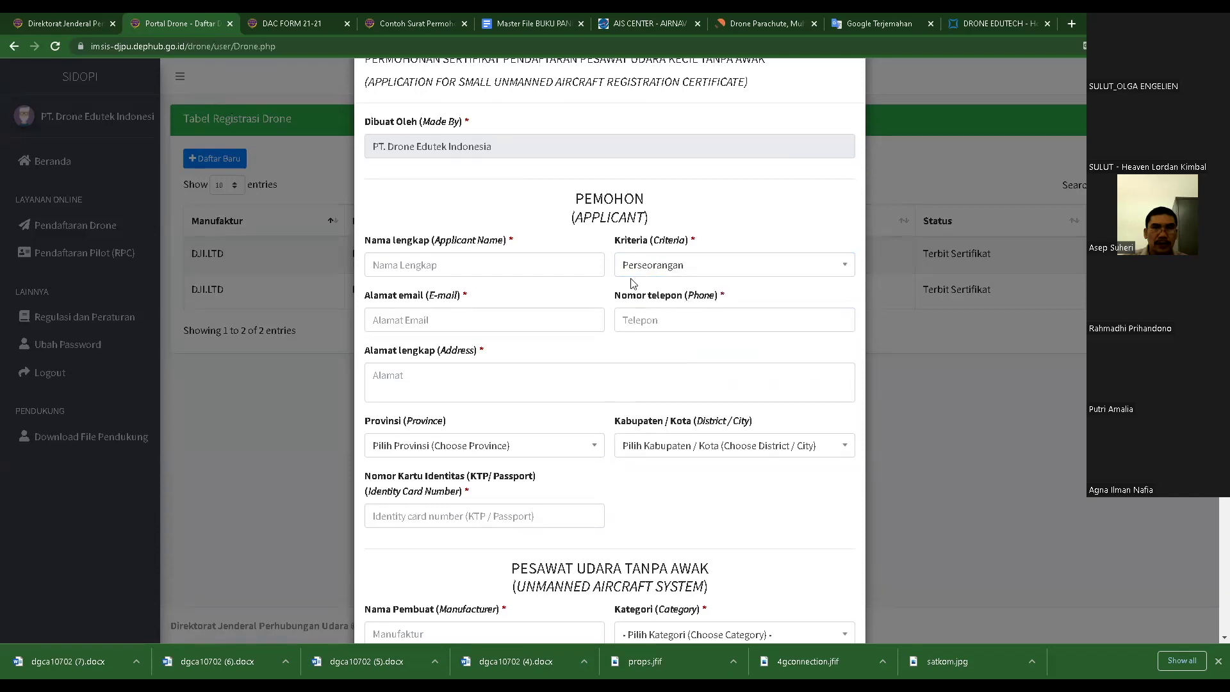
{"action": "left_click", "coordinate": [466, 268]}
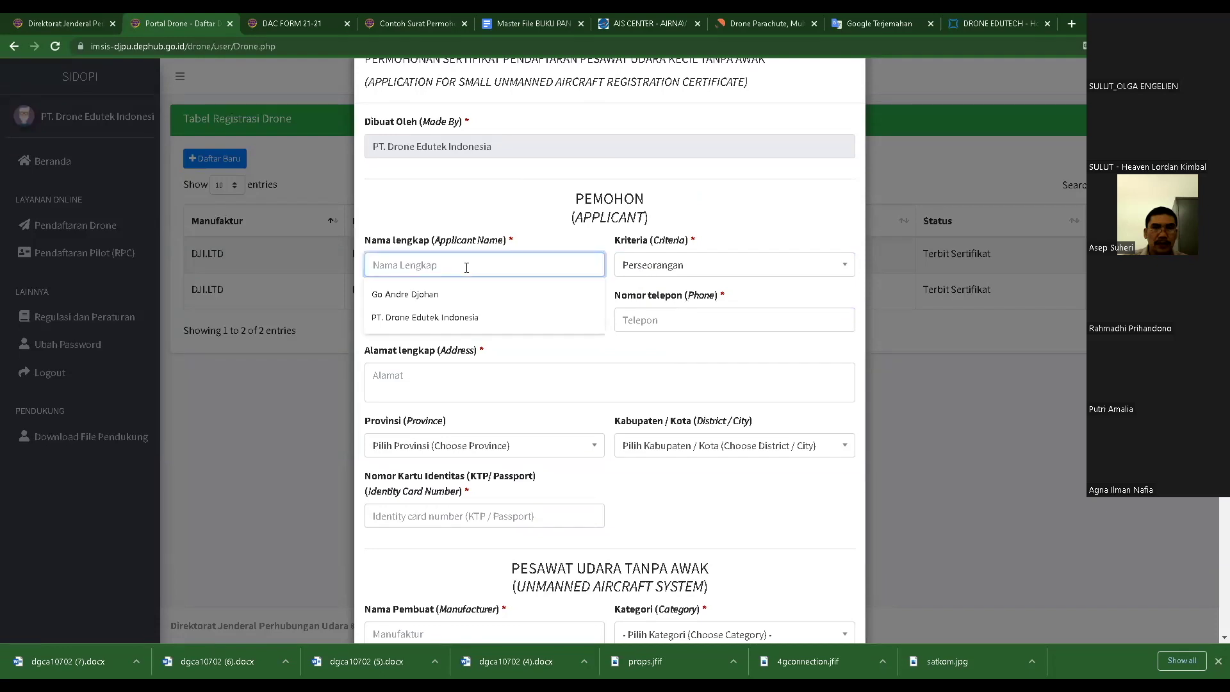
{"action": "left_click", "coordinate": [547, 239]}
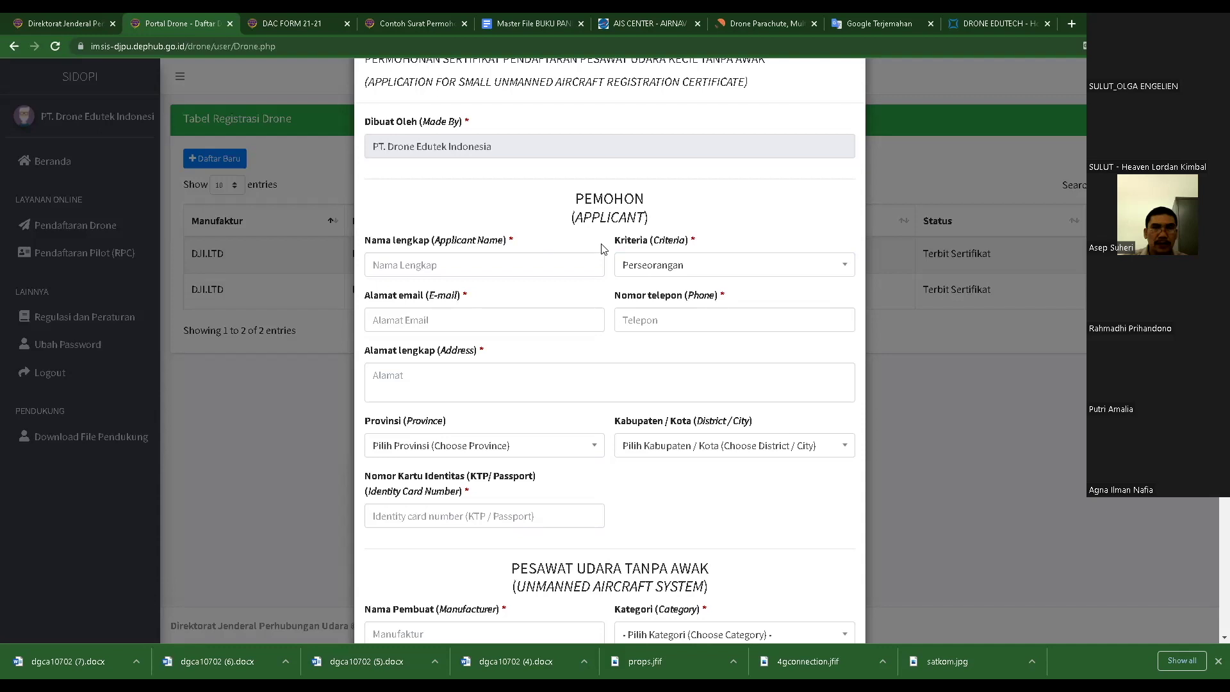
{"action": "left_click", "coordinate": [719, 266]}
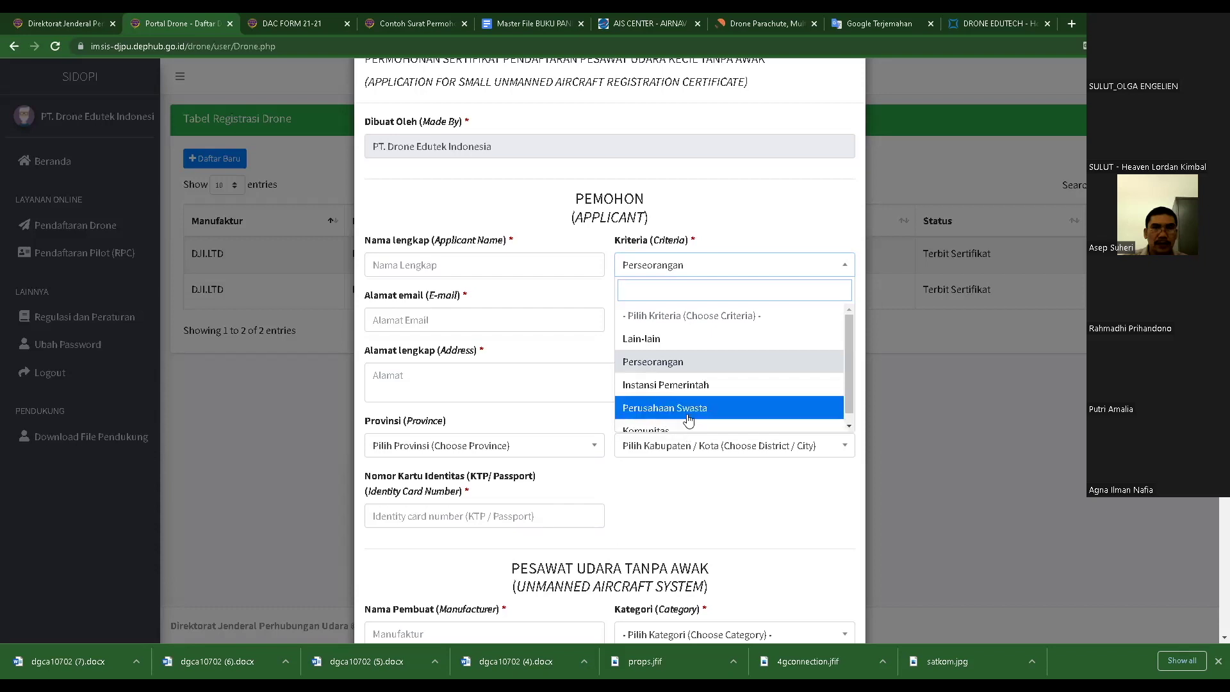
{"action": "left_click", "coordinate": [742, 201]}
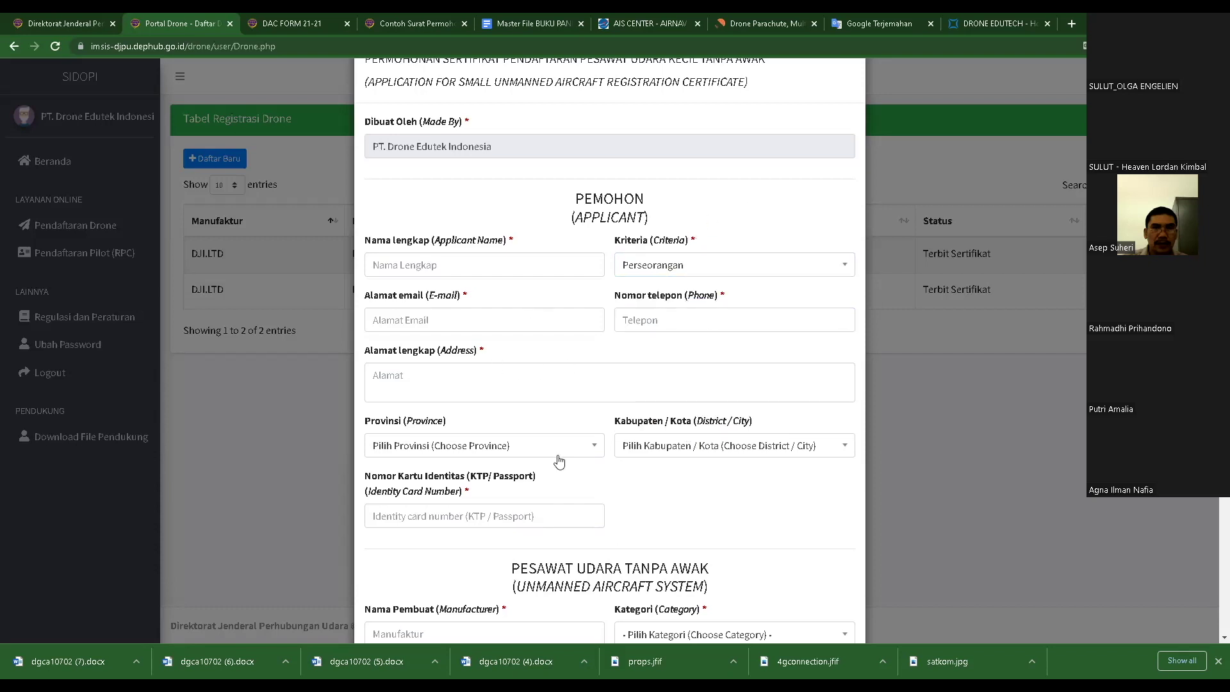
{"action": "scroll", "coordinate": [461, 382], "scroll_direction": "down", "scroll_amount": 1}
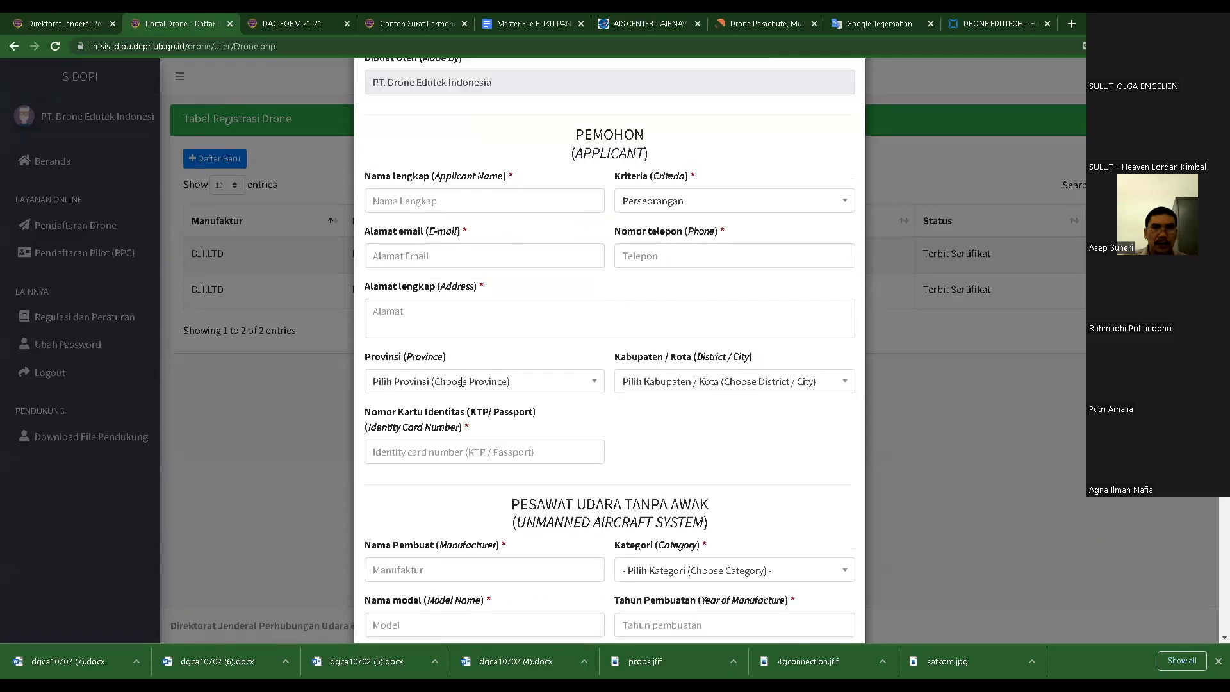
{"action": "scroll", "coordinate": [477, 368], "scroll_direction": "down", "scroll_amount": 2}
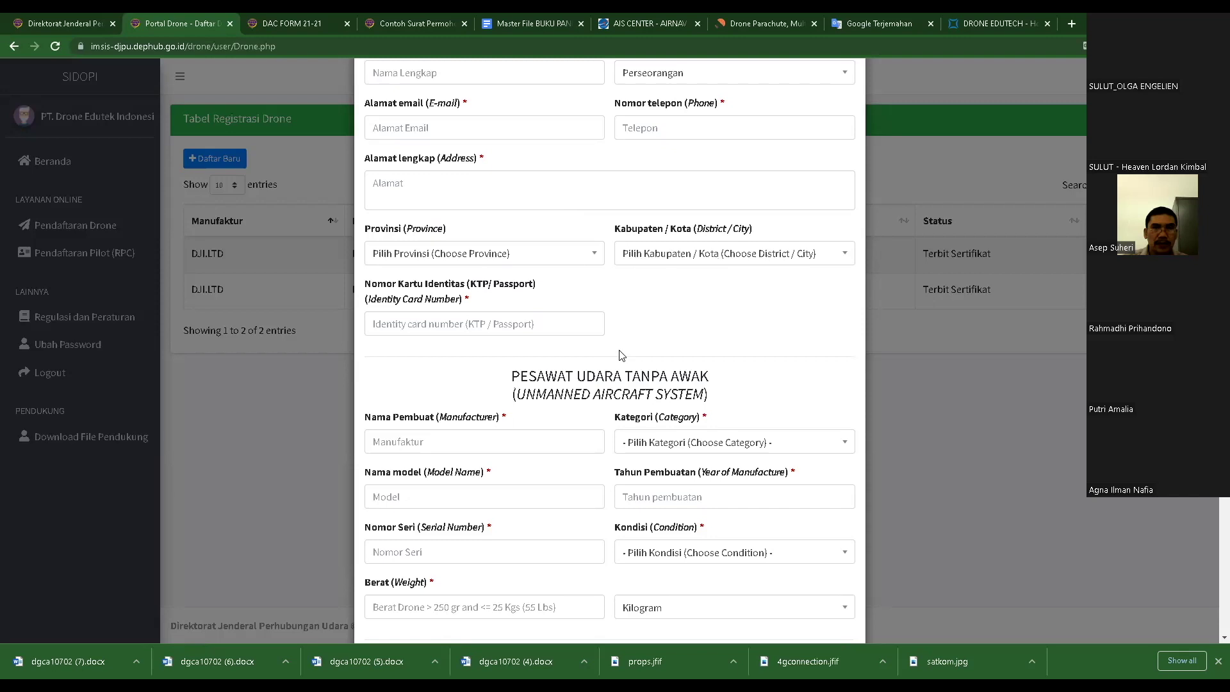
{"action": "scroll", "coordinate": [763, 356], "scroll_direction": "down", "scroll_amount": 2}
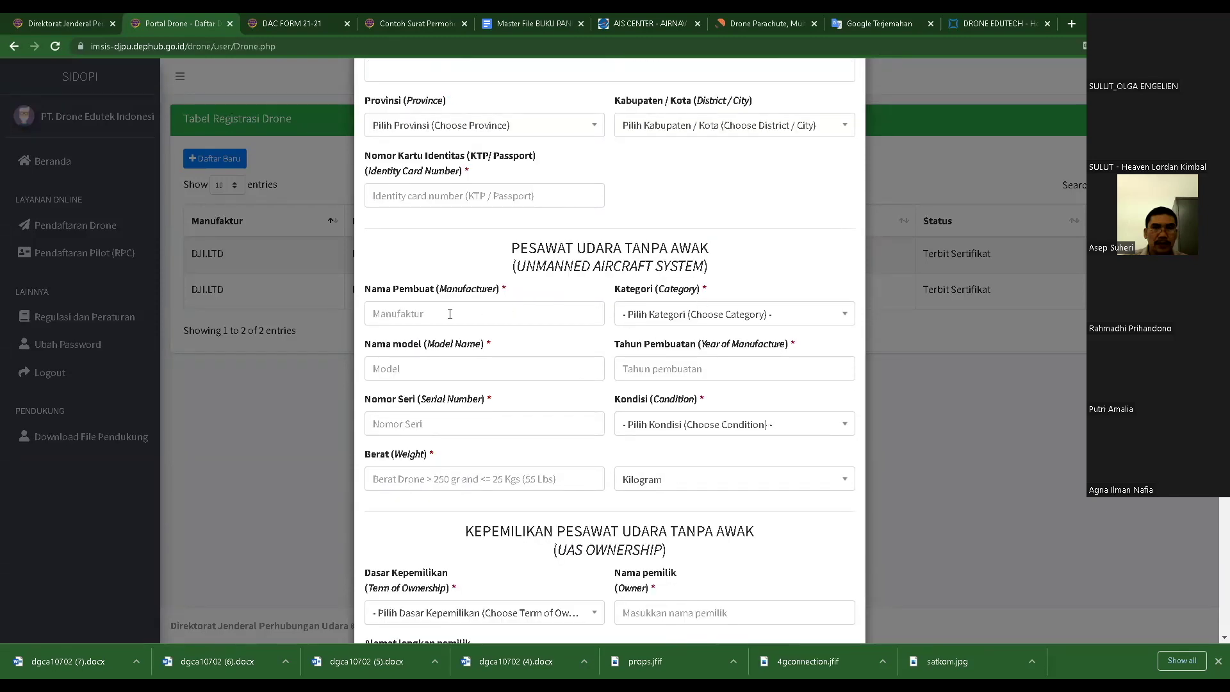
{"action": "left_click", "coordinate": [482, 323]}
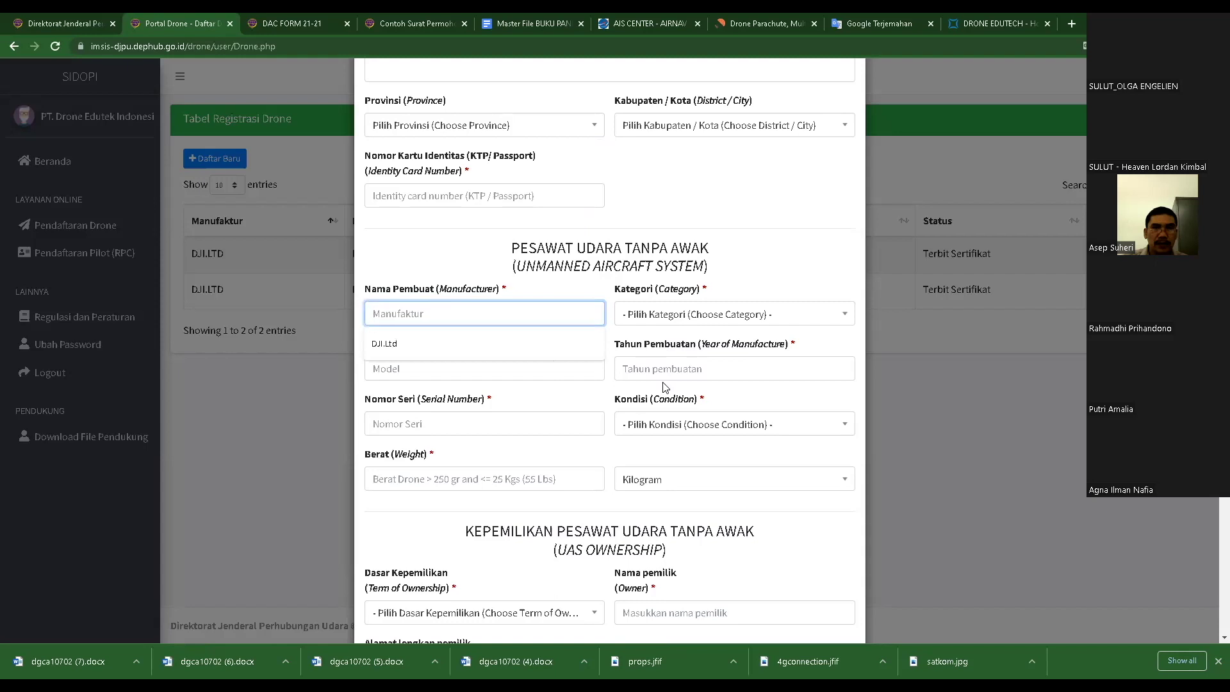
{"action": "left_click", "coordinate": [792, 270]}
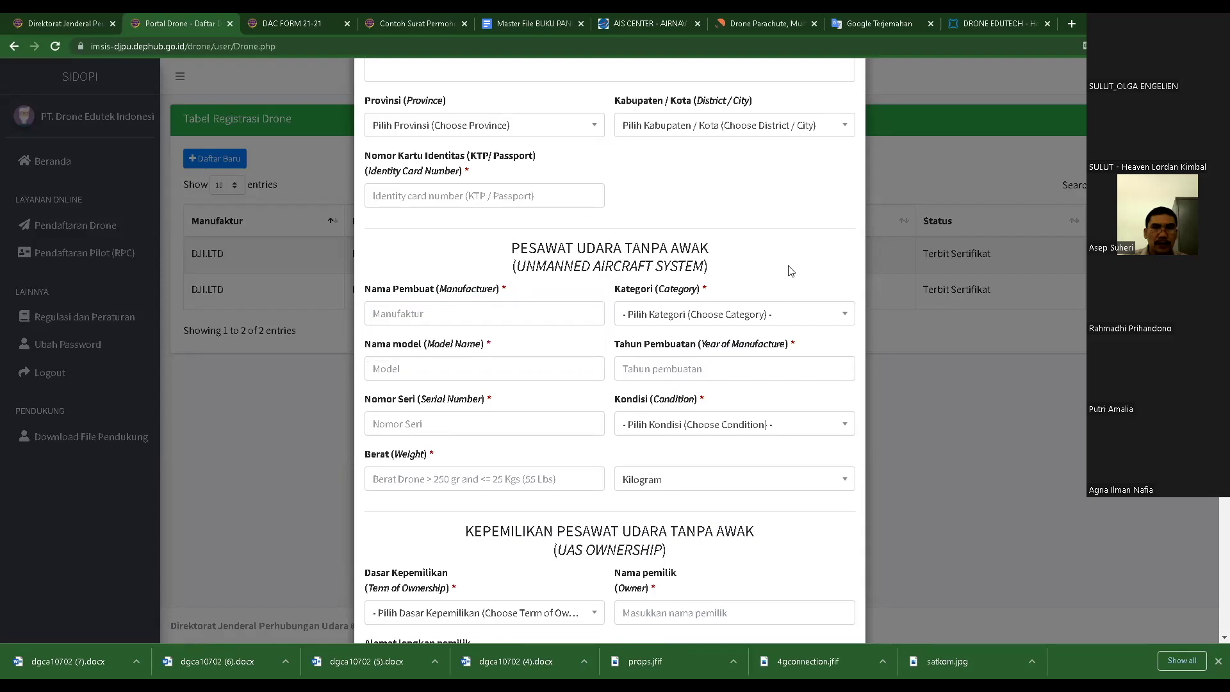
{"action": "left_click", "coordinate": [749, 317]}
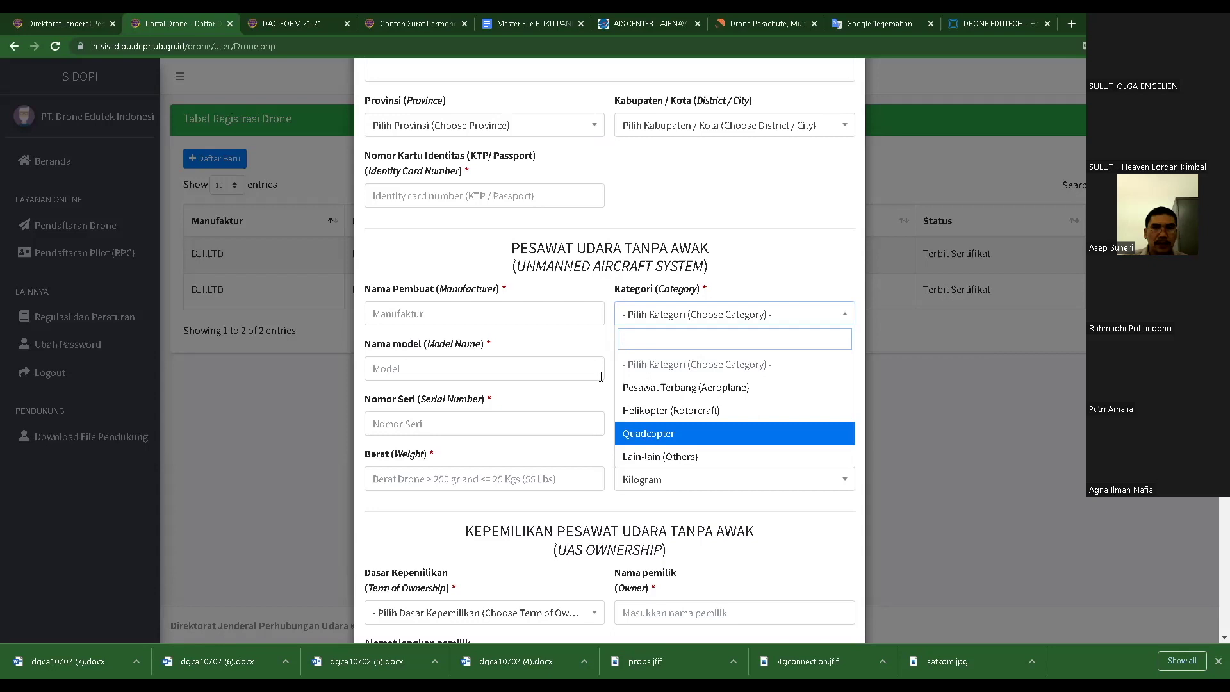
{"action": "left_click", "coordinate": [558, 346]}
{"action": "left_click", "coordinate": [446, 366]}
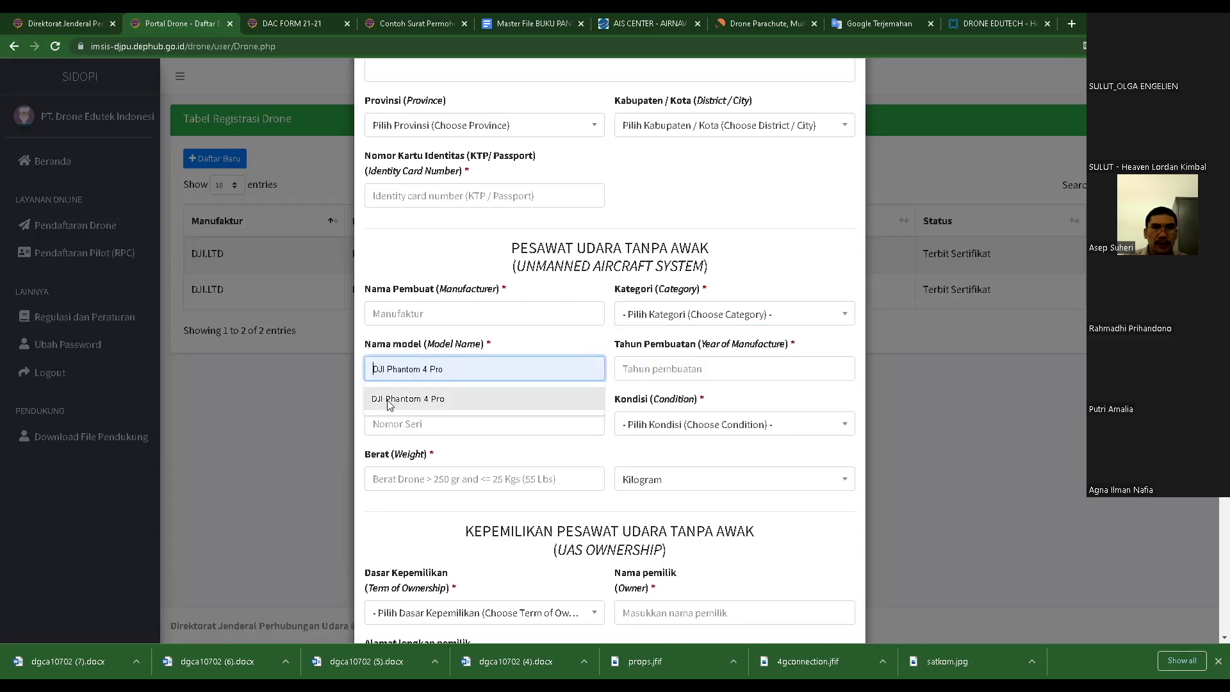
{"action": "left_click", "coordinate": [738, 369]}
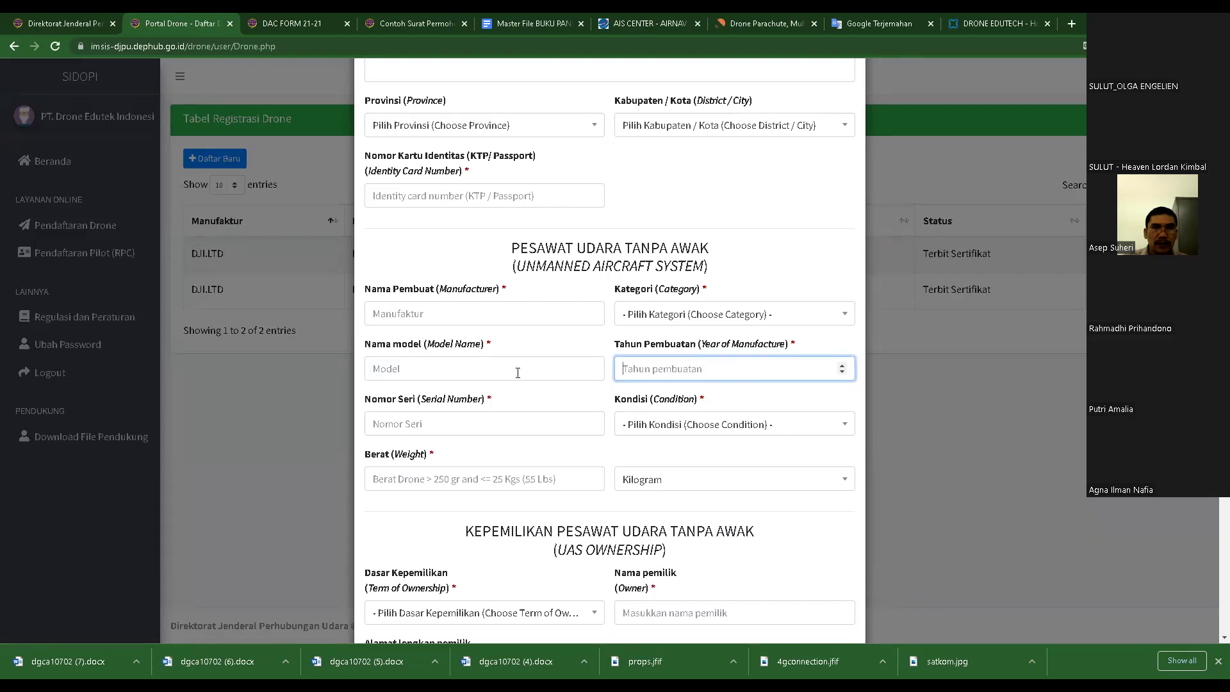
{"action": "scroll", "coordinate": [522, 391], "scroll_direction": "down", "scroll_amount": 1}
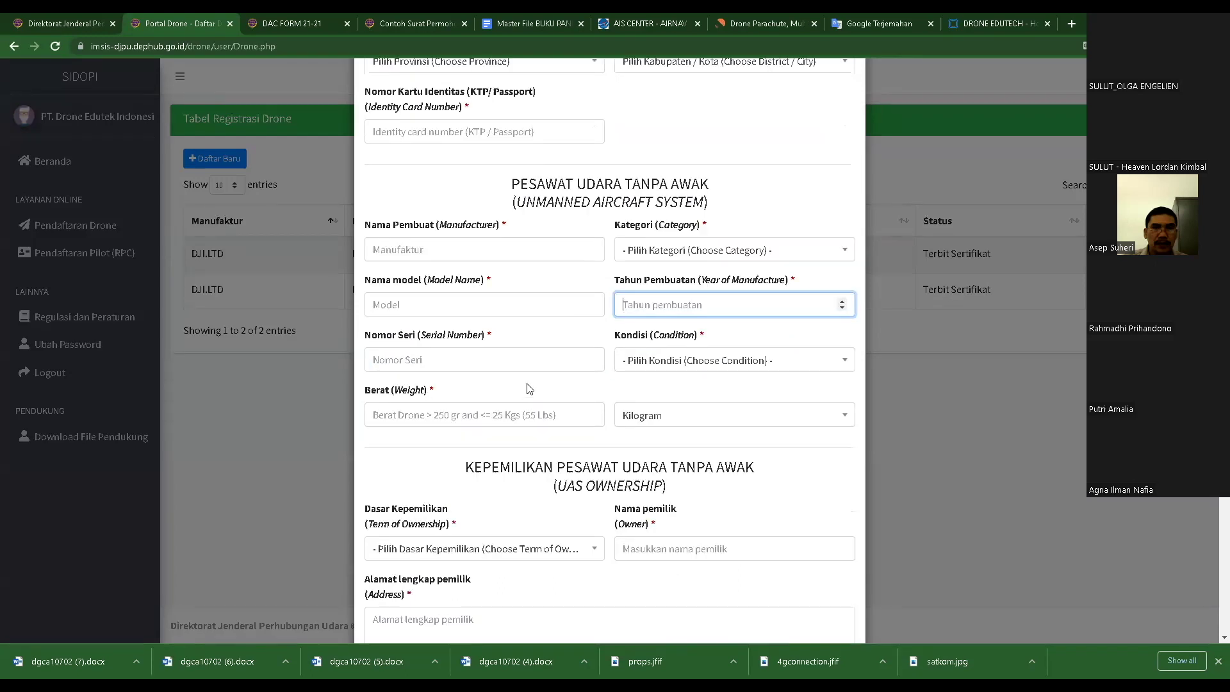
{"action": "left_click", "coordinate": [458, 356]}
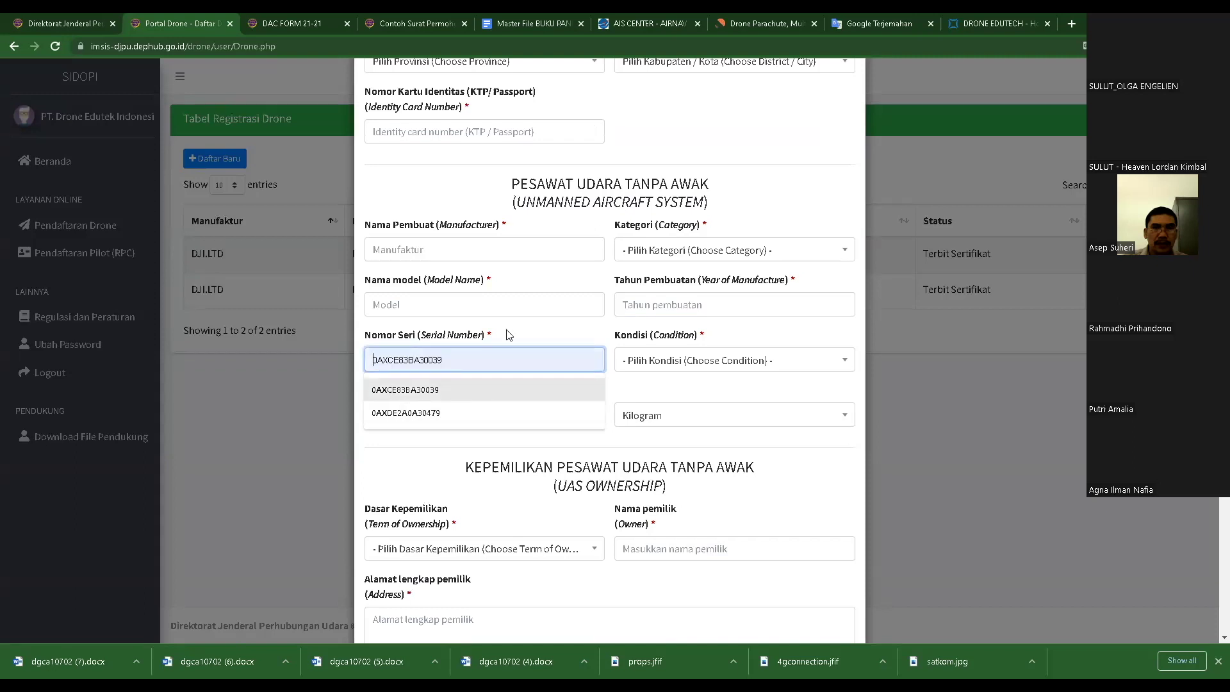
{"action": "left_click", "coordinate": [546, 340]}
{"action": "left_click", "coordinate": [681, 372]}
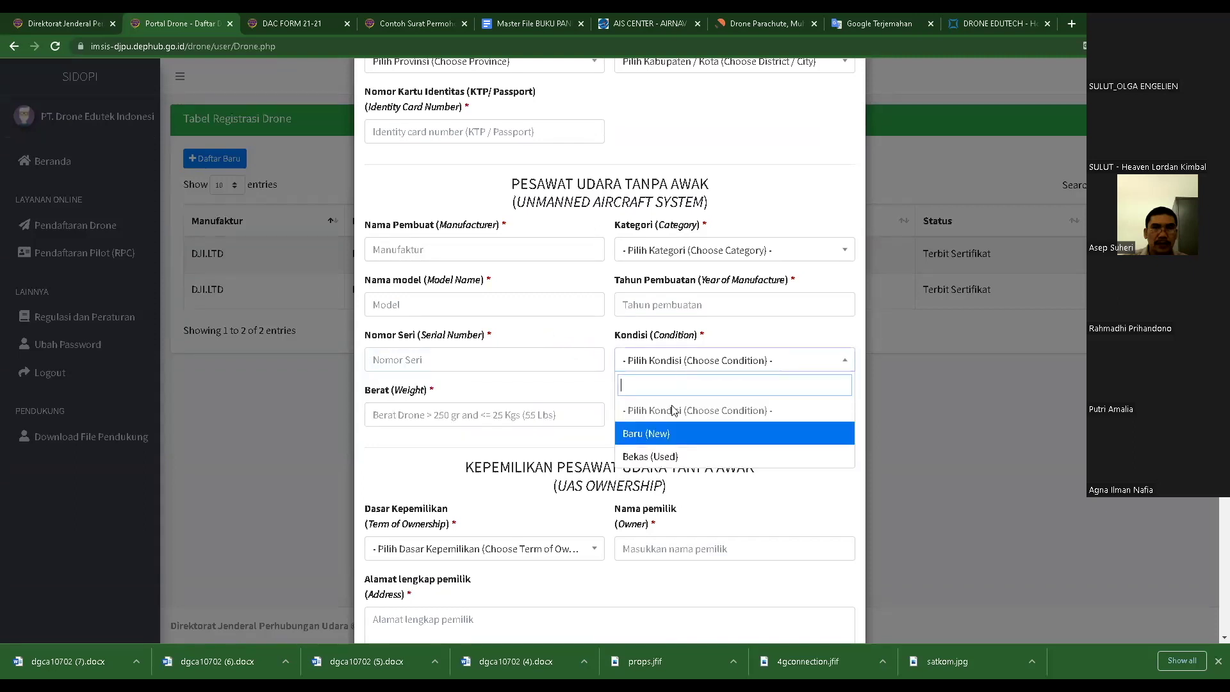
{"action": "left_click", "coordinate": [598, 339]}
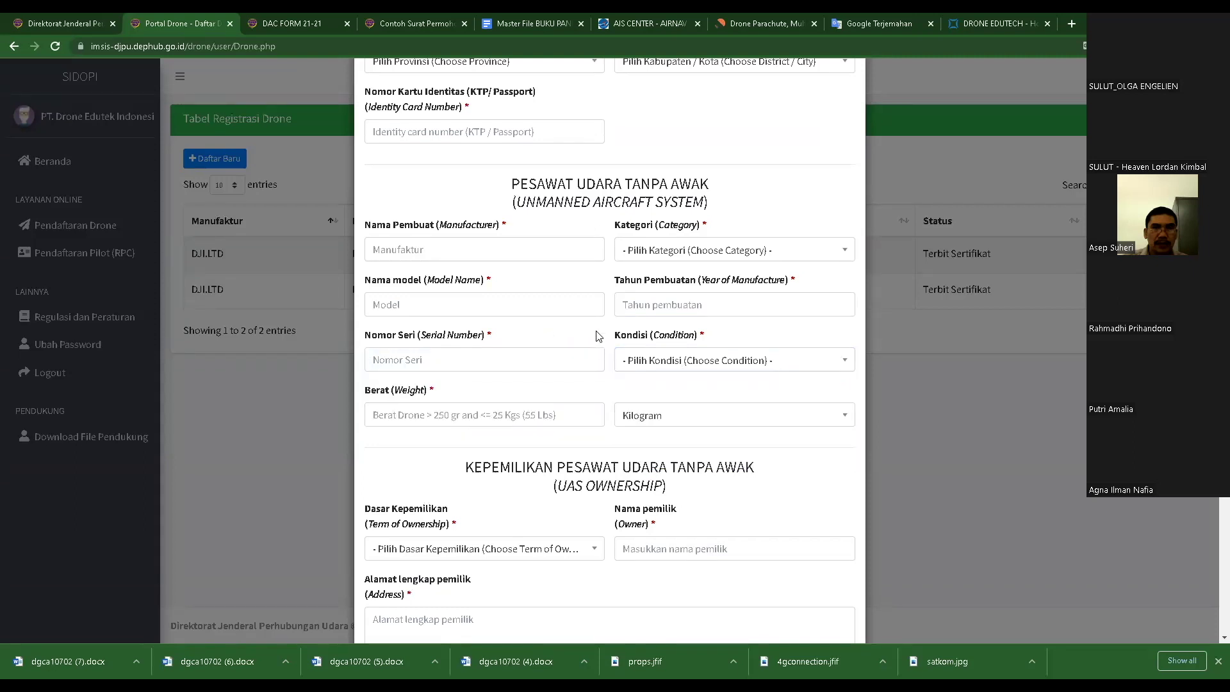
{"action": "left_click", "coordinate": [398, 415]}
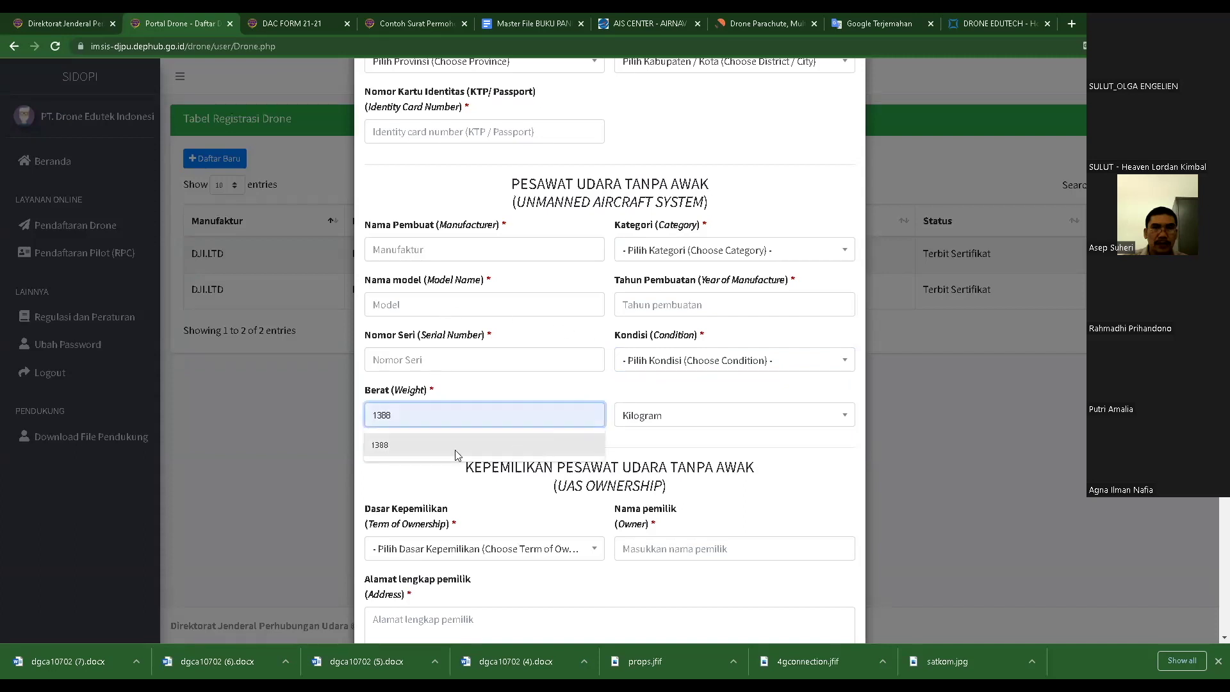
{"action": "left_click", "coordinate": [532, 400]}
{"action": "left_click", "coordinate": [670, 421]}
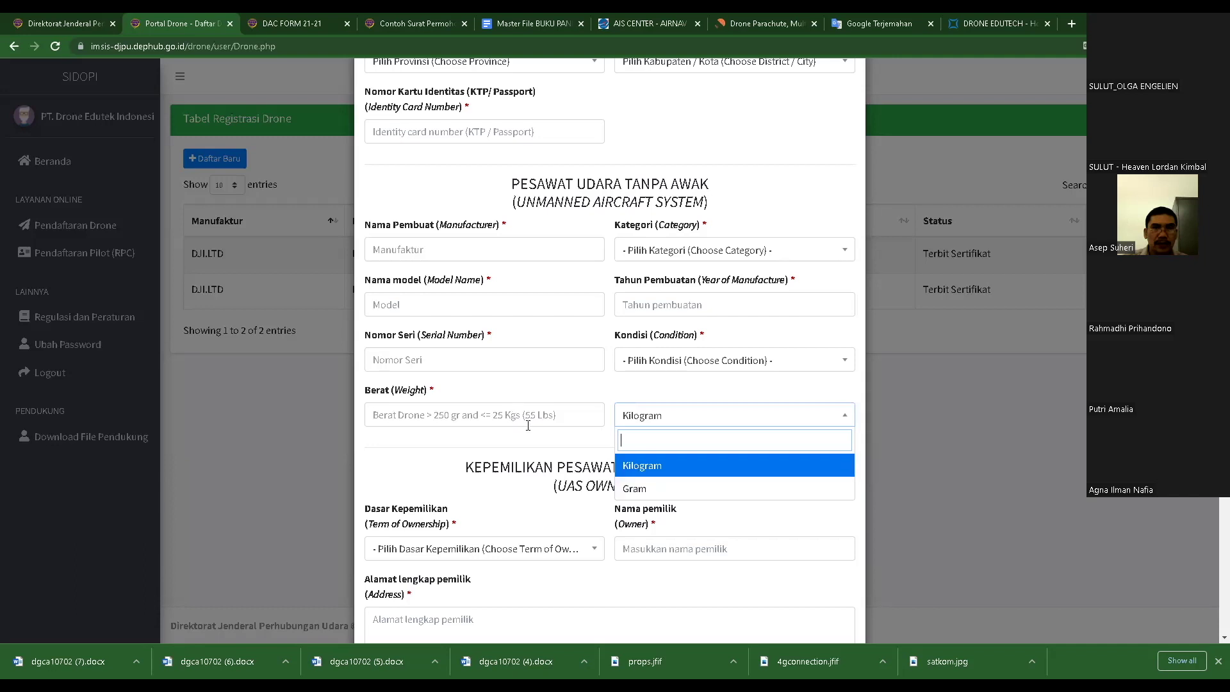
{"action": "left_click", "coordinate": [597, 384]}
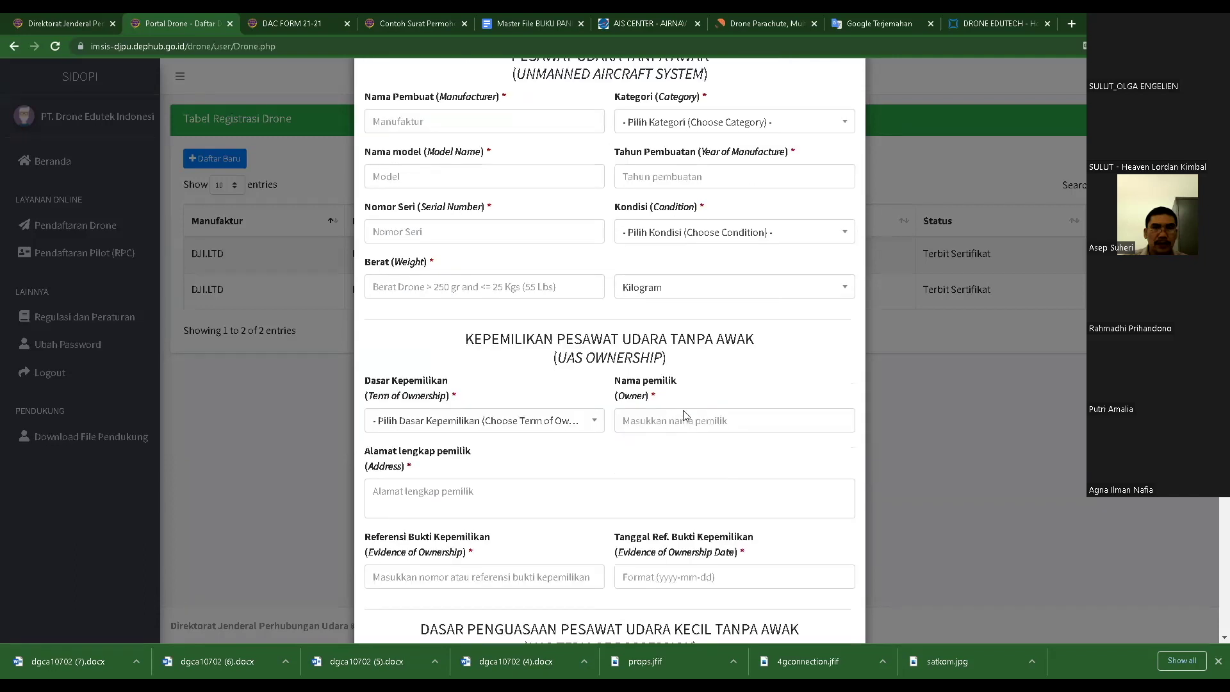
{"action": "scroll", "coordinate": [686, 413], "scroll_direction": "down", "scroll_amount": 3}
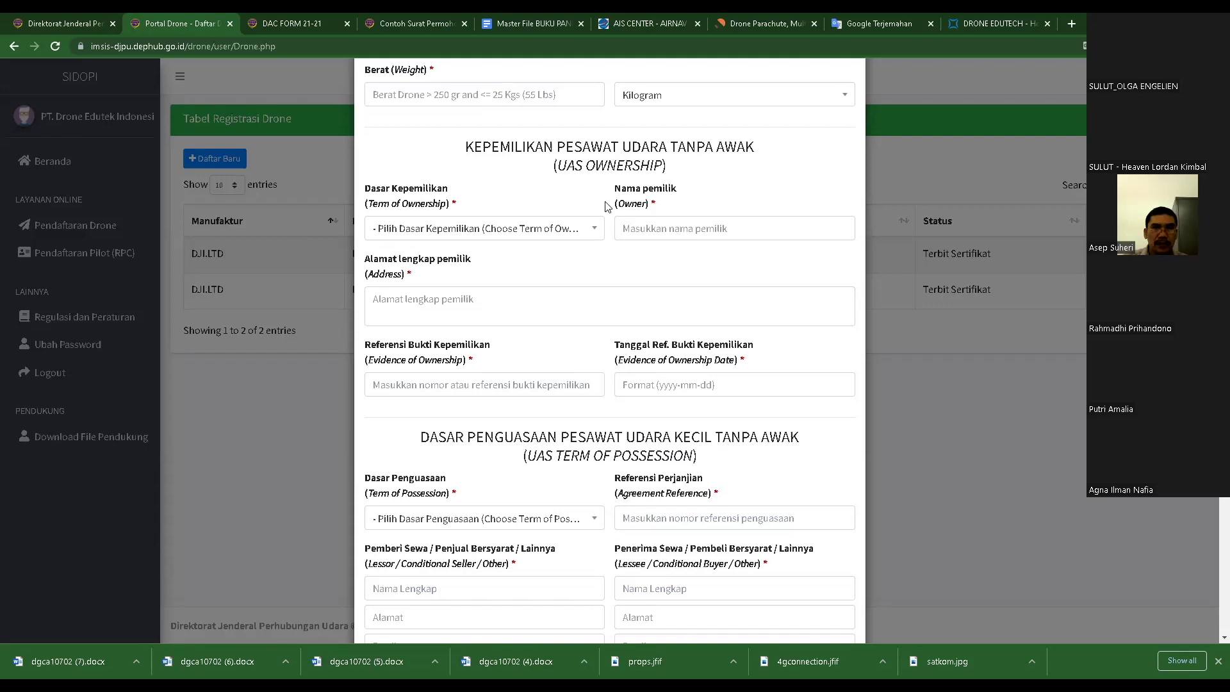
{"action": "left_click", "coordinate": [423, 234]}
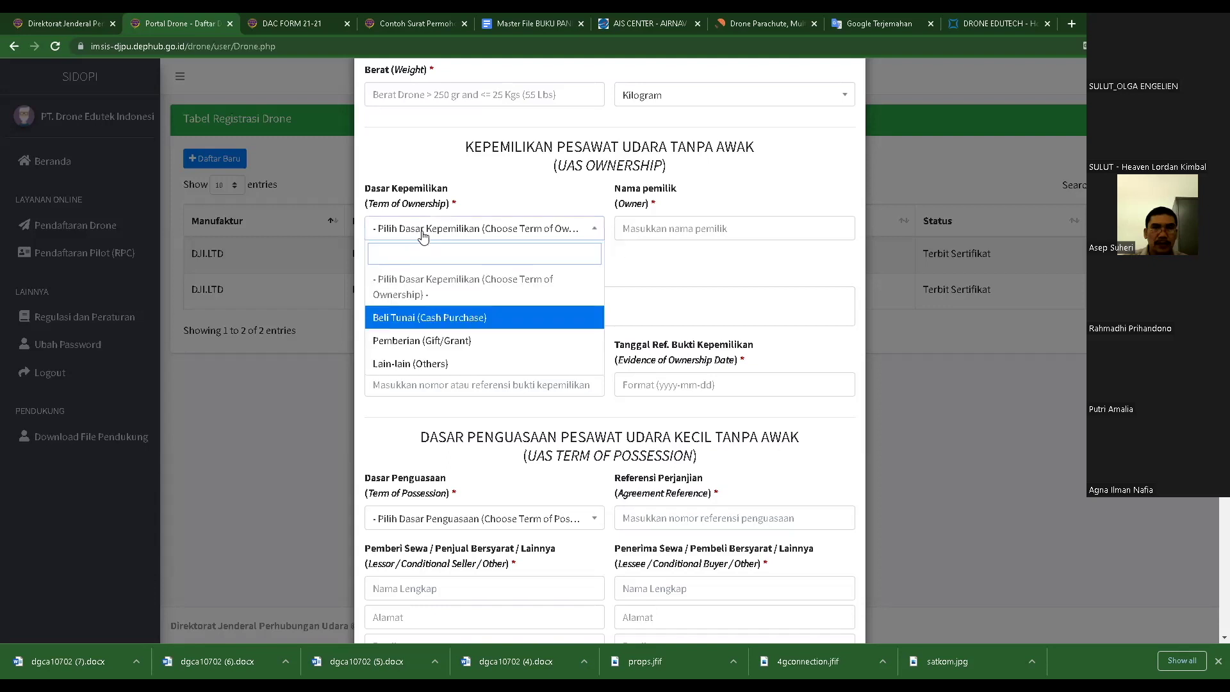
{"action": "left_click", "coordinate": [700, 321]}
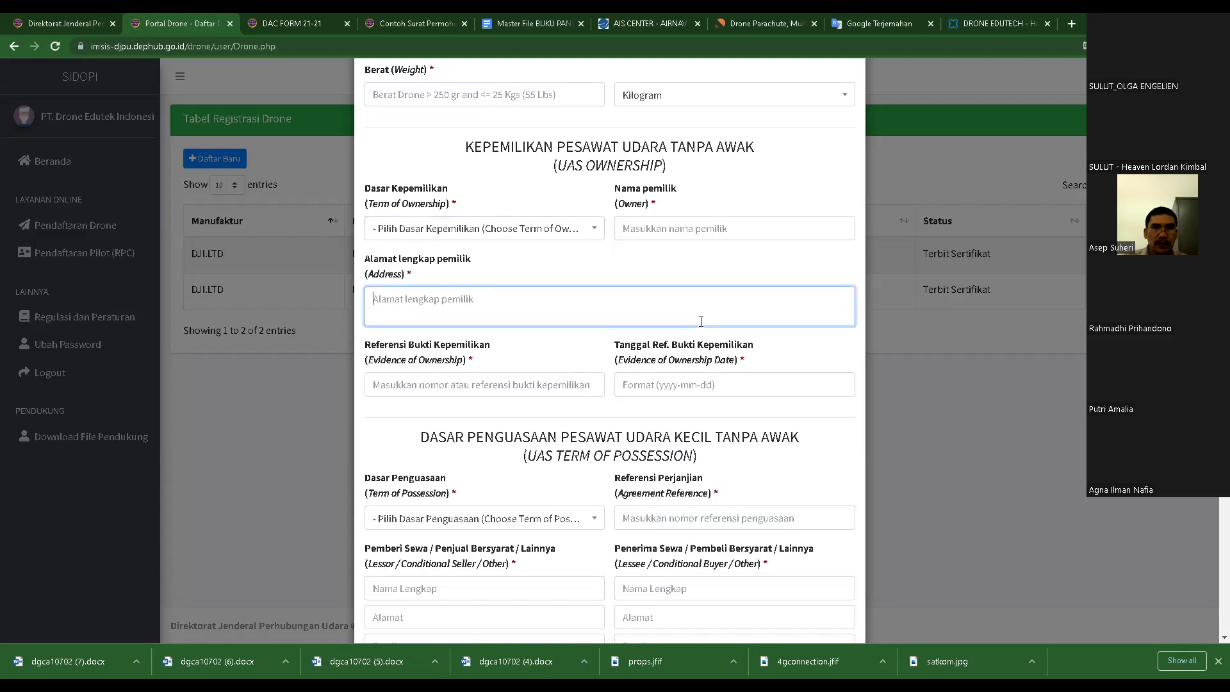
{"action": "left_click", "coordinate": [655, 231]}
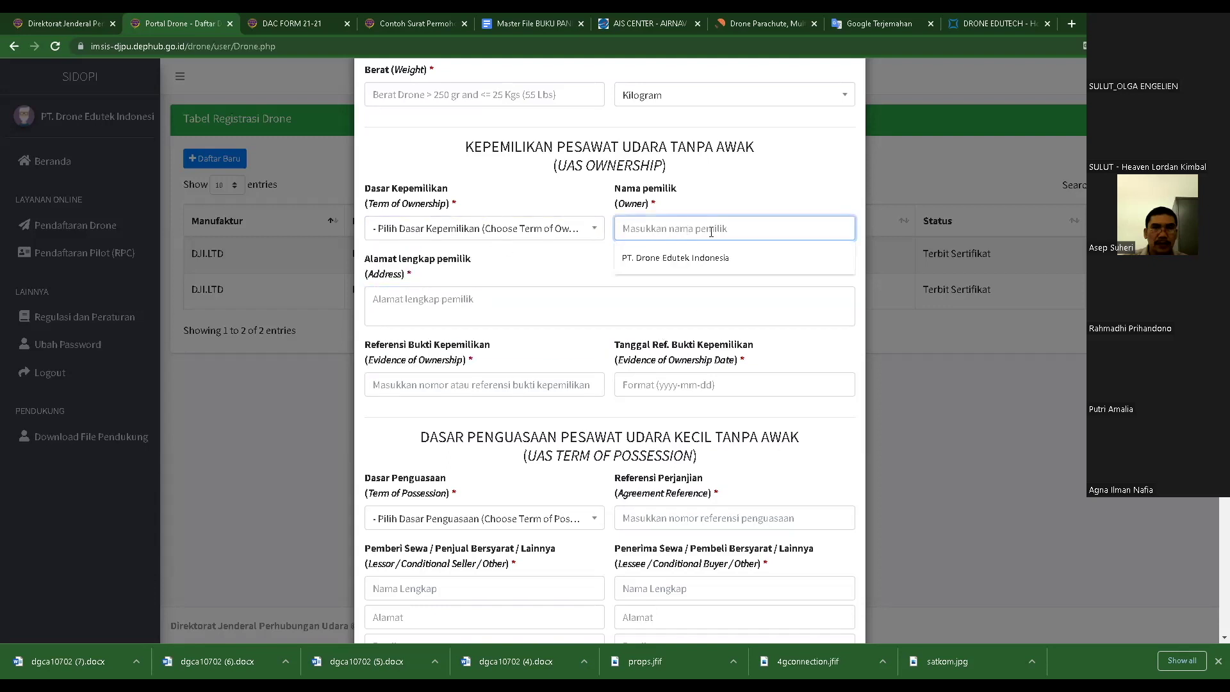
{"action": "left_click", "coordinate": [535, 266]}
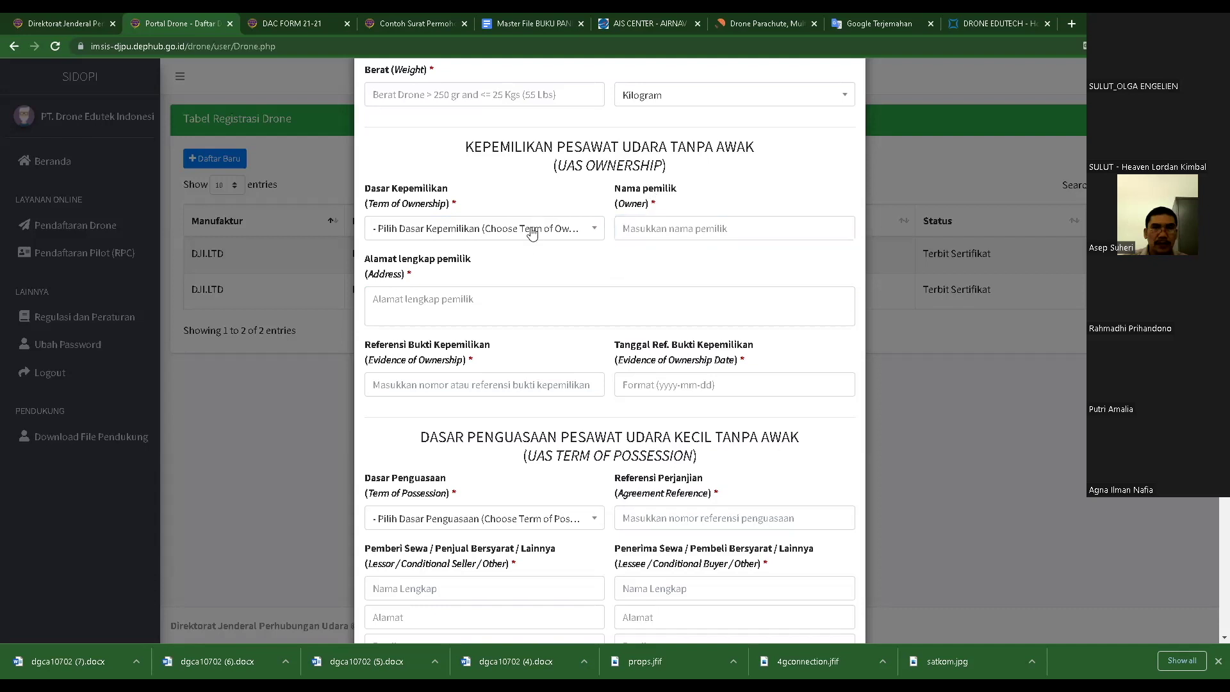
{"action": "left_click", "coordinate": [532, 230]}
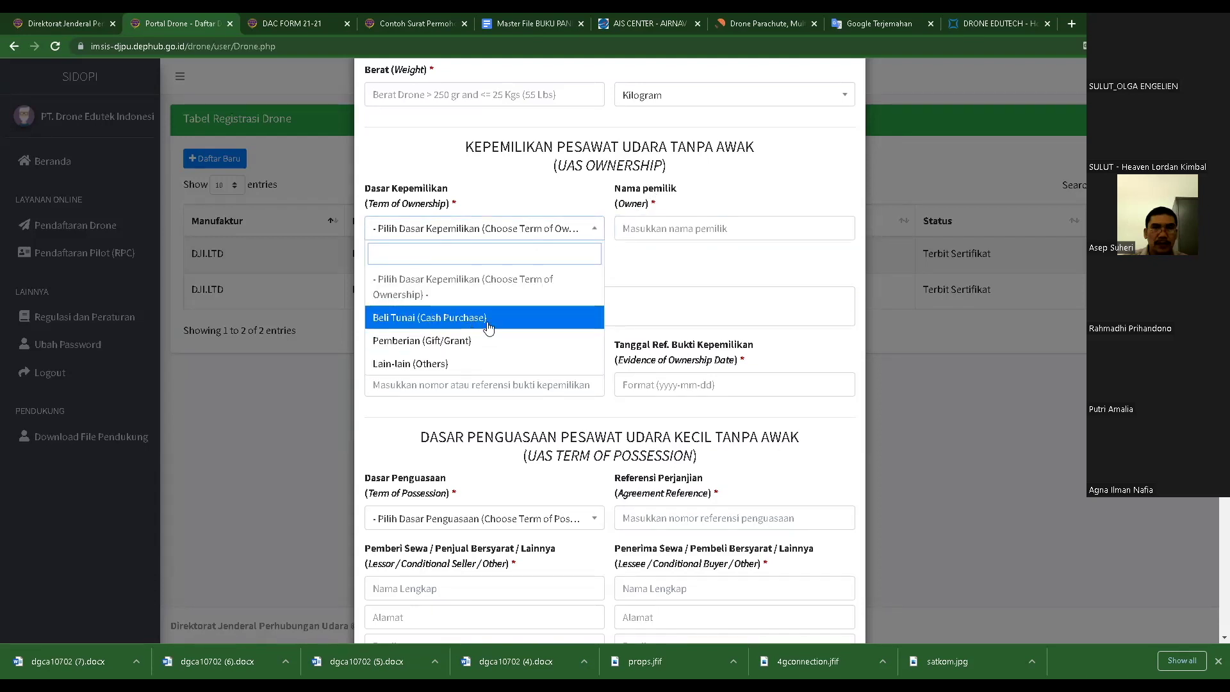
{"action": "left_click", "coordinate": [668, 271]}
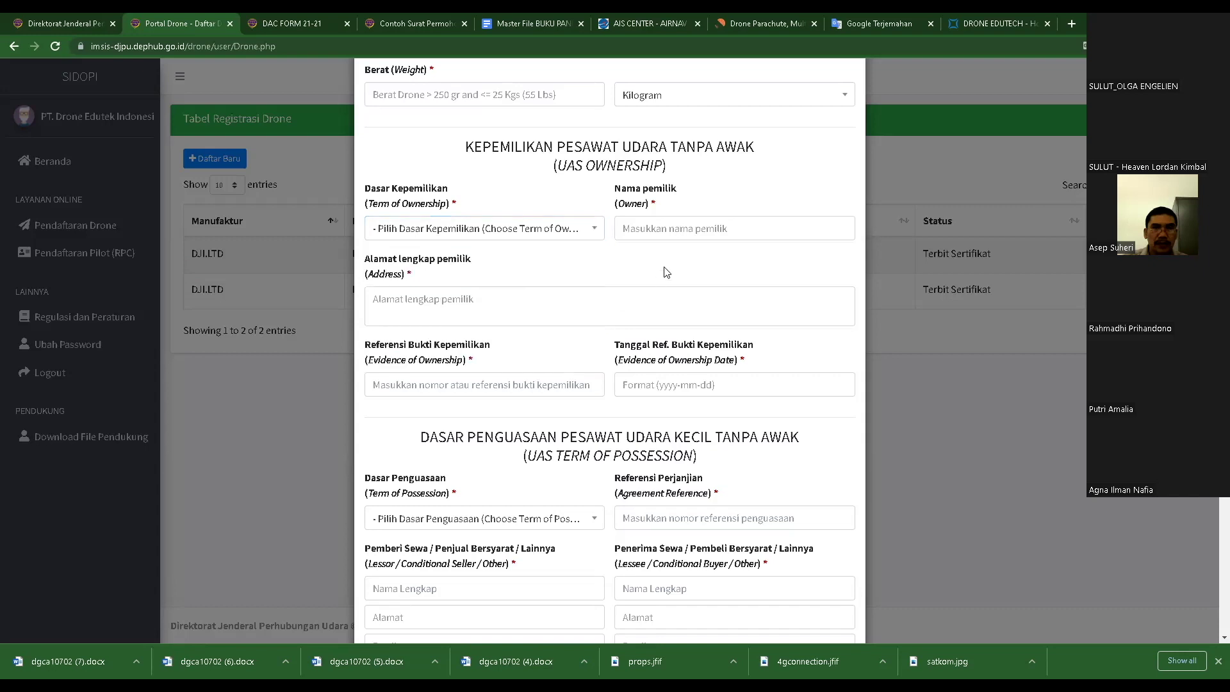
{"action": "left_click", "coordinate": [441, 287]}
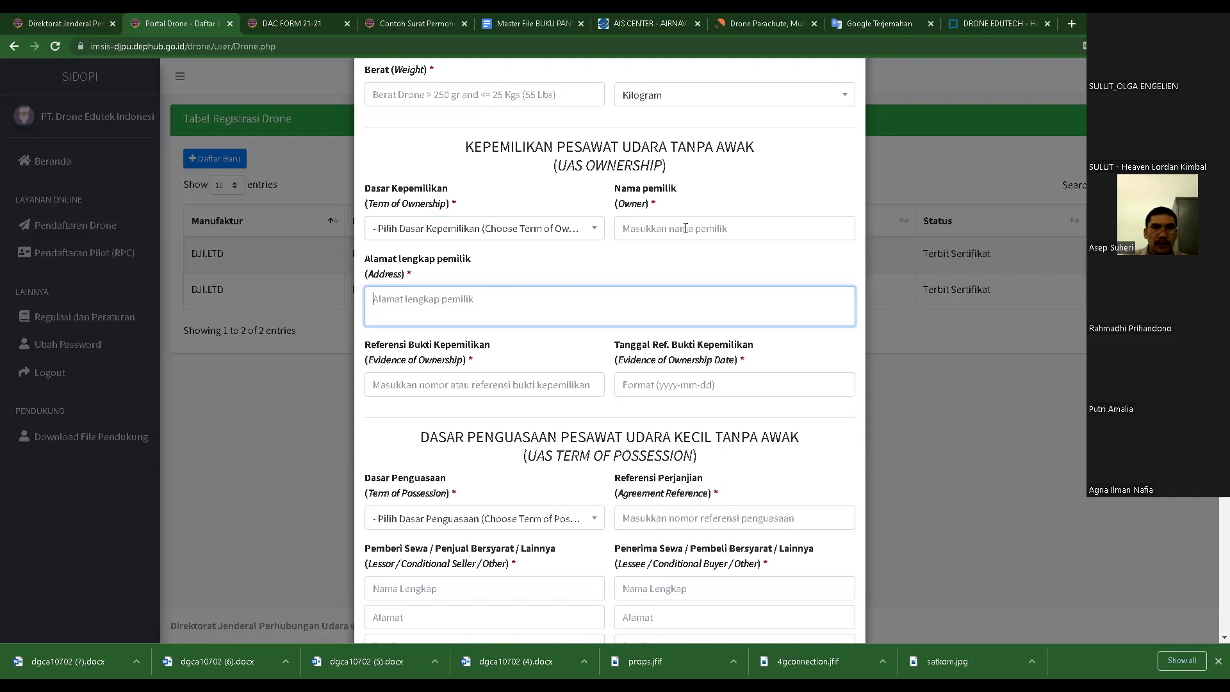
{"action": "left_click", "coordinate": [491, 384]}
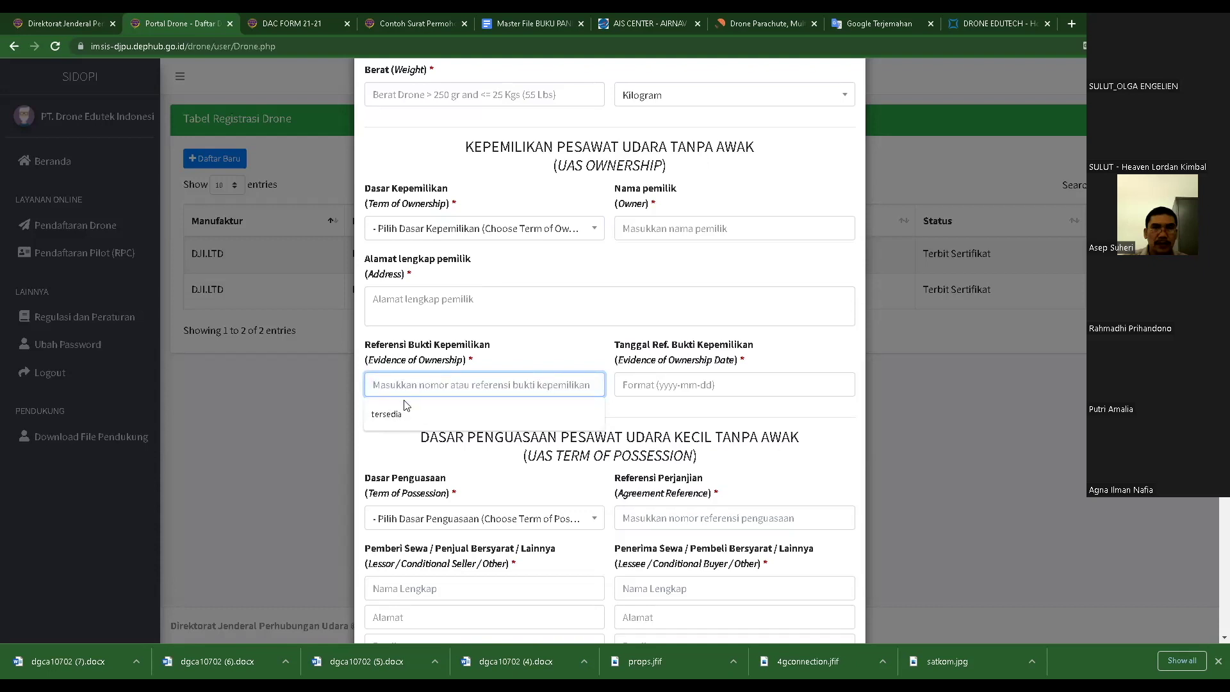
{"action": "left_click", "coordinate": [537, 349]}
{"action": "left_click", "coordinate": [670, 388]}
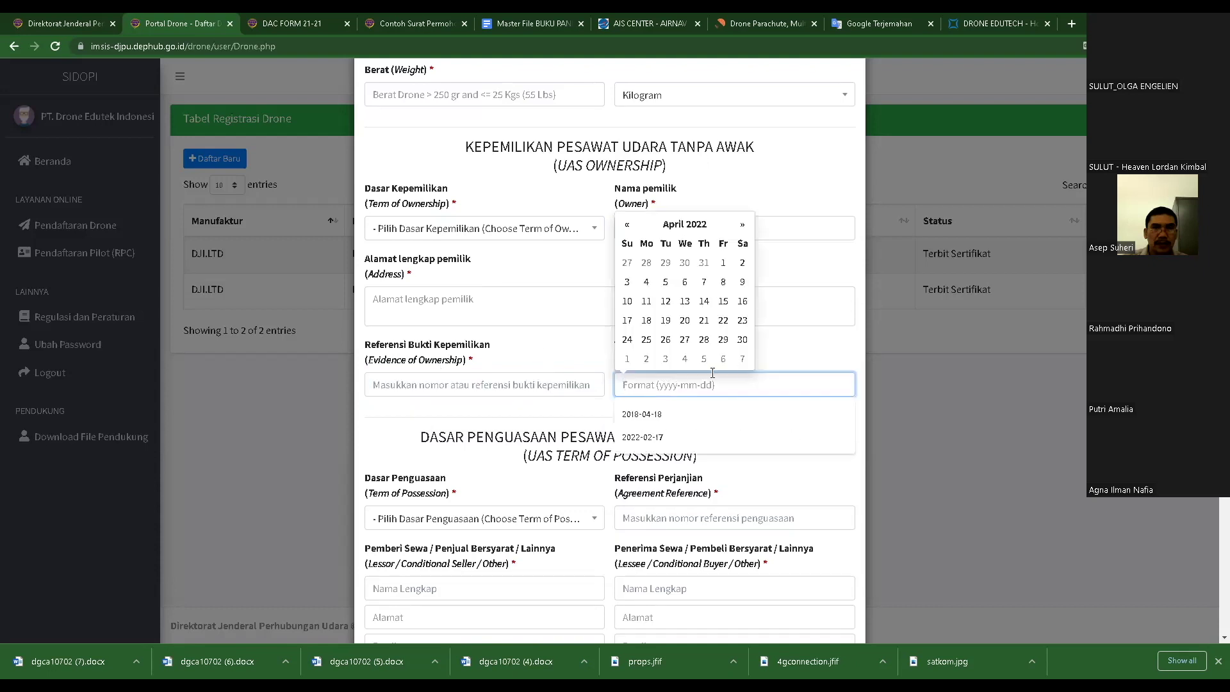
{"action": "left_click", "coordinate": [793, 350]}
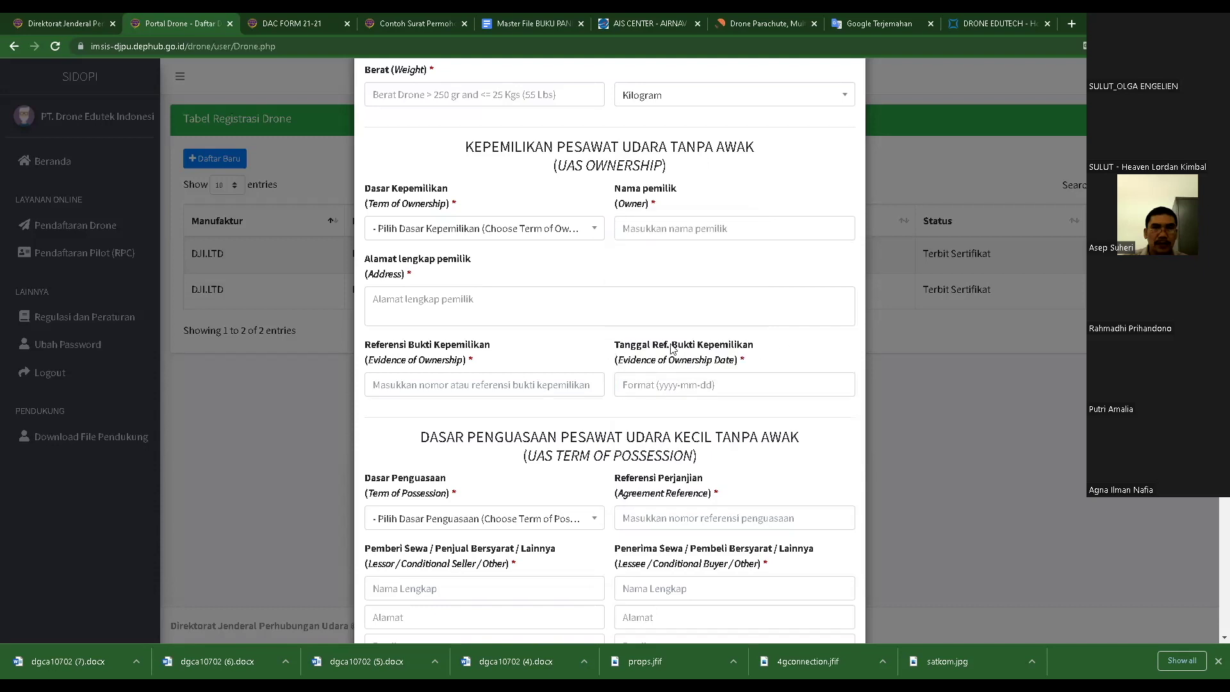
{"action": "left_click", "coordinate": [737, 354]}
{"action": "left_click", "coordinate": [795, 361]}
{"action": "left_click", "coordinate": [679, 385]}
{"action": "left_click", "coordinate": [785, 352]}
{"action": "scroll", "coordinate": [640, 443], "scroll_direction": "down", "scroll_amount": 2}
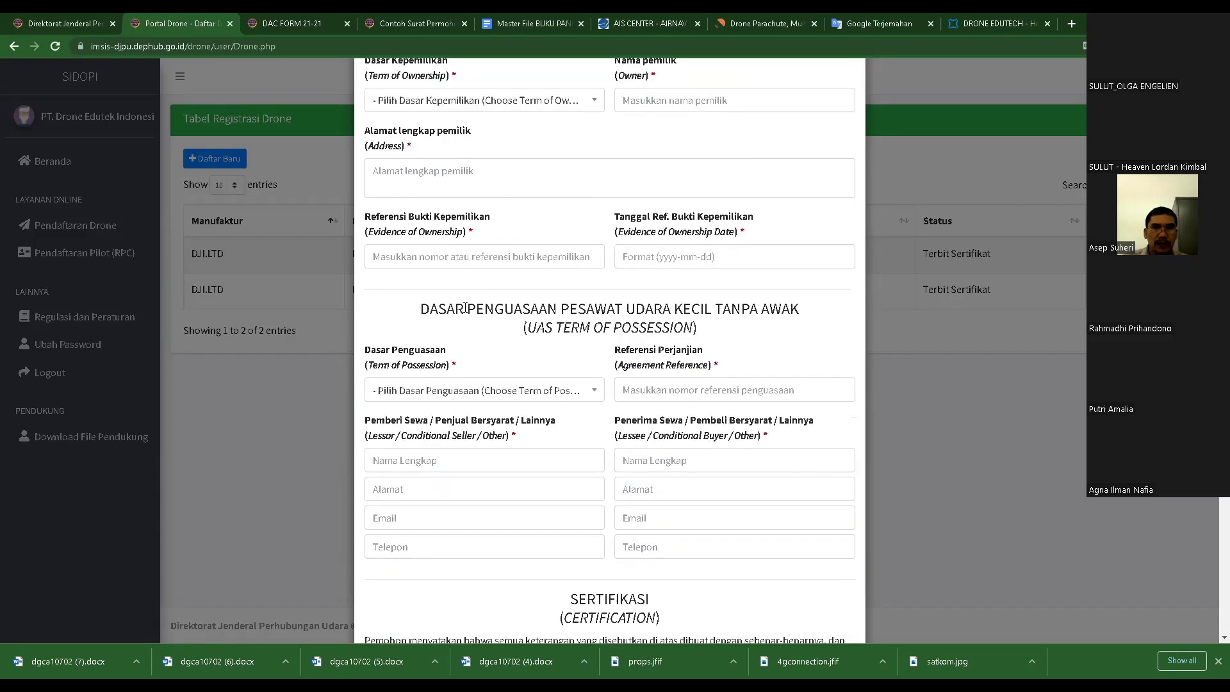
{"action": "scroll", "coordinate": [562, 358], "scroll_direction": "up", "scroll_amount": 1}
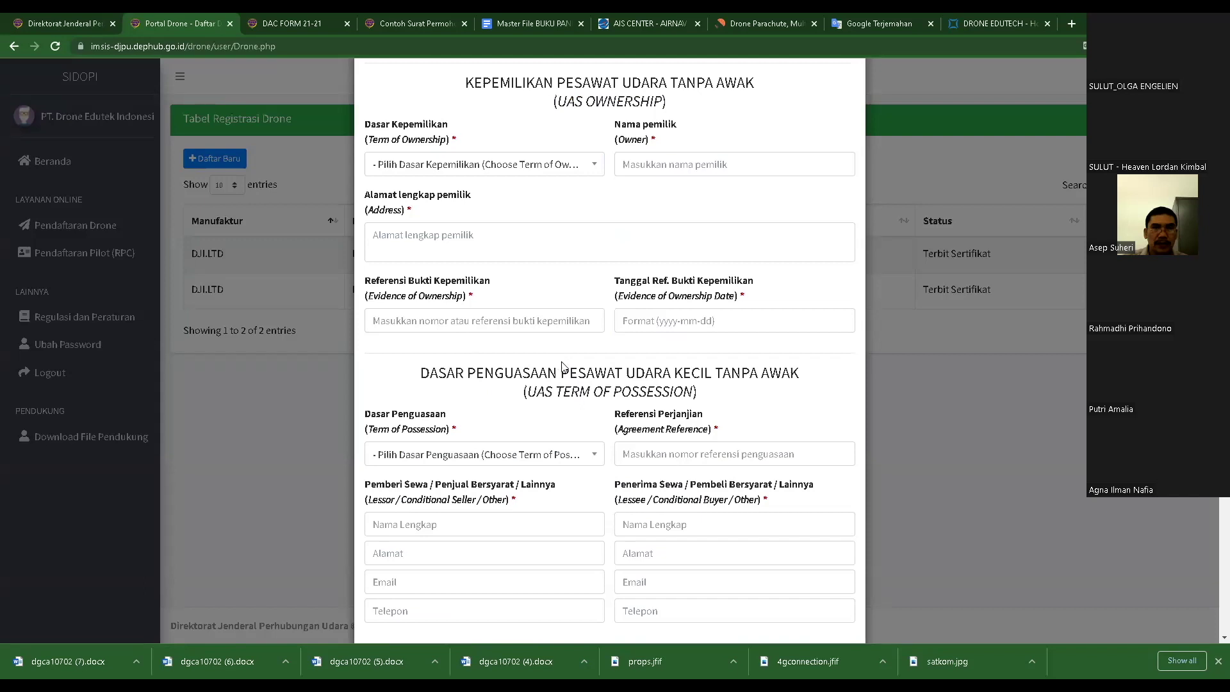
{"action": "scroll", "coordinate": [645, 391], "scroll_direction": "down", "scroll_amount": 2}
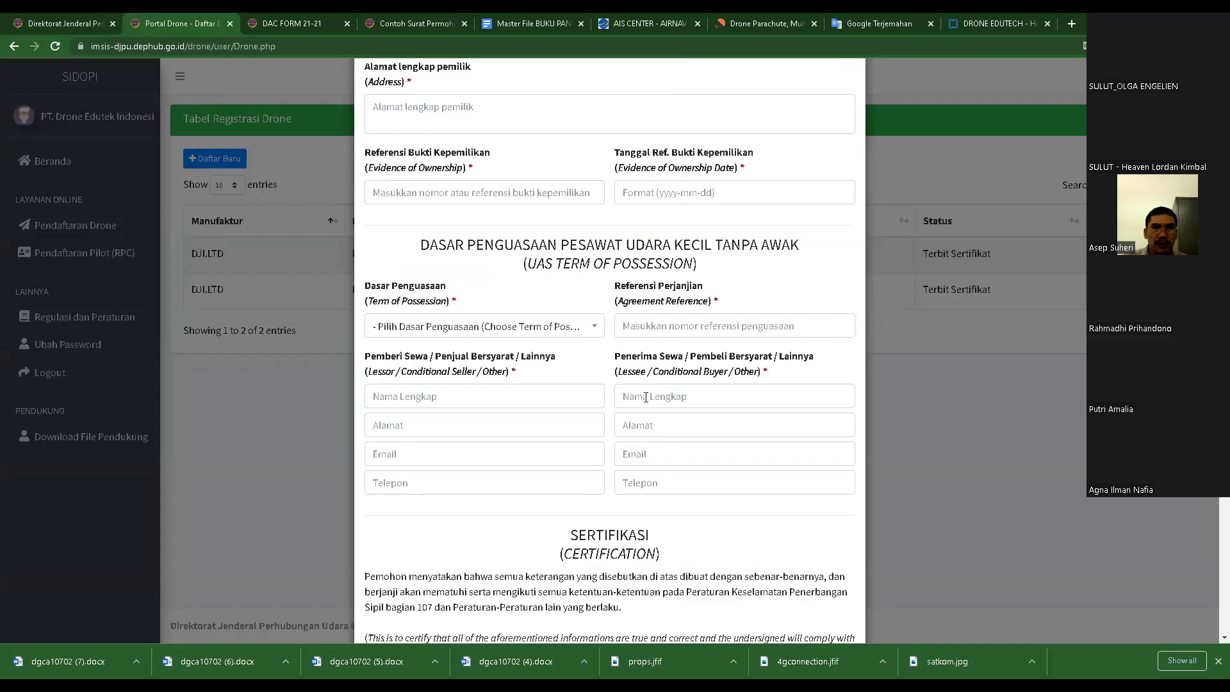
{"action": "left_click", "coordinate": [434, 328]}
{"action": "left_click", "coordinate": [498, 298]}
{"action": "left_click", "coordinate": [680, 327]}
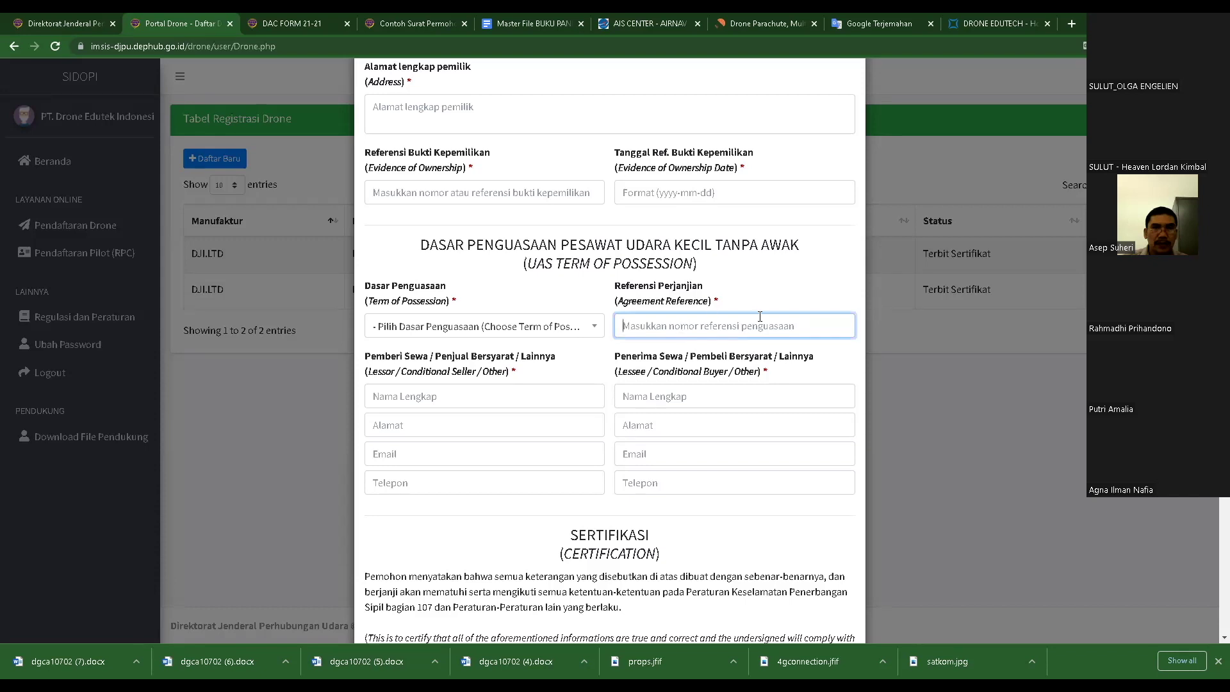
{"action": "left_click", "coordinate": [775, 281]}
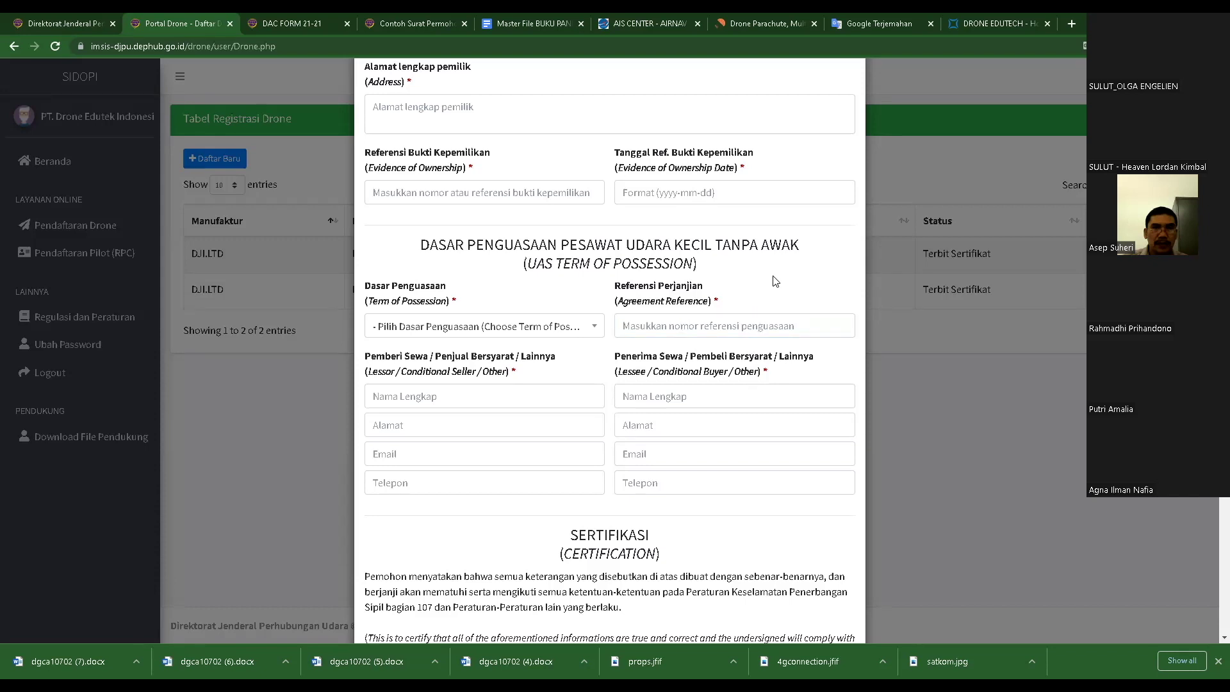
{"action": "left_click", "coordinate": [676, 328]}
{"action": "left_click", "coordinate": [717, 303]}
{"action": "double_click", "coordinate": [717, 302]}
{"action": "left_click", "coordinate": [569, 375]}
{"action": "left_click", "coordinate": [417, 400]}
{"action": "key", "text": "Tab"}
{"action": "key", "text": "Tab"}
{"action": "key", "text": "Tab"}
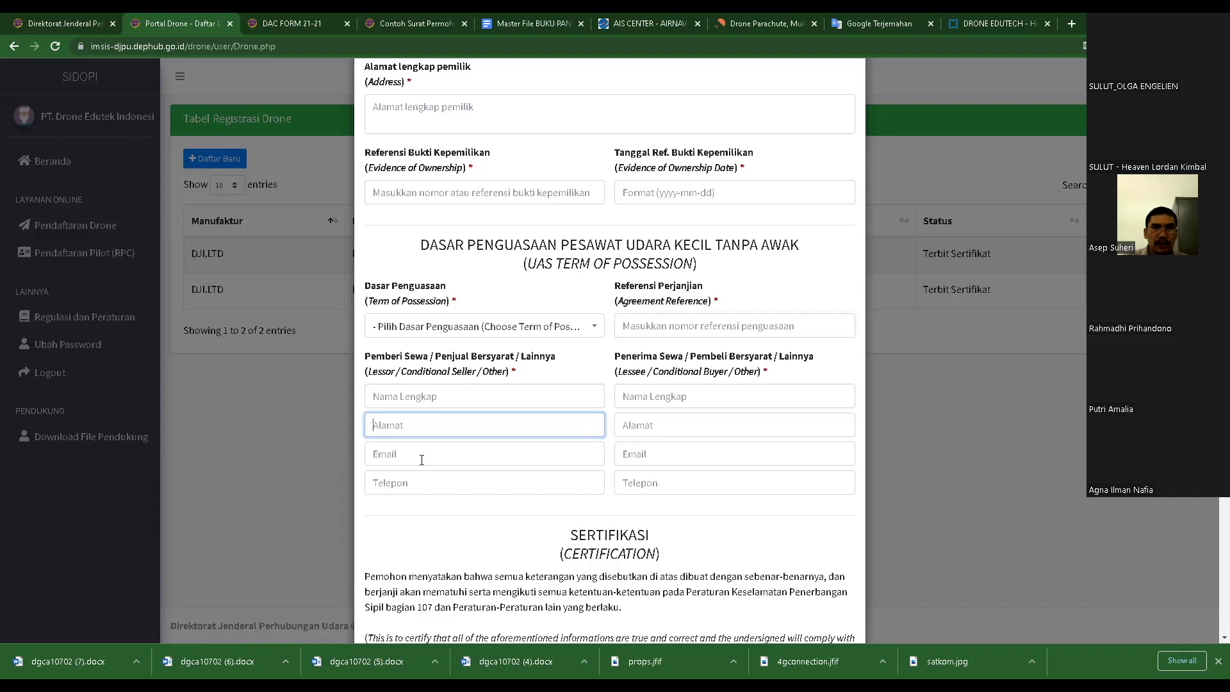
{"action": "scroll", "coordinate": [581, 457], "scroll_direction": "down", "scroll_amount": 4}
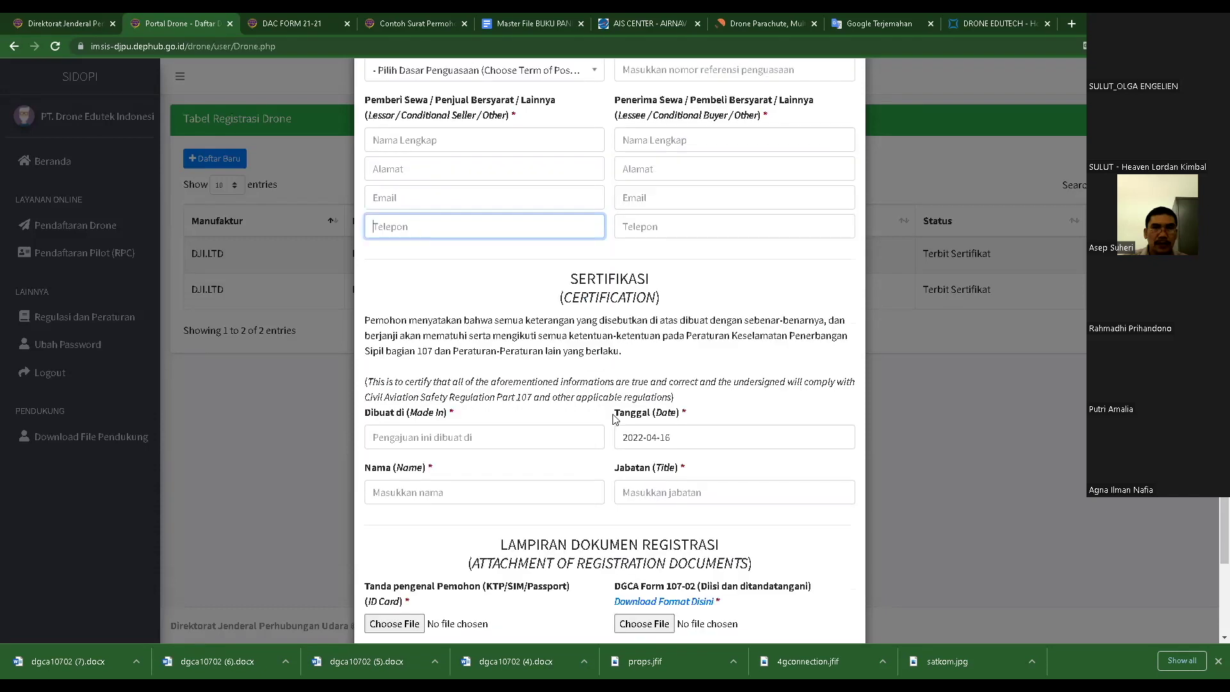
{"action": "scroll", "coordinate": [612, 420], "scroll_direction": "down", "scroll_amount": 3}
{"action": "scroll", "coordinate": [646, 291], "scroll_direction": "up", "scroll_amount": 2}
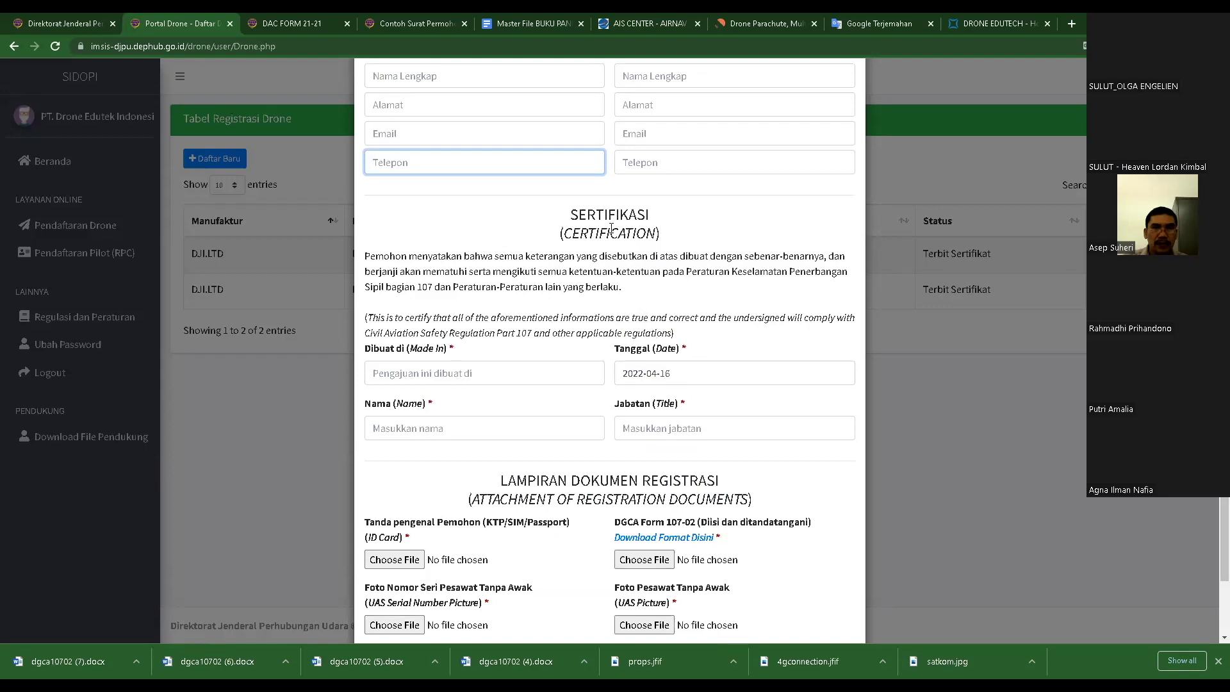
{"action": "left_click", "coordinate": [426, 373]}
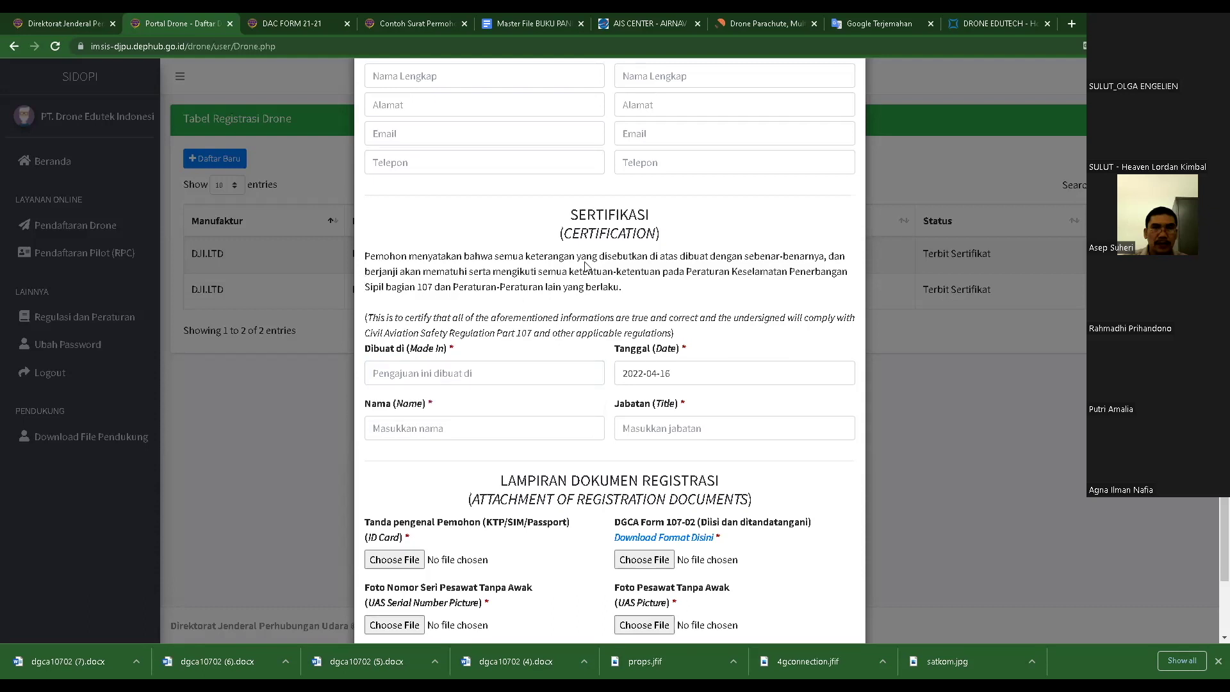
{"action": "left_click", "coordinate": [461, 372]}
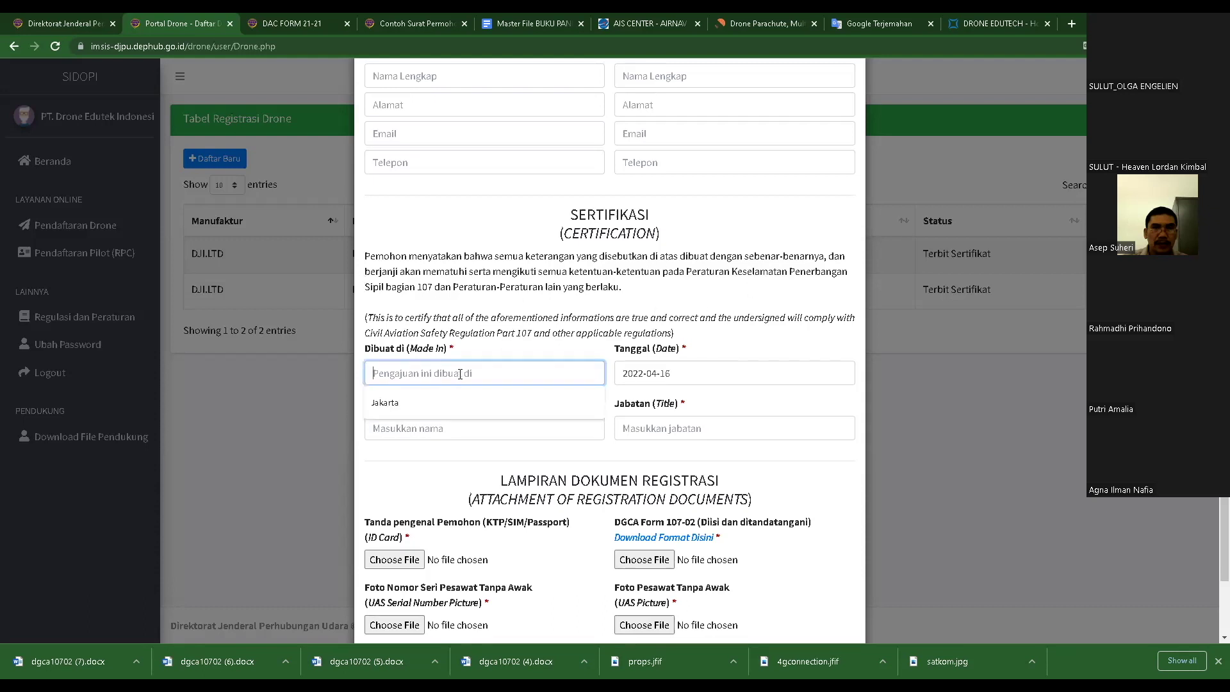
{"action": "left_click", "coordinate": [465, 376]}
{"action": "left_click", "coordinate": [483, 352]}
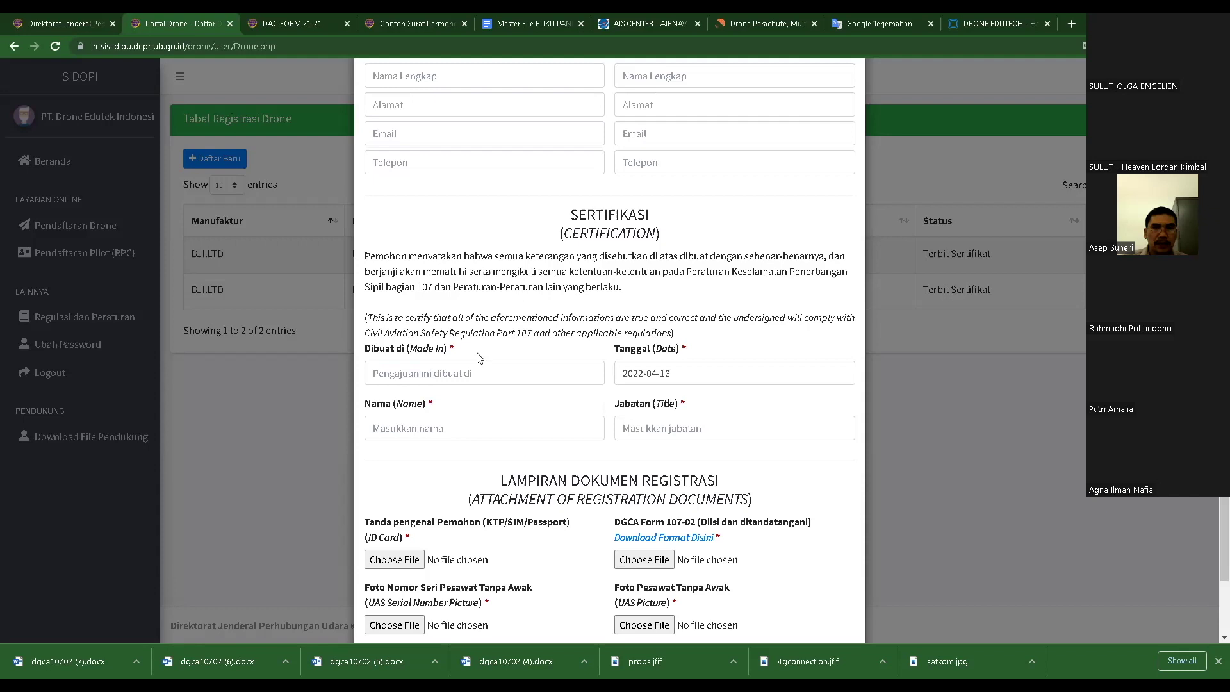
{"action": "left_click", "coordinate": [463, 376]}
{"action": "left_click", "coordinate": [702, 374]}
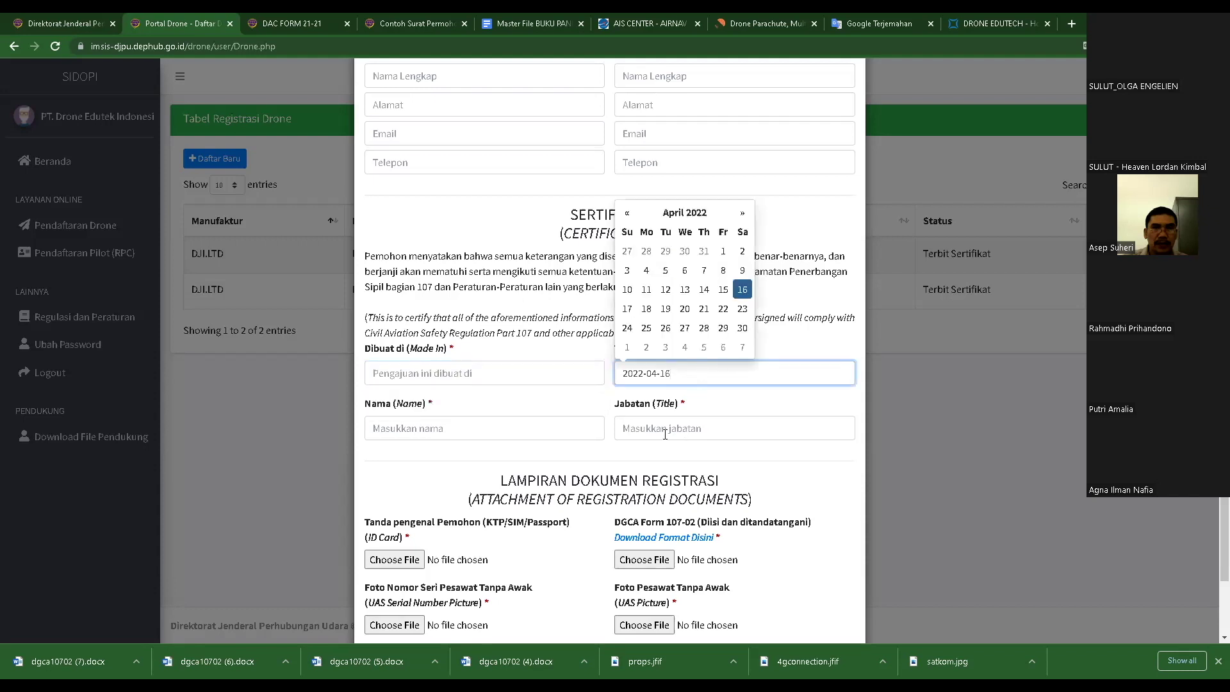
{"action": "left_click", "coordinate": [442, 425]}
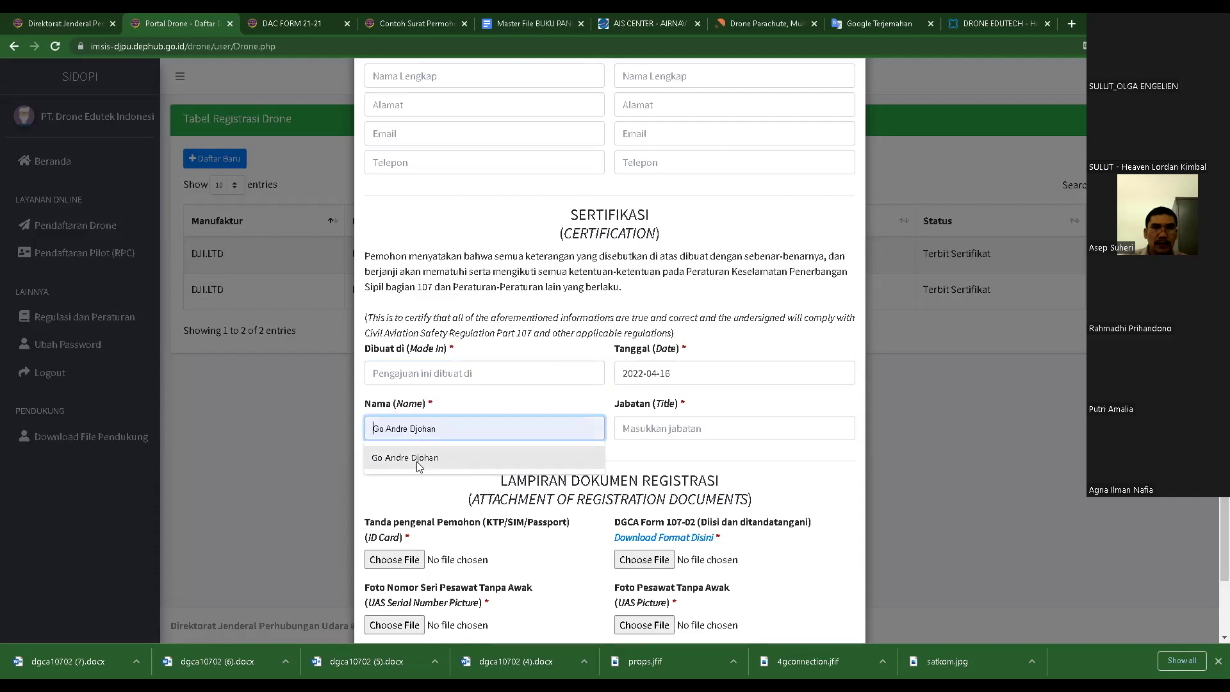
{"action": "left_click", "coordinate": [685, 433]}
{"action": "left_click", "coordinate": [516, 400]}
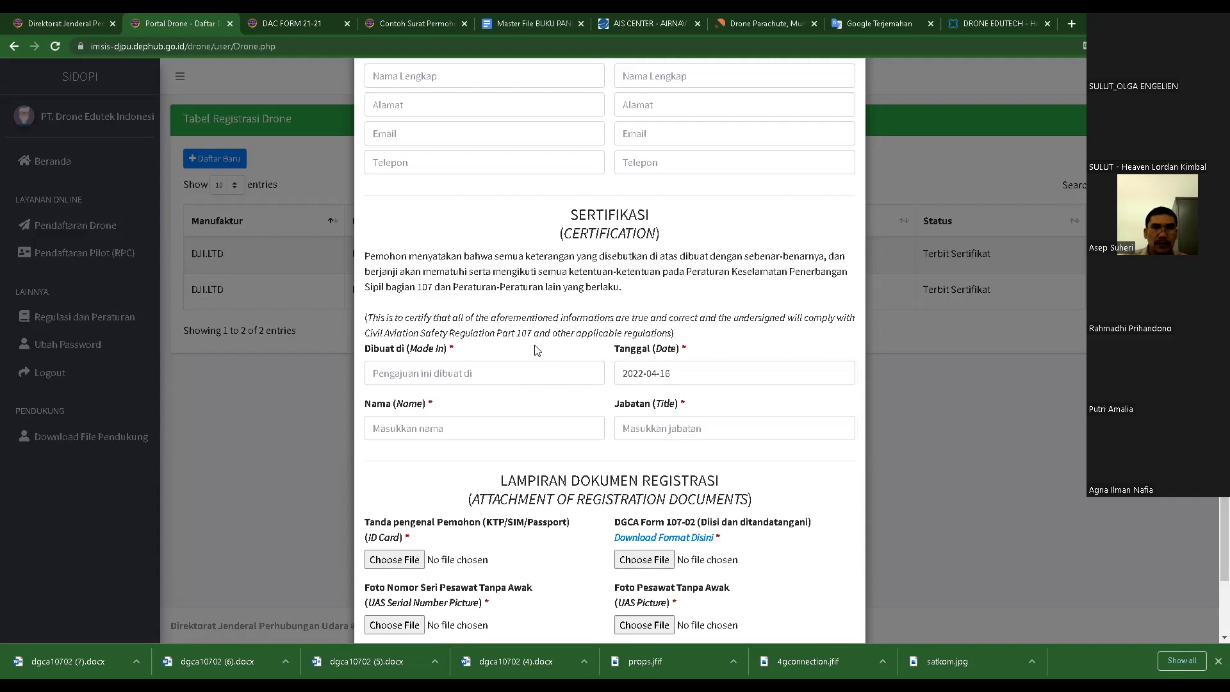
{"action": "scroll", "coordinate": [537, 350], "scroll_direction": "down", "scroll_amount": 2}
{"action": "scroll", "coordinate": [564, 332], "scroll_direction": "down", "scroll_amount": 1}
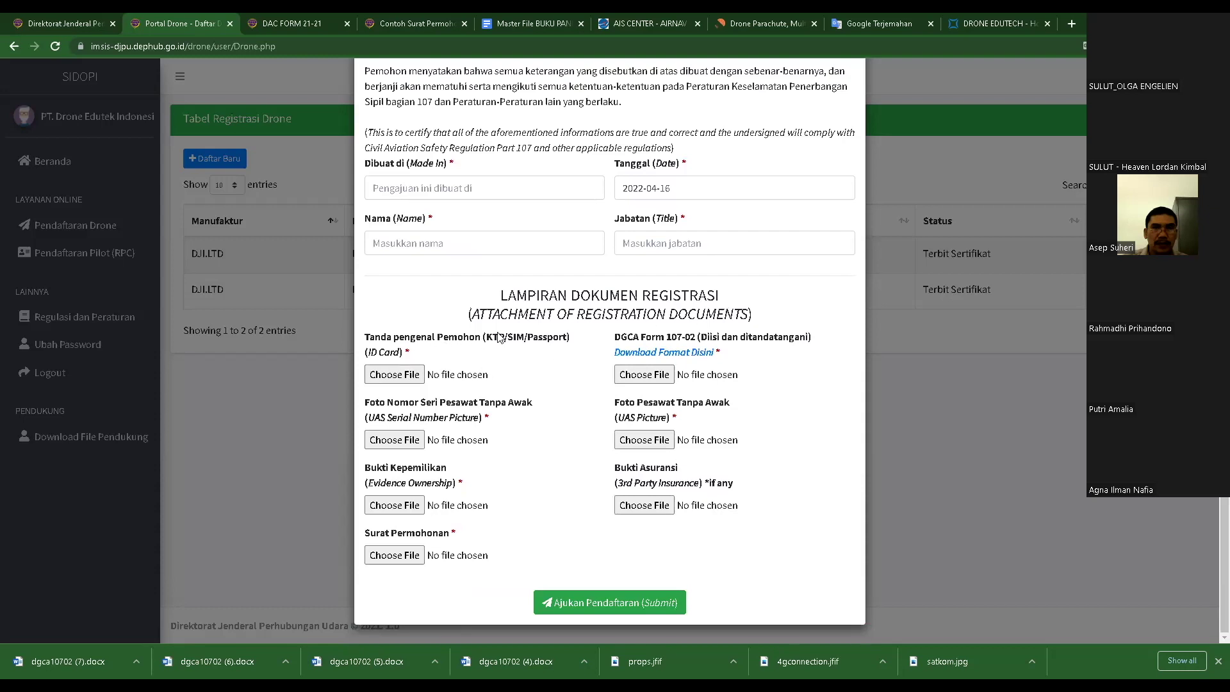
- Open and cancel the file pickers for the ID card, serial number photo, ownership evidence and application letter
{"action": "left_click", "coordinate": [410, 375]}
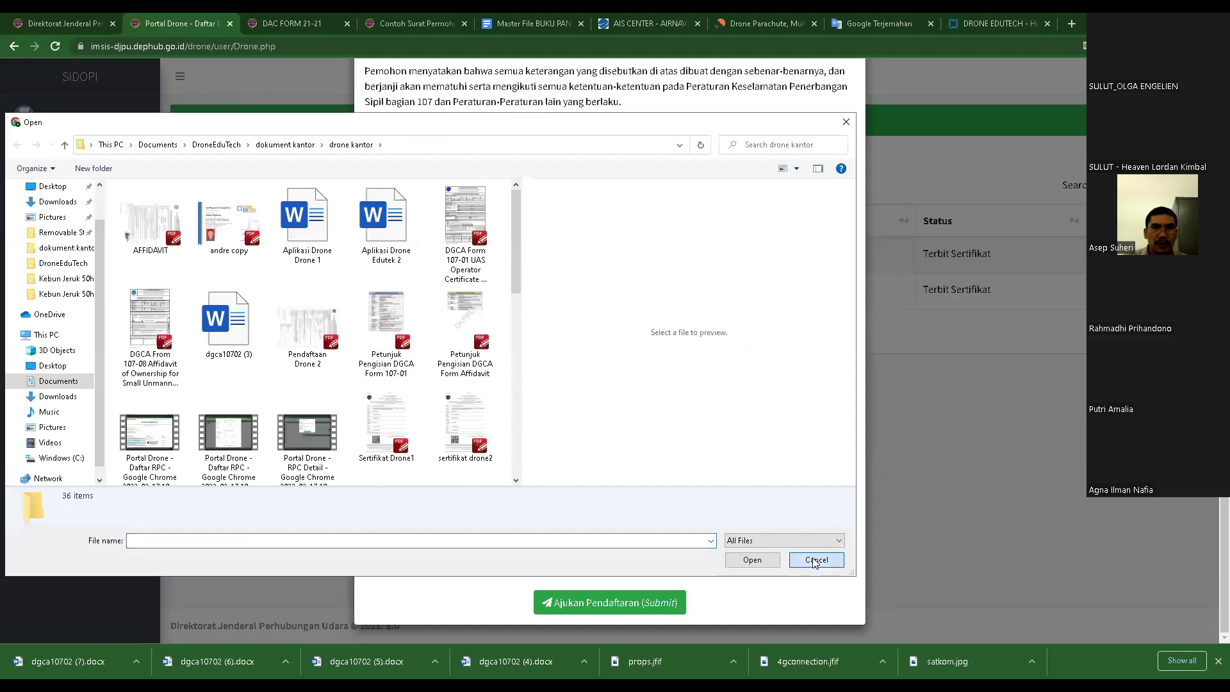
{"action": "left_click", "coordinate": [816, 560]}
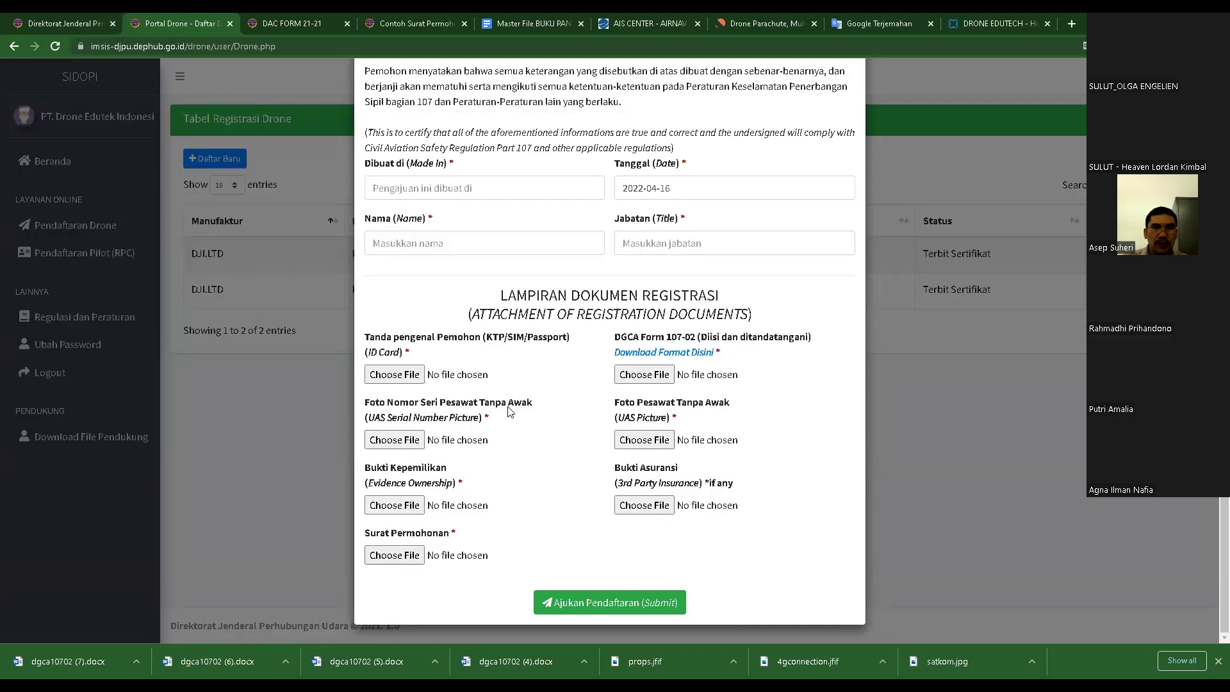
{"action": "left_click", "coordinate": [395, 440]}
{"action": "scroll", "coordinate": [379, 322], "scroll_direction": "down", "scroll_amount": 5}
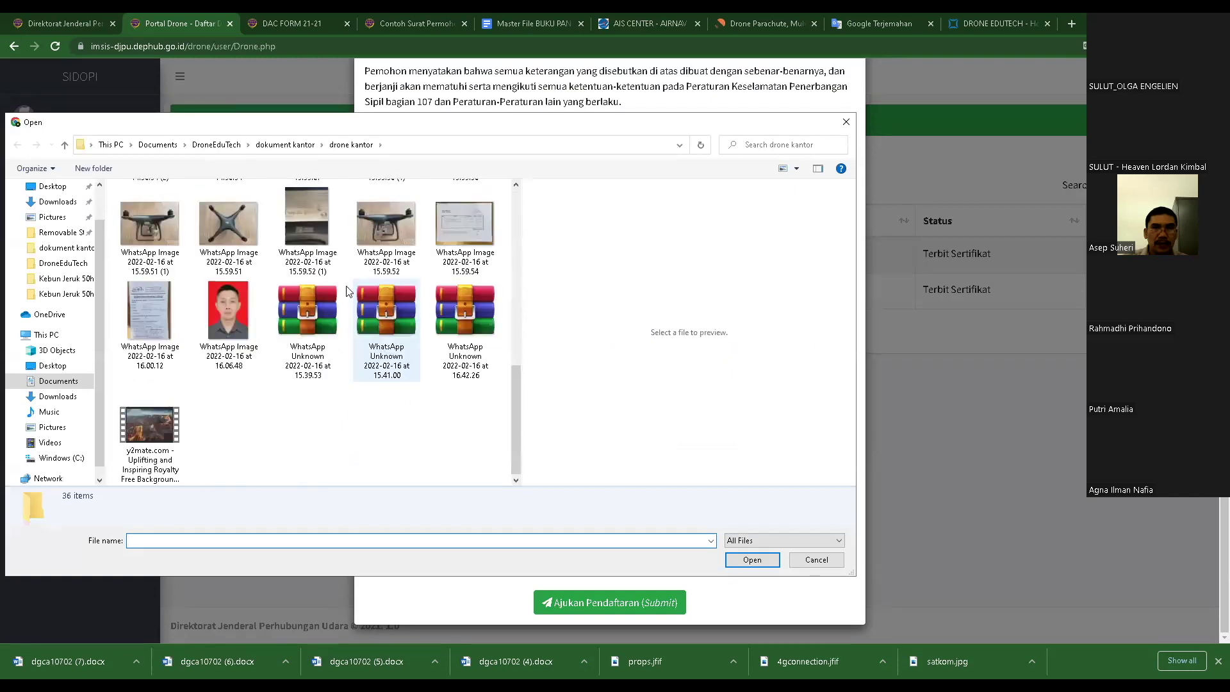
{"action": "left_click", "coordinate": [319, 228]}
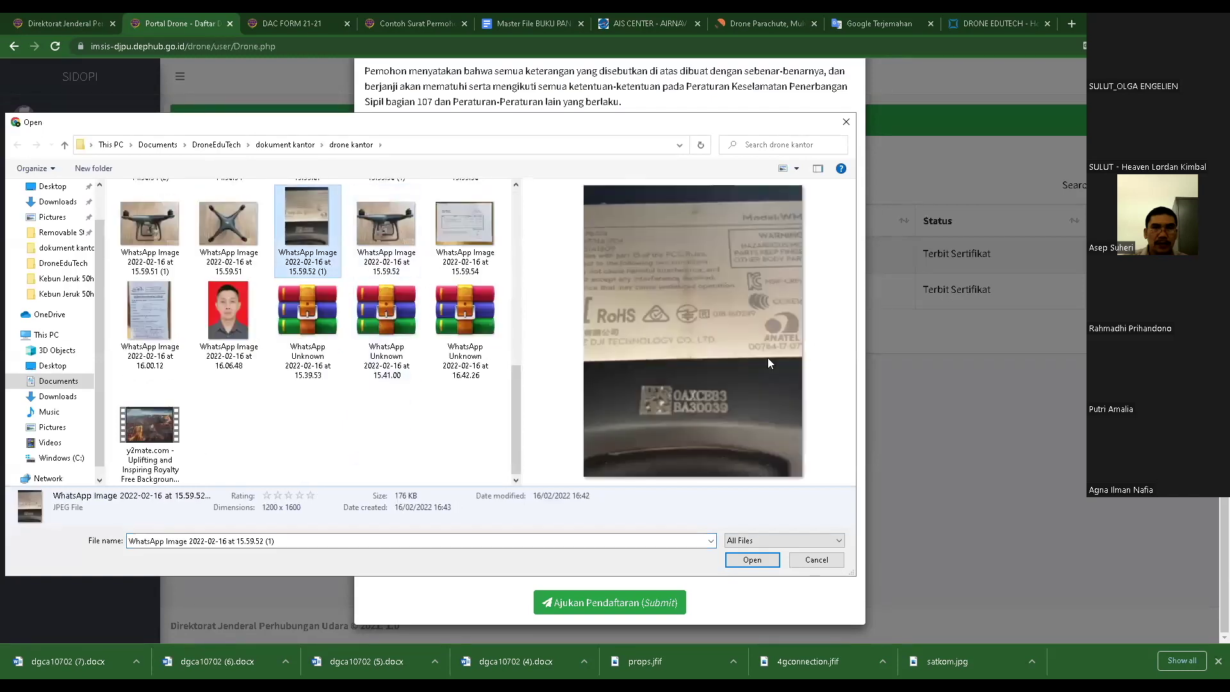
{"action": "left_click", "coordinate": [811, 561]}
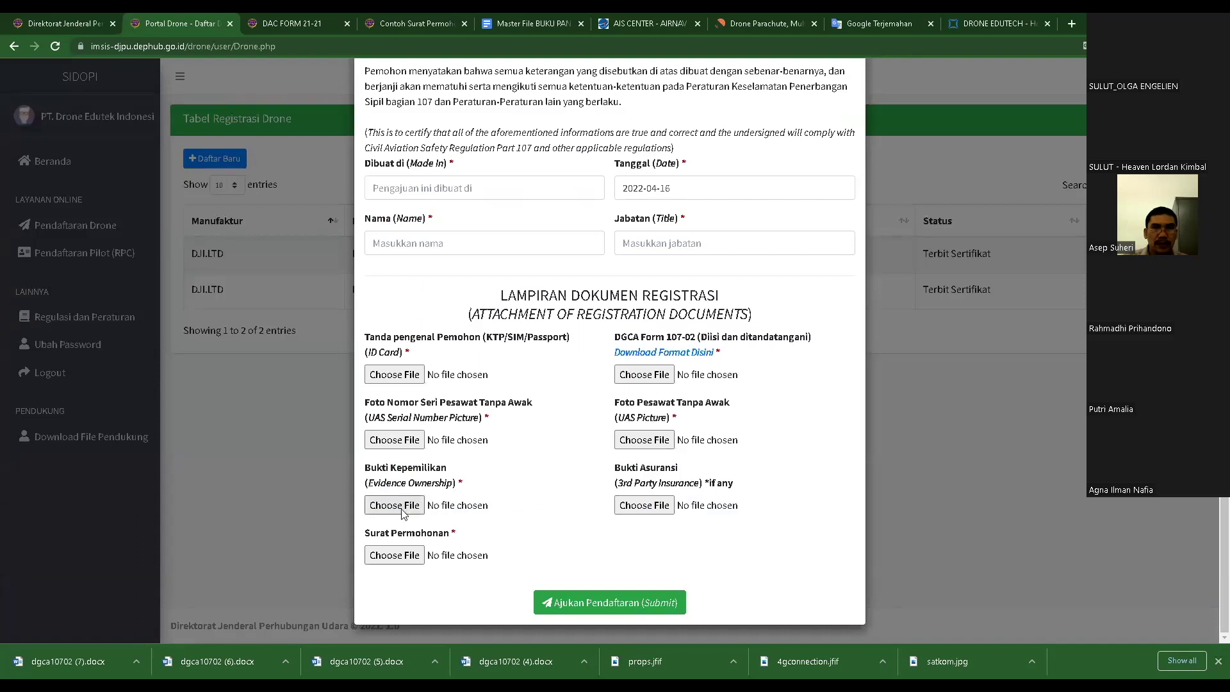
{"action": "left_click", "coordinate": [394, 506]}
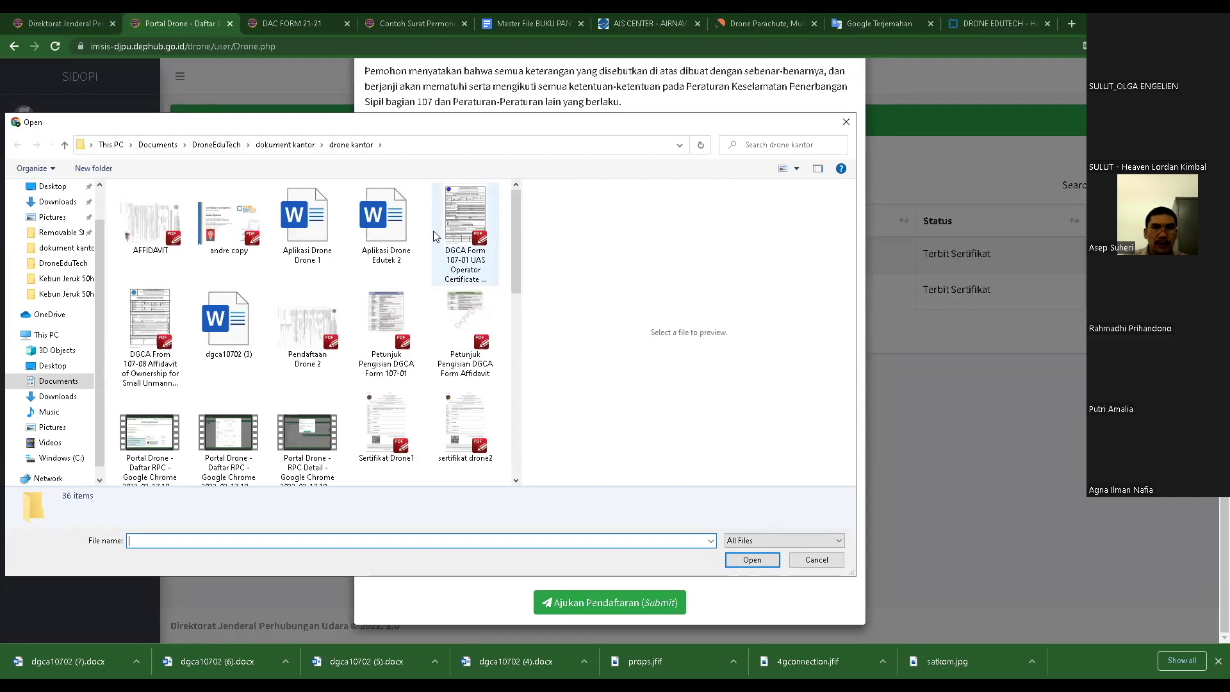
{"action": "left_click", "coordinate": [147, 235]}
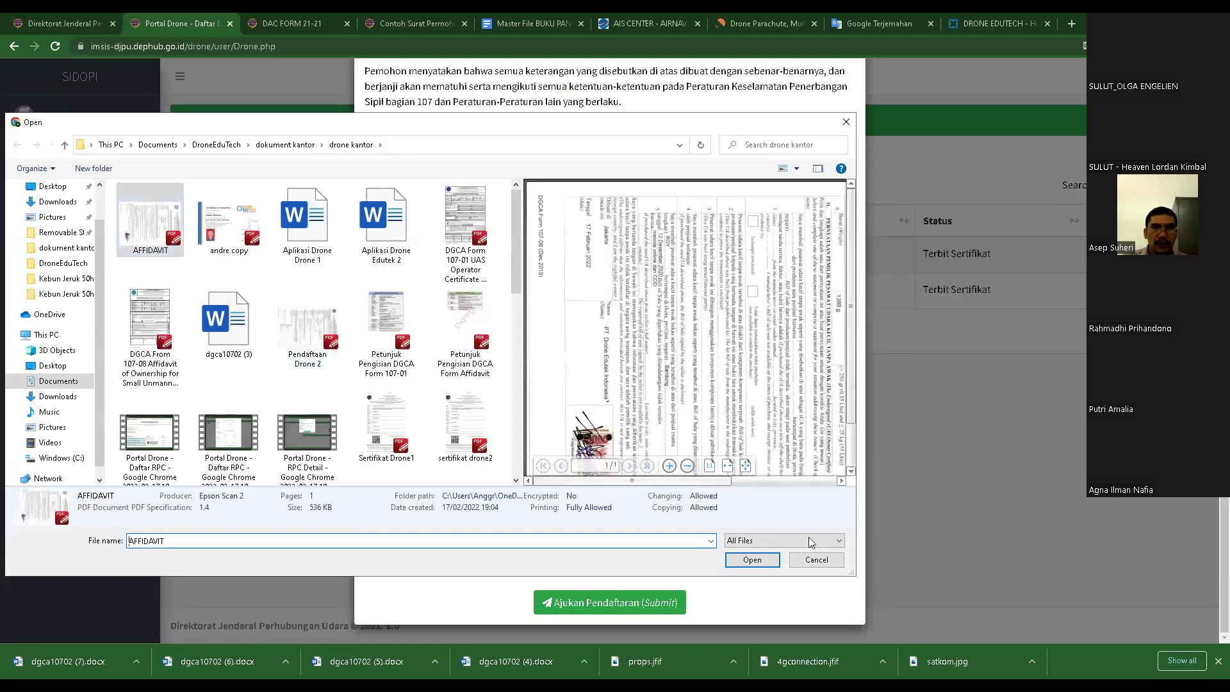
{"action": "left_click", "coordinate": [815, 561]}
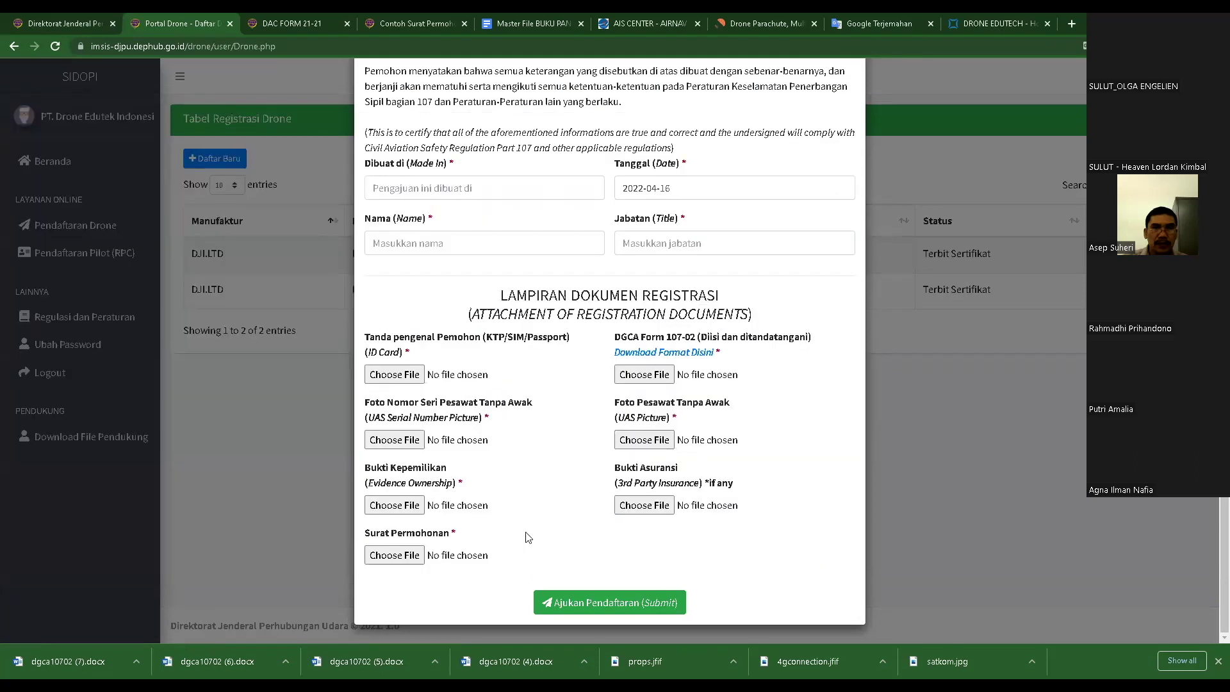
{"action": "left_click", "coordinate": [394, 555]}
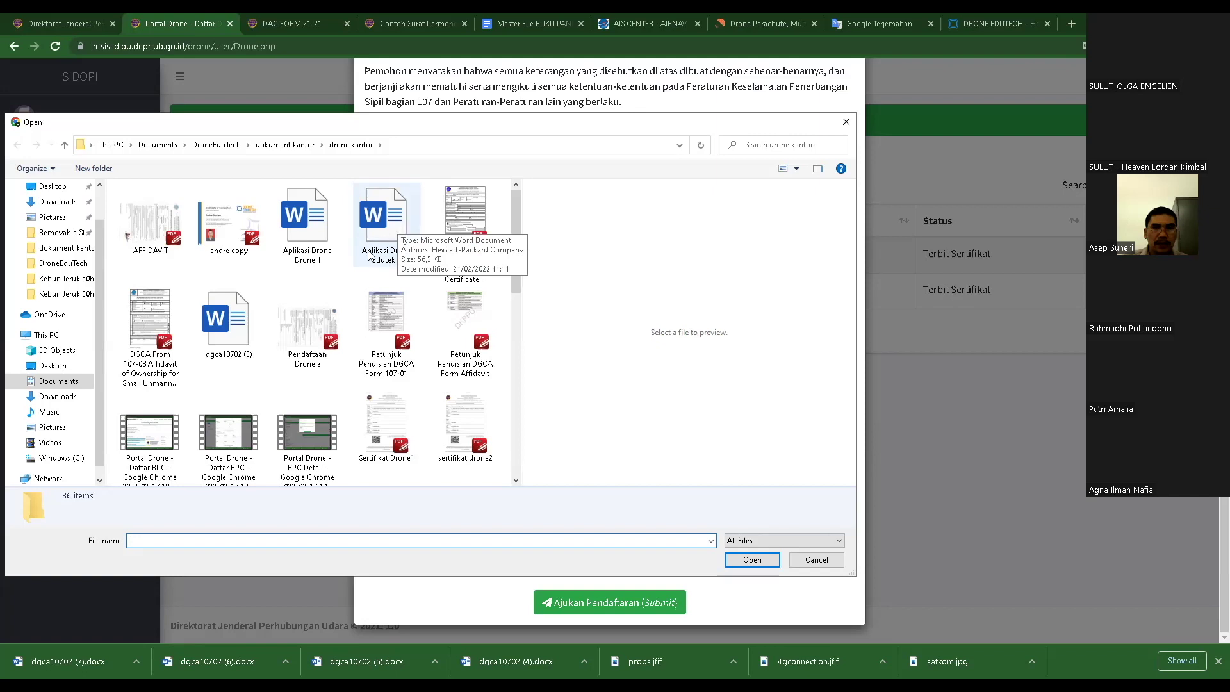
{"action": "left_click", "coordinate": [816, 559]}
{"action": "key", "text": "Escape"}
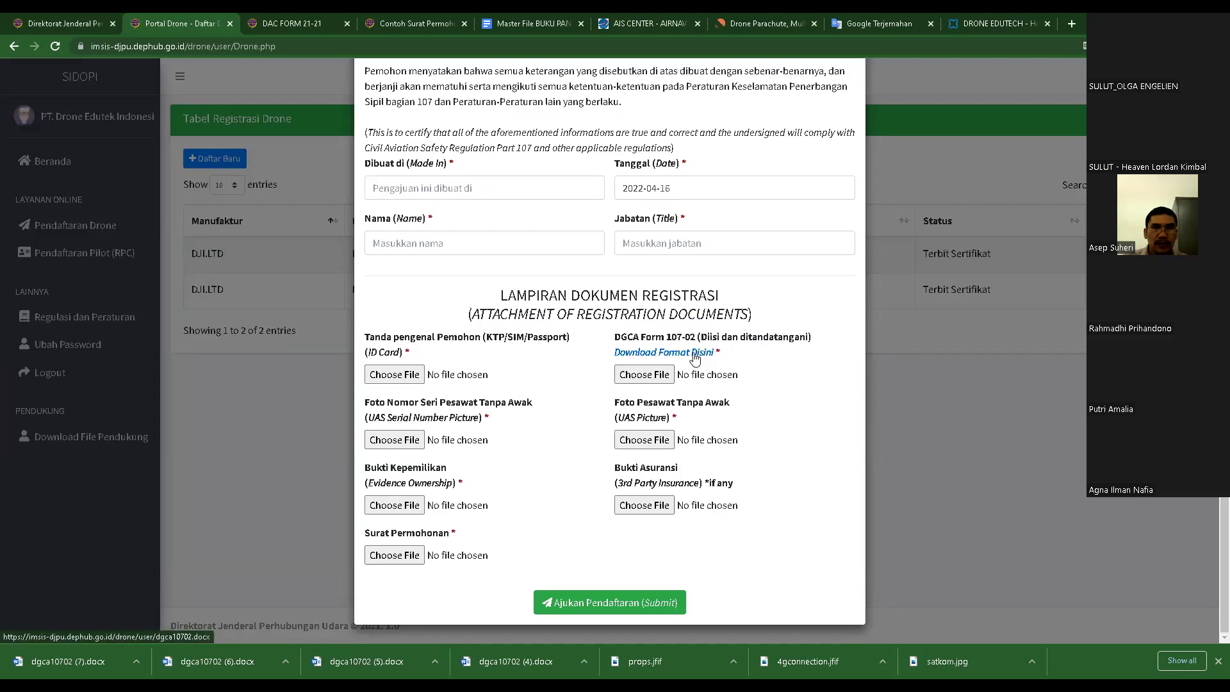
- Open and cancel the DGCA Form 107-02 and drone photo pickers, previewing the 15.59.50 and 15.59.51 photos
{"action": "left_click", "coordinate": [645, 375]}
{"action": "left_click", "coordinate": [814, 562]}
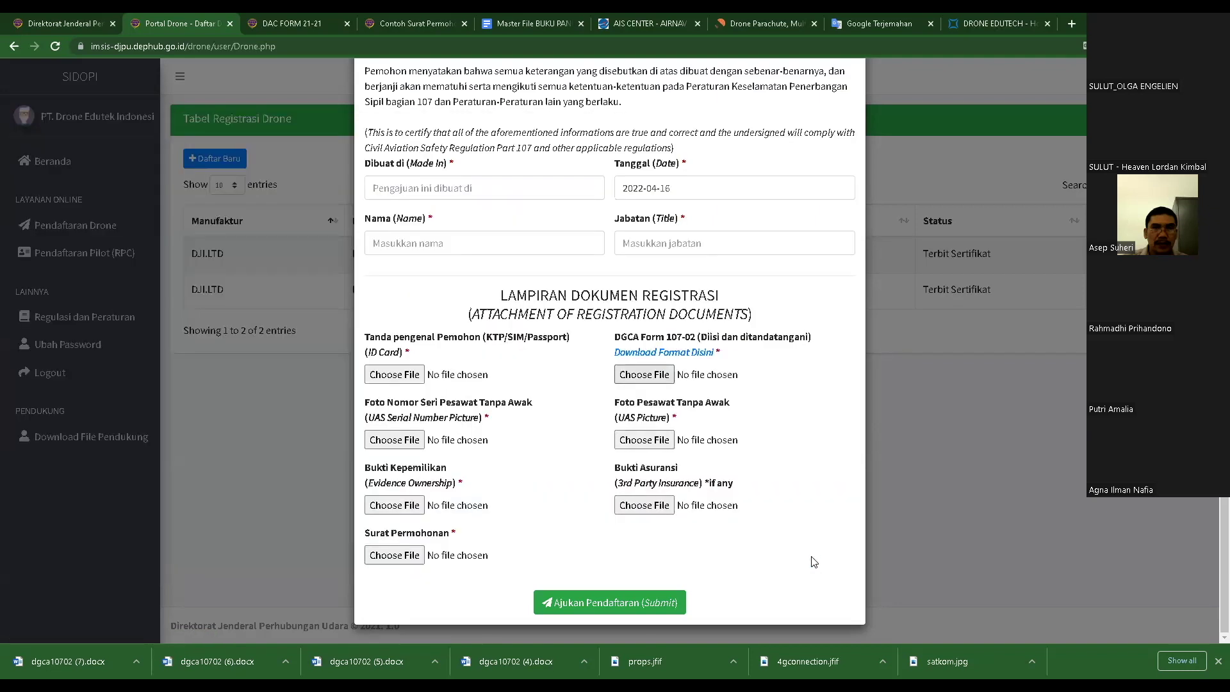
{"action": "left_click", "coordinate": [655, 377]}
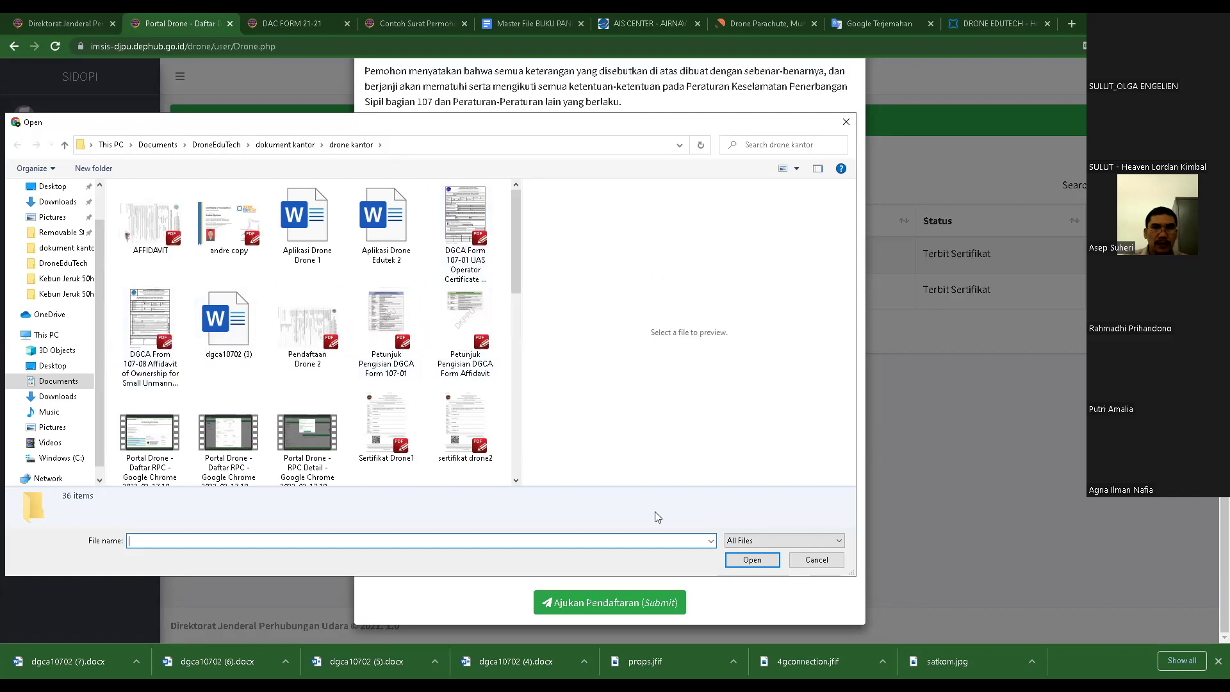
{"action": "left_click", "coordinate": [824, 561]}
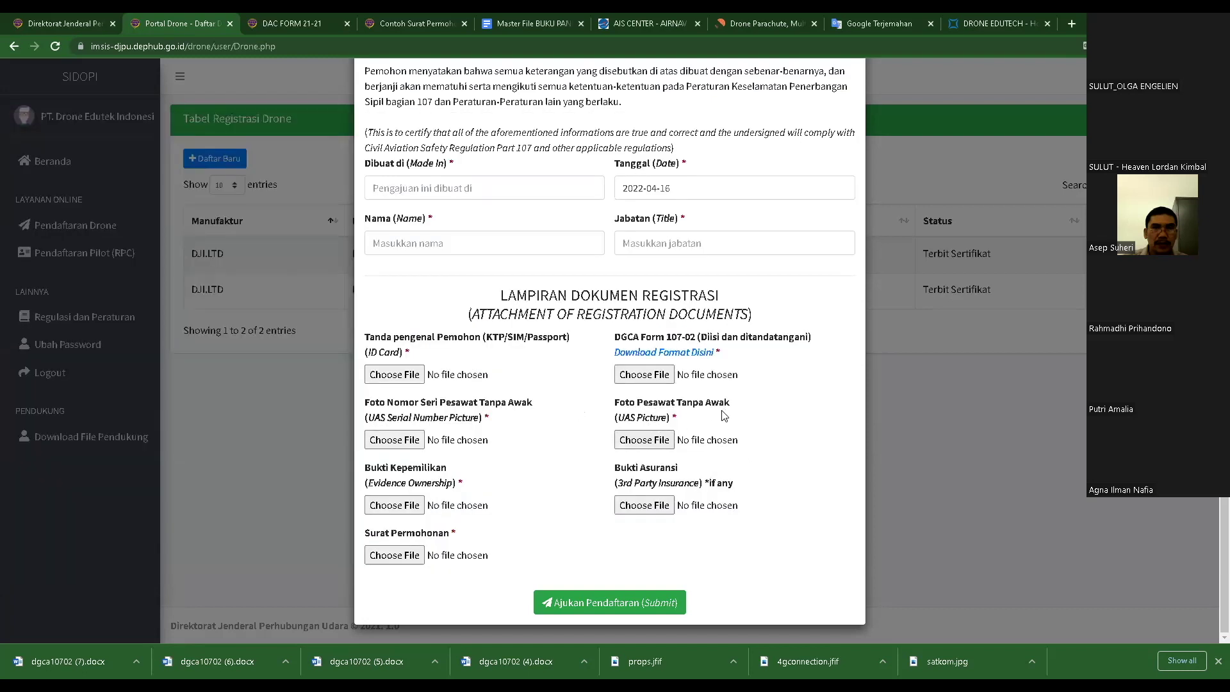
{"action": "left_click", "coordinate": [643, 442]}
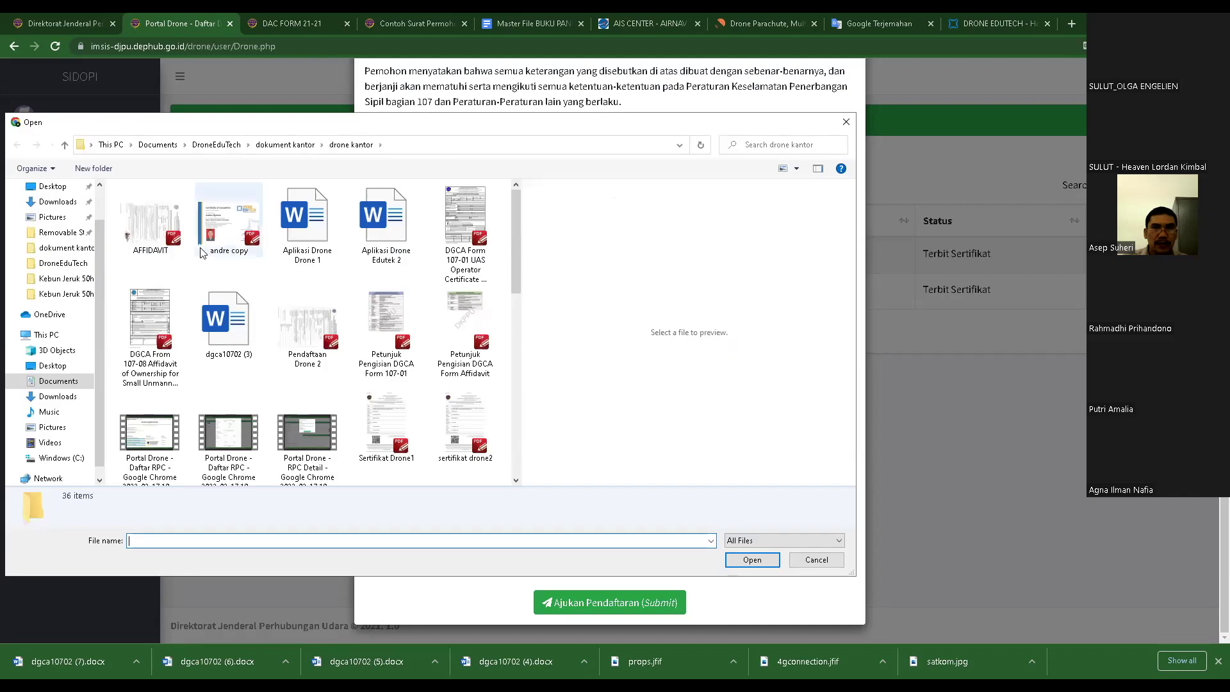
{"action": "scroll", "coordinate": [180, 310], "scroll_direction": "down", "scroll_amount": 5}
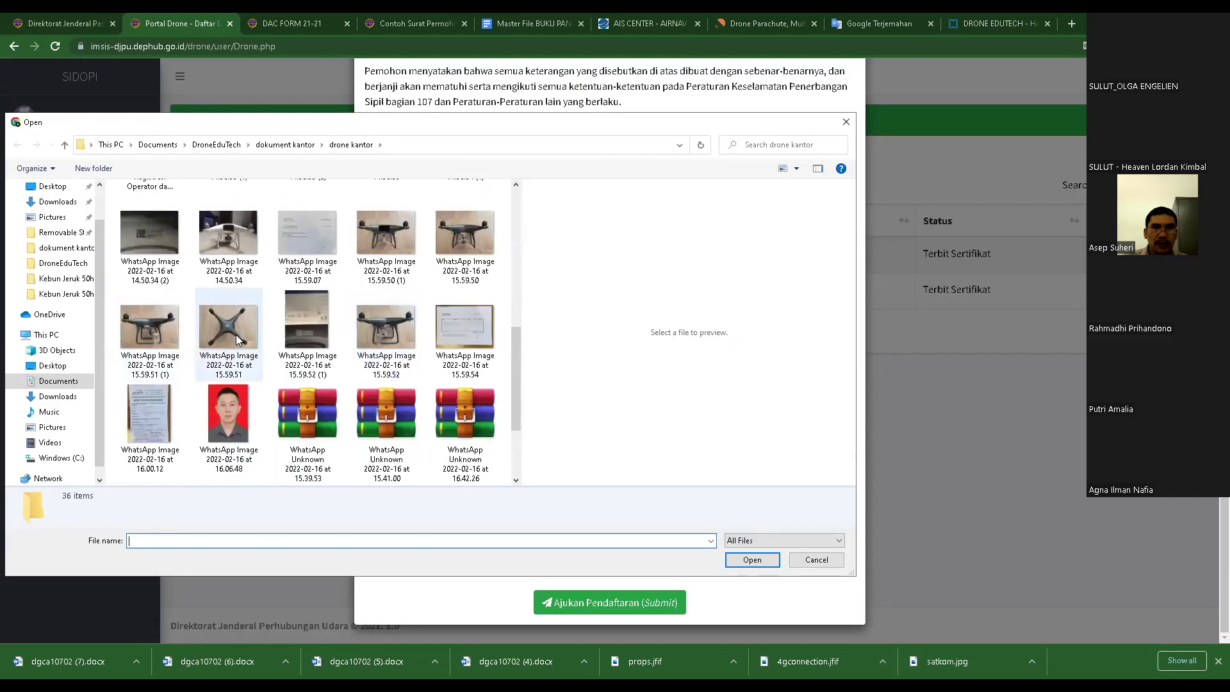
{"action": "left_click", "coordinate": [487, 238]}
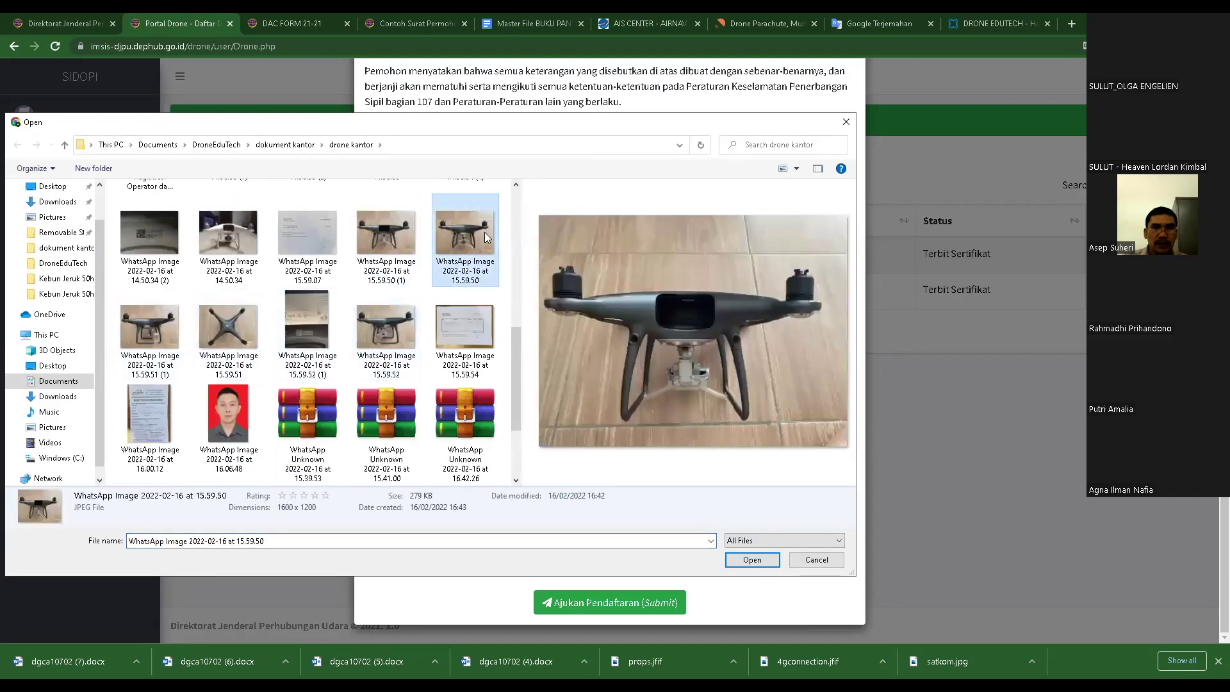
{"action": "left_click", "coordinate": [232, 339]}
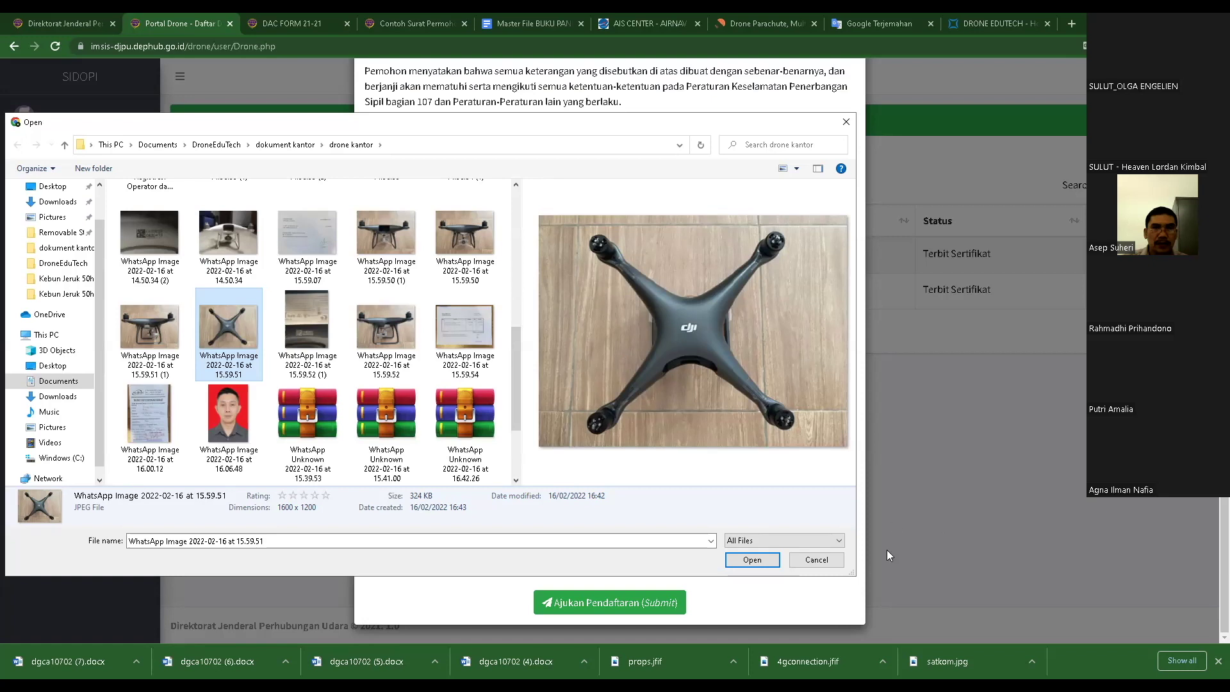
{"action": "left_click", "coordinate": [816, 560]}
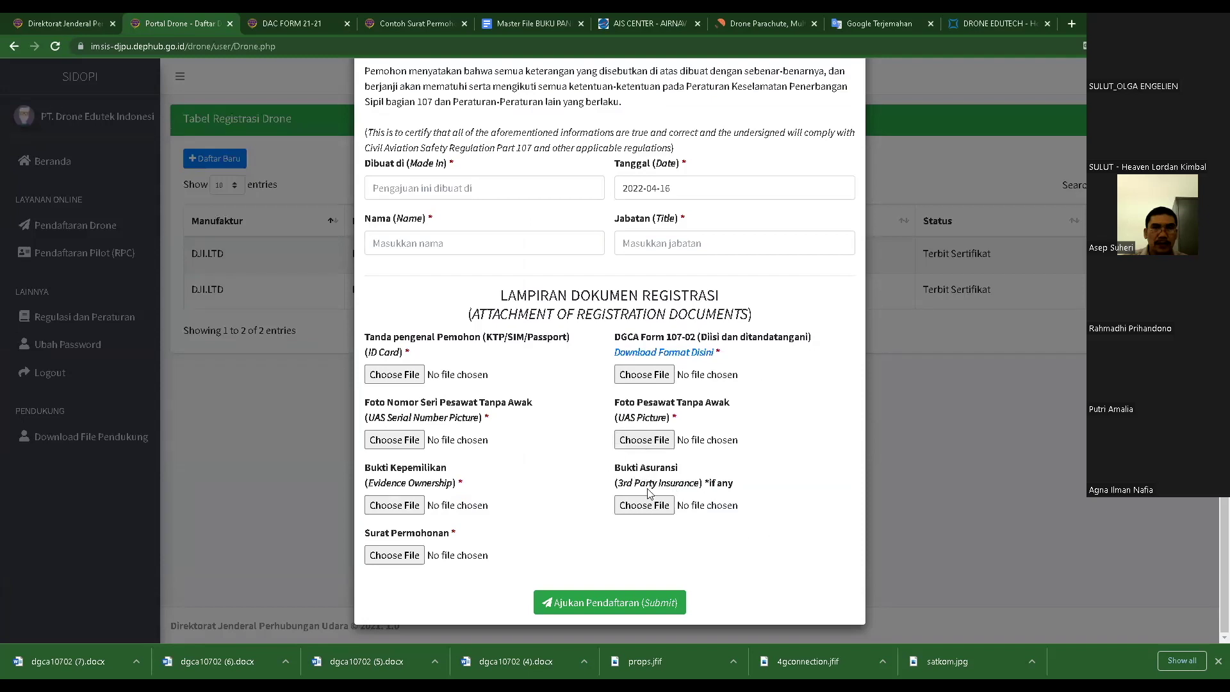
{"action": "left_click_drag", "start_coordinate": [737, 486], "coordinate": [707, 489]}
{"action": "left_click", "coordinate": [776, 485]}
{"action": "double_click", "coordinate": [729, 485]}
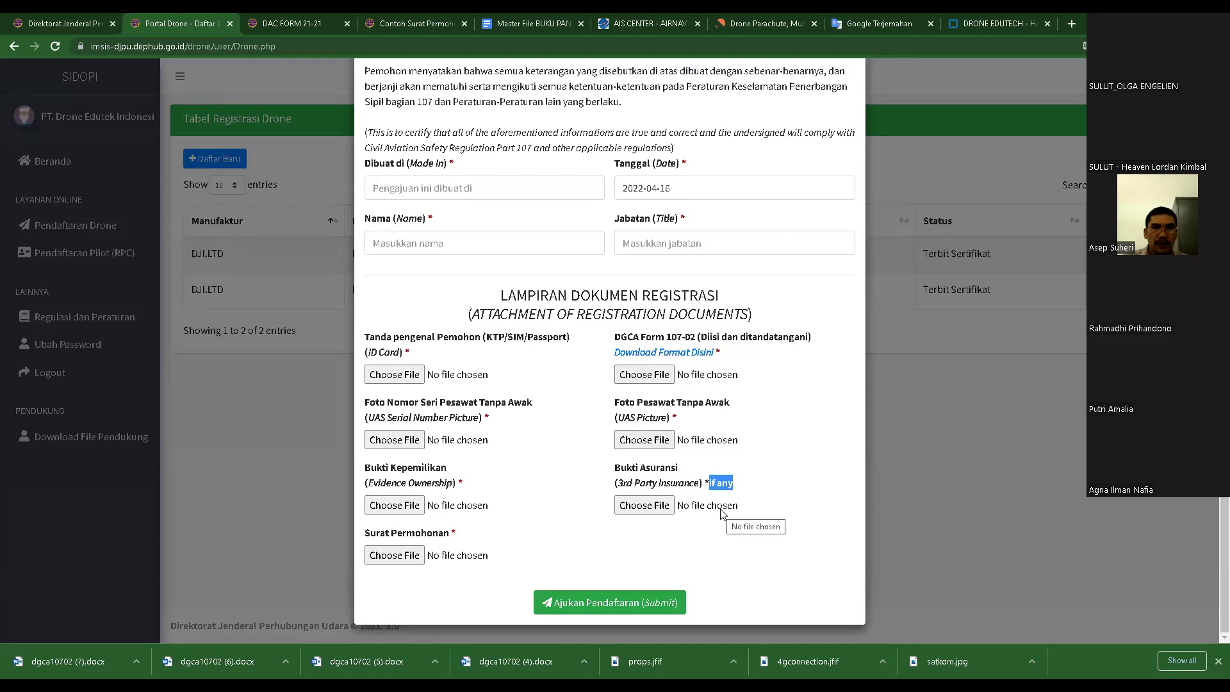
- Skip the third-party insurance file, submit with Ajukan Pendaftaran, and view the certified drone's detail page
{"action": "left_click", "coordinate": [645, 506]}
{"action": "left_click", "coordinate": [826, 566]}
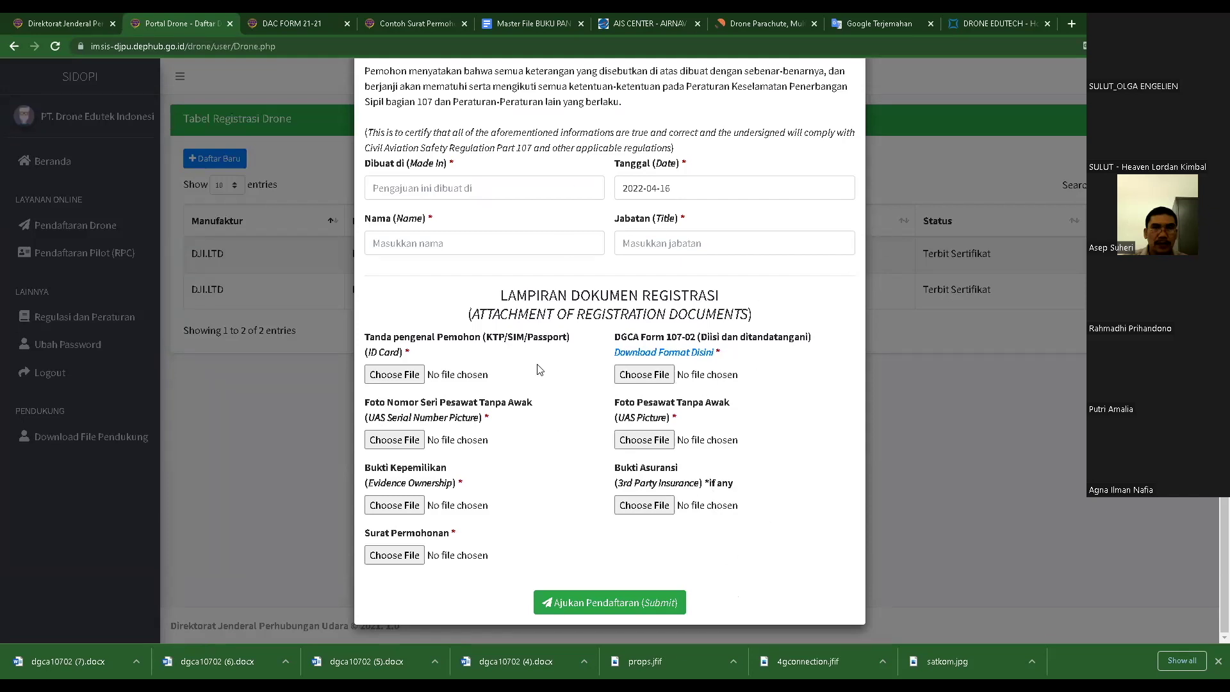
{"action": "left_click", "coordinate": [566, 605]}
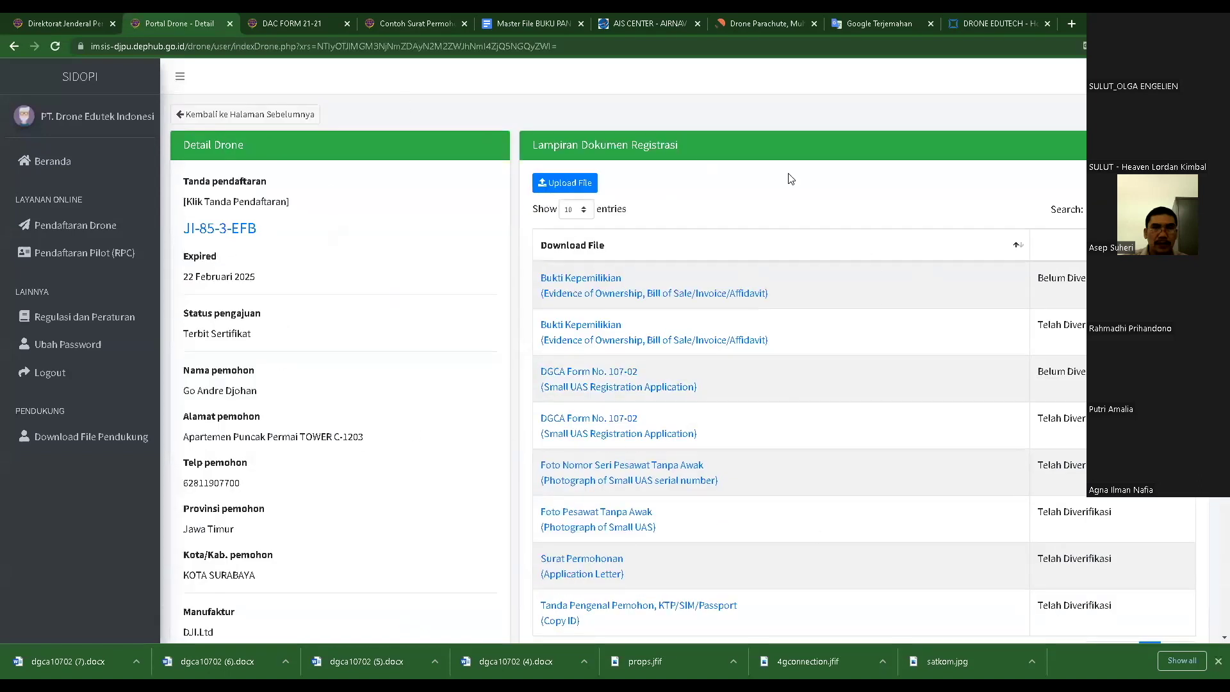
{"action": "scroll", "coordinate": [665, 208], "scroll_direction": "down", "scroll_amount": 2}
{"action": "scroll", "coordinate": [645, 239], "scroll_direction": "up", "scroll_amount": 1}
{"action": "scroll", "coordinate": [645, 239], "scroll_direction": "down", "scroll_amount": 3}
{"action": "scroll", "coordinate": [641, 269], "scroll_direction": "up", "scroll_amount": 3}
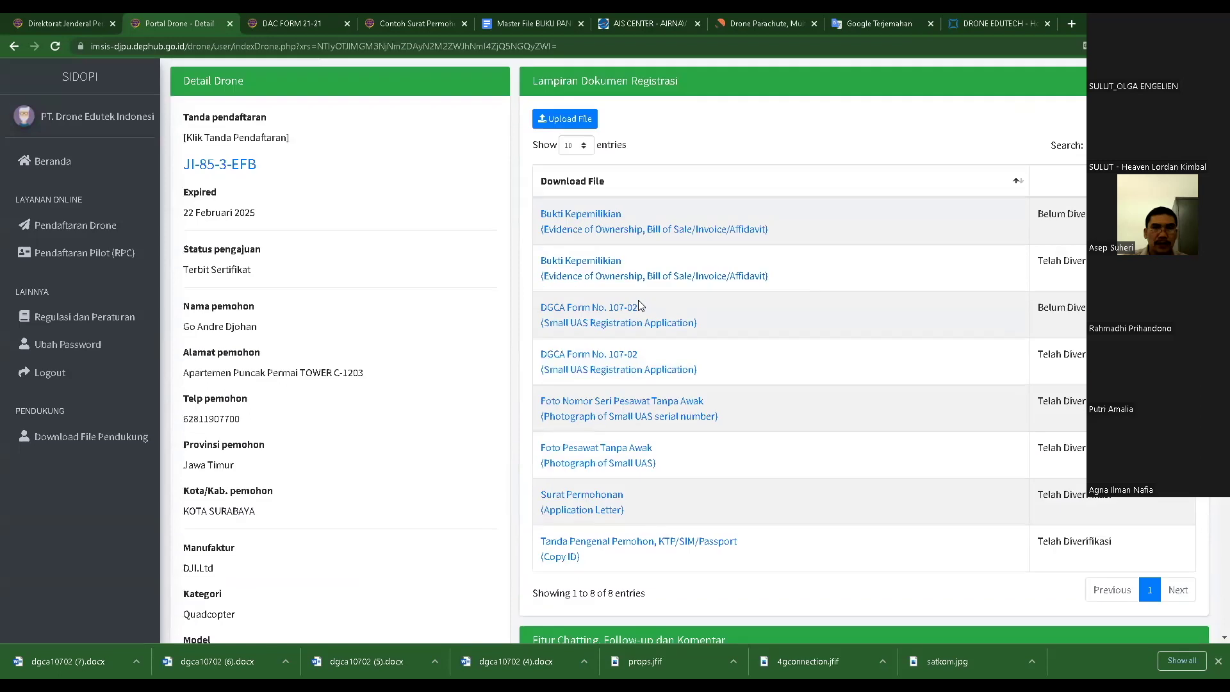
{"action": "scroll", "coordinate": [431, 292], "scroll_direction": "down", "scroll_amount": 1}
{"action": "scroll", "coordinate": [431, 292], "scroll_direction": "up", "scroll_amount": 1}
{"action": "scroll", "coordinate": [574, 319], "scroll_direction": "up", "scroll_amount": 1}
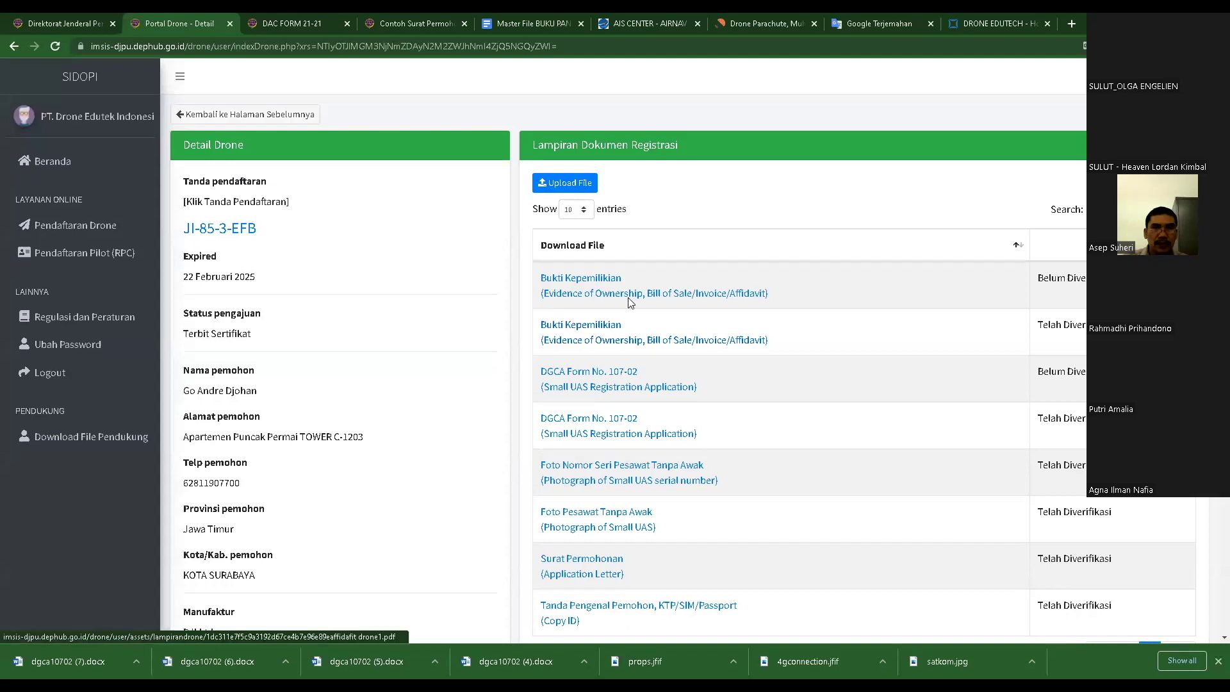
- Try uploading a Surat Permohonan (Application Letter) attachment, cancelling the file choice and closing the form
{"action": "left_click", "coordinate": [578, 186]}
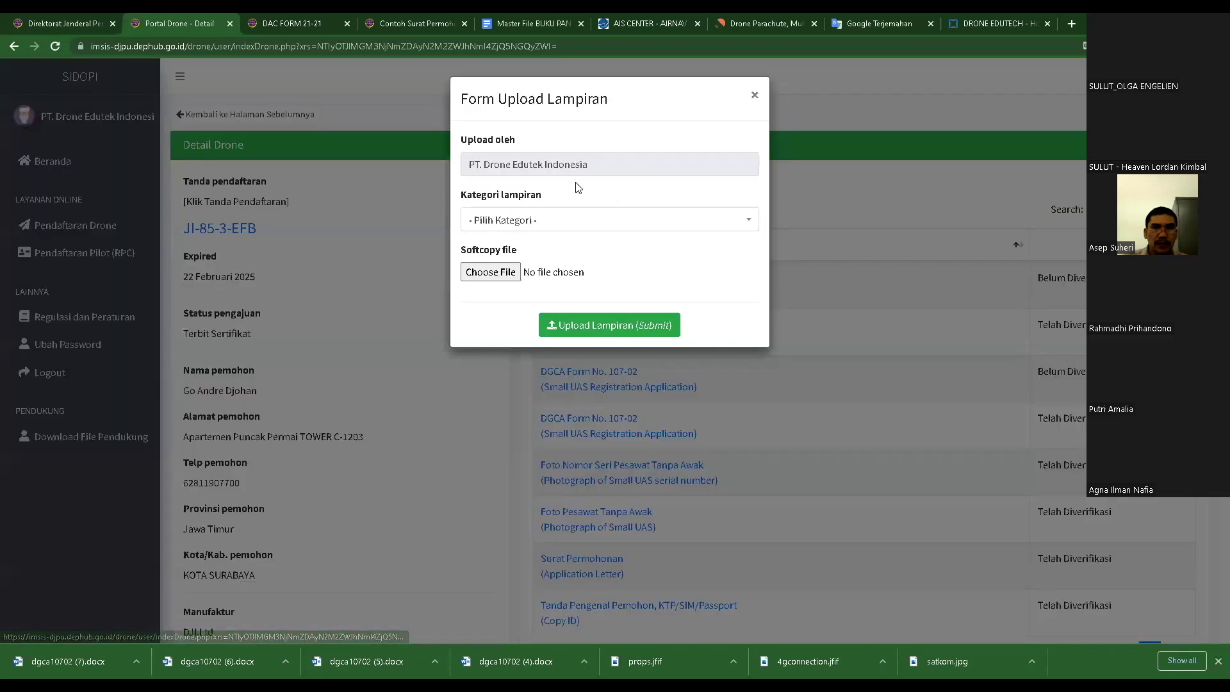
{"action": "left_click", "coordinate": [585, 228]}
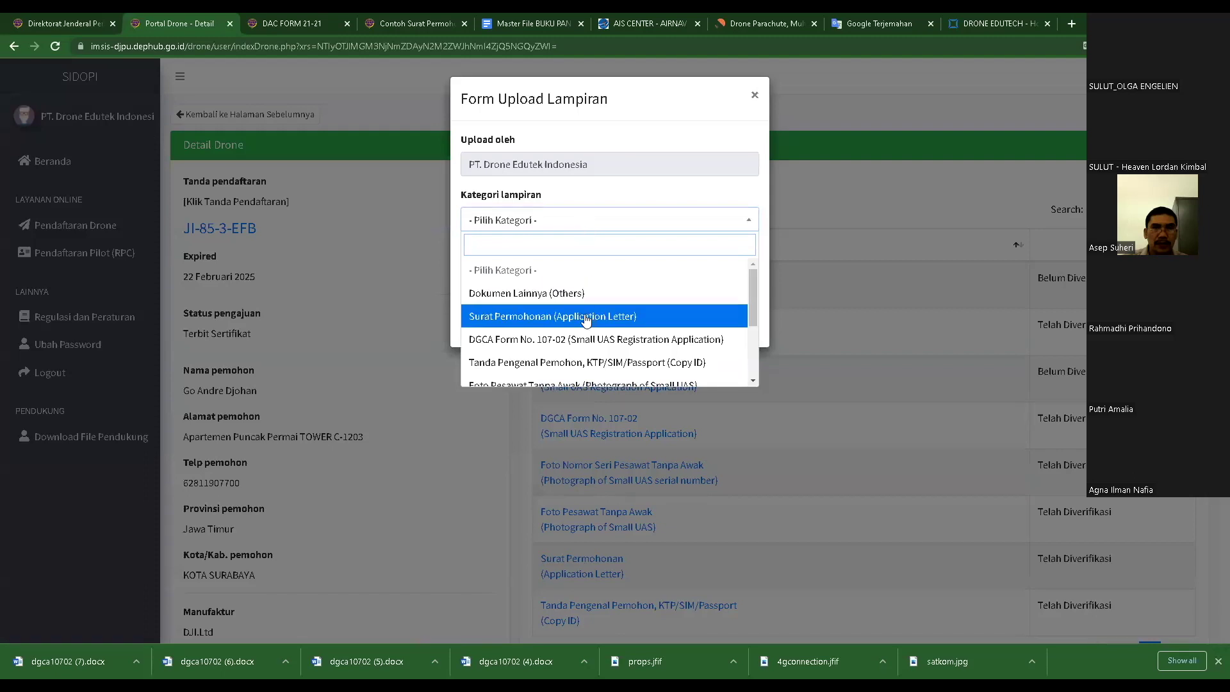
{"action": "left_click", "coordinate": [513, 317]}
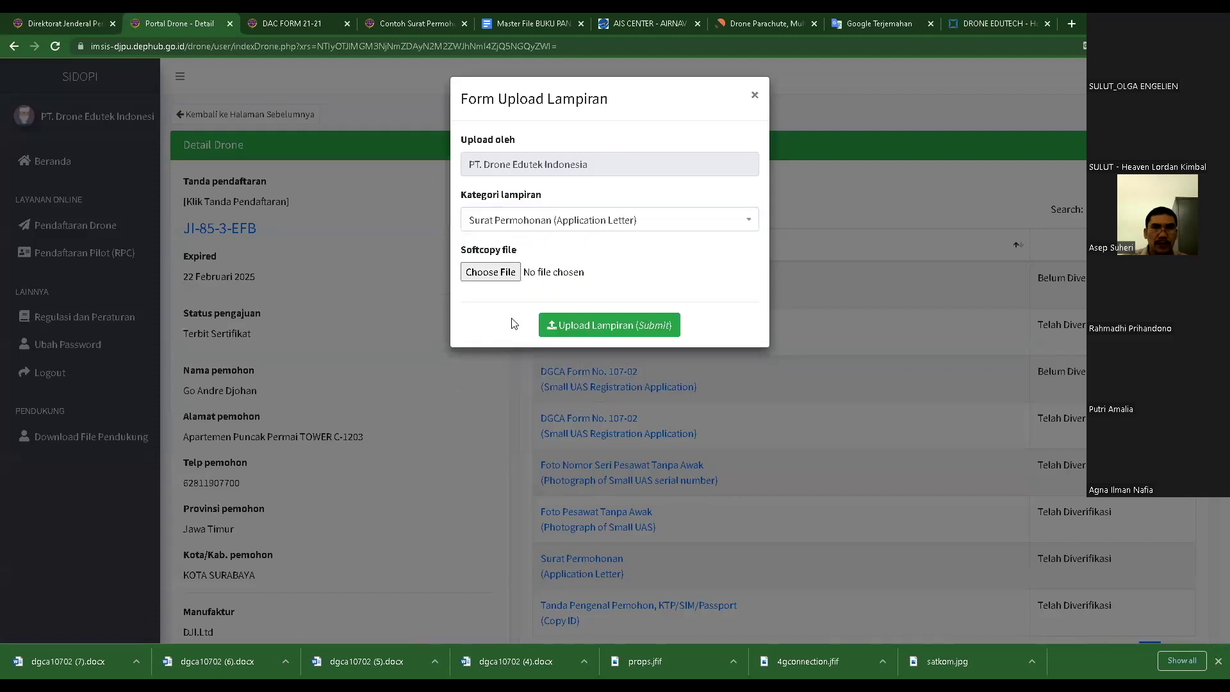
{"action": "left_click", "coordinate": [490, 271]}
{"action": "left_click", "coordinate": [825, 561]}
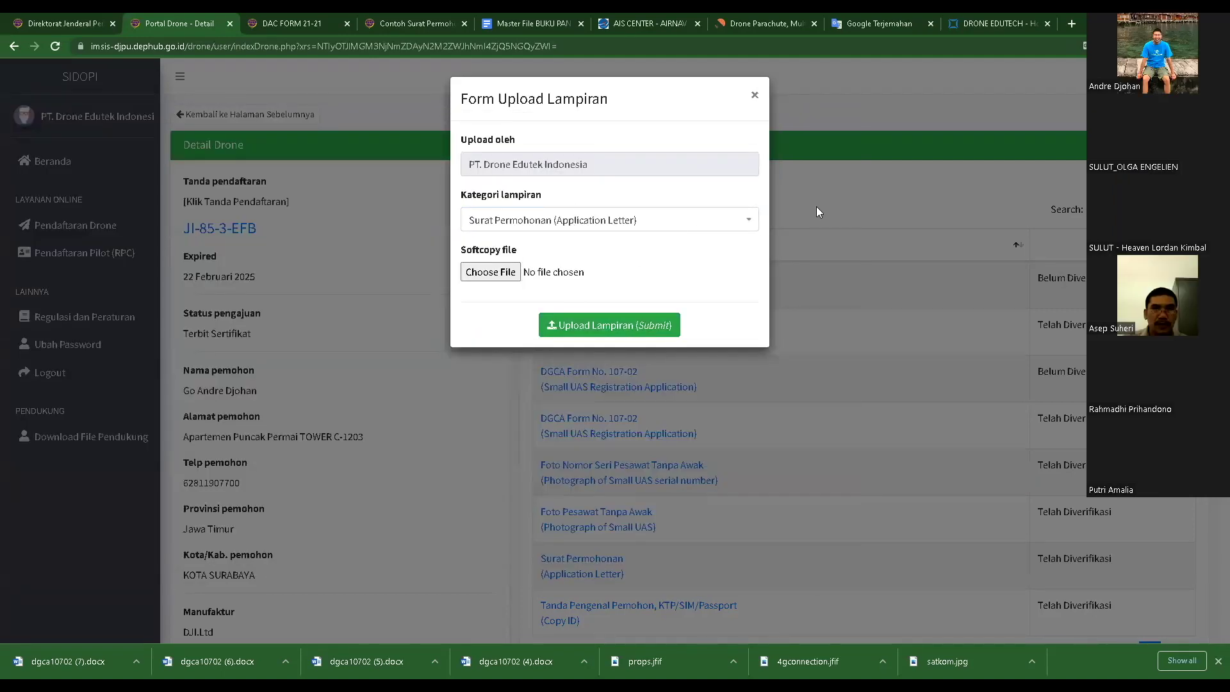
{"action": "left_click", "coordinate": [855, 180]}
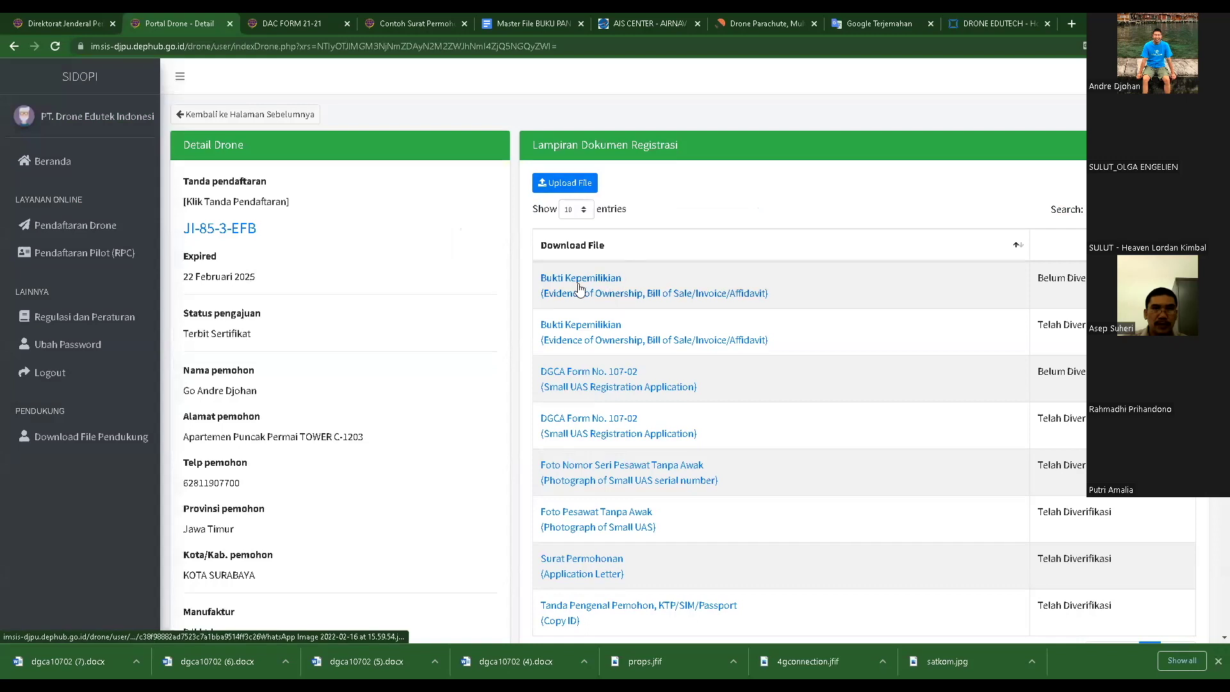
- Set up a DGCA Form No. 107-02 attachment upload without choosing a file
{"action": "left_click", "coordinate": [567, 182]}
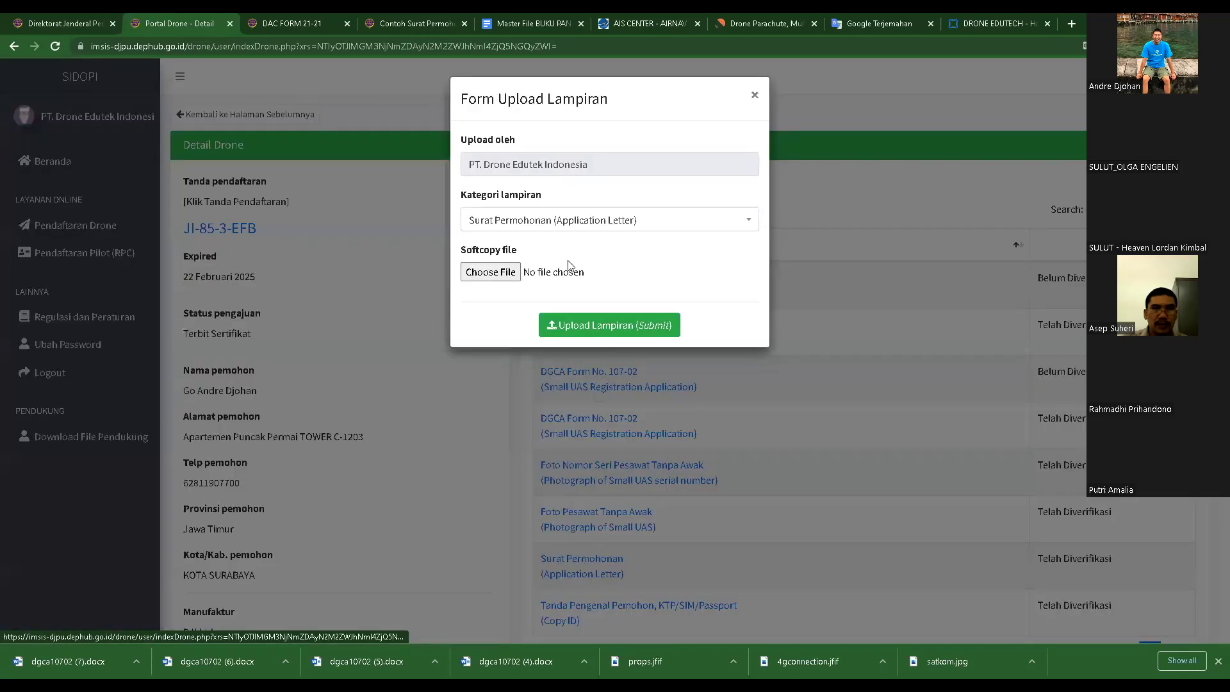
{"action": "left_click", "coordinate": [567, 228]}
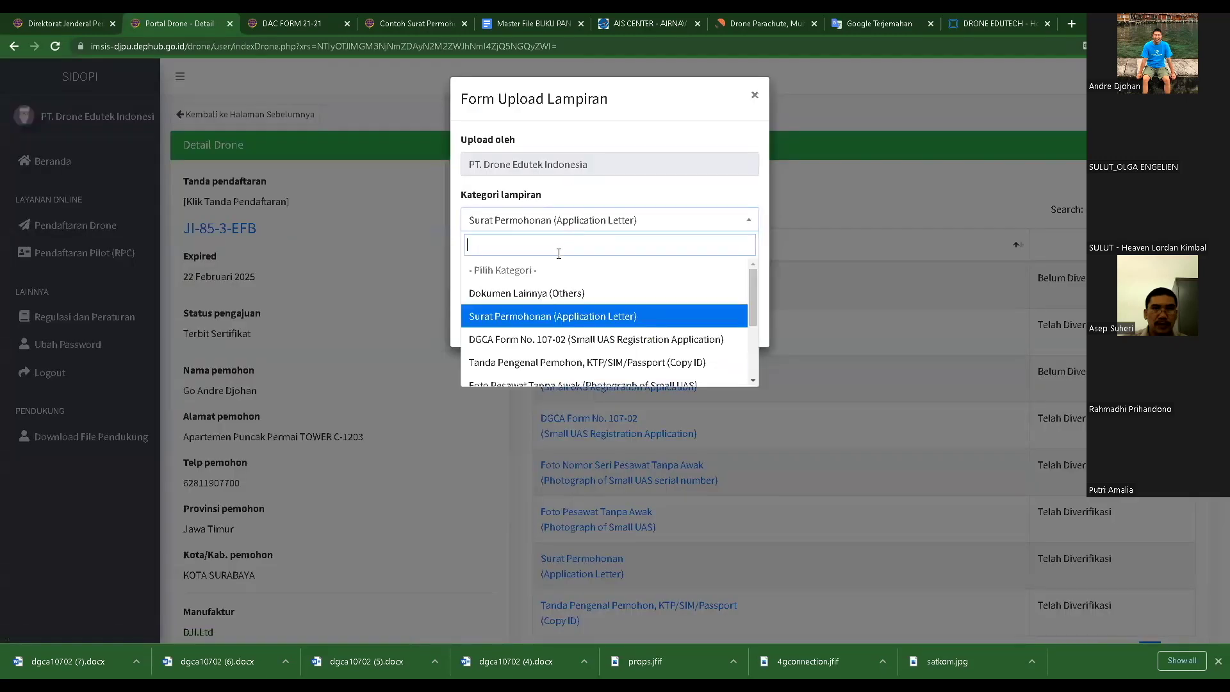
{"action": "left_click", "coordinate": [524, 345]}
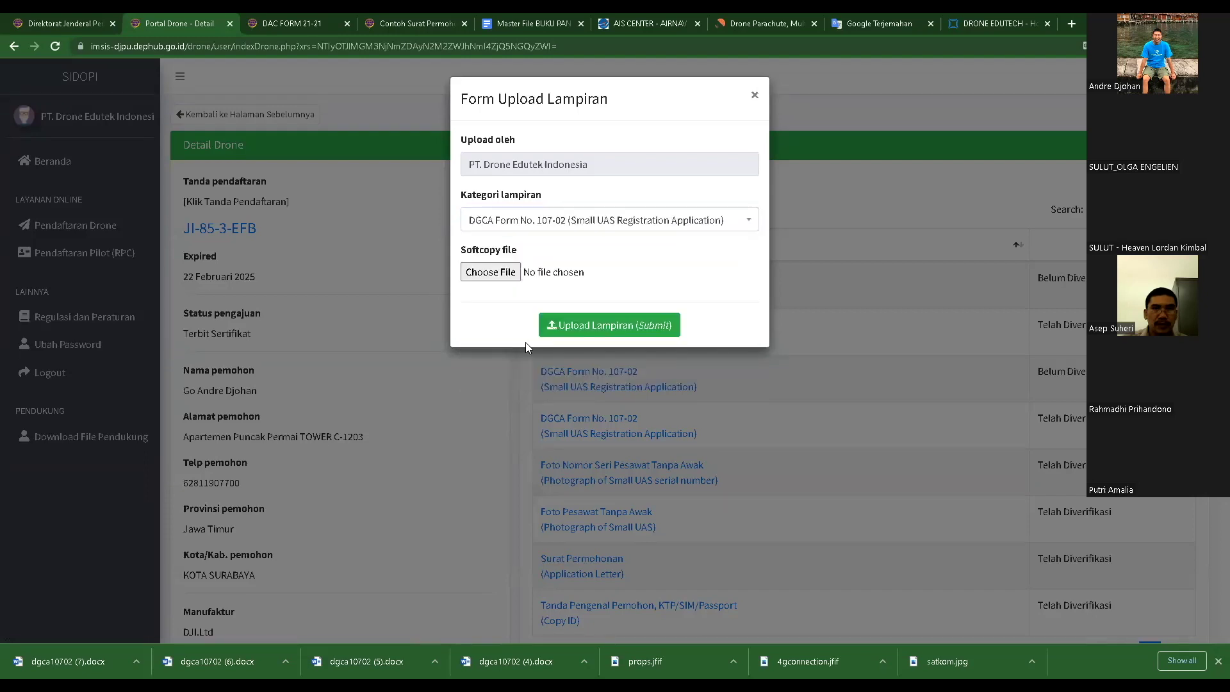
{"action": "left_click", "coordinate": [490, 272]}
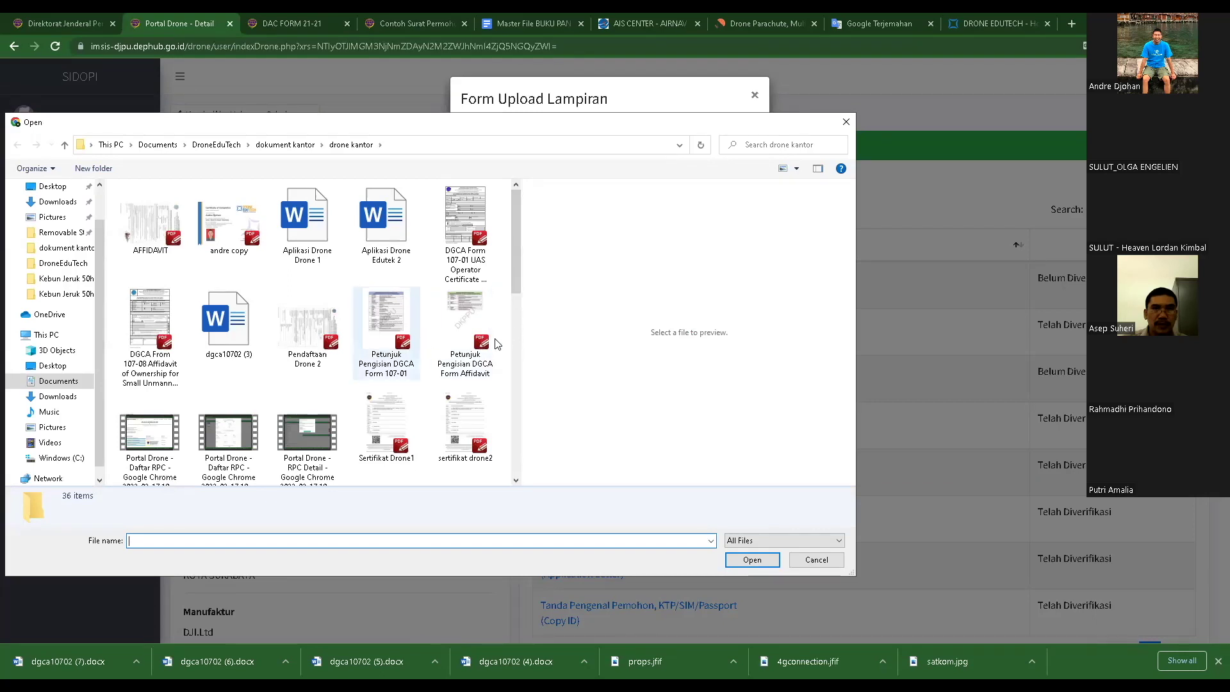
{"action": "scroll", "coordinate": [510, 254], "scroll_direction": "down", "scroll_amount": 1}
{"action": "left_click_drag", "start_coordinate": [510, 254], "coordinate": [533, 245]}
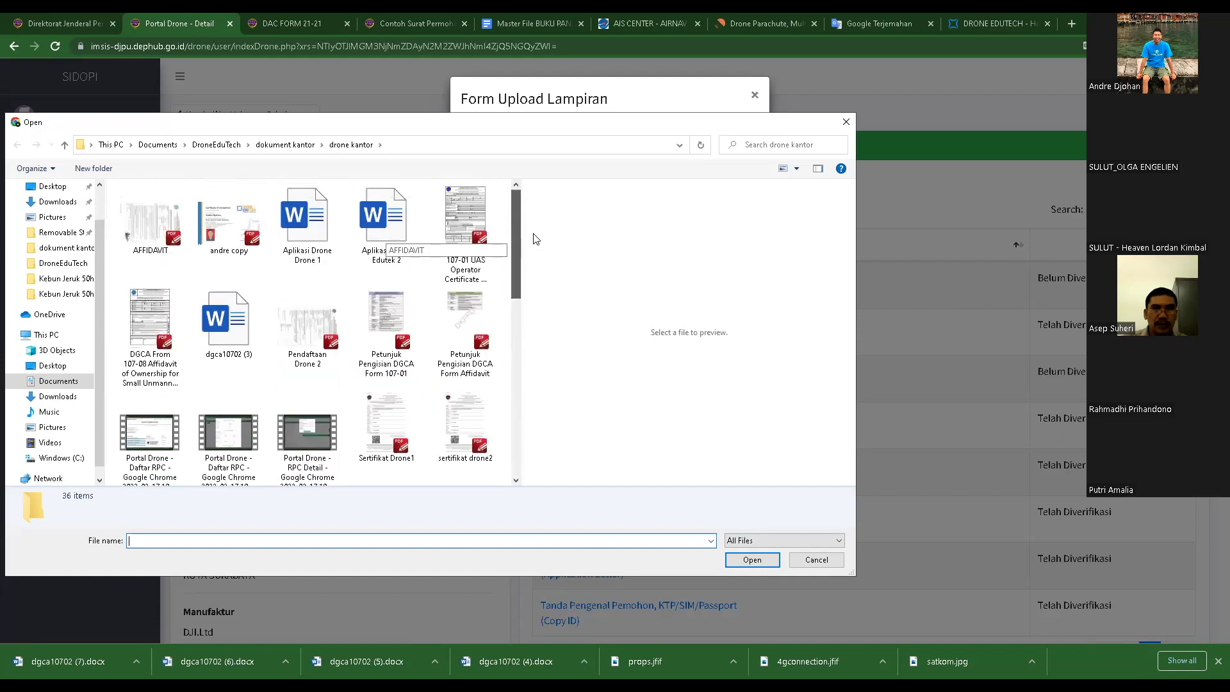
{"action": "left_click", "coordinate": [814, 563]}
{"action": "left_click", "coordinate": [856, 190]}
{"action": "left_click", "coordinate": [577, 184]}
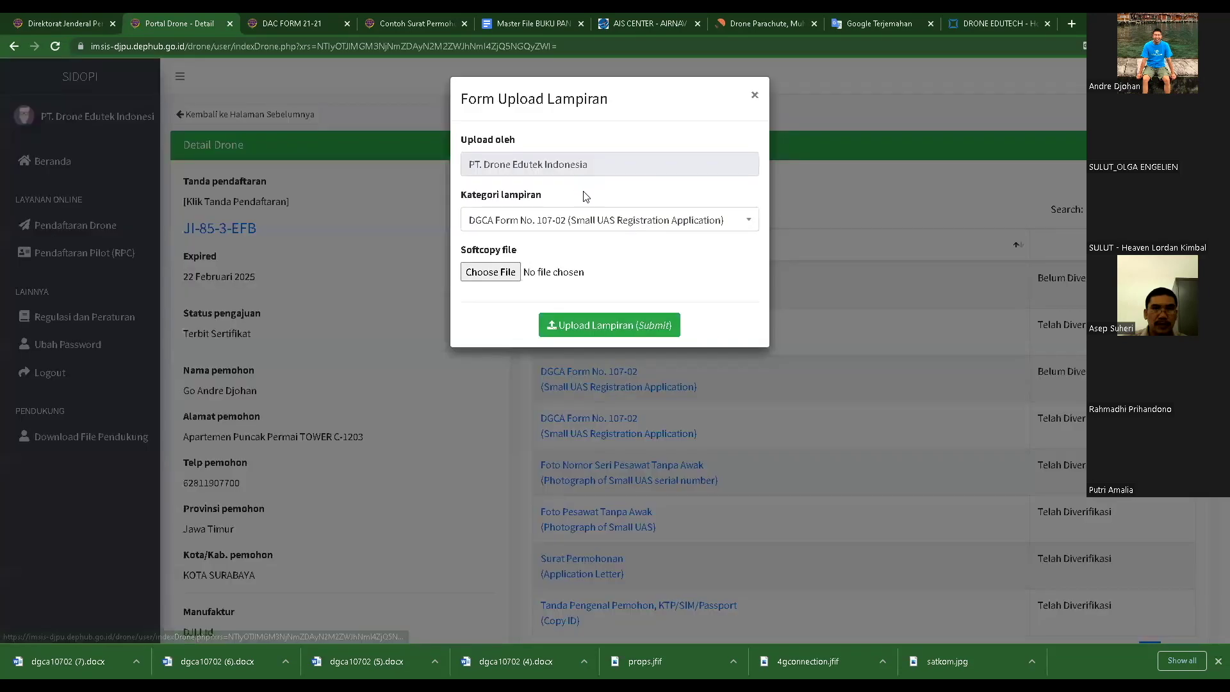
- Try an applicant ID copy attachment, cancelling the file choice and closing the upload form
{"action": "left_click", "coordinate": [571, 223]}
{"action": "scroll", "coordinate": [564, 346], "scroll_direction": "down", "scroll_amount": 1}
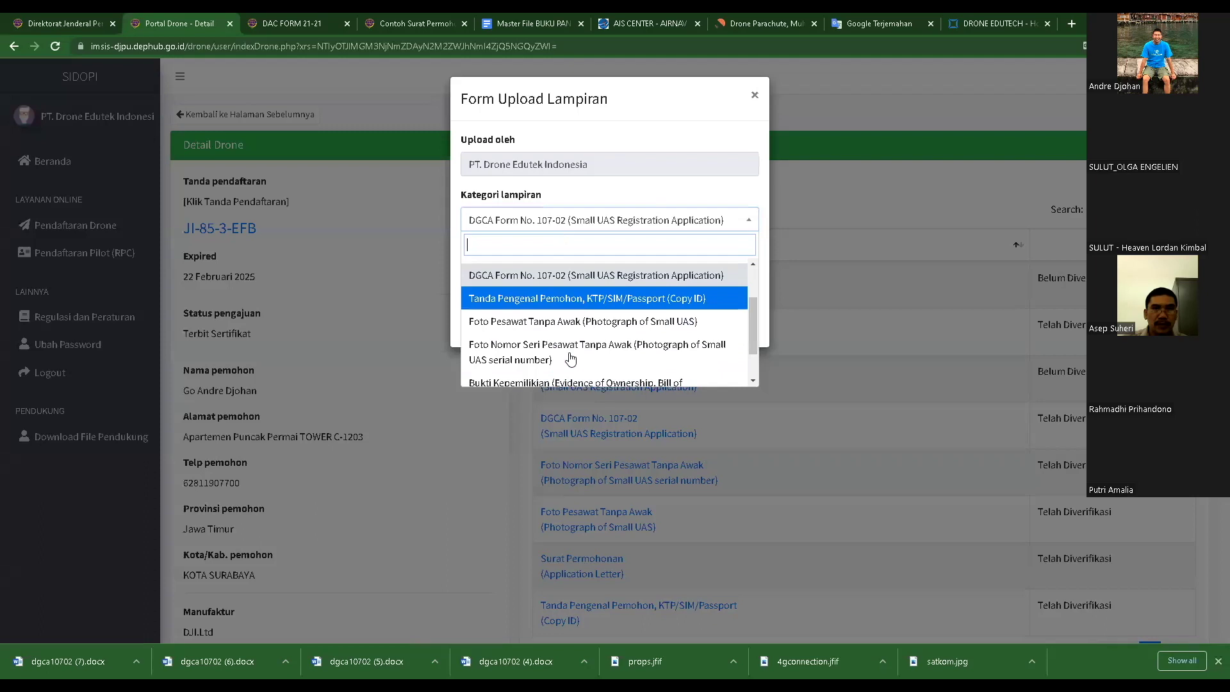
{"action": "left_click", "coordinate": [549, 300]}
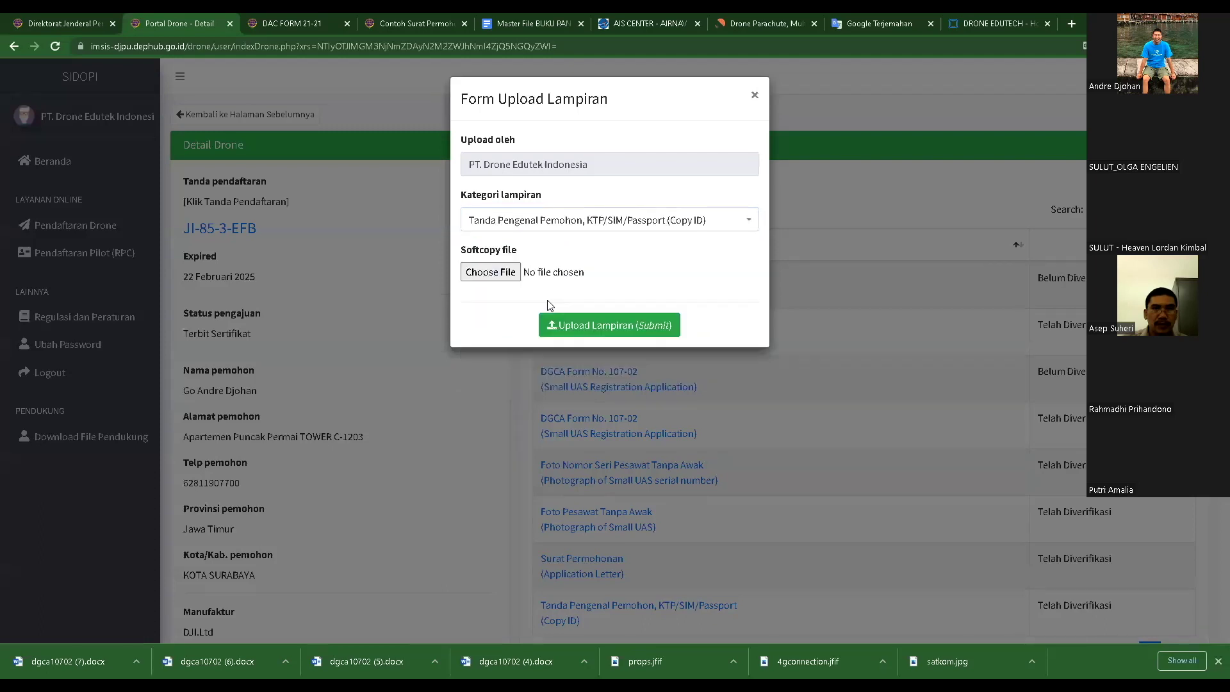
{"action": "left_click", "coordinate": [484, 274]}
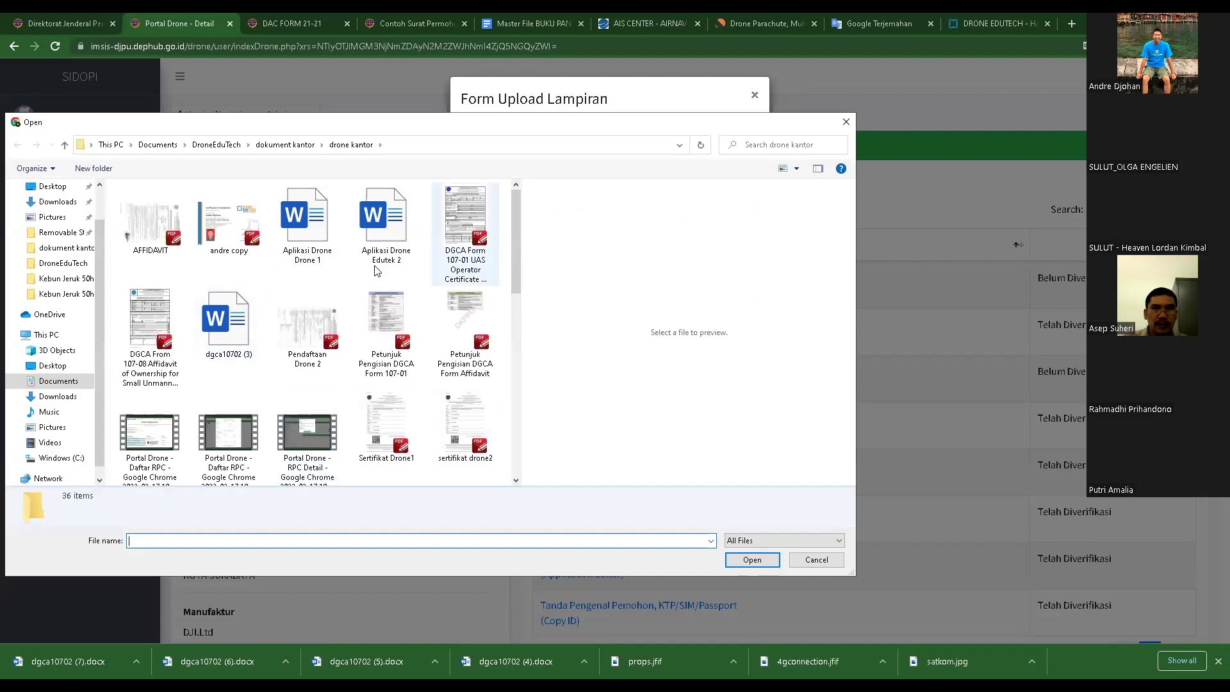
{"action": "left_click", "coordinate": [816, 560]}
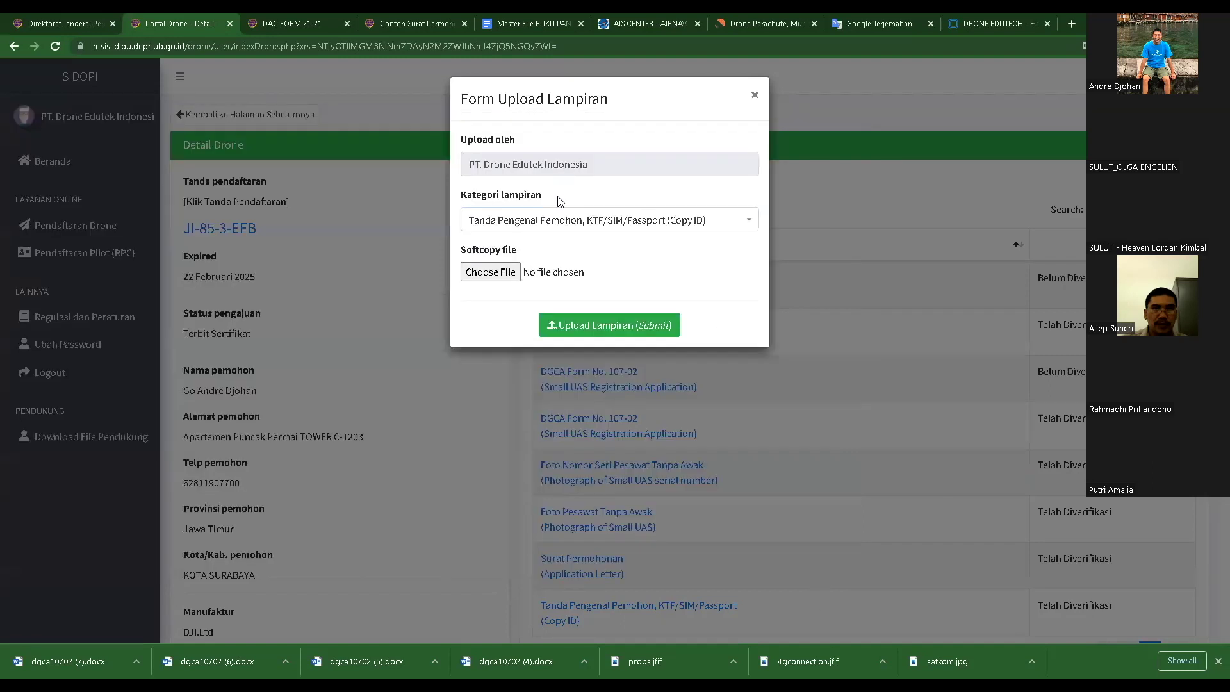
{"action": "left_click", "coordinate": [826, 210]}
- Try a Foto Pesawat Tanpa Awak attachment, previewing the 15.59.51 drone photo, then cancel
{"action": "left_click", "coordinate": [565, 191]}
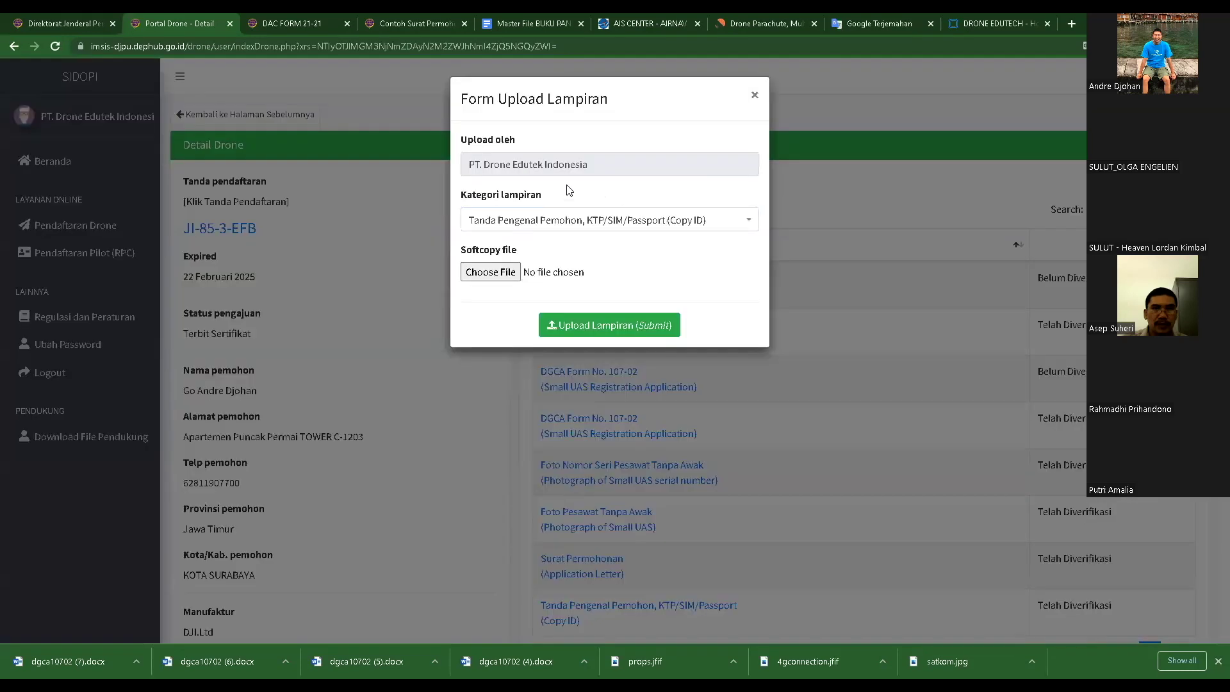
{"action": "left_click", "coordinate": [588, 226]}
{"action": "scroll", "coordinate": [571, 272], "scroll_direction": "down", "scroll_amount": 1}
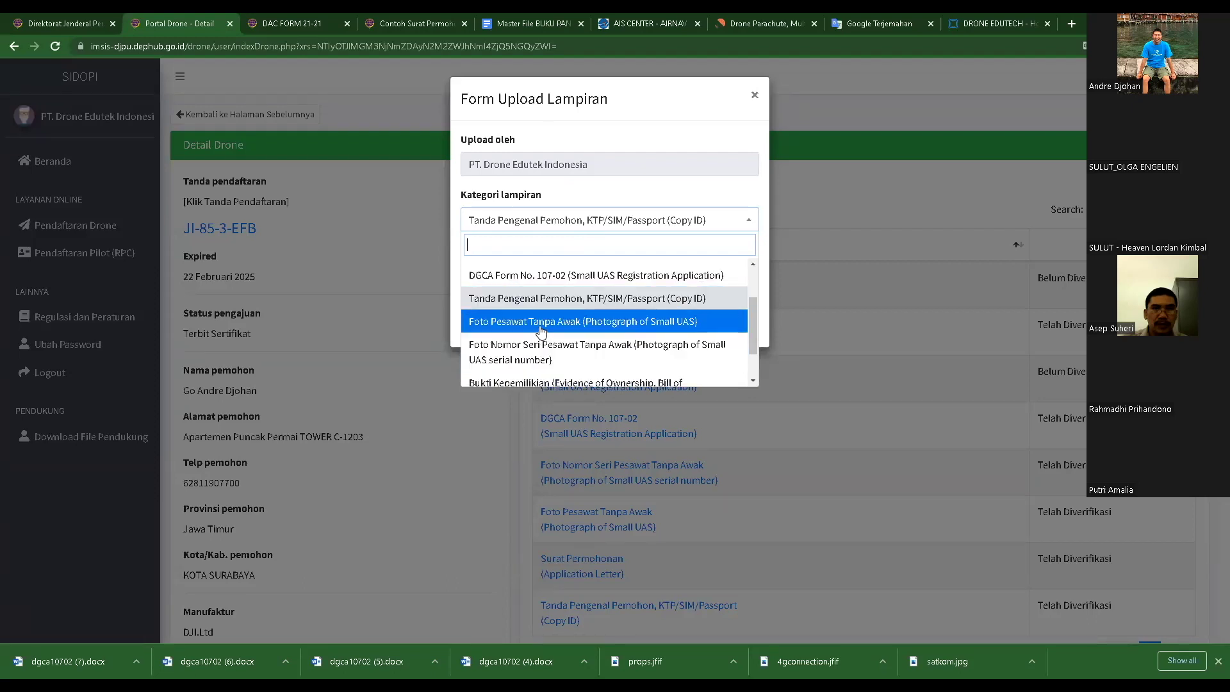
{"action": "left_click", "coordinate": [565, 329]}
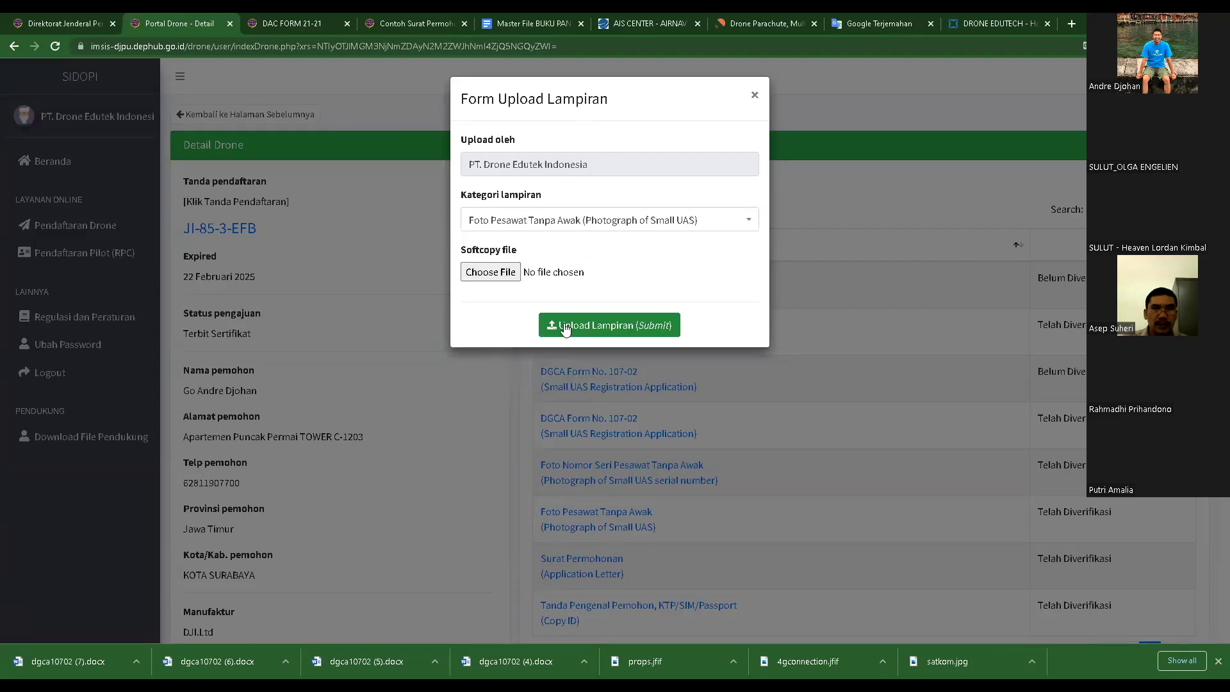
{"action": "left_click", "coordinate": [491, 272]}
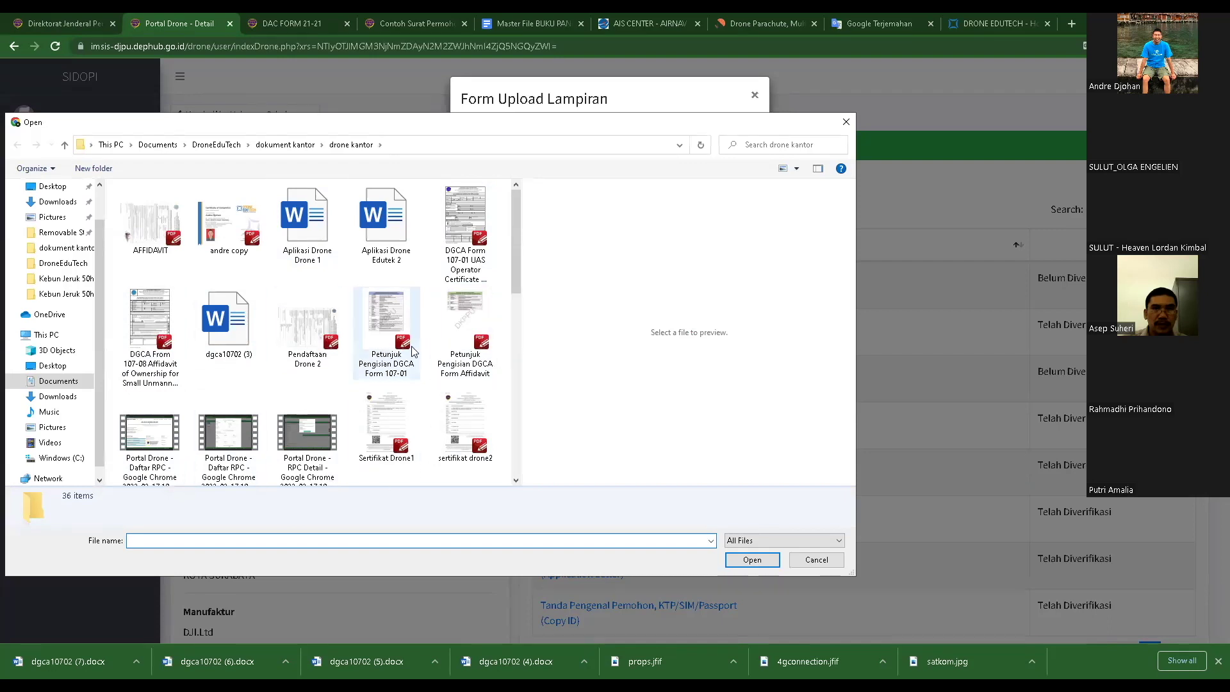
{"action": "scroll", "coordinate": [308, 385], "scroll_direction": "down", "scroll_amount": 10}
{"action": "scroll", "coordinate": [241, 278], "scroll_direction": "up", "scroll_amount": 3}
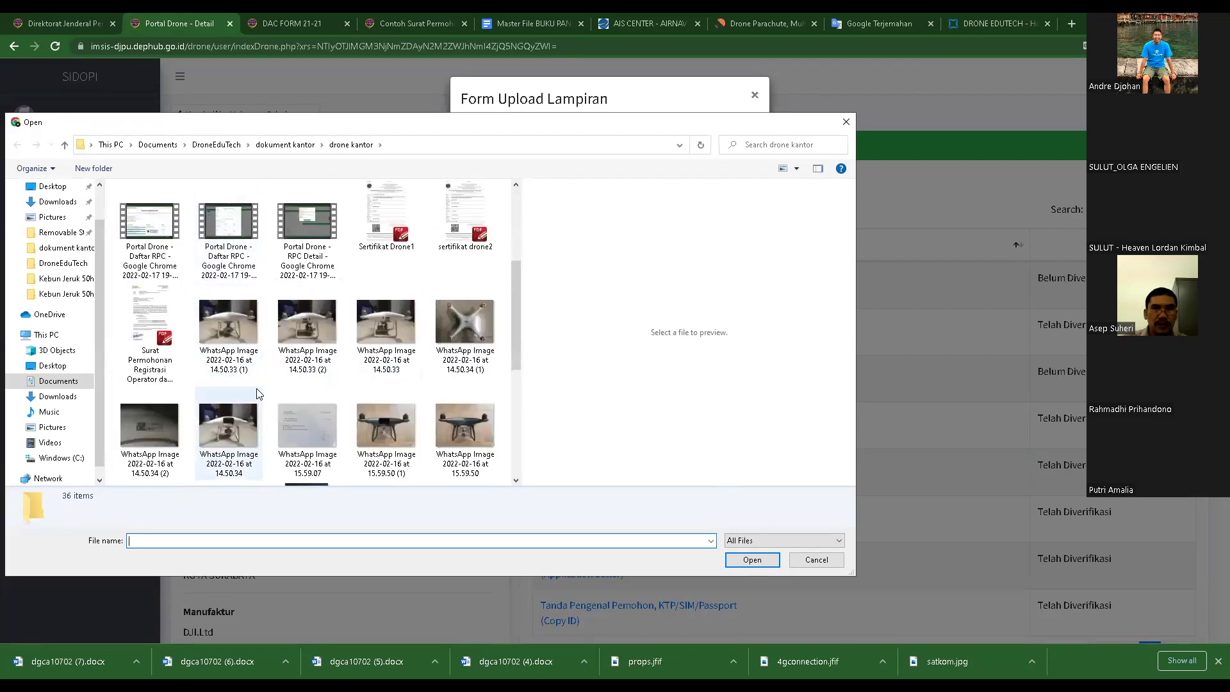
{"action": "scroll", "coordinate": [249, 305], "scroll_direction": "down", "scroll_amount": 3}
{"action": "left_click", "coordinate": [223, 239]}
{"action": "left_click", "coordinate": [810, 564]}
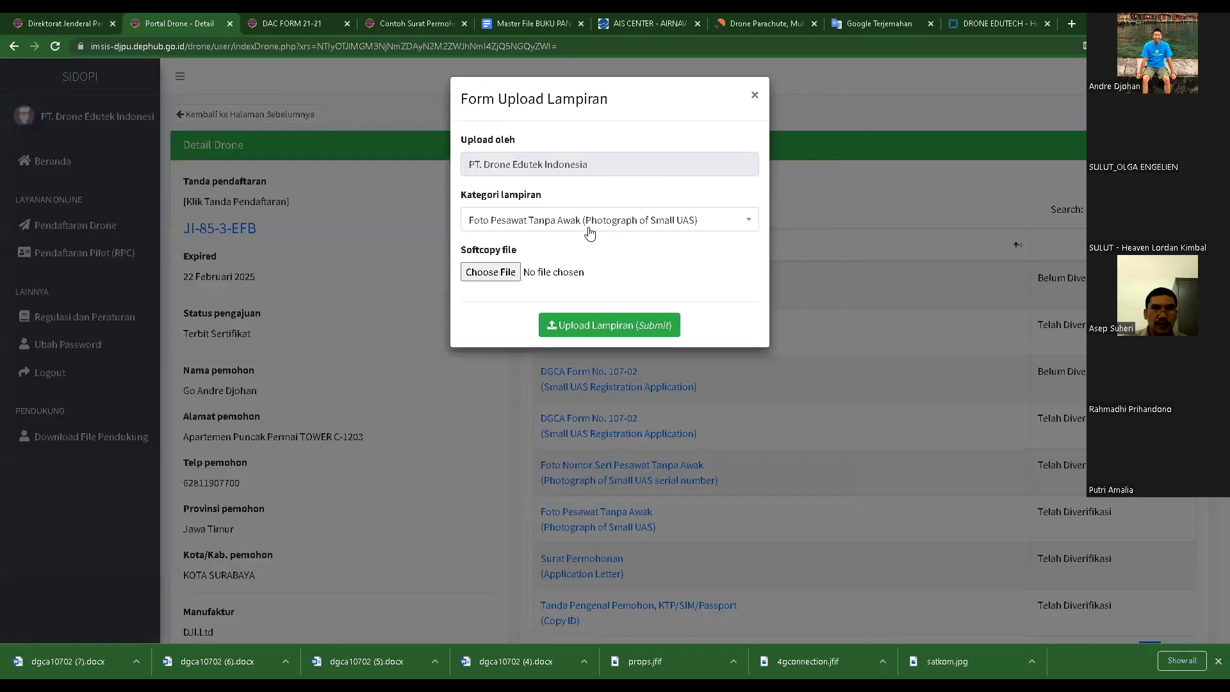
- Try a Foto Nomor Seri Pesawat Tanpa Awak attachment, previewing a label photo, then cancel
{"action": "left_click", "coordinate": [586, 224]}
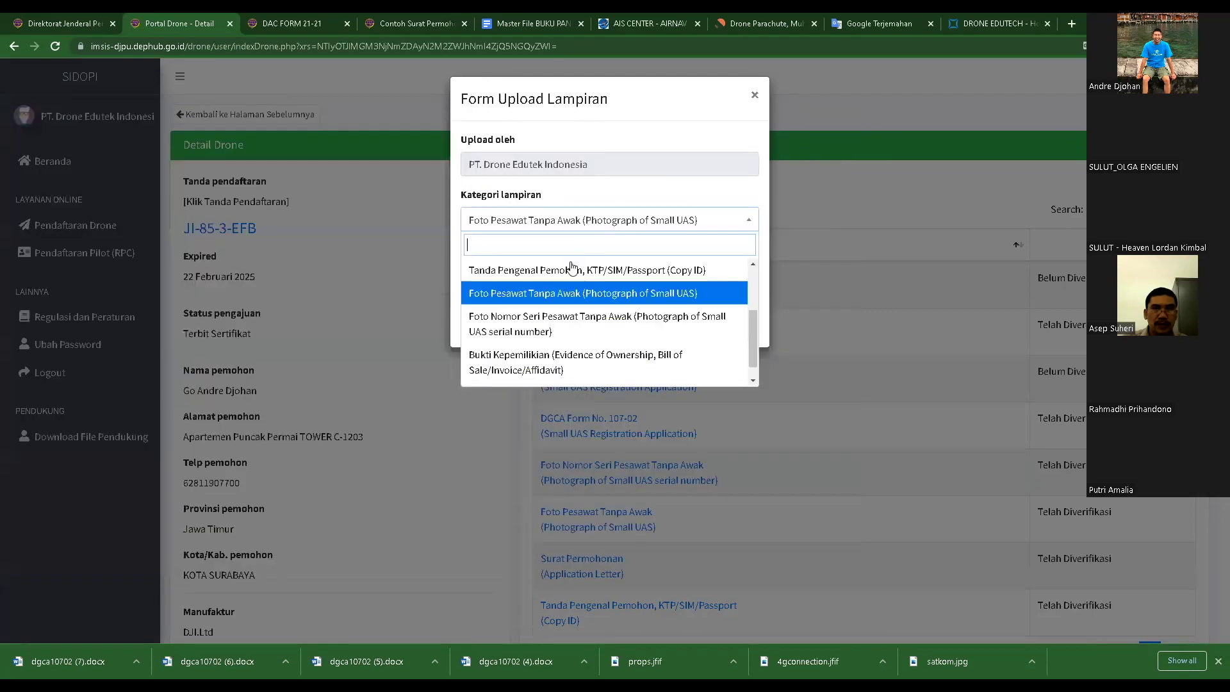
{"action": "left_click", "coordinate": [522, 333]}
{"action": "left_click", "coordinate": [485, 272]}
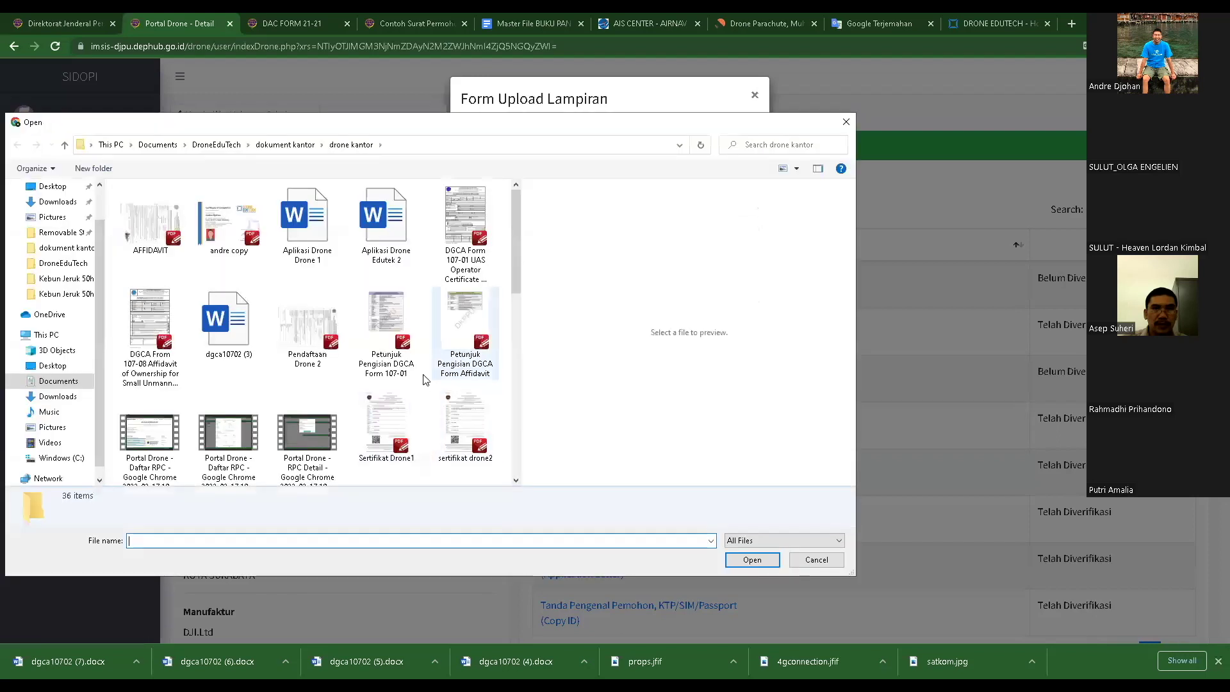
{"action": "scroll", "coordinate": [337, 327], "scroll_direction": "down", "scroll_amount": 5}
{"action": "left_click", "coordinate": [308, 328]}
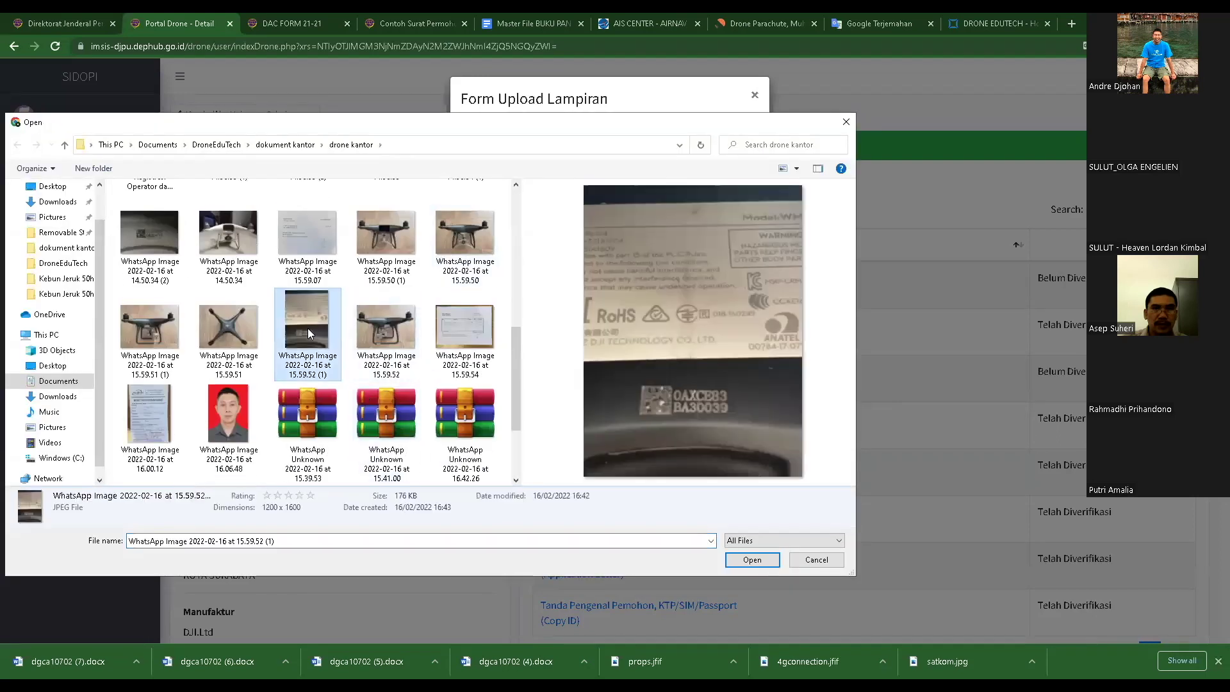
{"action": "left_click", "coordinate": [816, 559]}
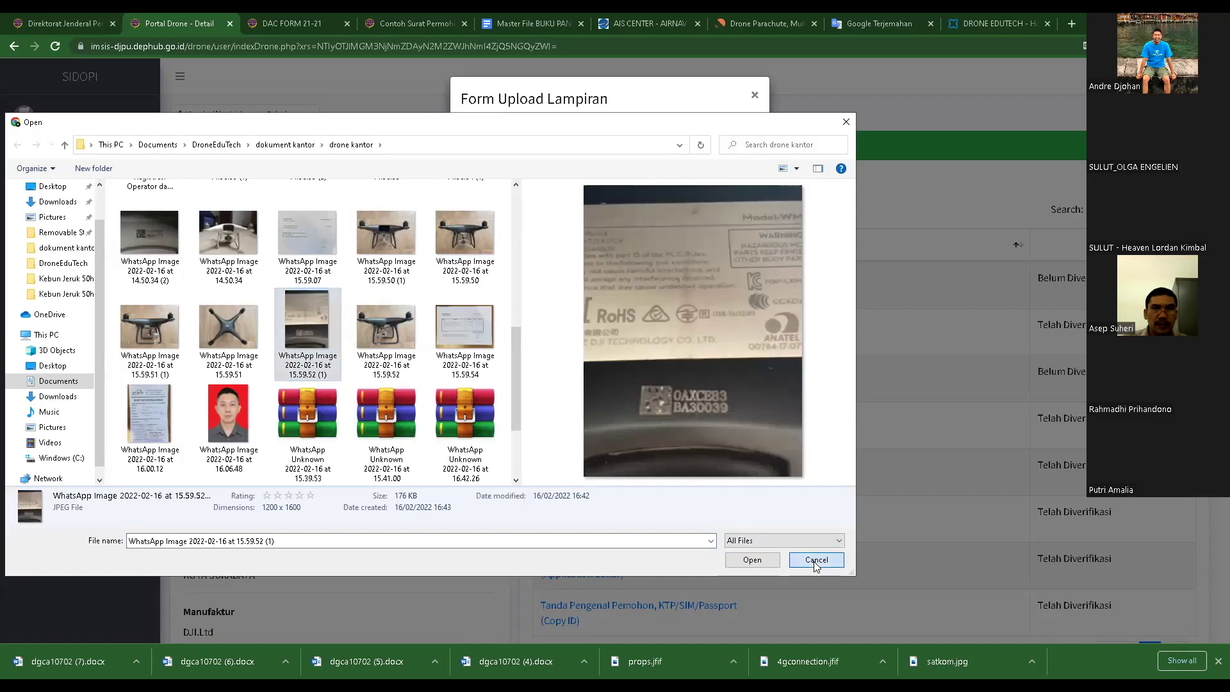
{"action": "left_click", "coordinate": [843, 185]}
- Try a Bukti Kepemilikian attachment, previewing the AFFIDAVIT file, then cancel and close the form
{"action": "left_click", "coordinate": [565, 182]}
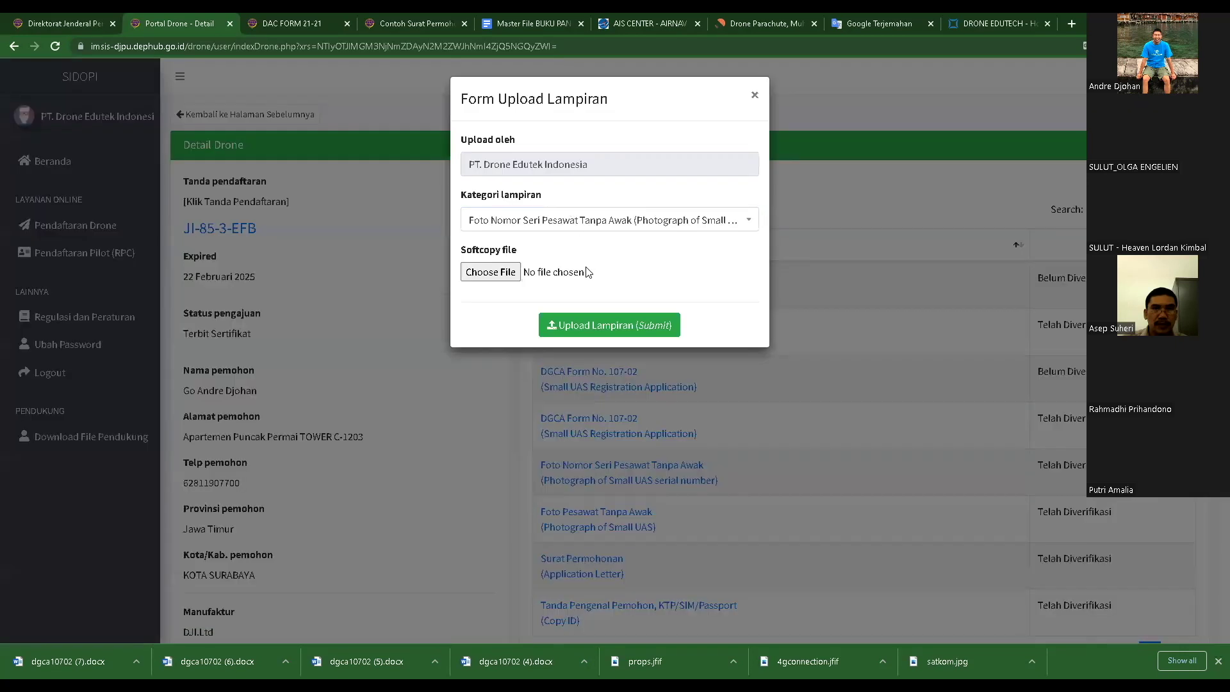
{"action": "left_click", "coordinate": [567, 220]}
{"action": "scroll", "coordinate": [538, 359], "scroll_direction": "down", "scroll_amount": 1}
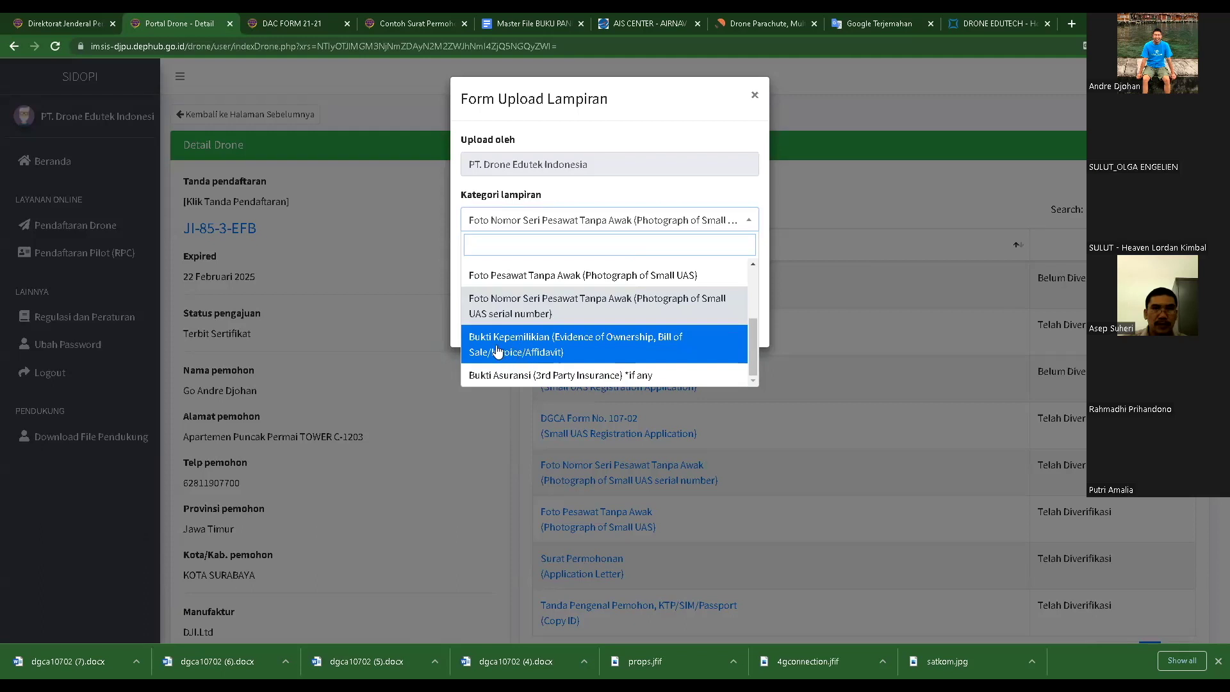
{"action": "left_click", "coordinate": [532, 343]}
{"action": "left_click", "coordinate": [513, 279]}
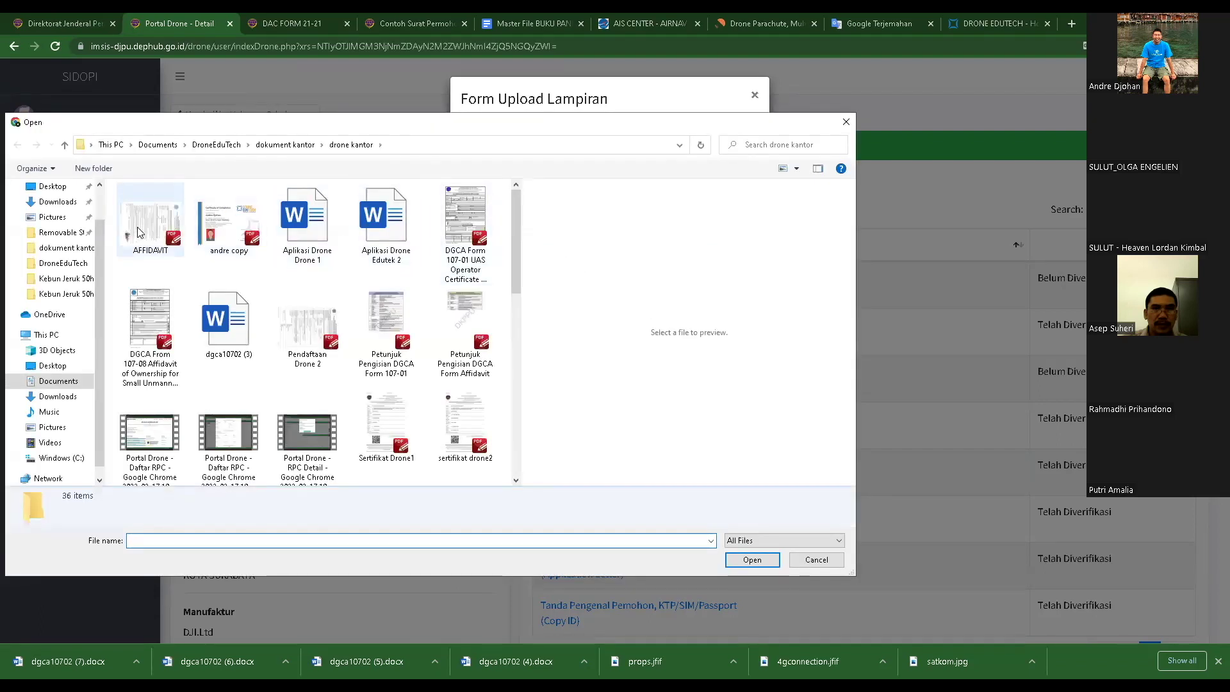
{"action": "left_click", "coordinate": [138, 232]}
{"action": "mouse_move", "coordinate": [611, 481]}
{"action": "left_mouse_down"}
{"action": "mouse_move", "coordinate": [733, 493]}
{"action": "mouse_move", "coordinate": [589, 482]}
{"action": "left_mouse_up"}
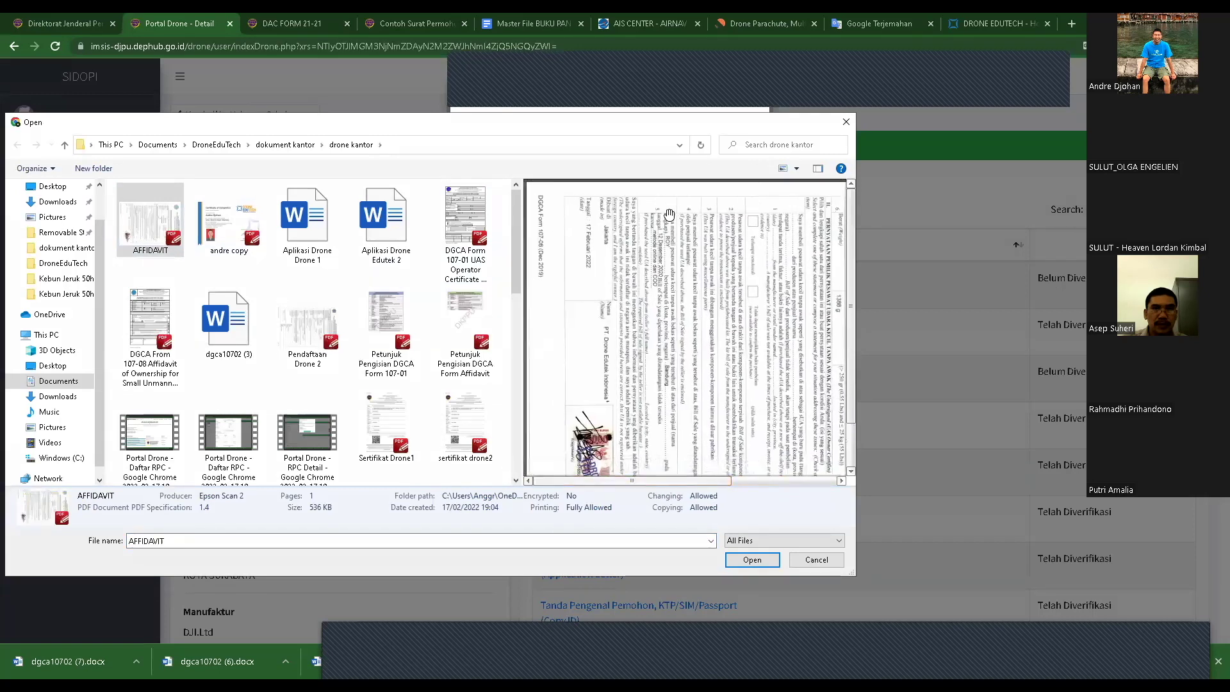
{"action": "left_click_drag", "start_coordinate": [675, 480], "coordinate": [701, 481]}
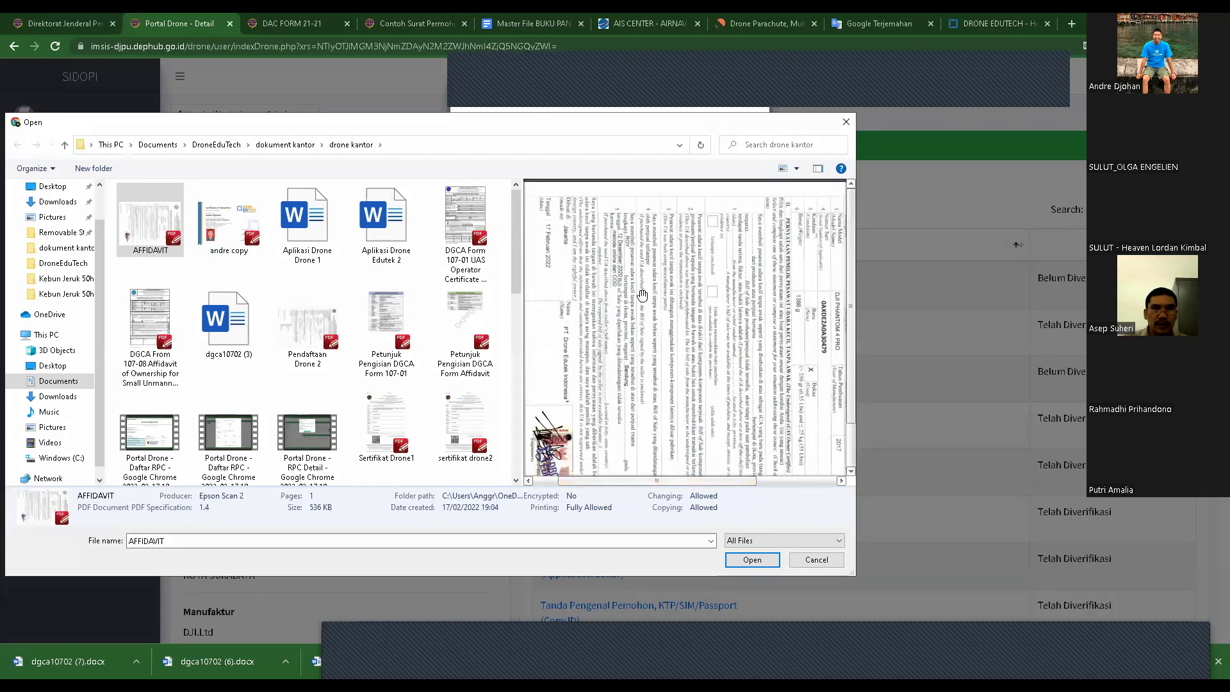
{"action": "scroll", "coordinate": [632, 305], "scroll_direction": "down", "scroll_amount": 1}
{"action": "scroll", "coordinate": [637, 364], "scroll_direction": "down", "scroll_amount": 1}
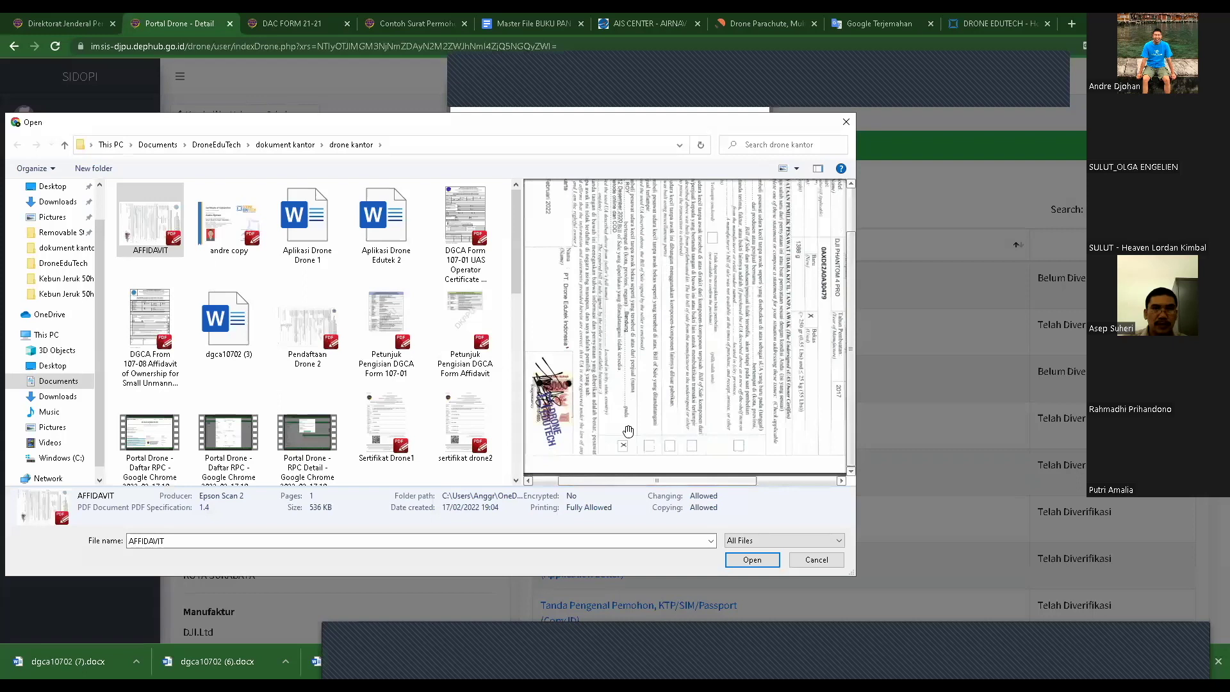
{"action": "scroll", "coordinate": [641, 481], "scroll_direction": "left", "scroll_amount": 2}
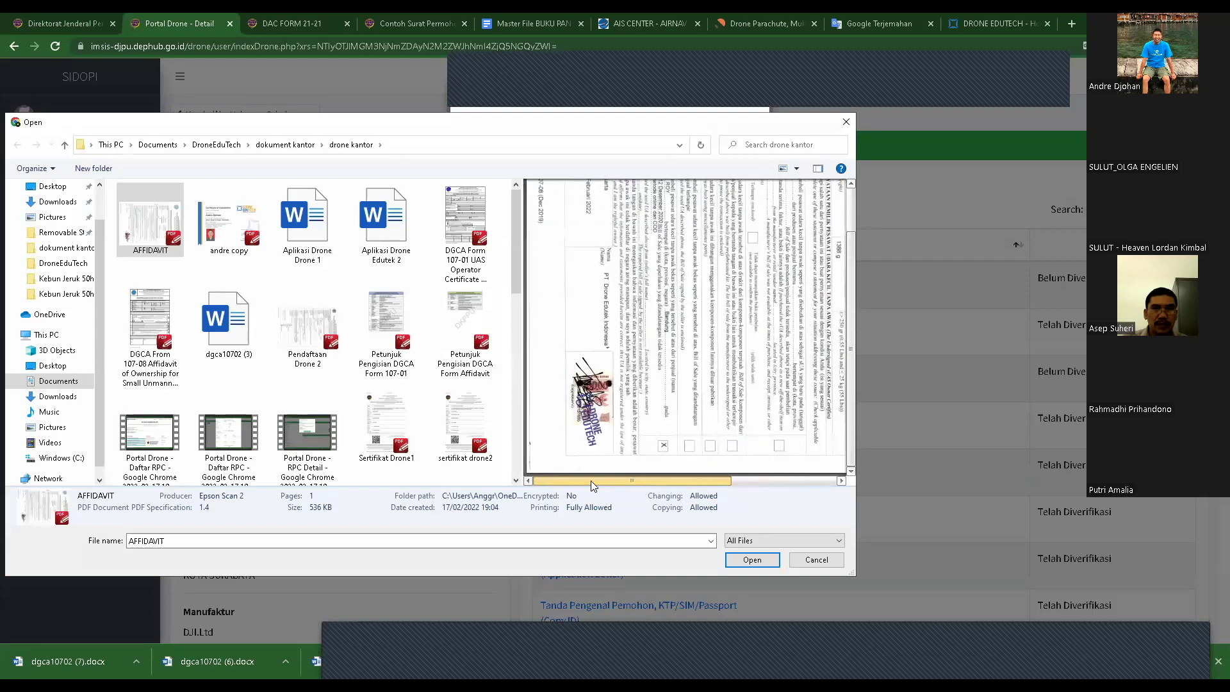
{"action": "left_click", "coordinate": [816, 560]}
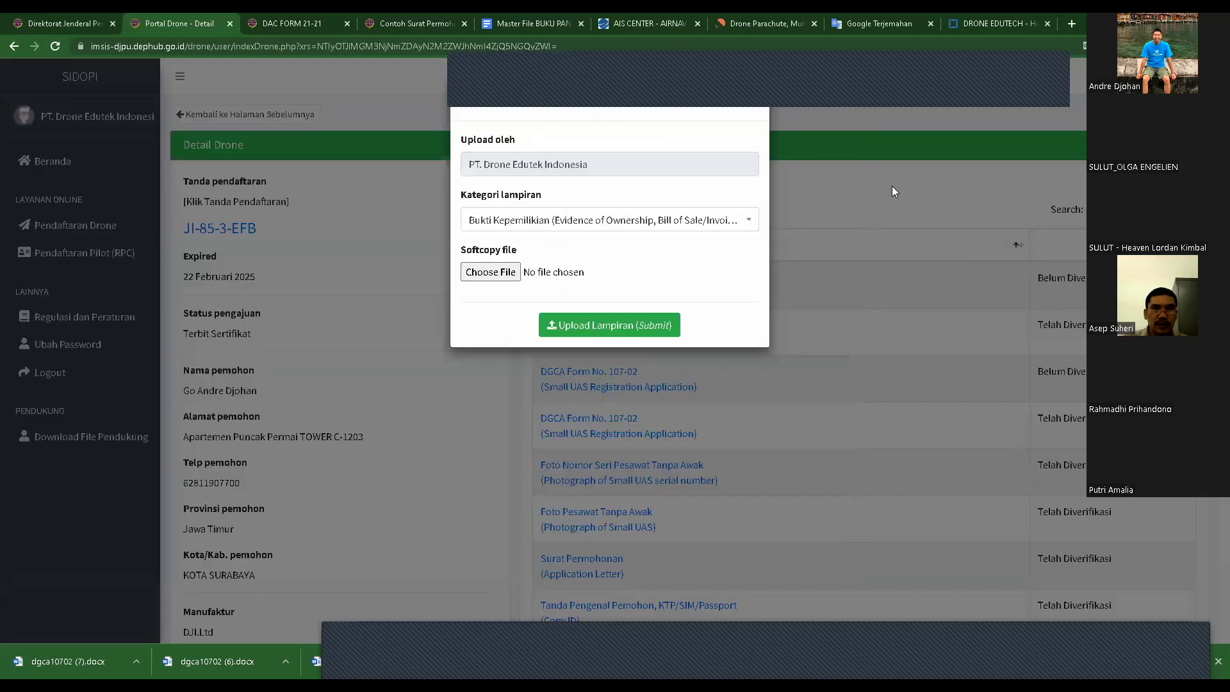
{"action": "left_click", "coordinate": [897, 169]}
- Set the attachment category to Dokumen Lainnya (Others), then close the upload form
{"action": "left_click", "coordinate": [563, 186]}
{"action": "left_click", "coordinate": [615, 221]}
{"action": "scroll", "coordinate": [593, 302], "scroll_direction": "up", "scroll_amount": 5}
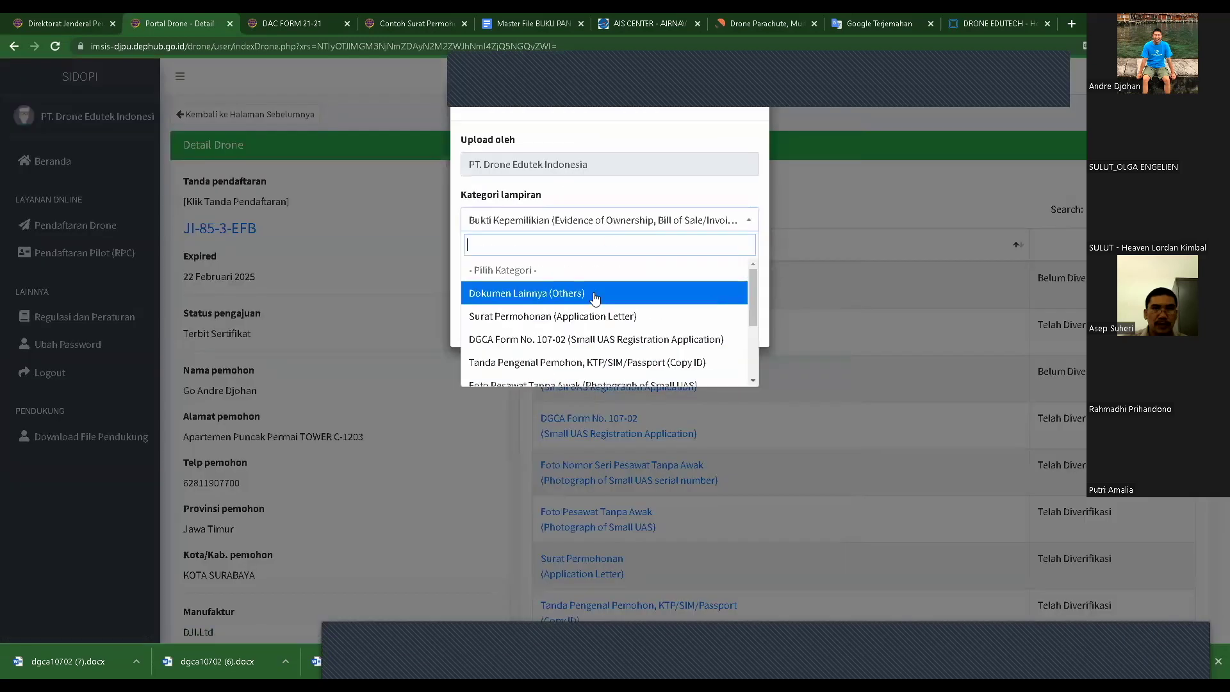
{"action": "left_click", "coordinate": [529, 294]}
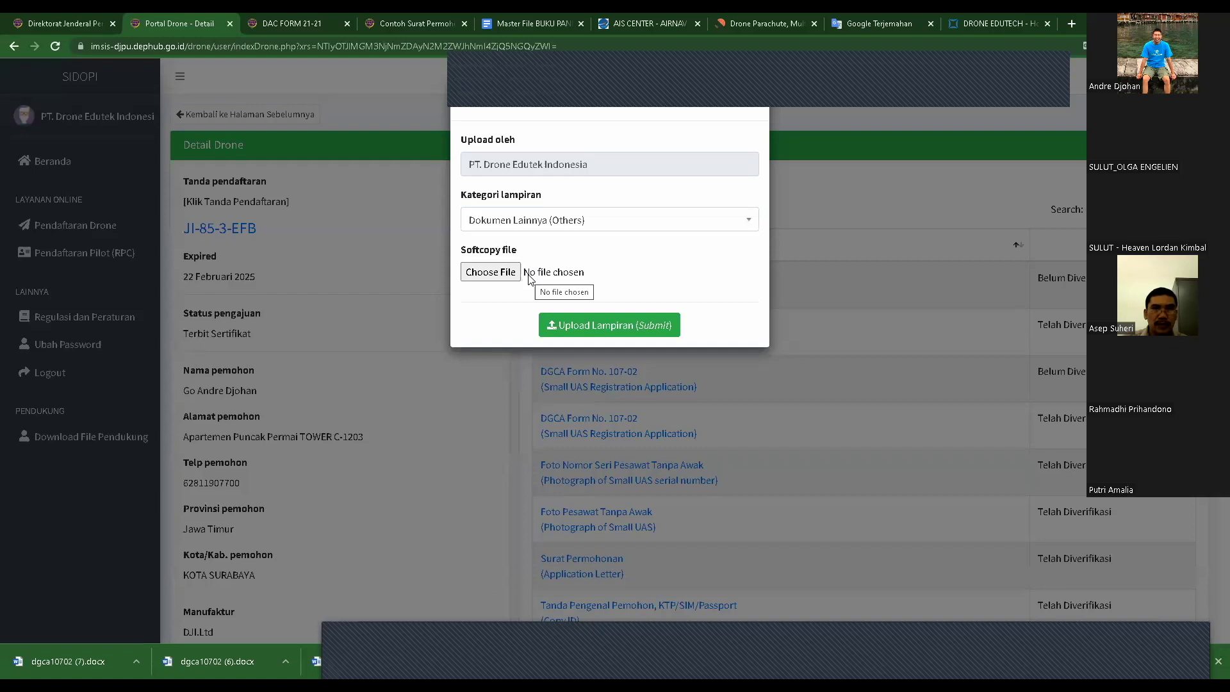
{"action": "left_click", "coordinate": [565, 220]}
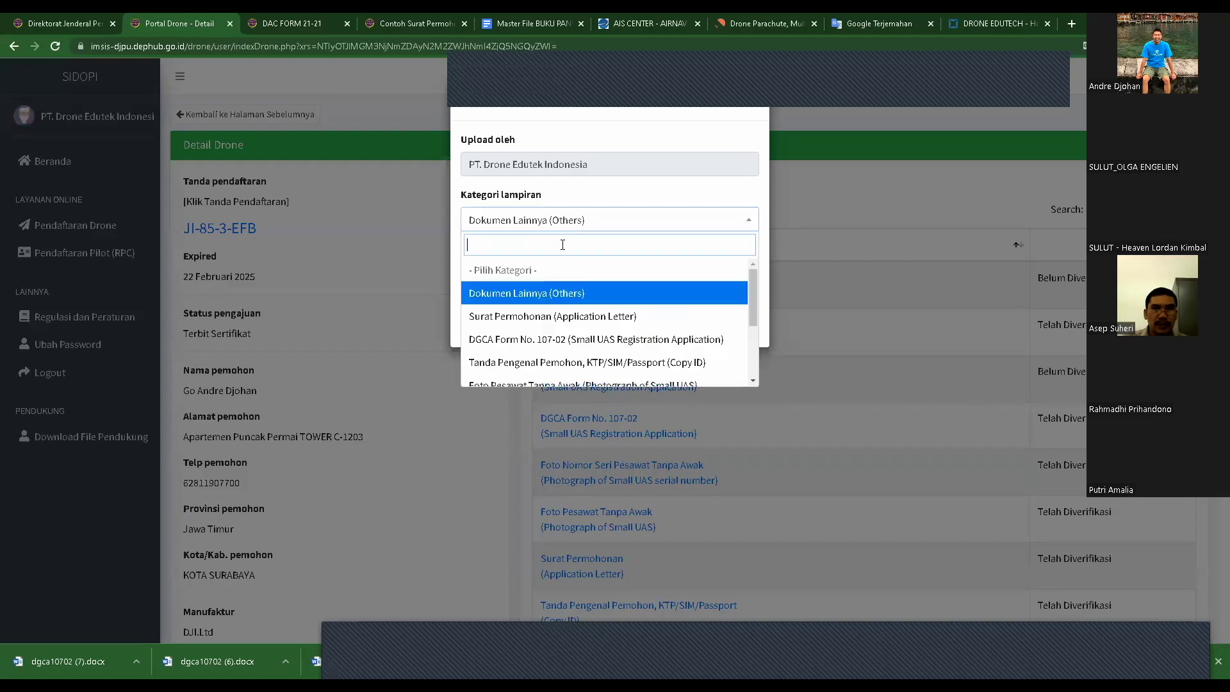
{"action": "left_click", "coordinate": [550, 299]}
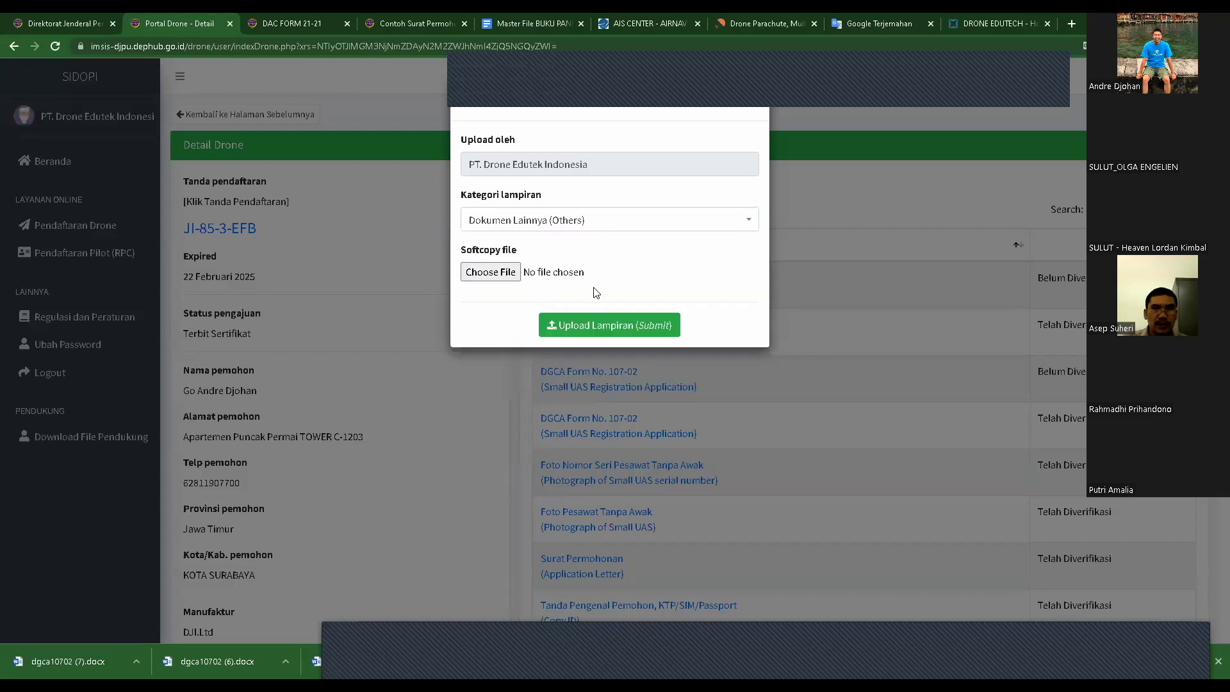
{"action": "left_click", "coordinate": [854, 202]}
{"action": "left_click", "coordinate": [568, 186]}
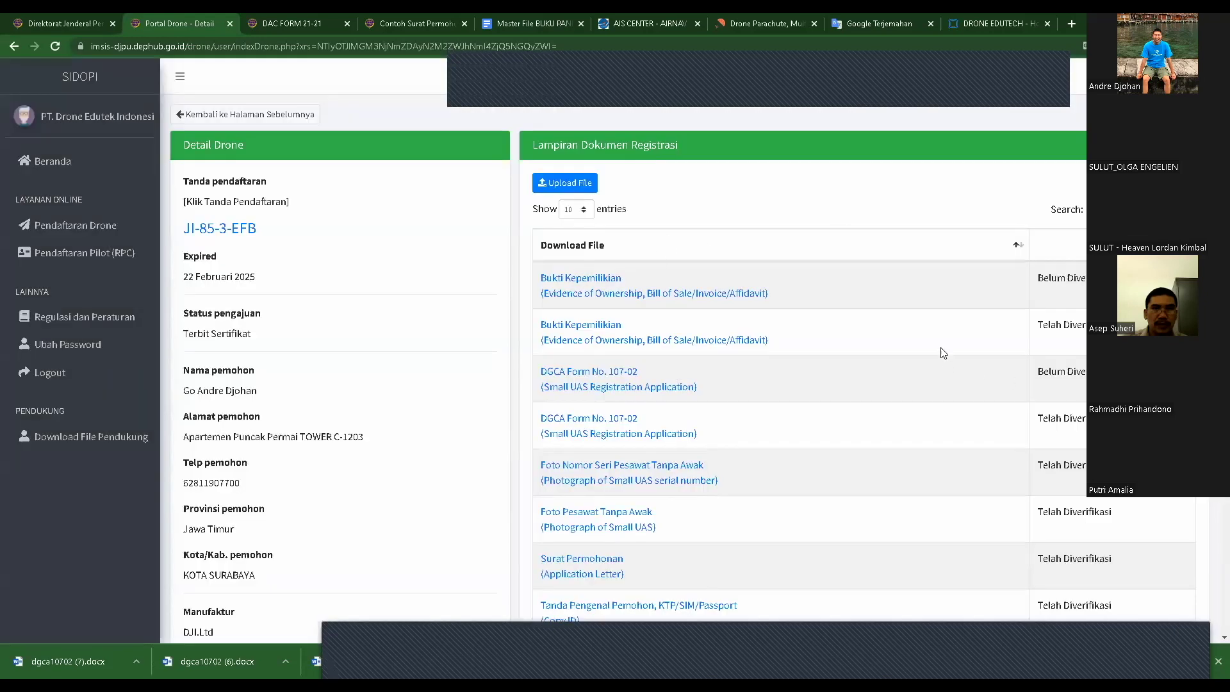
- Highlight the first attachment row's verification status text, then clear the highlight
{"action": "scroll", "coordinate": [943, 353], "scroll_direction": "down", "scroll_amount": 1}
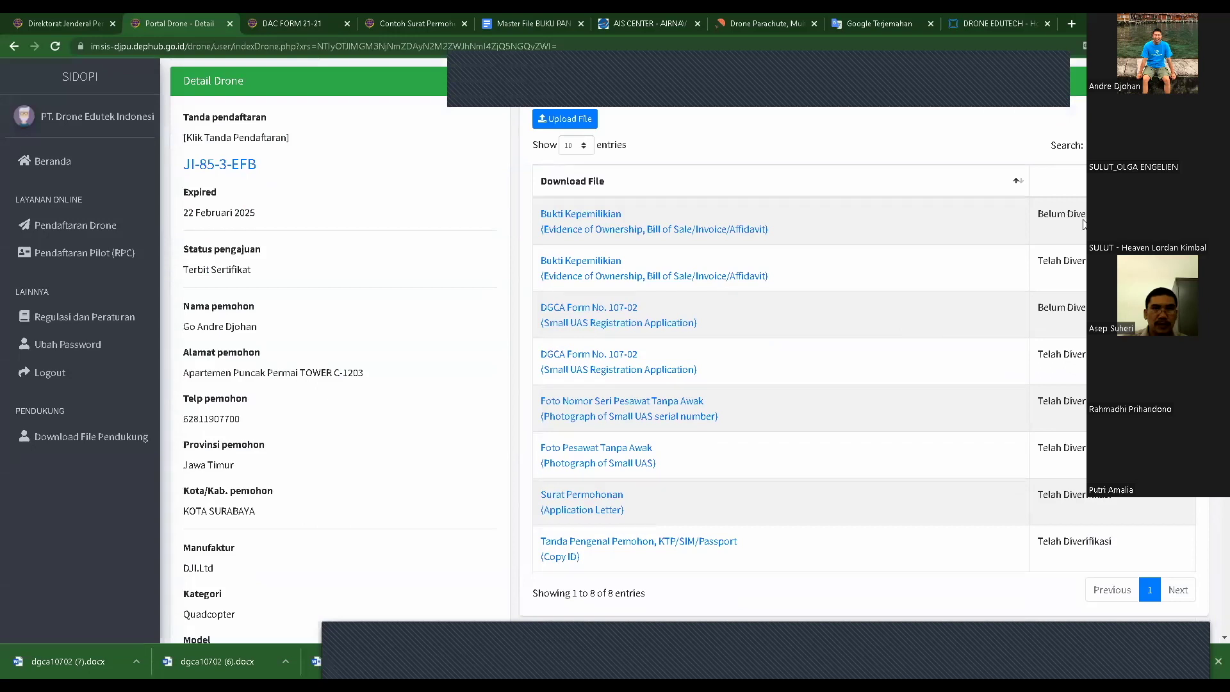
{"action": "left_click_drag", "start_coordinate": [1039, 215], "coordinate": [1087, 216]}
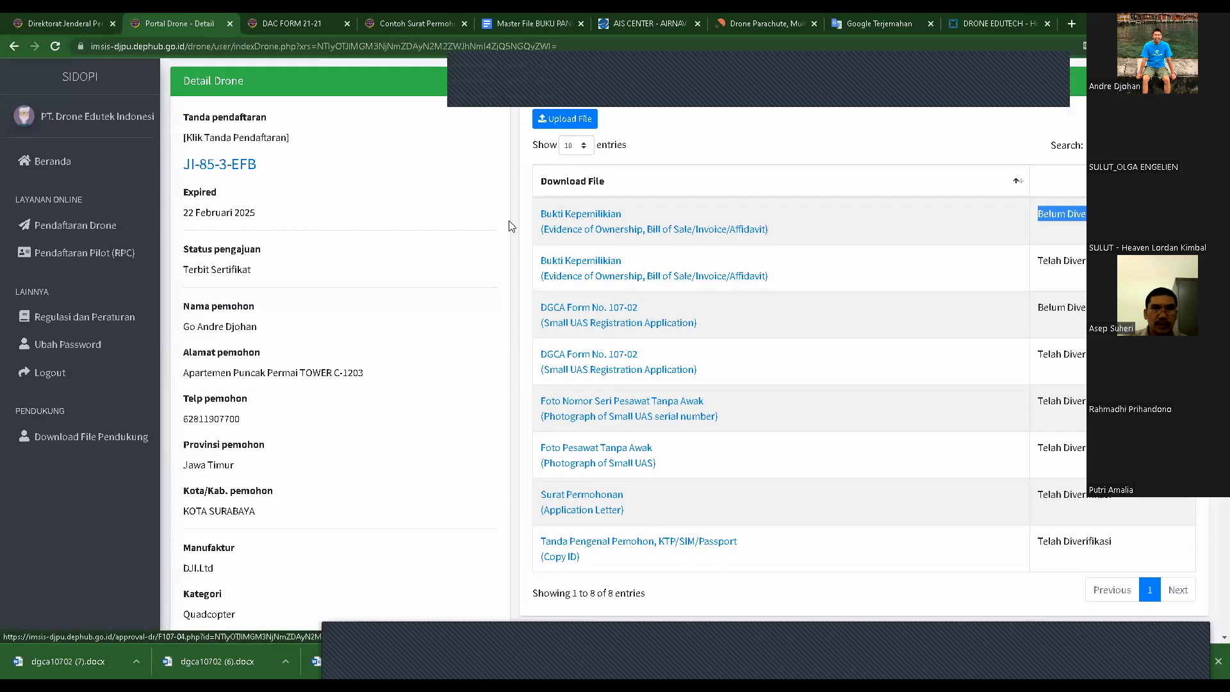
{"action": "scroll", "coordinate": [631, 260], "scroll_direction": "up", "scroll_amount": 1}
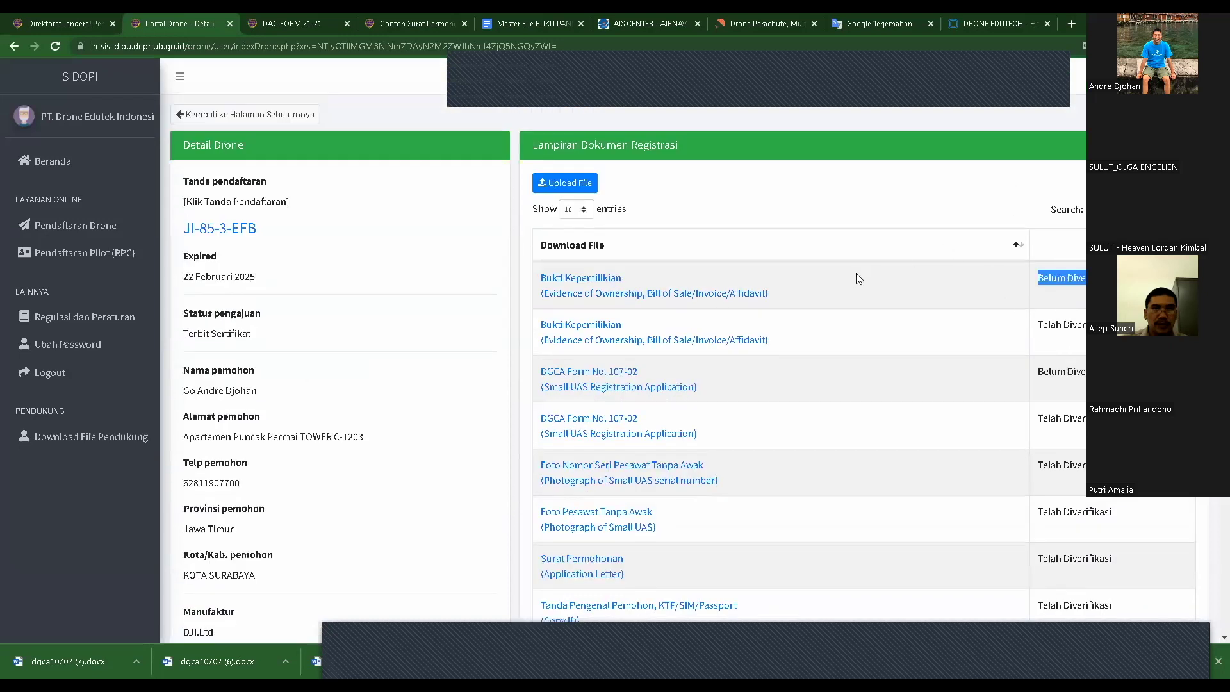
{"action": "left_click", "coordinate": [883, 211]}
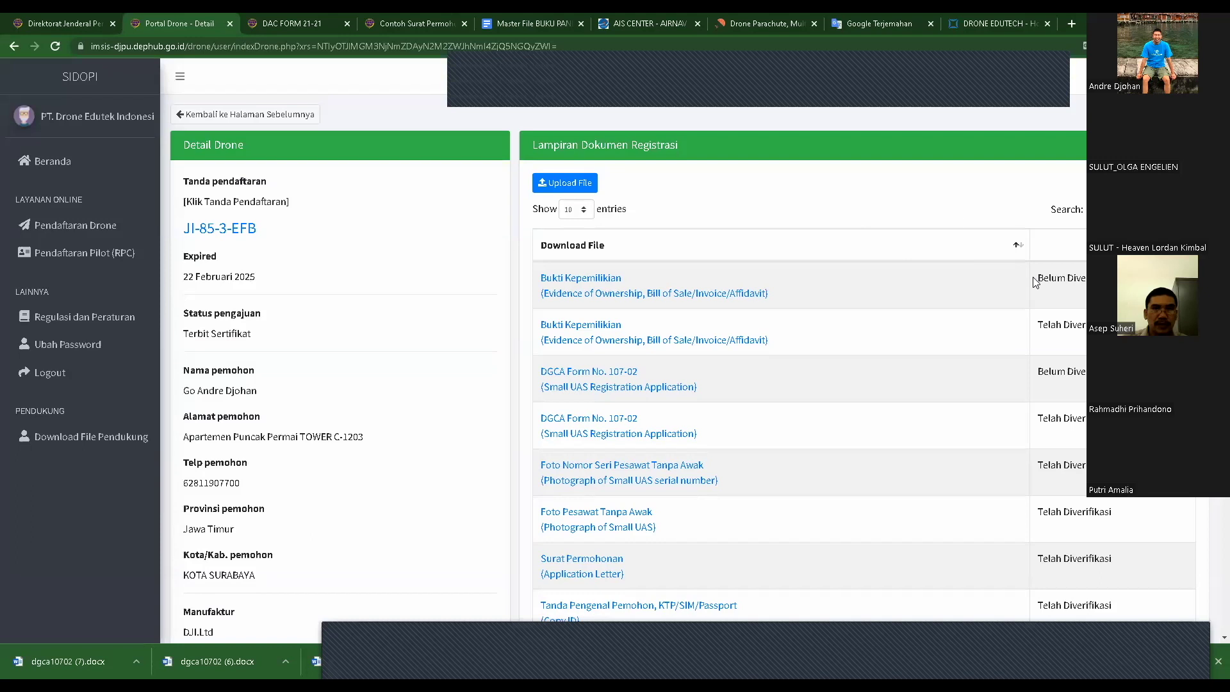
{"action": "left_click_drag", "start_coordinate": [1036, 277], "coordinate": [1089, 278]}
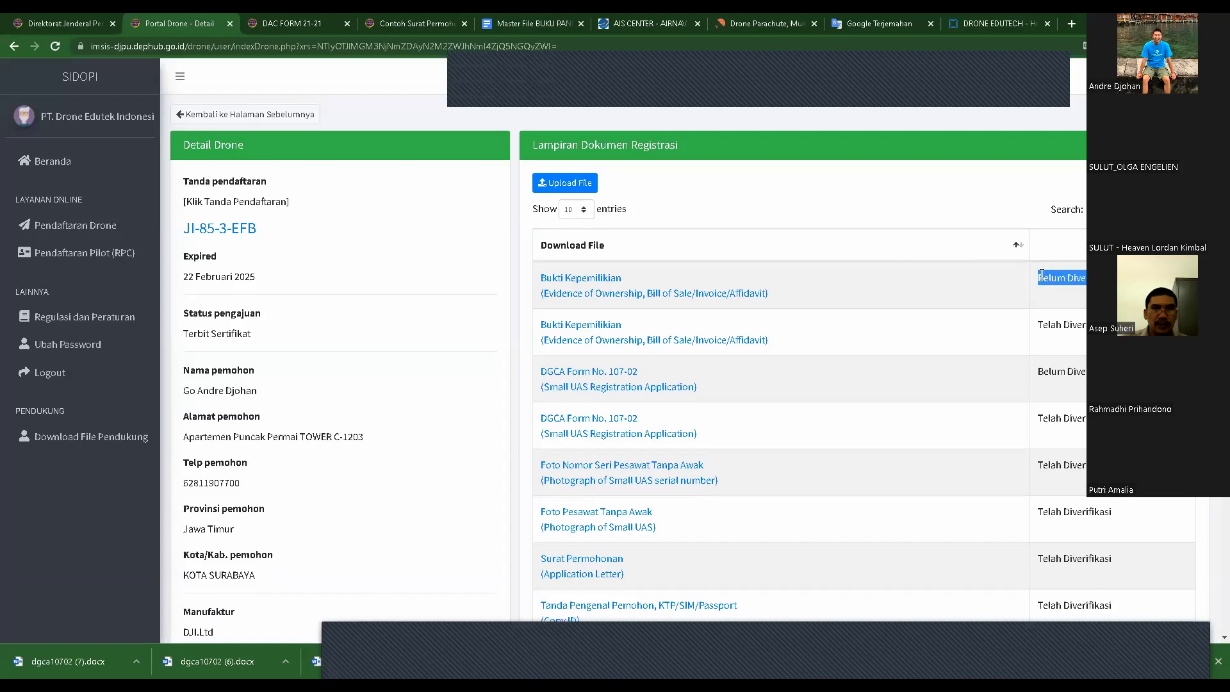
{"action": "left_click", "coordinate": [1042, 296]}
- Scroll through the eight attachments and the comment thread requesting a revised 107-02 form and affidavit
{"action": "scroll", "coordinate": [1042, 299], "scroll_direction": "down", "scroll_amount": 3}
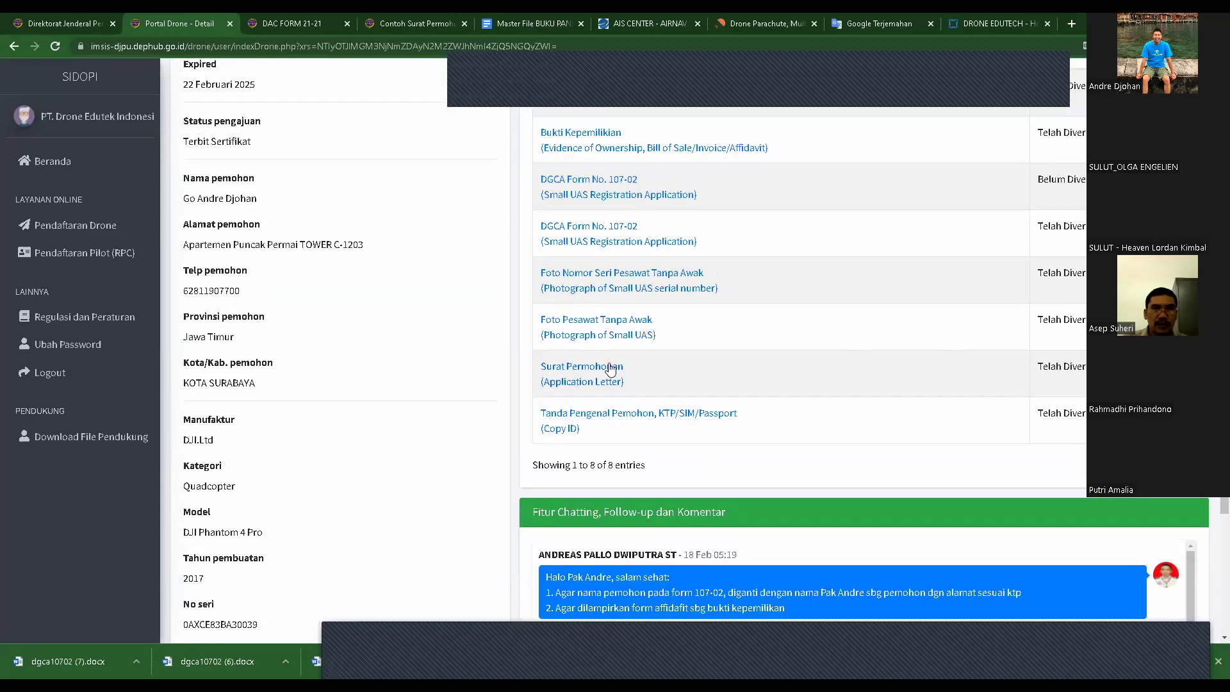
{"action": "scroll", "coordinate": [367, 298], "scroll_direction": "down", "scroll_amount": 3}
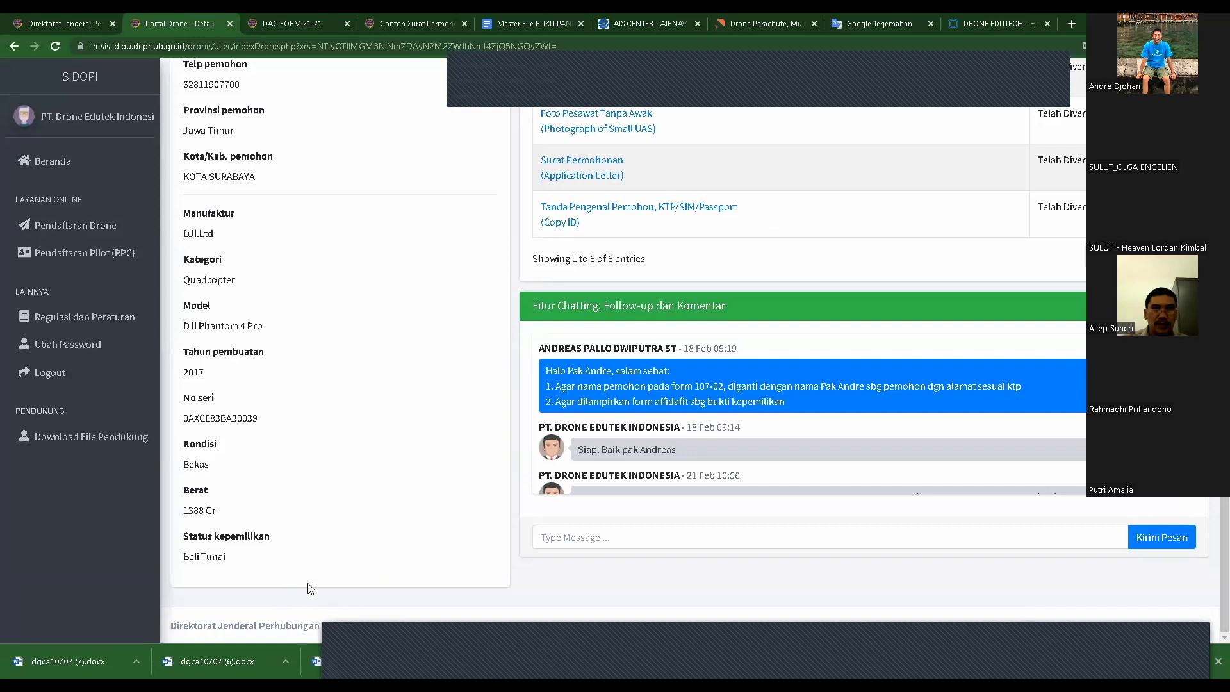
{"action": "scroll", "coordinate": [535, 435], "scroll_direction": "up", "scroll_amount": 6}
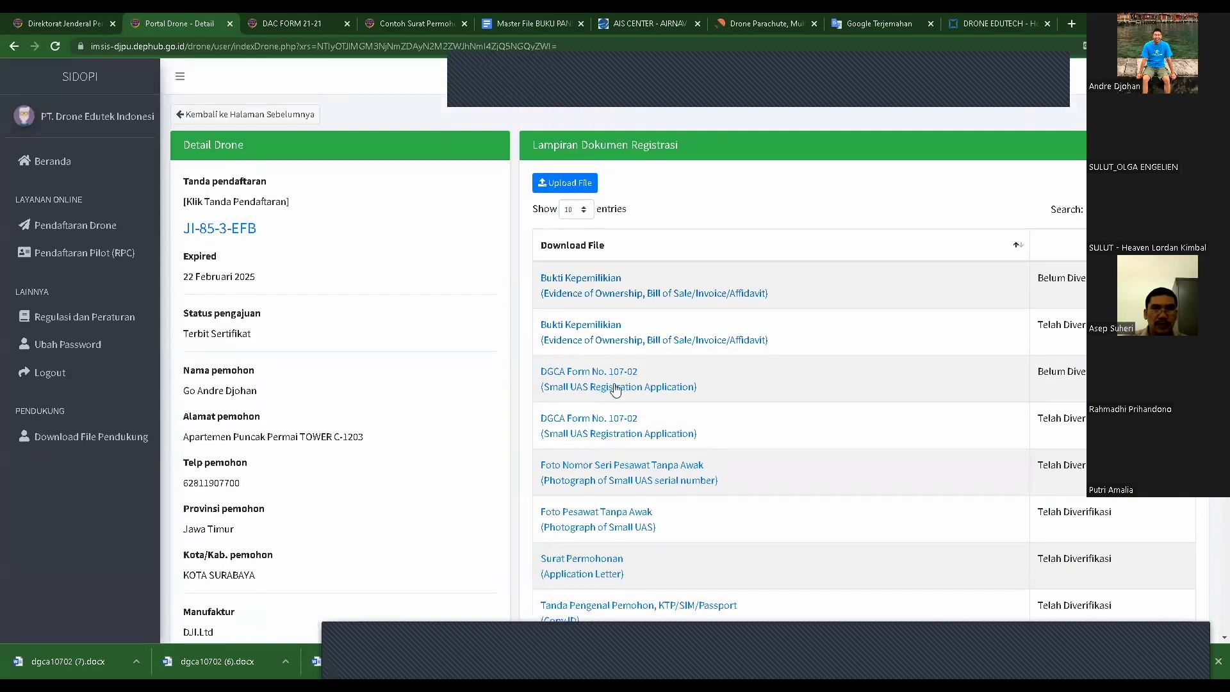
{"action": "scroll", "coordinate": [615, 389], "scroll_direction": "down", "scroll_amount": 6}
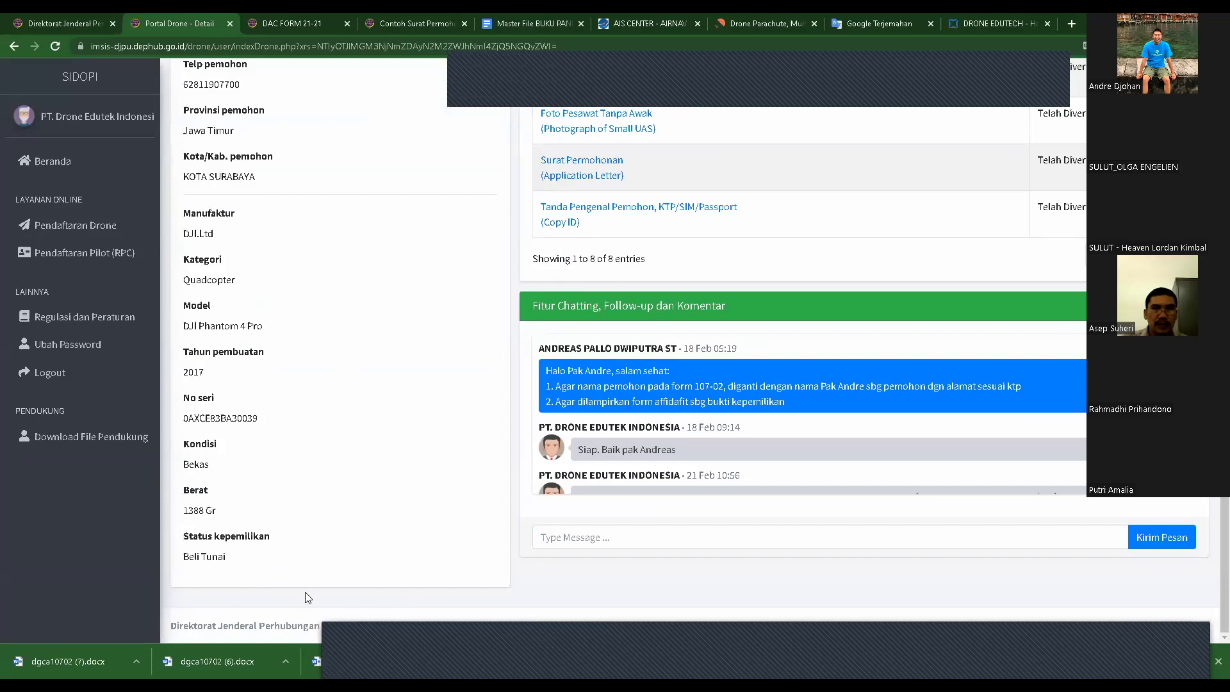
{"action": "scroll", "coordinate": [379, 455], "scroll_direction": "up", "scroll_amount": 6}
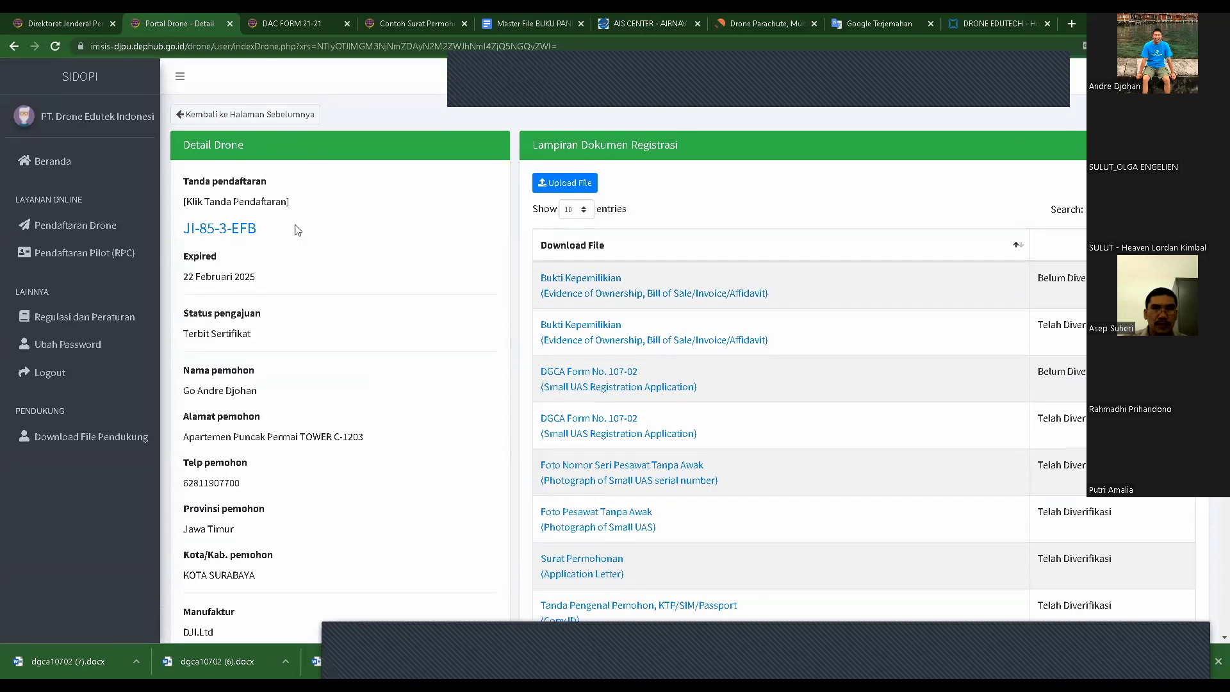
{"action": "scroll", "coordinate": [314, 282], "scroll_direction": "down", "scroll_amount": 6}
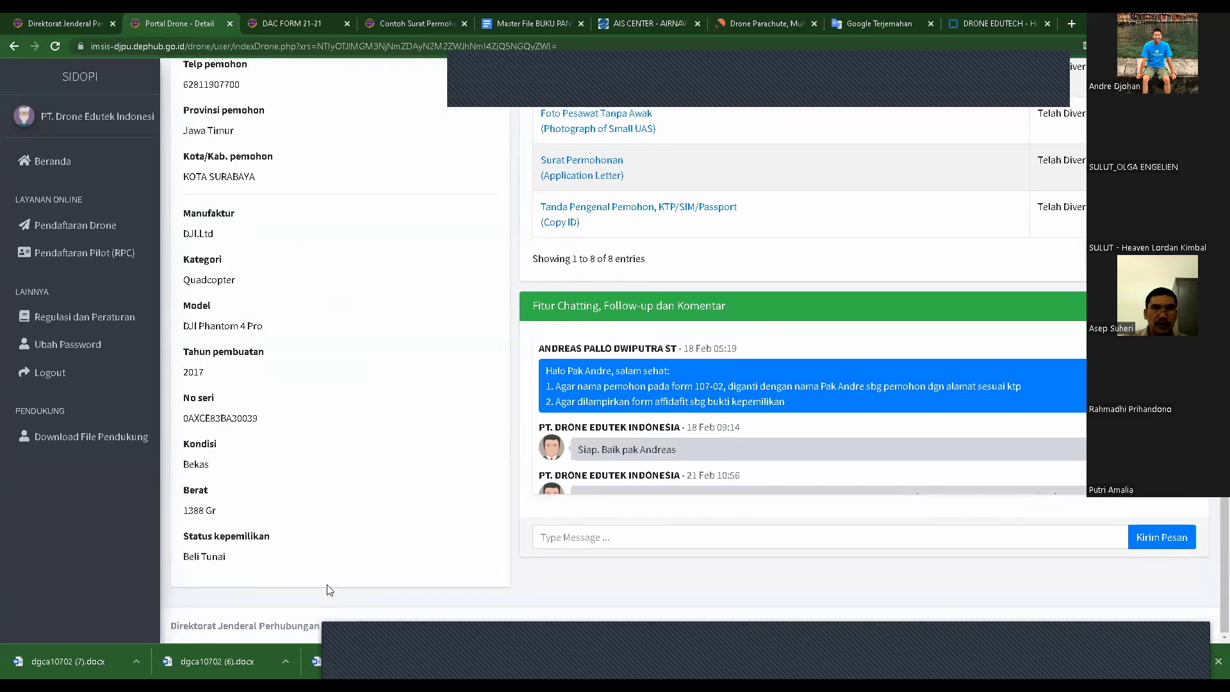
{"action": "scroll", "coordinate": [473, 430], "scroll_direction": "up", "scroll_amount": 6}
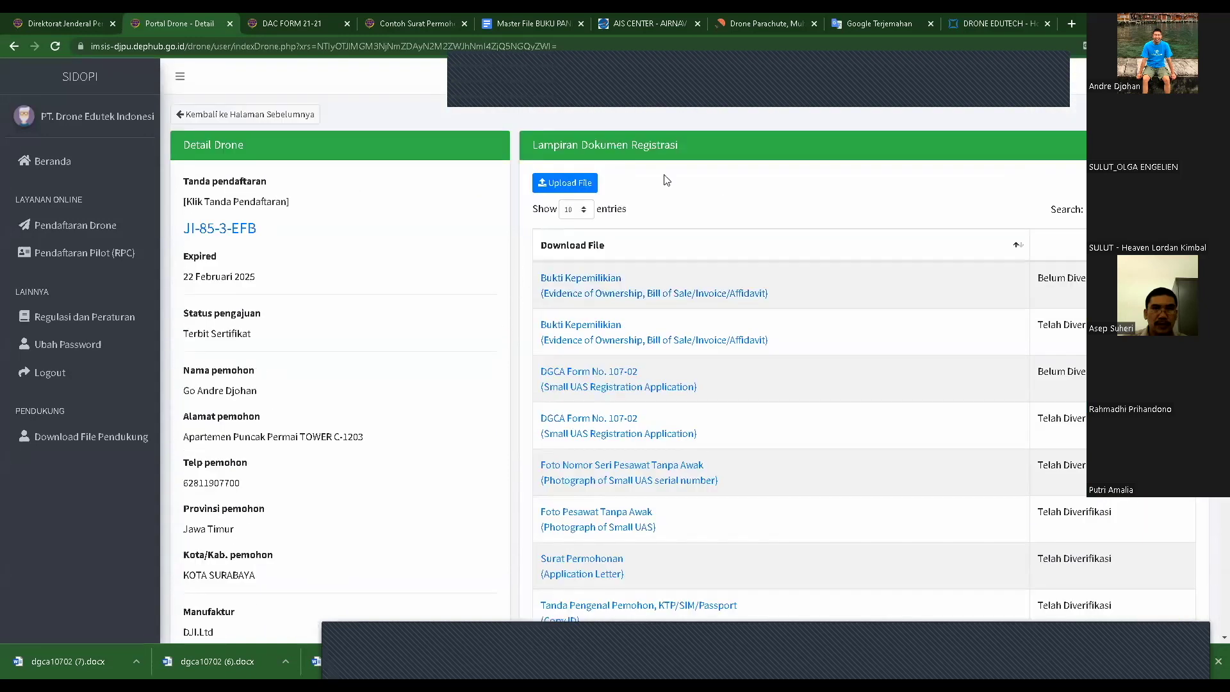
{"action": "scroll", "coordinate": [269, 417], "scroll_direction": "down", "scroll_amount": 6}
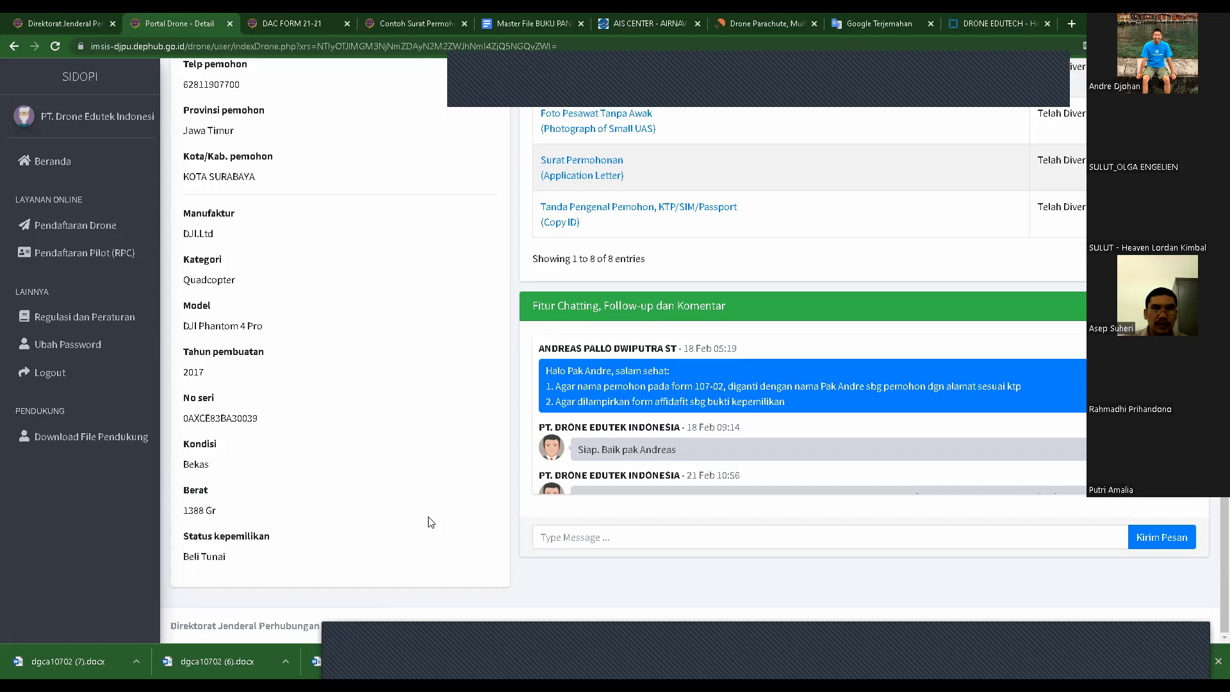
{"action": "scroll", "coordinate": [430, 522], "scroll_direction": "up", "scroll_amount": 4}
{"action": "scroll", "coordinate": [429, 524], "scroll_direction": "up", "scroll_amount": 2}
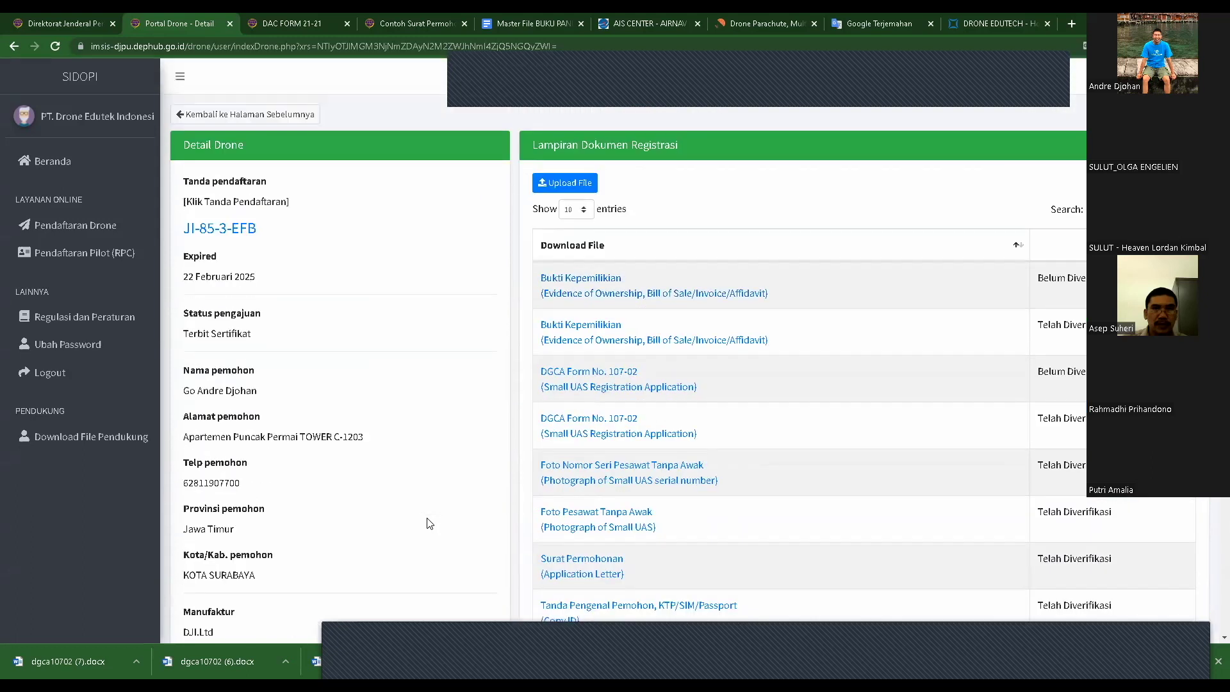
{"action": "scroll", "coordinate": [684, 423], "scroll_direction": "down", "scroll_amount": 3}
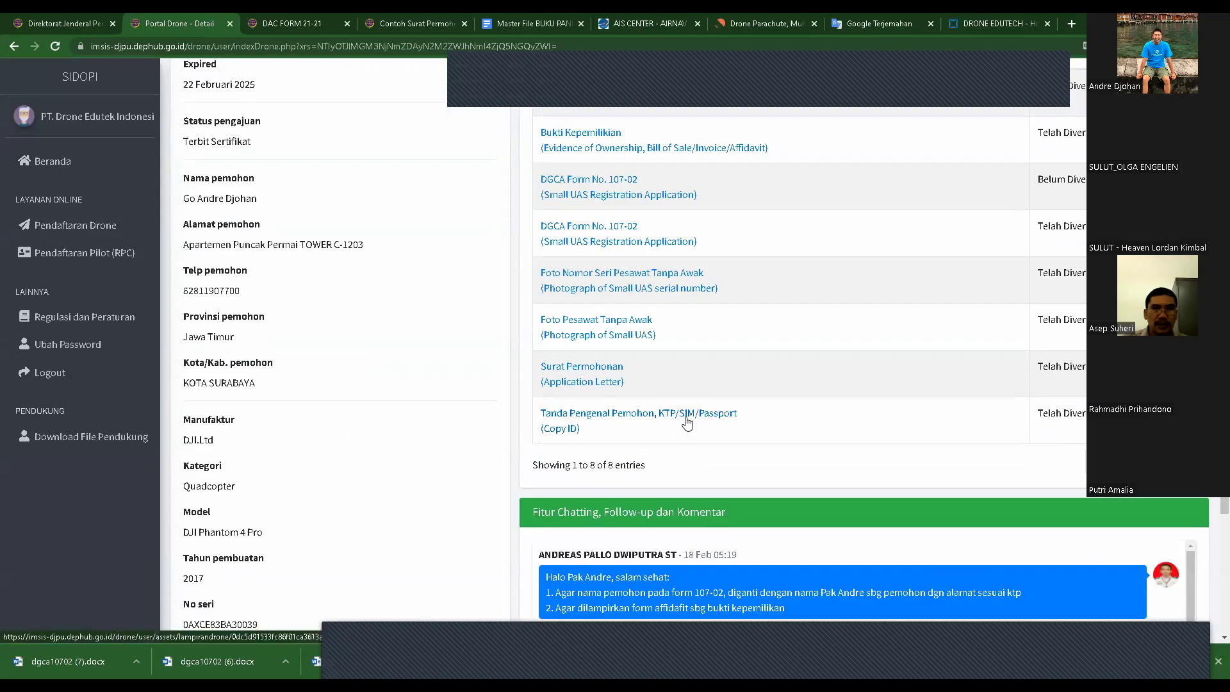
{"action": "scroll", "coordinate": [687, 423], "scroll_direction": "down", "scroll_amount": 3}
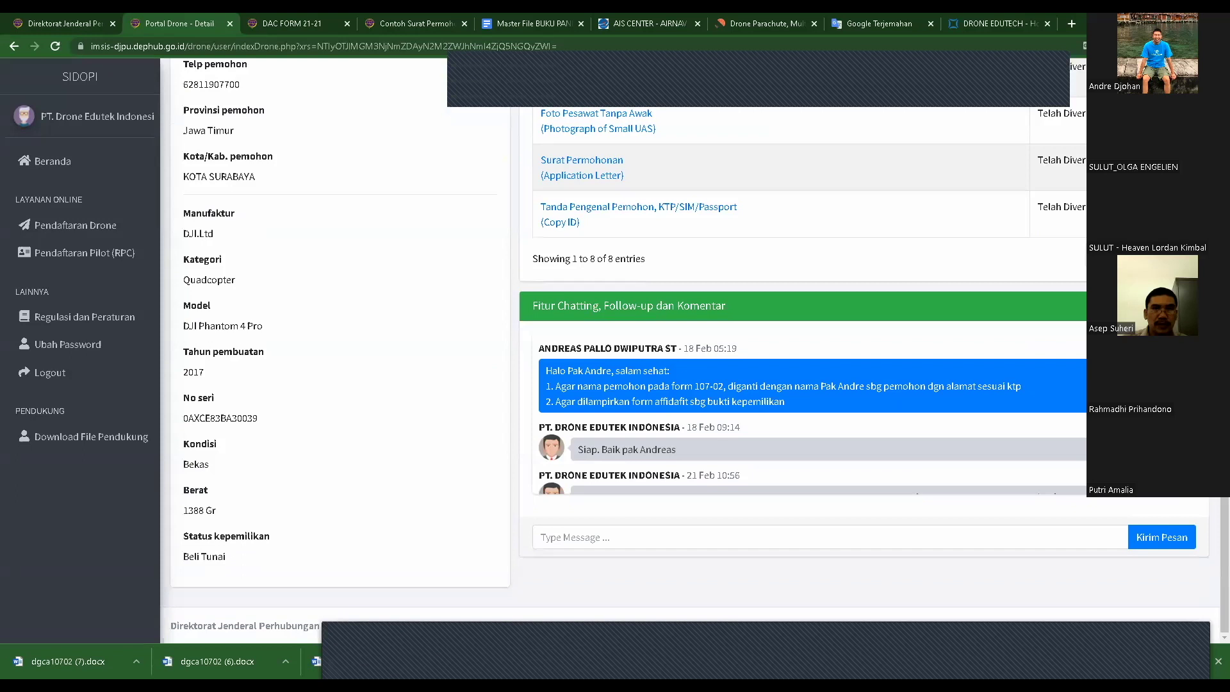
{"action": "scroll", "coordinate": [813, 413], "scroll_direction": "down", "scroll_amount": 1}
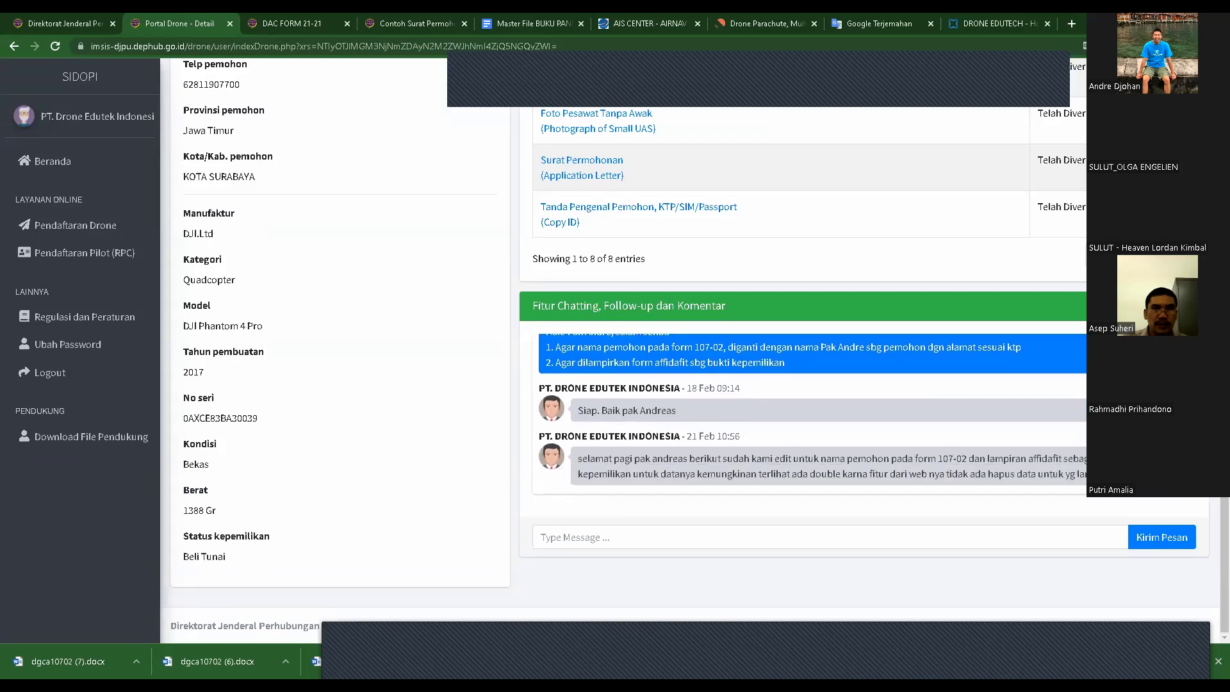
{"action": "scroll", "coordinate": [679, 384], "scroll_direction": "down", "scroll_amount": 1}
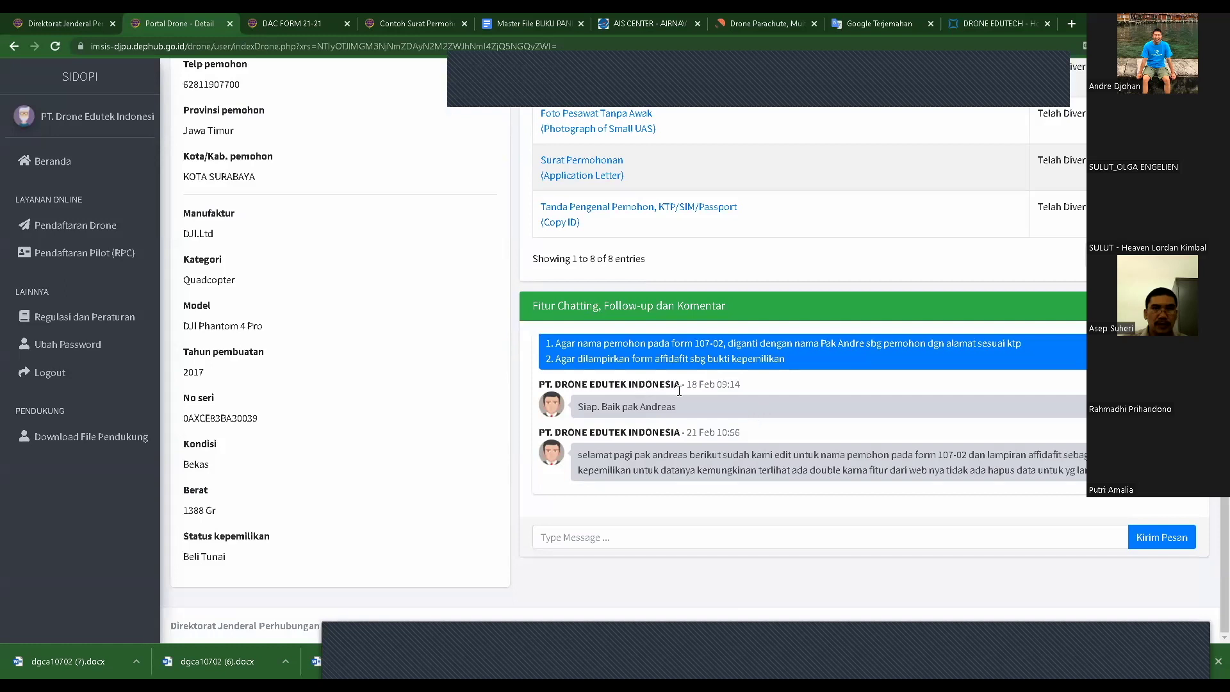
{"action": "scroll", "coordinate": [813, 413], "scroll_direction": "up", "scroll_amount": 1}
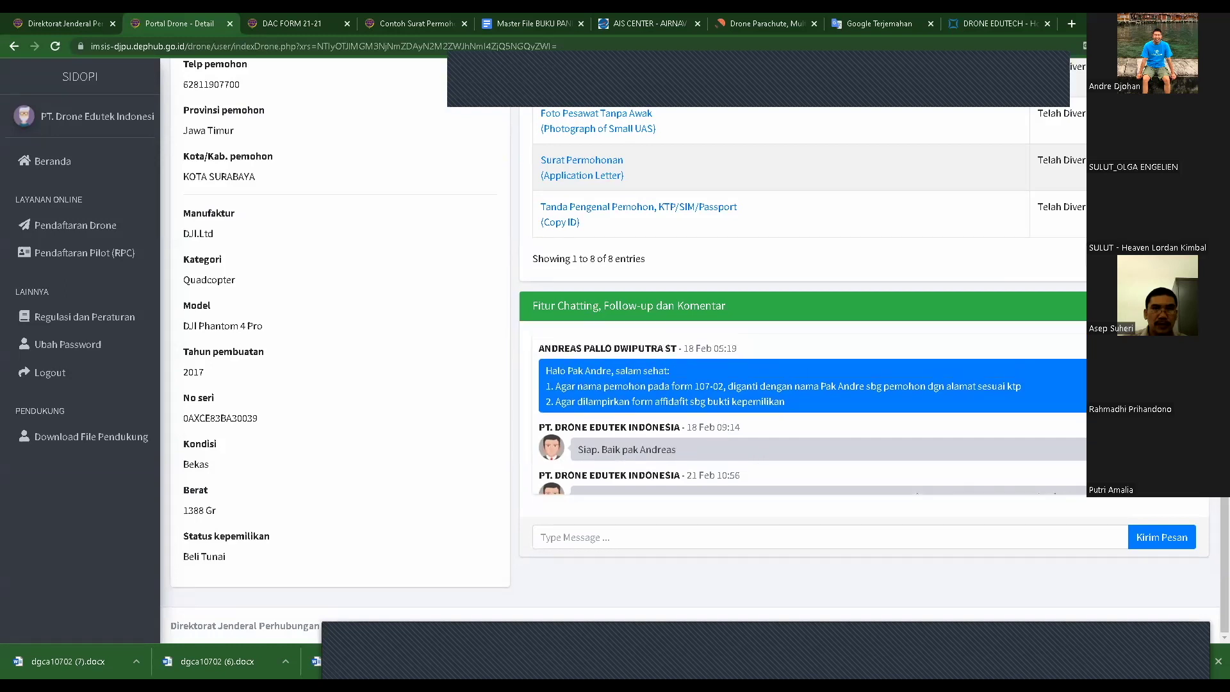
{"action": "scroll", "coordinate": [323, 247], "scroll_direction": "up", "scroll_amount": 5}
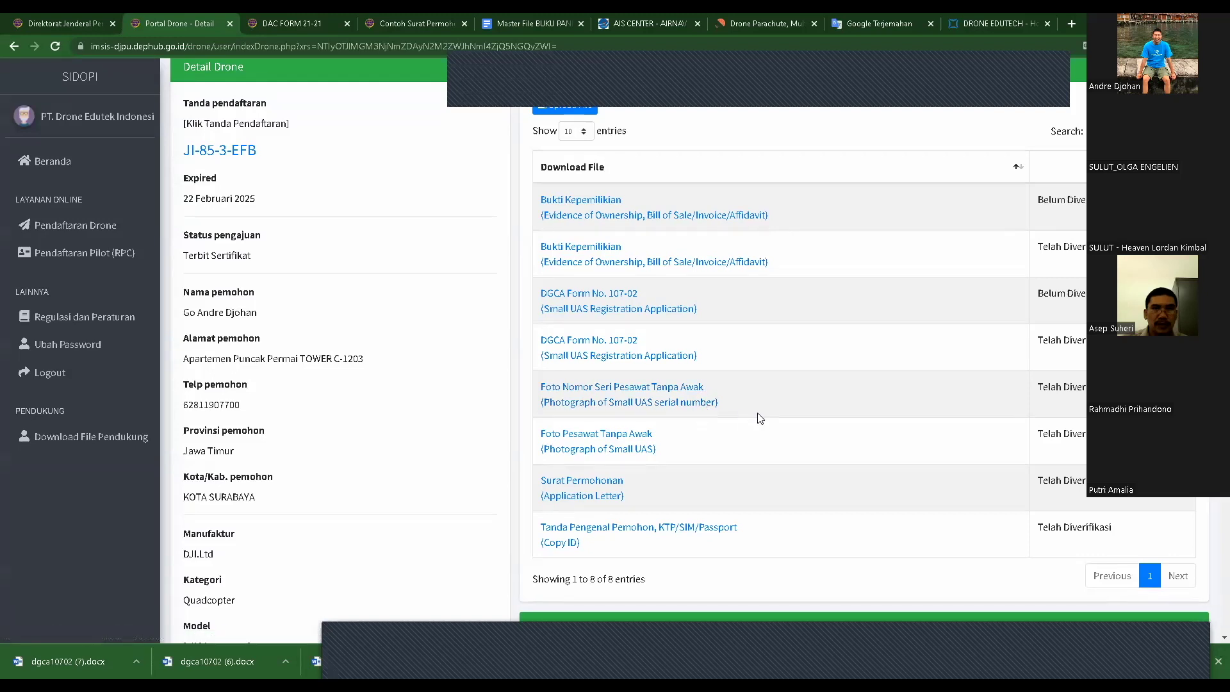
{"action": "scroll", "coordinate": [760, 418], "scroll_direction": "down", "scroll_amount": 5}
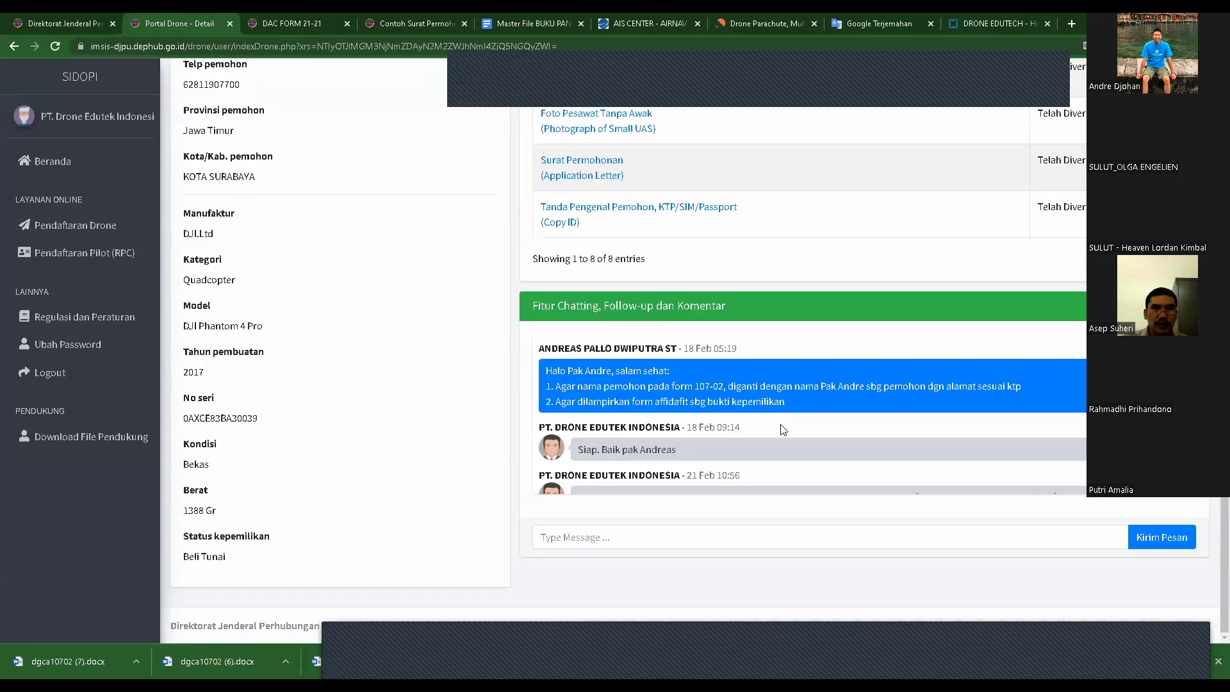
{"action": "scroll", "coordinate": [801, 441], "scroll_direction": "up", "scroll_amount": 2}
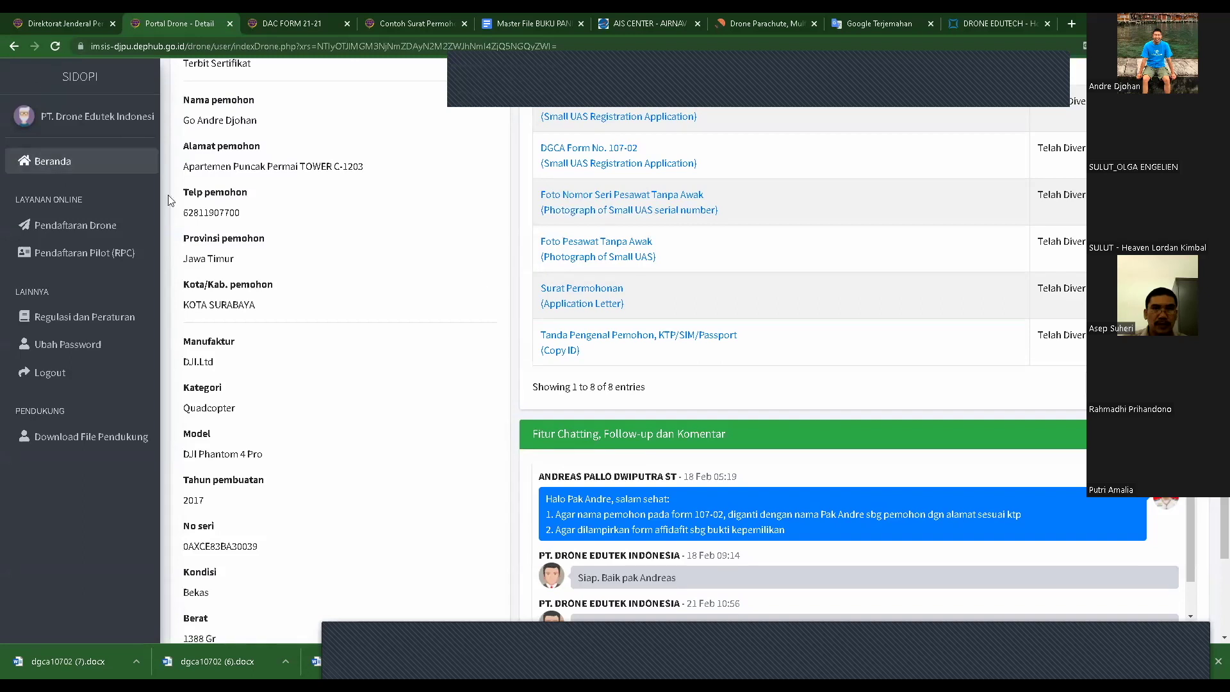
{"action": "scroll", "coordinate": [357, 428], "scroll_direction": "down", "scroll_amount": 2}
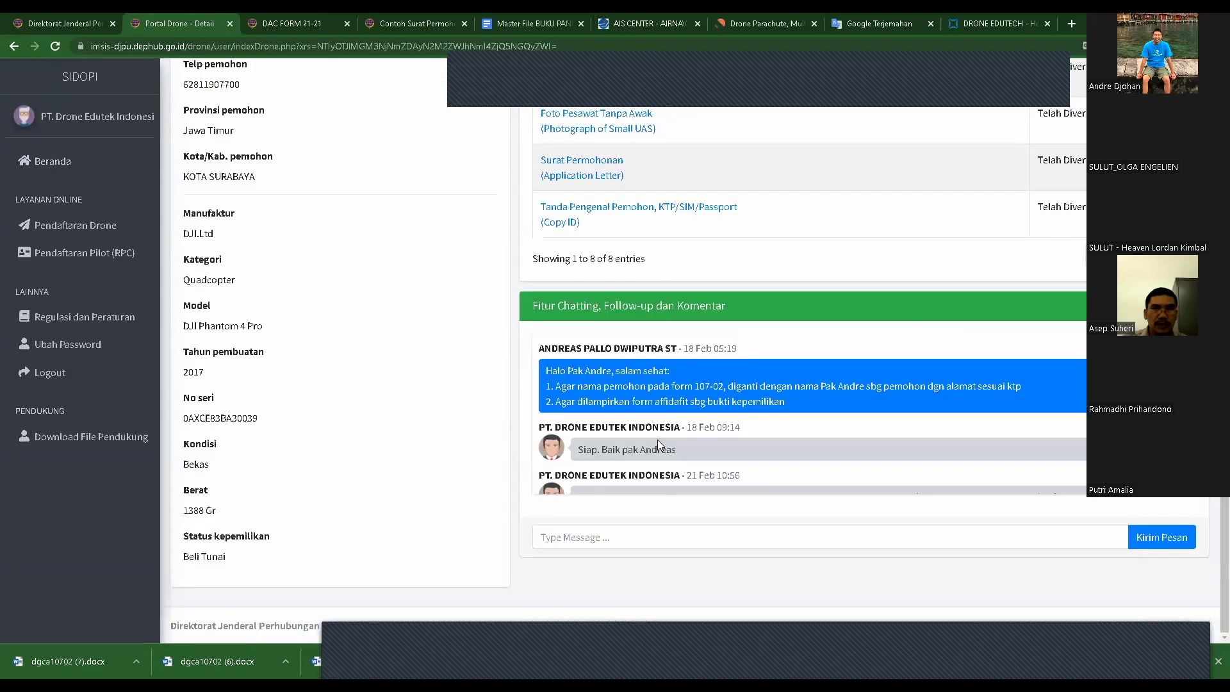
{"action": "scroll", "coordinate": [664, 446], "scroll_direction": "down", "scroll_amount": 1}
{"action": "scroll", "coordinate": [397, 365], "scroll_direction": "up", "scroll_amount": 6}
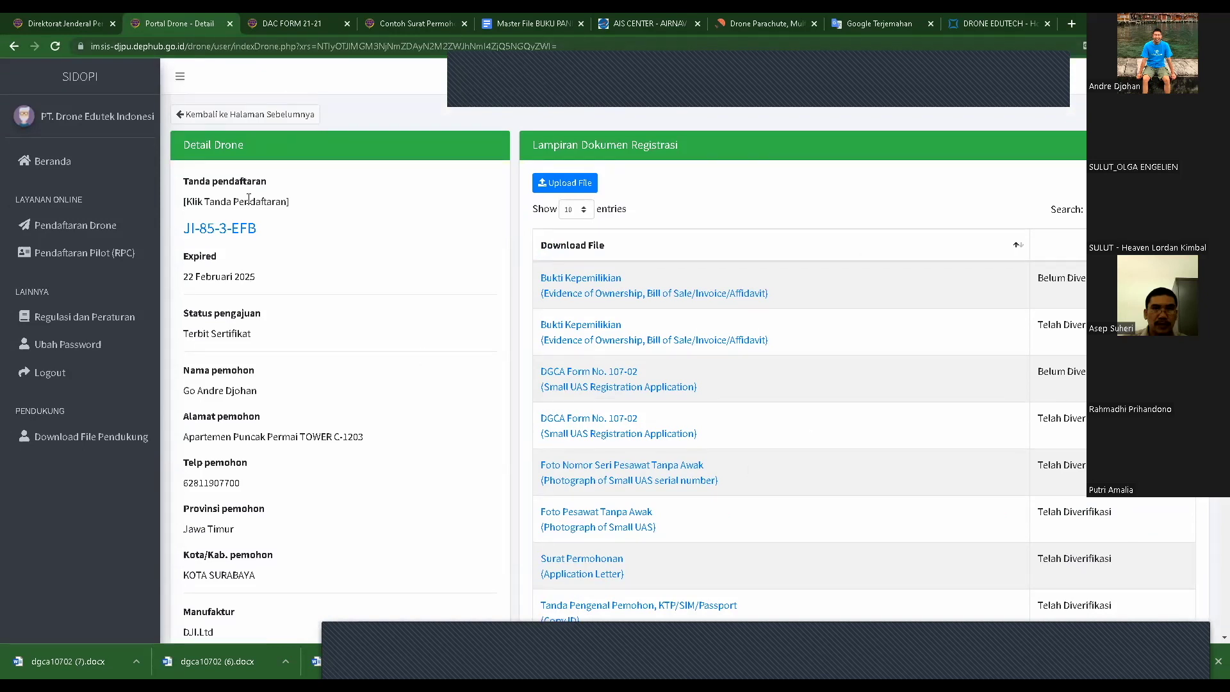
{"action": "left_click", "coordinate": [179, 115]}
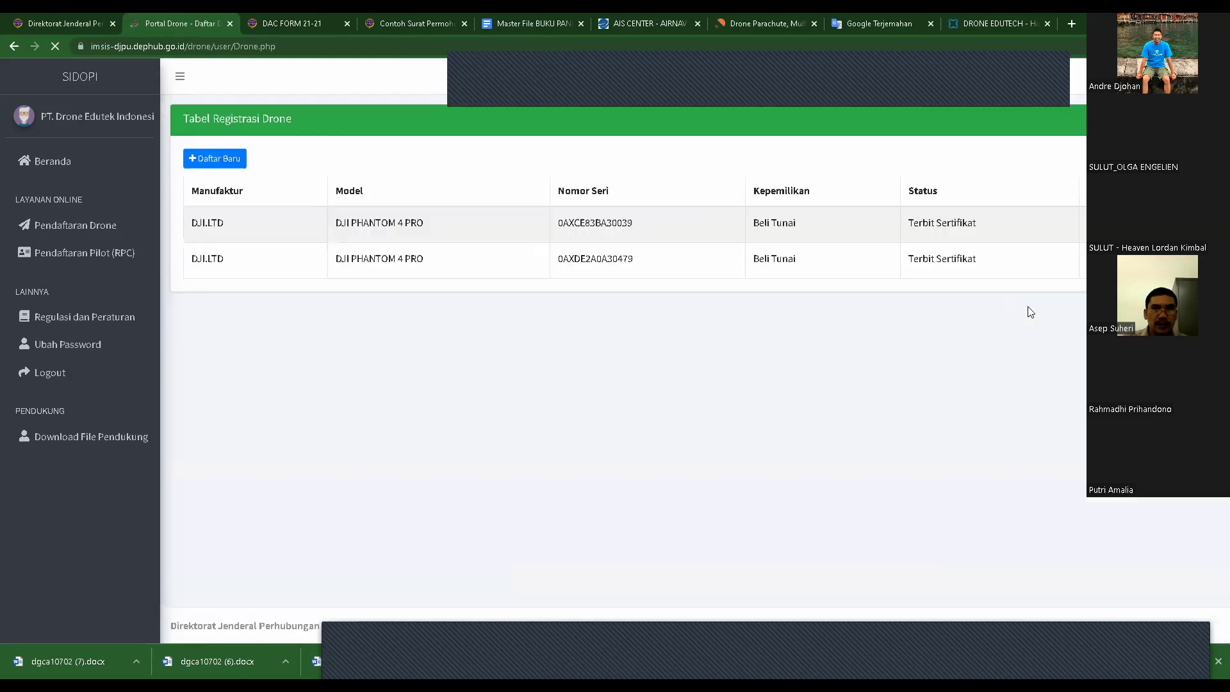
{"action": "left_click_drag", "start_coordinate": [993, 256], "coordinate": [921, 254]}
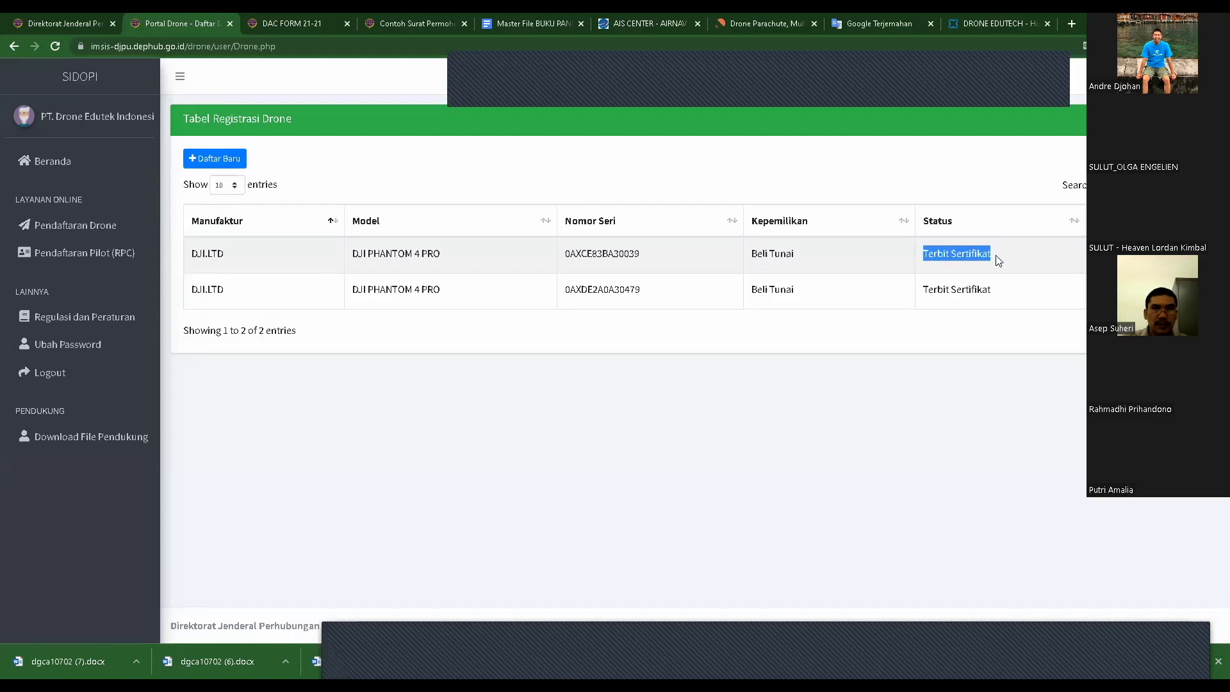
{"action": "left_click", "coordinate": [961, 254]}
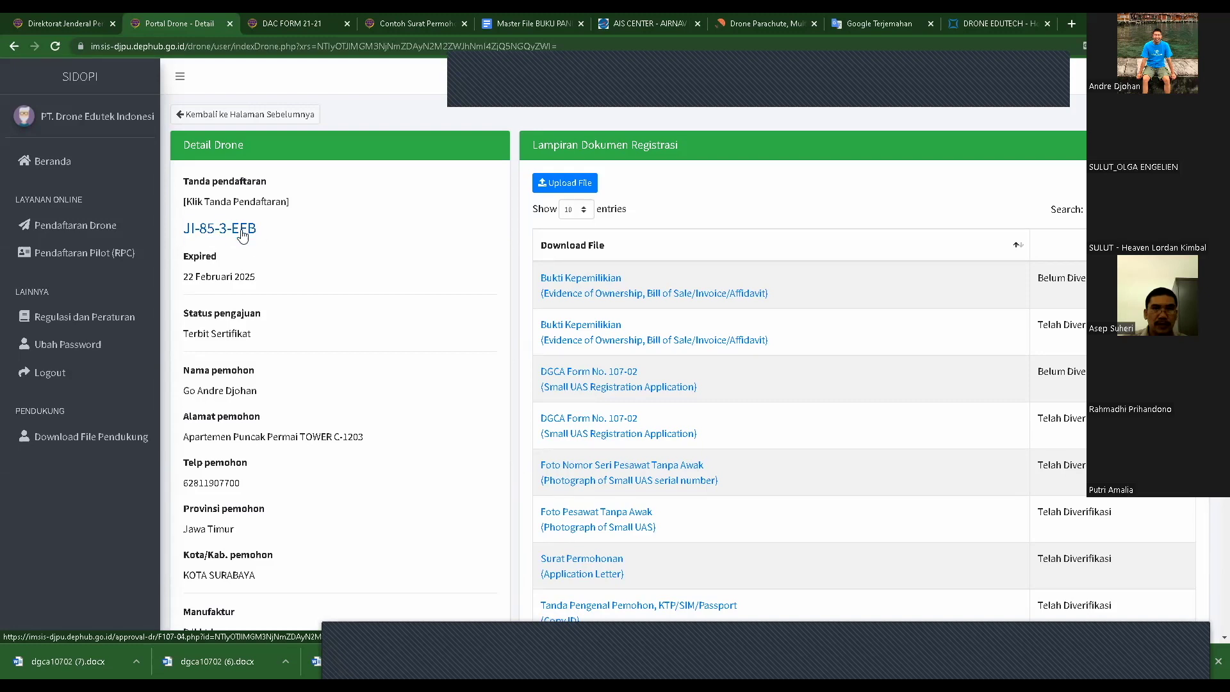
{"action": "left_click", "coordinate": [242, 232]}
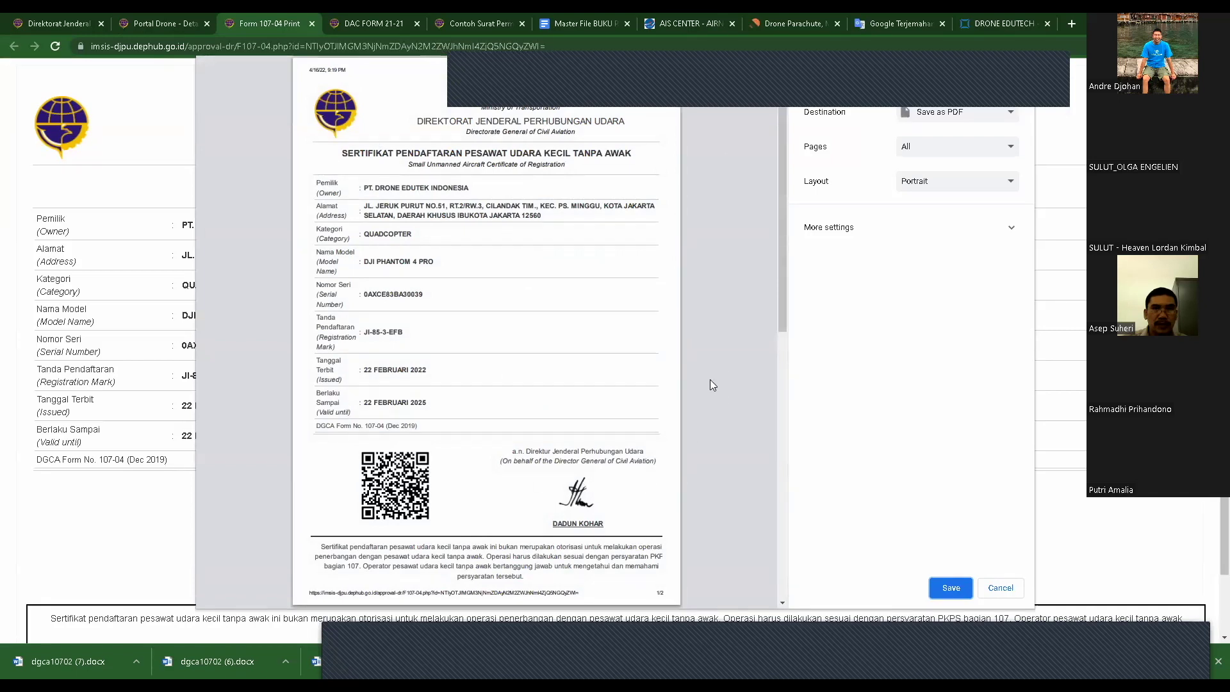
{"action": "left_click_drag", "start_coordinate": [785, 277], "coordinate": [783, 233]}
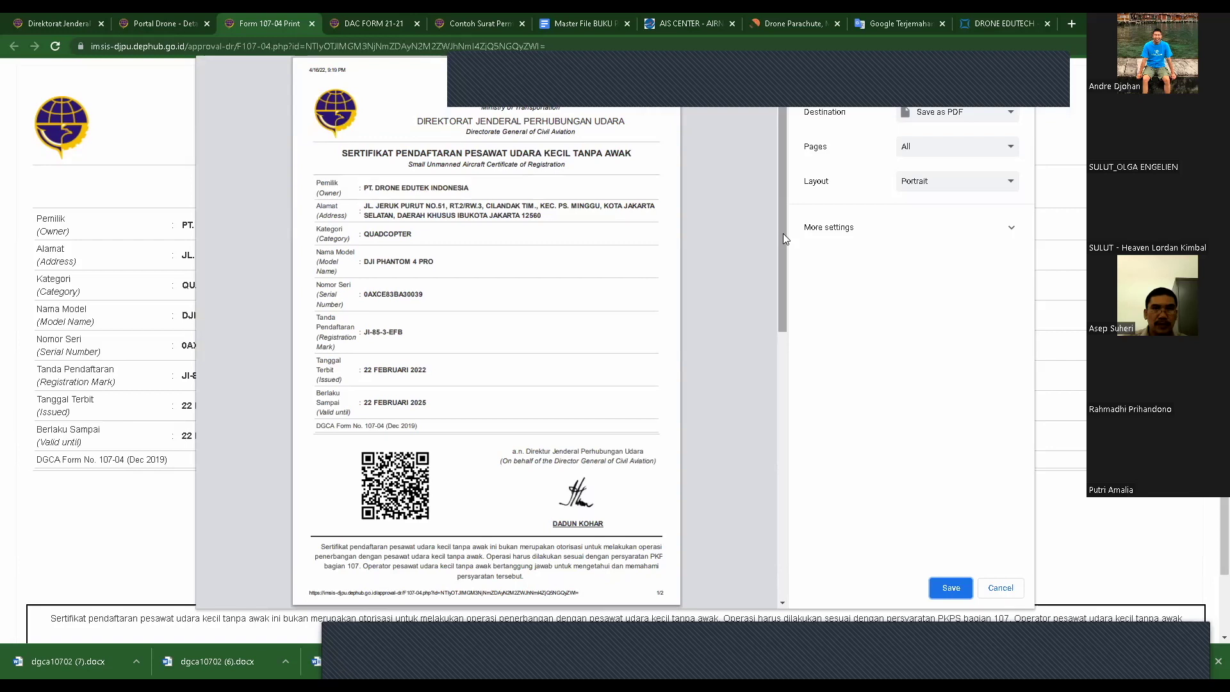
{"action": "left_click_drag", "start_coordinate": [783, 234], "coordinate": [787, 229]}
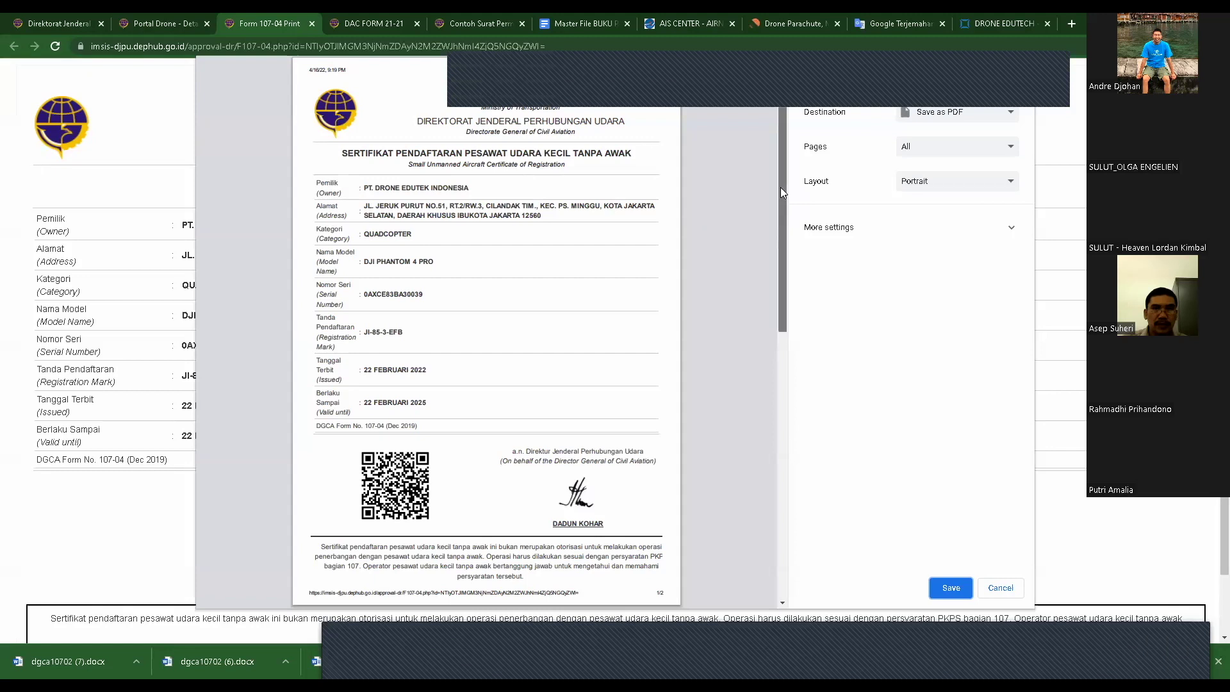
{"action": "left_click_drag", "start_coordinate": [780, 187], "coordinate": [781, 173]}
{"action": "left_click", "coordinate": [1001, 587]}
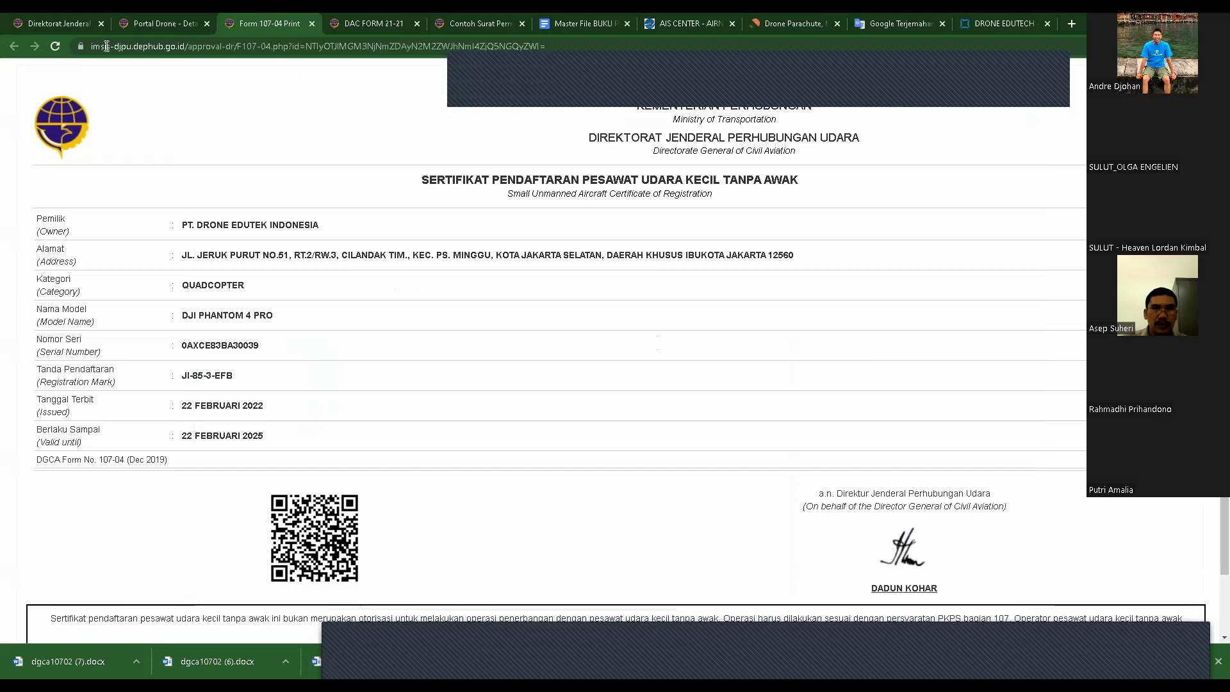
{"action": "left_click", "coordinate": [312, 24]}
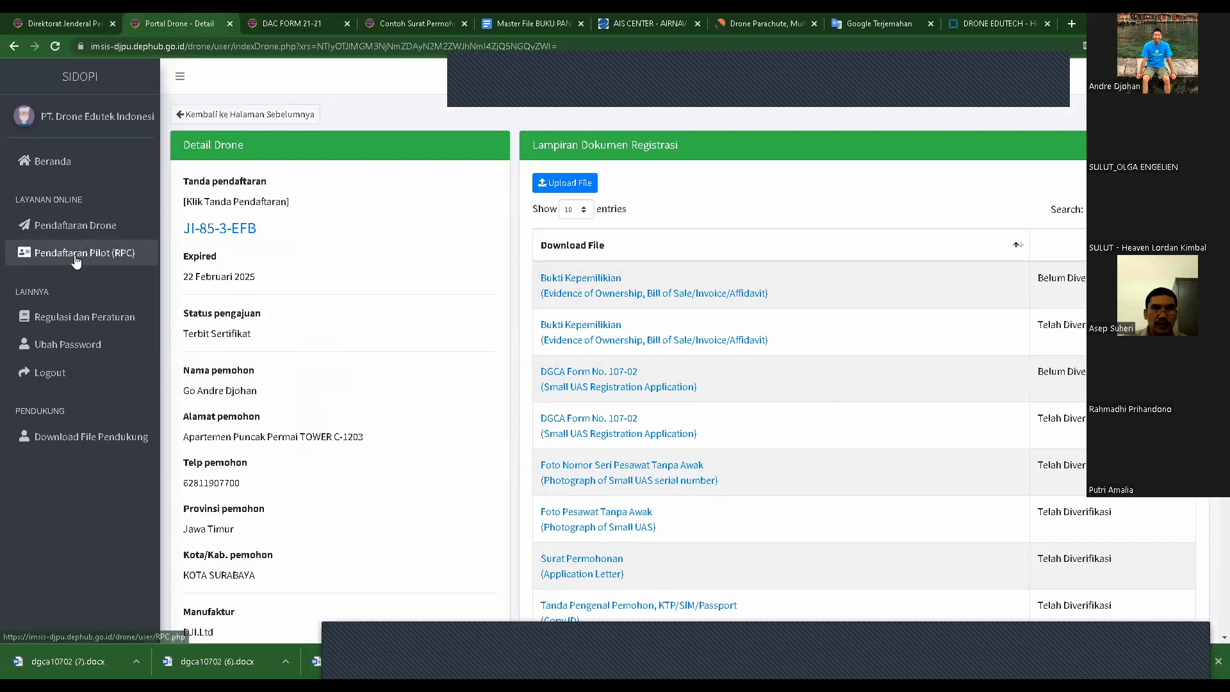
{"action": "left_click", "coordinate": [516, 19]}
{"action": "left_click", "coordinate": [441, 22]}
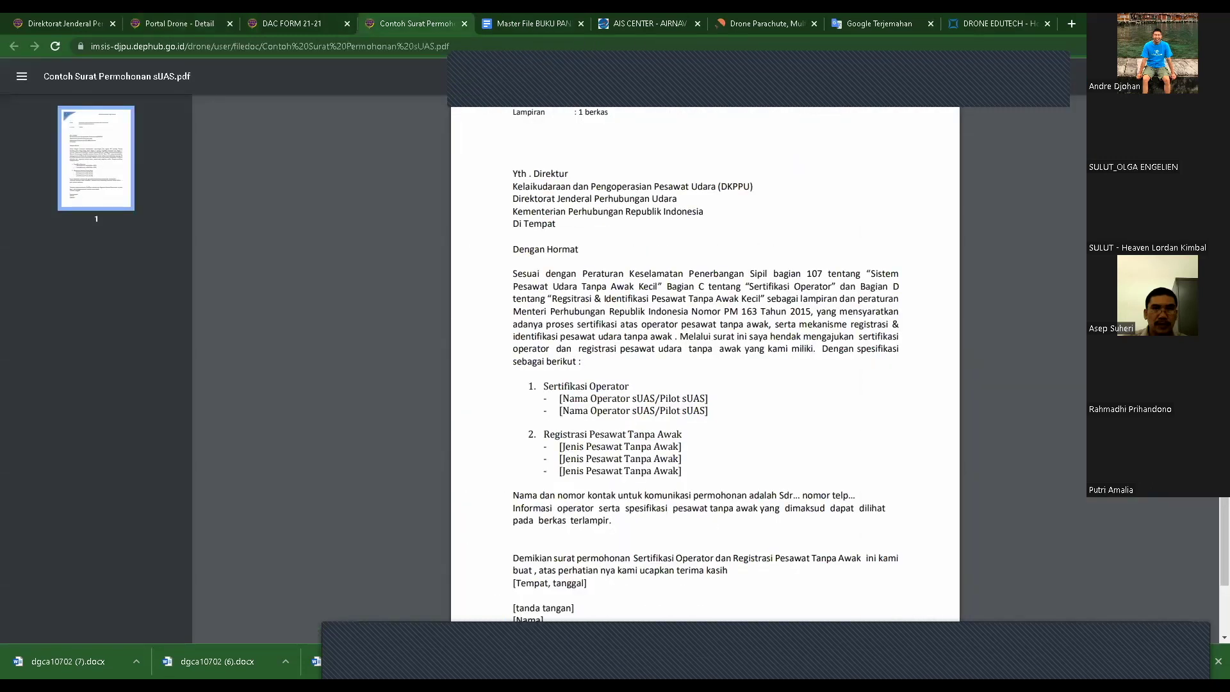
{"action": "left_click", "coordinate": [287, 23]}
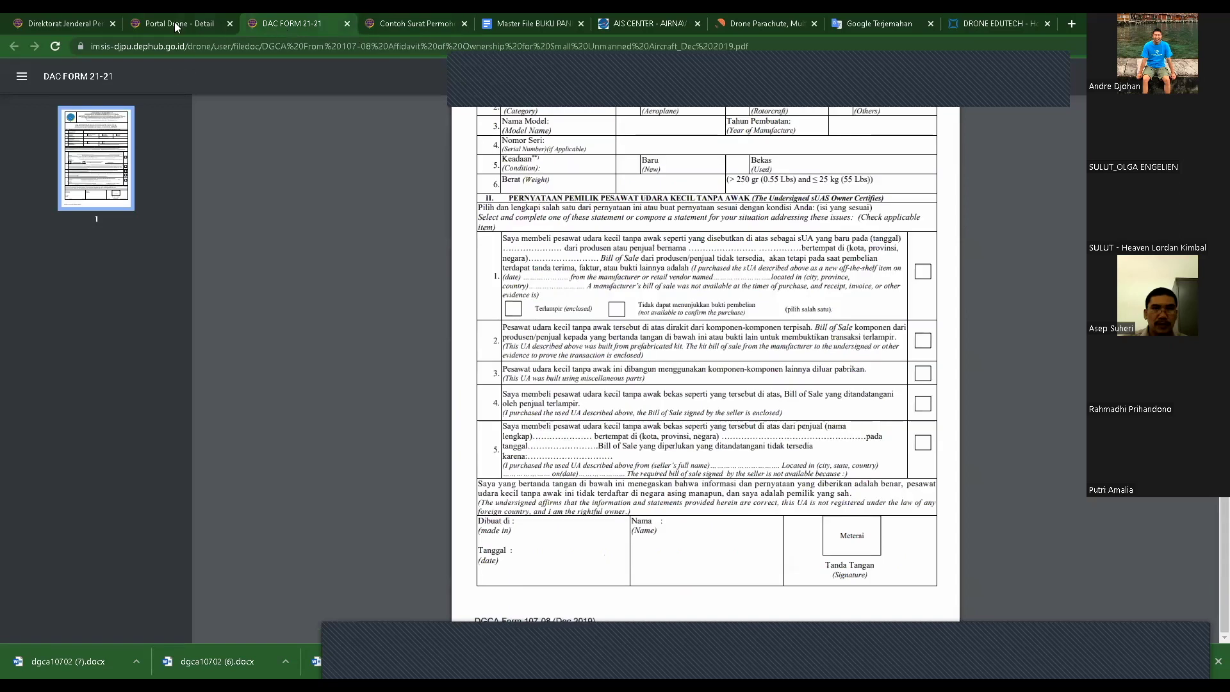
{"action": "left_click", "coordinate": [167, 23]}
{"action": "left_click", "coordinate": [69, 19]}
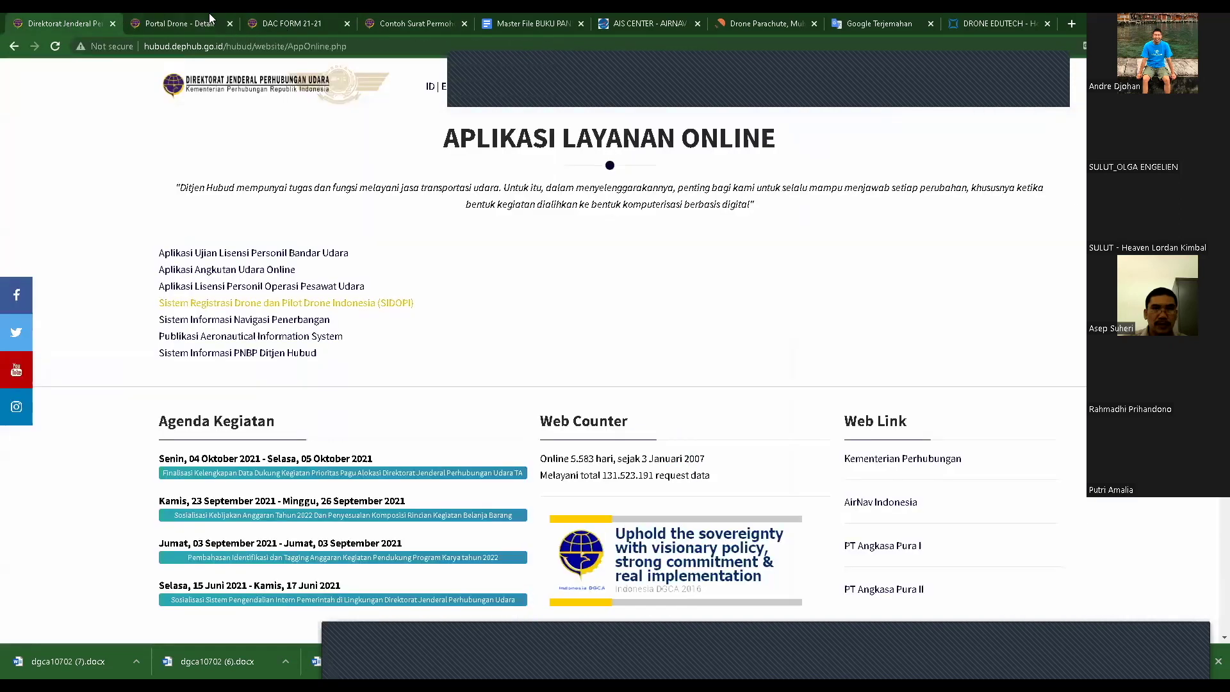
{"action": "left_click", "coordinate": [181, 26]}
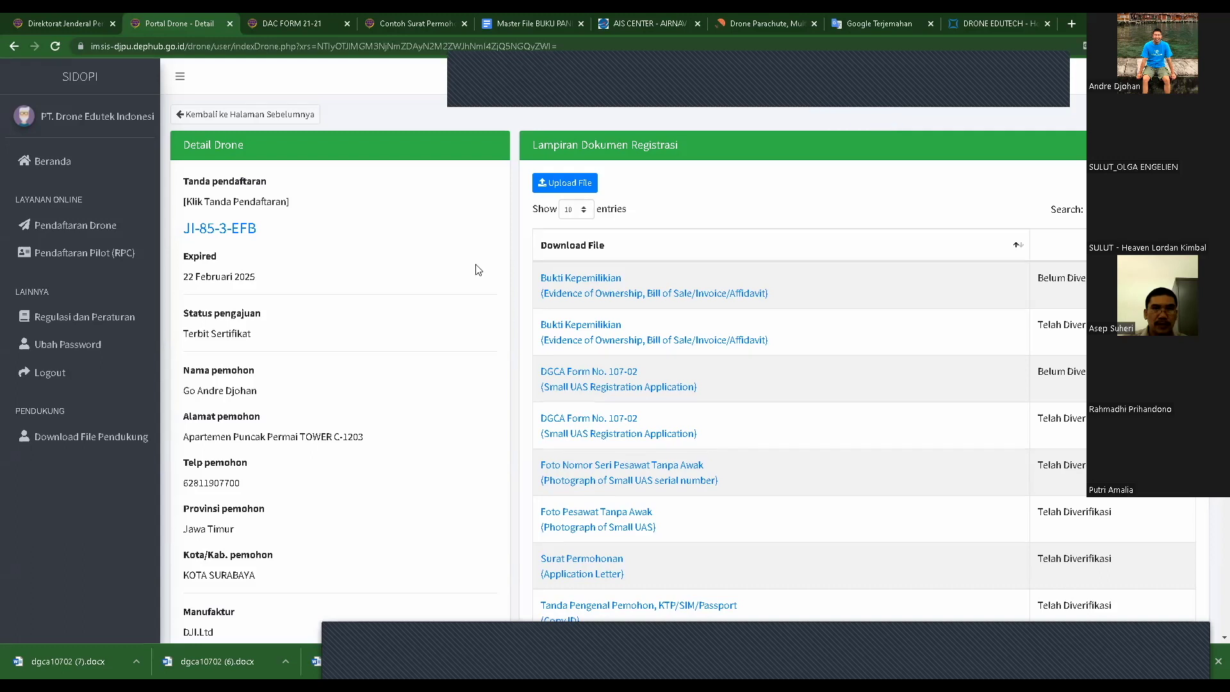
{"action": "scroll", "coordinate": [437, 267], "scroll_direction": "down", "scroll_amount": 4}
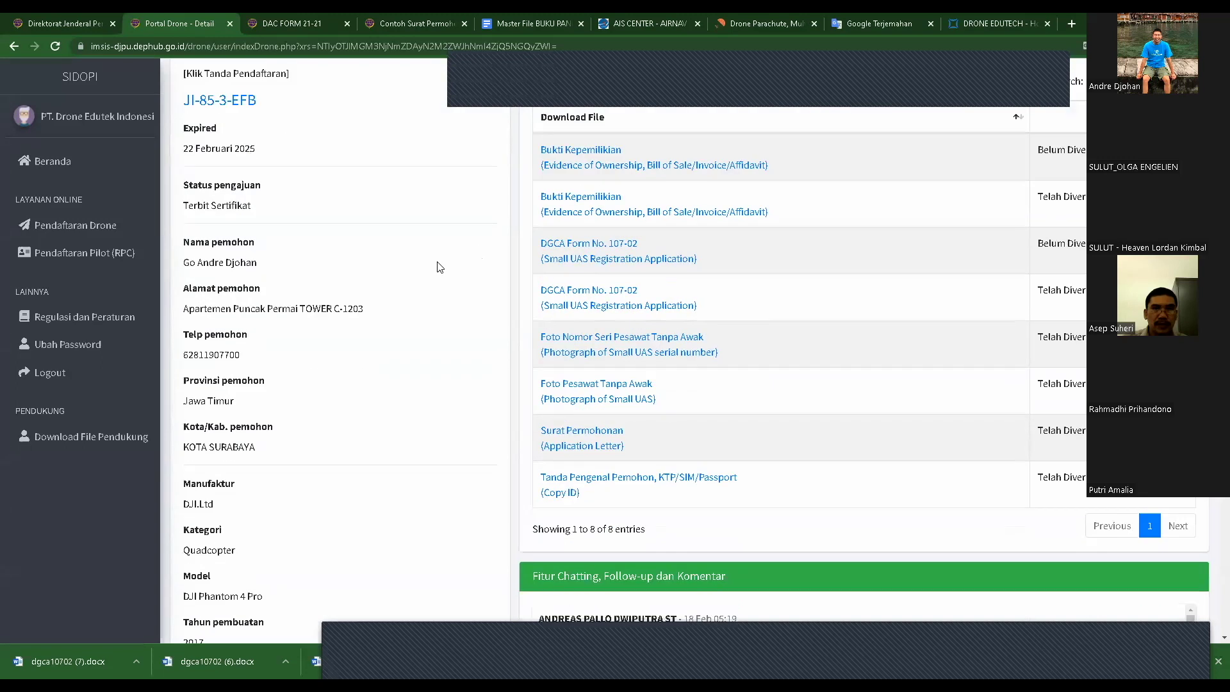
{"action": "scroll", "coordinate": [369, 285], "scroll_direction": "up", "scroll_amount": 4}
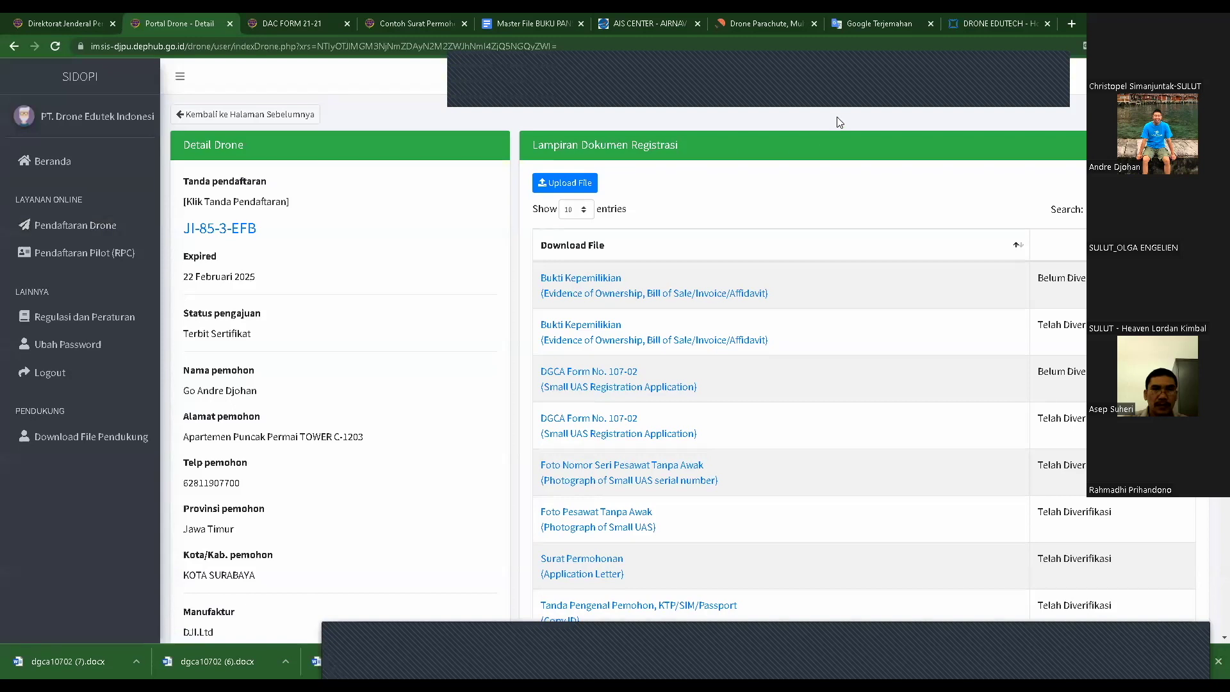
- Start a new Remote Pilot Certificate application from the RPC list and scroll to Sections 5–7
{"action": "left_click", "coordinate": [106, 255]}
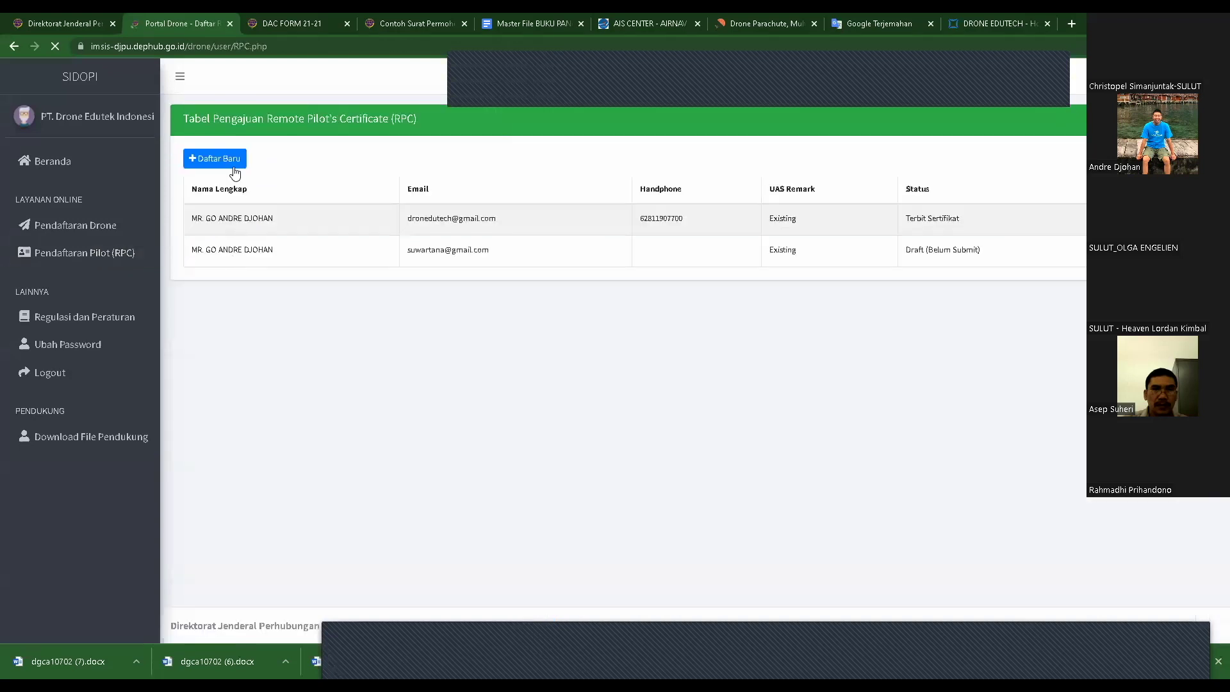
{"action": "left_click", "coordinate": [232, 164]}
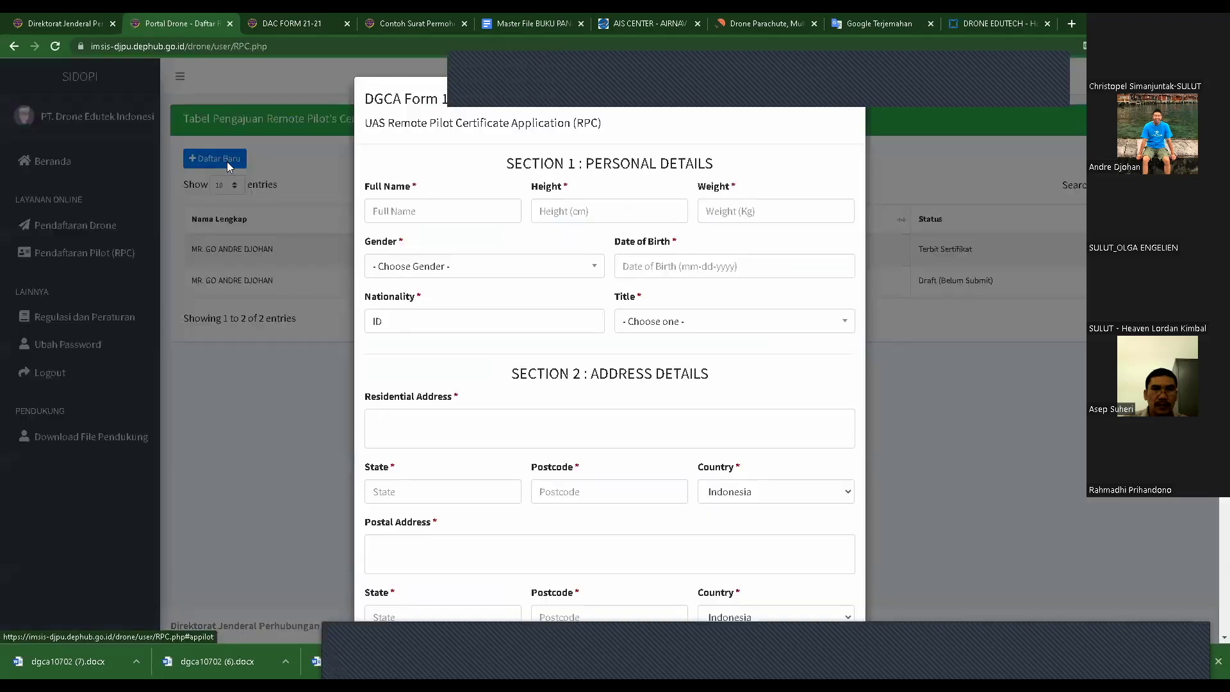
{"action": "scroll", "coordinate": [615, 398], "scroll_direction": "down", "scroll_amount": 6}
{"action": "scroll", "coordinate": [616, 400], "scroll_direction": "down", "scroll_amount": 6}
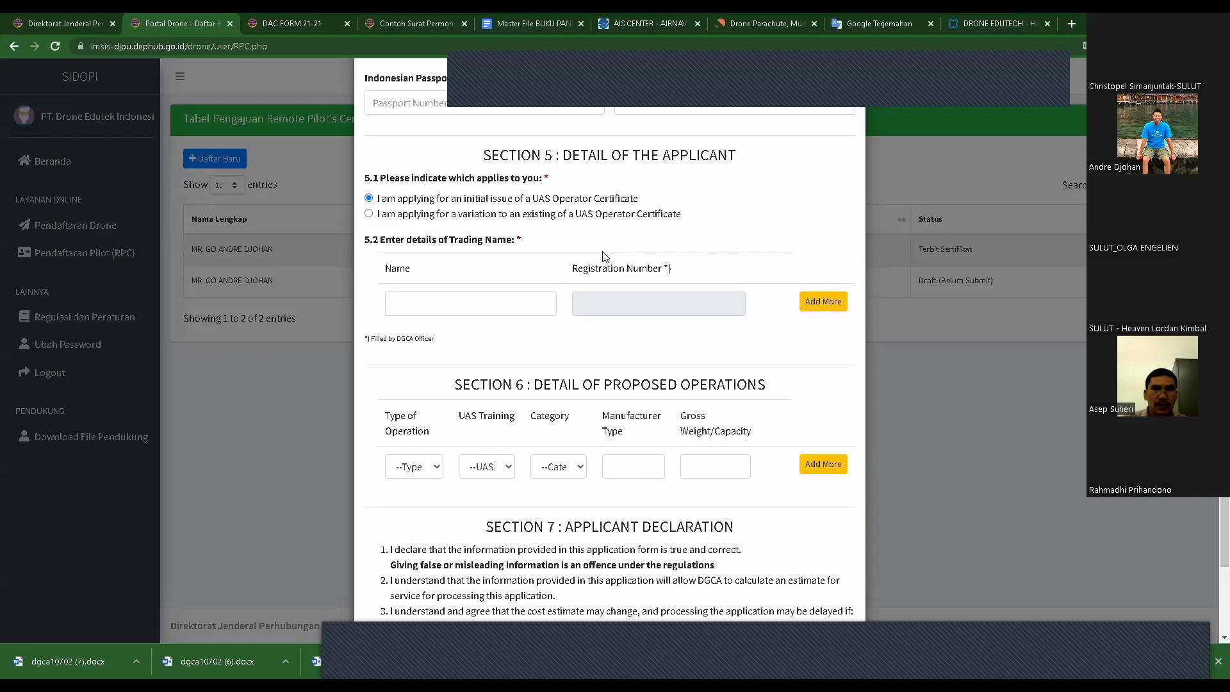
- Set section 5.1 to initial issue of a UAS Operator Certificate, then close the form unsubmitted
{"action": "left_click_drag", "start_coordinate": [554, 198], "coordinate": [560, 202]}
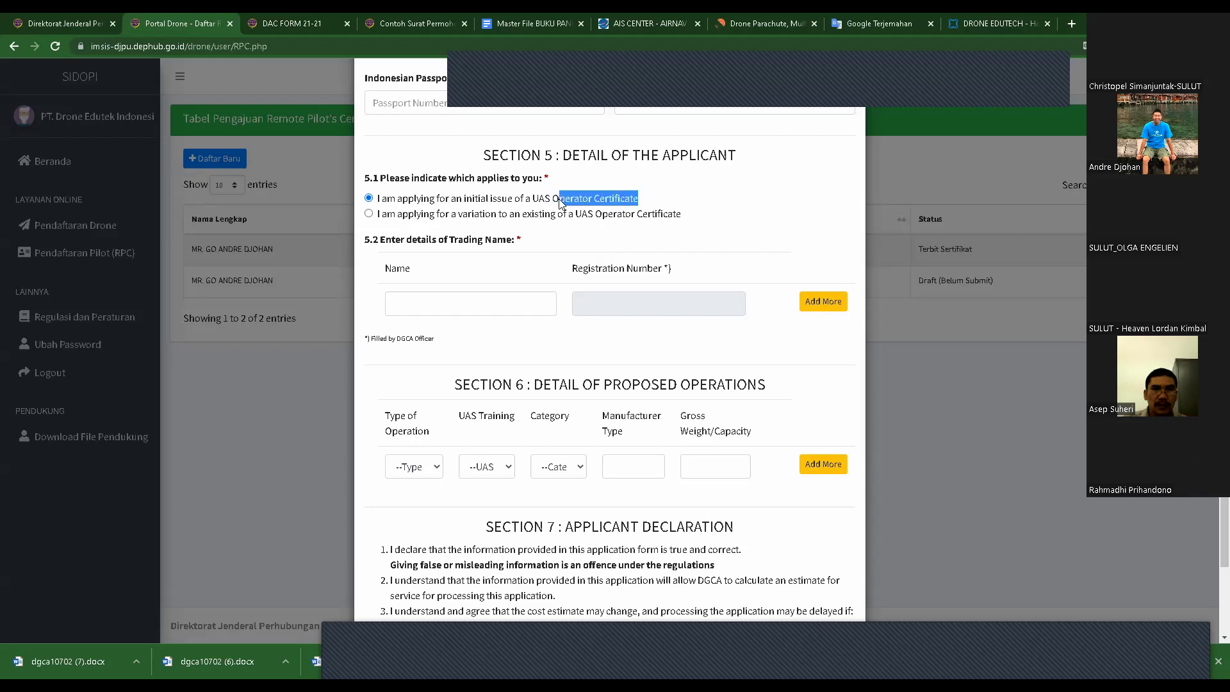
{"action": "left_click", "coordinate": [369, 214]}
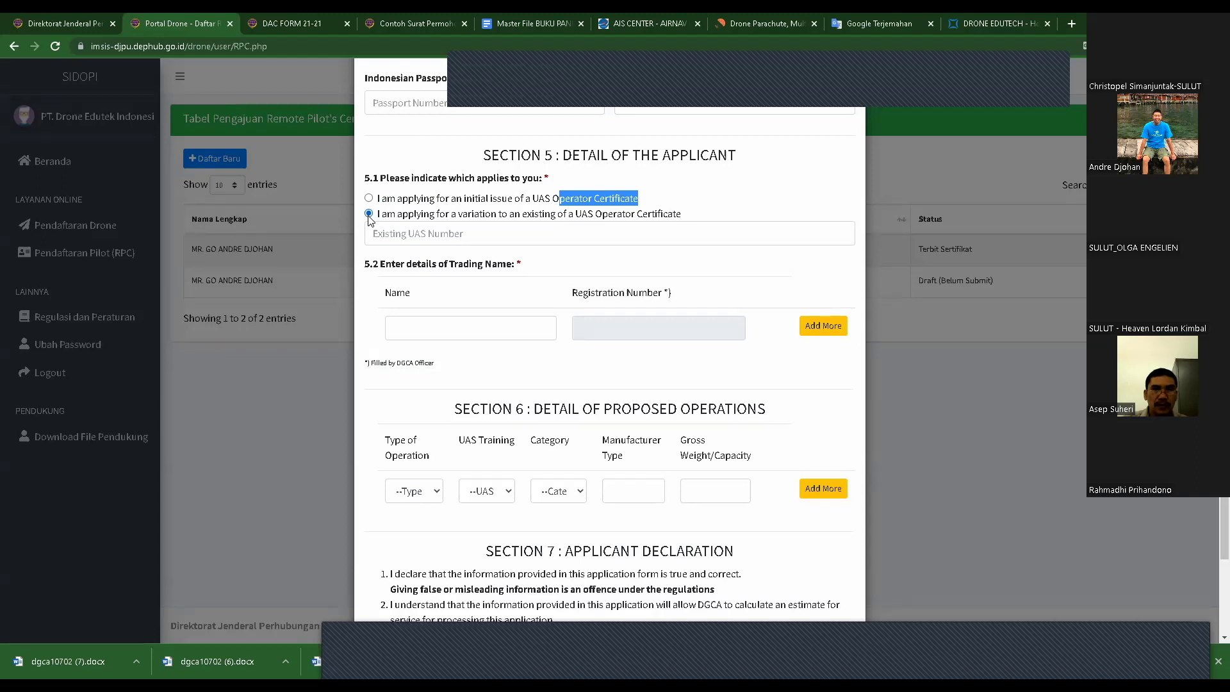
{"action": "left_click", "coordinate": [369, 198]}
{"action": "left_click", "coordinate": [369, 214]}
{"action": "left_click", "coordinate": [369, 200]}
{"action": "left_click", "coordinate": [369, 214]}
{"action": "left_click", "coordinate": [370, 200]}
{"action": "left_click", "coordinate": [750, 383]}
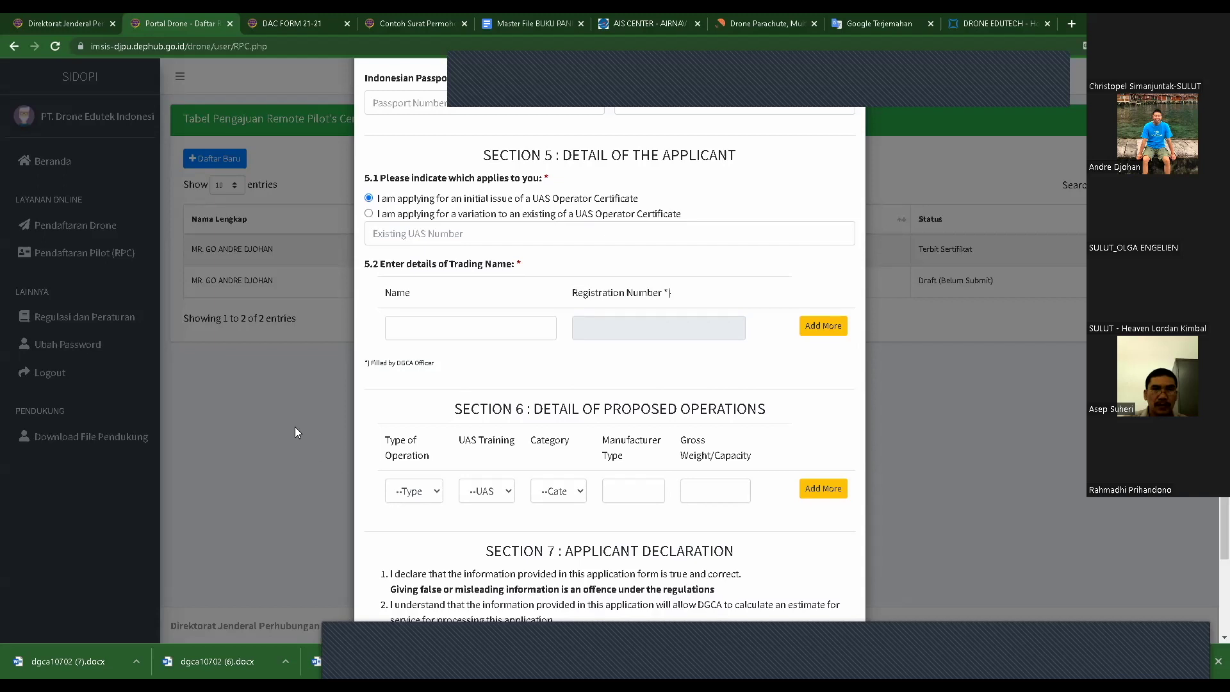
{"action": "left_click", "coordinate": [295, 427]}
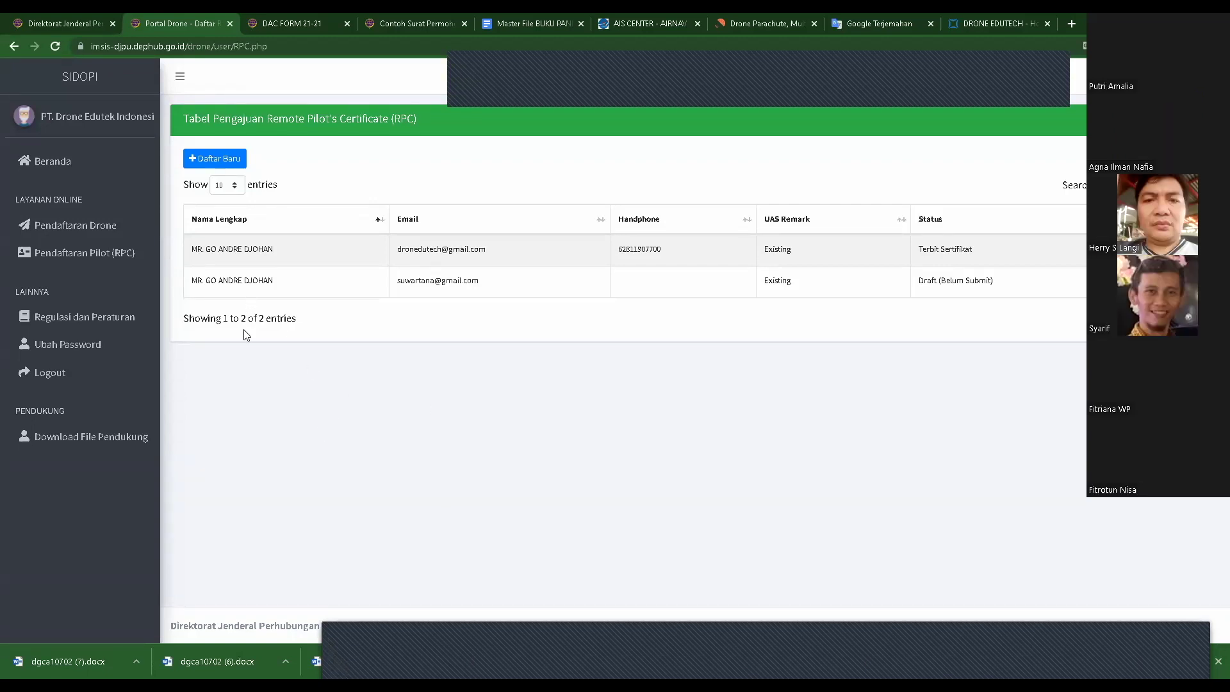
- Start a new drone registration from the drone list and scroll down through the form
{"action": "left_click", "coordinate": [83, 230]}
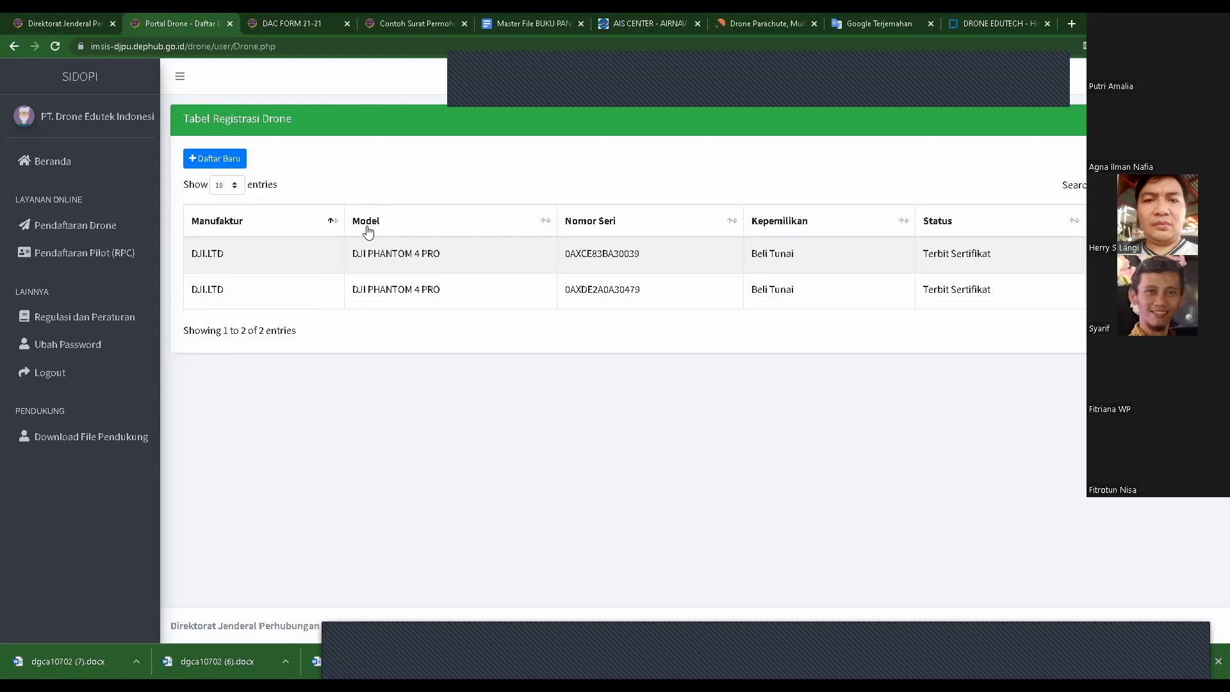
{"action": "left_click", "coordinate": [234, 161]}
{"action": "scroll", "coordinate": [612, 293], "scroll_direction": "down", "scroll_amount": 3}
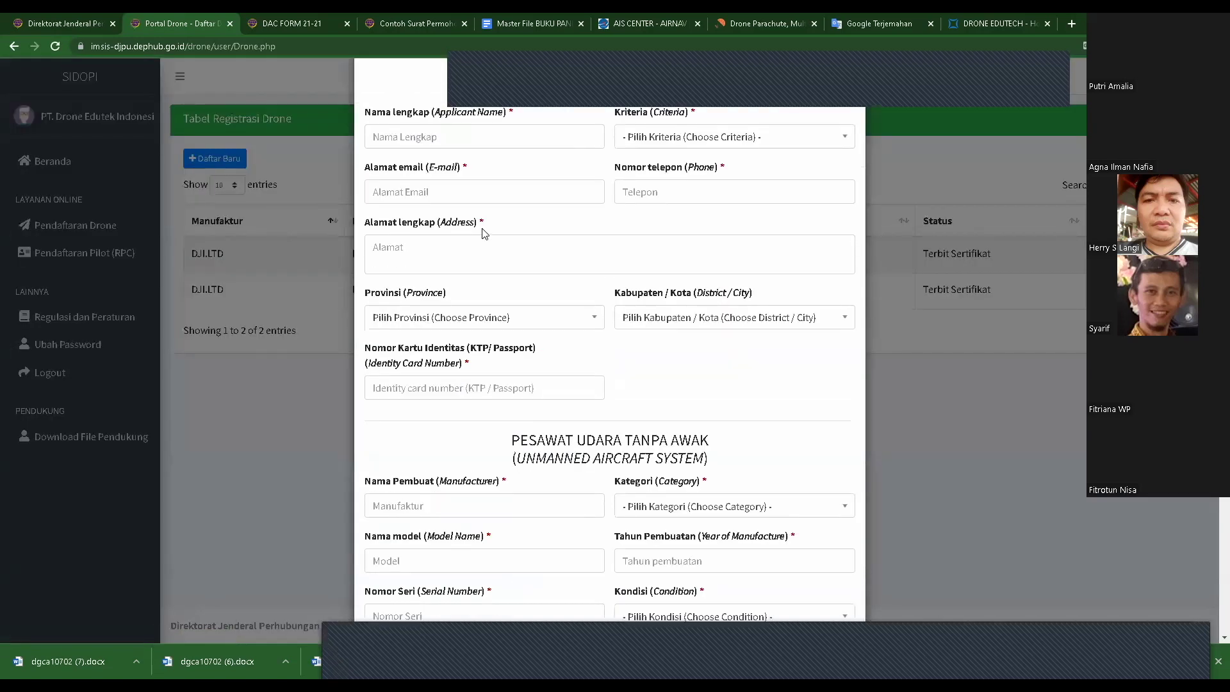
{"action": "scroll", "coordinate": [531, 373], "scroll_direction": "down", "scroll_amount": 2}
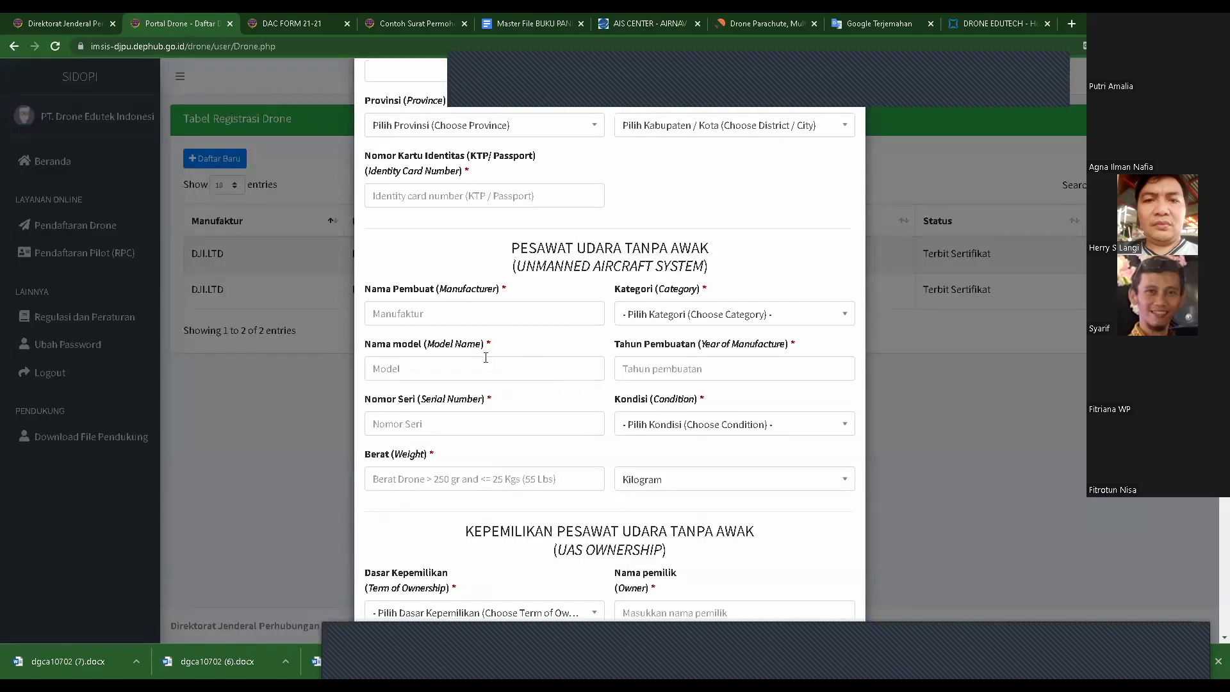
{"action": "scroll", "coordinate": [512, 423], "scroll_direction": "down", "scroll_amount": 4}
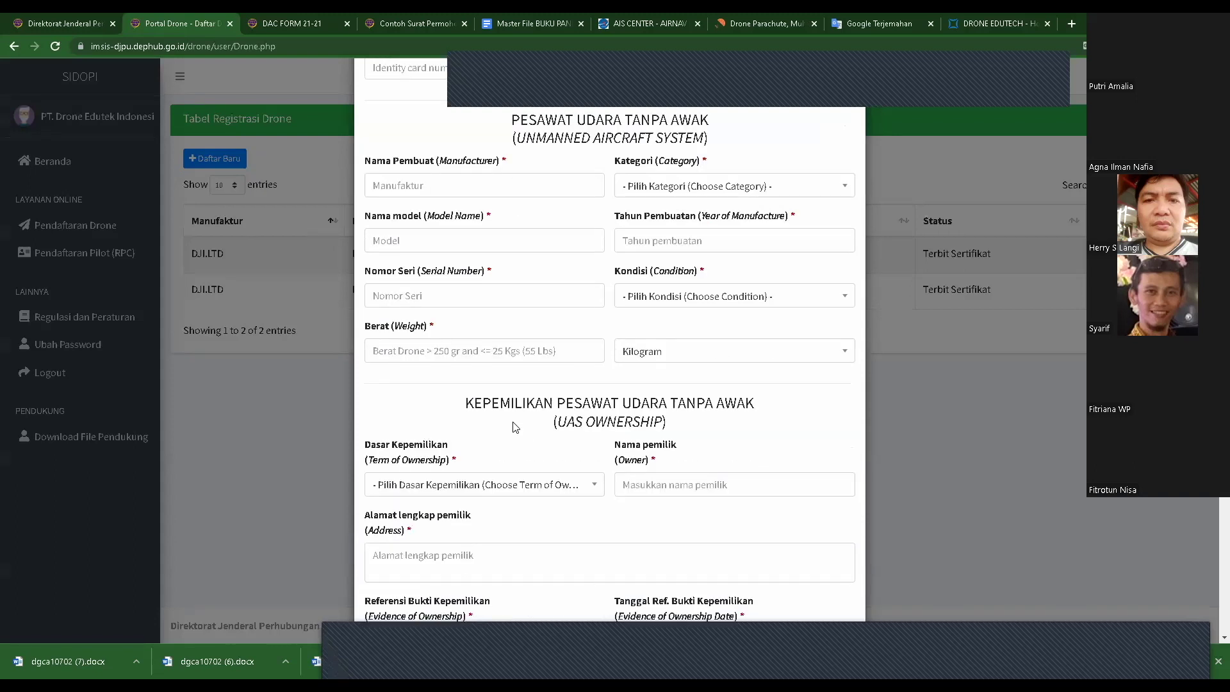
{"action": "scroll", "coordinate": [615, 438], "scroll_direction": "down", "scroll_amount": 10}
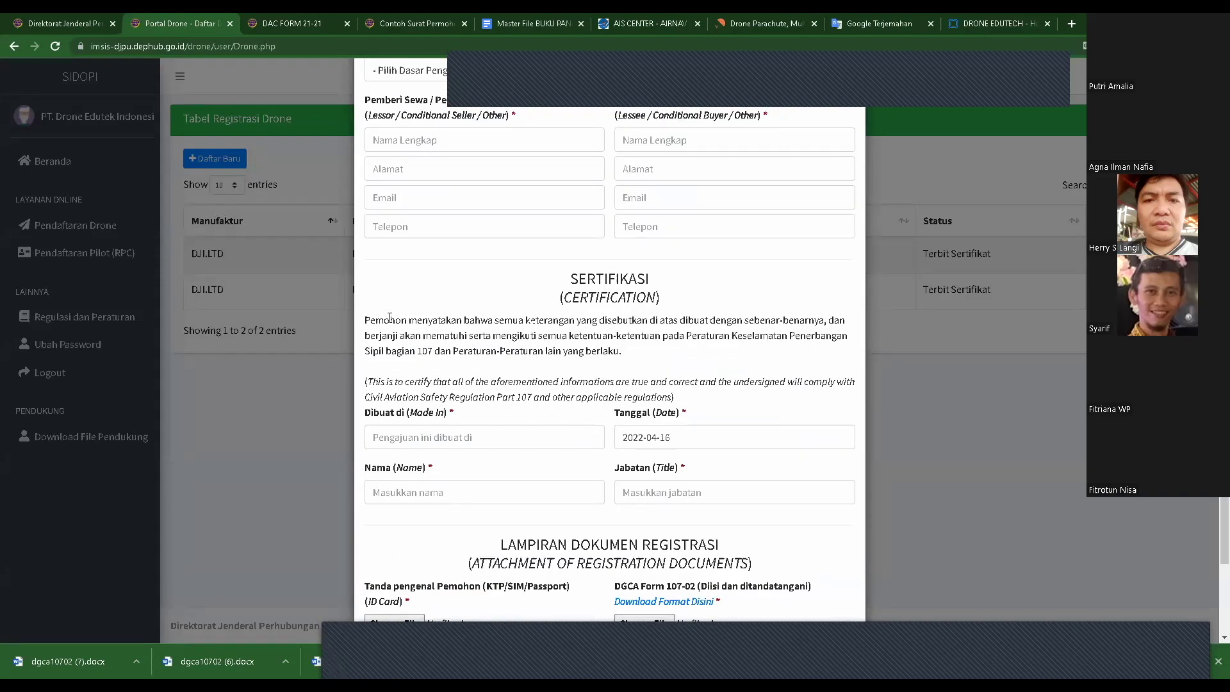
- Highlight the Indonesian and English certification statement, close the form unsubmitted, and go to Beranda
{"action": "left_click_drag", "start_coordinate": [369, 315], "coordinate": [564, 349]}
{"action": "left_click", "coordinate": [366, 319]}
{"action": "left_click_drag", "start_coordinate": [367, 319], "coordinate": [750, 403]}
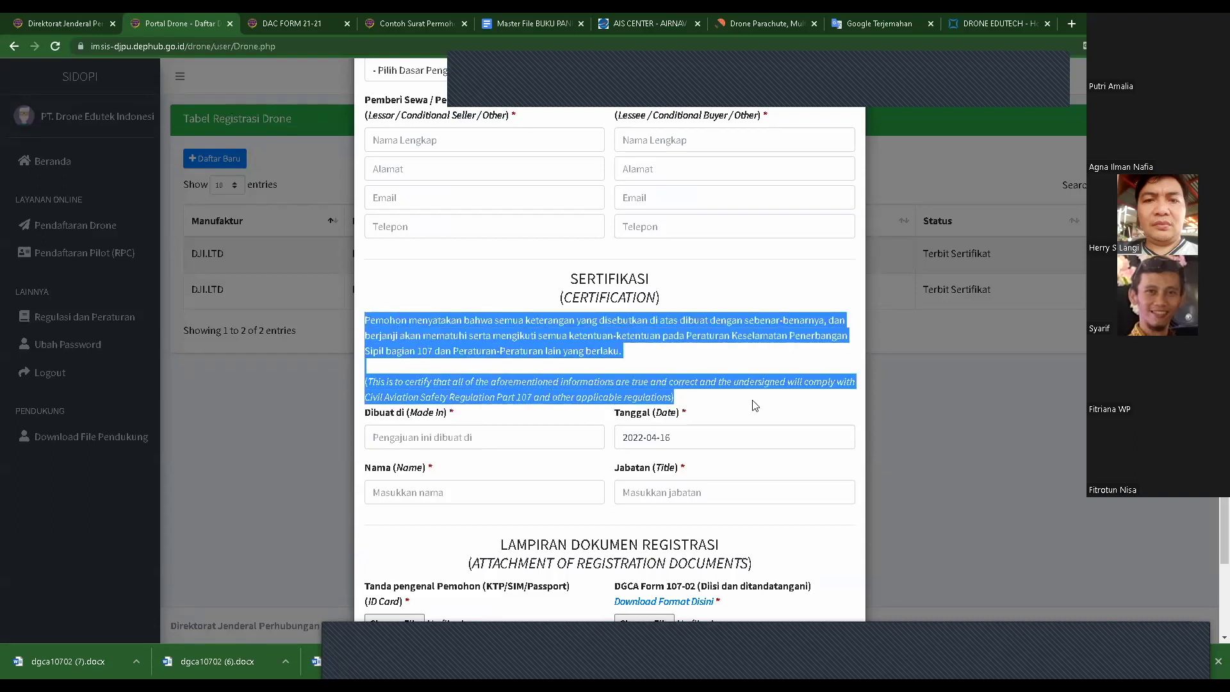
{"action": "scroll", "coordinate": [564, 449], "scroll_direction": "down", "scroll_amount": 3}
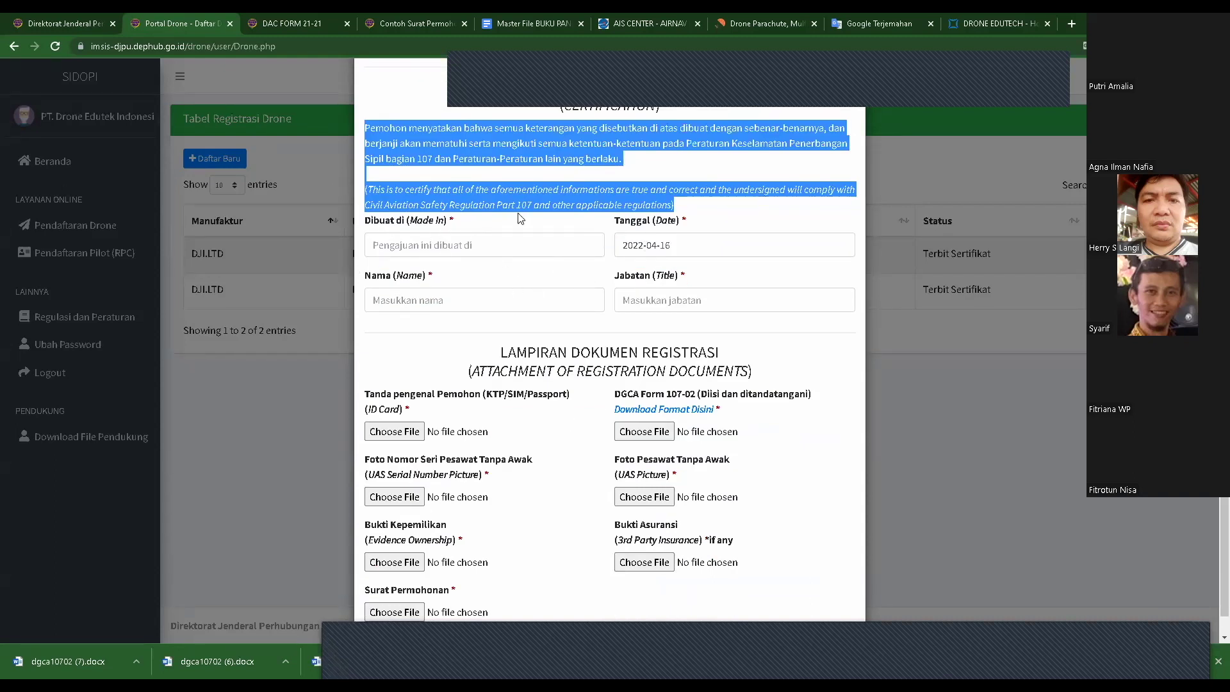
{"action": "left_click", "coordinate": [477, 226]}
{"action": "scroll", "coordinate": [476, 226], "scroll_direction": "up", "scroll_amount": 2}
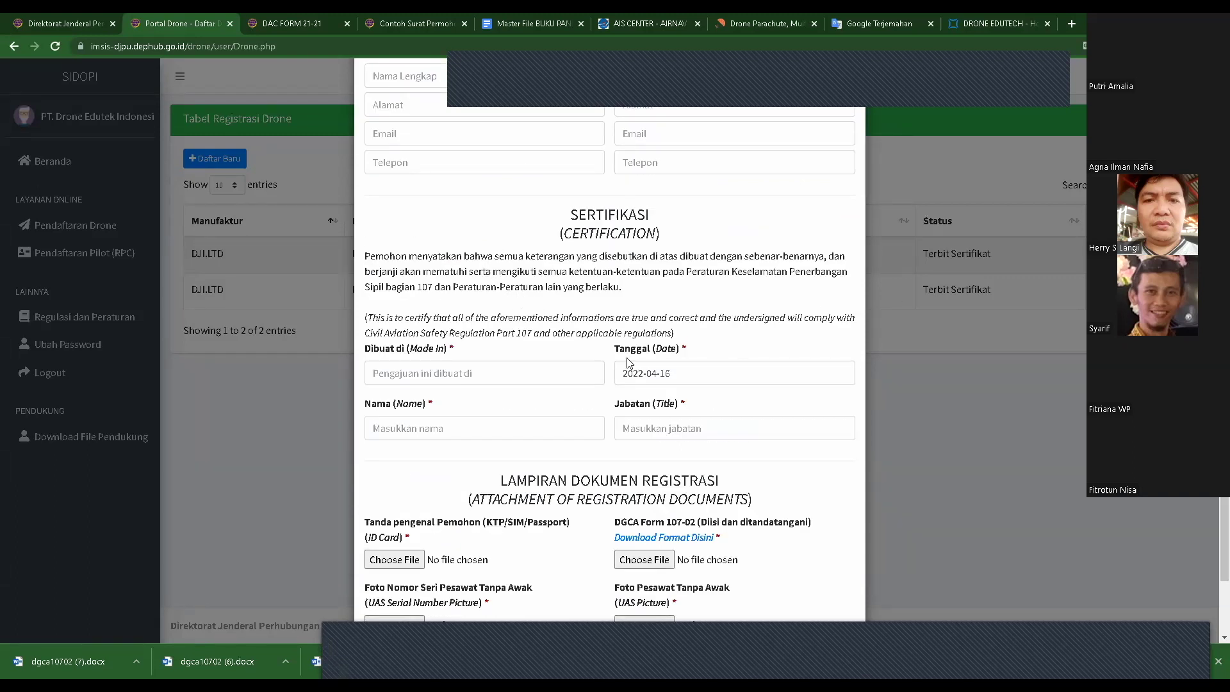
{"action": "scroll", "coordinate": [767, 421], "scroll_direction": "down", "scroll_amount": 3}
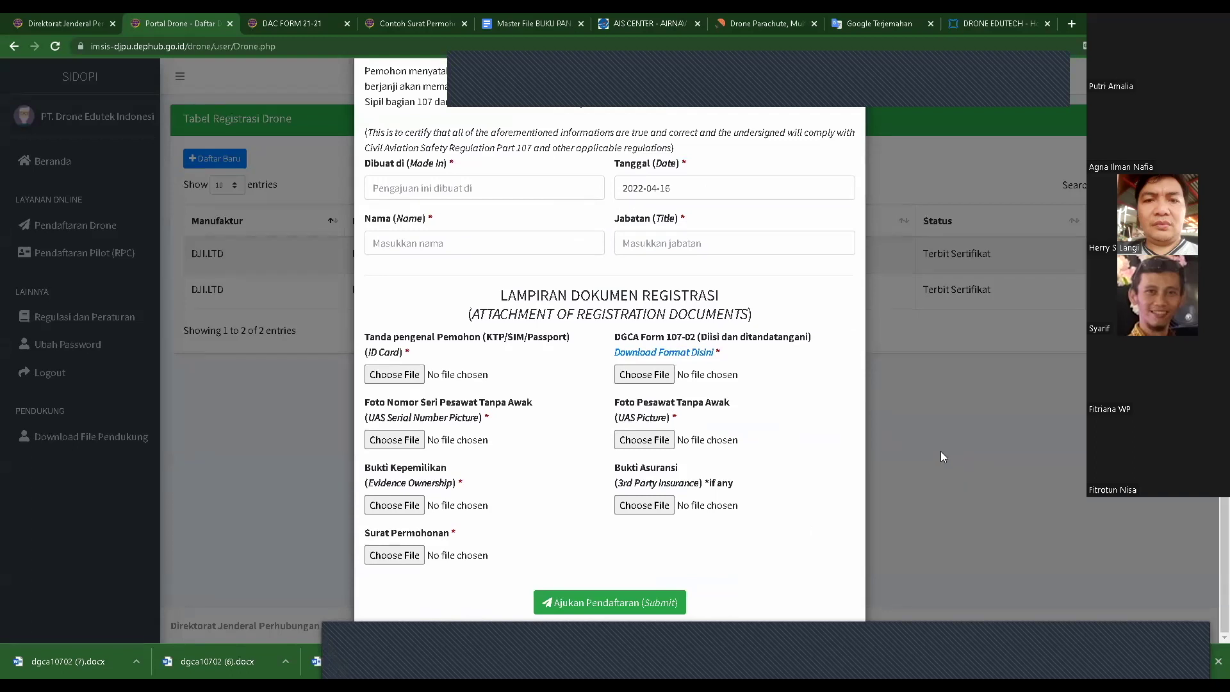
{"action": "left_click", "coordinate": [940, 451]}
{"action": "left_click", "coordinate": [55, 164]}
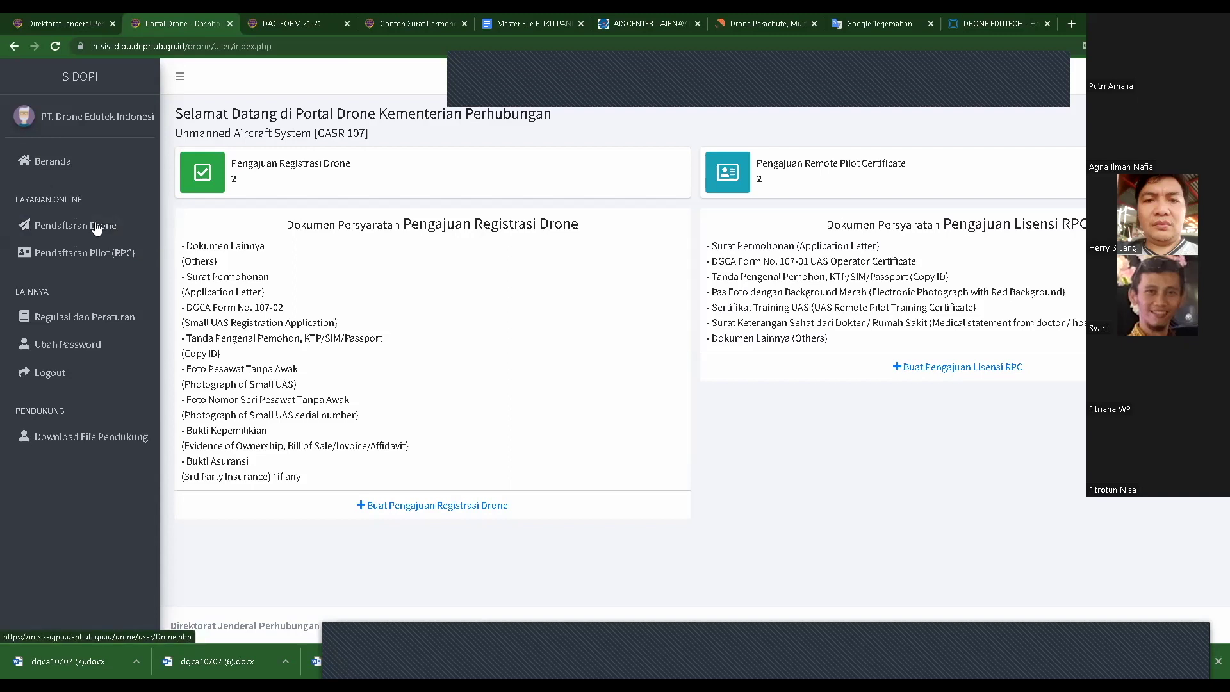
- Open and discard a new RPC application form, then return to the drone registration table
{"action": "left_click", "coordinate": [51, 237]}
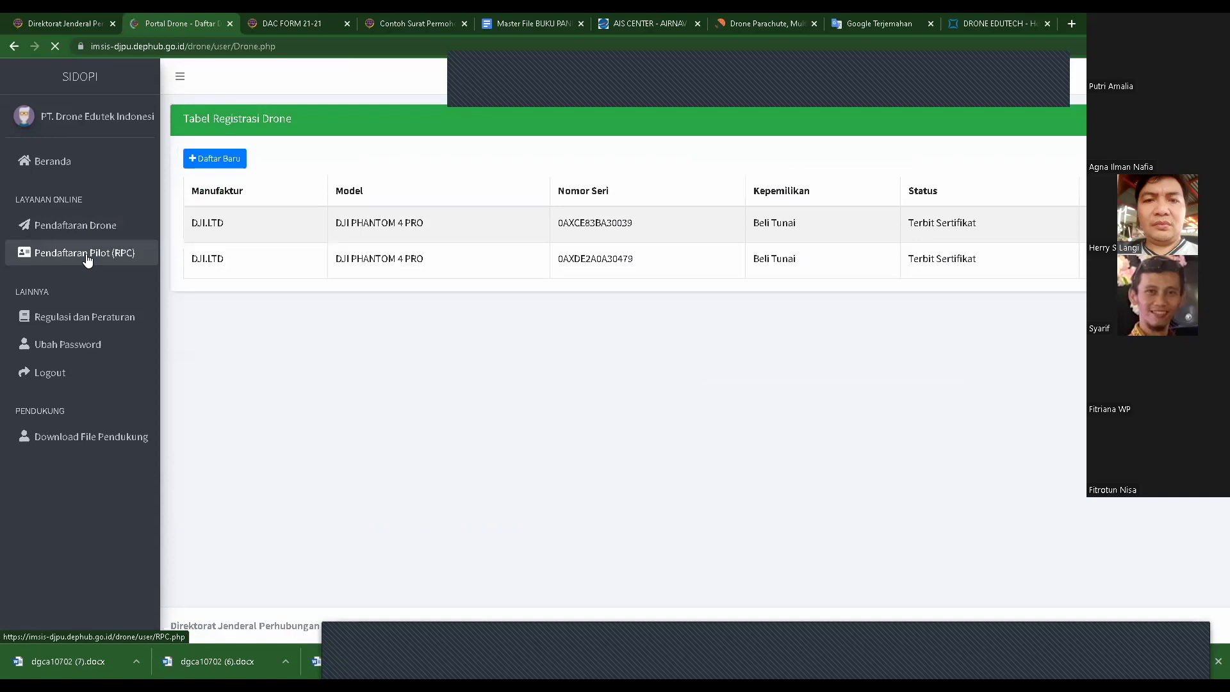
{"action": "left_click", "coordinate": [88, 256]}
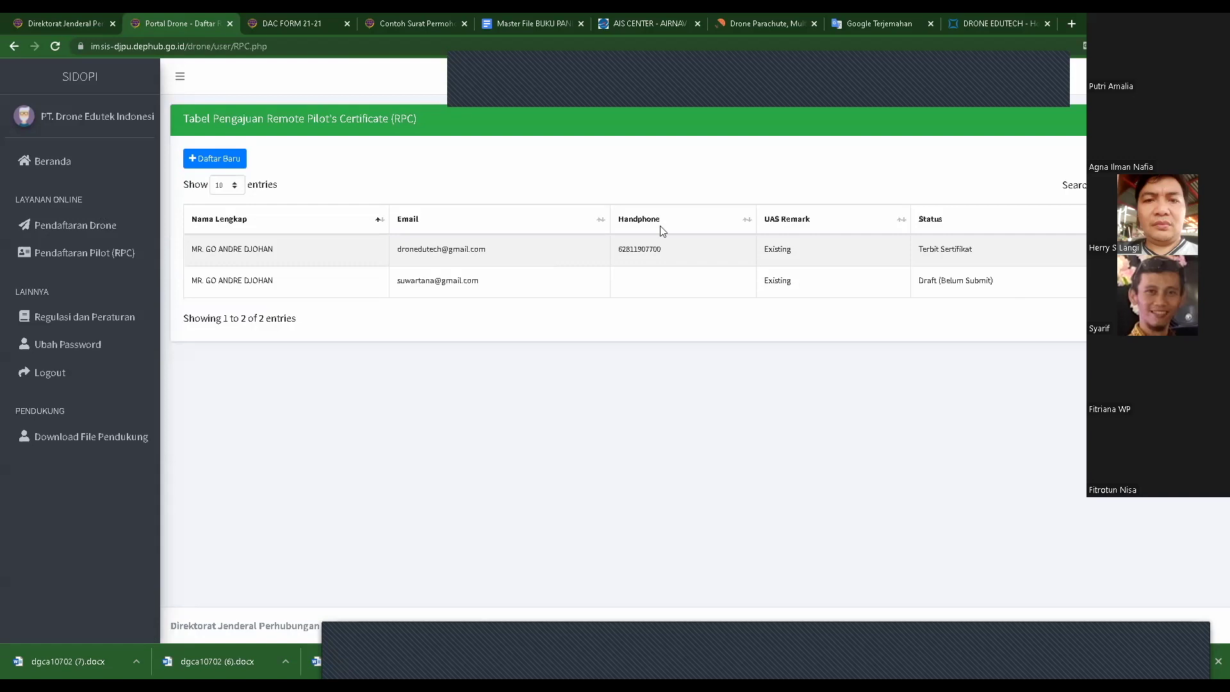
{"action": "left_click", "coordinate": [218, 158]}
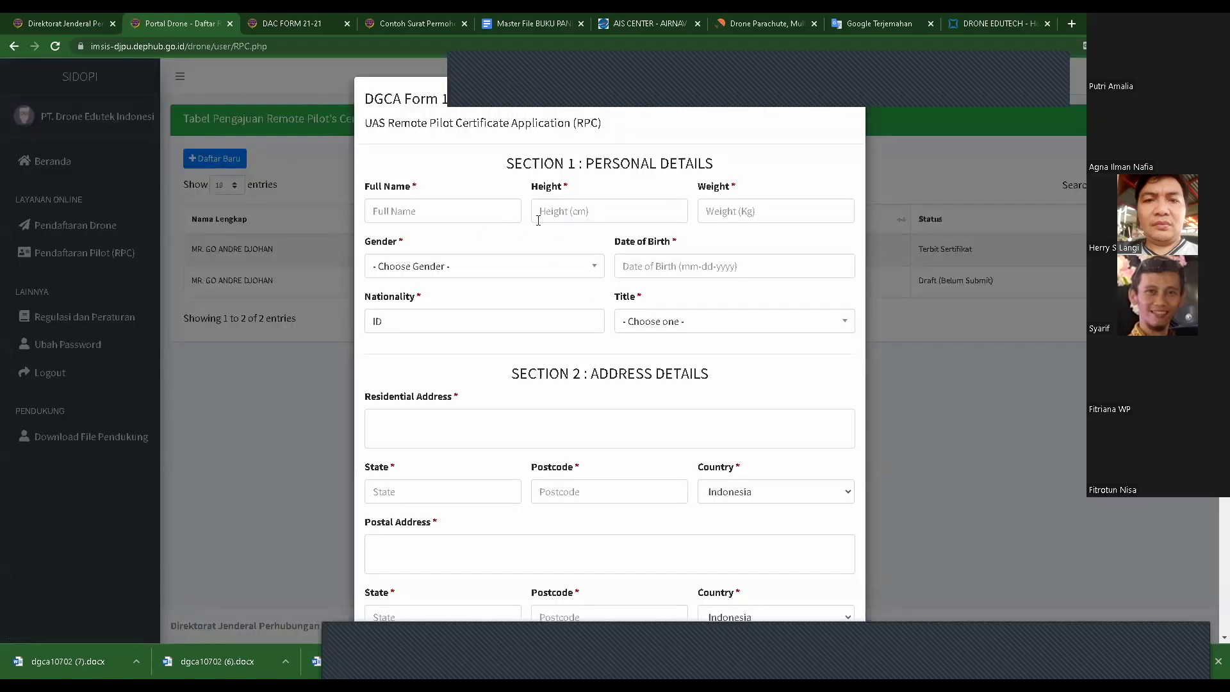
{"action": "scroll", "coordinate": [539, 218], "scroll_direction": "down", "scroll_amount": 20}
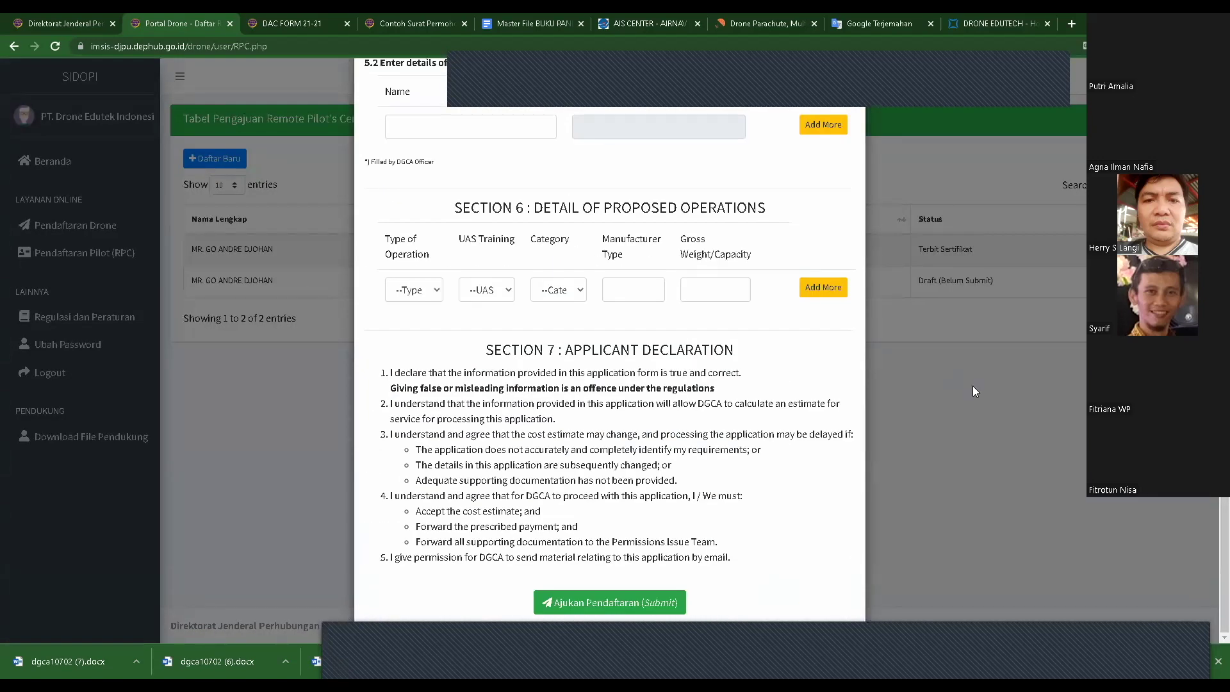
{"action": "left_click", "coordinate": [992, 451]}
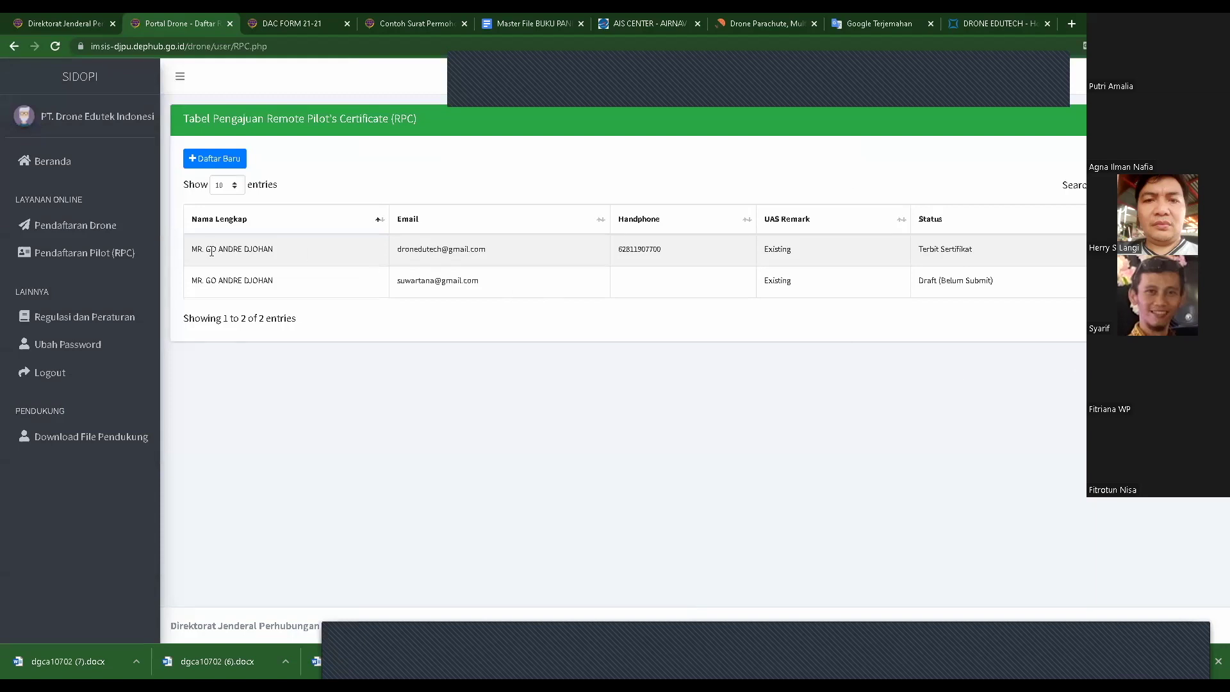
{"action": "left_click", "coordinate": [92, 226]}
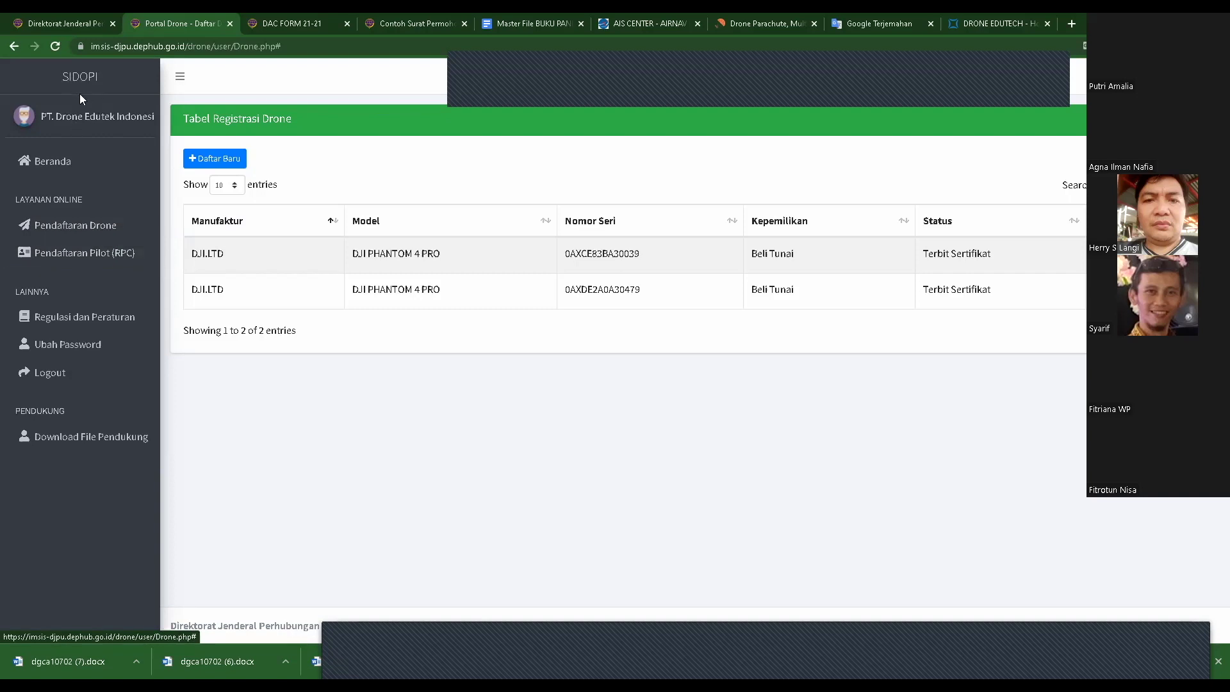
- Show the RPC applications list, then switch to the DAC FORM 21-21 affidavit PDF
{"action": "left_click", "coordinate": [104, 255]}
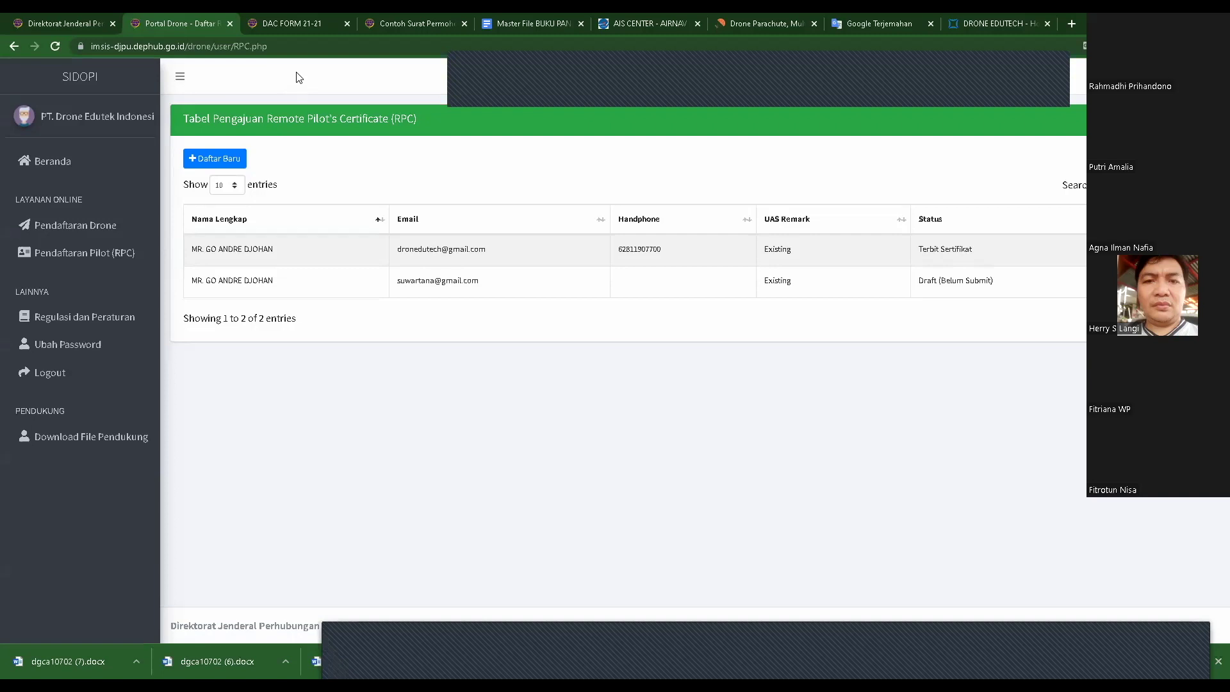
{"action": "left_click", "coordinate": [317, 23]}
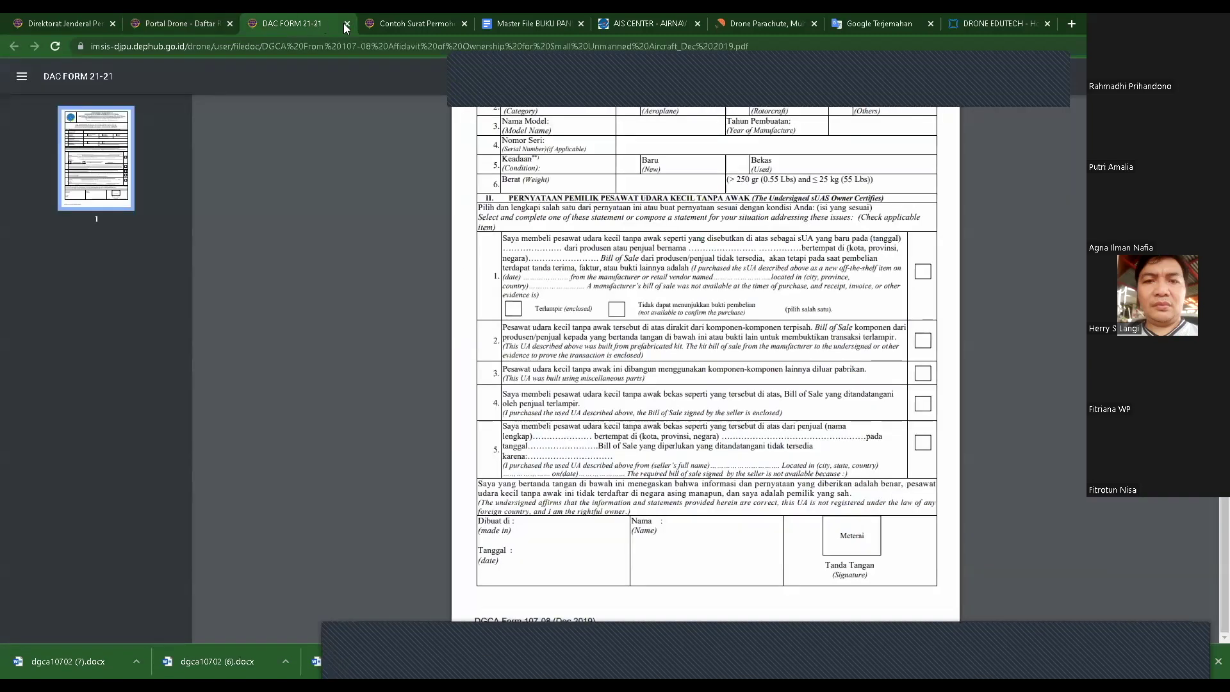
- Close the DAC FORM 21-21 PDF tab, revealing the sample sUAS application letter
{"action": "left_click", "coordinate": [347, 24]}
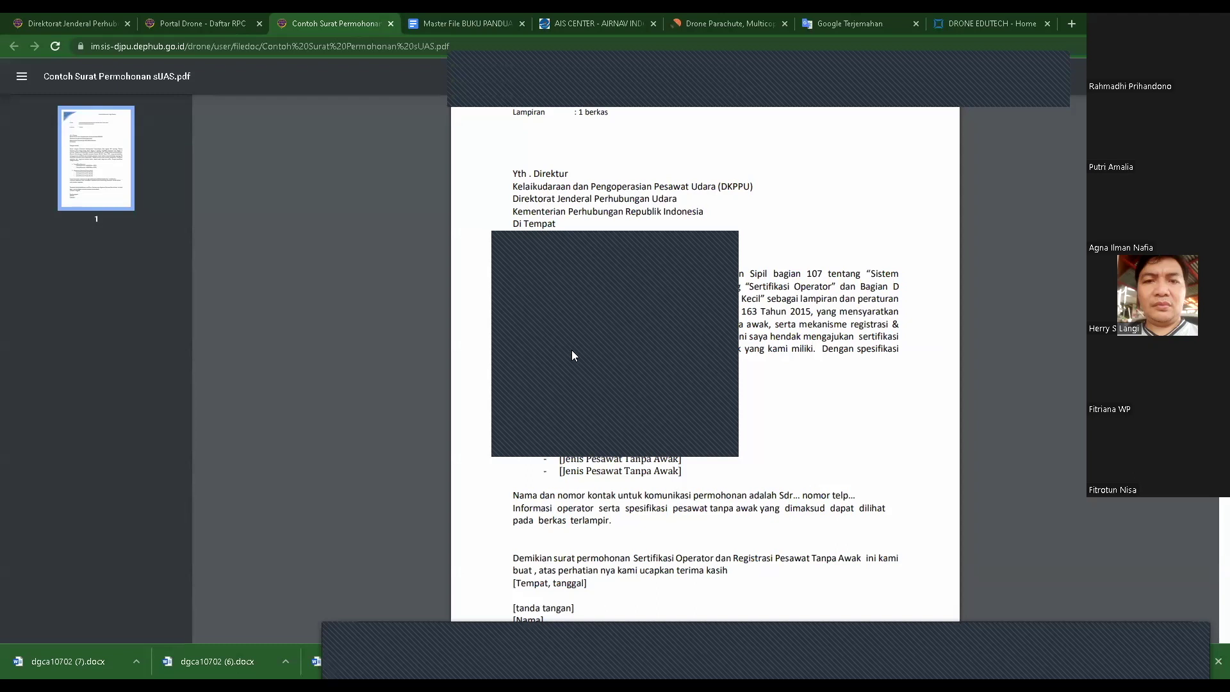
- Return to the Portal Drone - Daftar RPC tab and reload the RPC submissions list
{"action": "left_click", "coordinate": [209, 16]}
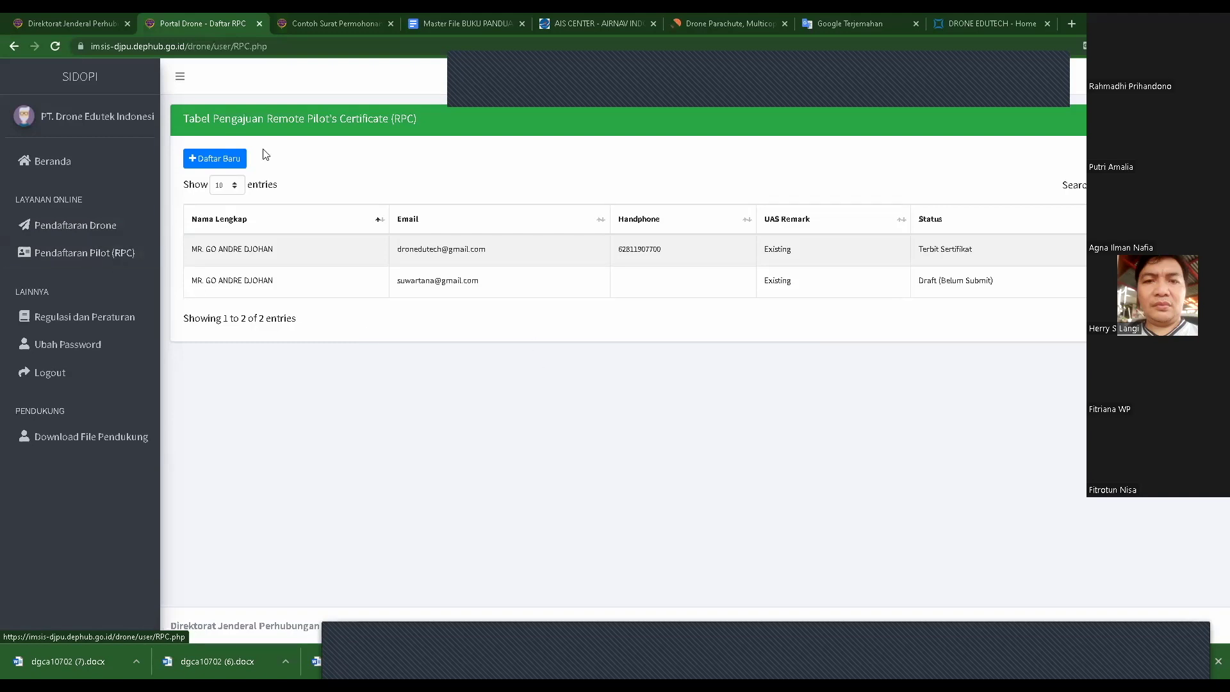
{"action": "left_click", "coordinate": [106, 255]}
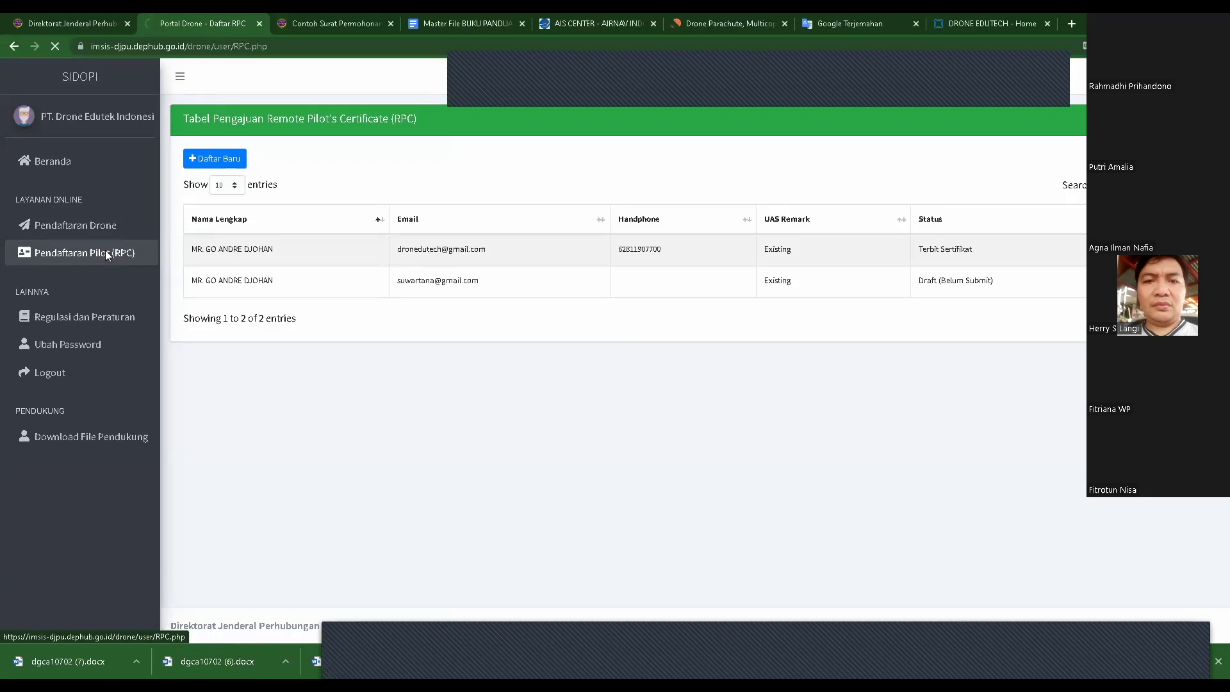